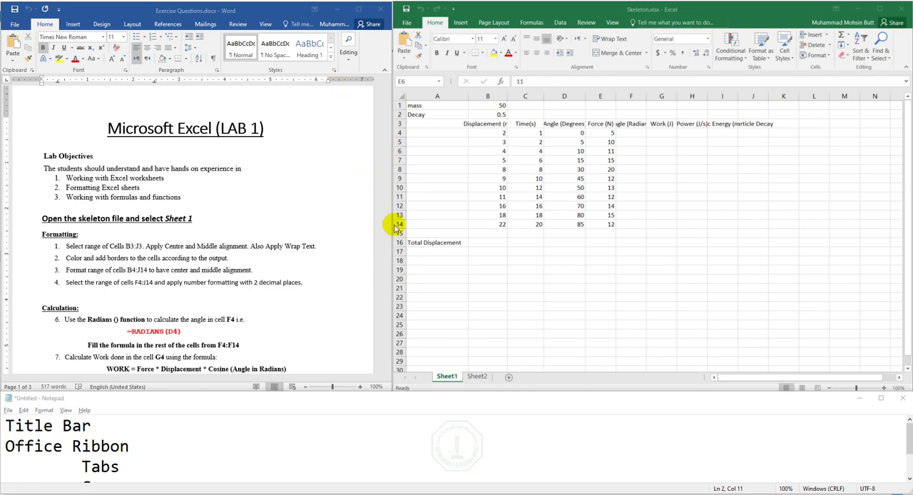
left_click(276, 283)
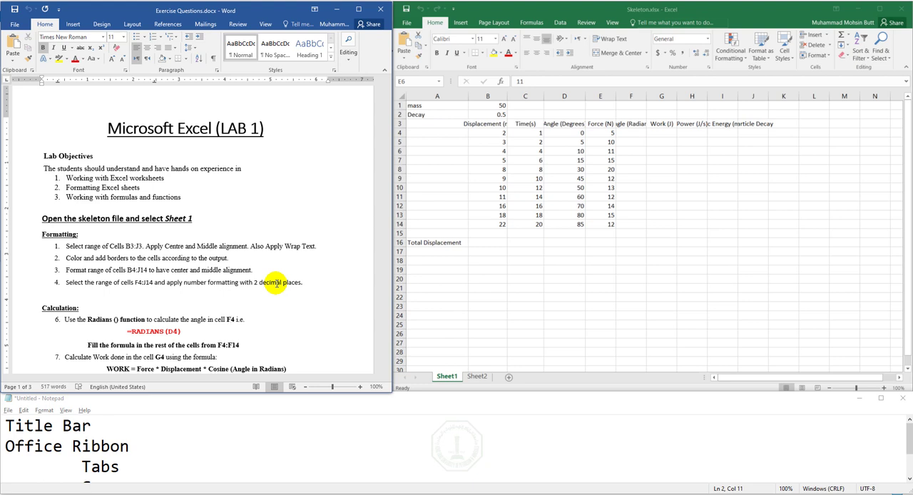
double_click(71, 425)
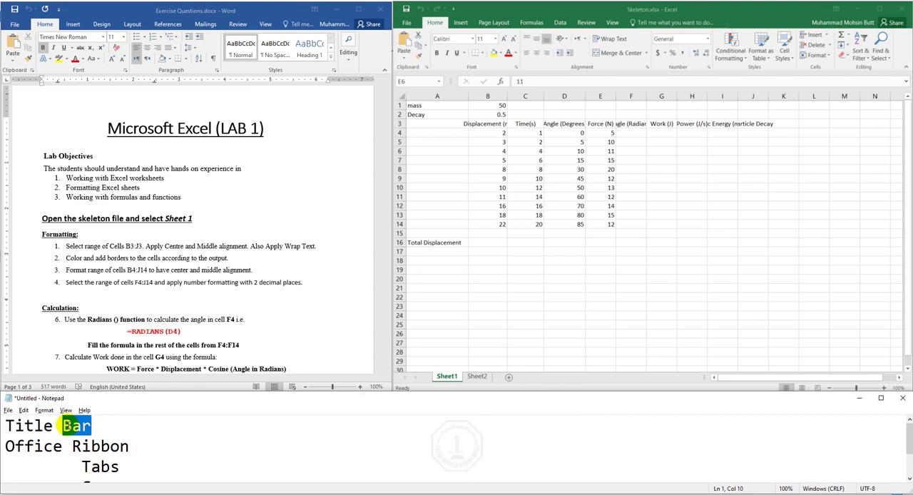
left_click(106, 441)
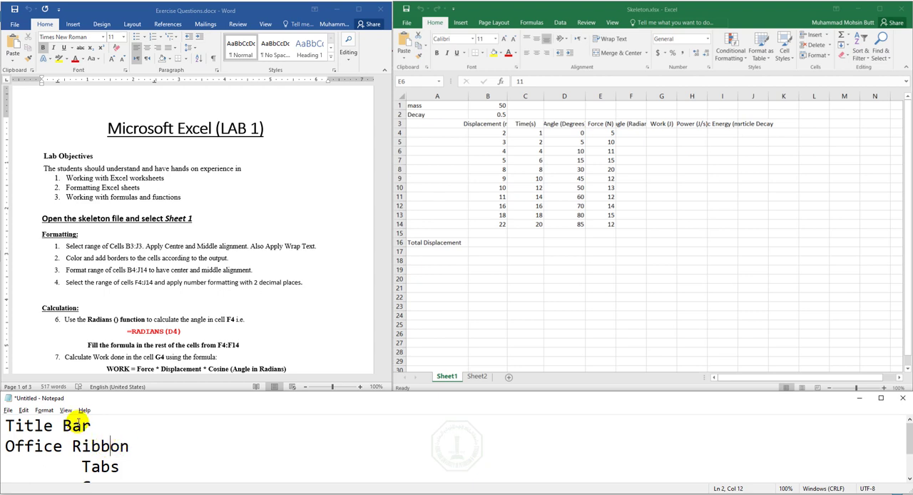
left_click(703, 12)
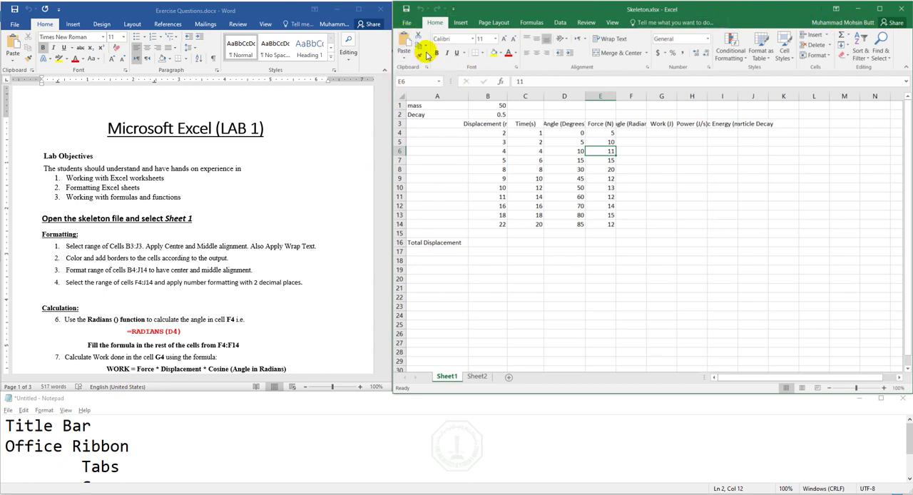
left_click(99, 440)
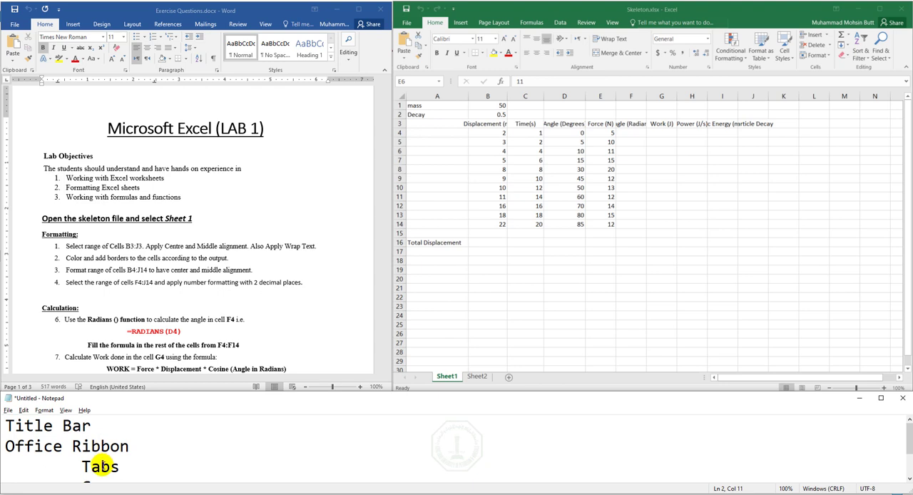
- Look through the Insert and Page Layout commands of the Skeleton workbook and return to the Home commands
left_click(101, 467)
left_click(460, 21)
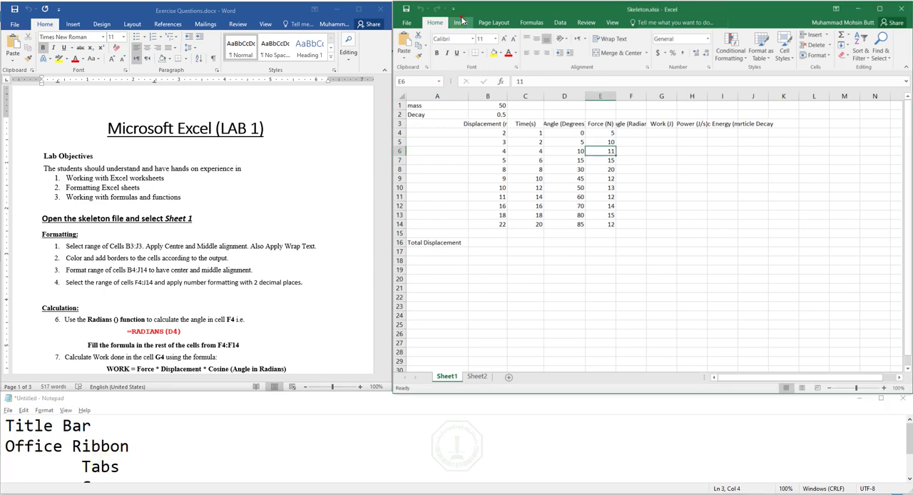
left_click(460, 22)
left_click(491, 23)
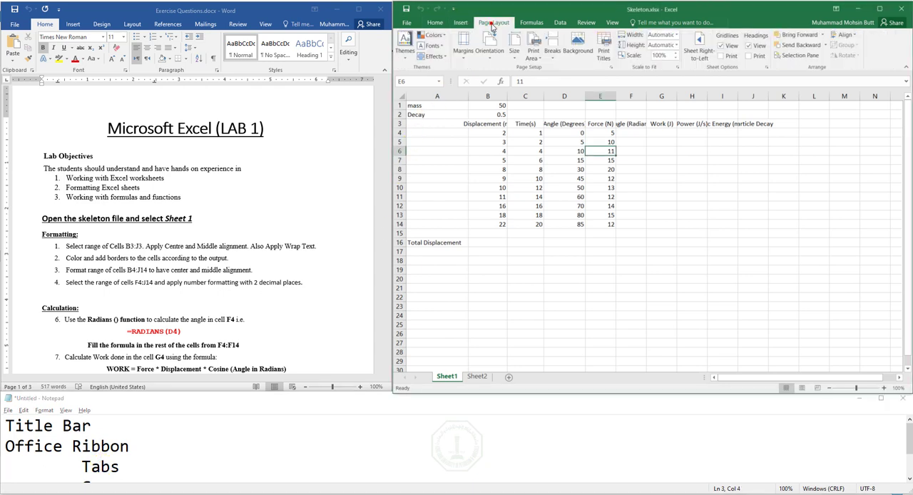
left_click(437, 23)
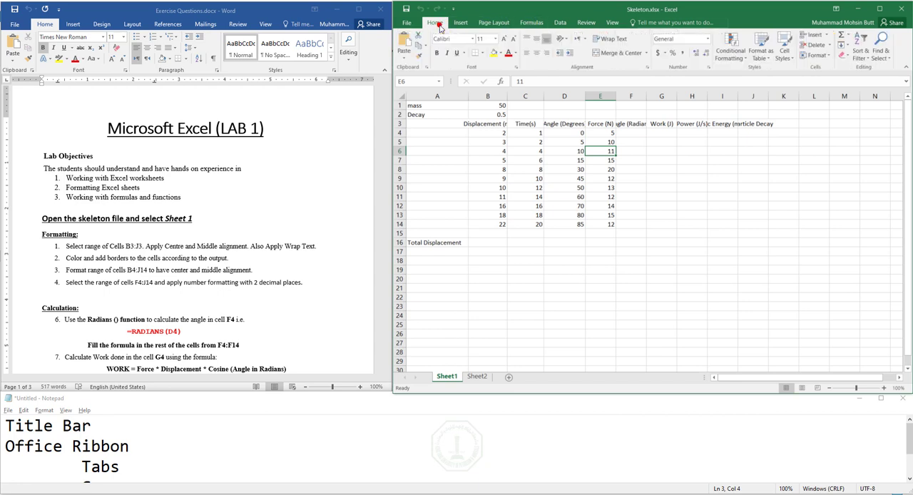
left_click(121, 468)
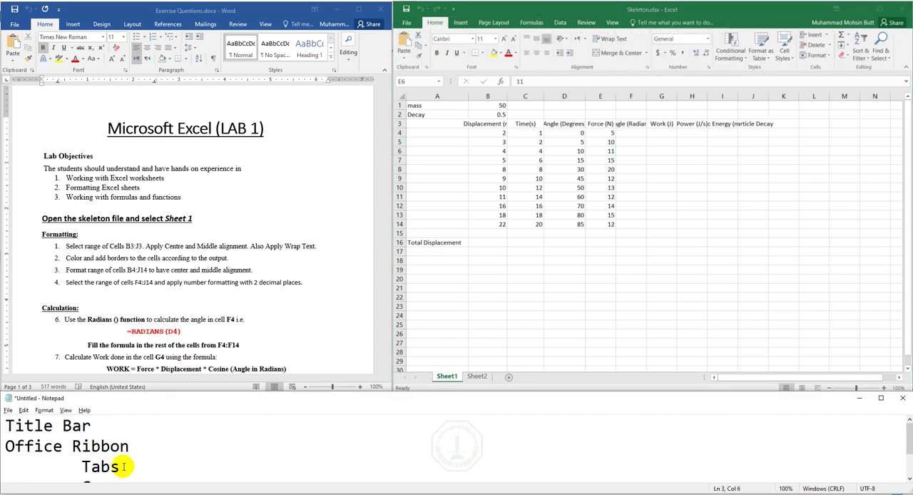
- Review the Groups and Dialogue box notes in Notepad and inspect the Skeleton workbook's Font Settings dialog without changing anything
key("Down")
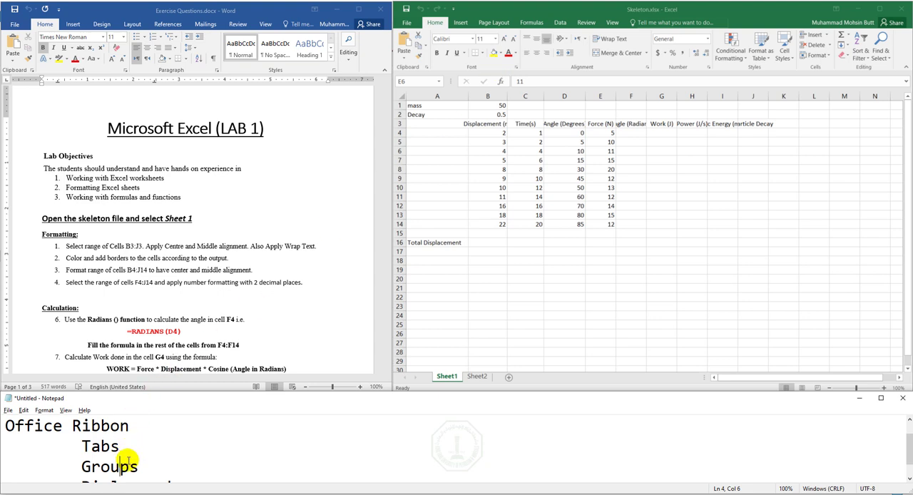
key("Down")
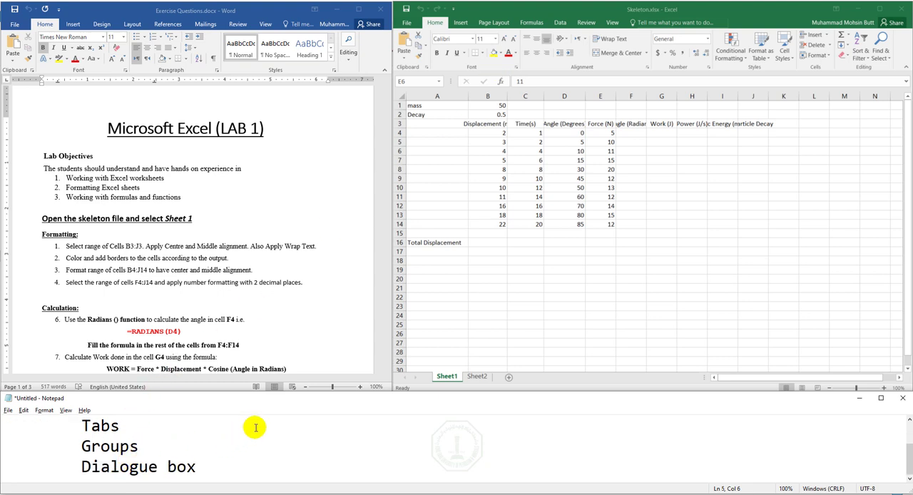
left_click(498, 63)
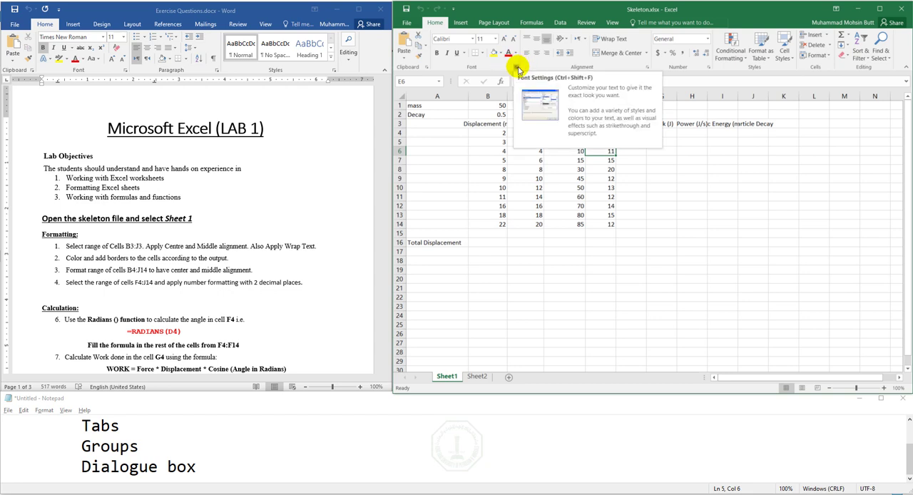
left_click(516, 66)
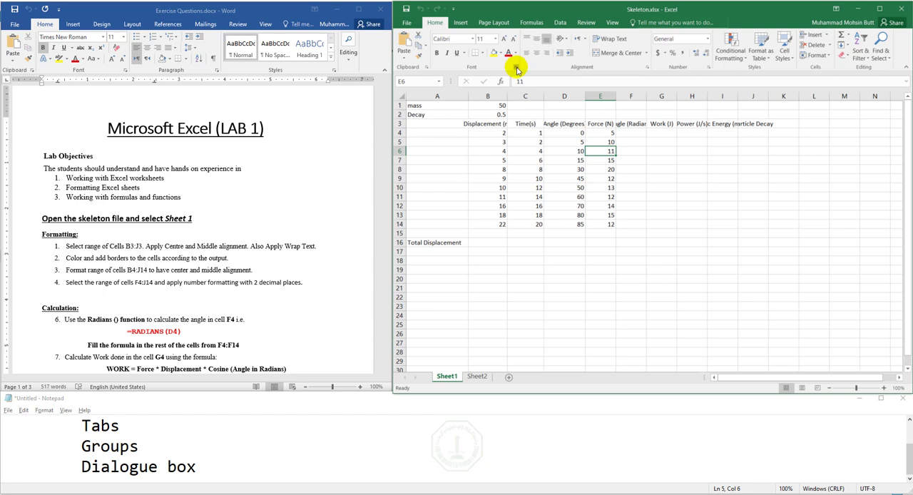
left_click(860, 294)
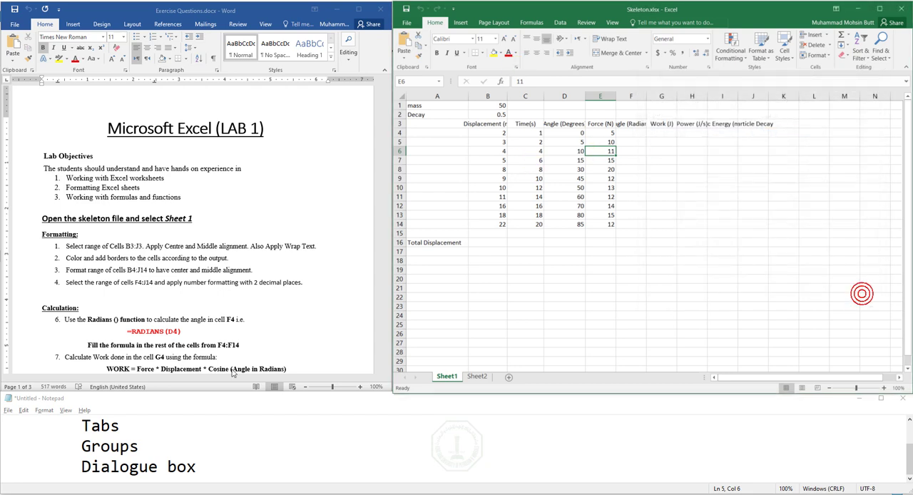
- Add an unindented "Formula Bar" line below "Dialogue box" in the Notepad notes
left_click(219, 465)
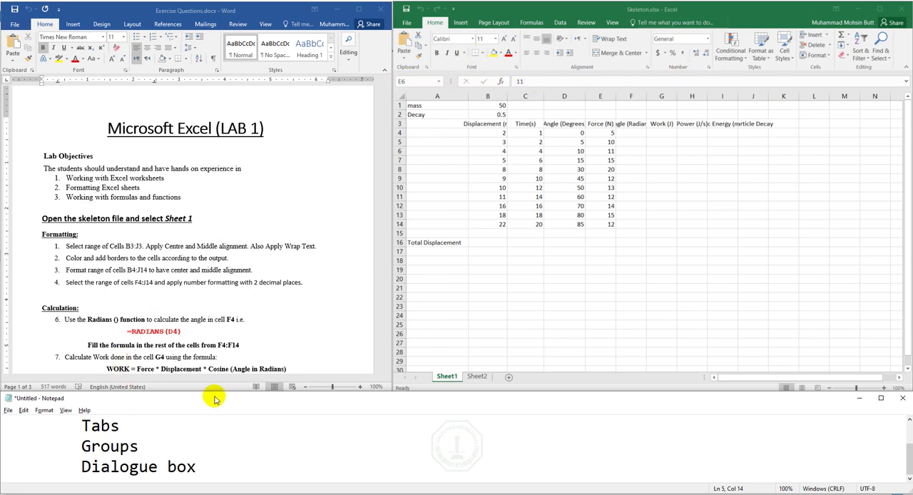
key("Return")
type("Form")
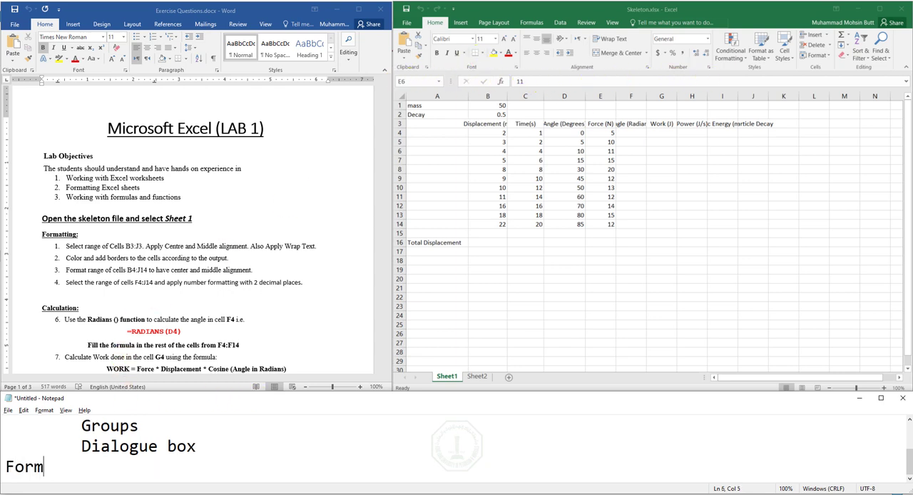
type("ula Bar")
key("Return")
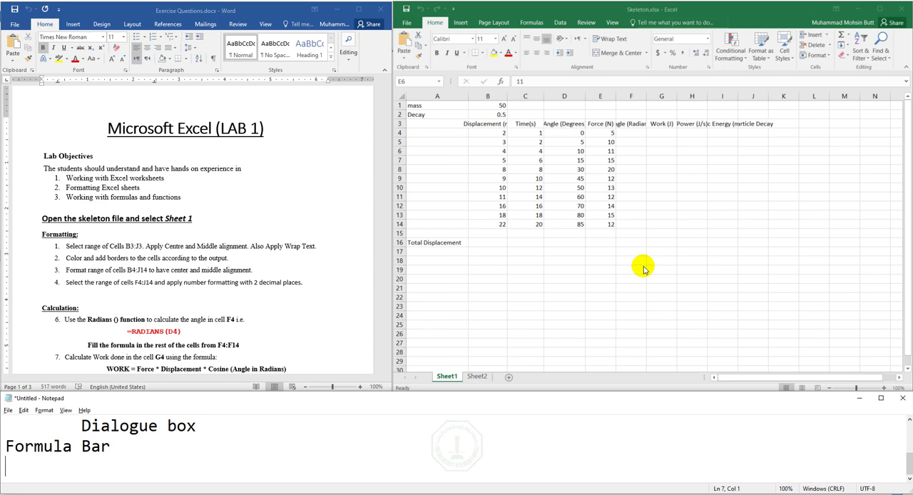
- Add the lines "Document Workspace", "Slide" and "Worksheet" below "Formula Bar" in the notes
type("Document W")
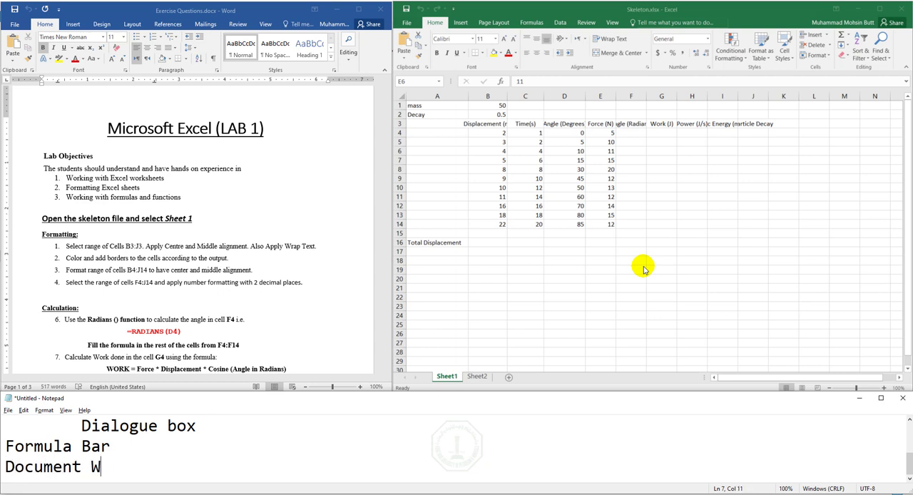
type("orkspace")
key("Return")
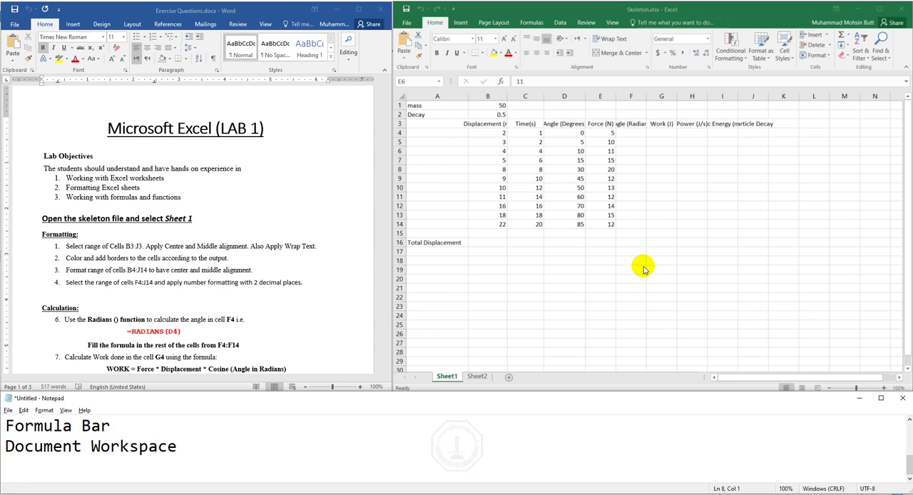
type("Slide")
key("Return")
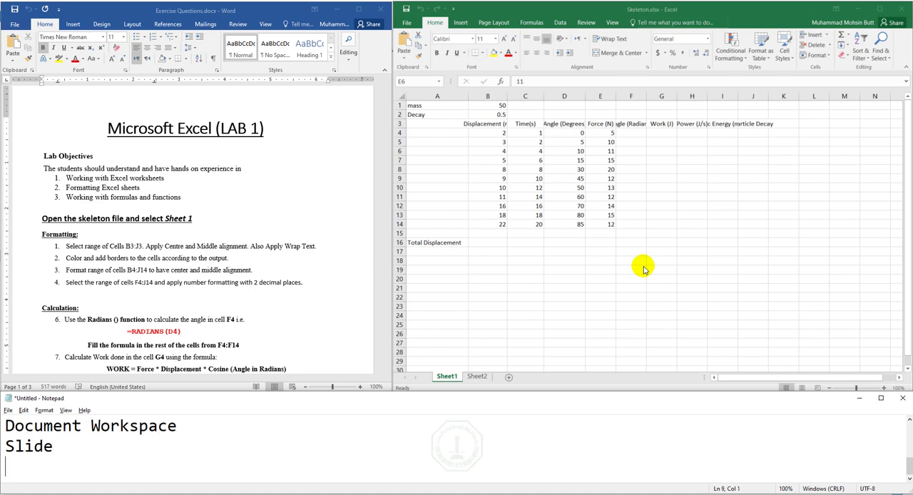
type("Worksheet")
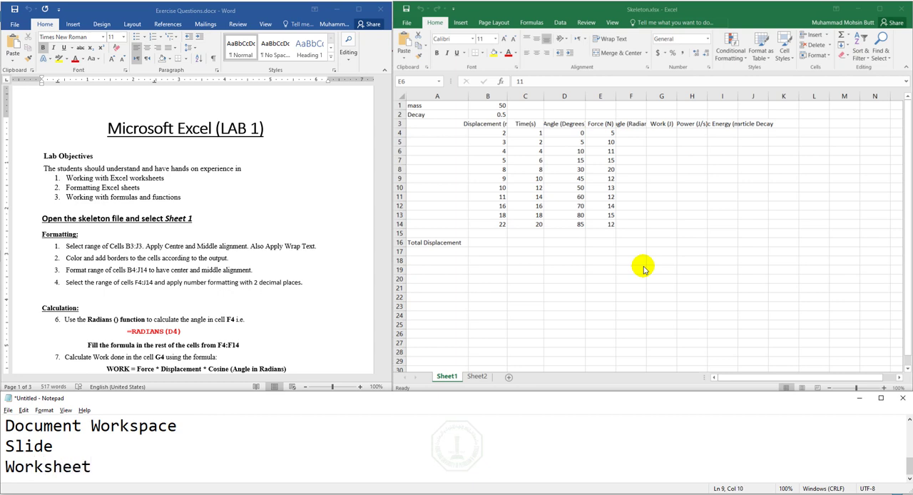
- Add the indented entries "Rows" and "Columns" on separate lines under "Worksheet" in the notes
double_click(40, 470)
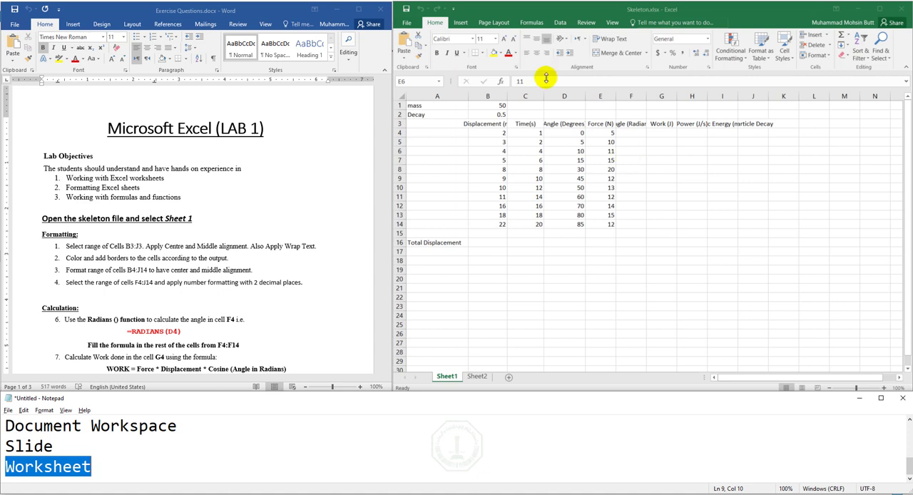
left_click(203, 473)
key("Return")
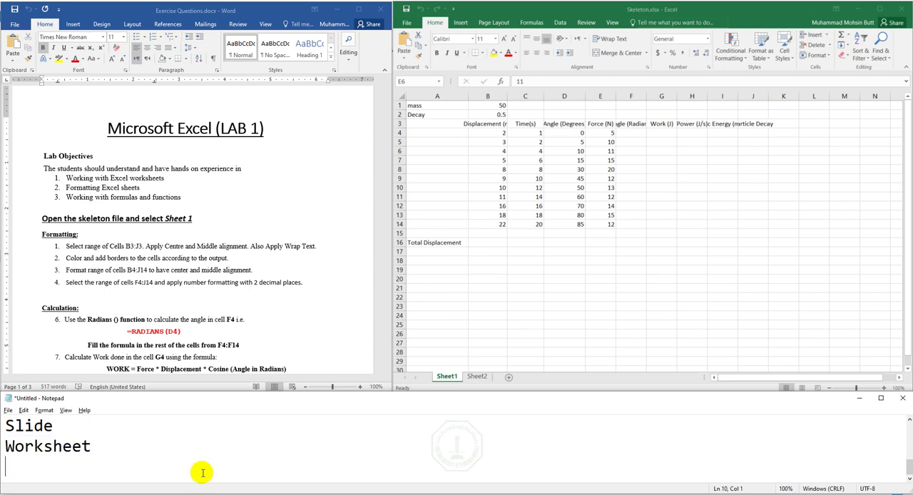
key("Tab")
type("Rows")
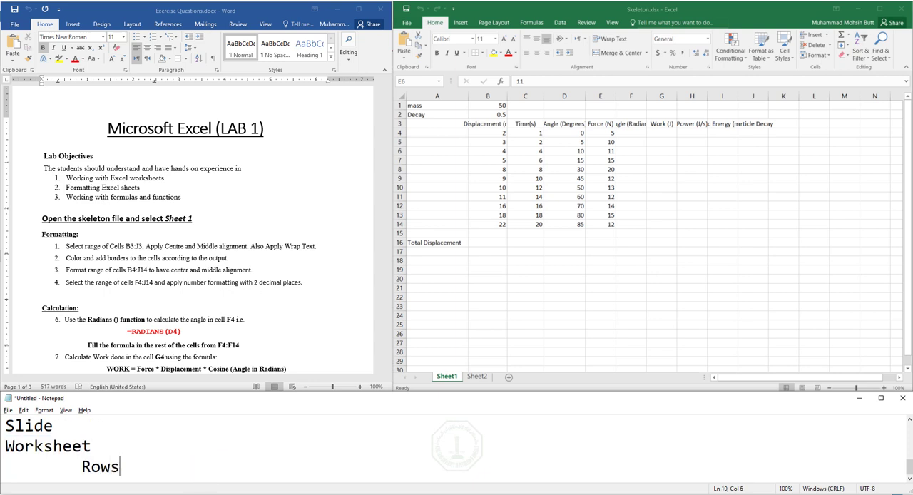
key("Return")
key("Tab")
type("Columns")
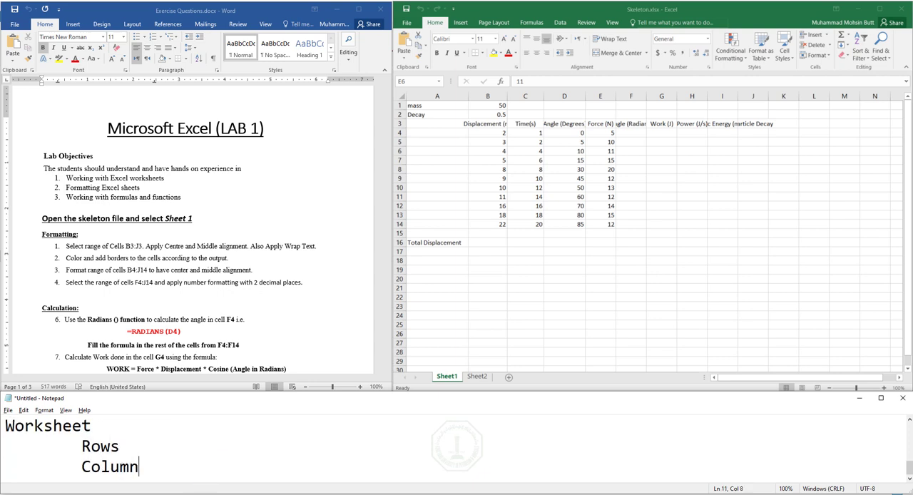
key("Return")
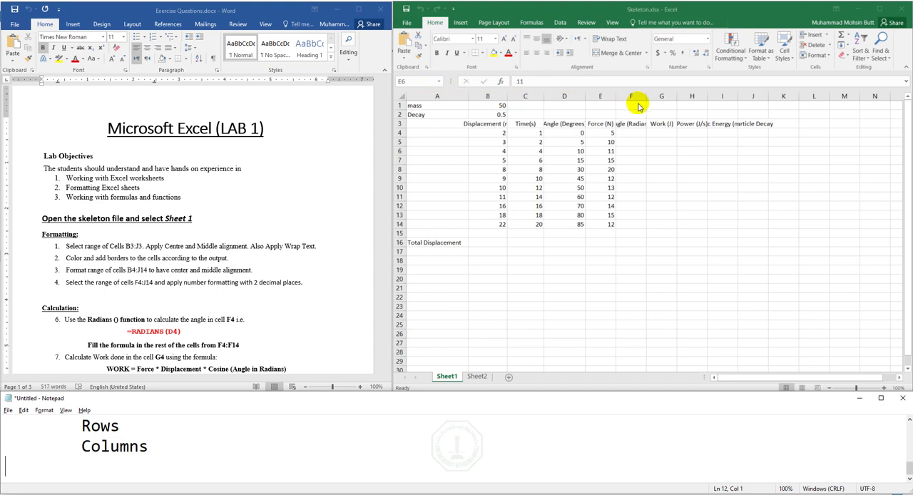
- Select cell A5 in the Skeleton workbook and add an indented "Cell" entry below "Columns" in the Notepad notes
left_click(450, 143)
left_click(451, 143)
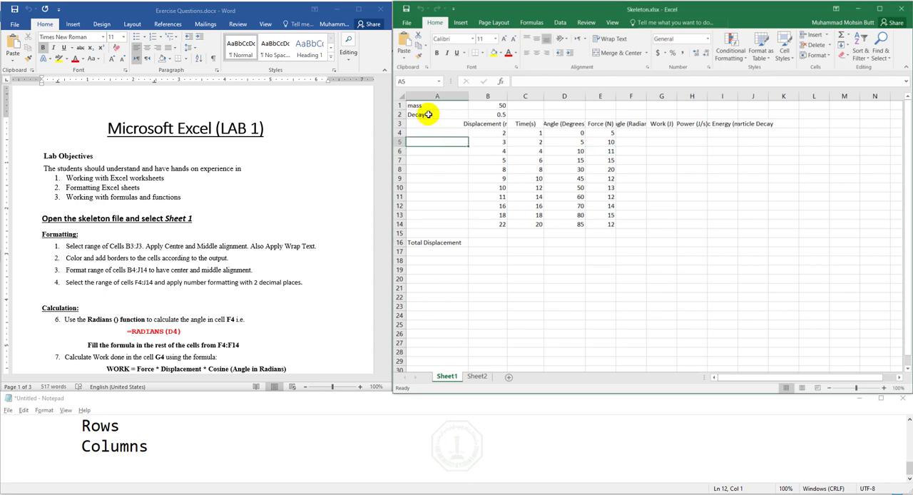
left_click(97, 462)
key("Tab")
type("Cell")
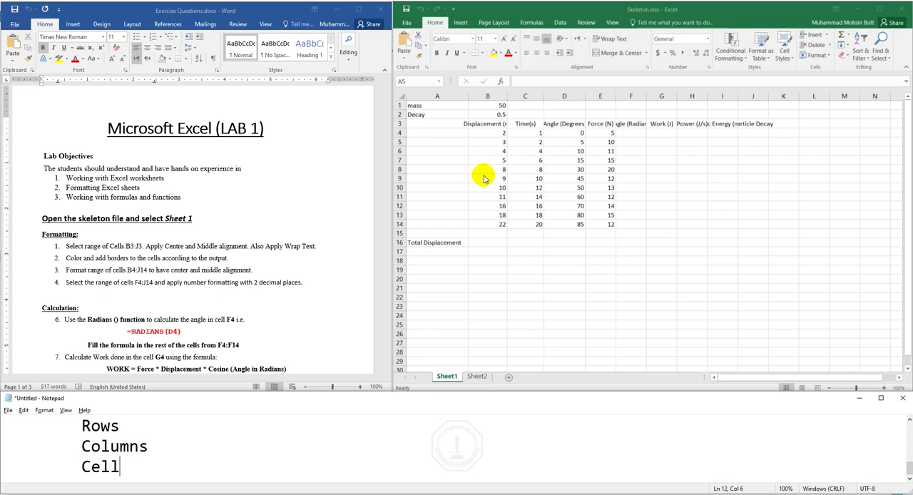
- Review the Worksheet entries in the notes and add an unindented "Workbook" line below "Cell"
left_click(100, 475)
key("Up")
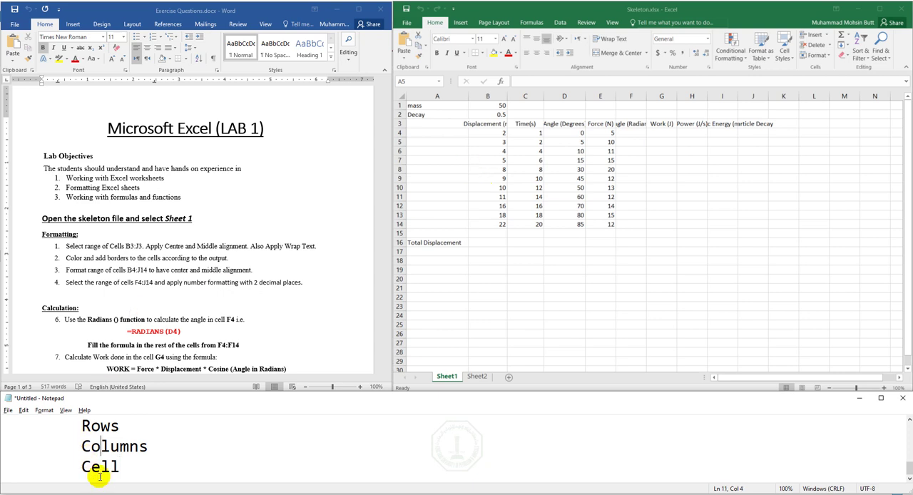
key("Up")
key("Up")
type("Worksheet")
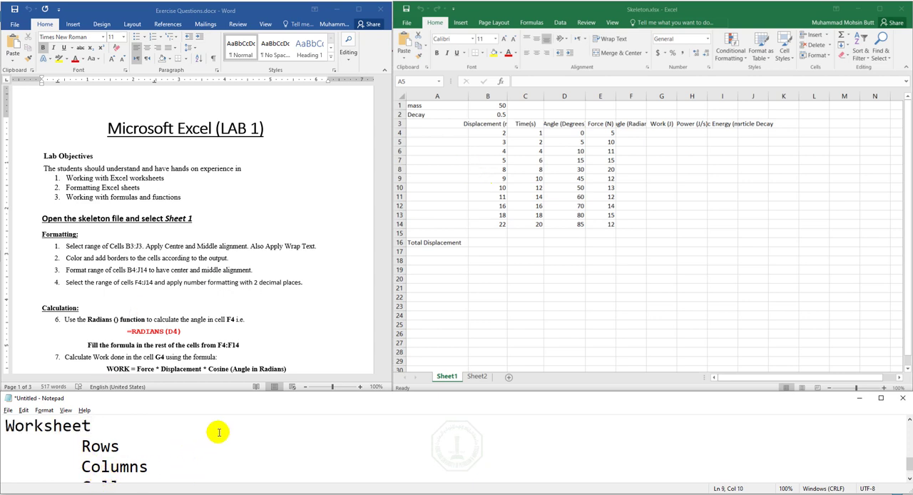
key("Down")
key("Down")
key("Down")
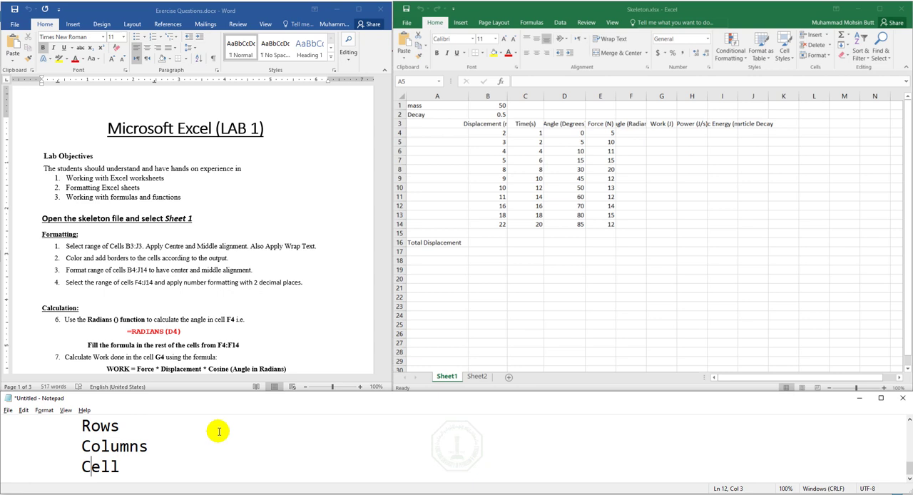
key("Return")
type("Wo")
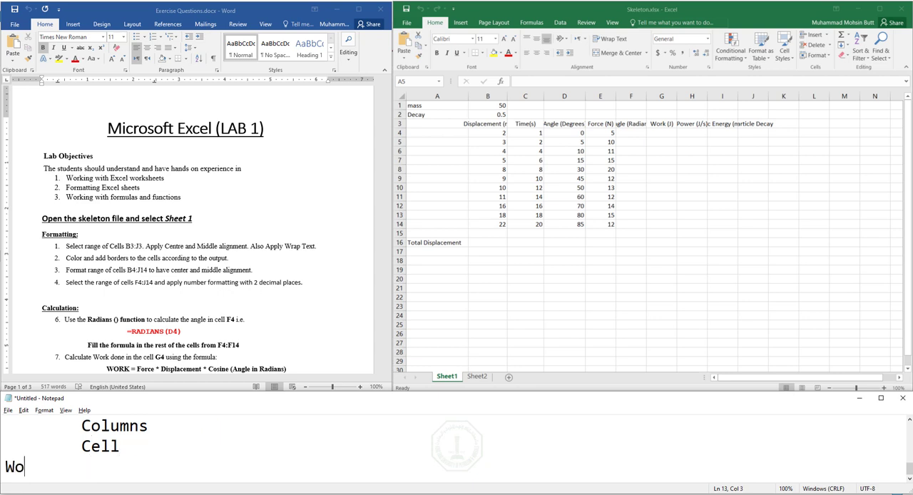
type("rkbook")
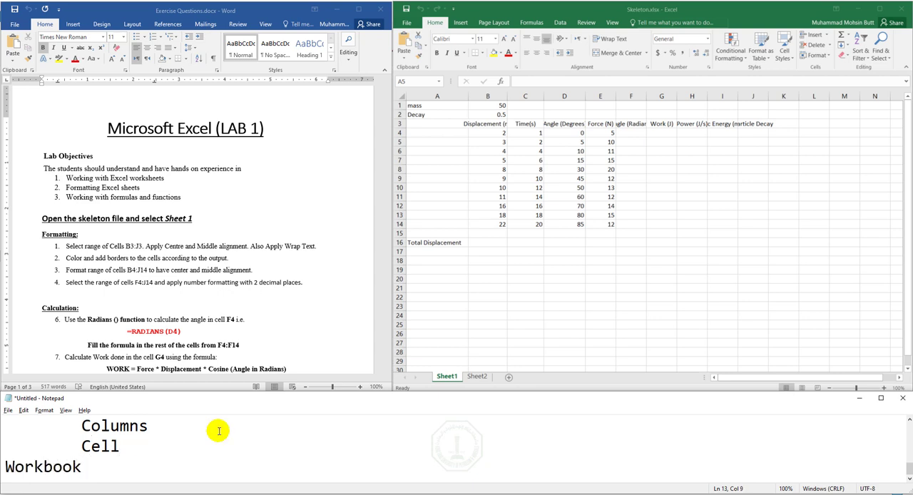
key("Return")
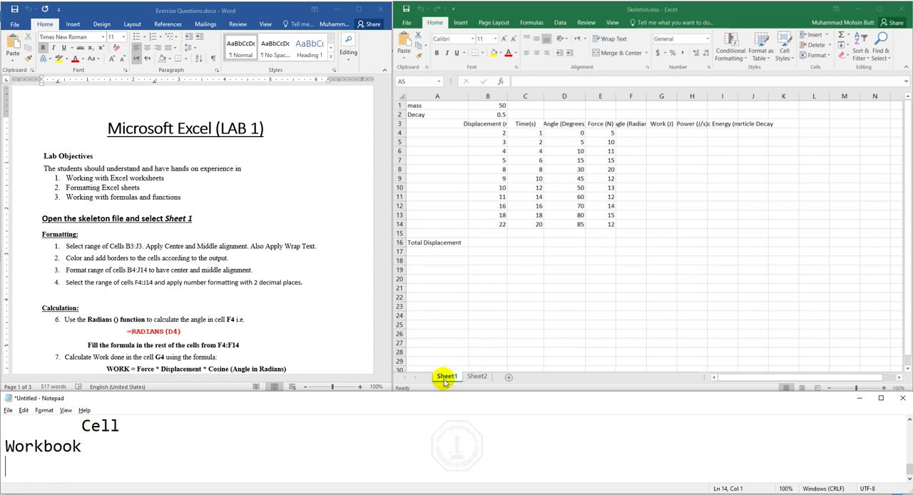
- Show Sheet2 of the Skeleton workbook in Excel
left_click(475, 377)
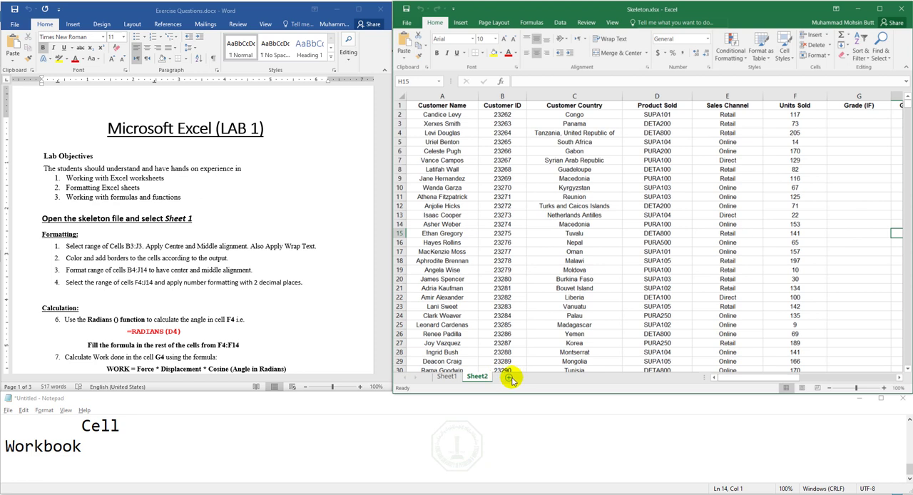
- Return to Sheet1 of the Skeleton workbook and add an unindented "Name a Cell" line below "Workbook" in the Notepad notes
left_click(447, 376)
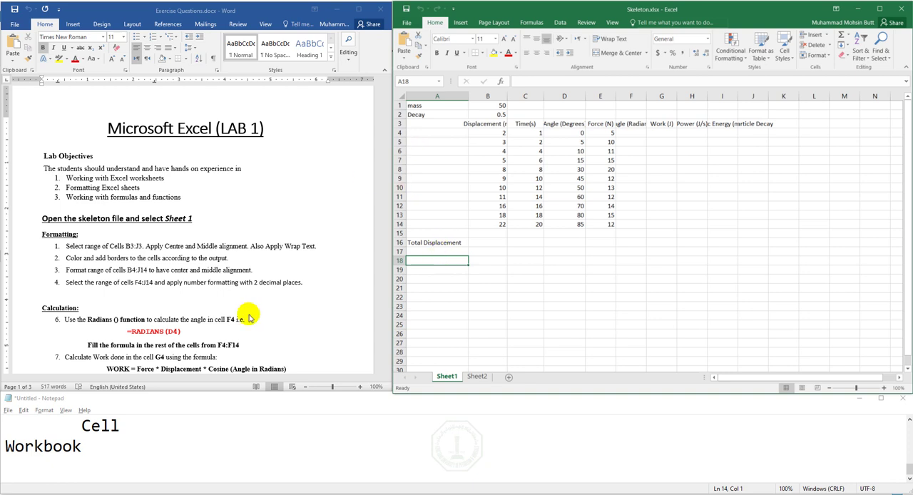
double_click(106, 428)
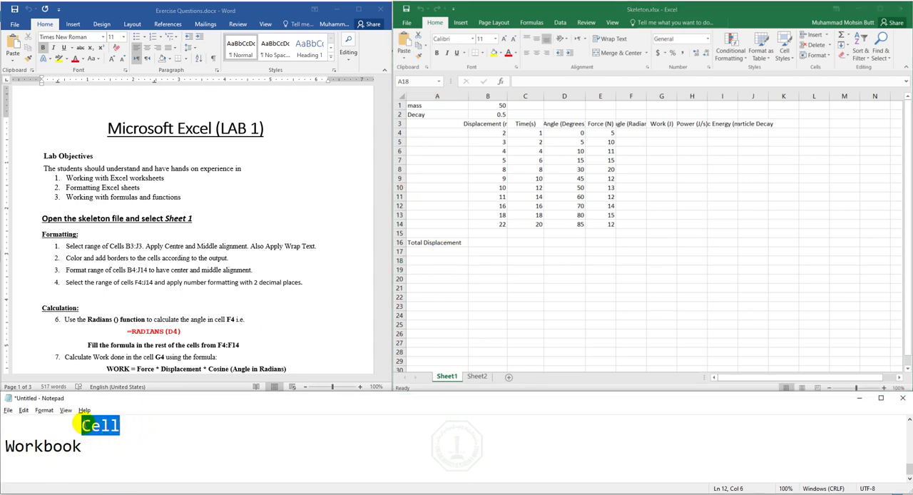
left_click(127, 446)
key("Return")
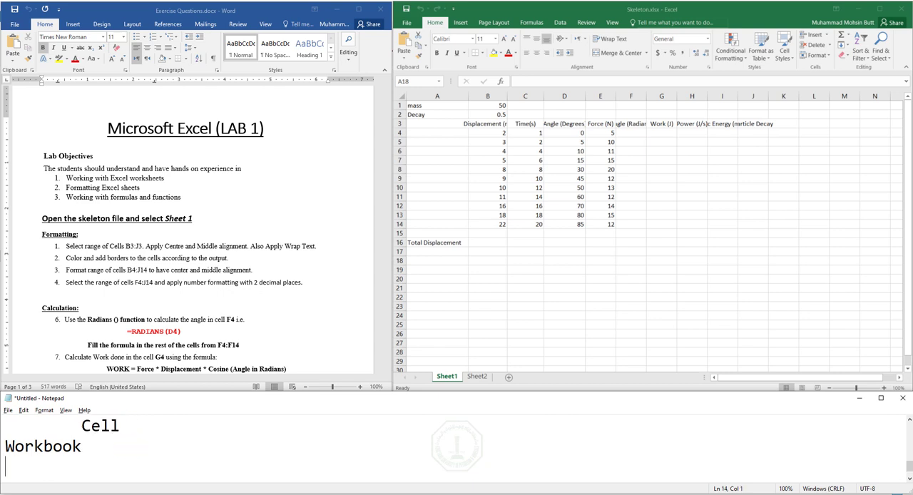
type("Name a Cell")
key("Return")
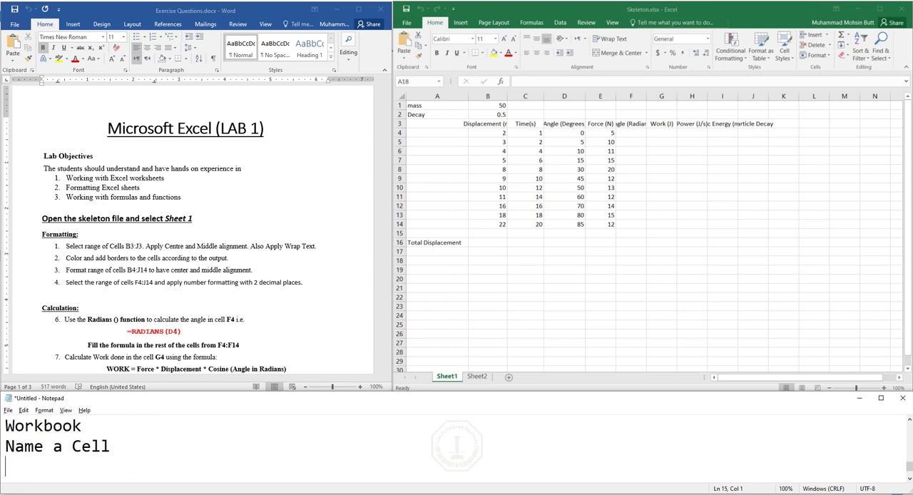
- Indent the empty line under "Name a Cell", and select cell A5 followed by cell B5 in Sheet1 to show their names
key("Tab")
key("Tab")
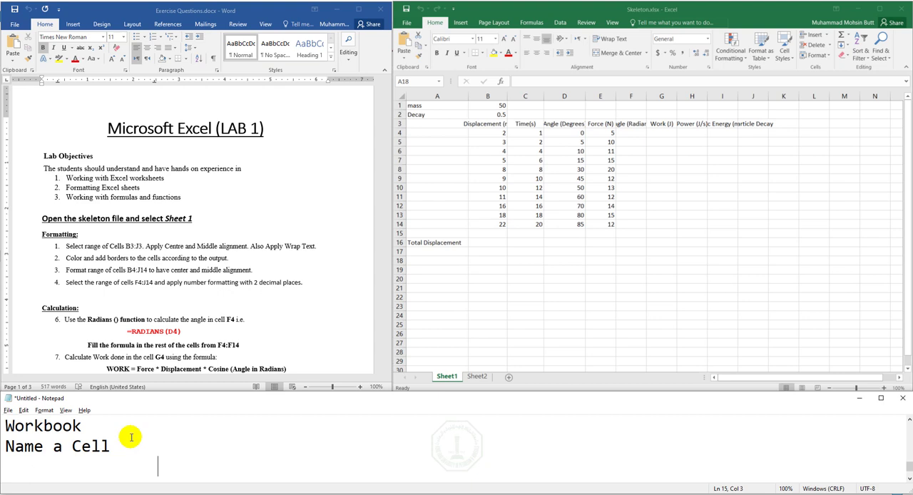
left_click(434, 145)
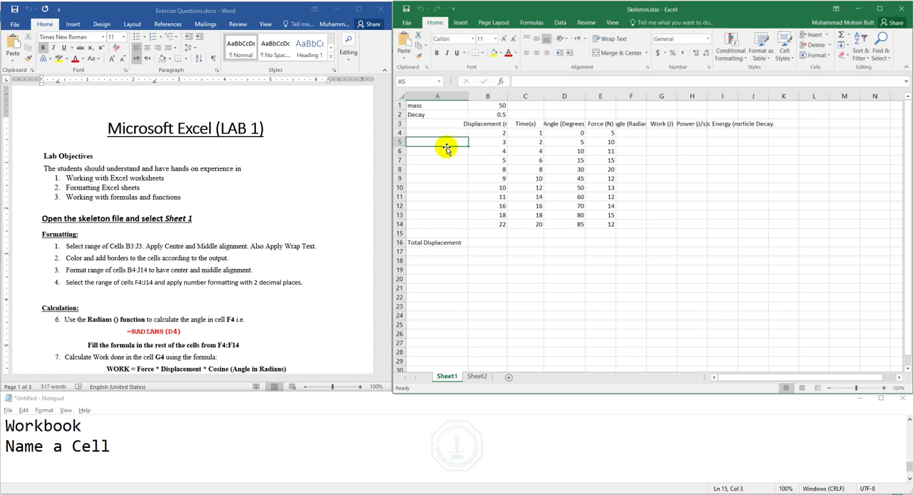
left_click(473, 142)
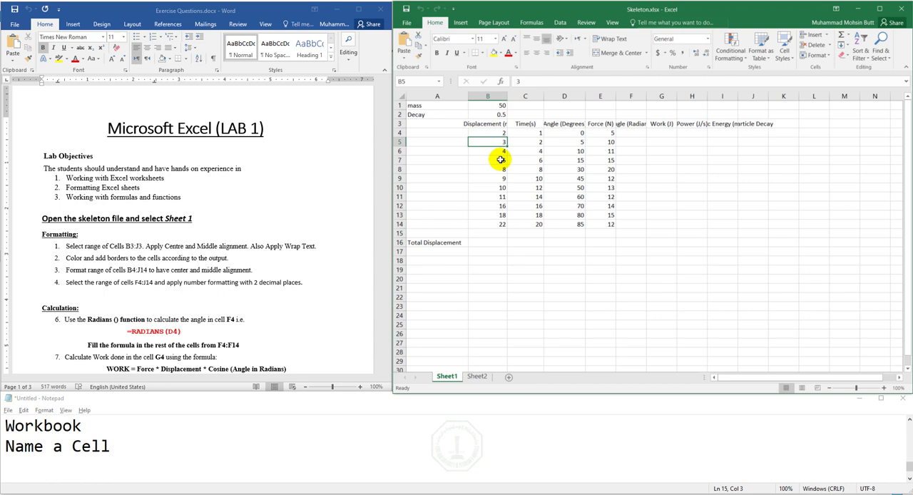
- Remove the indentation from the empty last line of the notes and write "Range" there, below "Name a Cell"
left_click(131, 475)
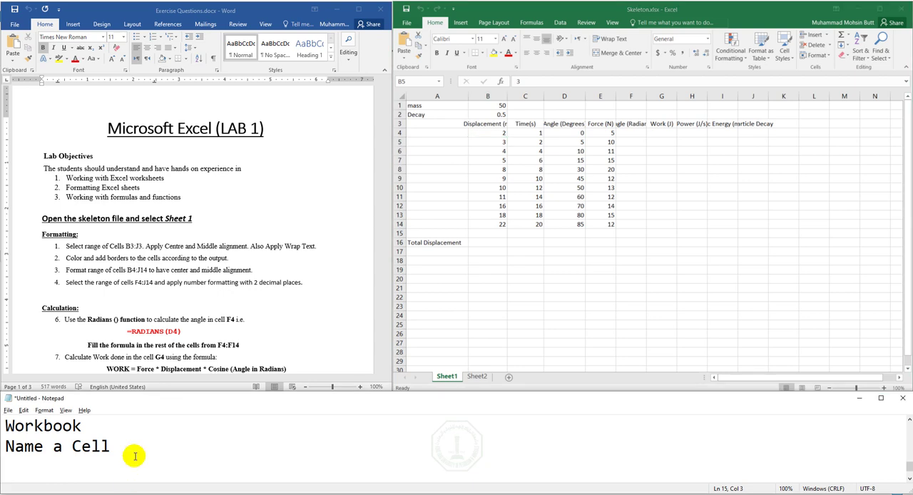
key("Return")
key("BackSpace")
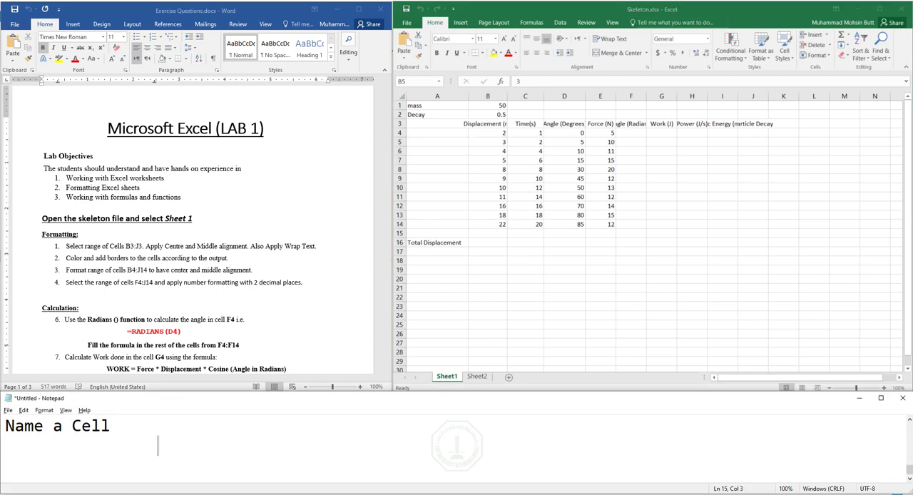
type("Range")
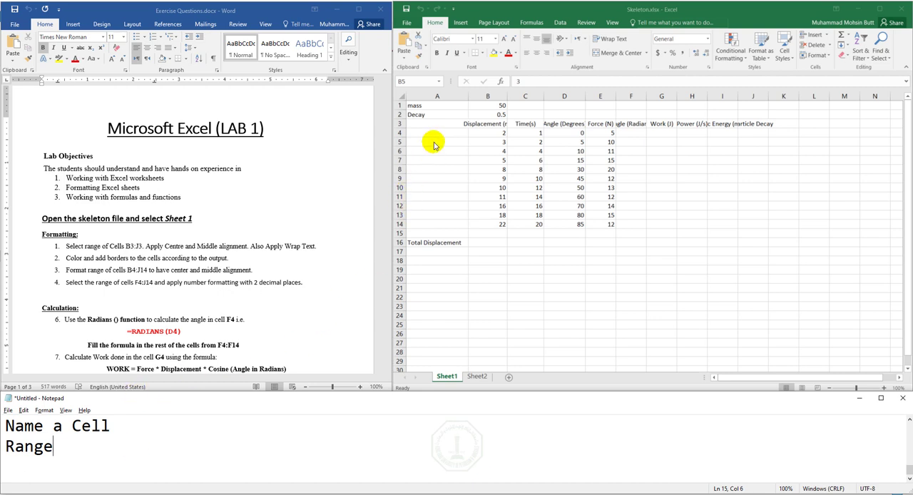
- Select cells A1 to A15 in Sheet1, and write the range "A1:A15" below "Range" in the notes and highlight it
left_click(434, 104)
left_click_drag(433, 104, 433, 233)
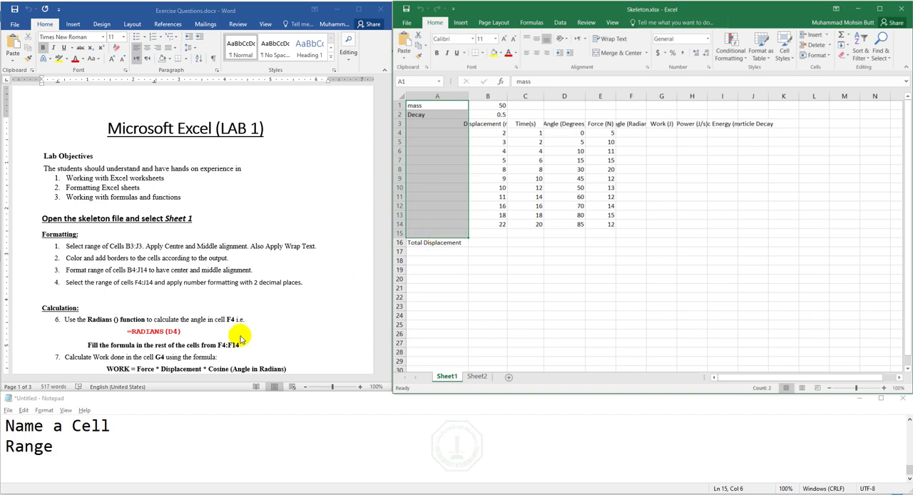
left_click(18, 460)
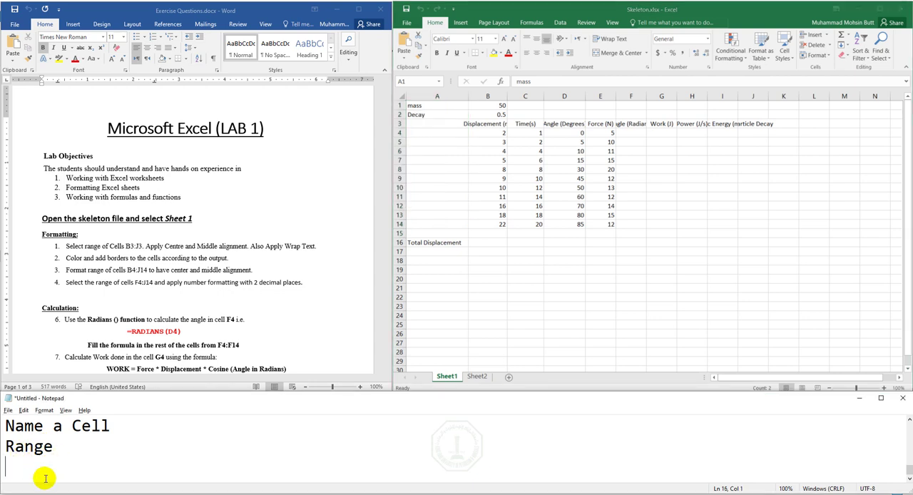
left_click(566, 161)
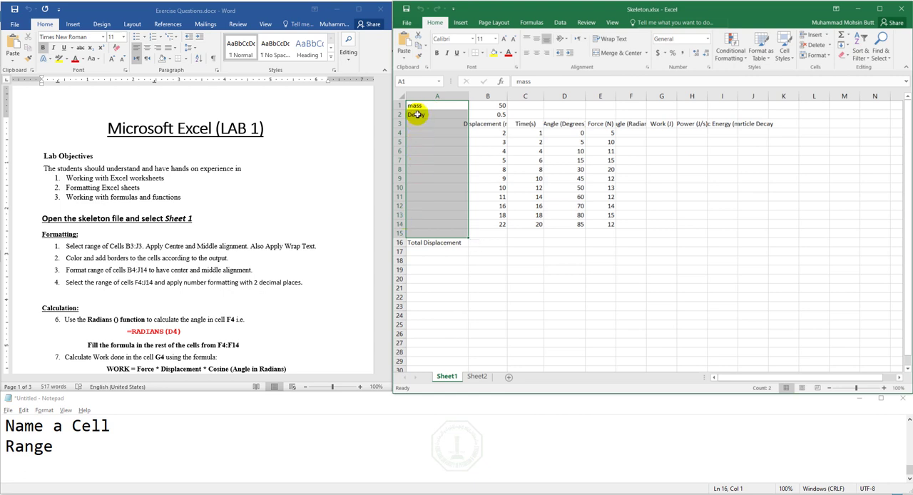
left_click(16, 464)
type("A1:")
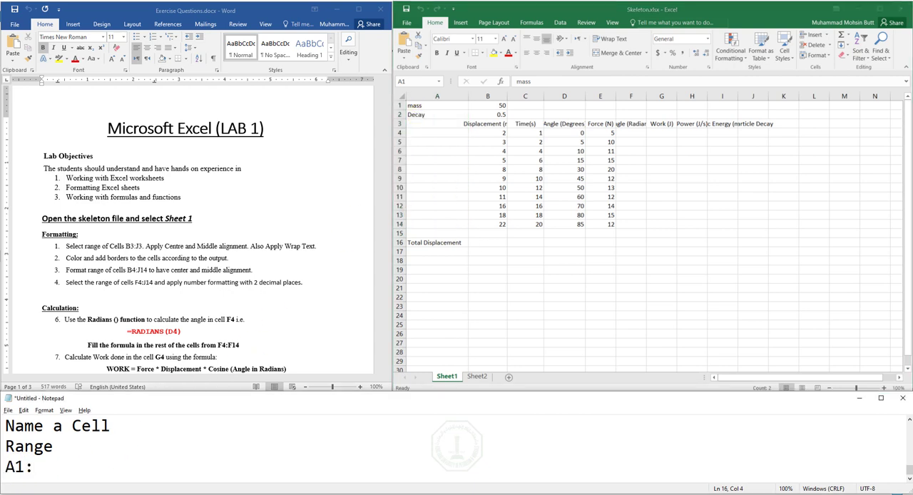
type("A15")
key("shift+Left")
key("shift+Left")
key("shift+Left")
key("shift+Left")
key("shift+Left")
key("shift+Left")
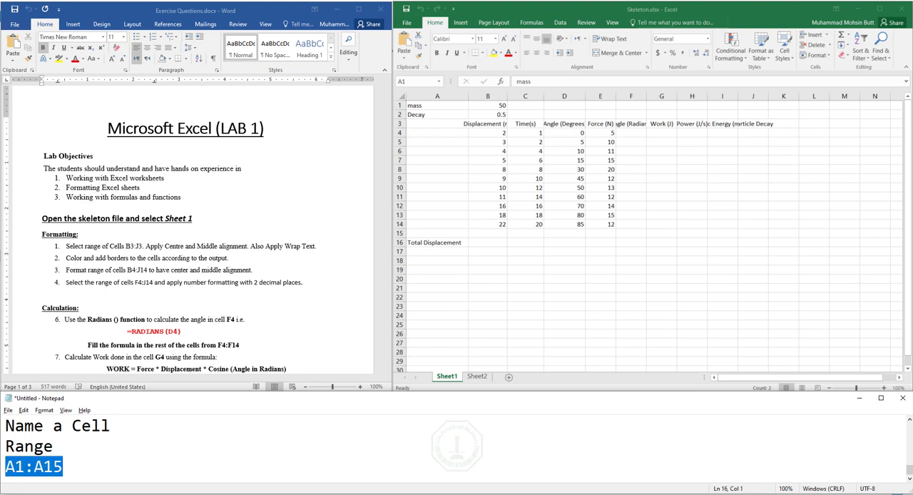
- Select the non-adjacent ranges B3:B14 and D3:D14 together in Sheet1 of the Skeleton workbook
left_click(477, 25)
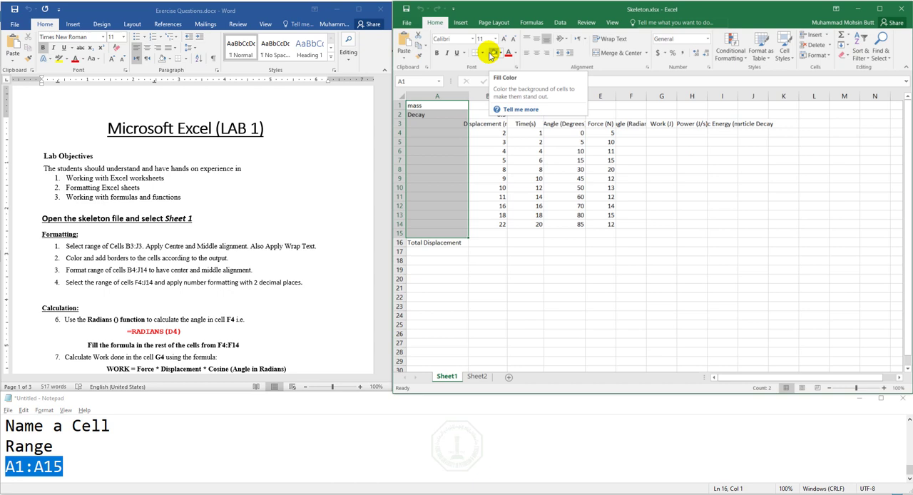
left_click(491, 150)
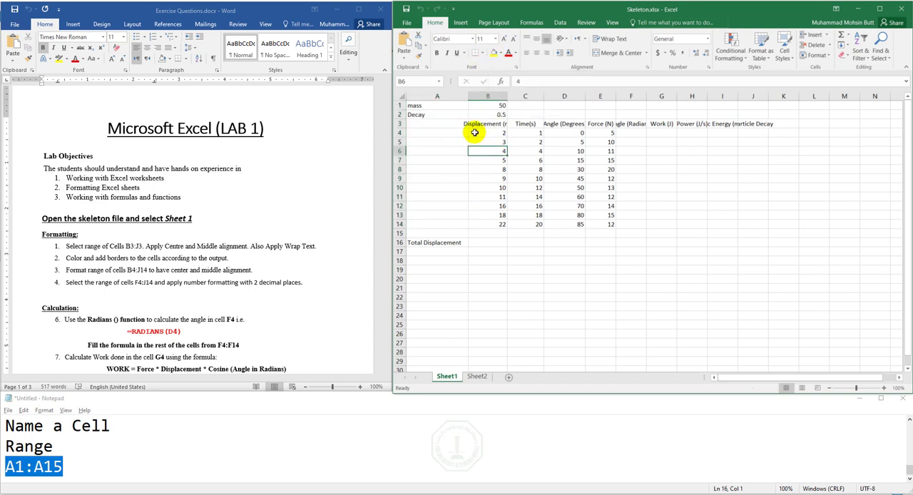
left_click(482, 124)
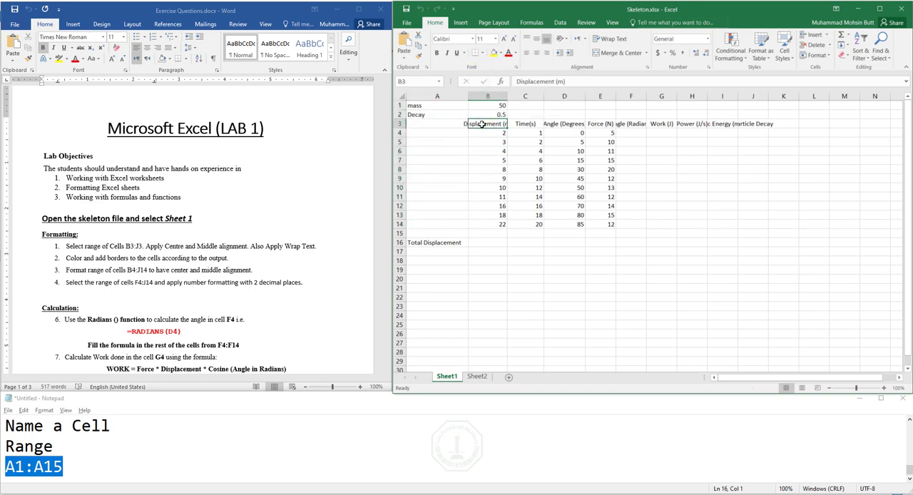
left_click_drag(483, 124, 481, 221)
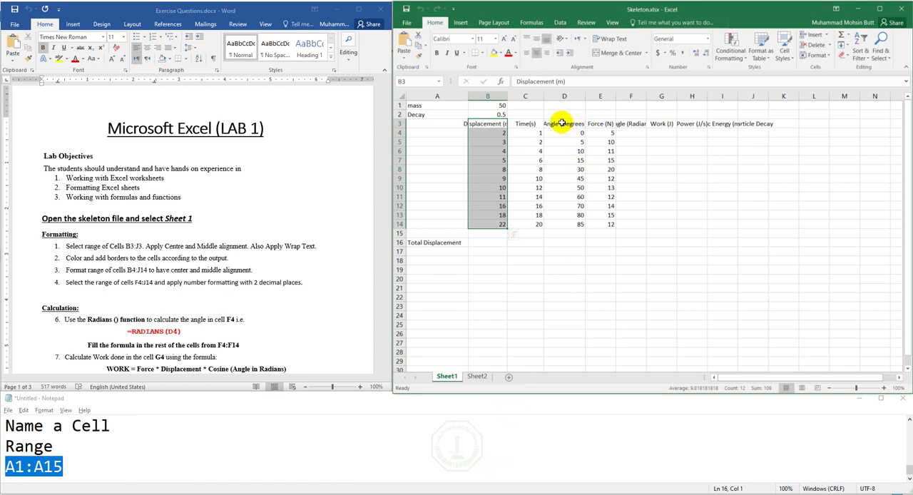
left_click_drag(562, 123, 573, 224)
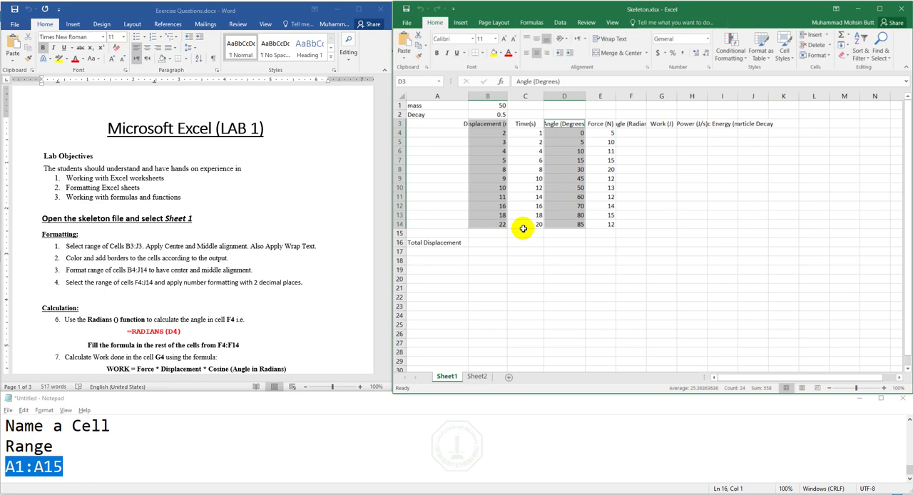
- Add the line "B3:B14,D3:D14" below "A1:A15" in the Notepad notes and highlight it
left_click(100, 467)
key("Return")
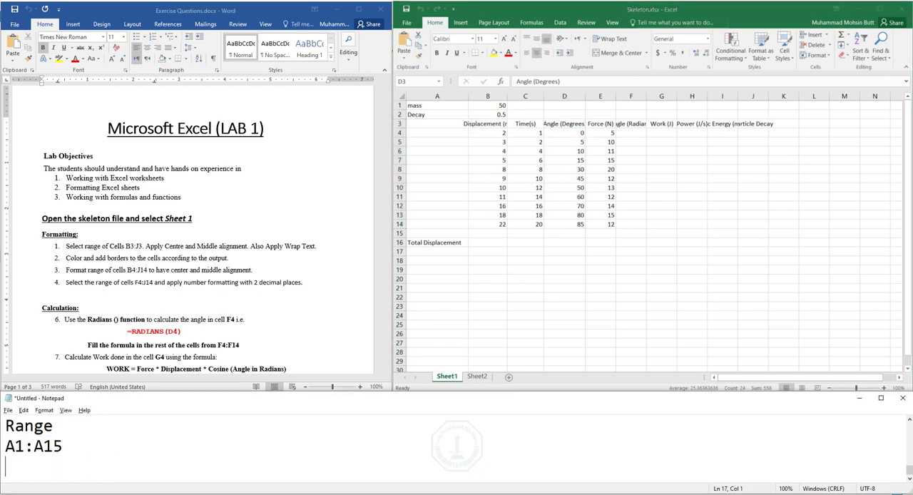
type("B3:B14,D3:")
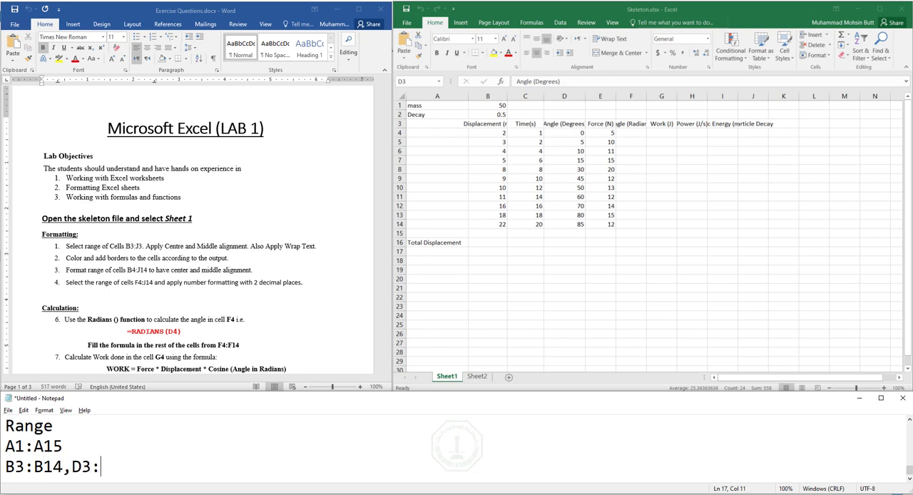
type("D14")
key("shift+Left")
key("shift+Left")
key("shift+Left")
key("shift+Left")
key("shift+Left")
key("shift+Left")
key("shift+Left")
key("shift+Left")
key("shift+Left")
key("shift+Left")
key("shift+Left")
key("shift+Left")
key("shift+Left")
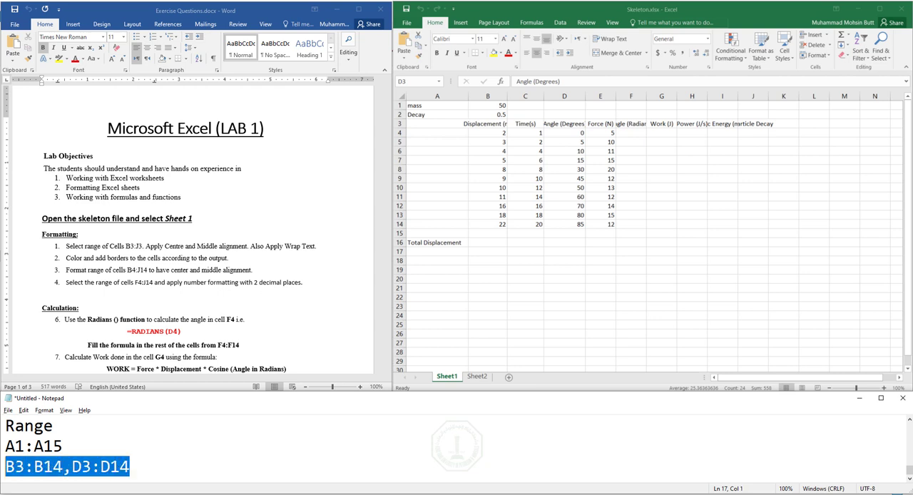
- Add an unindented "Cell" line directly below "B3:B14,D3:D14" in the notes, removing any extra blank lines
left_click(509, 13)
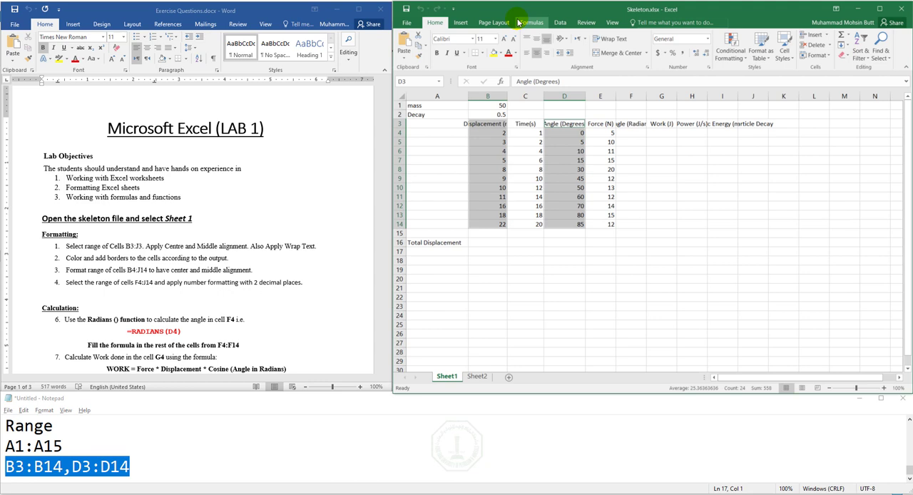
left_click(192, 467)
key("Return")
key("Return")
key("Return")
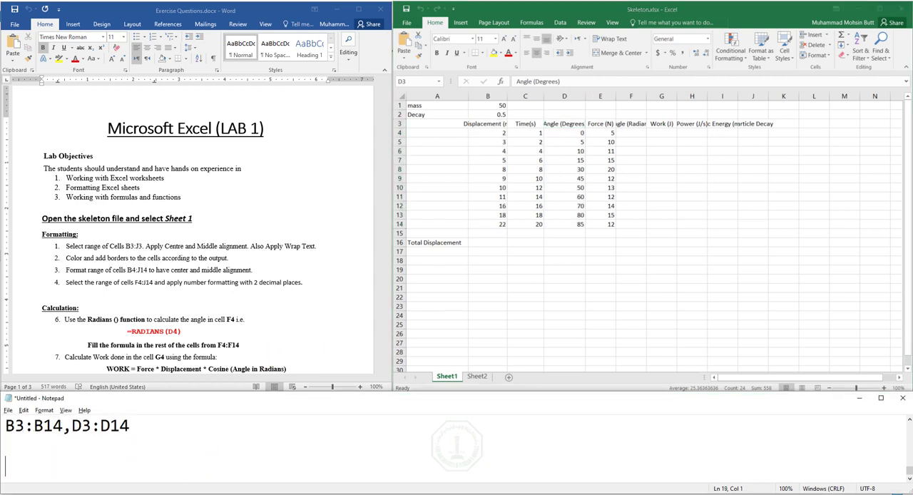
key("BackSpace")
key("BackSpace")
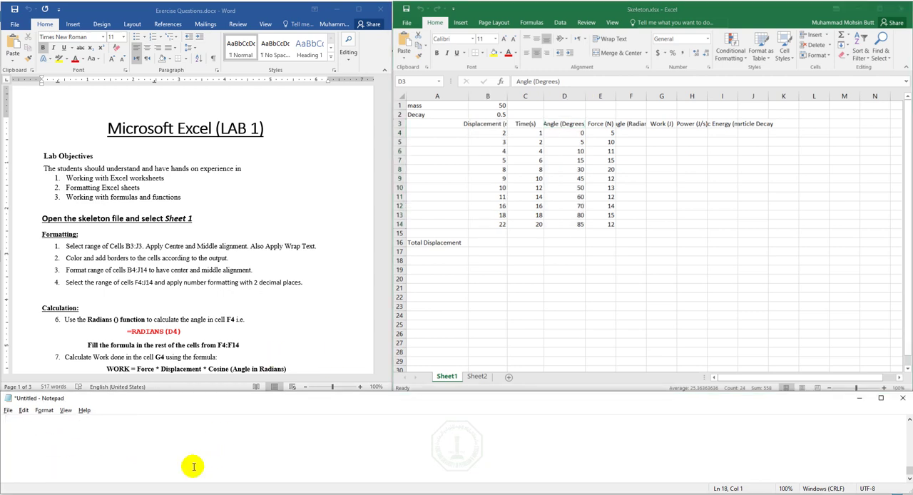
type("Cell")
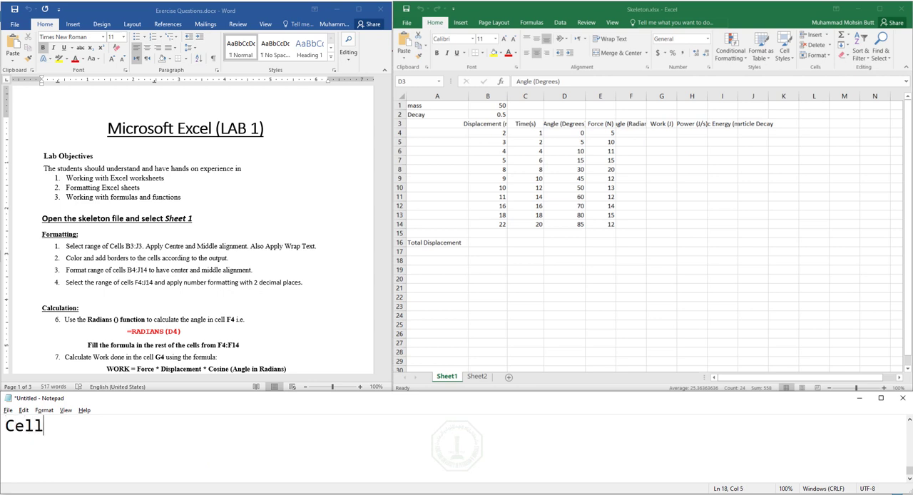
- Add the indented entries "Label", "Value" and "Formula" on separate lines under "Cell" in the notes
key("Return")
key("Tab")
type("Label")
key("Return")
key("Tab")
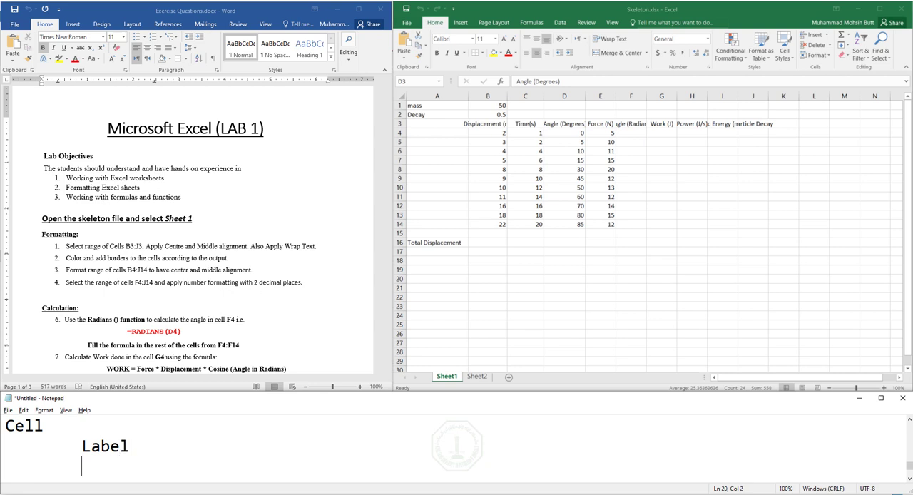
type("Value")
key("Return")
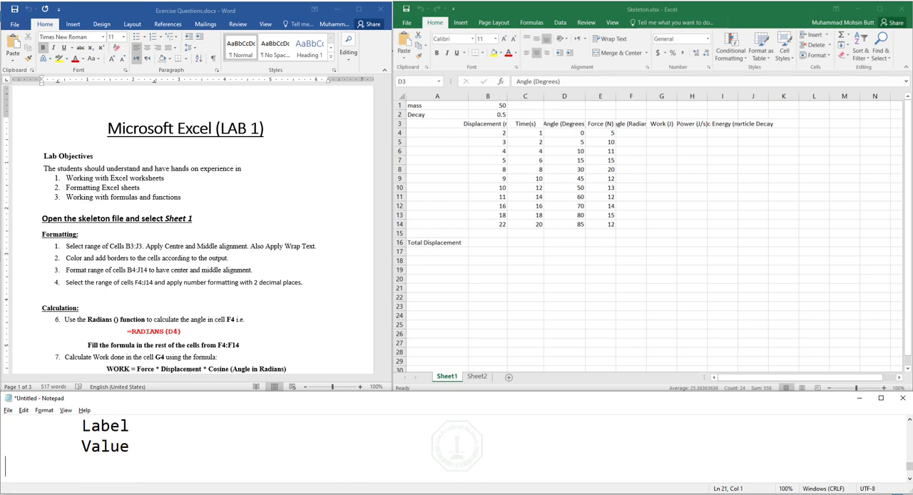
key("Tab")
type("Formula")
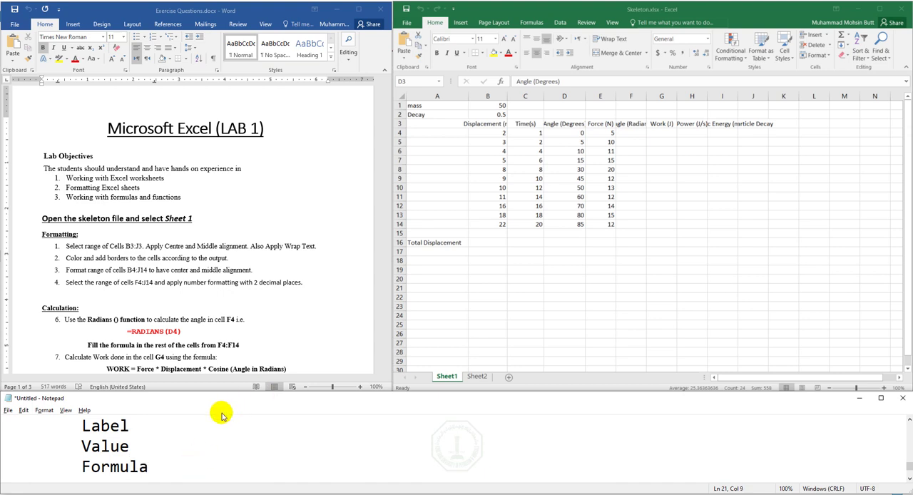
- Highlight "Label" in the notes, and select the label cells A1 and A2 and the header range B3:J3 in Sheet1 as examples
left_click(119, 426)
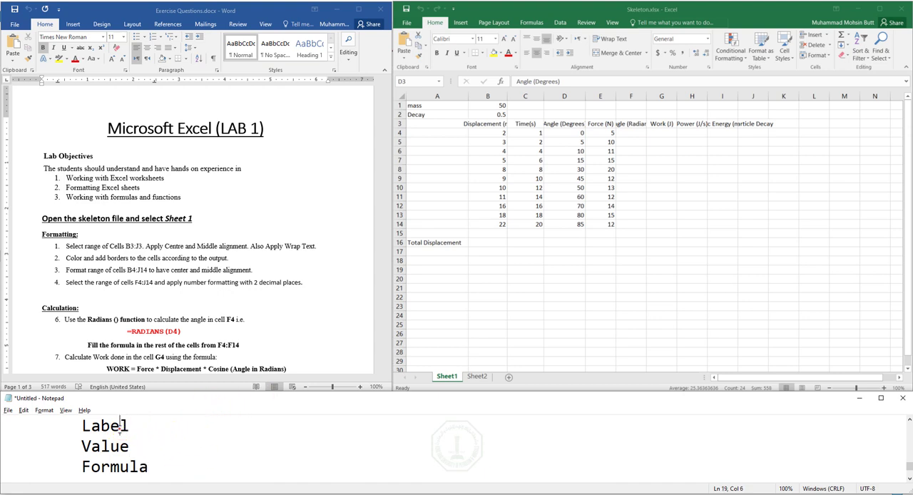
double_click(89, 426)
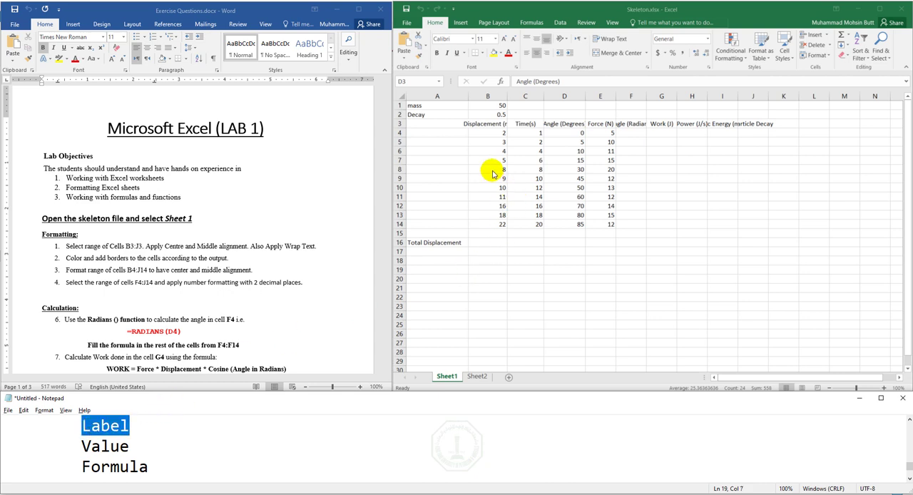
left_click(479, 137)
left_click(457, 124)
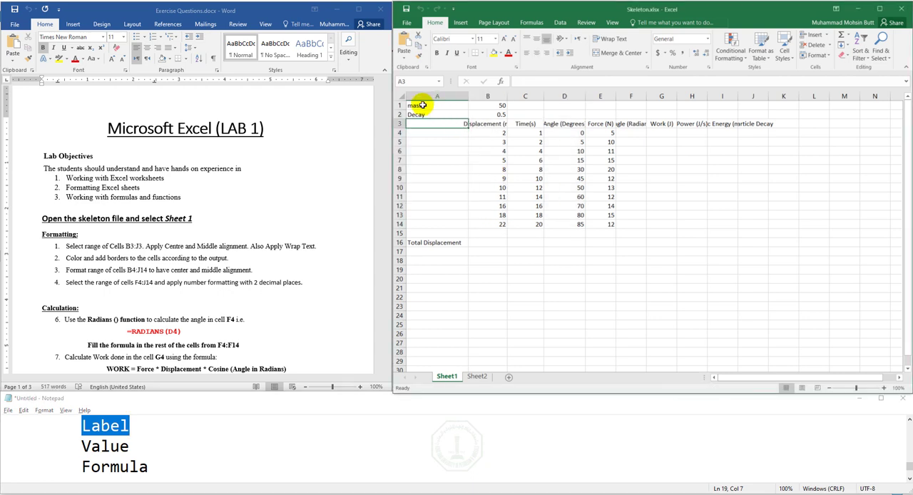
left_click(418, 105)
left_click(421, 115)
left_click(421, 114)
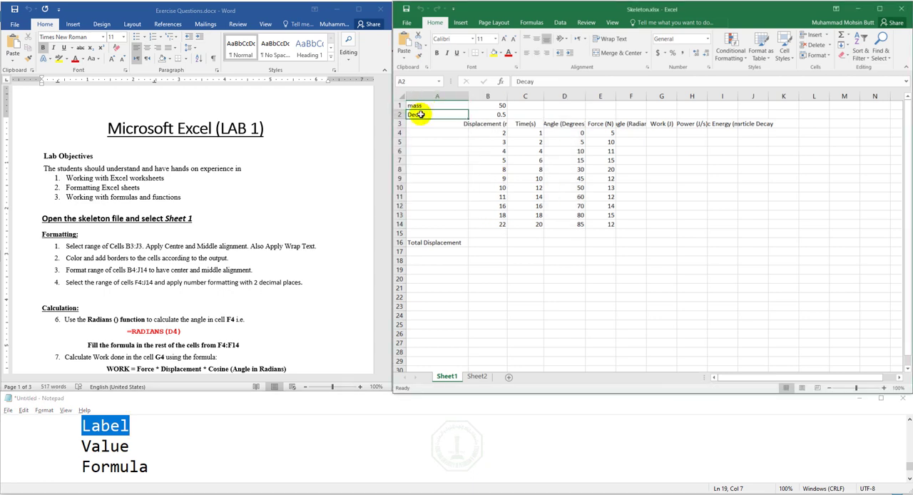
left_click(482, 123)
left_click_drag(482, 124, 754, 123)
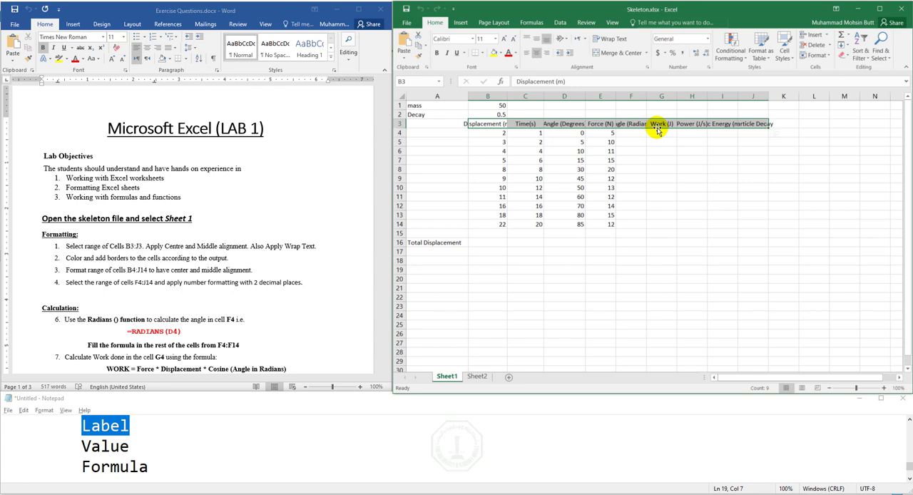
- Highlight "Value" in the notes, and select the numeric cells B4 and B14 in Sheet1 as examples
left_click(107, 446)
double_click(111, 446)
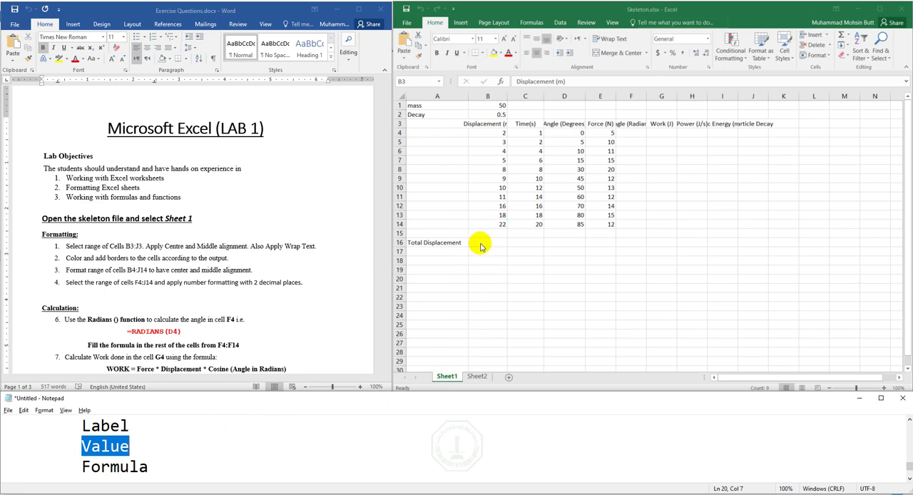
left_click(491, 135)
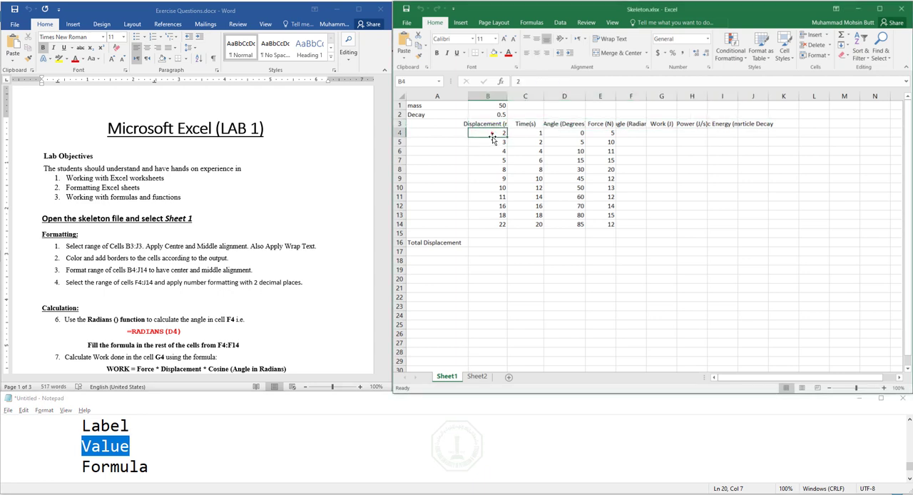
left_click(486, 223)
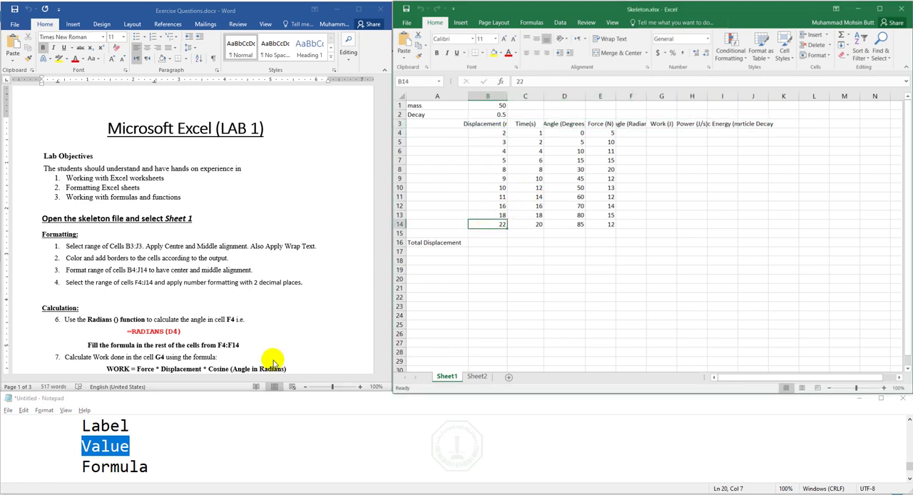
- Add two new empty lines below "Formula" in the Notepad notes
left_click(172, 466)
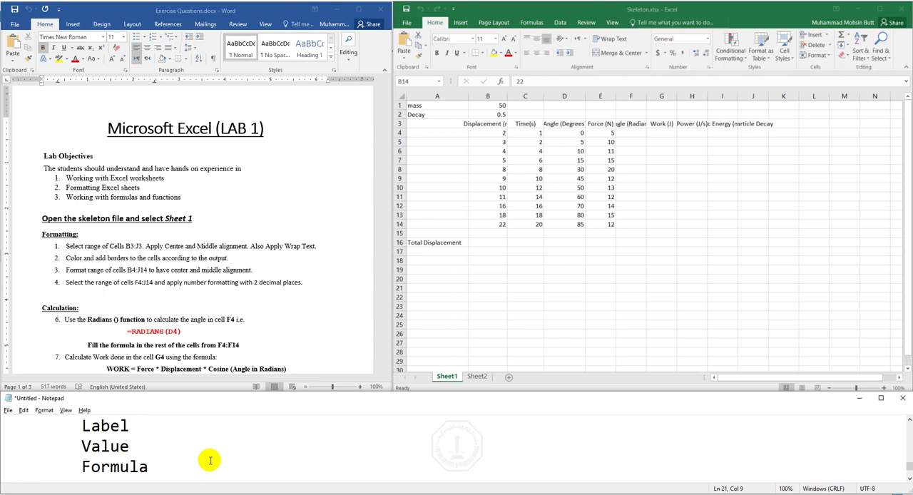
key("Return")
key("Return")
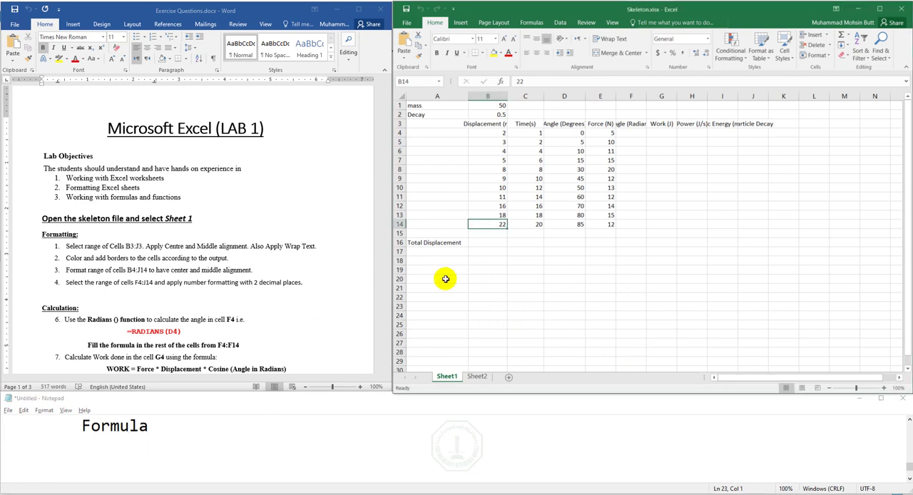
- Enter the label "x" in cell B22, in the empty area below the Sheet1 data
scroll(446, 278, "up", 1)
scroll(785, 235, "down", 1)
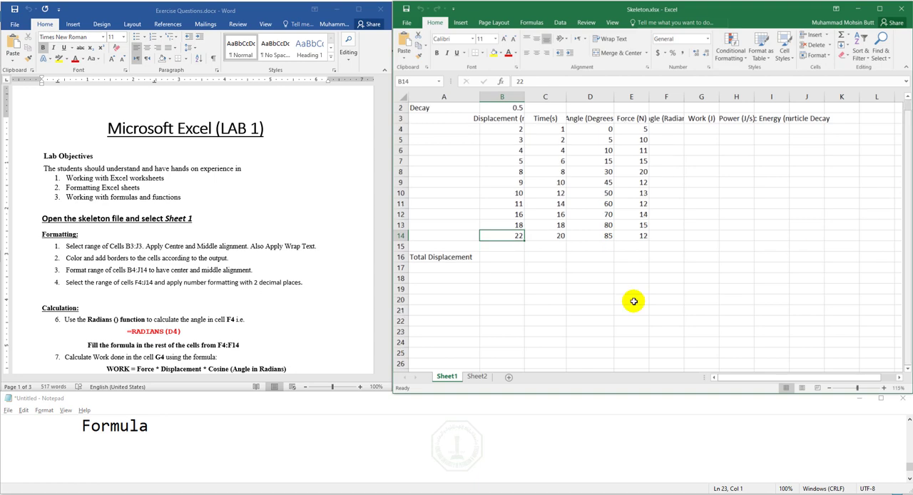
scroll(514, 300, "down", 2)
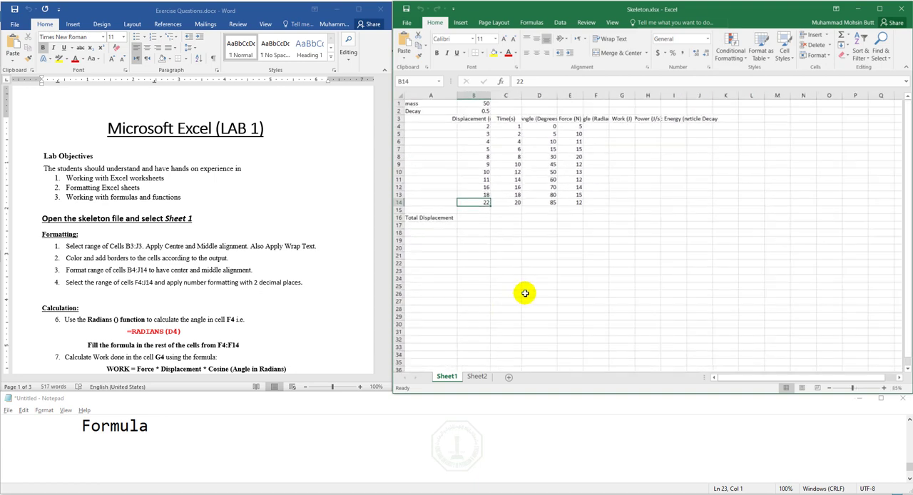
left_click(883, 388)
left_click(883, 387)
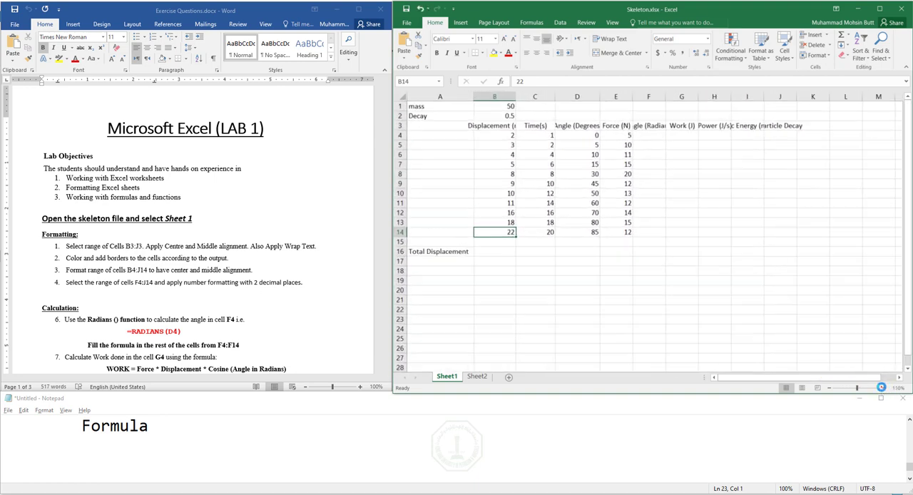
left_click(883, 388)
left_click(883, 388)
left_click(905, 367)
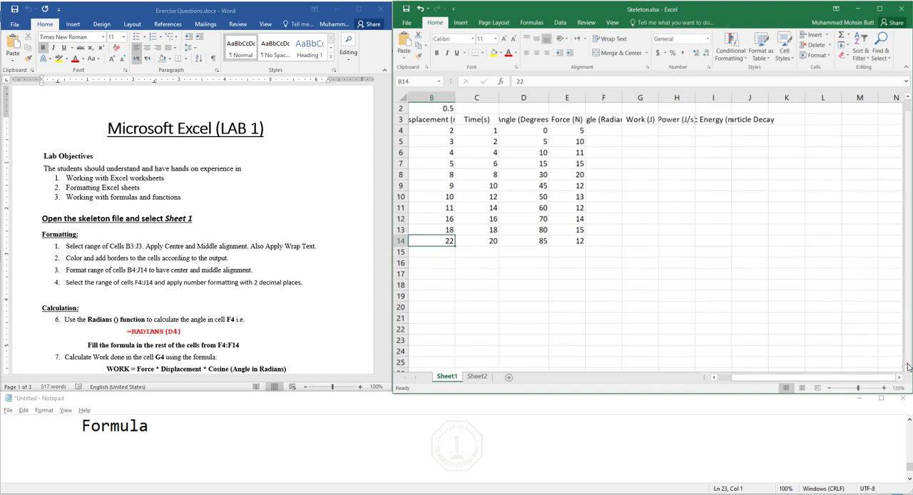
left_click(713, 378)
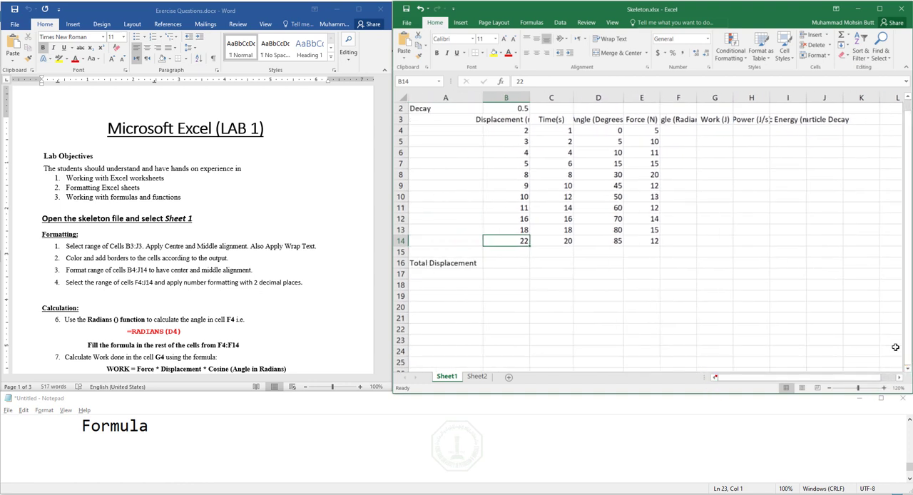
left_click(884, 388)
left_click(884, 389)
left_click(884, 388)
left_click(884, 388)
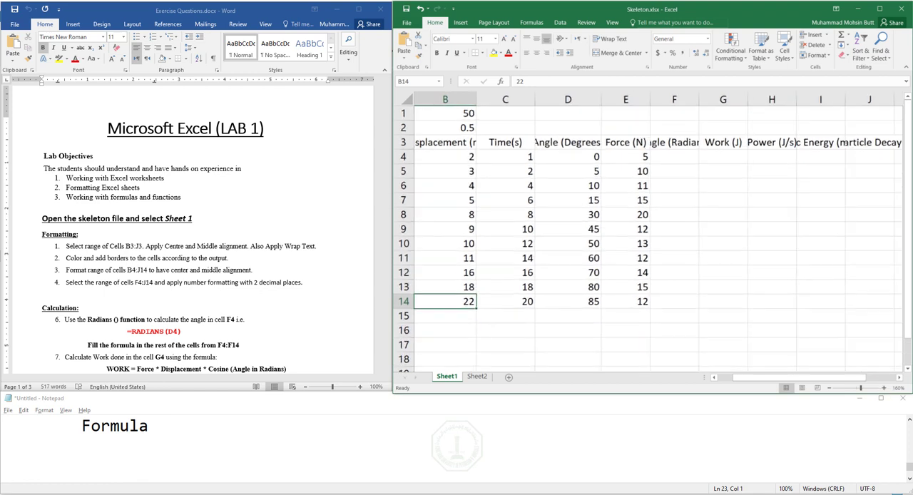
left_click(908, 357)
left_click(724, 376)
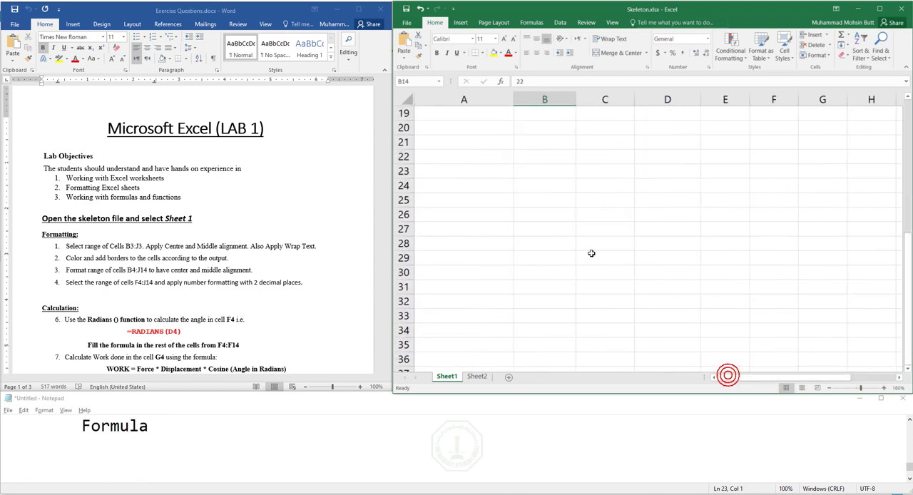
left_click(556, 153)
type("x")
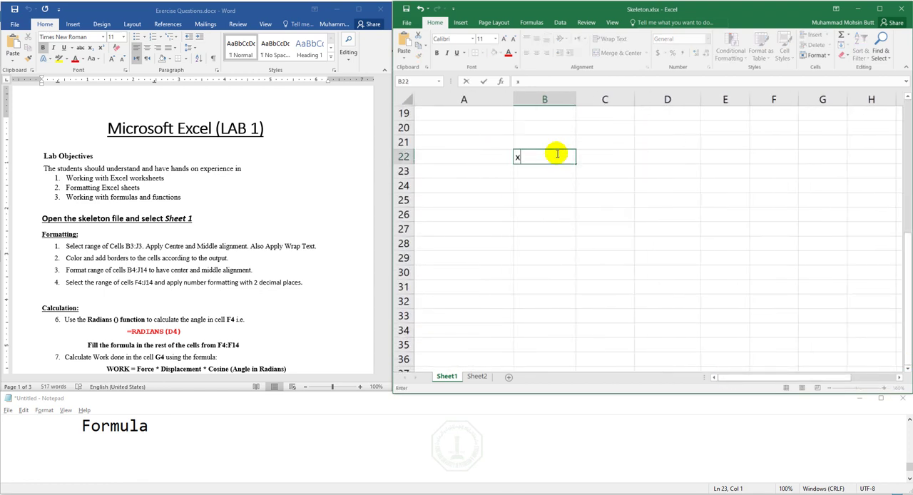
key("Return")
- Fill cells B23 to B27 under the "x" label with the values 1, 2, 3, 4 and 5
type("1")
key("Return")
type("2")
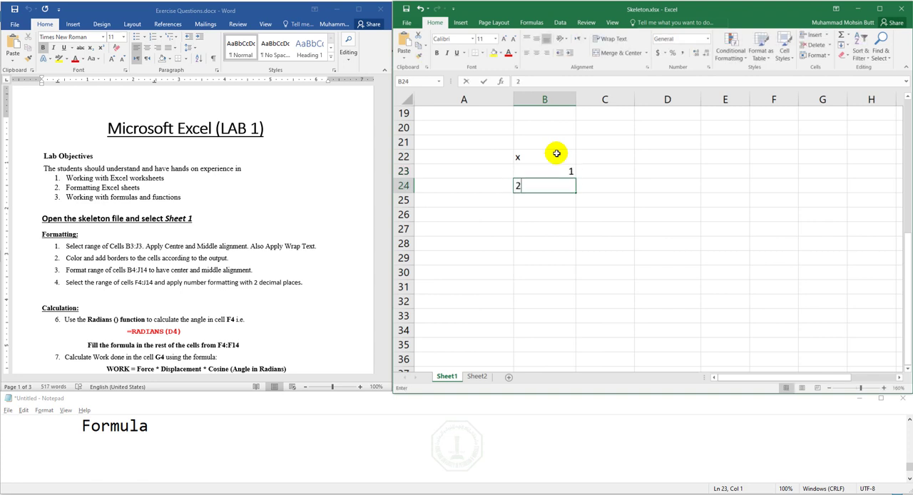
key("Return")
type("3")
key("Return")
type("4")
key("Return")
type("5")
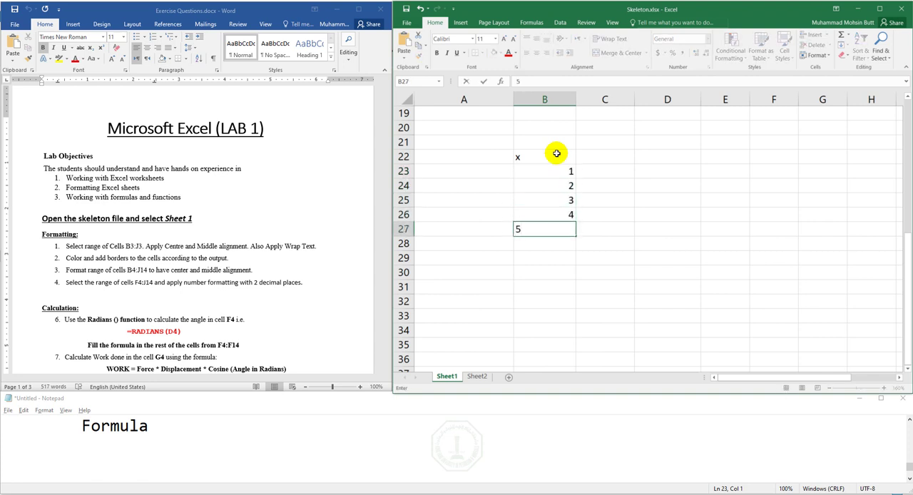
key("Up")
key("Up")
key("Up")
key("Up")
key("Up")
- Enter the label "y" in cell C22, beside the "x" label
key("Right")
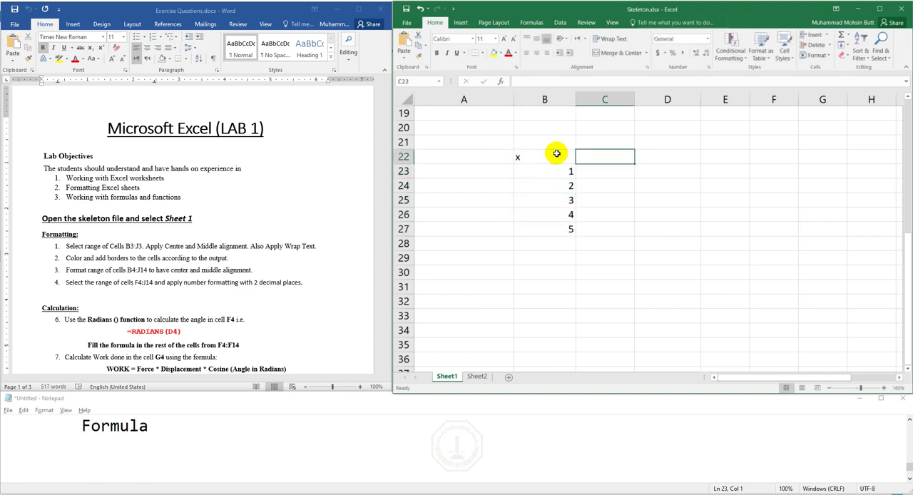
type("y")
key("Return")
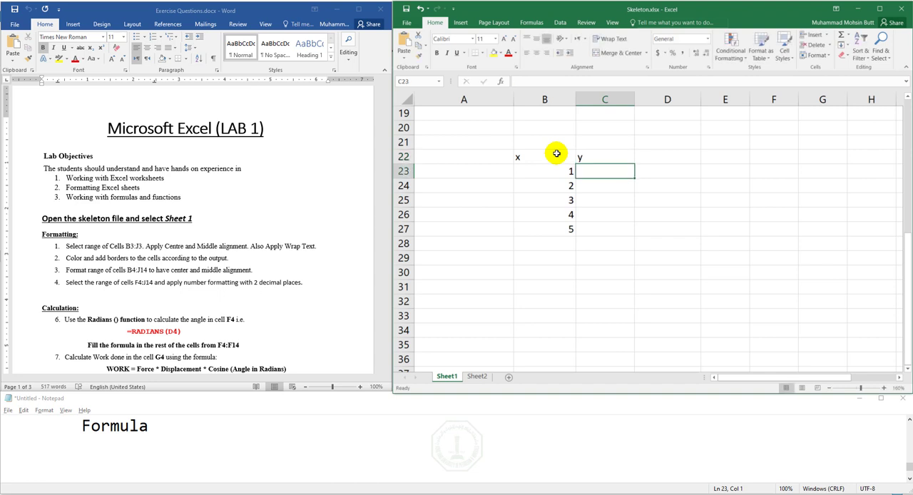
- Add the indented equation "y=x^2+5" on the line below "Formula" in the notes
left_click(174, 447)
key("Tab")
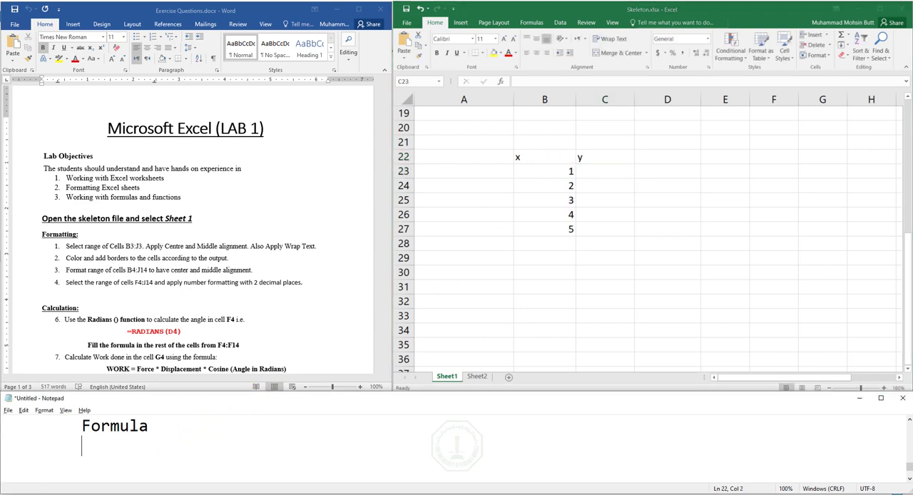
key("Tab")
type("y=x^2+5")
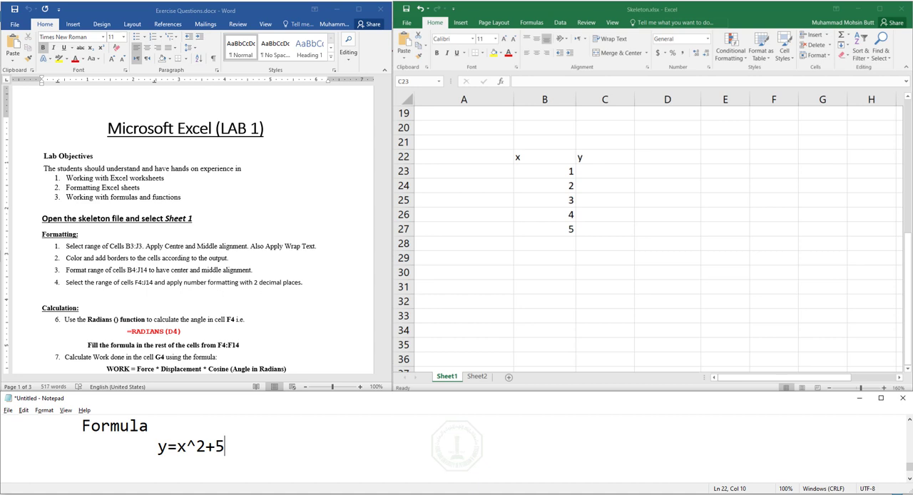
- Select the x value in B23 and the empty y cells C23, C25 and C26 to show where results belong
left_click(542, 168)
left_click(543, 167)
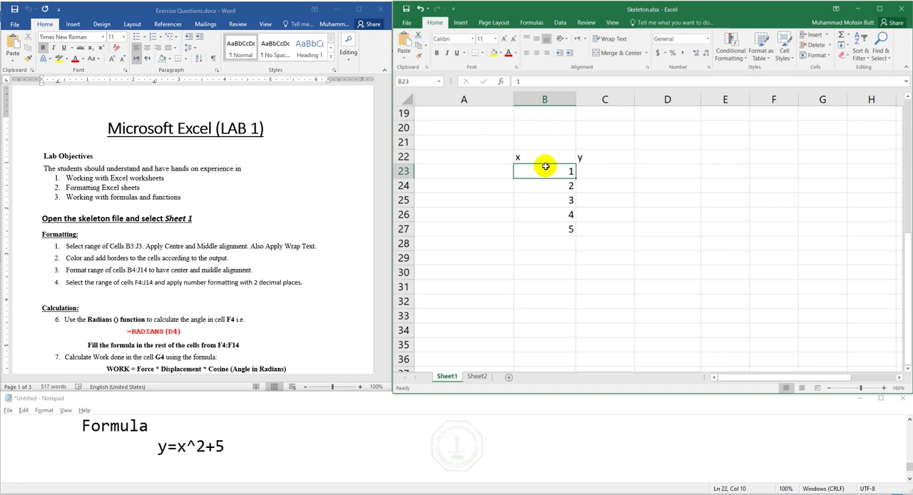
left_click(591, 175)
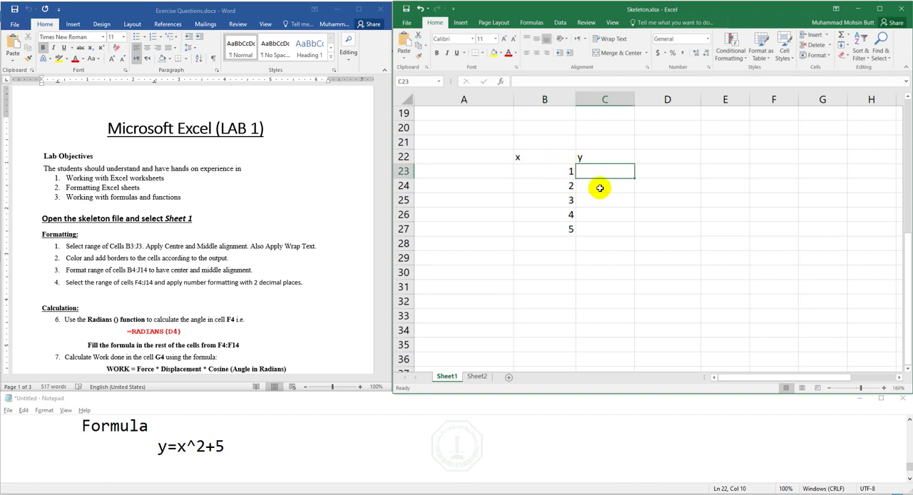
left_click(595, 200)
left_click(590, 211)
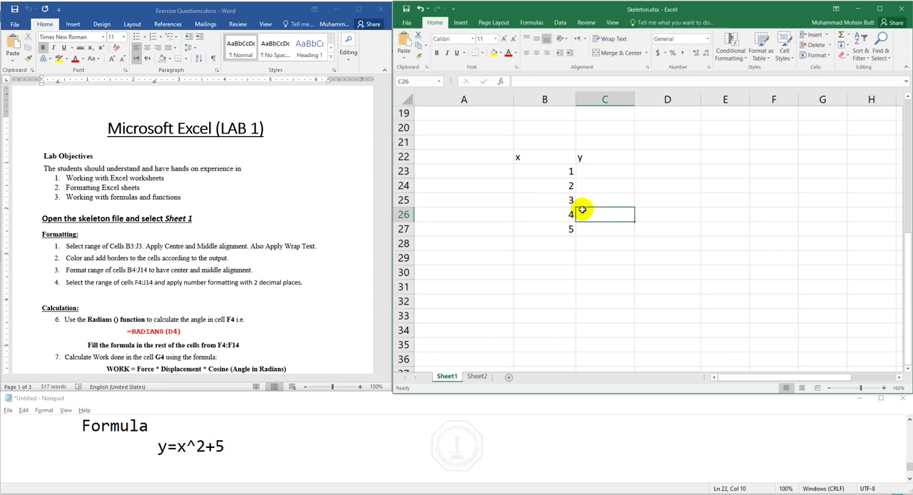
left_click(585, 174)
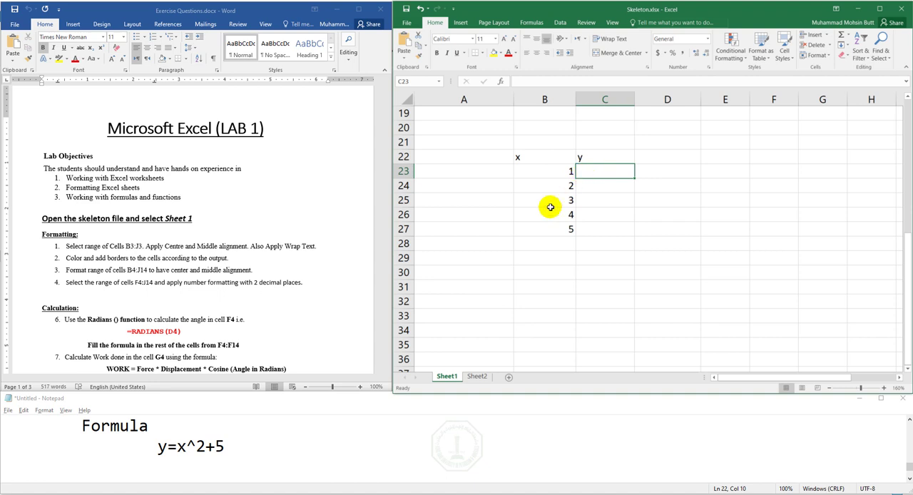
left_click(182, 463)
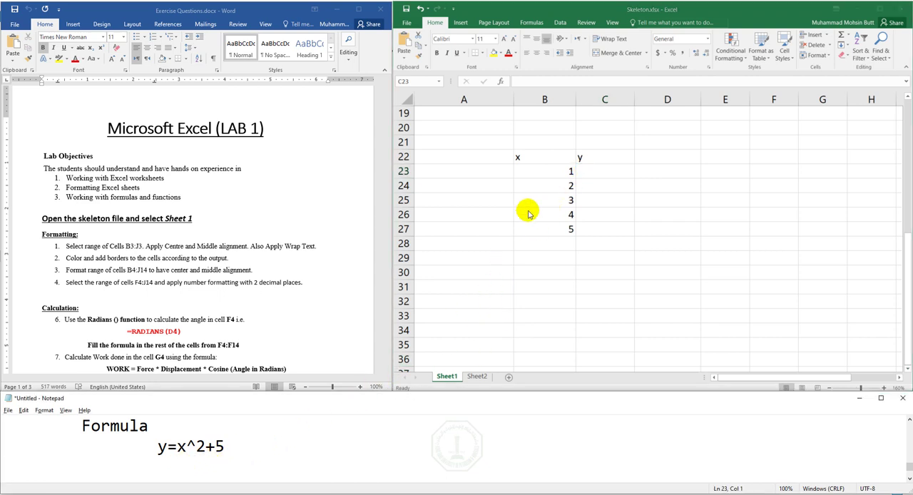
- Start a formula with "=" in C23, and highlight "x^2+5" and its "x" in the notes for reference
left_click(596, 169)
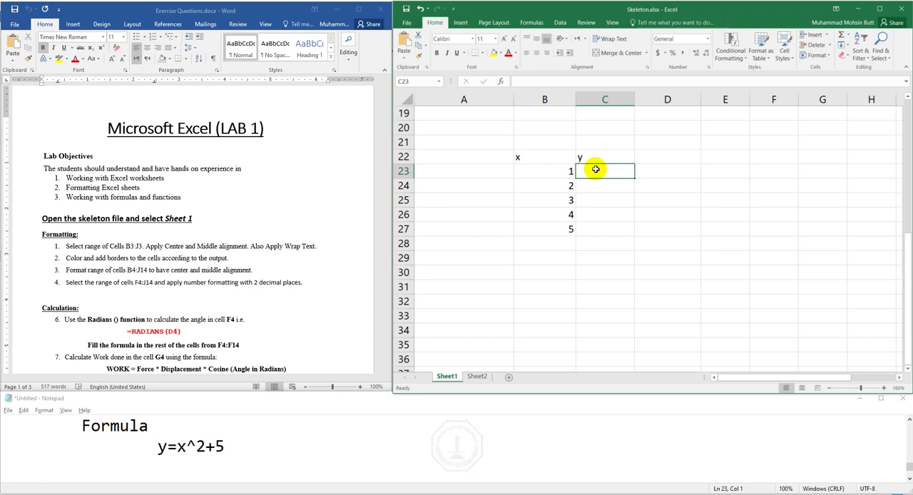
type("=")
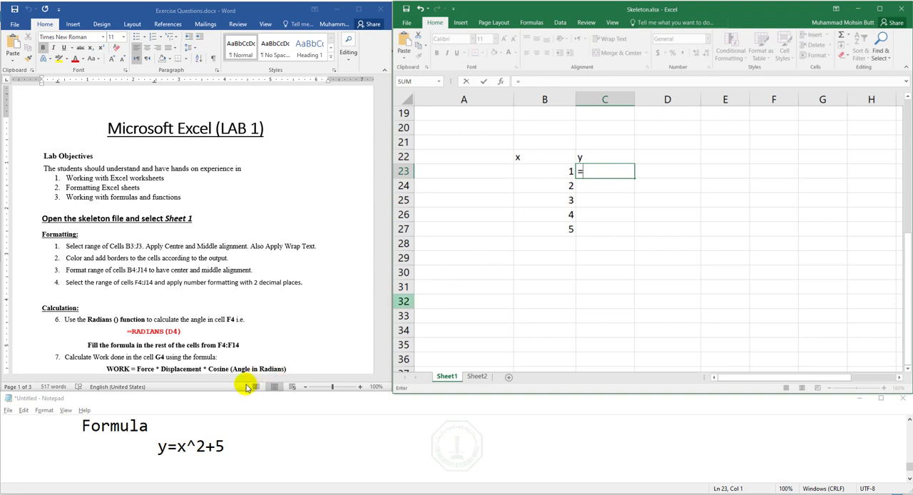
double_click(181, 447)
left_click_drag(181, 447, 225, 446)
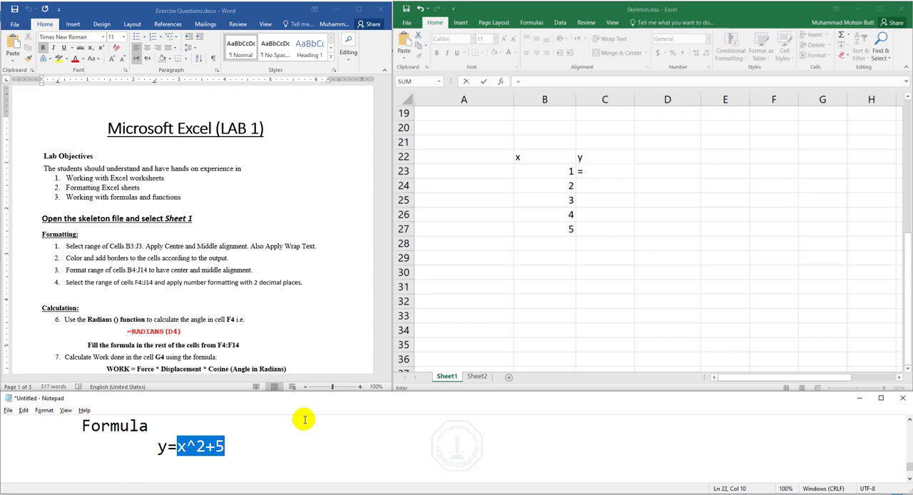
left_click(597, 10)
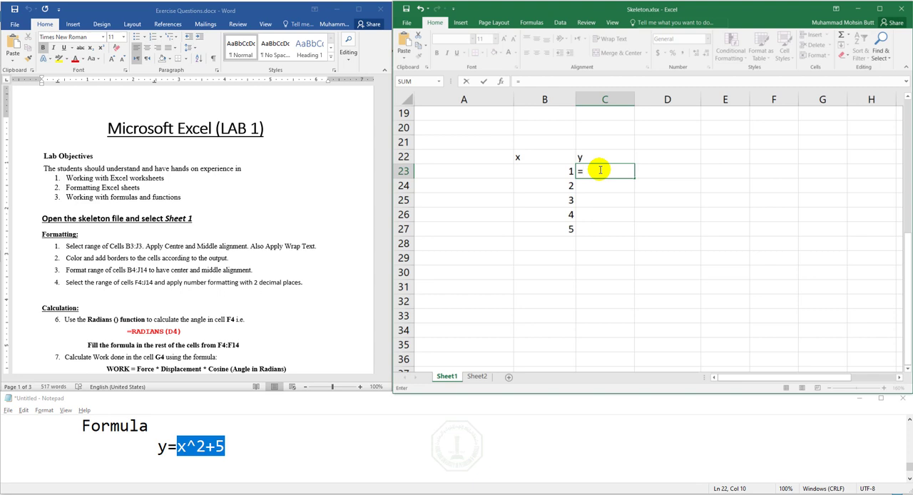
left_click(182, 448)
double_click(181, 447)
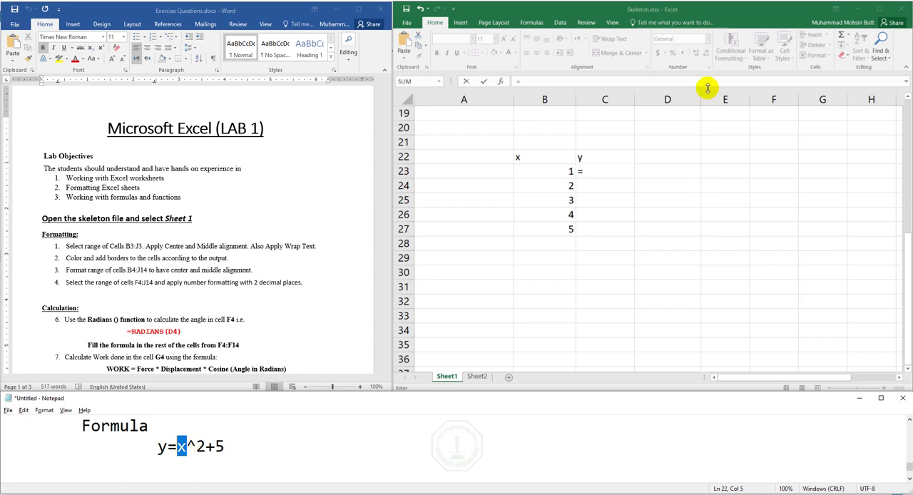
left_click(657, 8)
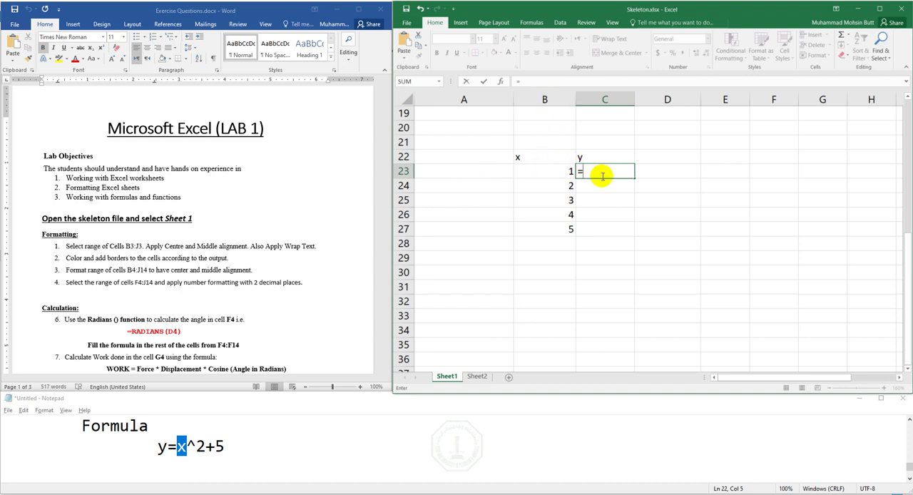
- Complete the formula in C23 as =B23^2+5 and reselect the cell
type("B23")
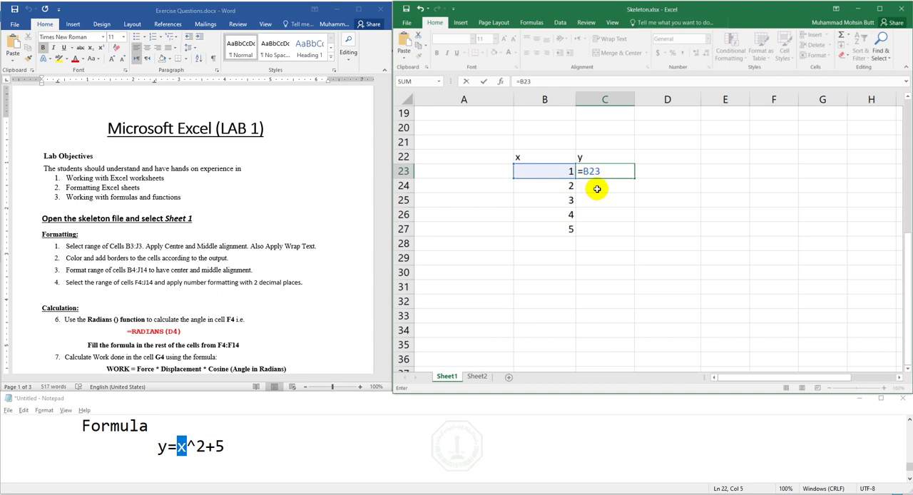
type("^2+5")
key("Return")
key("Up")
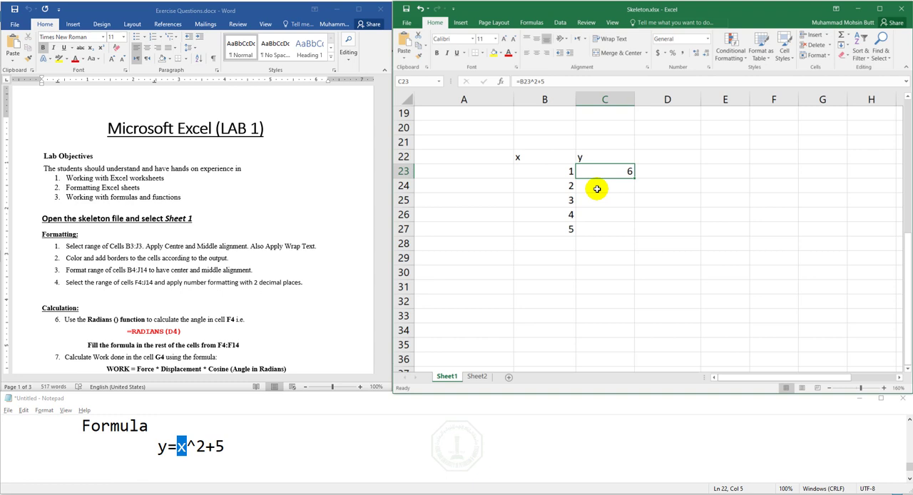
- Select the x value in B23 and the formula cell C23 to review the reference between them
left_click(569, 173)
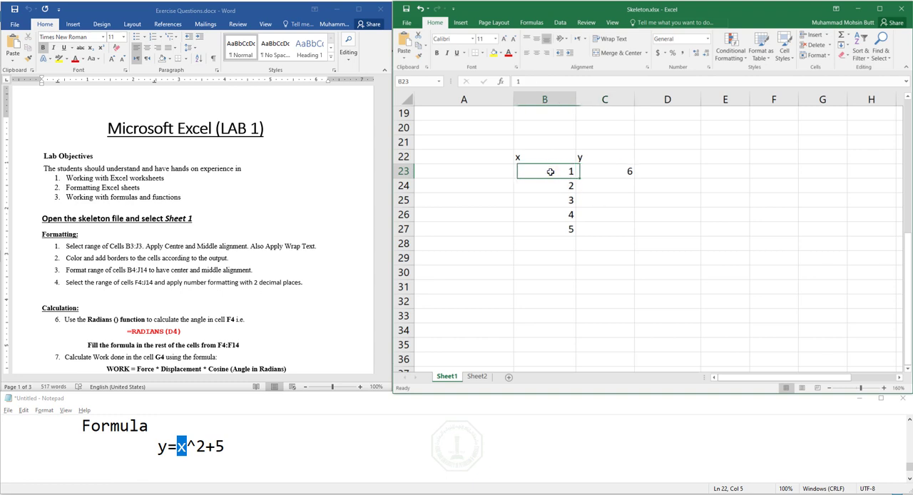
mouse_move(549, 170)
left_mouse_down()
mouse_move(549, 329)
mouse_move(552, 172)
left_mouse_up()
left_click(596, 174)
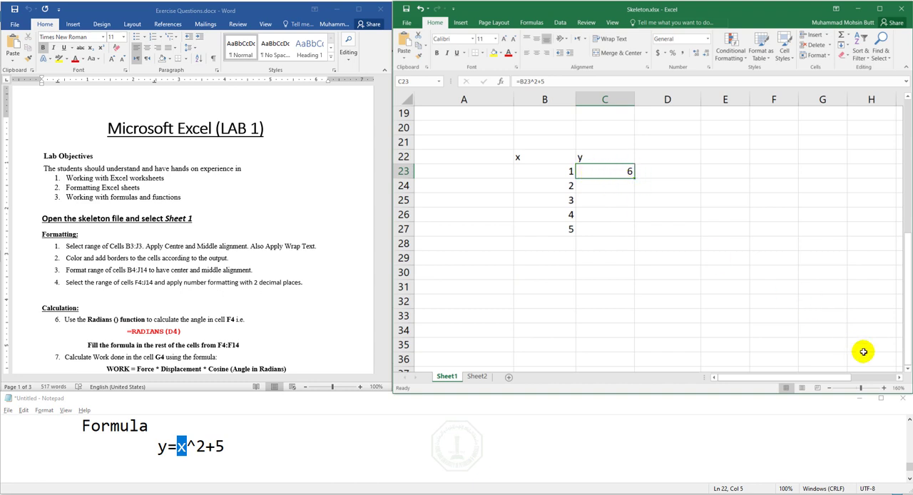
left_click(884, 387)
- Fill the formula in C23 down through C27, and show the sheet's formulas in place of their results
left_click(884, 388)
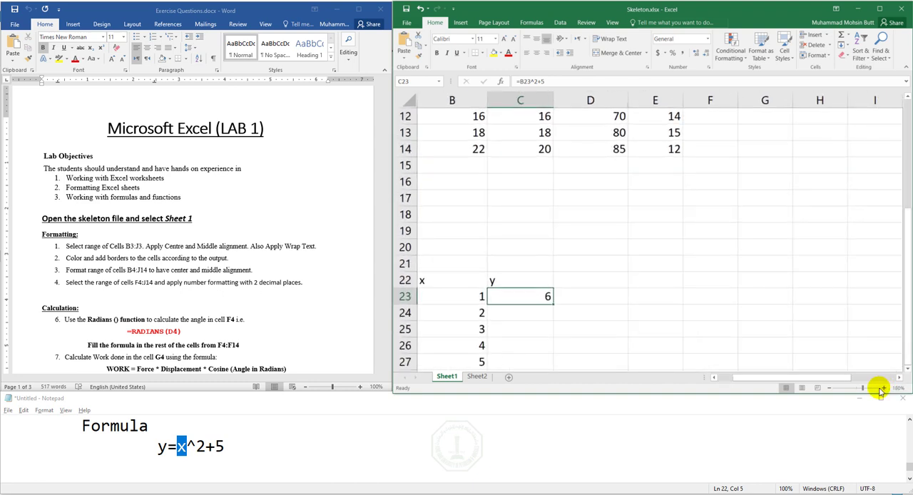
left_click(884, 387)
left_click(908, 369)
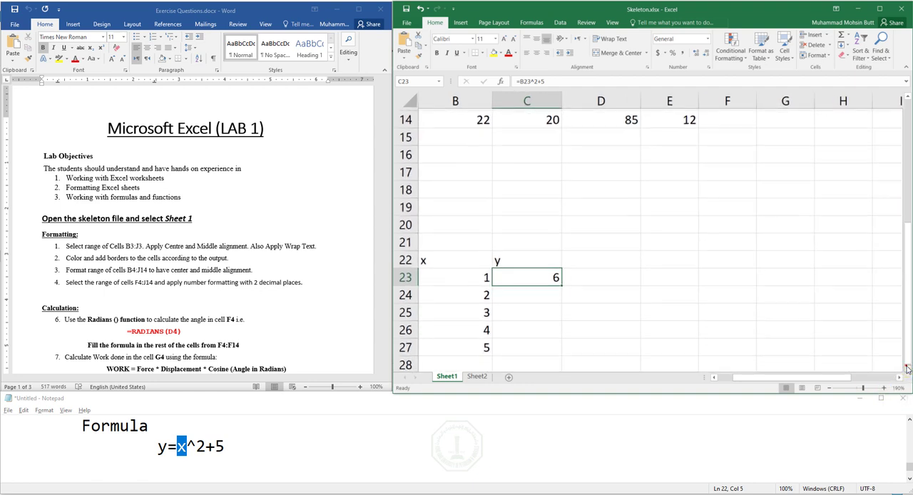
left_click(908, 369)
left_click(908, 368)
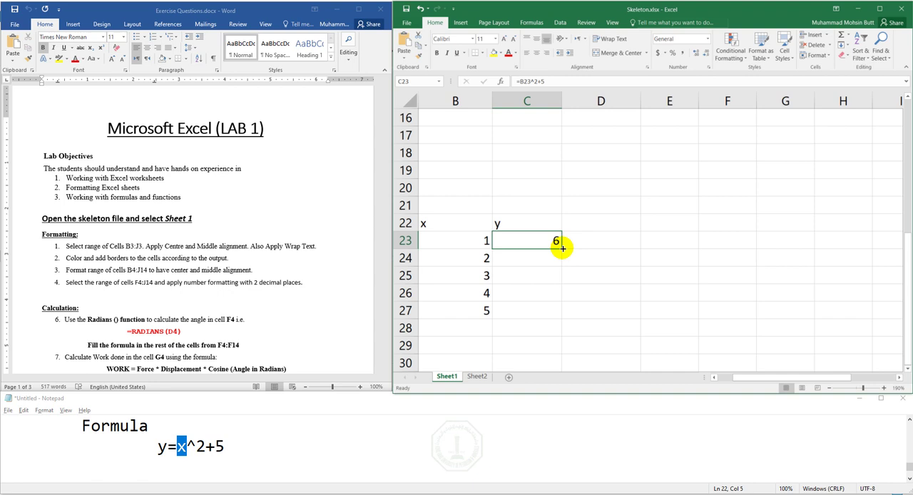
left_click_drag(562, 248, 553, 310)
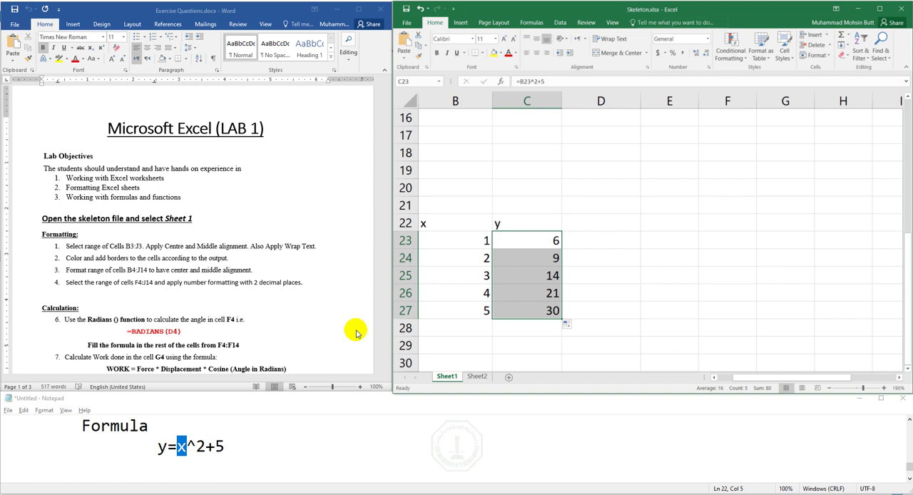
left_click(518, 244)
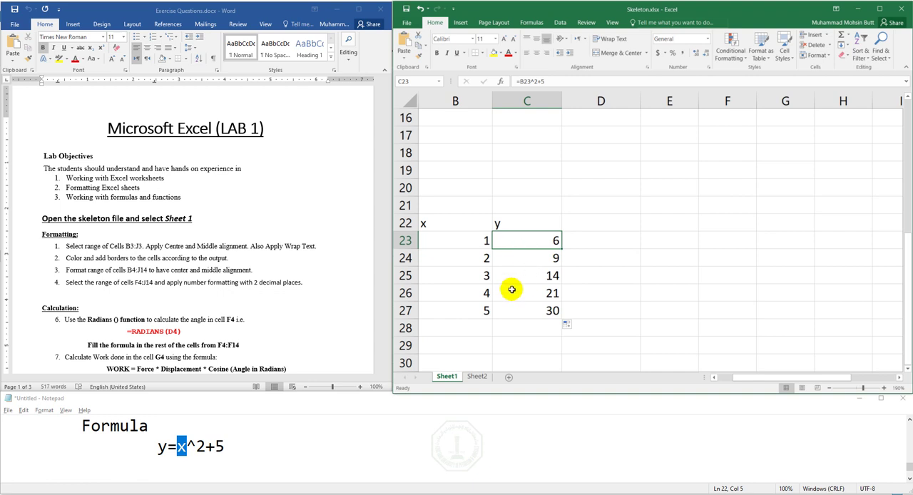
key("ctrl+grave")
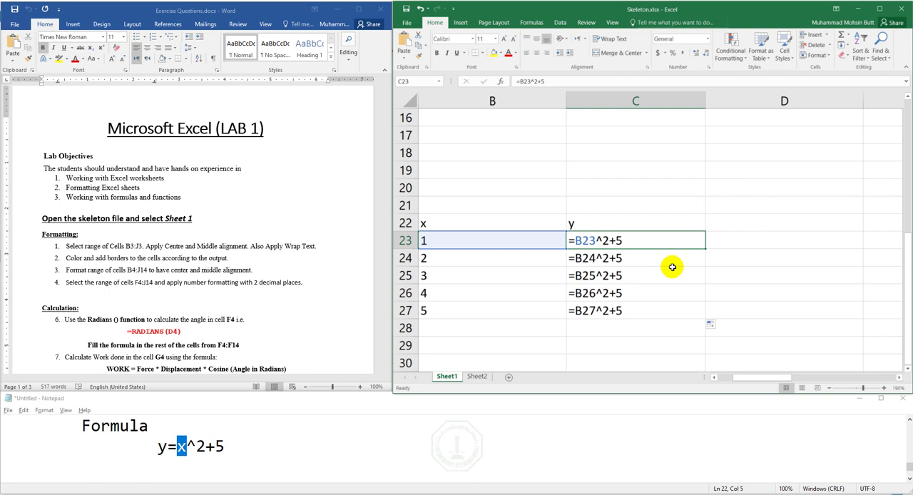
- Switch to the Notepad notes and add an indented line "Relative Reference" below y=x^2+5
left_click(247, 443)
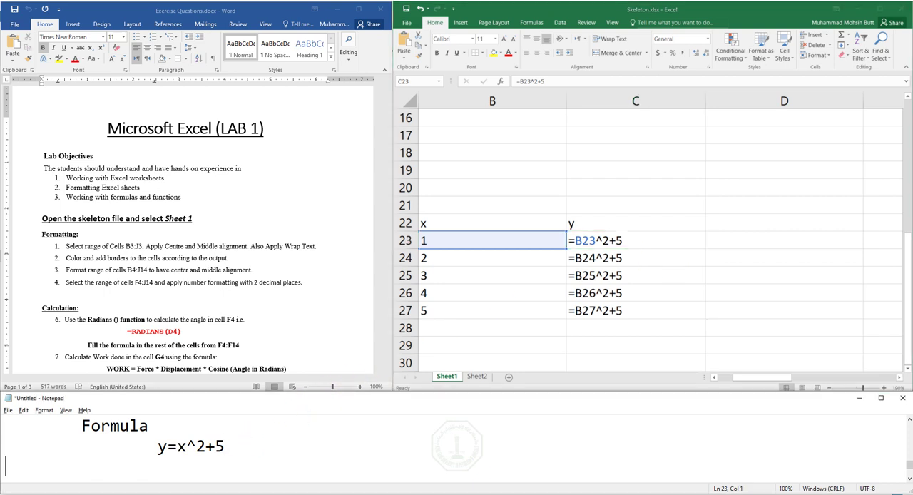
key("Tab")
type("Relative")
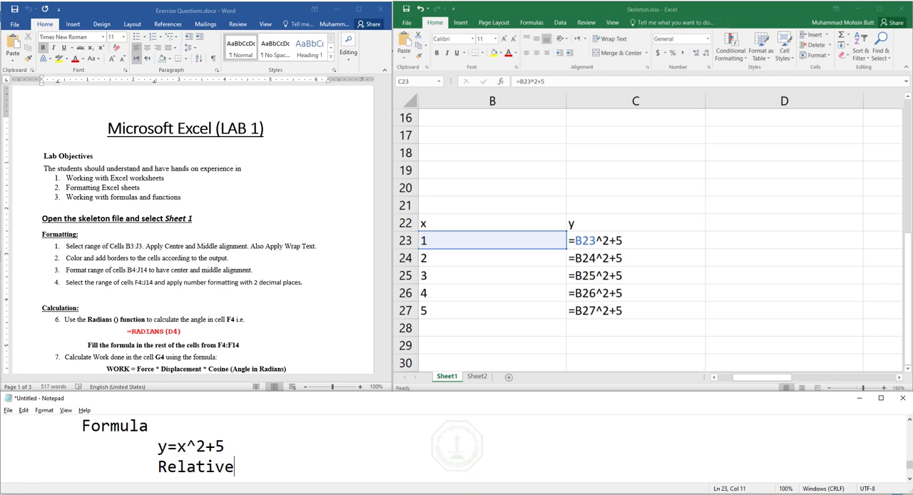
type(" Reference")
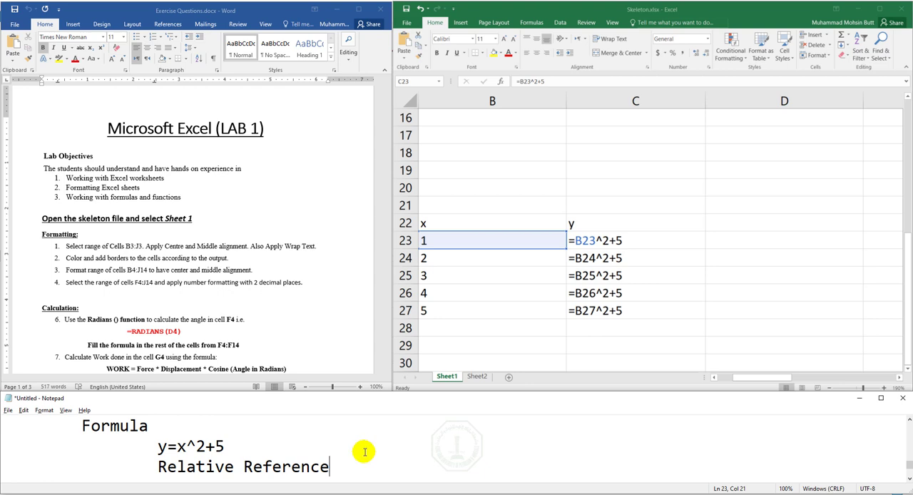
- Return to the Skeleton workbook, show results instead of formulas, and fill the C23 formula across to F23
left_click(517, 309)
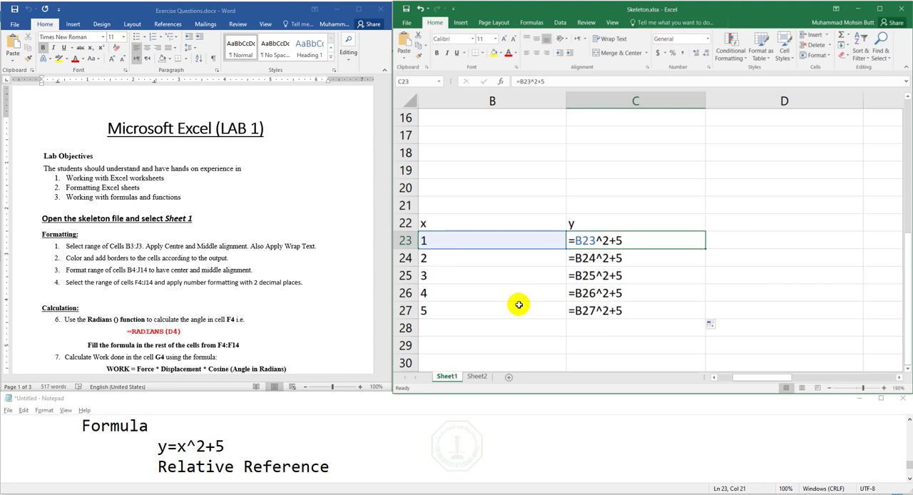
key("ctrl+grave")
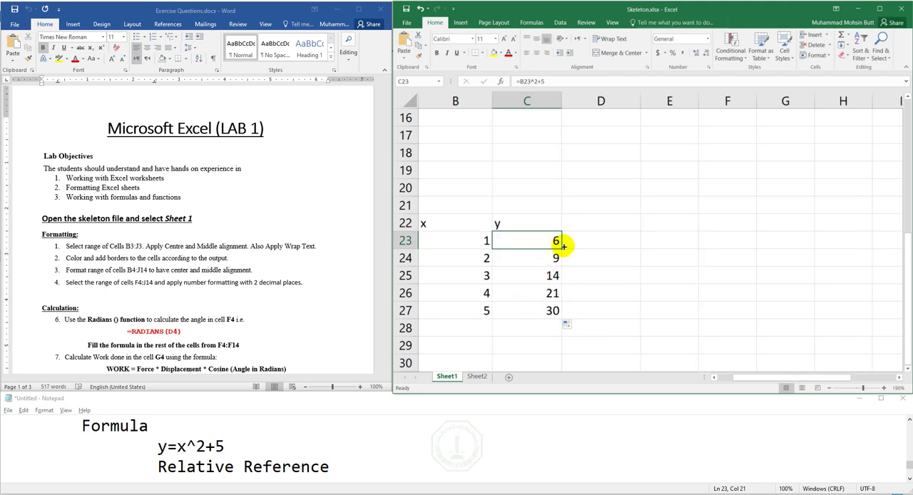
left_click_drag(561, 246, 740, 242)
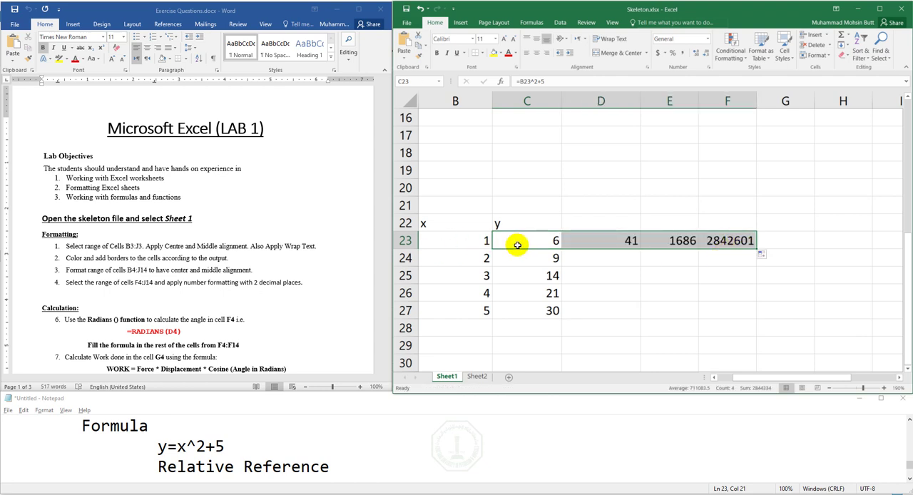
- Show the sheet's formulas to examine the references in D23, E23 and C25, and return to showing results
key("ctrl+grave")
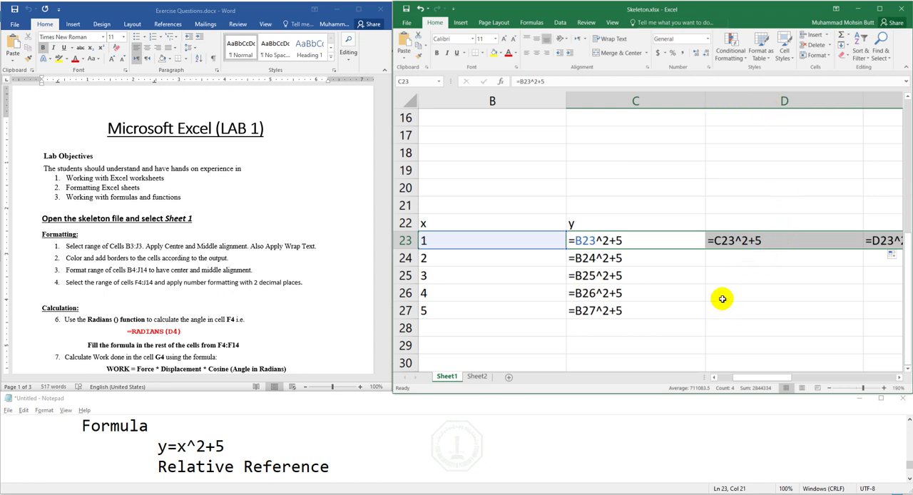
left_click(717, 240)
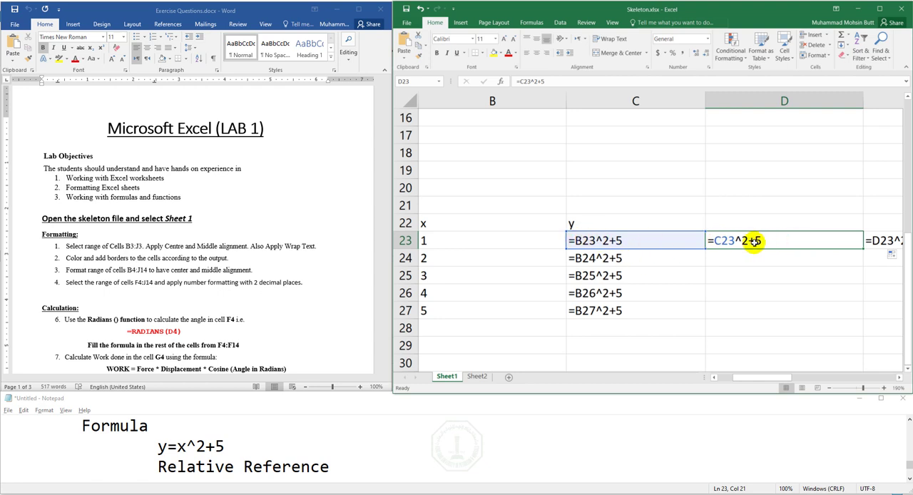
left_click(878, 240)
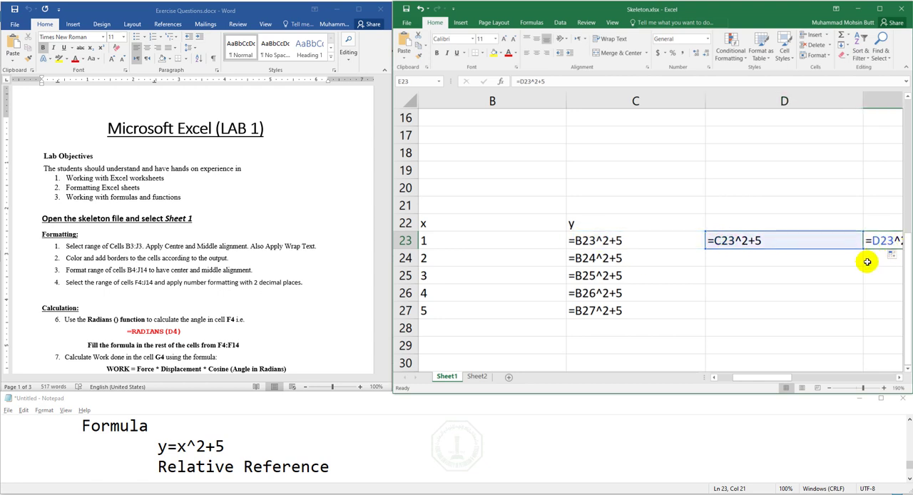
double_click(580, 278)
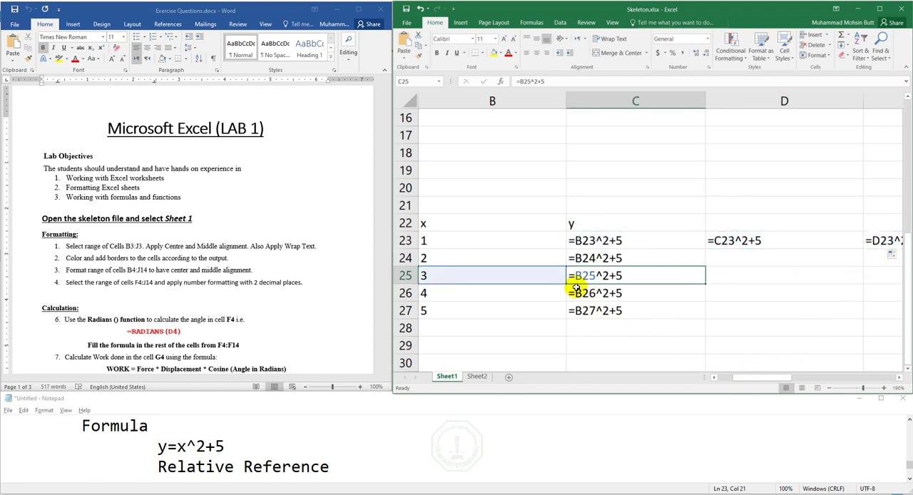
key("Escape")
key("ctrl+grave")
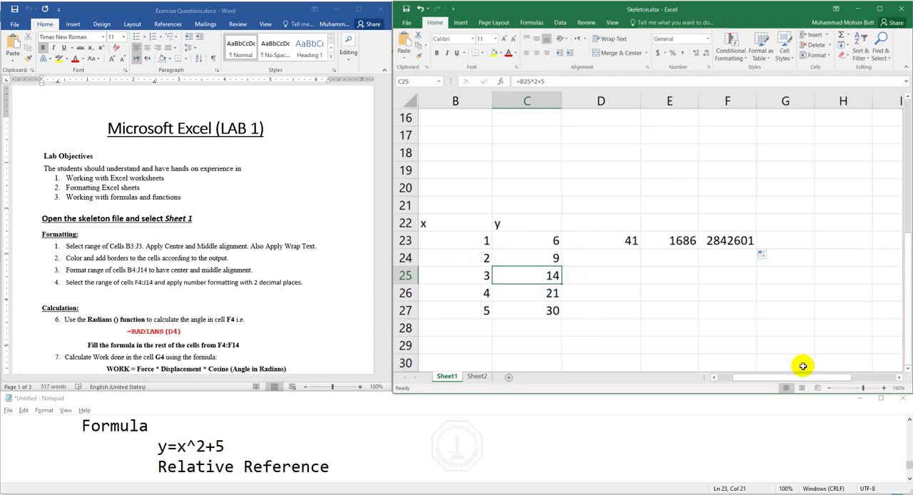
- Clear the x/y example from A21:G27 on Sheet1
left_click_drag(799, 378, 779, 378)
left_click_drag(481, 204, 887, 314)
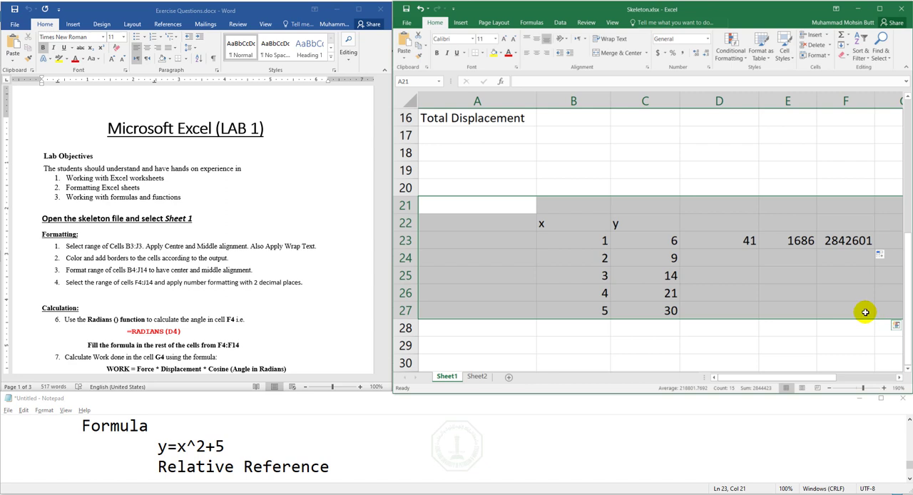
key("Delete")
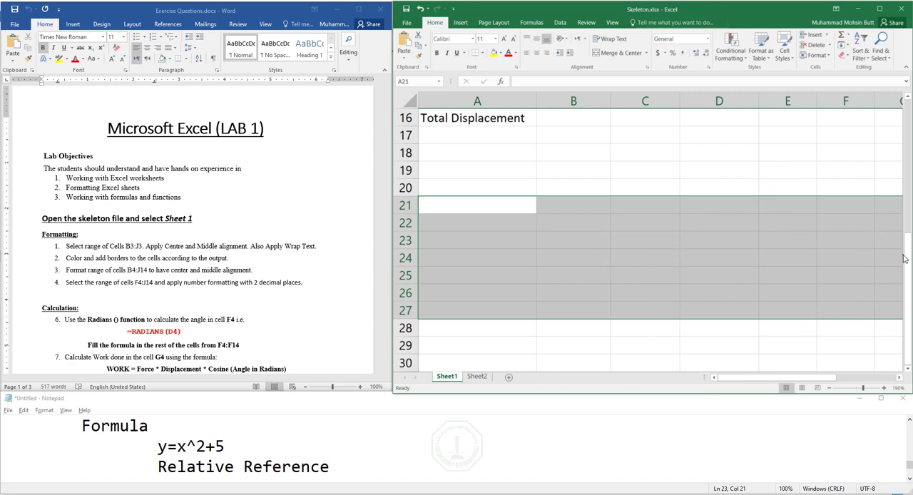
left_click_drag(905, 235, 892, 107)
- Select the "Formatting:" heading in the Word lab document, and add a new line "Text Formatting" to the Notepad notes
left_click(121, 282)
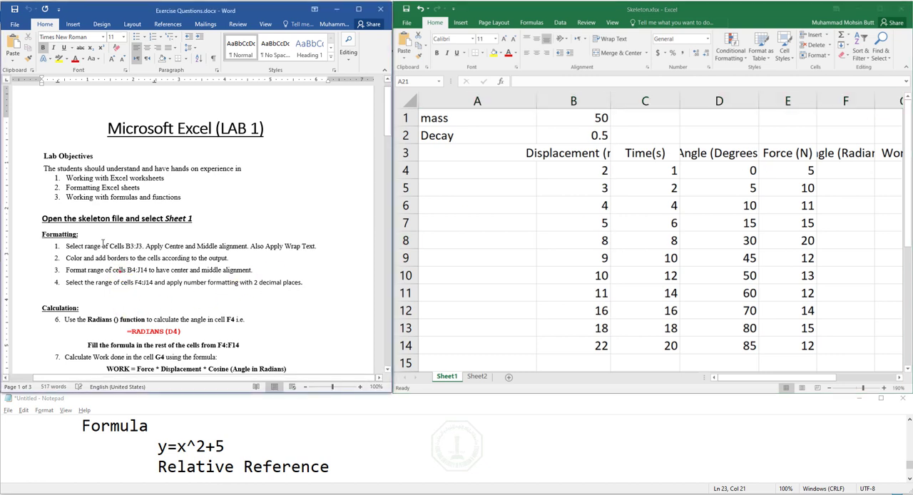
double_click(74, 233)
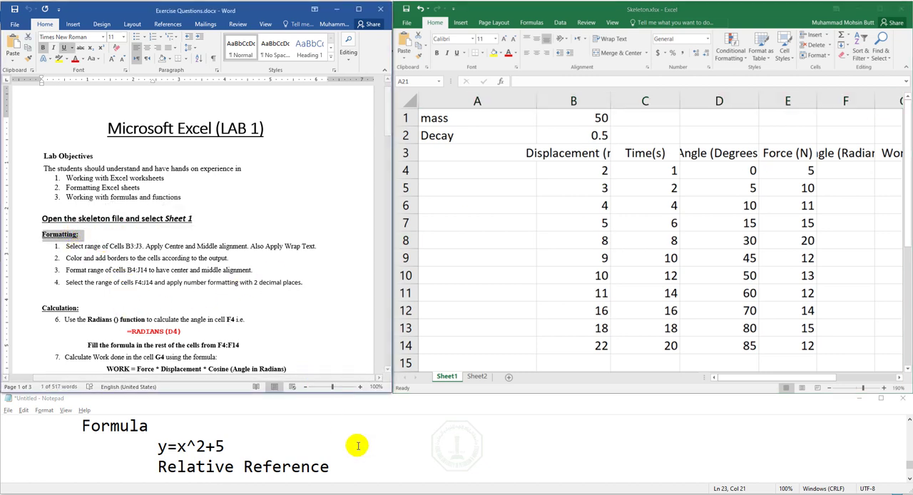
left_click(360, 468)
key("Return")
key("Return")
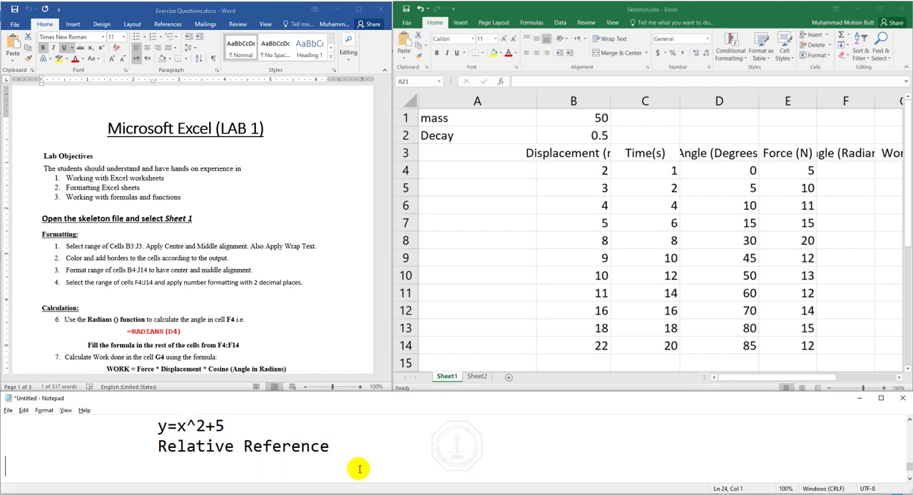
key("Return")
key("BackSpace")
key("BackSpace")
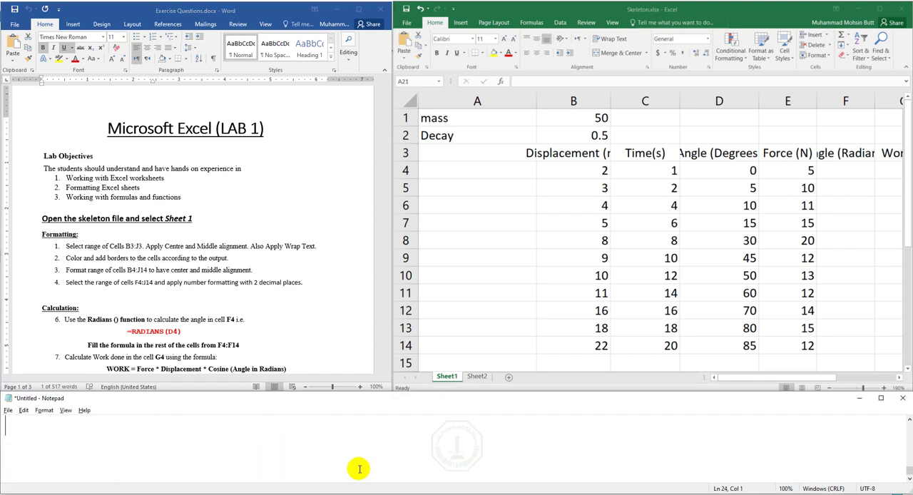
type("Te")
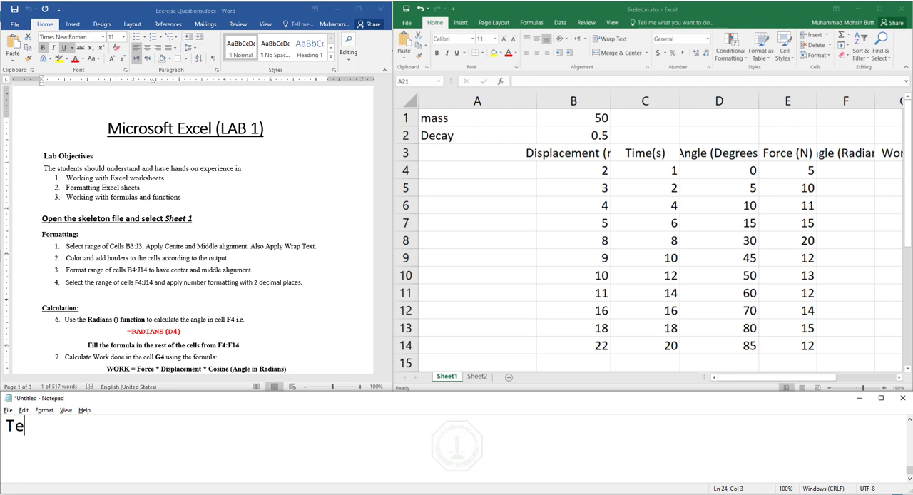
type("xt Forma")
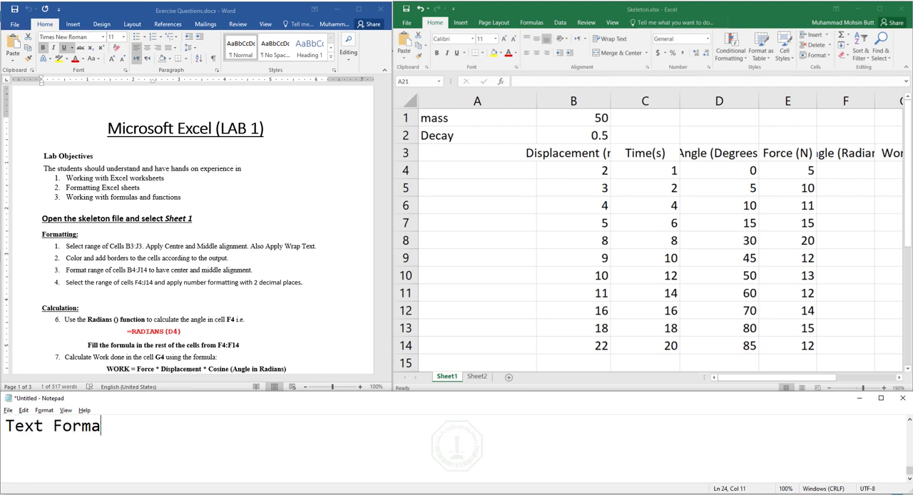
type("tting")
key("Return")
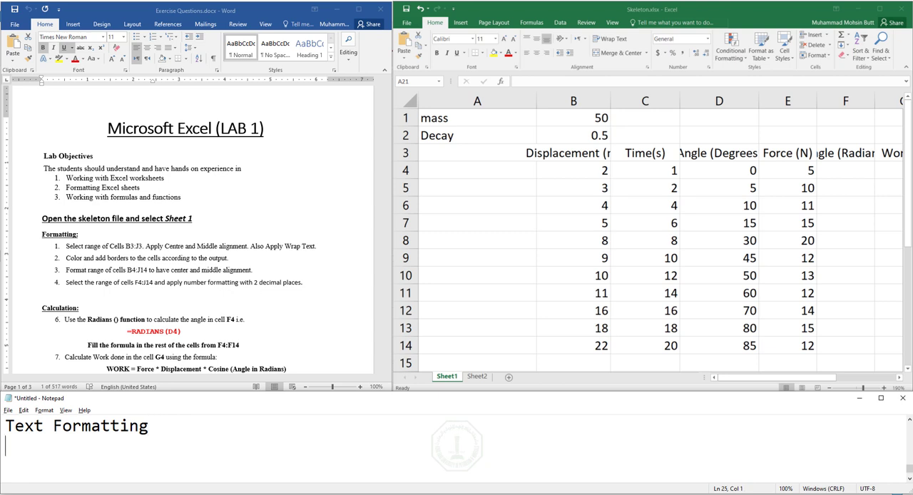
- Add the lines "Number Formatting" and "Conditional Formatting" below "Text Formatting" in the notes
type("Number")
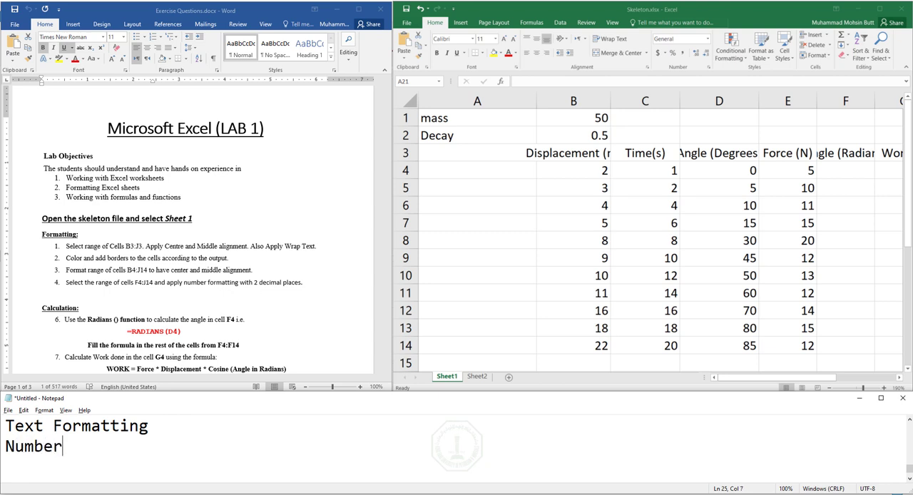
type(" Formatting")
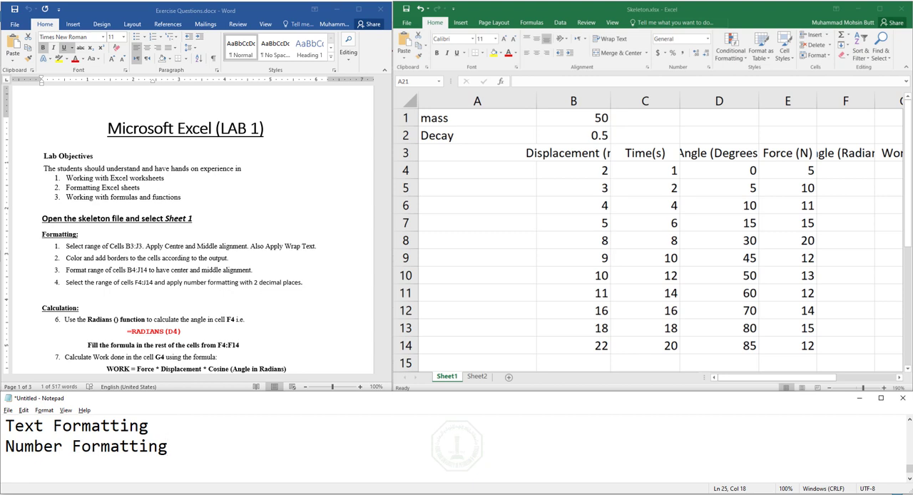
key("Return")
type("Conditional ")
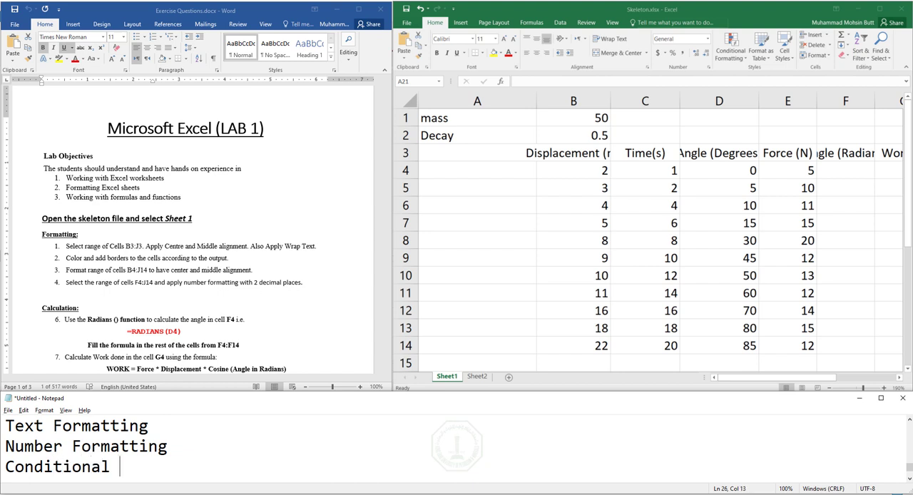
type("Formatting")
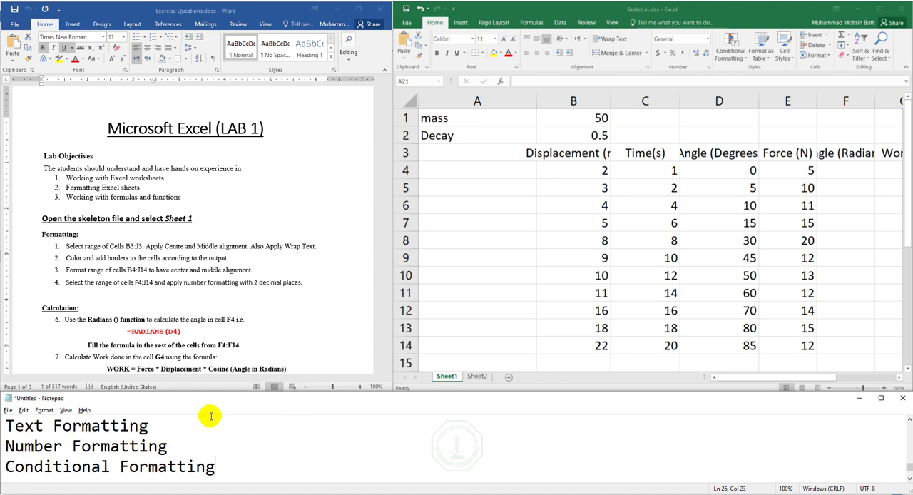
- Highlight "Select range of Cells B3:J3" in yellow in the first Formatting instruction of the Word document
left_click(22, 427)
right_click(21, 427)
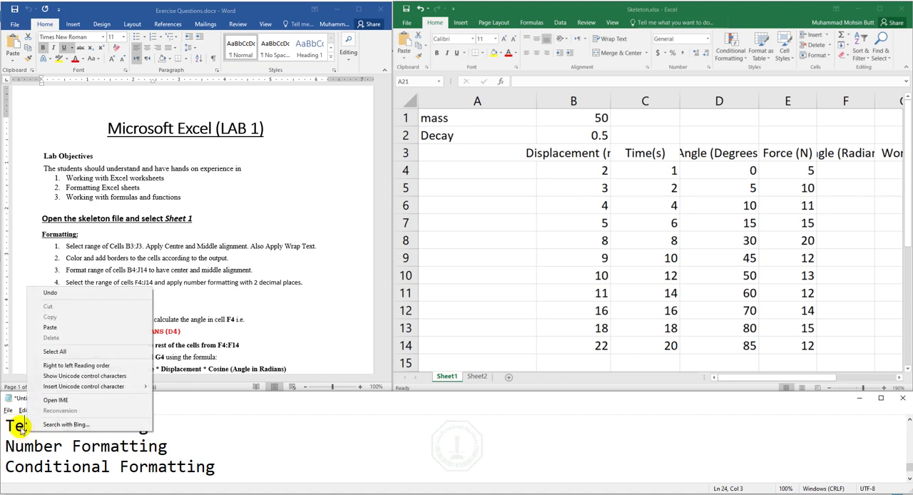
left_click(101, 264)
left_click(65, 247)
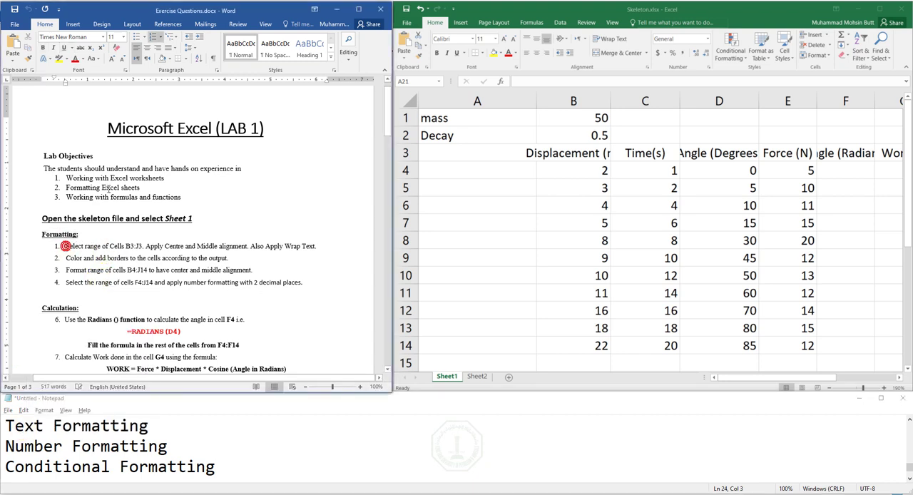
left_click(58, 58)
left_click_drag(66, 246, 143, 246)
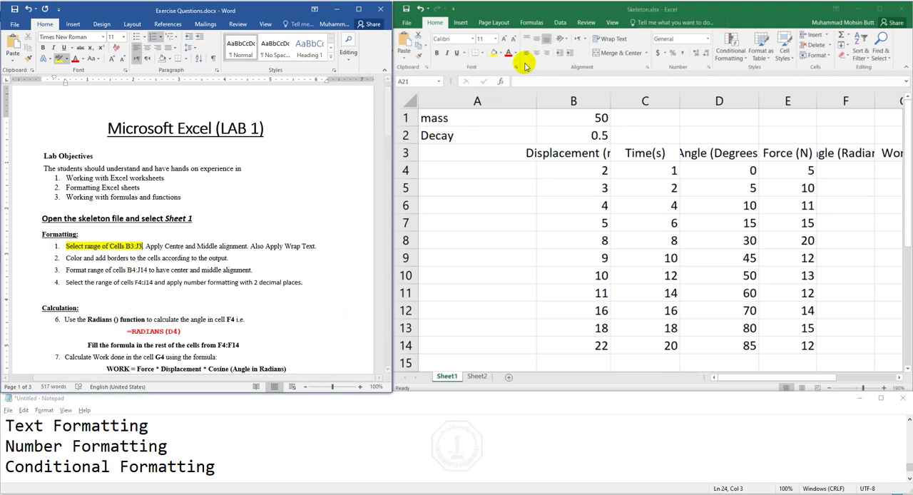
- Select the header cells B3:J3 on Sheet1 of the Skeleton workbook
left_click(535, 14)
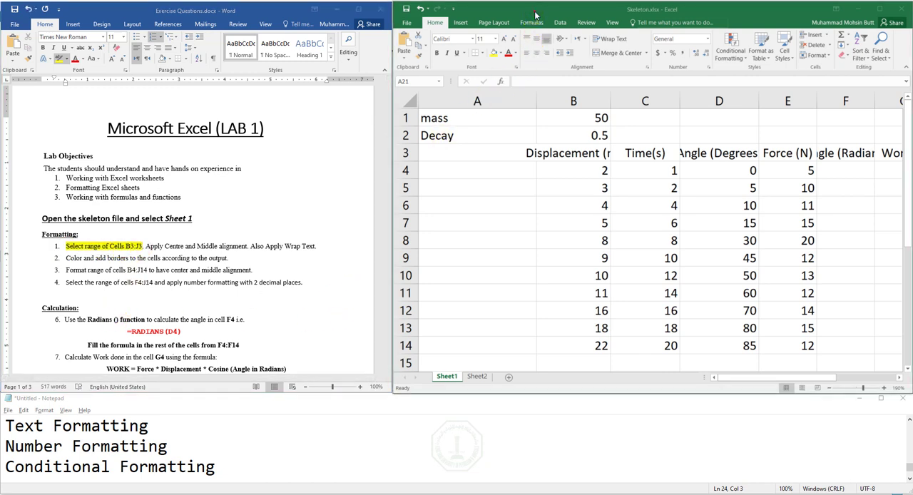
left_click(830, 387)
left_click(830, 388)
left_click(830, 387)
left_click(830, 388)
left_click(830, 388)
left_click(830, 388)
left_click(830, 387)
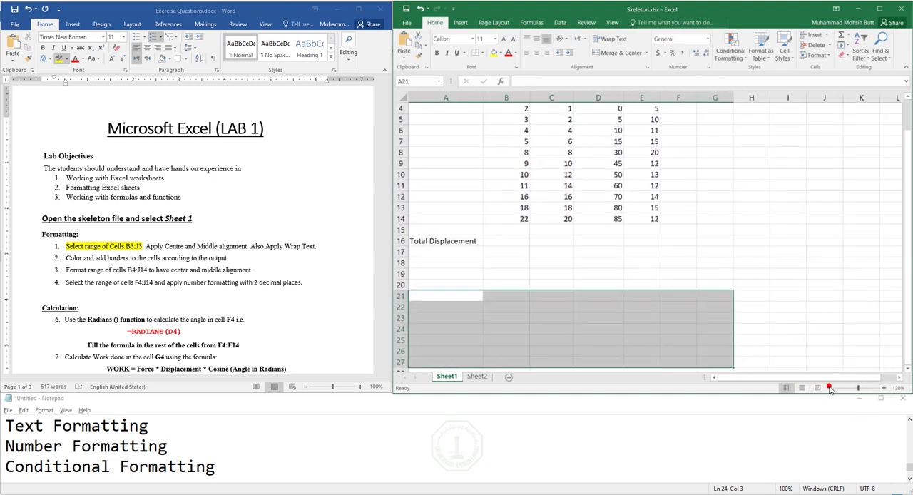
scroll(642, 249, "up", 2)
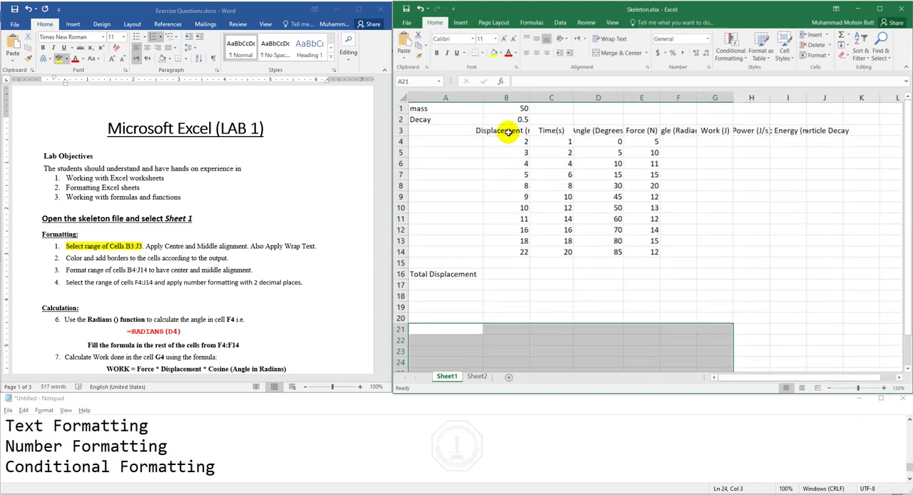
left_click_drag(507, 131, 825, 129)
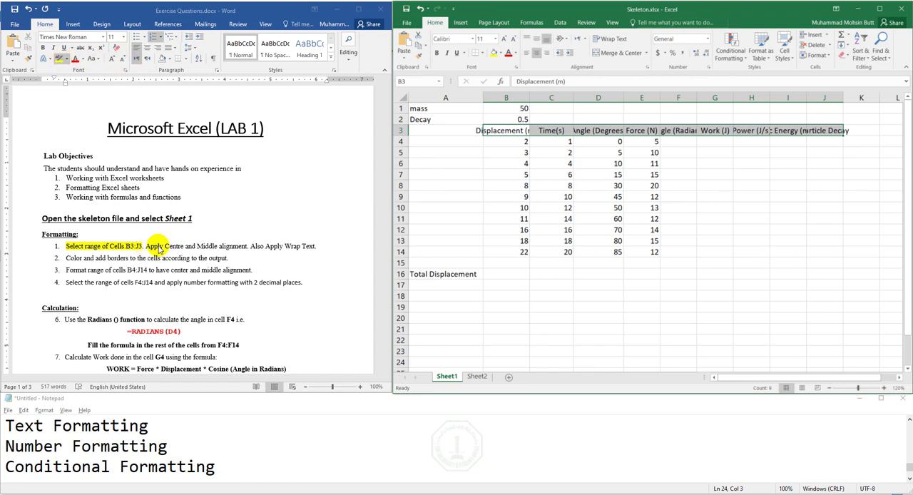
- Highlight "Apply Centre and Middle alignment" in yellow in the Word document's first Formatting instruction, and return to the Skeleton workbook
left_click(158, 246)
left_click_drag(147, 245, 247, 246)
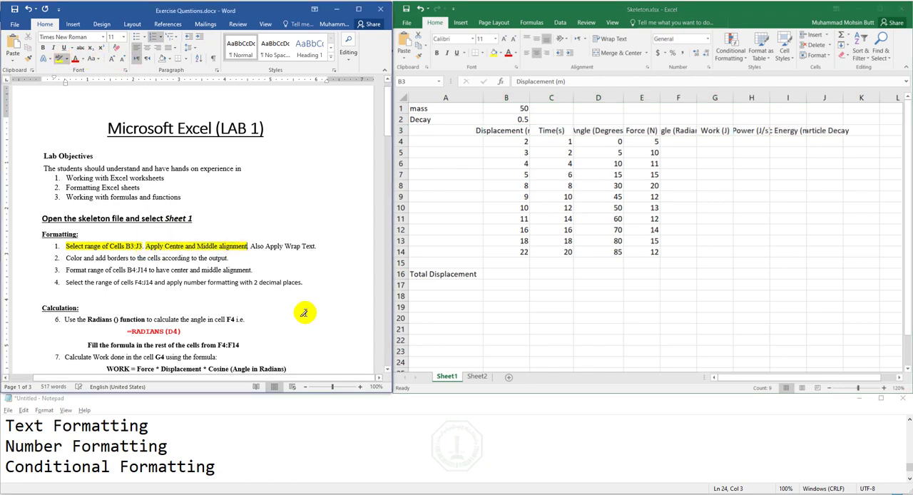
left_click(737, 12)
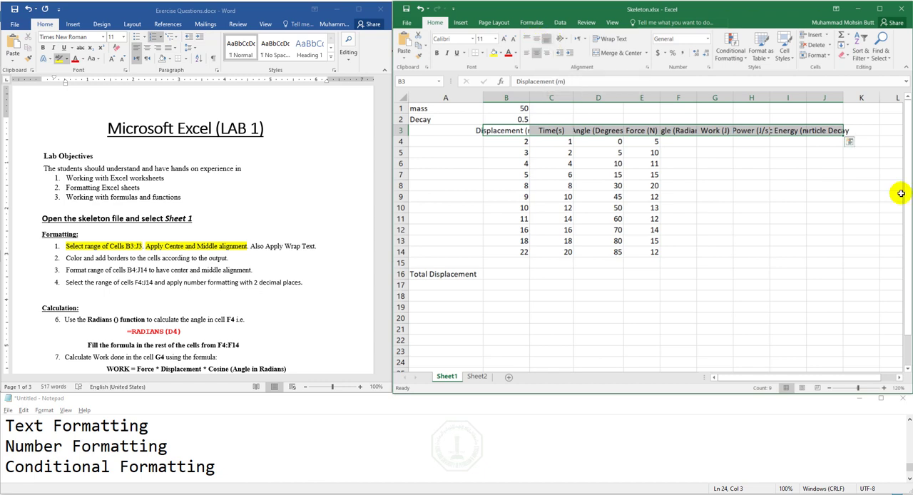
- Make row 23 several times taller and enter the sample word "Text" in cell A23
left_click_drag(908, 204, 910, 246)
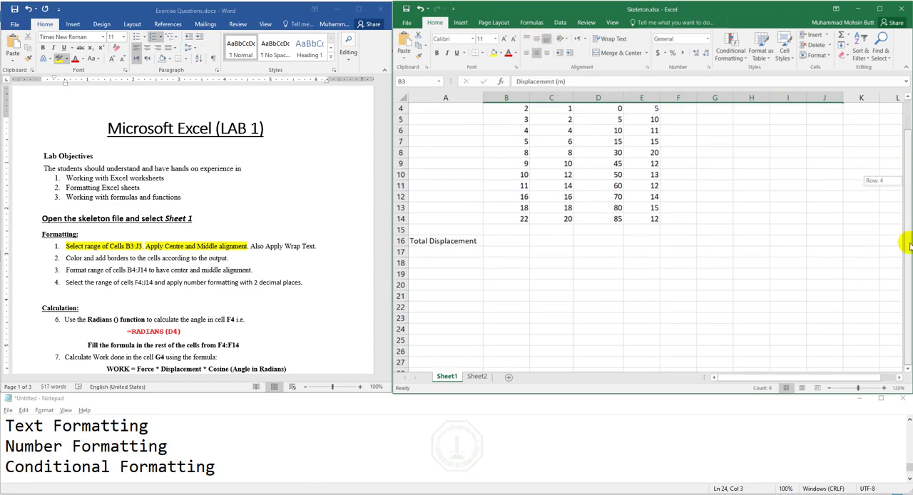
left_click(464, 318)
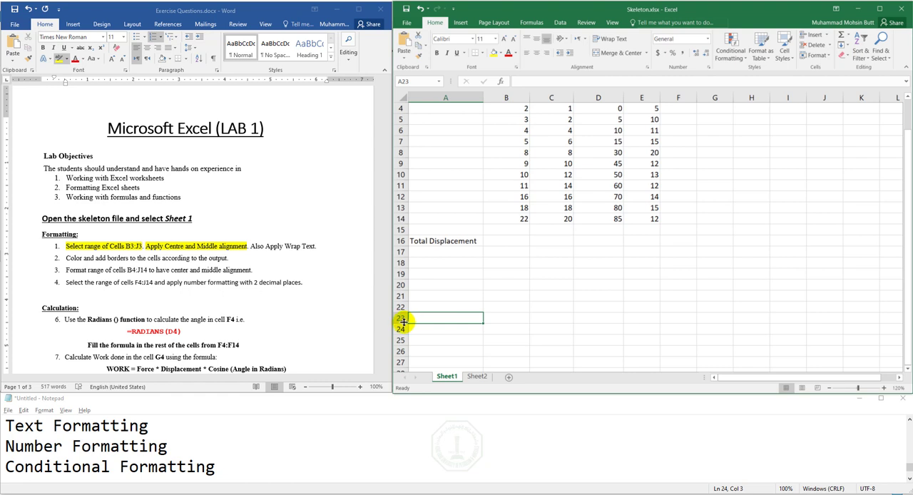
left_click_drag(404, 322, 404, 354)
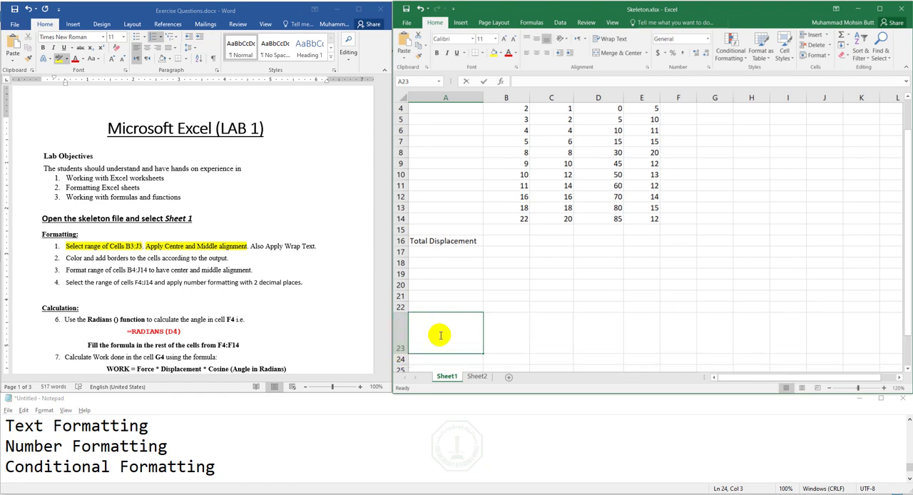
type("Text")
key("Return")
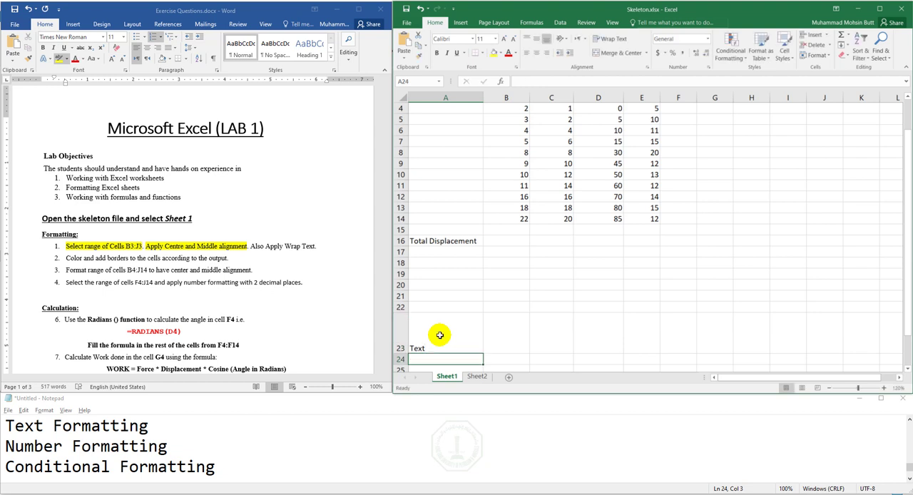
- Try the horizontal and vertical alignment options on A23, including right, top and bottom, ending with centre and middle alignment
left_click(450, 316)
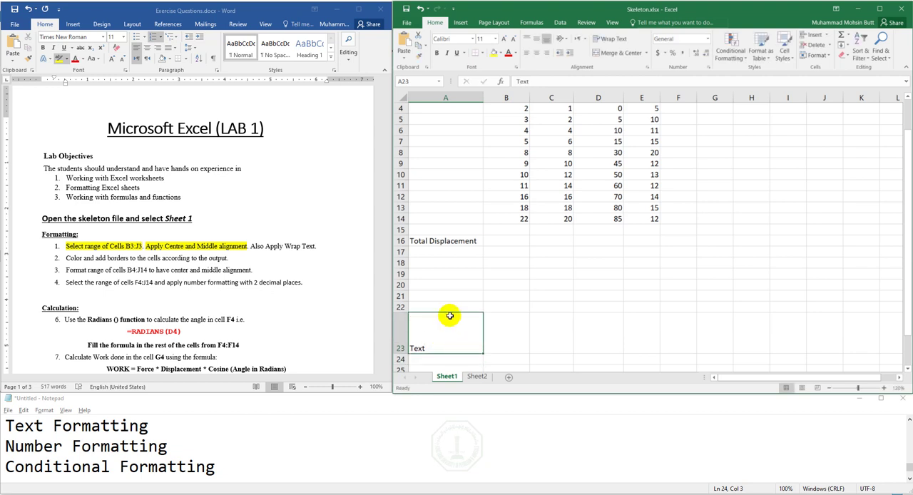
left_click(536, 55)
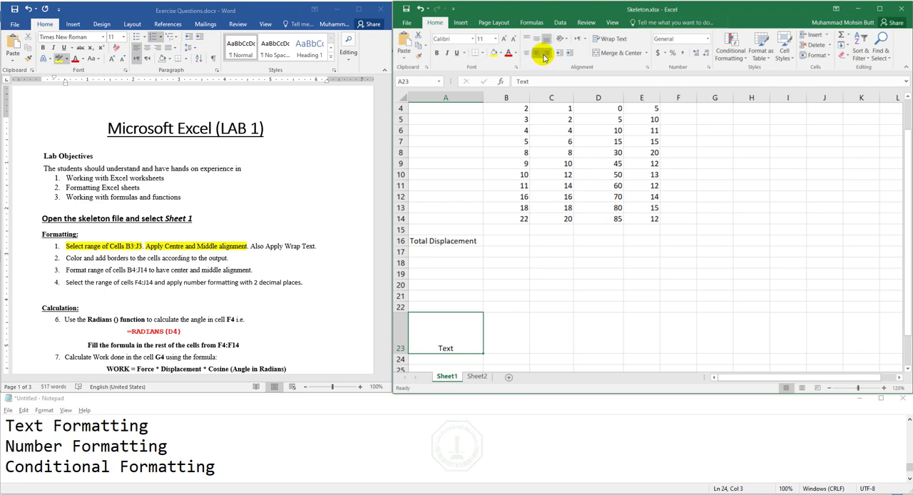
left_click(546, 55)
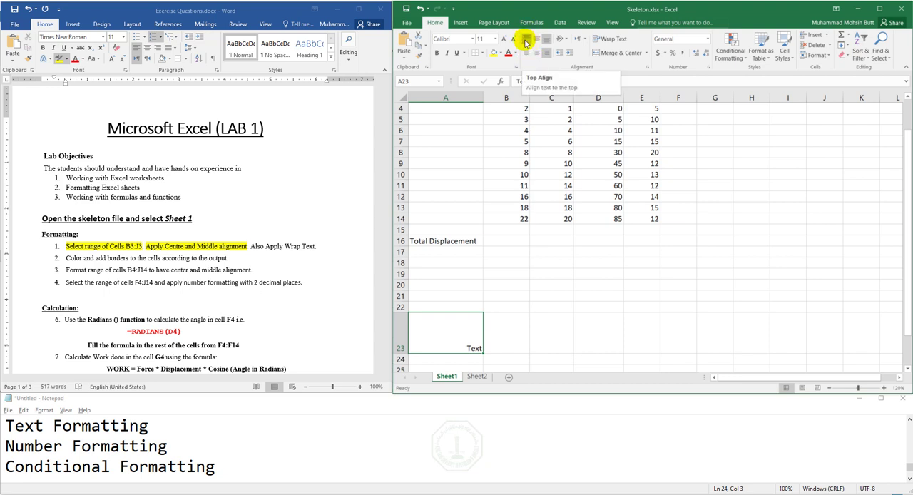
left_click(526, 41)
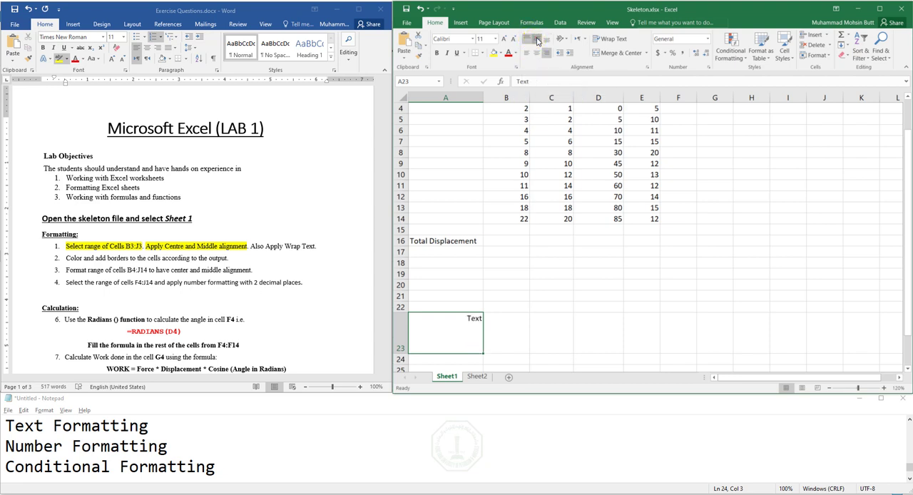
left_click(545, 39)
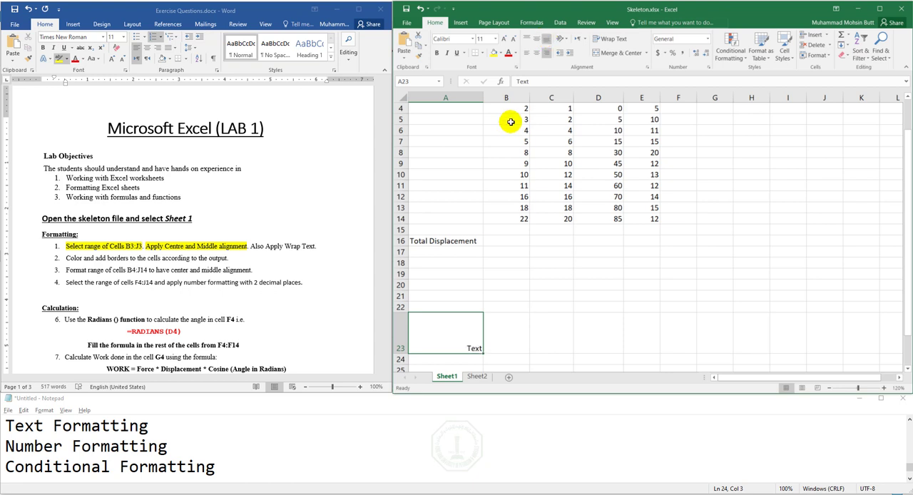
left_click(535, 38)
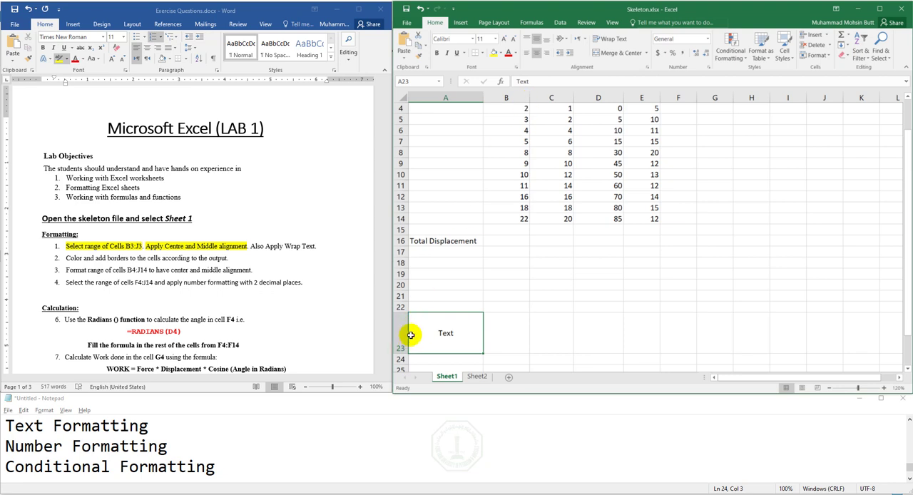
- Clear A23, and undo the clearing, the alignment changes, the sample text and the row 23 height change
key("Delete")
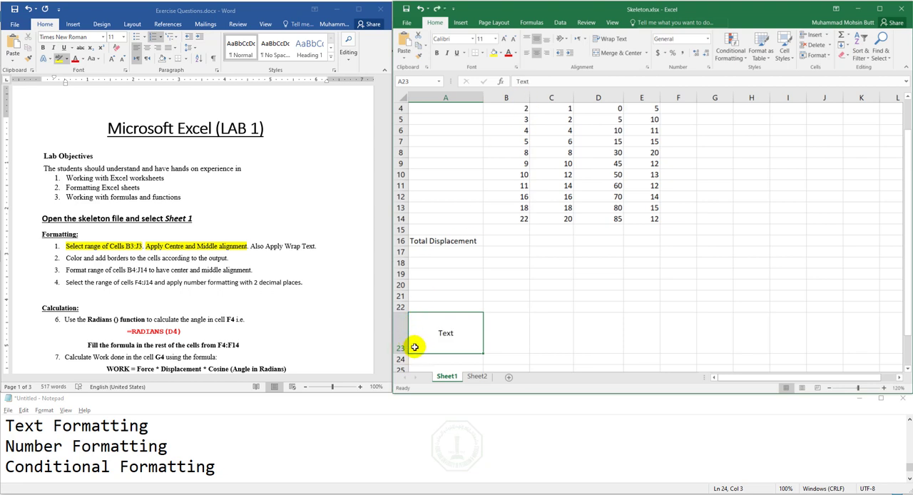
key("ctrl+z")
key("ctrl+z")
key("ctrl+z")
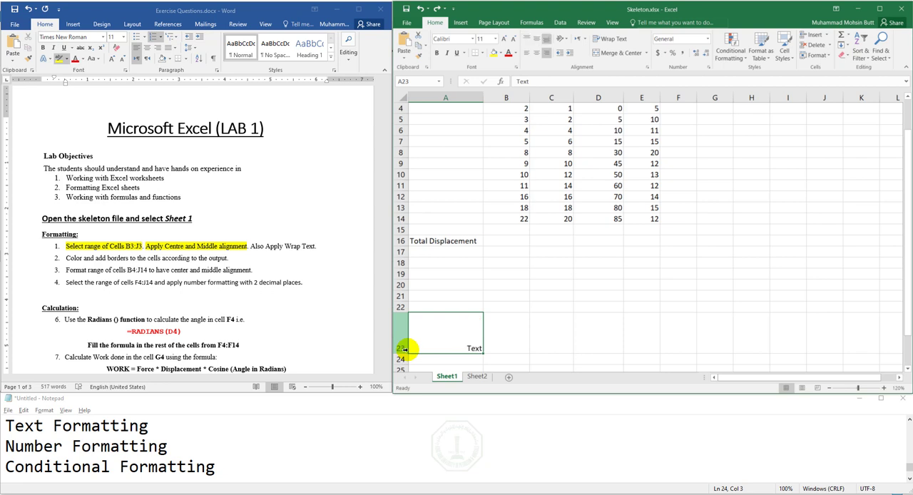
key("ctrl+z")
key("ctrl+z")
key("ctrl+z")
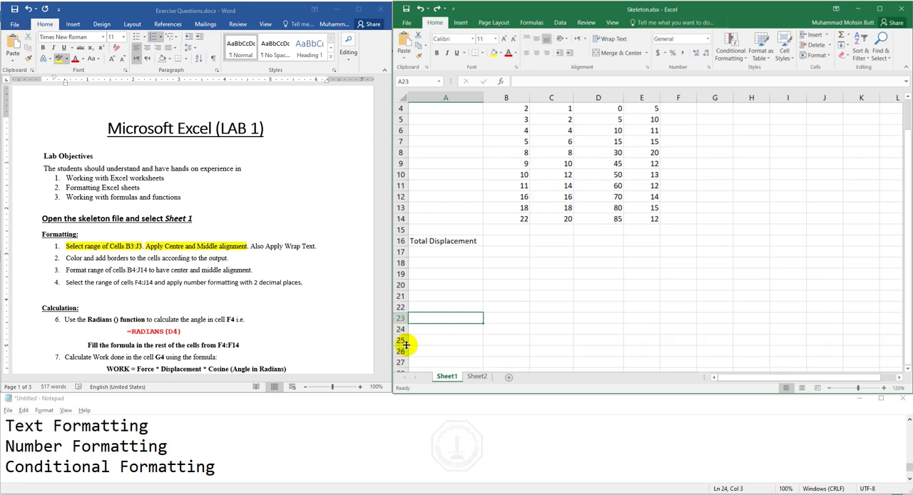
- Apply centre and middle alignment to the header cells B3:J3
scroll(906, 196, "up", 1)
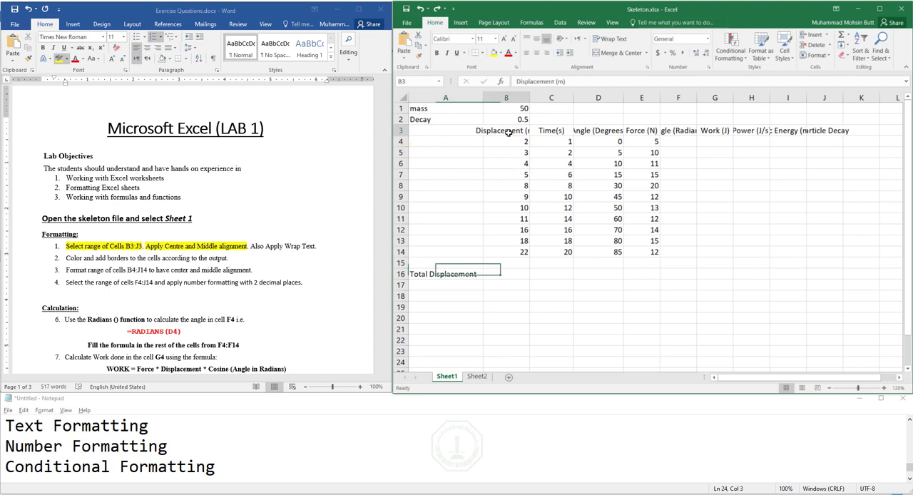
left_click_drag(507, 130, 820, 130)
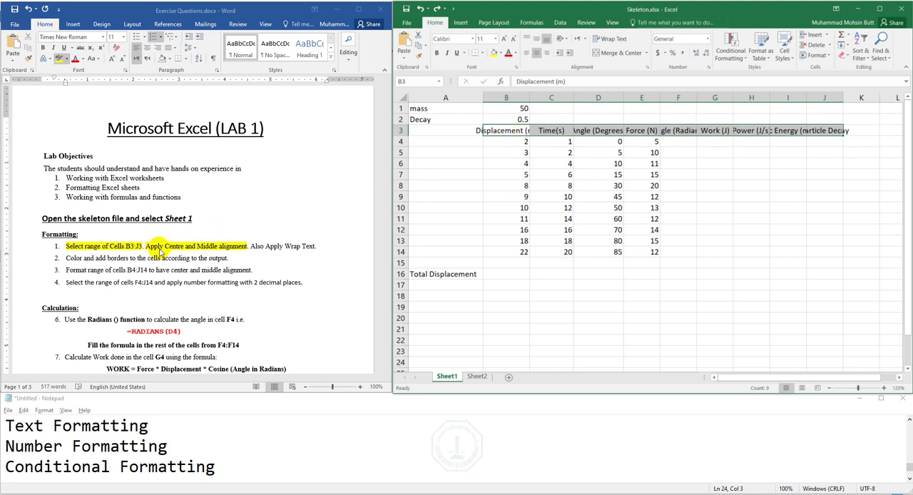
left_click(537, 54)
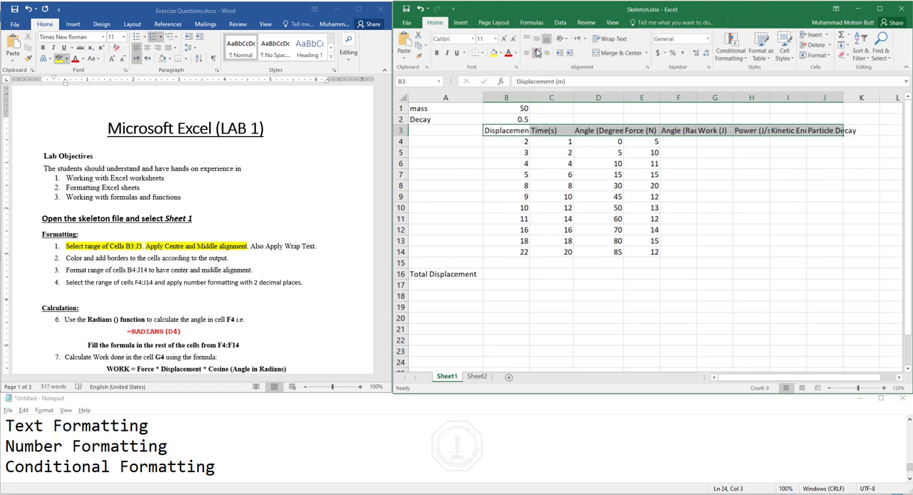
left_click(536, 52)
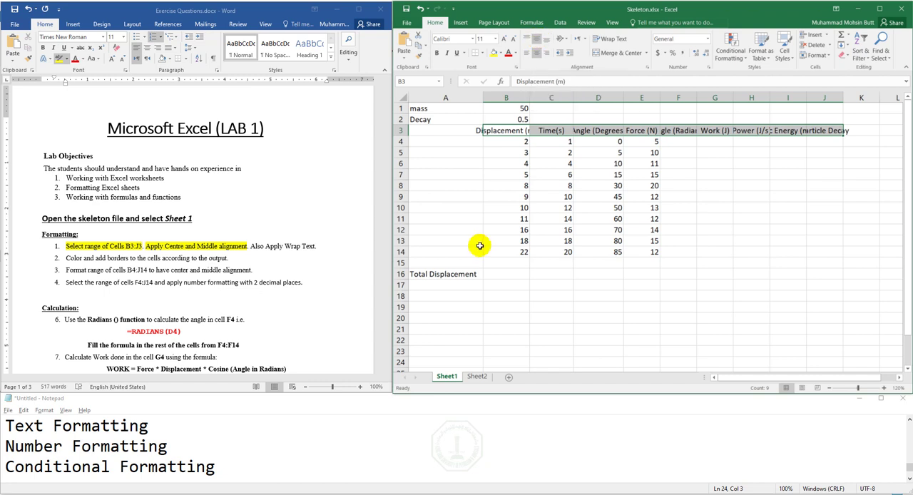
- Highlight "Also Apply Wrap Text" in yellow in the Word document's first Formatting instruction, and return to the Skeleton workbook
left_click(252, 246)
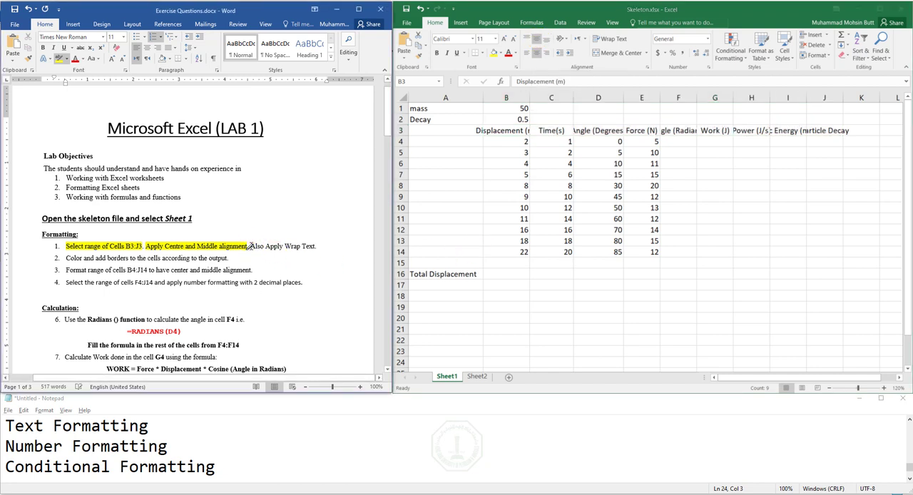
left_click_drag(252, 246, 319, 247)
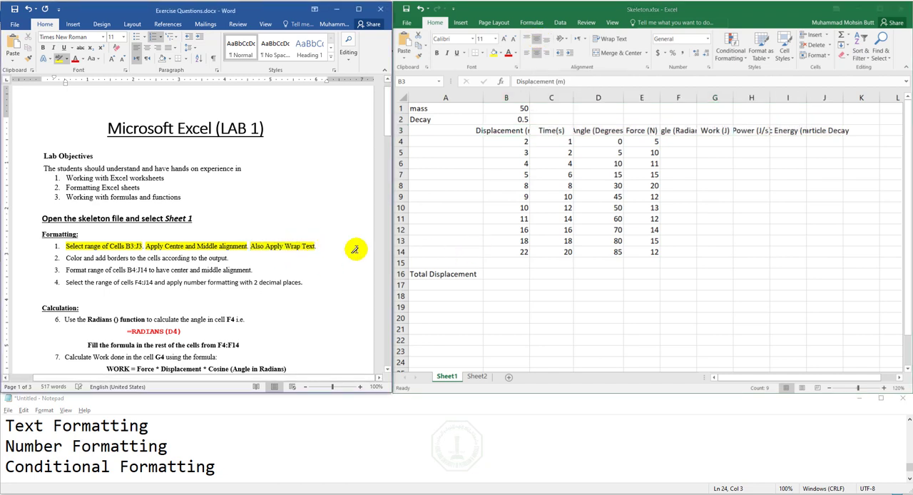
left_click(589, 11)
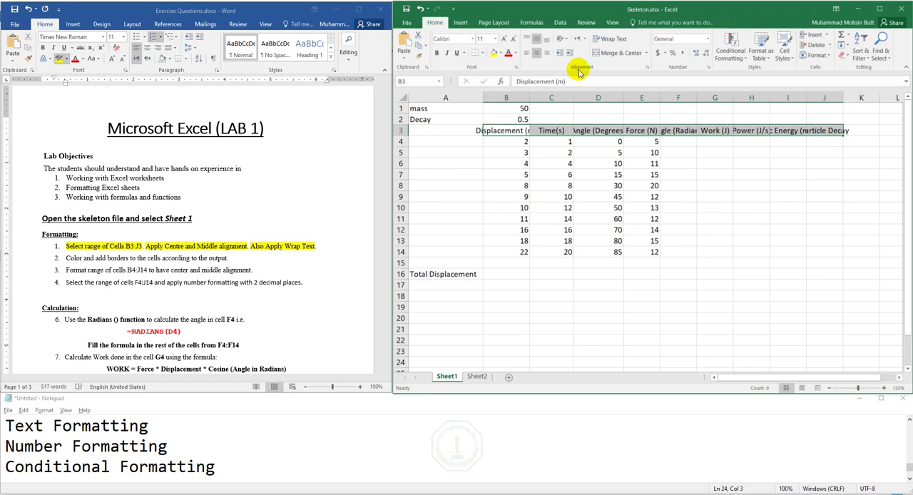
- Wrap the text in headers B3:J3, and slightly enlarge row 3 and column B so "Displacement" fits on one line
left_click(618, 39)
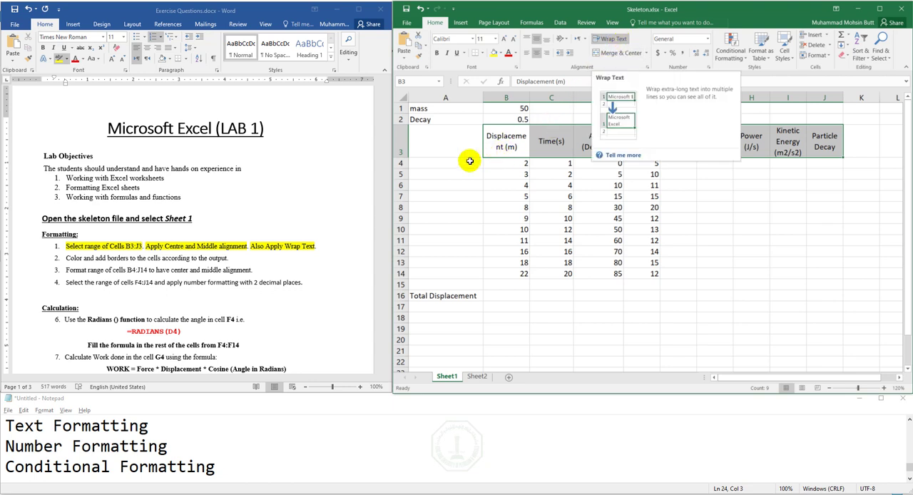
left_click_drag(403, 158, 401, 159)
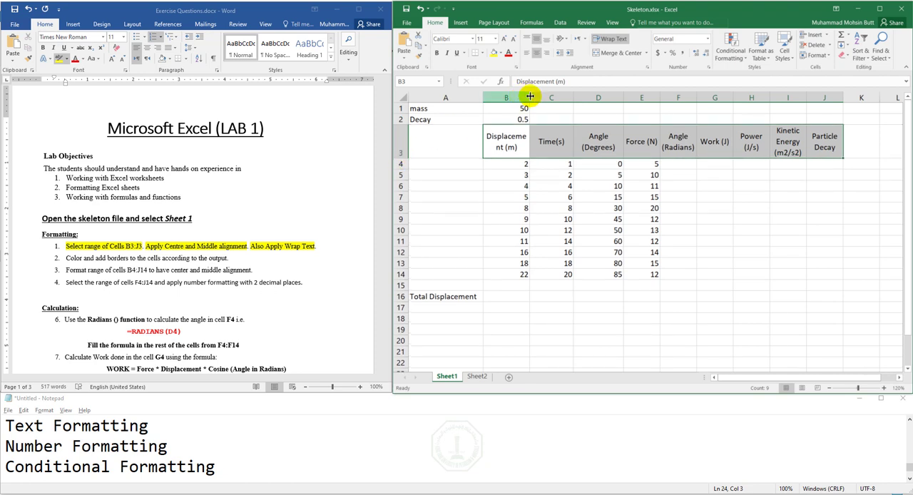
left_click_drag(529, 97, 538, 97)
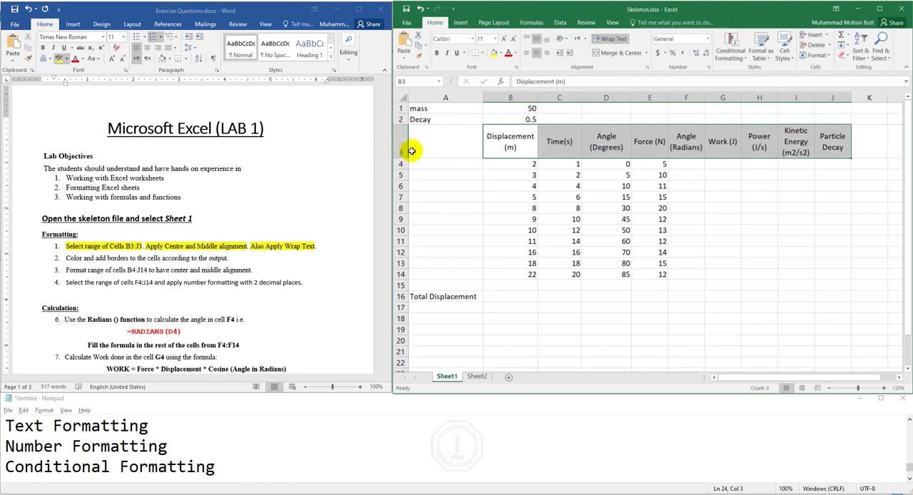
- Highlight the second Formatting instruction, "Color and add borders to the cells according to the output.", in yellow in the Word document
left_click(65, 258)
mouse_move(68, 257)
left_mouse_down()
mouse_move(163, 258)
mouse_move(197, 246)
mouse_move(226, 258)
left_mouse_up()
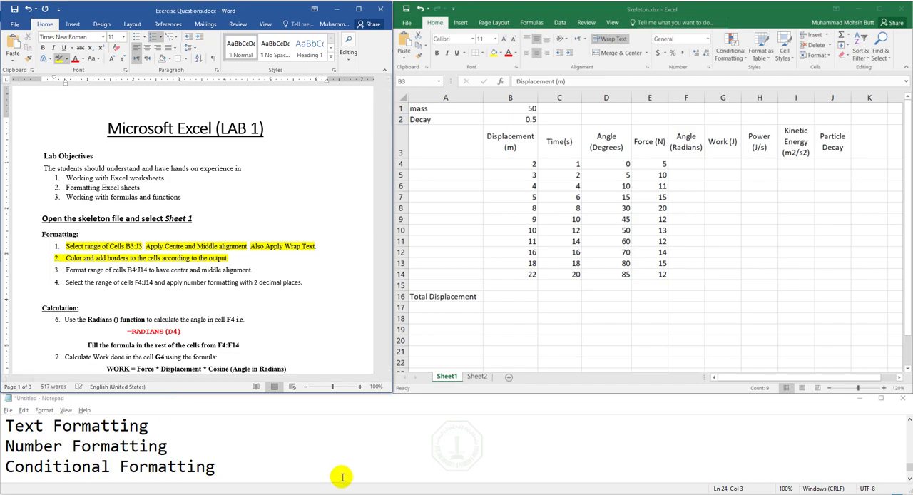
- Open Output.pdf from the Excel Exercise 01 folder, examine the expected cell colours and borders, and return to the Skeleton workbook
left_click(293, 494)
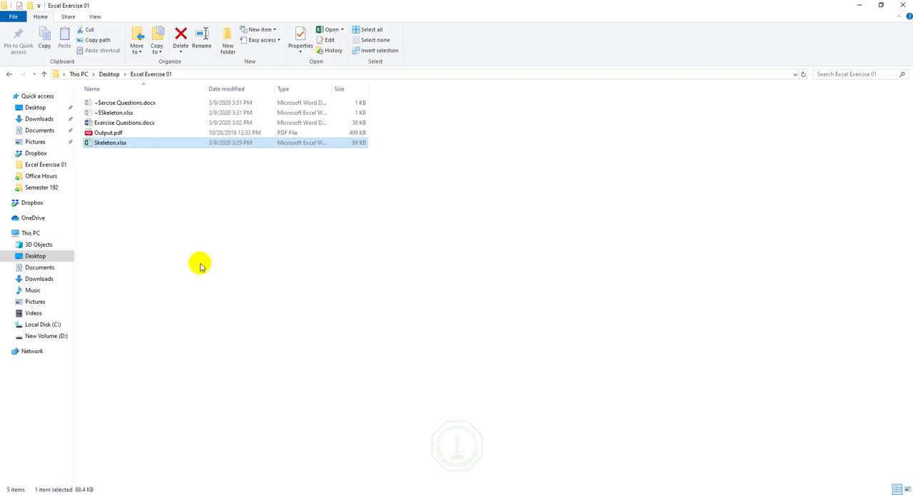
double_click(105, 134)
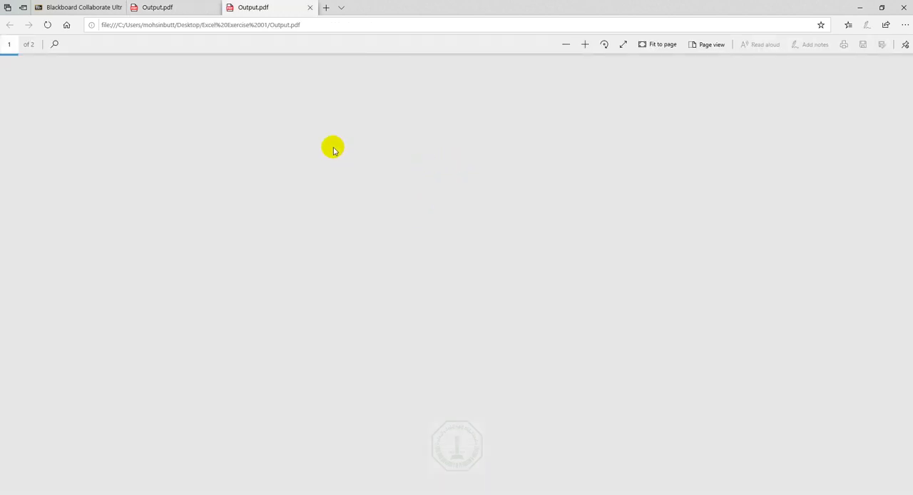
left_click(214, 8)
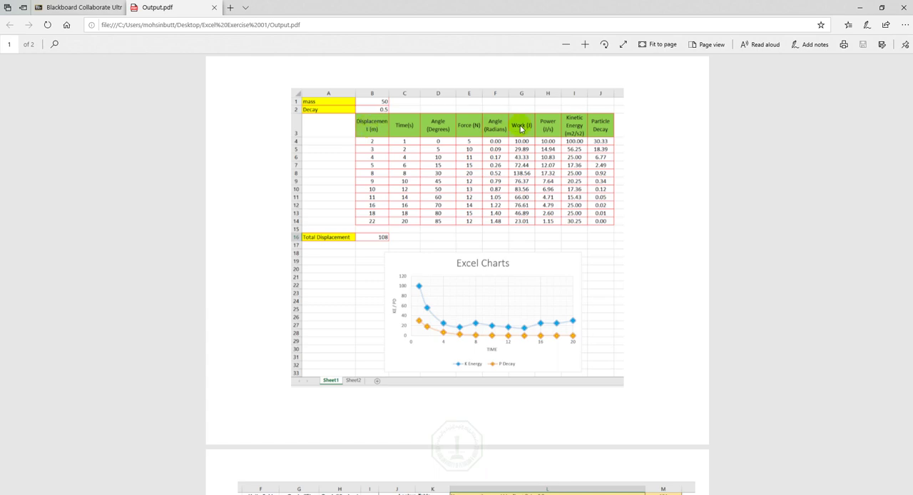
left_click(862, 7)
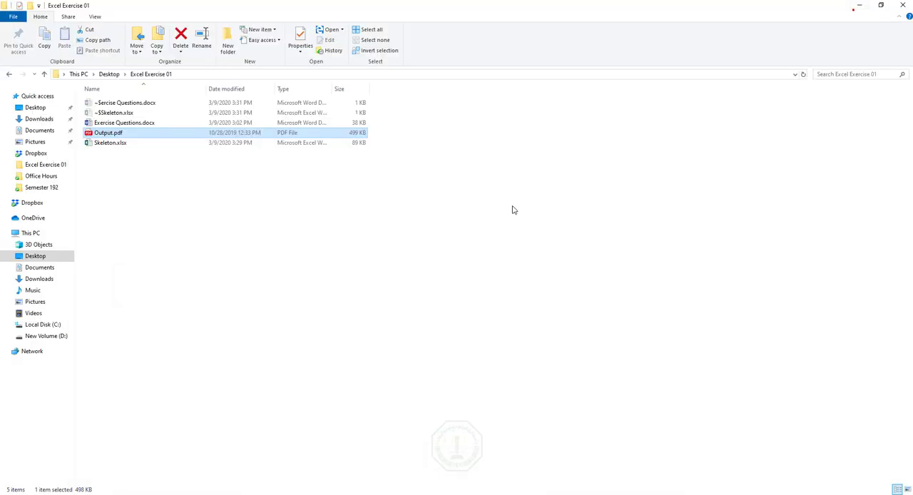
left_click(859, 5)
left_click(513, 147)
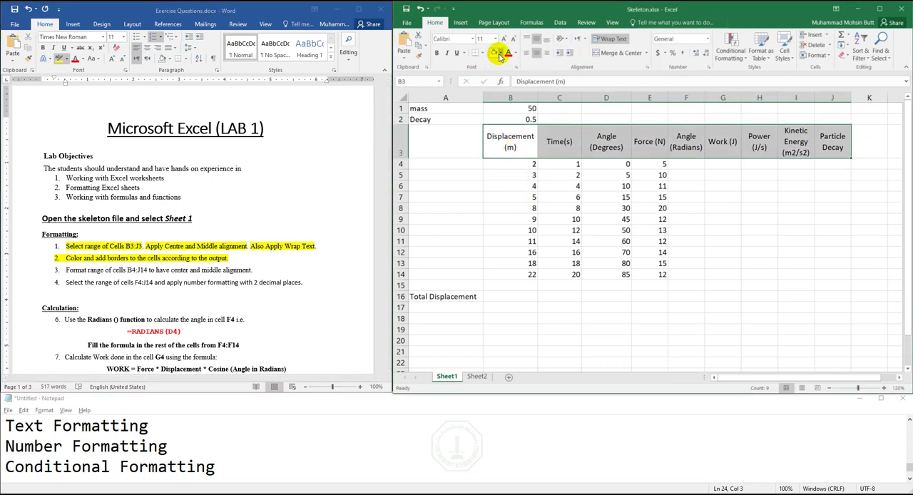
- Fill headers B3:J3 with standard light green, and check the remaining cell colours in Output.pdf before returning to the Skeleton workbook
left_click(500, 53)
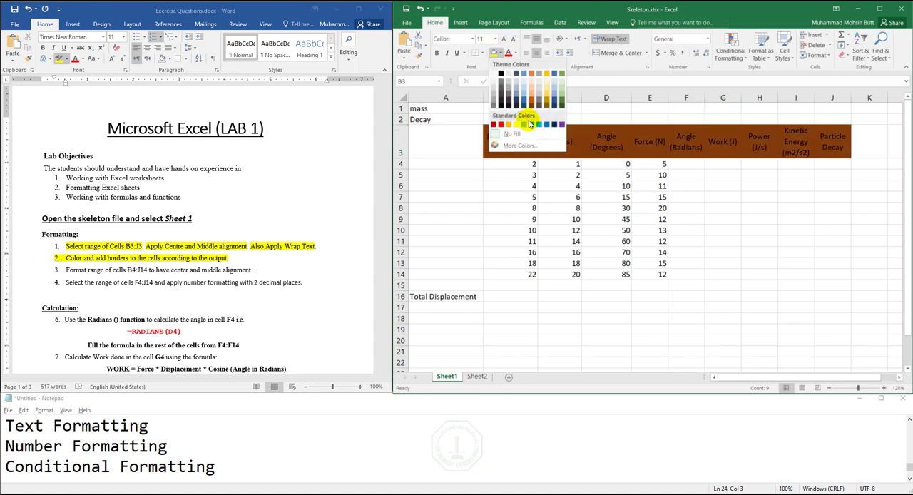
left_click(525, 126)
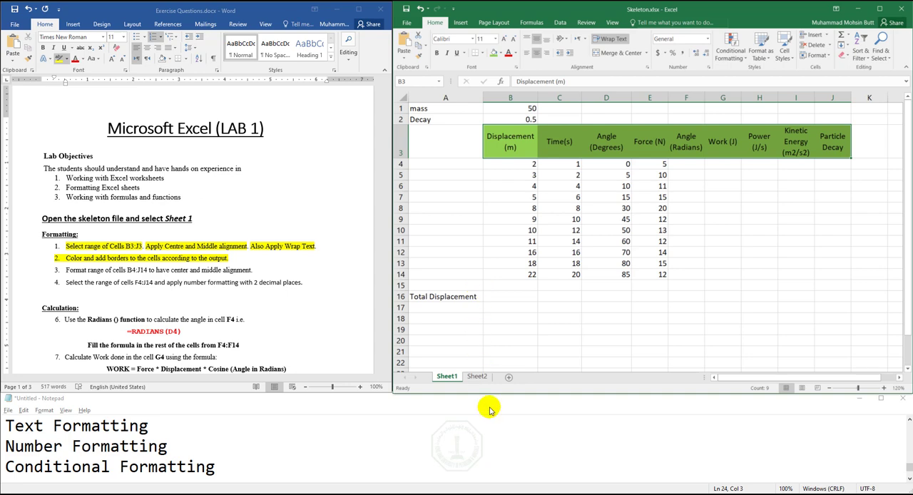
left_click(322, 494)
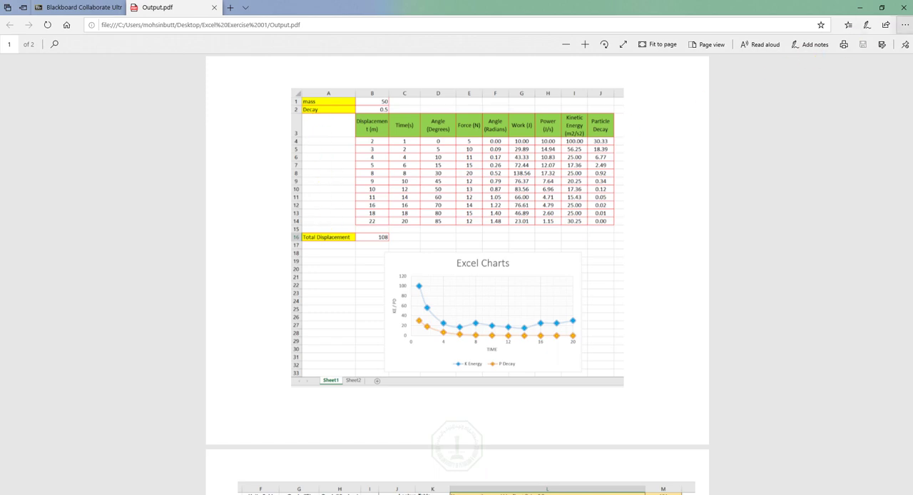
left_click(859, 7)
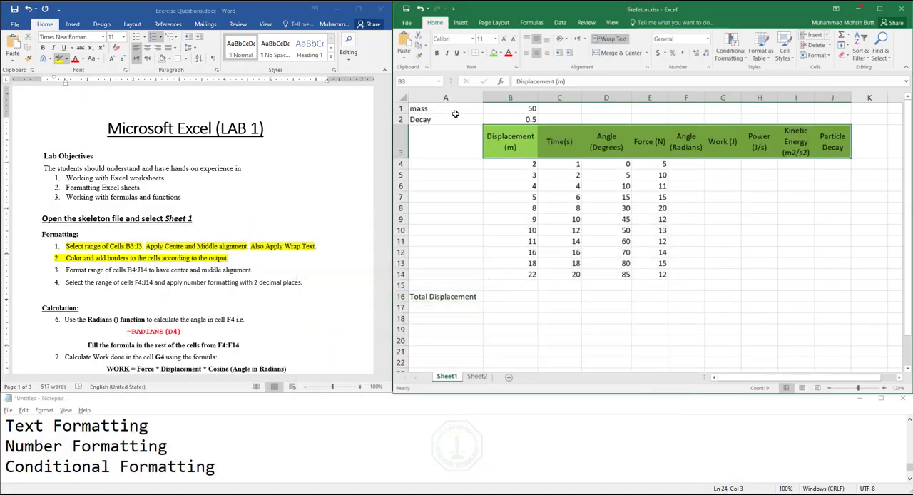
- Fill the label cells "mass", "Decay" and "Total Displacement" (A1, A2 and A16) with yellow
left_click(438, 108)
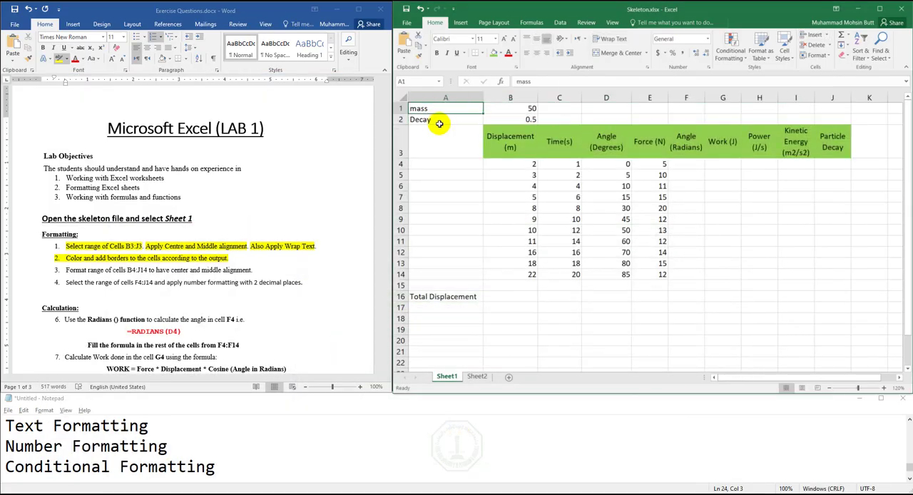
left_click(439, 121, "ctrl")
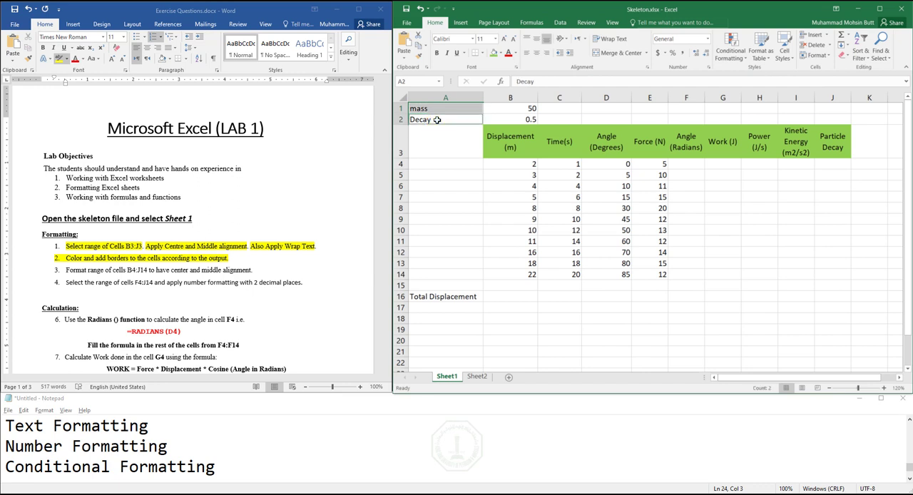
left_click(444, 298, "ctrl")
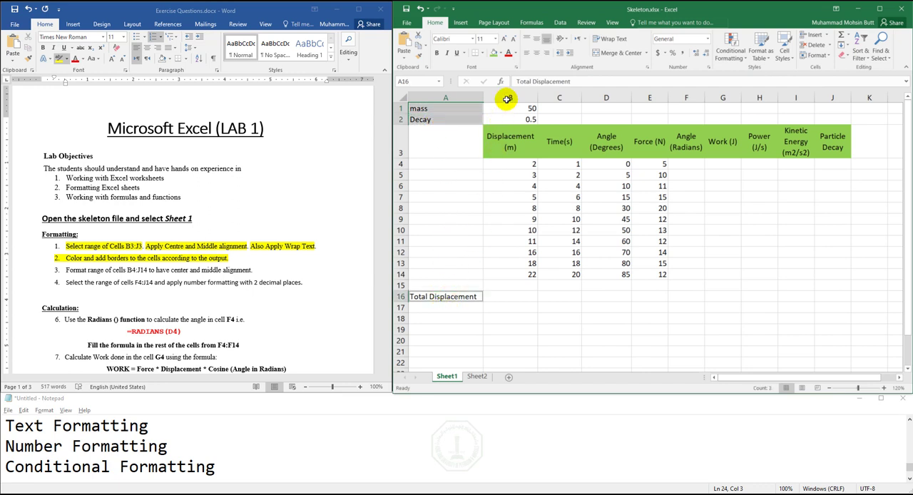
left_click(503, 53)
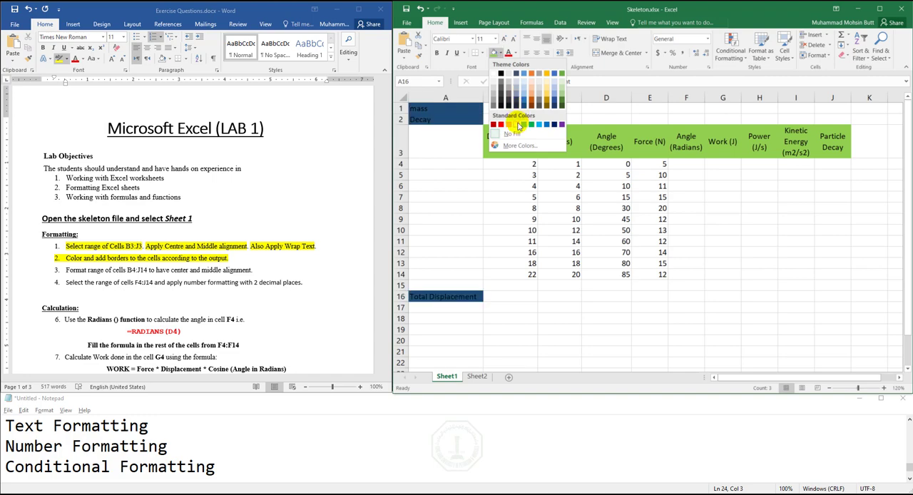
left_click(517, 122)
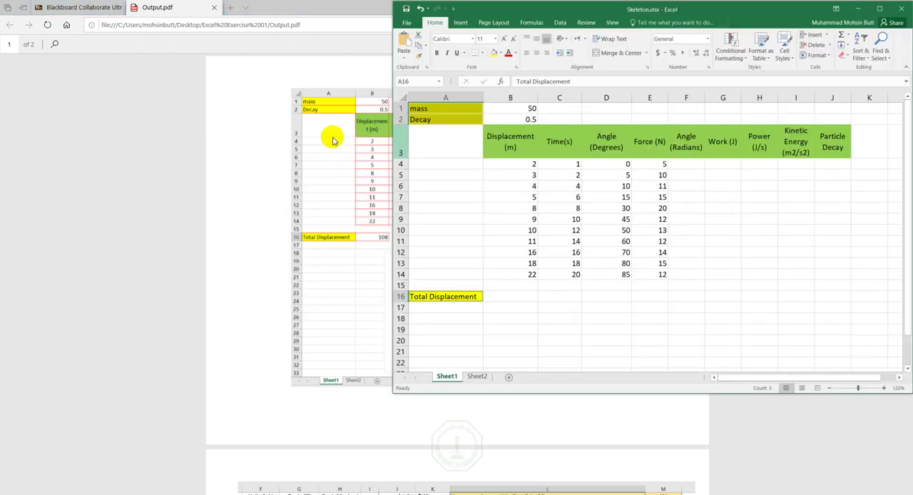
- Examine which cells have borders in Output.pdf, and return to the Skeleton workbook
left_click(333, 134)
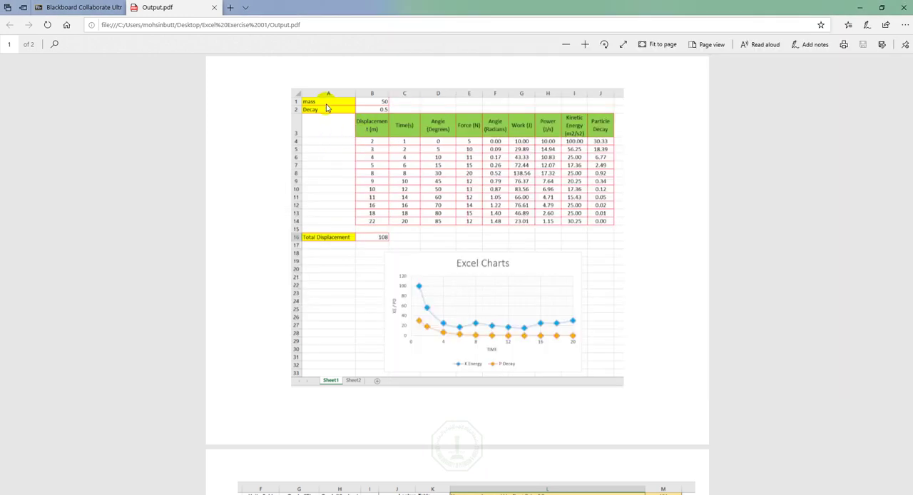
left_click(365, 111)
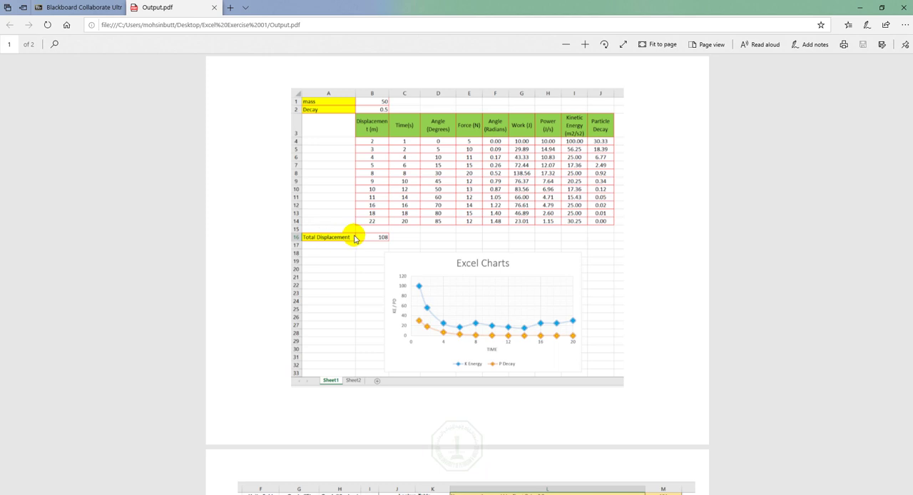
key("alt+Tab")
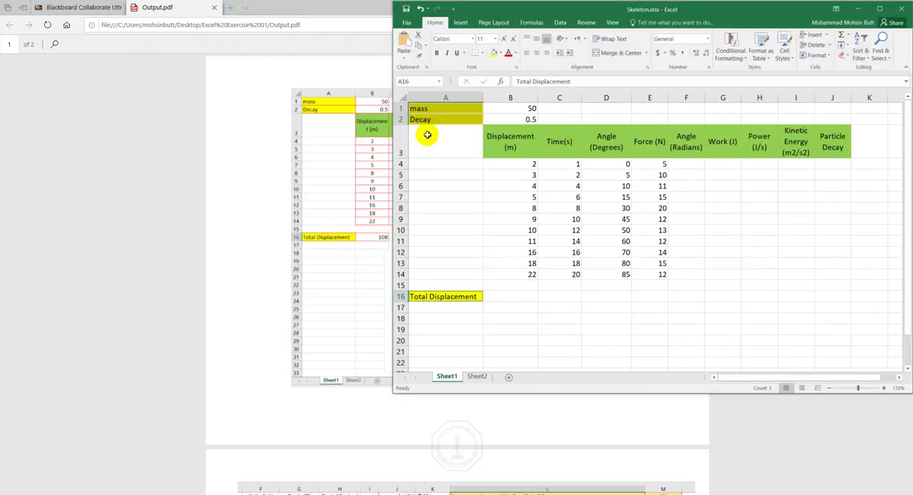
left_click(443, 117)
left_click_drag(445, 108, 501, 116)
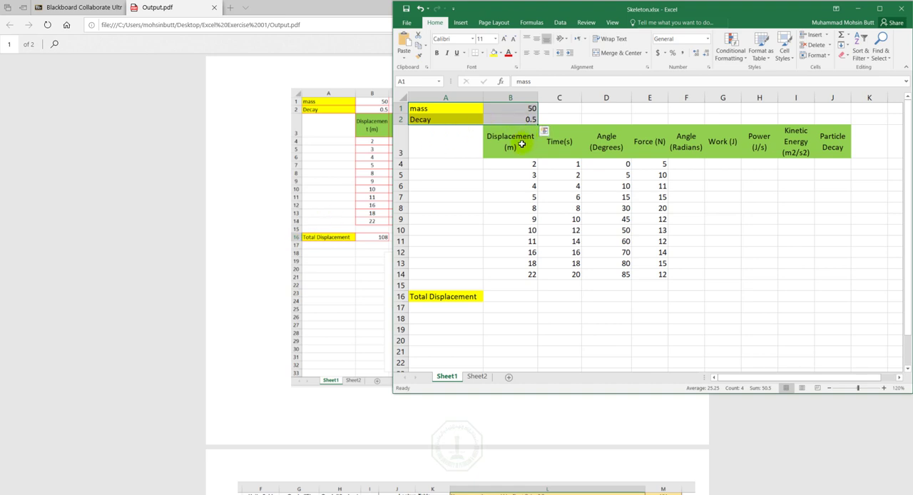
left_click(511, 141, "ctrl")
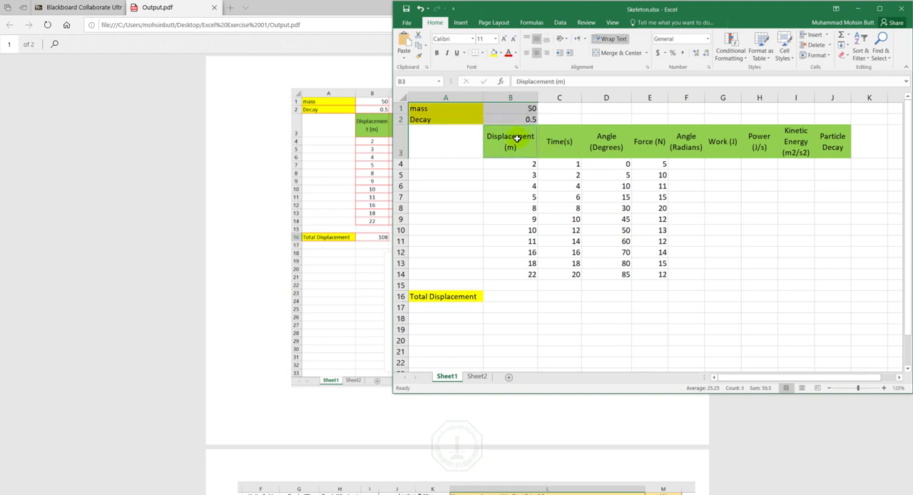
left_click(542, 118)
- Apply All Borders with a red line colour to ranges A1:B2, B3:J14 and A16:B16, and deselect them
left_click_drag(424, 107, 496, 115)
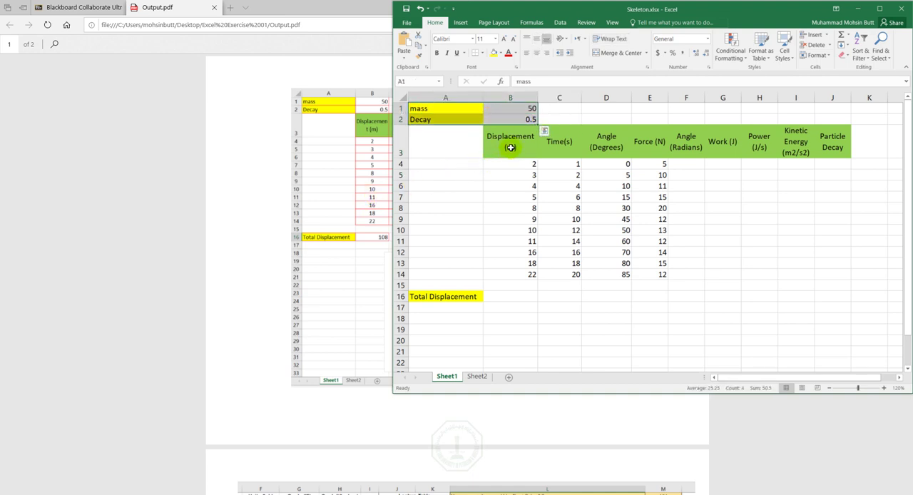
left_click_drag(508, 143, 832, 276)
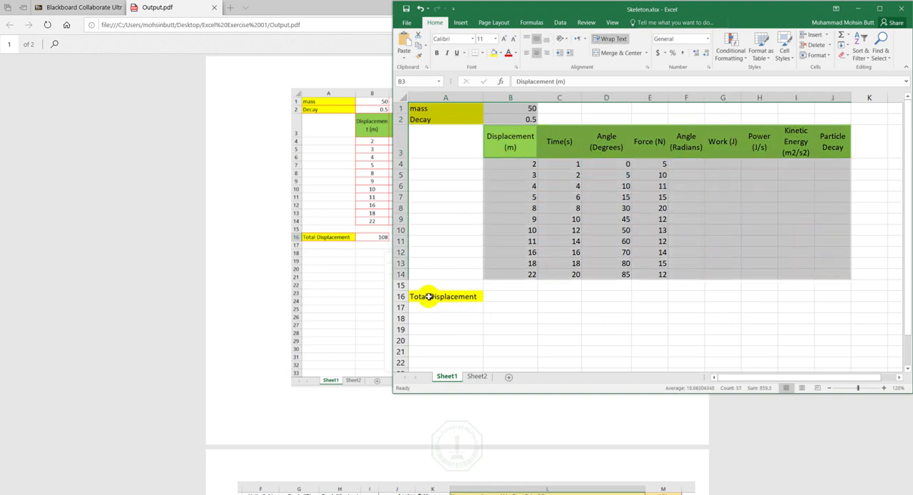
left_click_drag(428, 296, 495, 297)
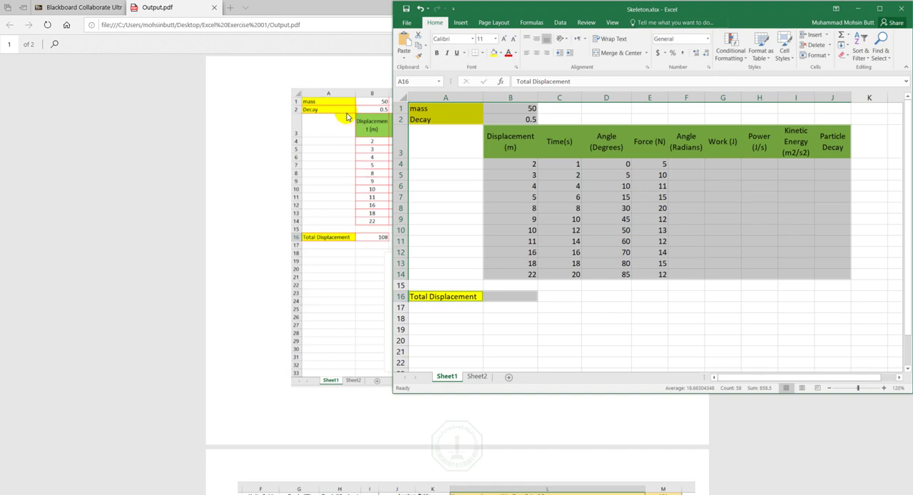
left_click(483, 54)
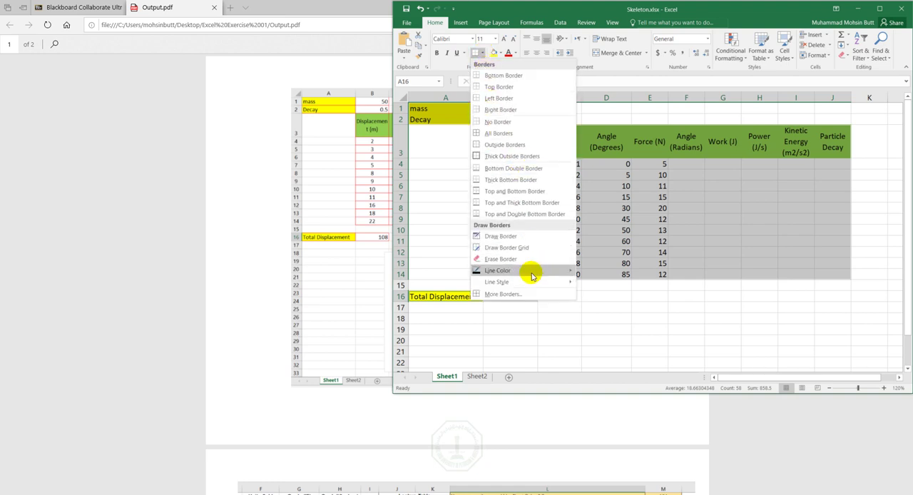
mouse_move(531, 277)
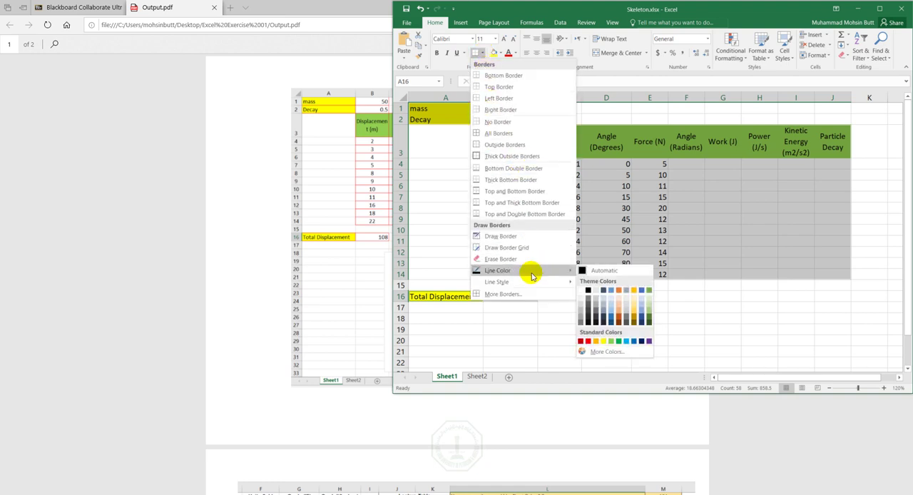
left_click(588, 342)
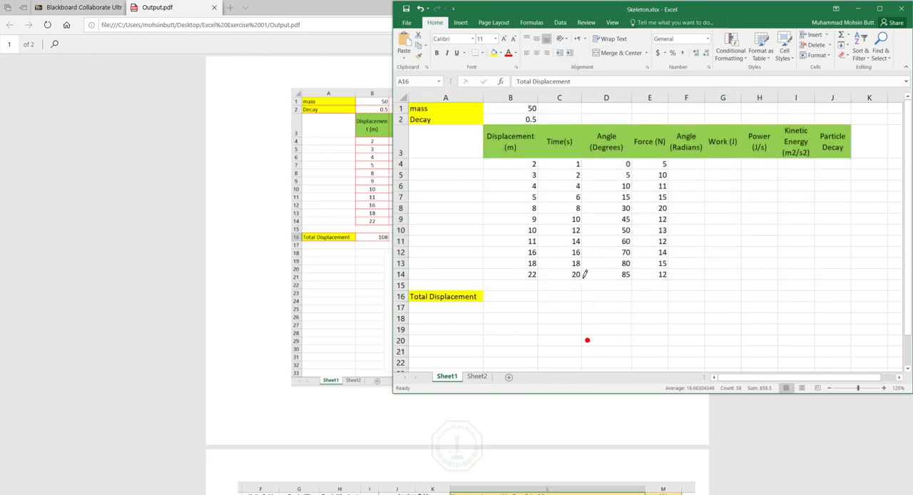
left_click(483, 54)
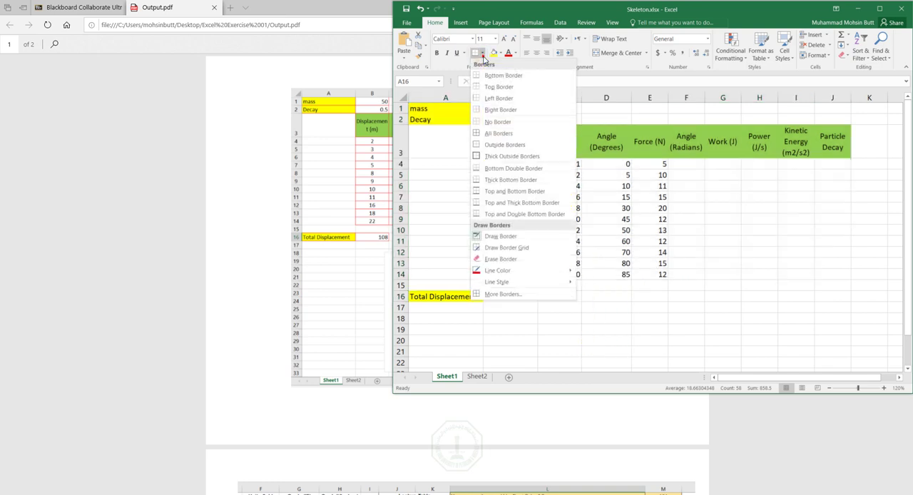
left_click(497, 133)
left_click(652, 276)
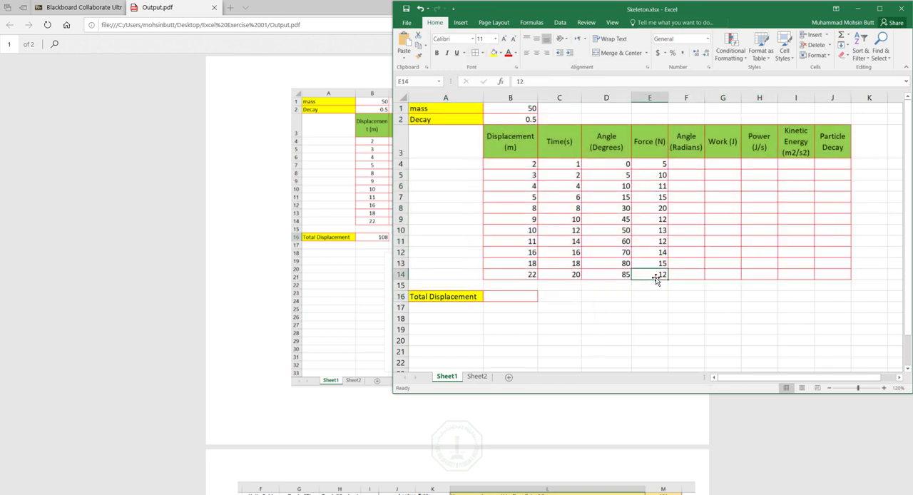
left_click(654, 308)
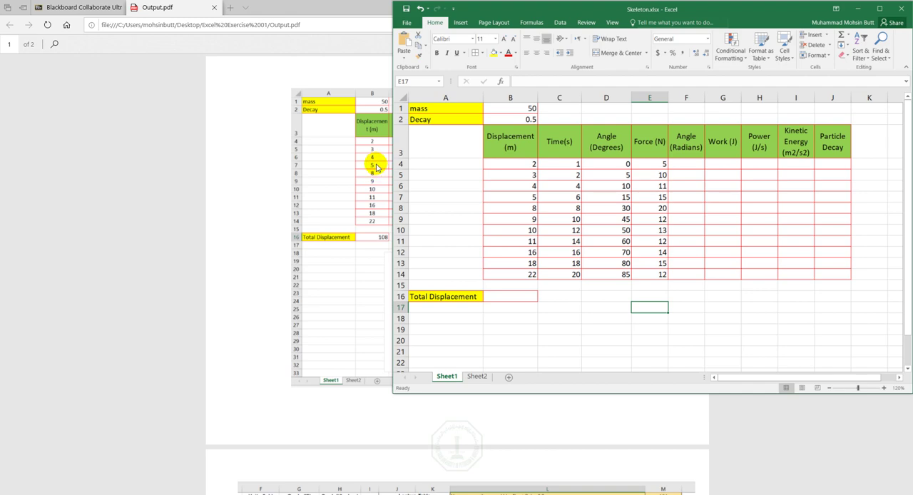
- Minimize Output.pdf and highlight the third Formatting instruction, "Format range of cells B4:J14 to have center and middle alignment", in yellow in Word
left_click(326, 9)
left_click(852, 8)
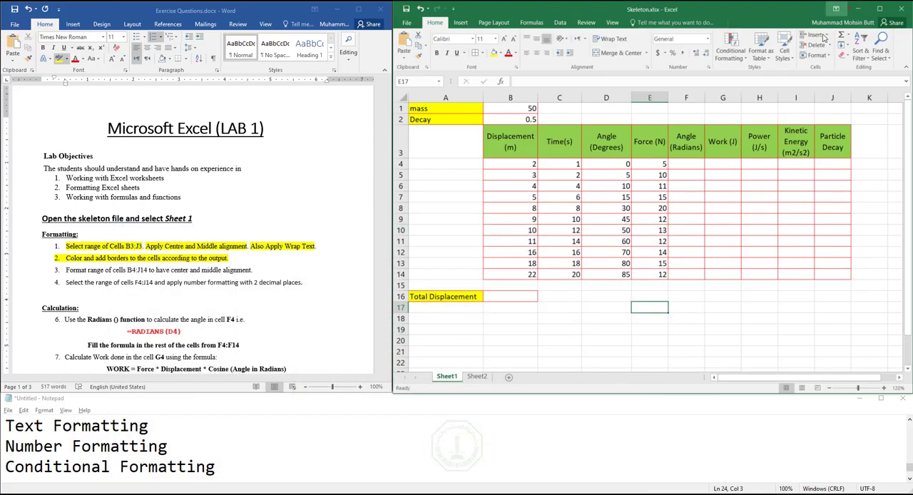
left_click(102, 274)
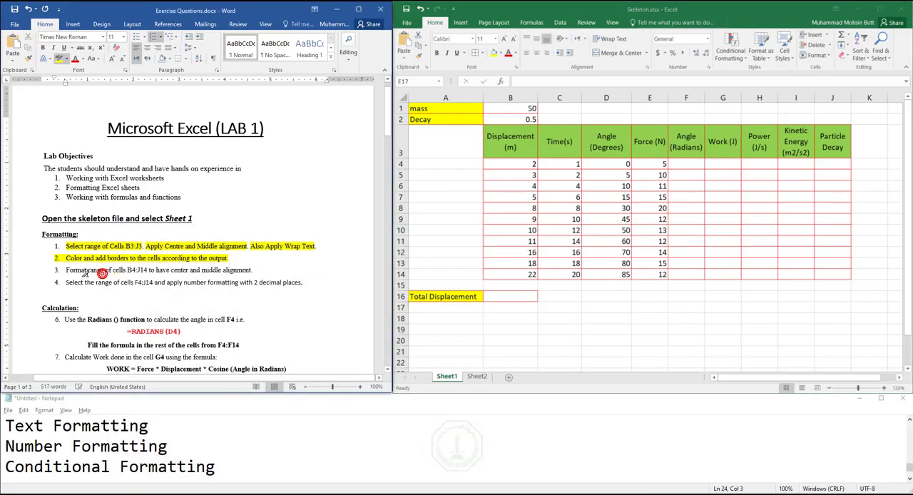
left_click_drag(66, 270, 249, 261)
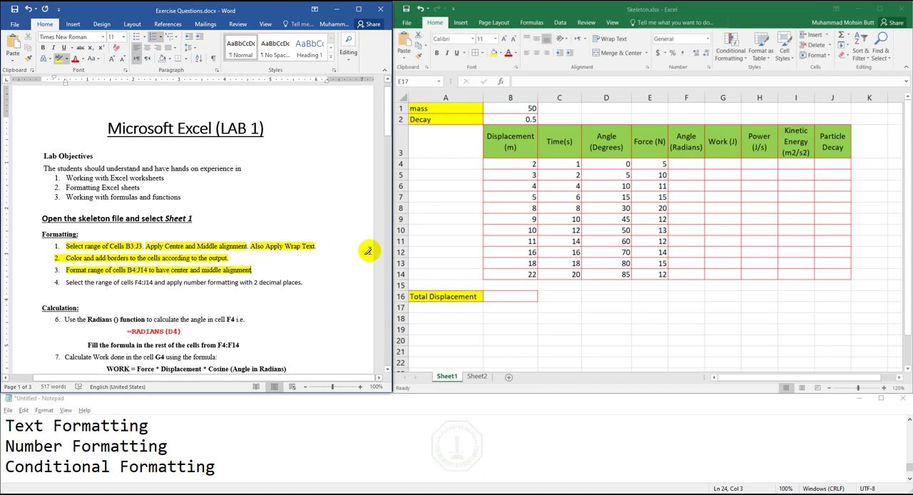
- Apply centre and middle alignment to the data range B4:J14 in the Skeleton workbook
left_click(518, 163)
left_click_drag(518, 163, 820, 275)
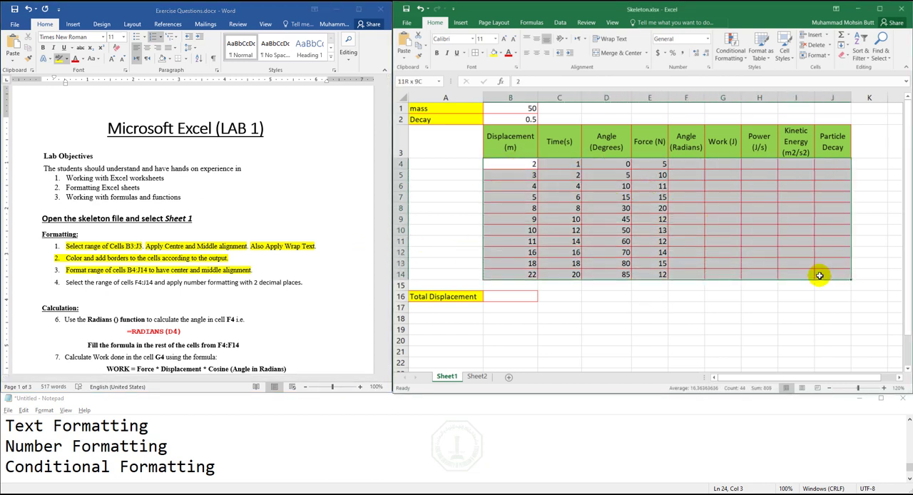
left_click(538, 55)
left_click(536, 40)
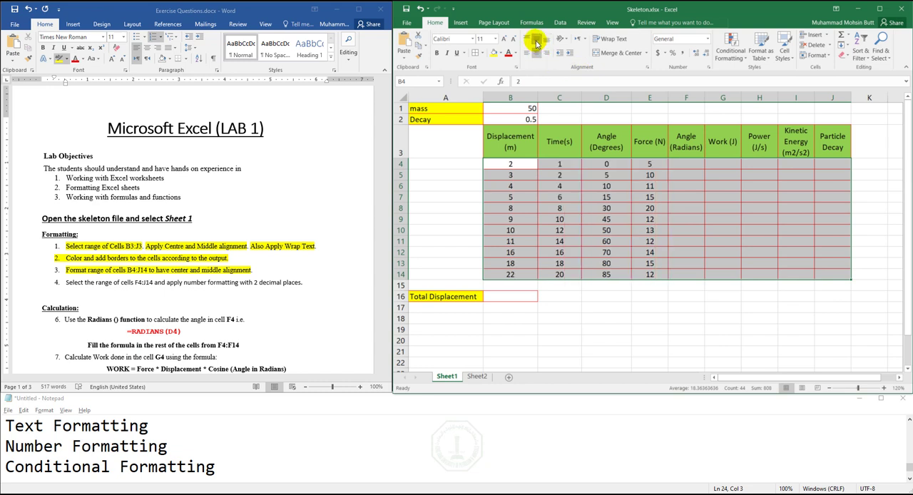
- Read the fourth Formatting instruction in Word, and examine the Notepad topic list down to its "Number Formatting" line
left_click(68, 282)
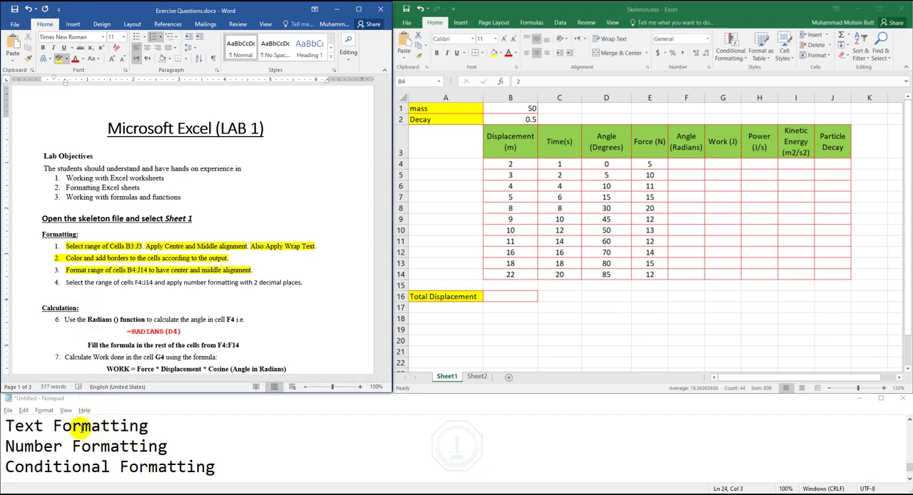
left_click(39, 446)
double_click(36, 446)
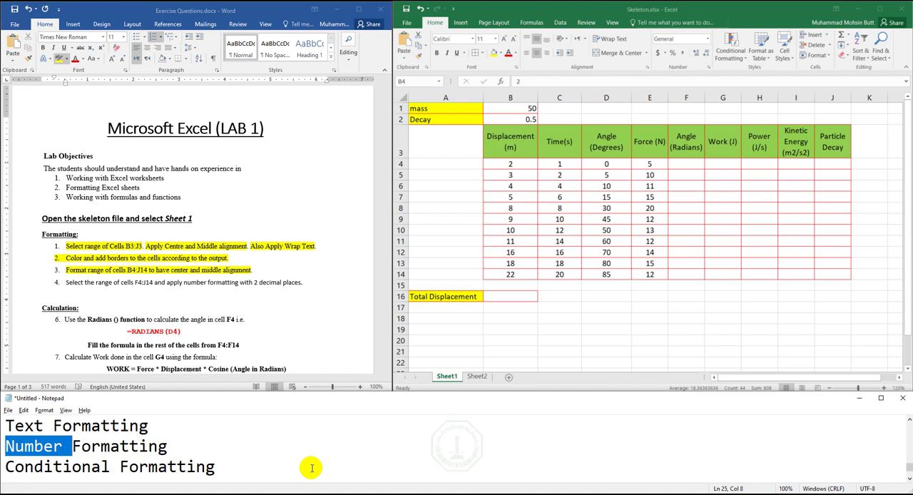
key("ctrl+a")
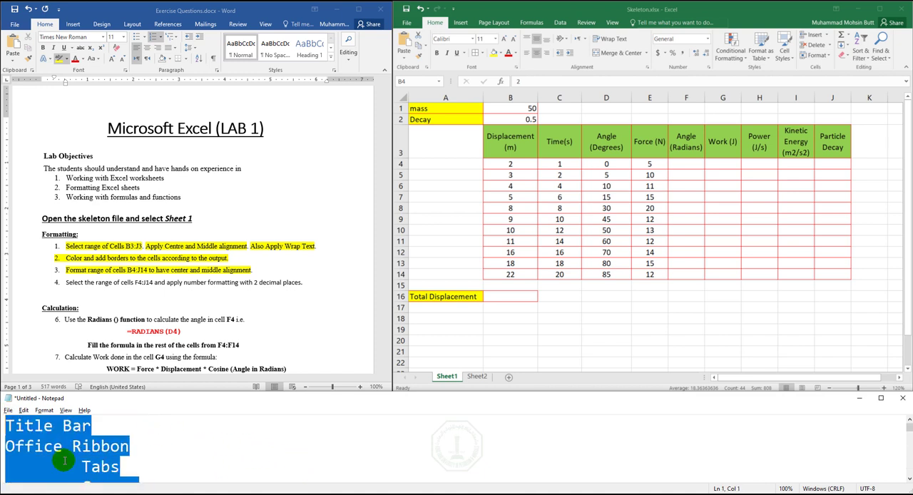
key("Down")
key("Down")
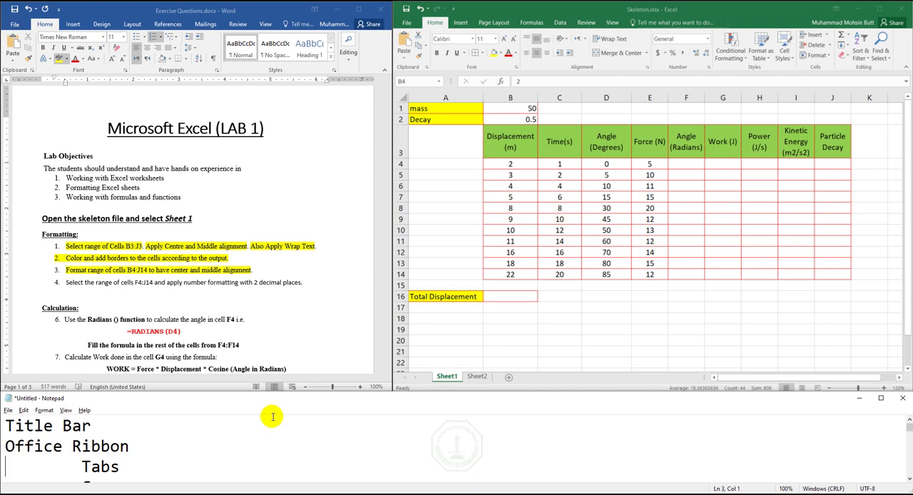
key("Down")
key("Down")
key("Down")
key("Down")
key("Down")
key("Down")
key("Down")
key("Down")
key("Down")
key("Down")
key("Down")
key("Down")
key("Down")
key("Down")
key("Down")
key("Down")
key("Down")
key("Down")
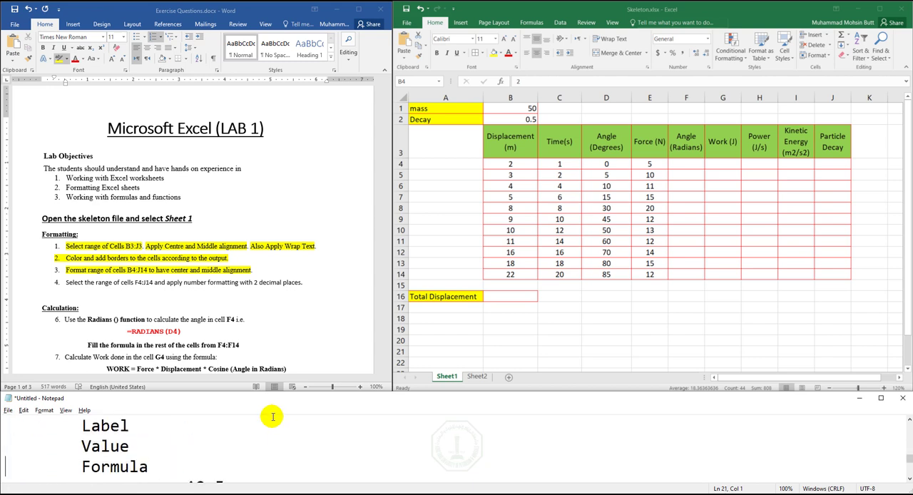
key("Down")
key("Down")
key("Down")
key("Down")
key("Down")
key("Down")
key("Down")
key("Up")
key("Up")
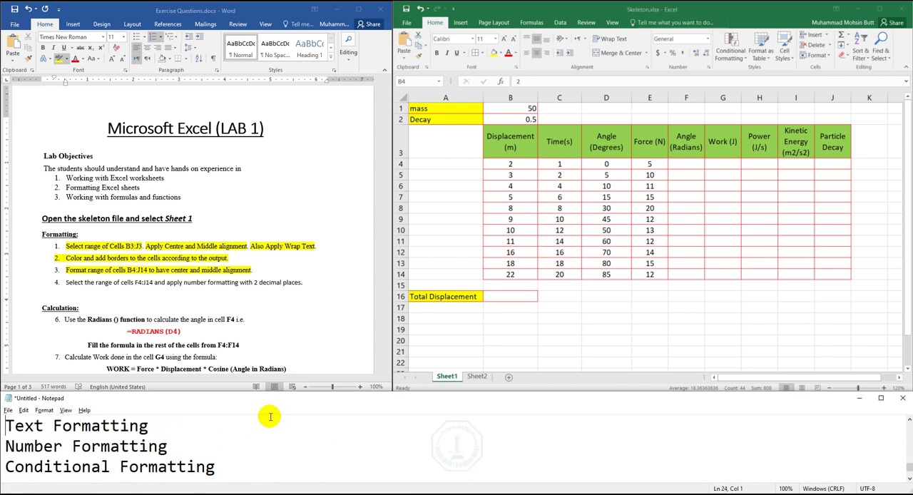
left_click(183, 446)
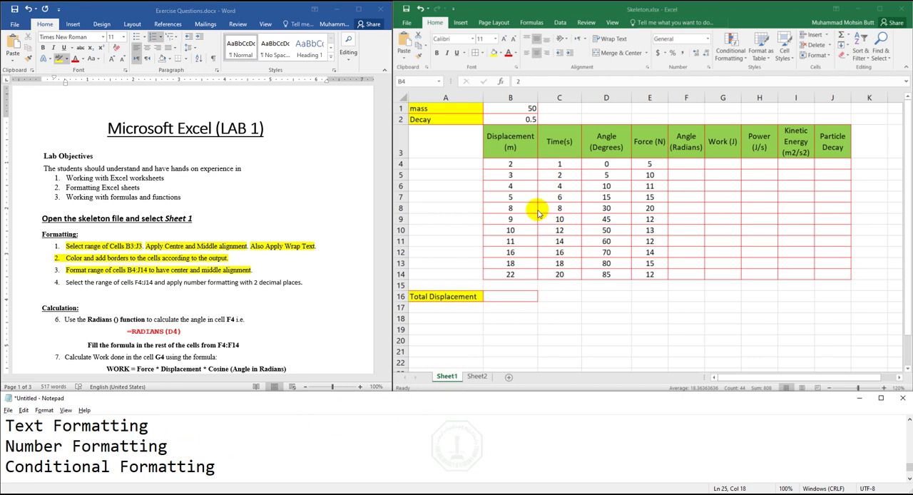
- Deselect the data range and enter the heading "Sale" in cell B21, below the Total Displacement row
left_click(517, 163)
left_click(518, 163)
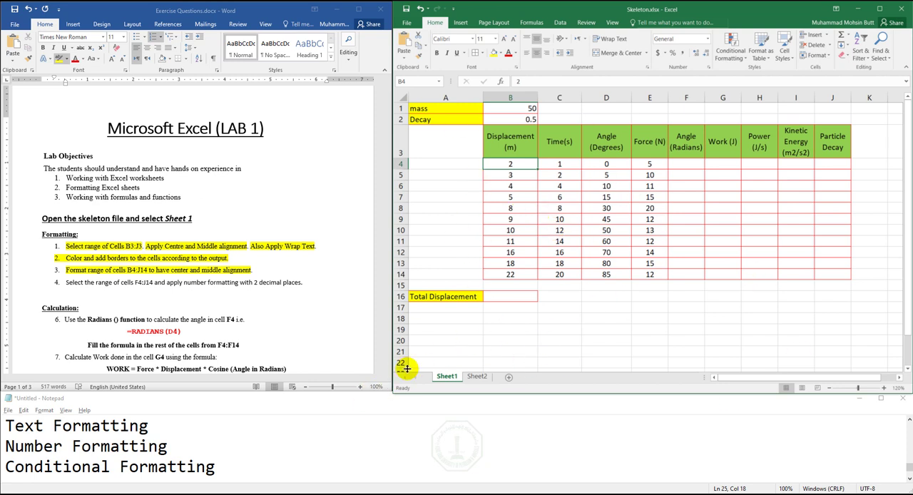
left_click(551, 328)
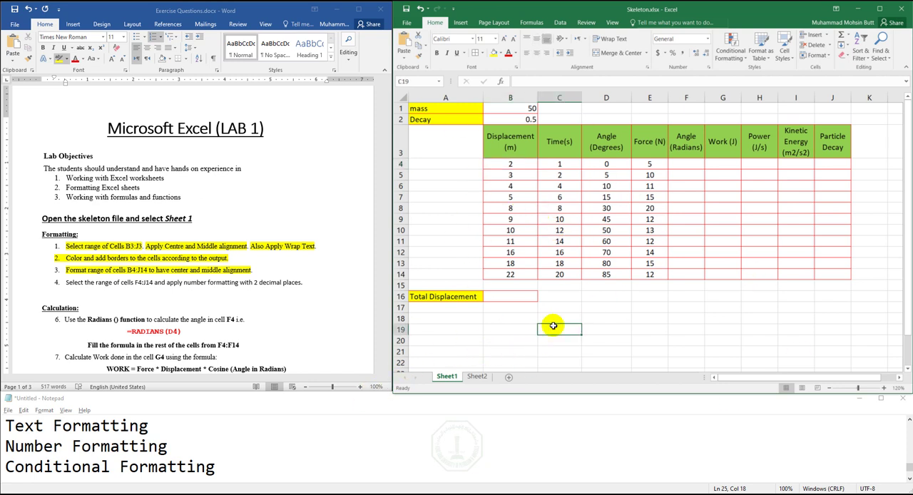
key("Down")
key("Down")
key("Down")
key("Down")
key("Down")
key("Down")
key("Down")
key("Down")
key("Down")
key("Down")
key("Down")
key("Down")
key("Down")
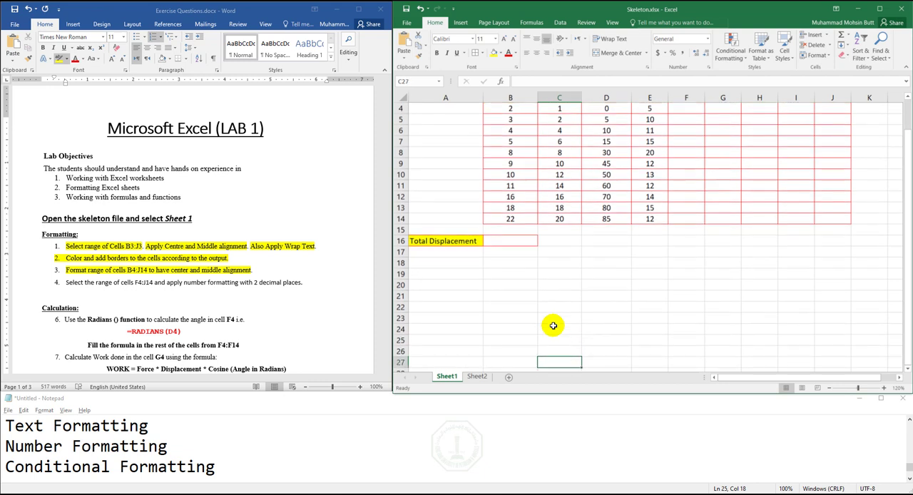
key("Down")
key("Down")
key("Down")
key("Right")
key("Up")
key("Up")
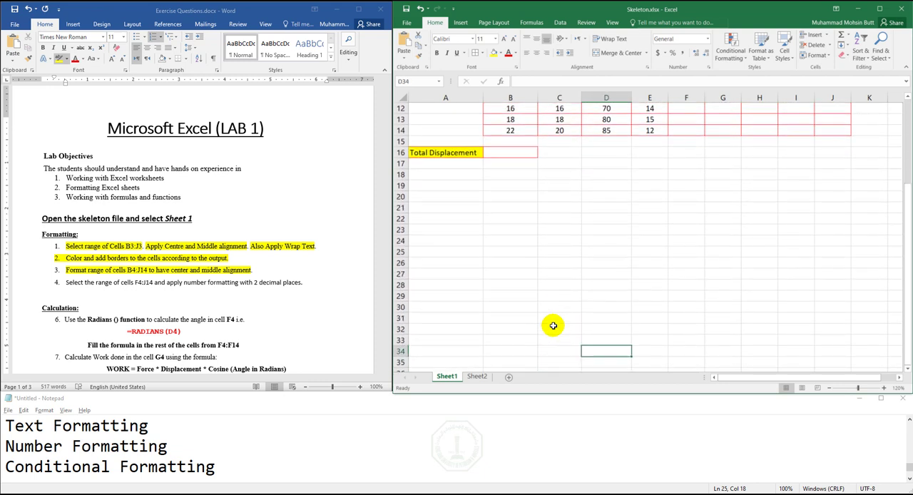
key("Left")
key("Up")
key("Up")
key("Up")
key("Left")
key("Up")
key("Up")
key("Up")
key("Up")
key("Up")
key("Up")
key("Up")
key("Up")
key("Up")
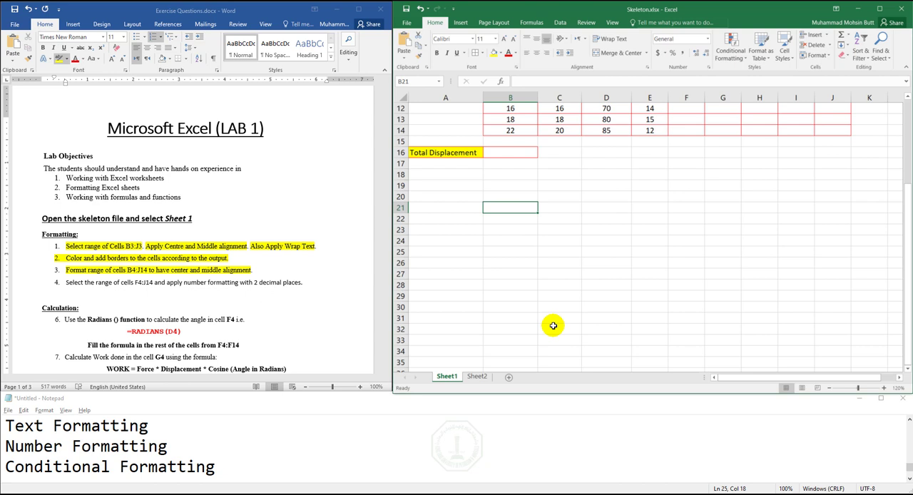
type("Sales")
key("Return")
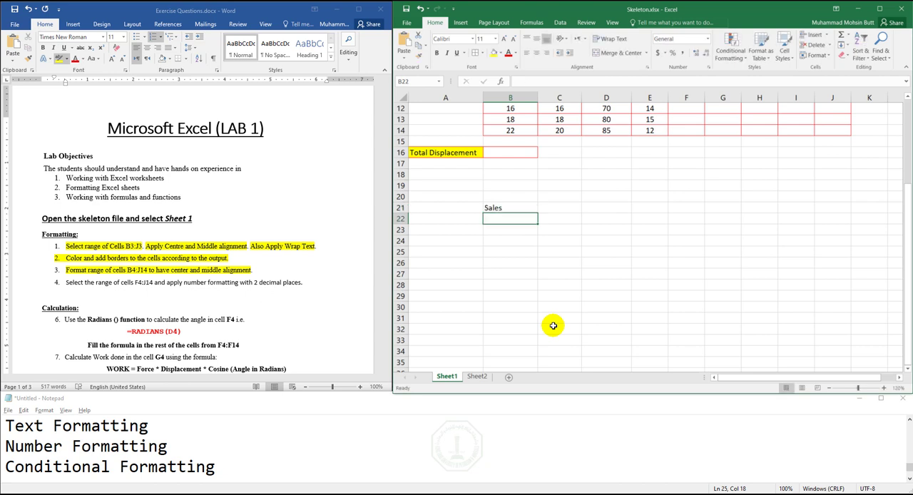
key("Up")
type("Sale")
key("Left")
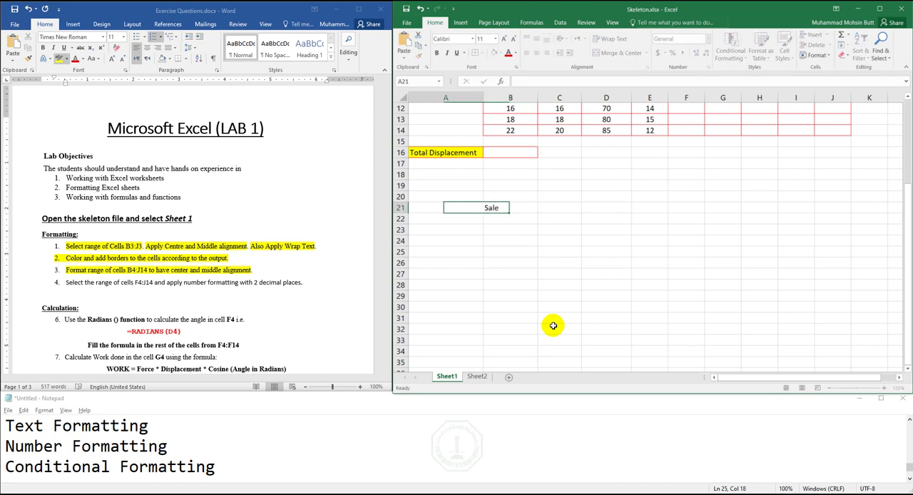
- Enter the row labels "Book 1" in A22 and "Book2" in A23
key("Down")
type("Bo")
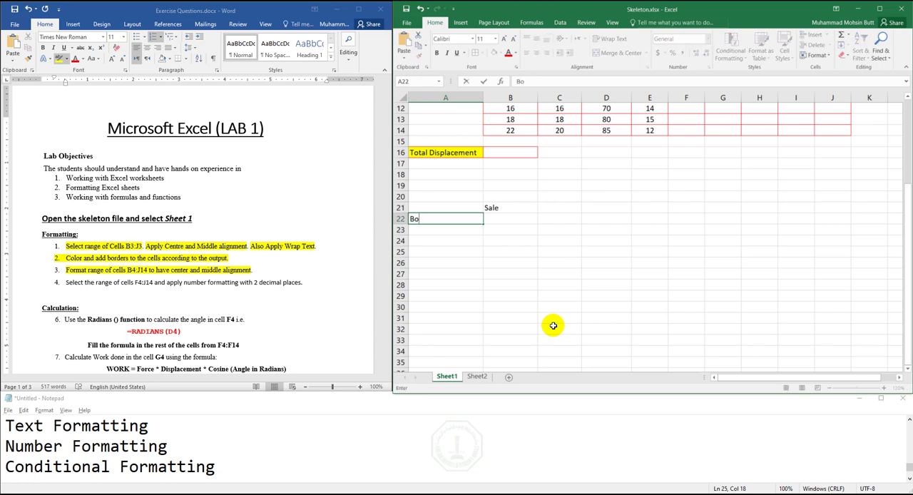
type("ok 1")
key("Return")
type("Bok")
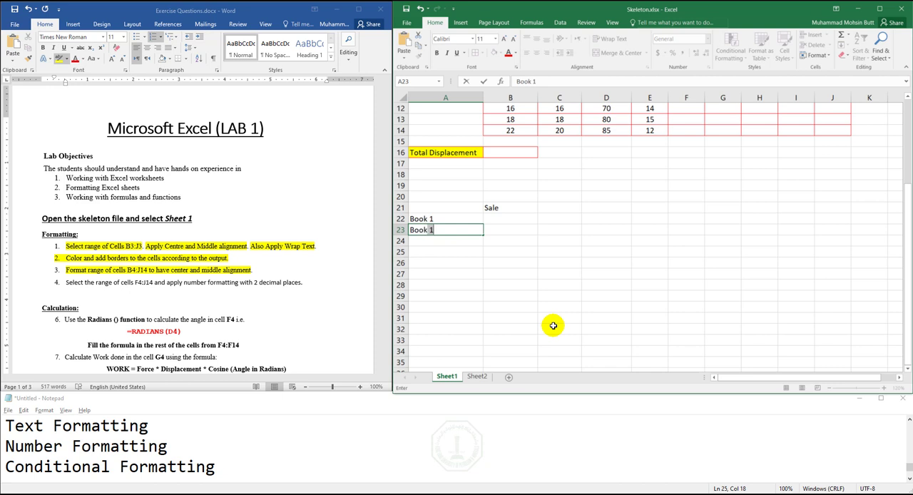
type("k2")
key("Return")
- Enter the sale amounts as text, "20 SAR" in B22 and "30 SAR" in B23
key("Up")
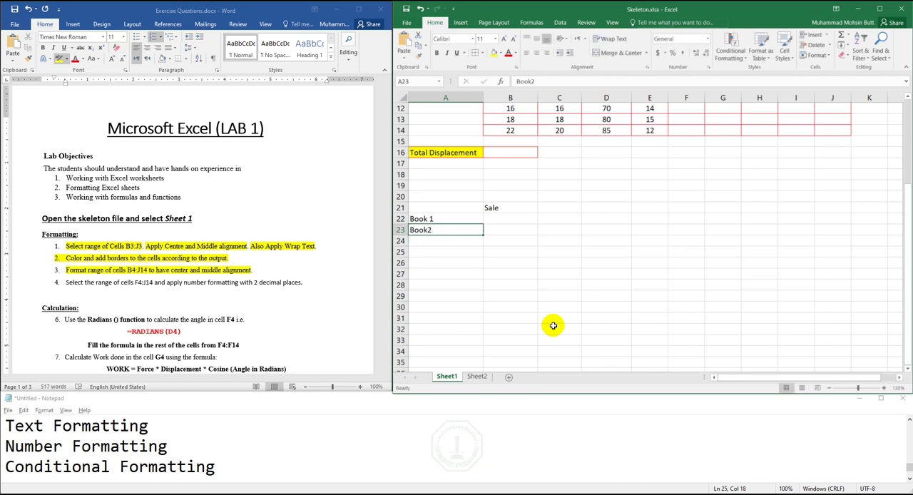
key("Up")
key("Right")
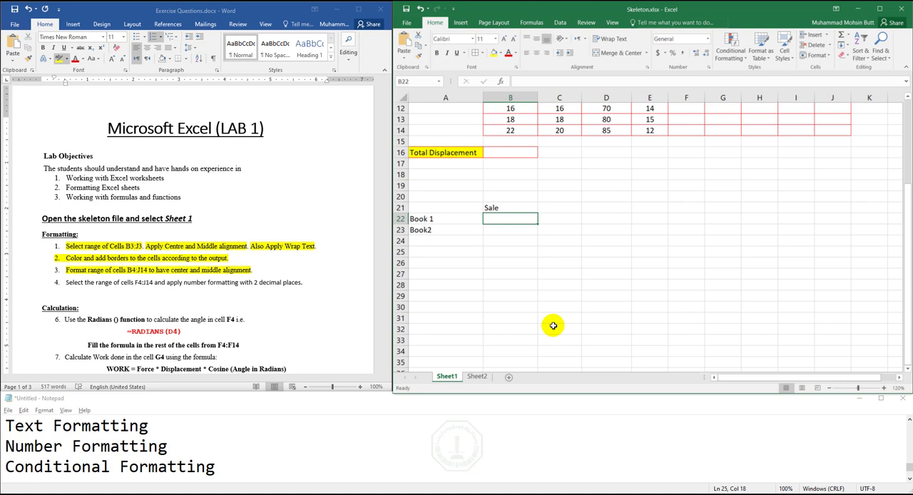
type("20")
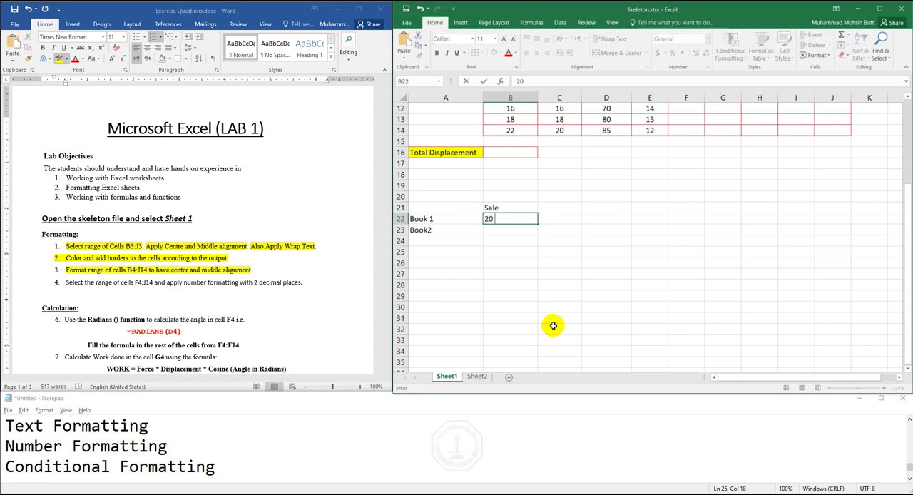
type(" SAR")
key("Return")
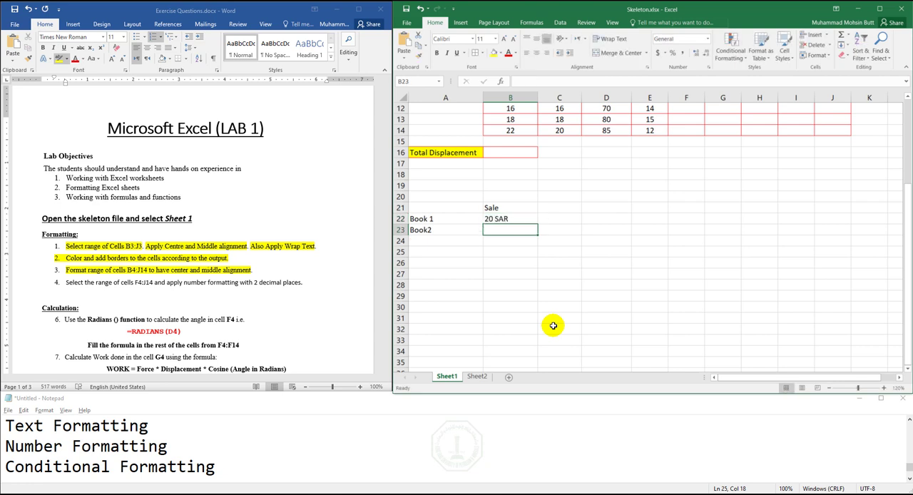
type("30 SAR")
key("Return")
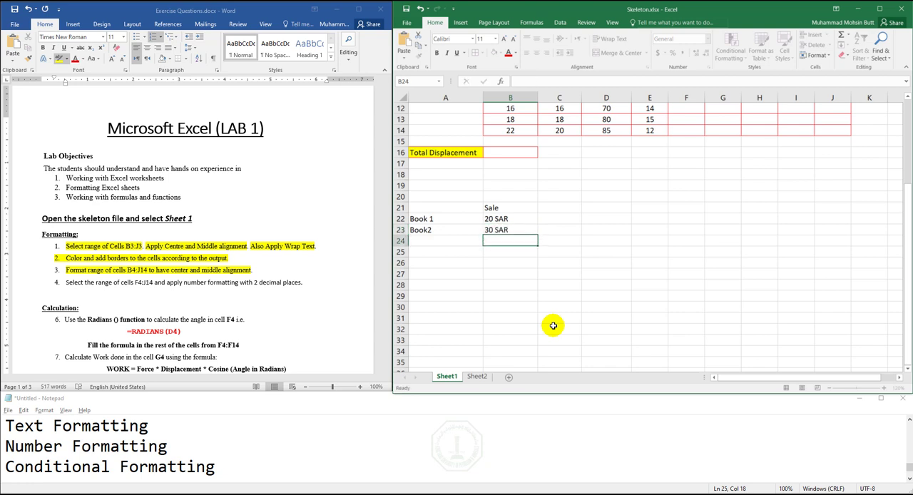
- Replace the entries in B22 and B23 with the plain numbers 20 and 30, without the SAR text
key("Up")
key("Up")
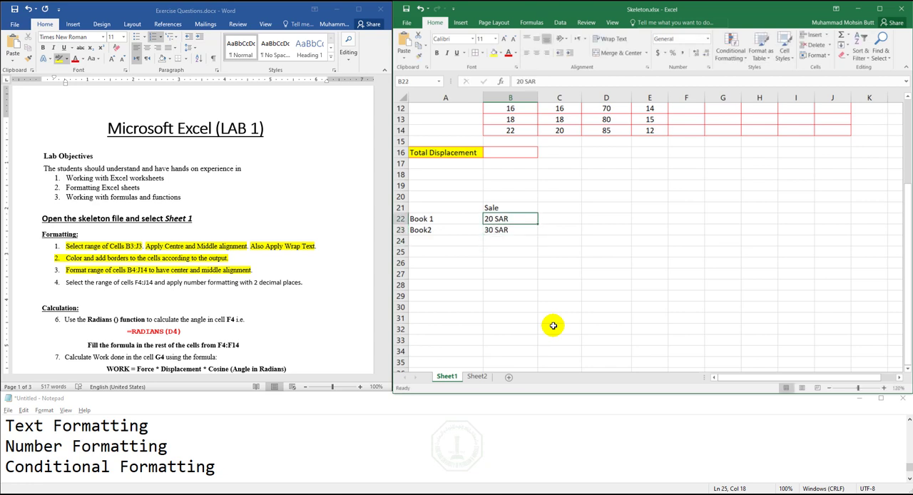
key("Down")
key("Up")
key("Down")
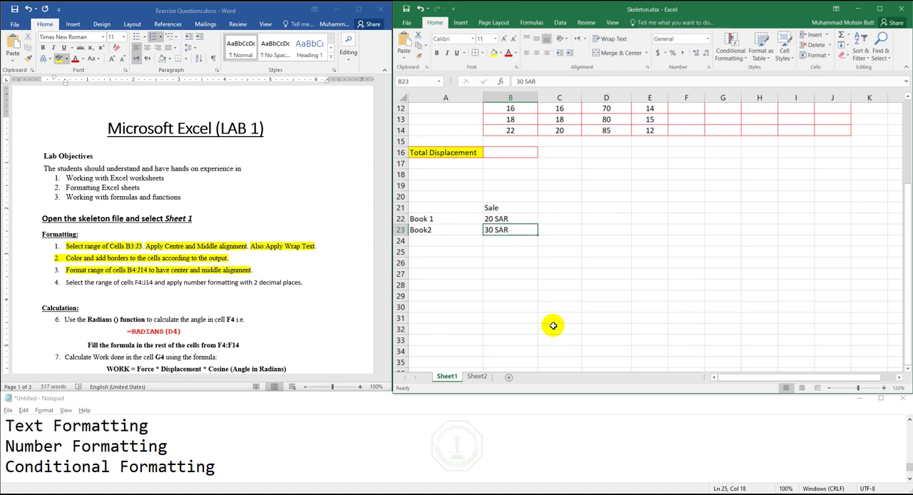
key("Up")
key("Down")
key("Up")
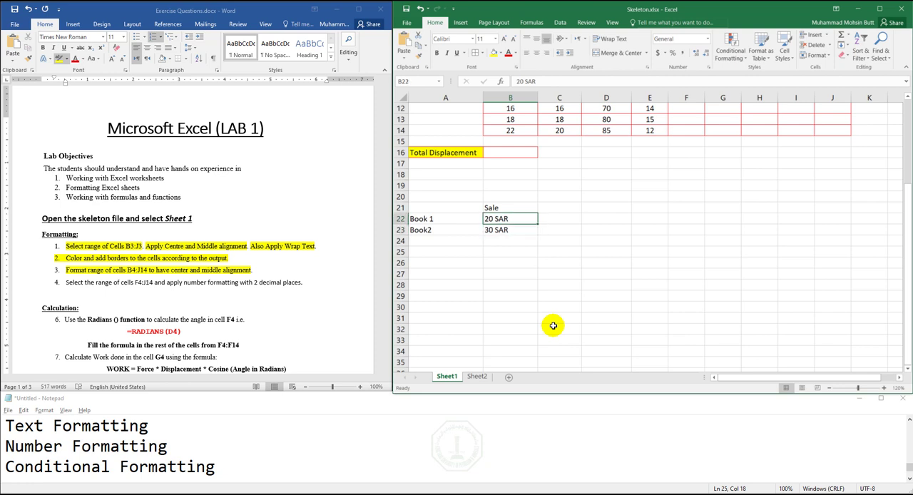
double_click(507, 219)
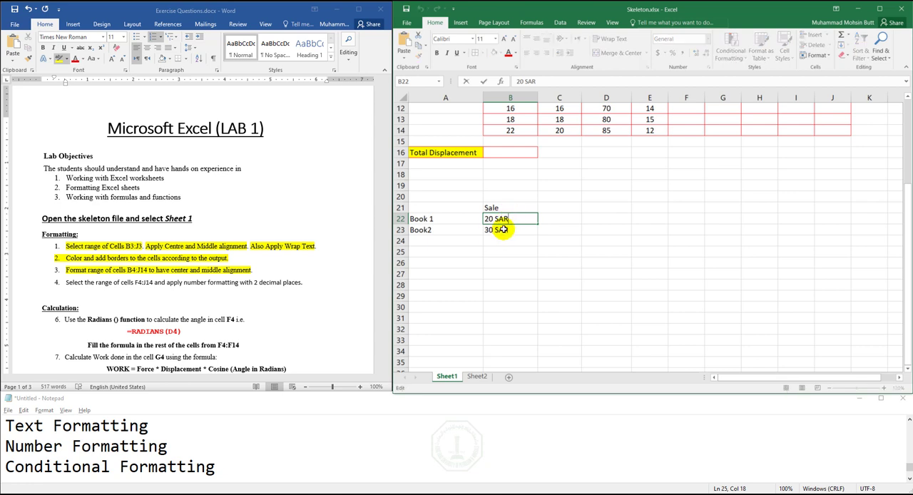
left_click(504, 229)
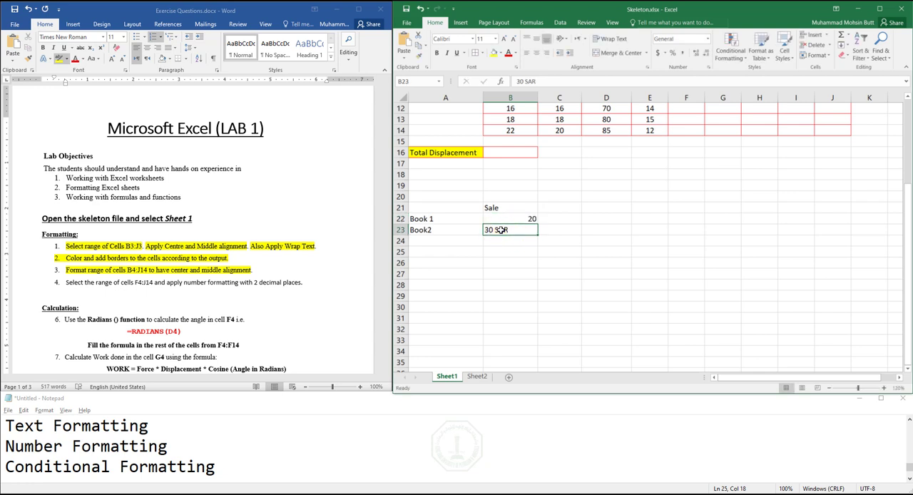
type("3")
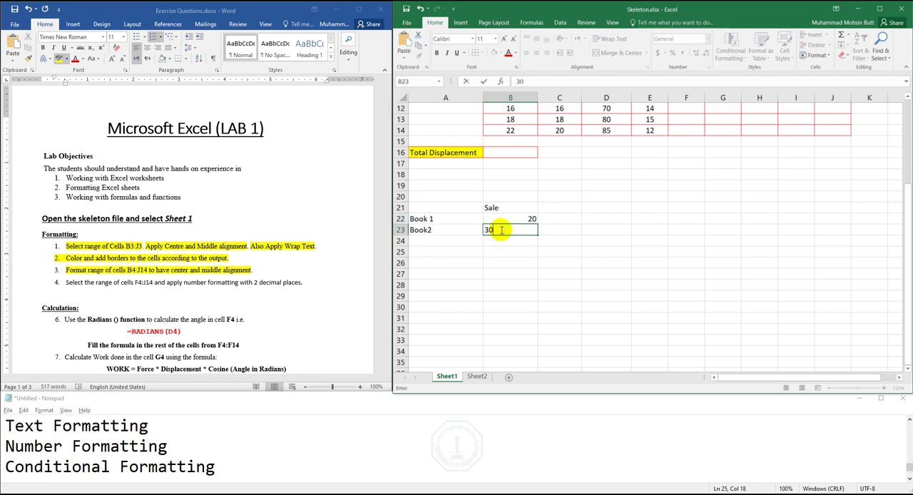
type("0")
key("Return")
- Format B22:B23 as Currency with the SAR symbol and 0 decimal places
left_click_drag(512, 219, 519, 229)
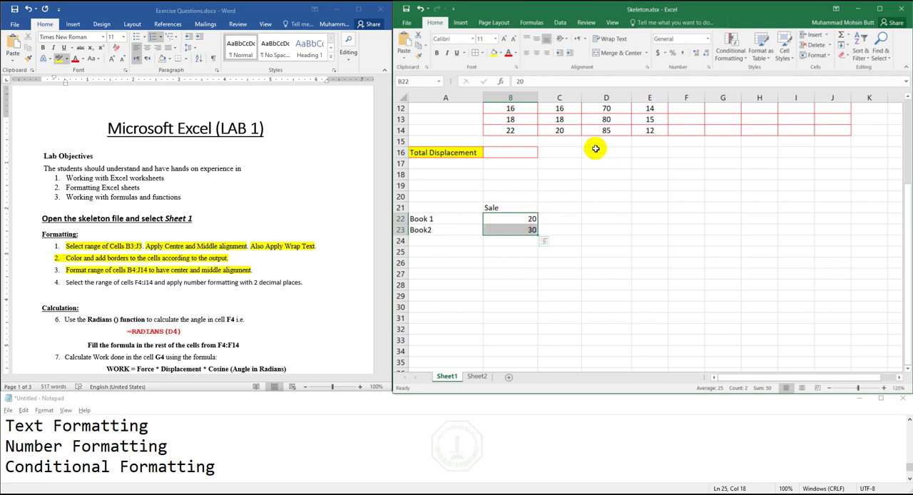
left_click(708, 69)
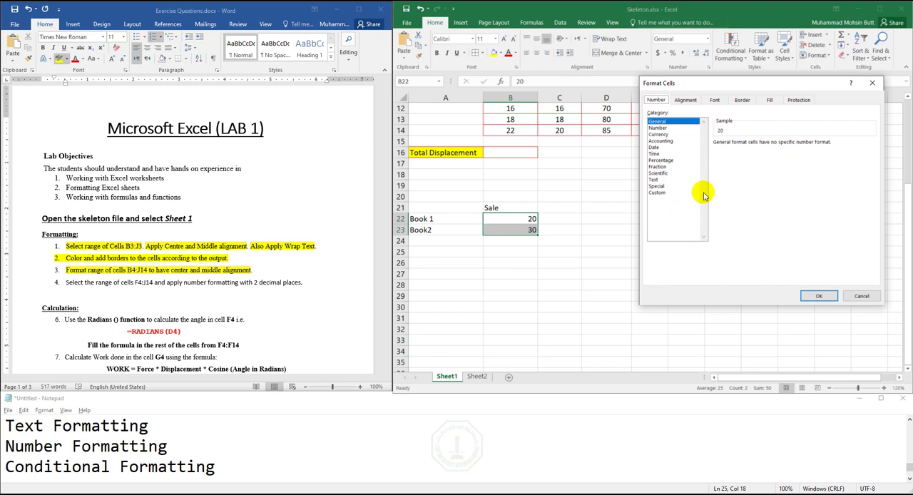
left_click(658, 134)
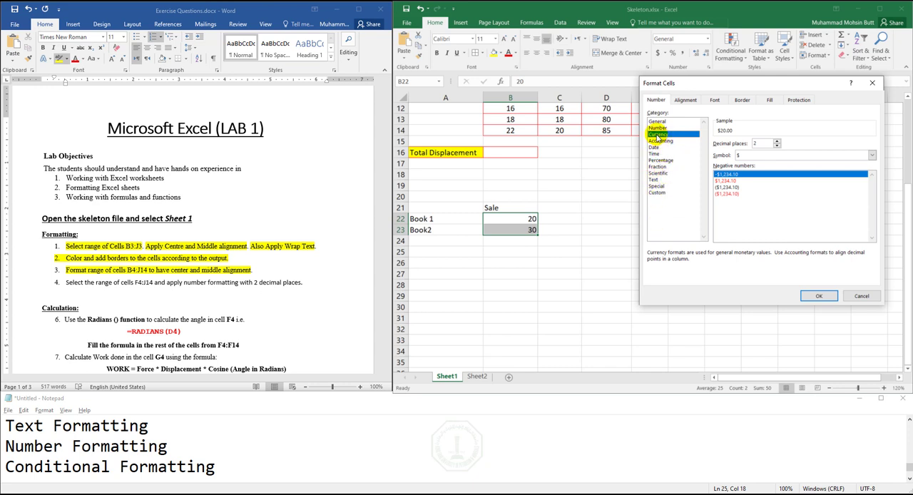
left_click(734, 155)
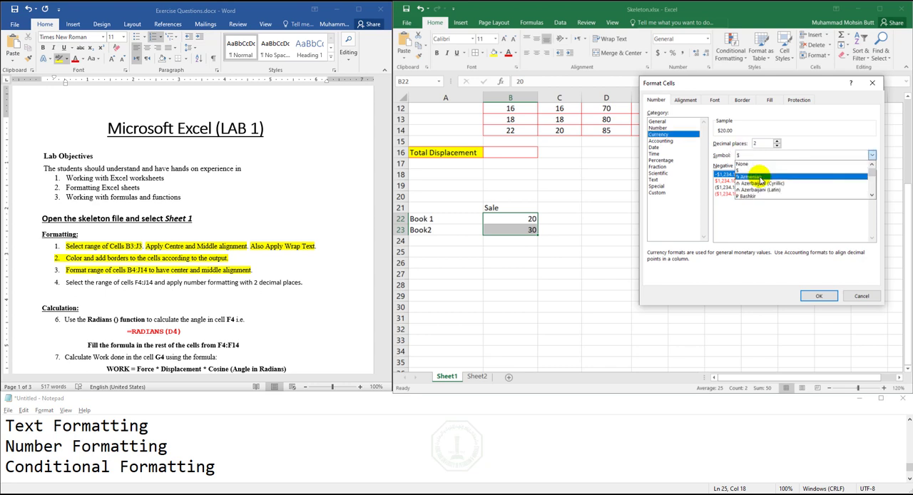
key("s")
left_click(761, 196)
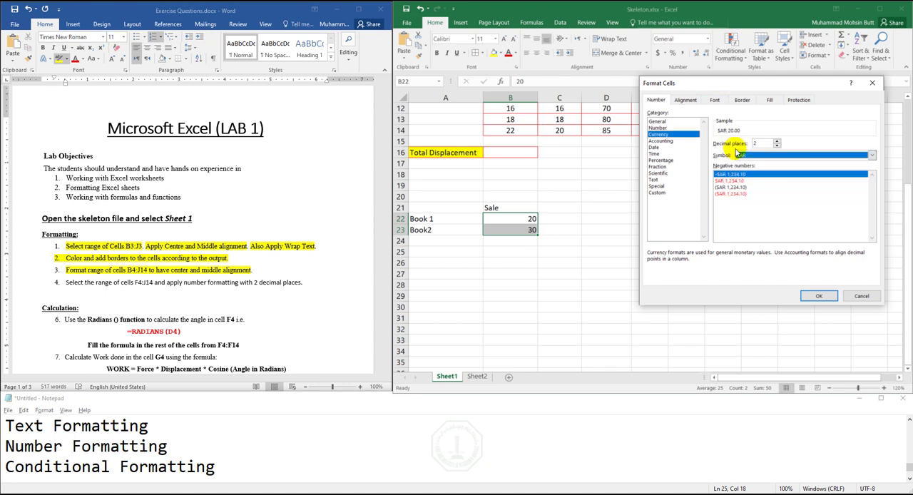
left_click(777, 145)
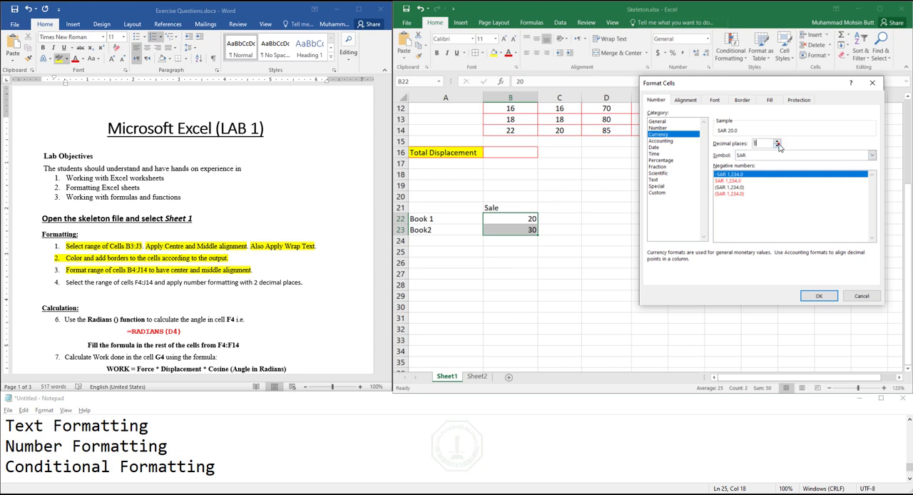
left_click(777, 145)
left_click(807, 296)
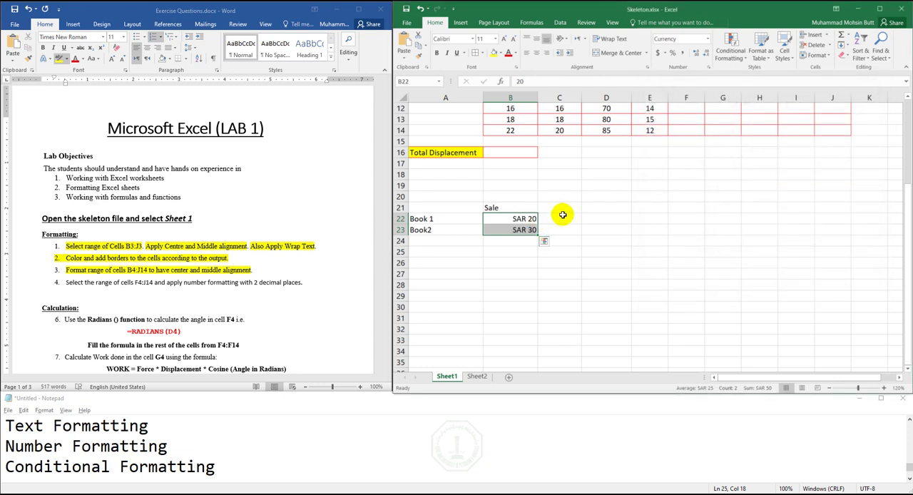
- Inspect the underlying values of the currency-formatted cells B22 and B23
left_click(563, 216)
left_click(521, 223)
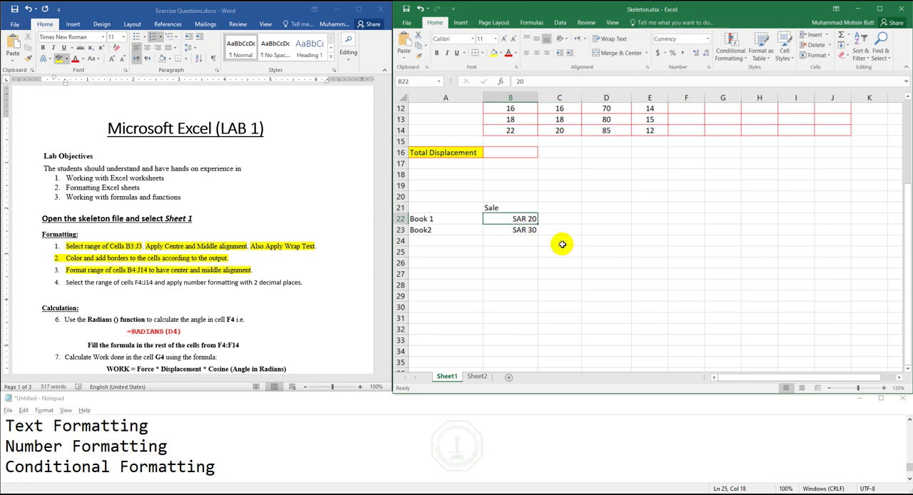
double_click(528, 220)
double_click(528, 219)
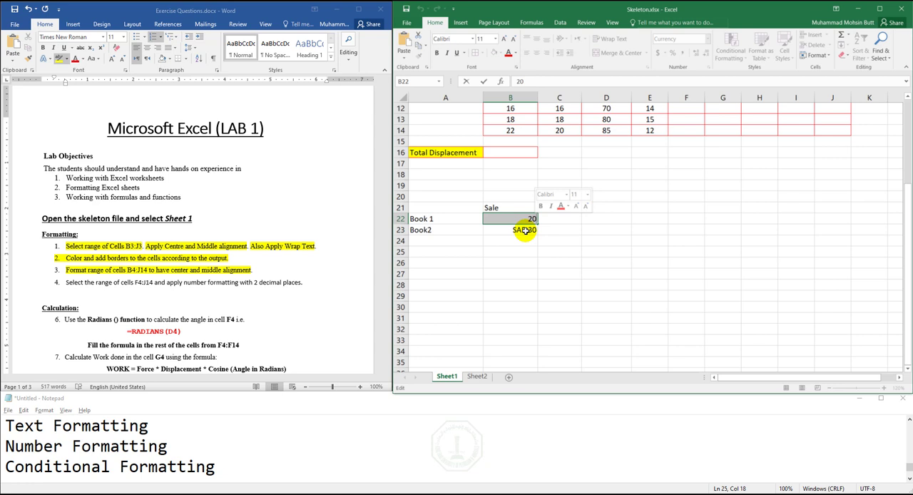
left_click(523, 230)
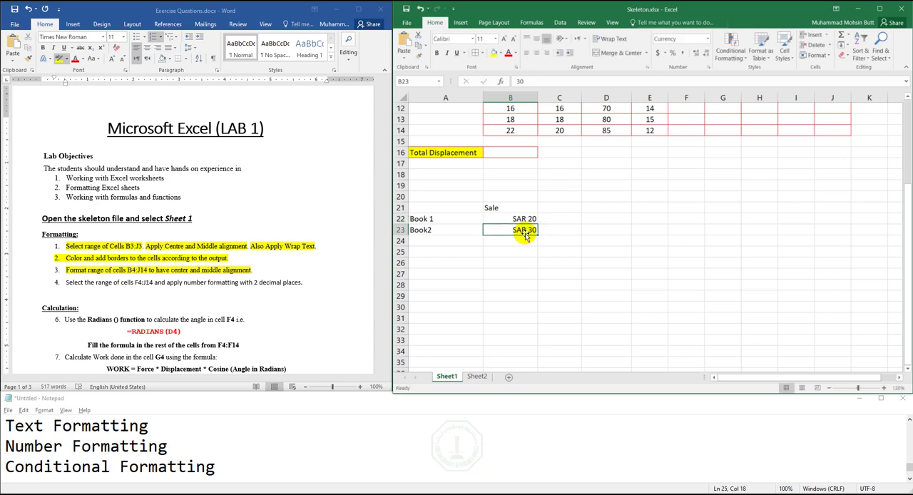
left_click(518, 220)
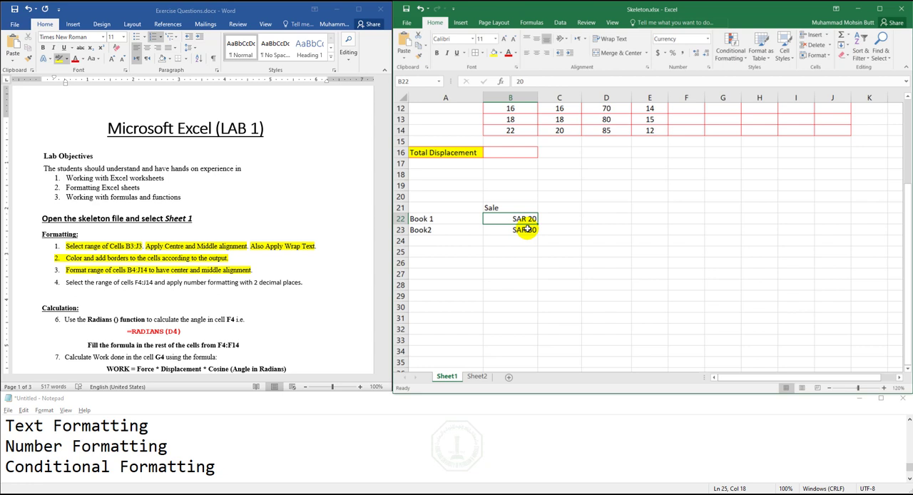
- Clear the contents of the sample sales table in A21:B23
key("Up")
key("Left")
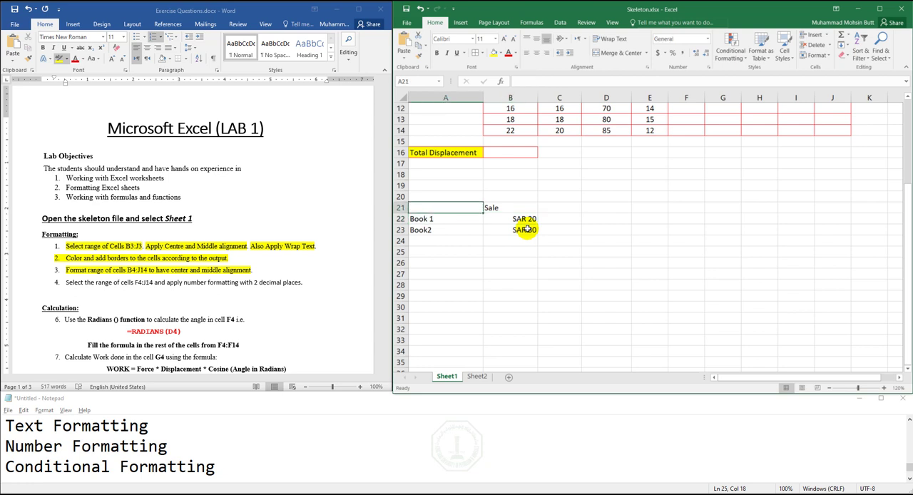
key("shift+Right")
key("shift+Down")
key("shift+Down")
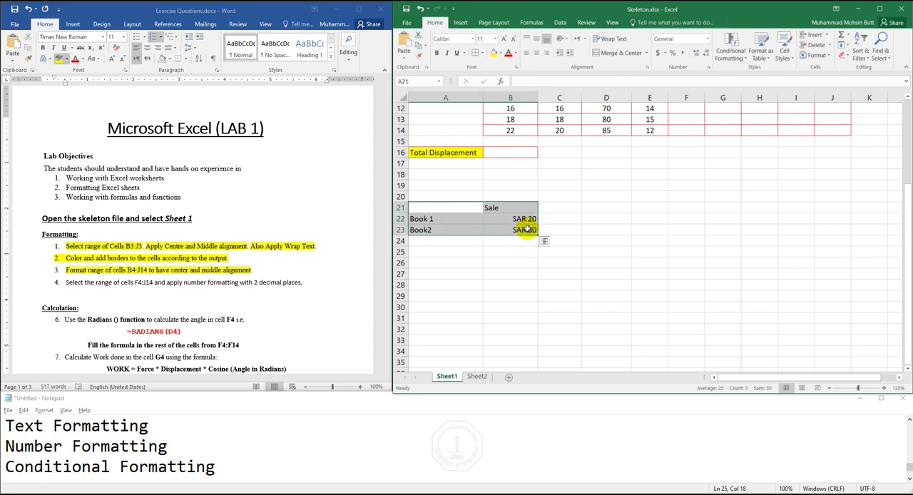
key("Delete")
- Highlight task 4's cell range and number formatting instruction in yellow in the Word document, selecting F4:J14 on Sheet1 of the Excel workbook
left_click(116, 294)
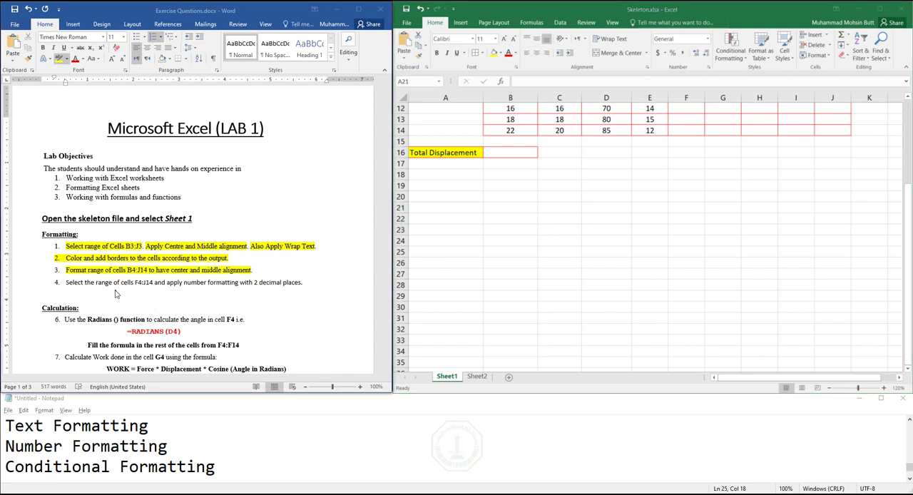
left_click_drag(96, 283, 150, 283)
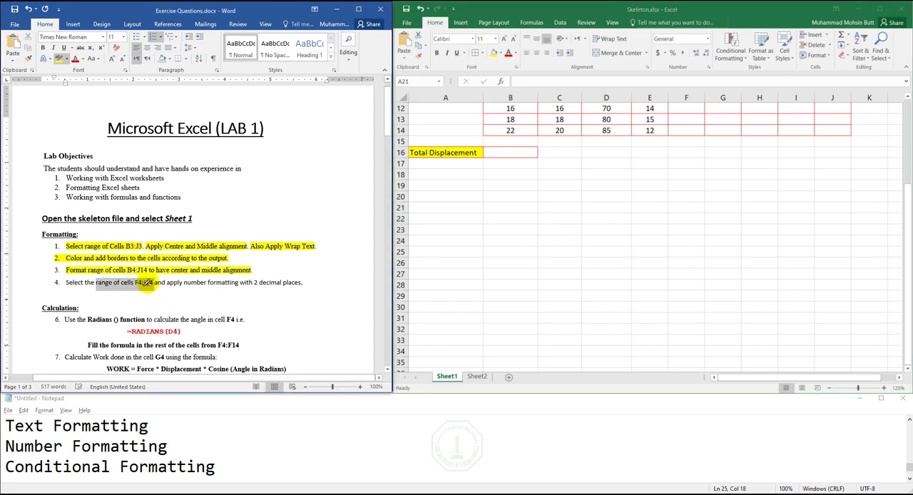
left_click(909, 192)
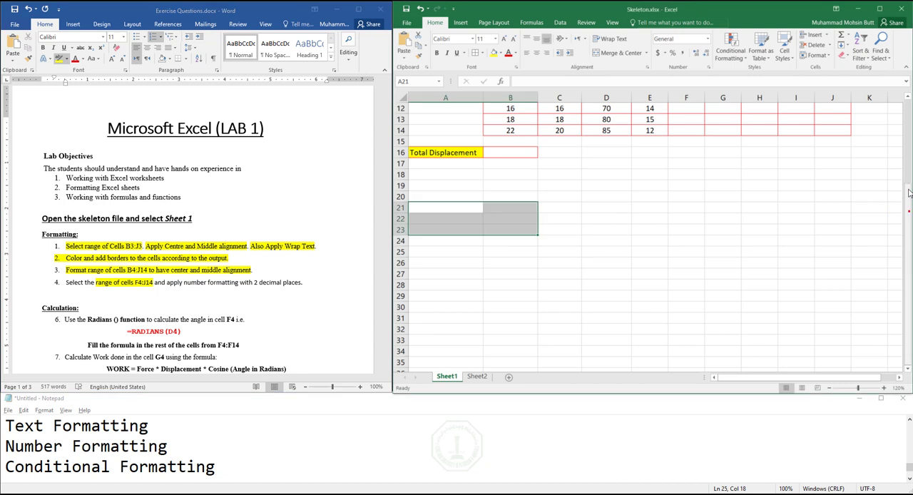
scroll(907, 142, "up", 4)
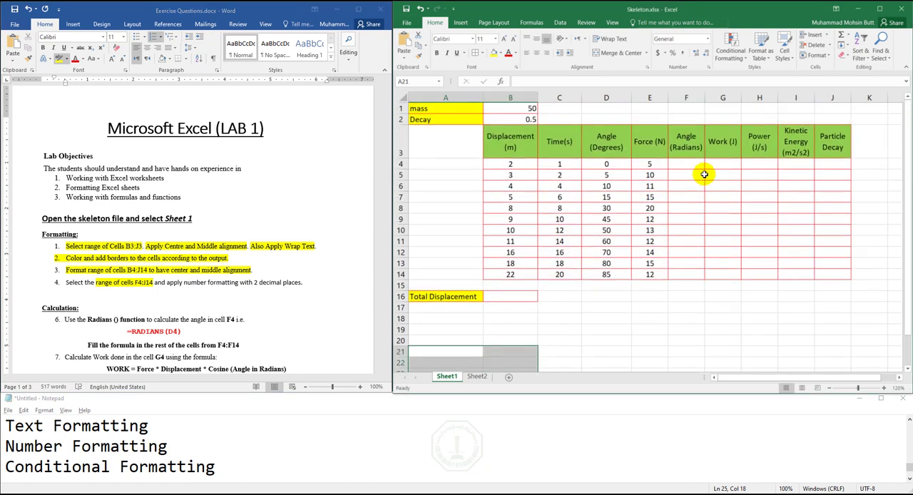
left_click_drag(685, 164, 836, 270)
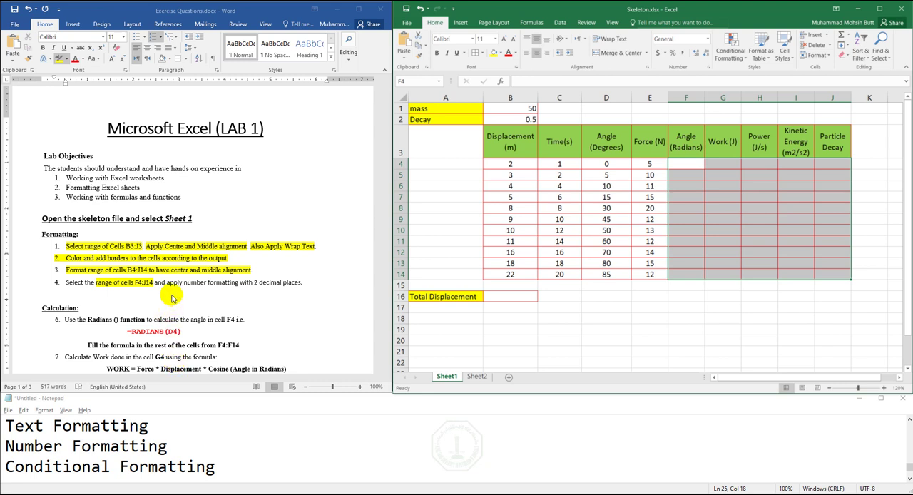
left_click_drag(174, 286, 291, 283)
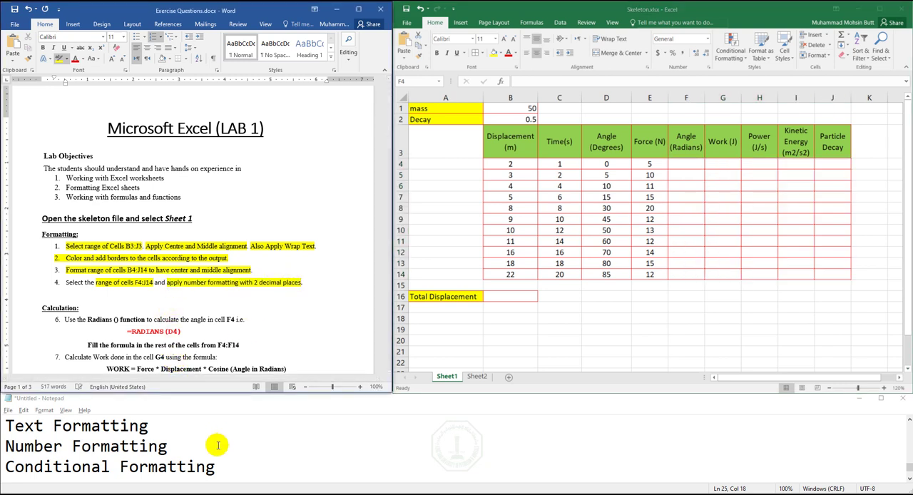
- Back in Excel, format the selected range F4:J14 as Number with 2 decimal places
left_click(639, 15)
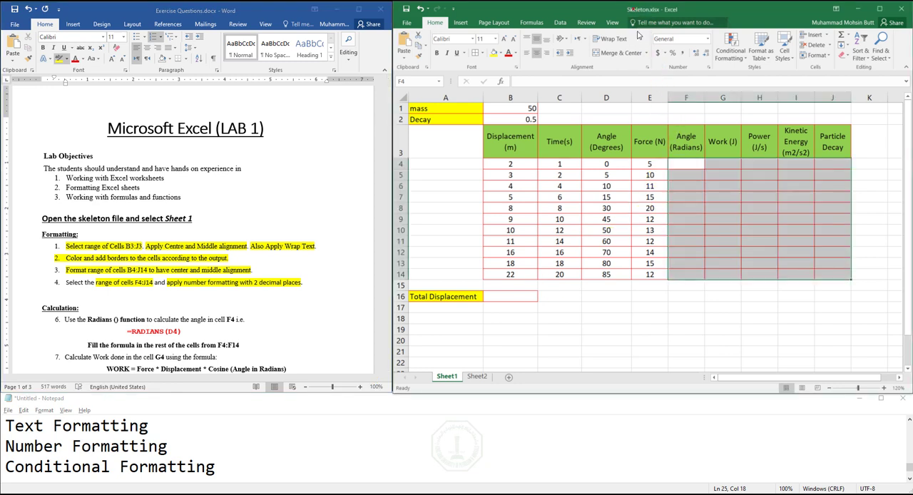
left_click(710, 67)
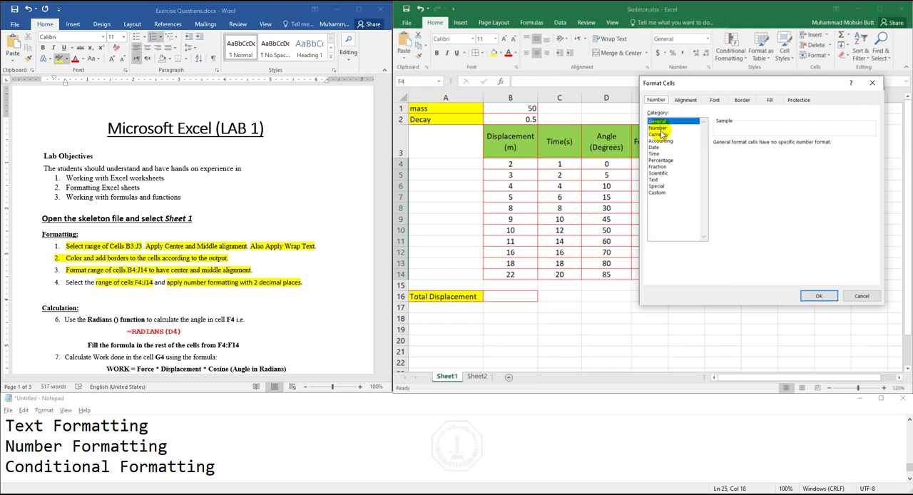
left_click(659, 127)
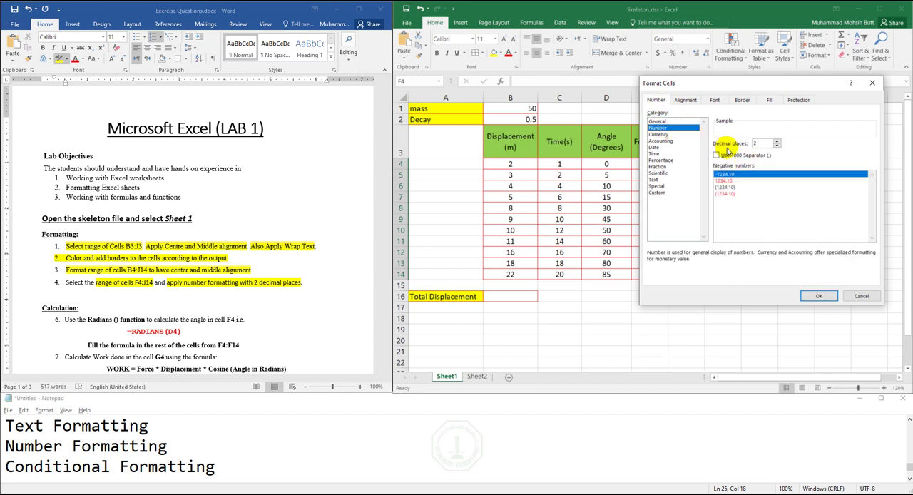
double_click(754, 143)
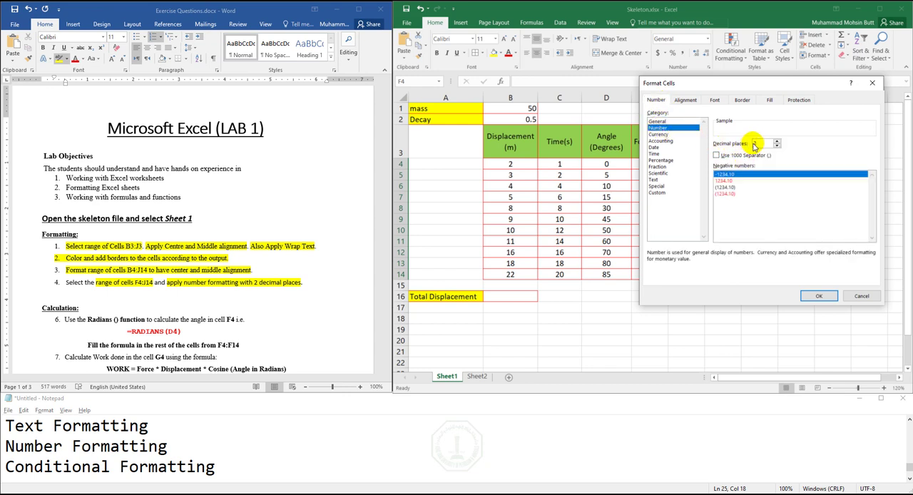
left_click(819, 297)
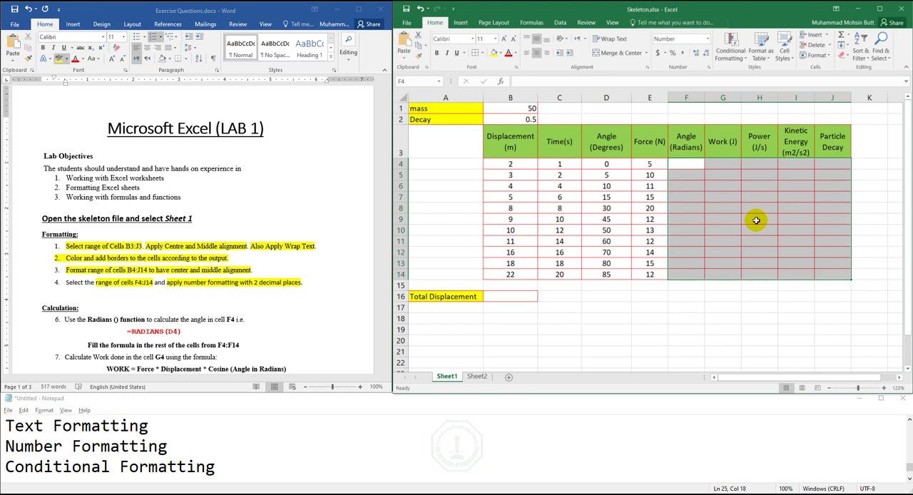
- Highlight the word "function" in yellow in Calculation task 6 of the Word exercise document
left_click(191, 319)
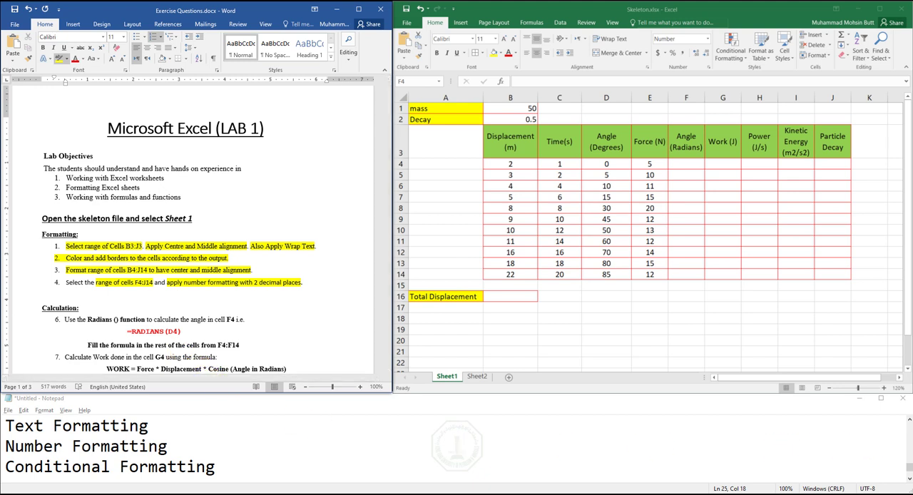
left_click(910, 420)
left_click(909, 420)
left_click(910, 421)
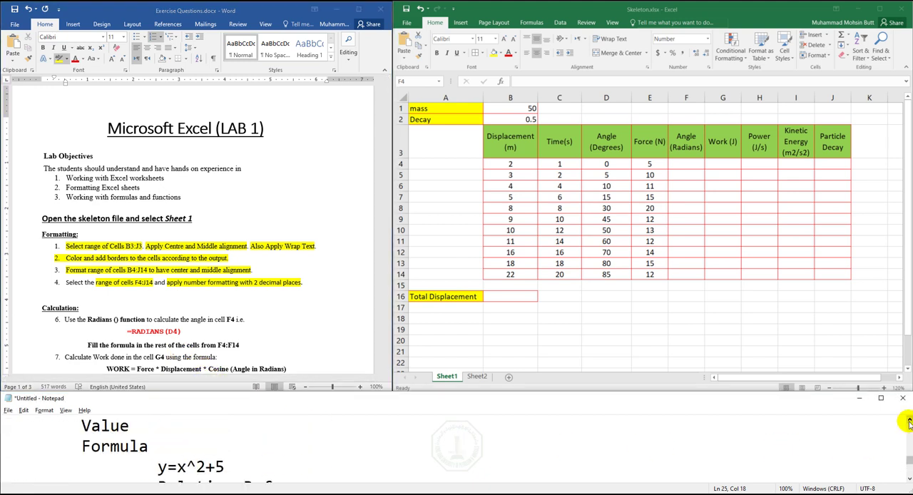
left_click(118, 319)
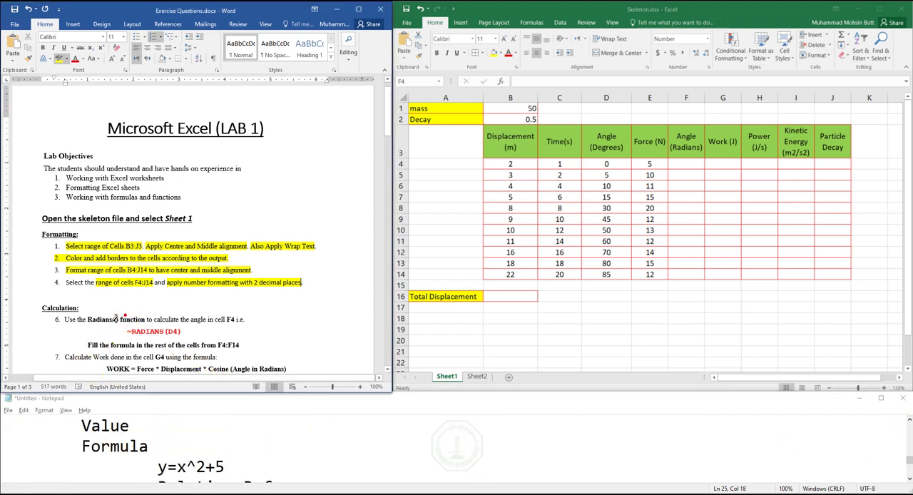
left_click_drag(120, 320, 146, 320)
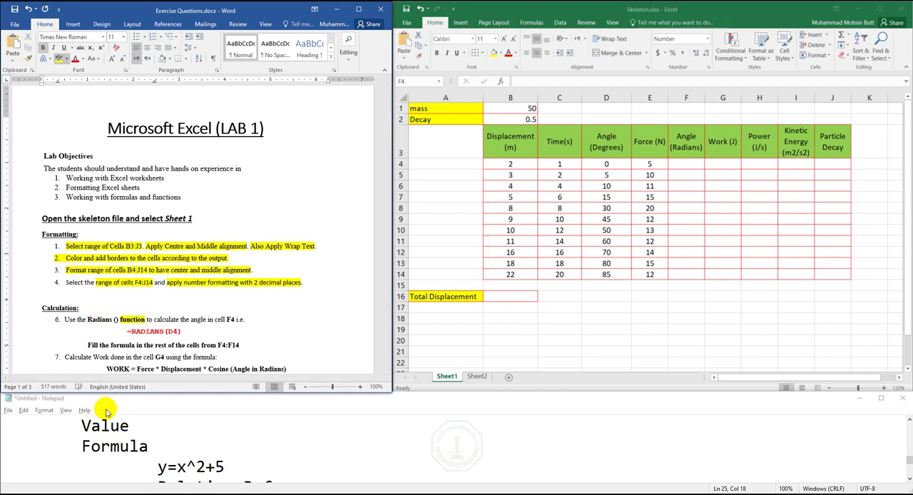
- Switch to the Notepad notes and add the line "y=f(x)" below Conditional Formatting, separated by a blank line
left_click(910, 479)
left_click(910, 478)
left_click(910, 478)
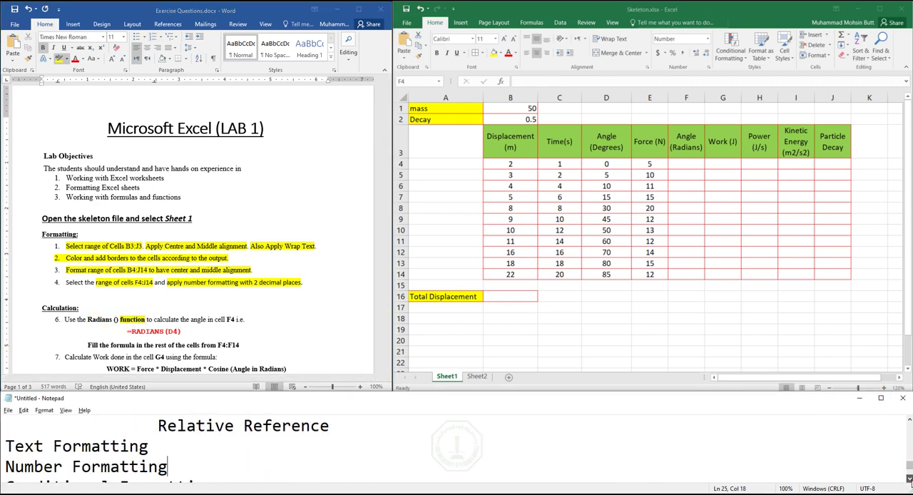
left_click(910, 478)
left_click(909, 479)
left_click(310, 445)
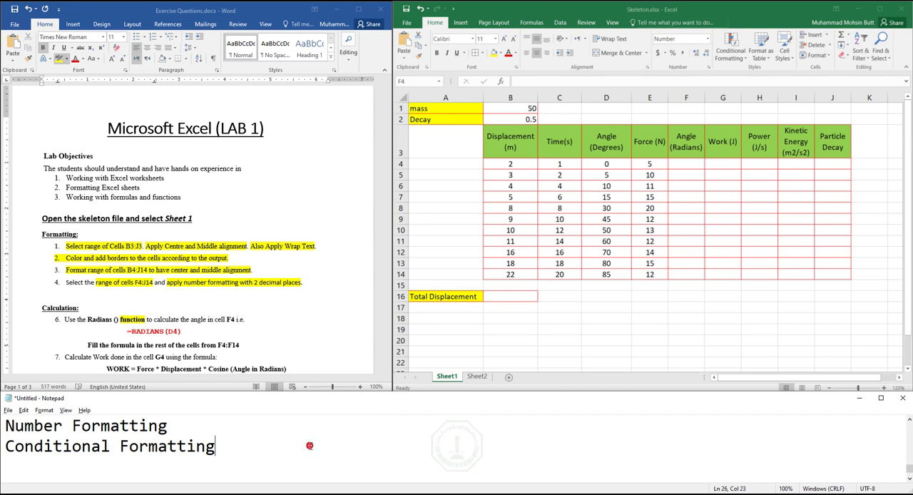
key("Return")
key("Return")
key("Return")
key("Up")
key("Up")
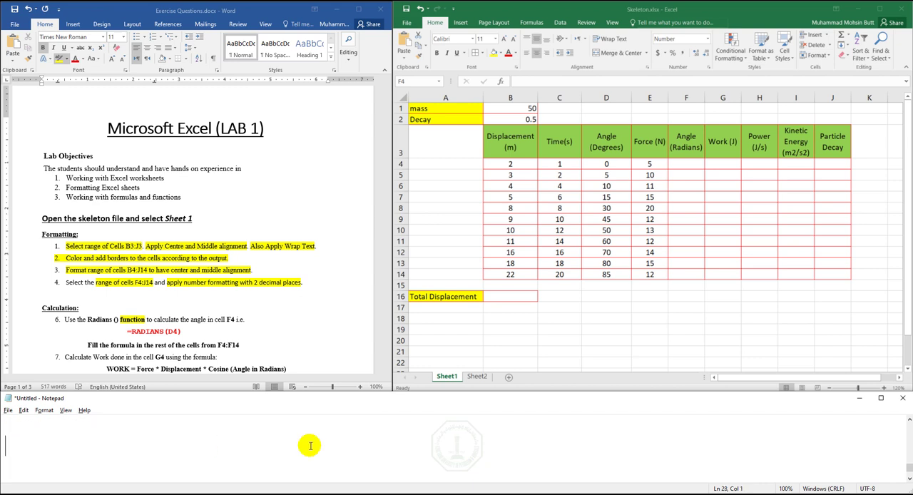
type("y=")
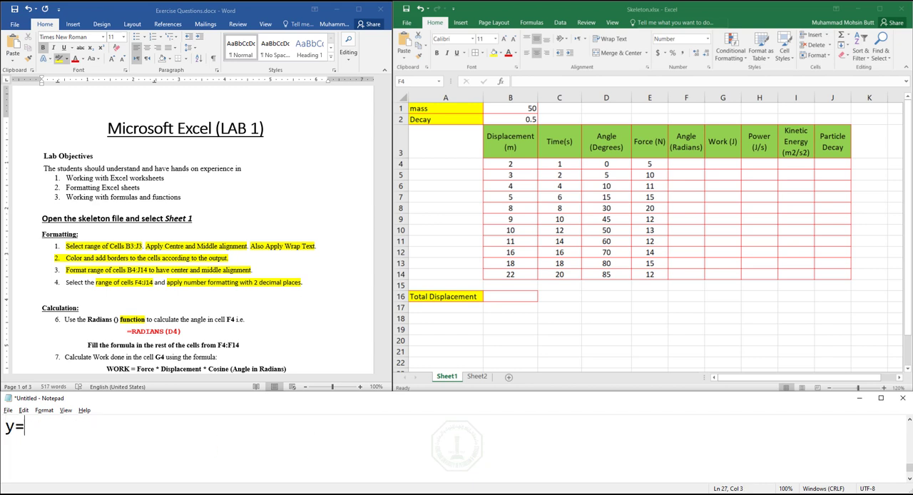
type("f(x)")
key("Return")
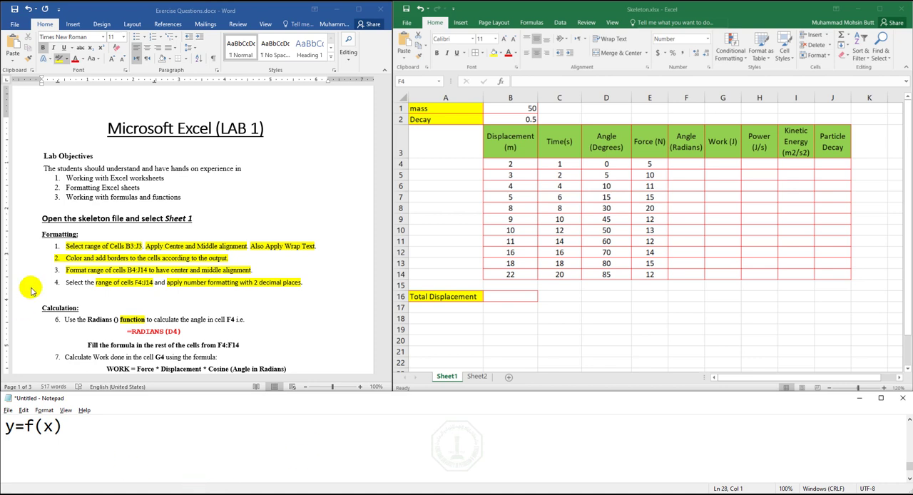
- Point out the parts of y=f(x) in the notes and add the line "Cos(input)" beneath it
double_click(48, 426)
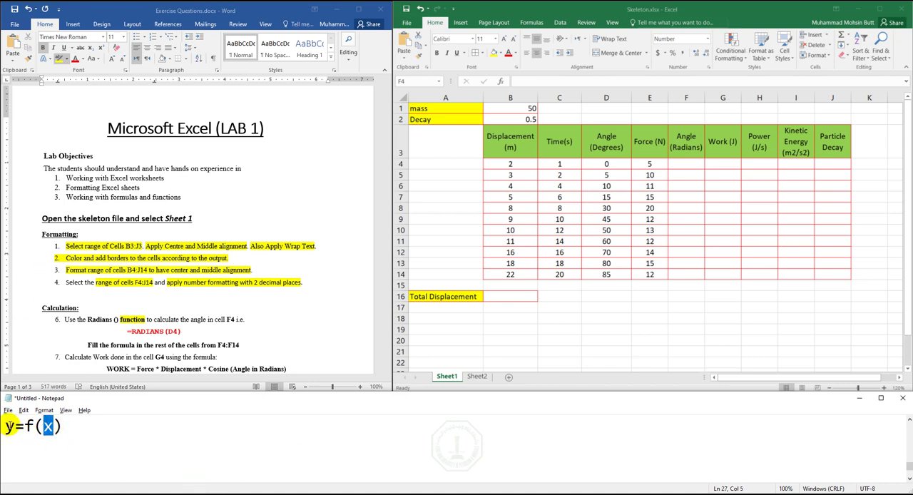
left_click_drag(14, 426, 66, 427)
left_click(29, 426)
left_click(63, 429)
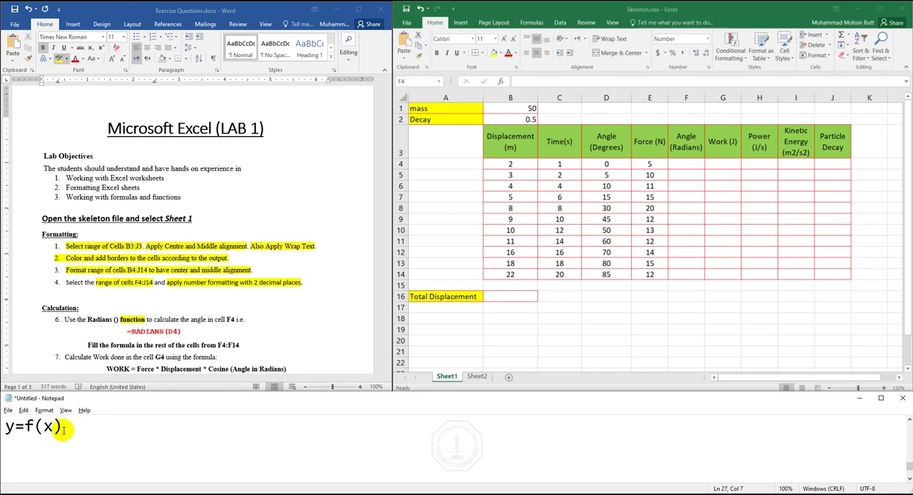
key("Return")
type("Co")
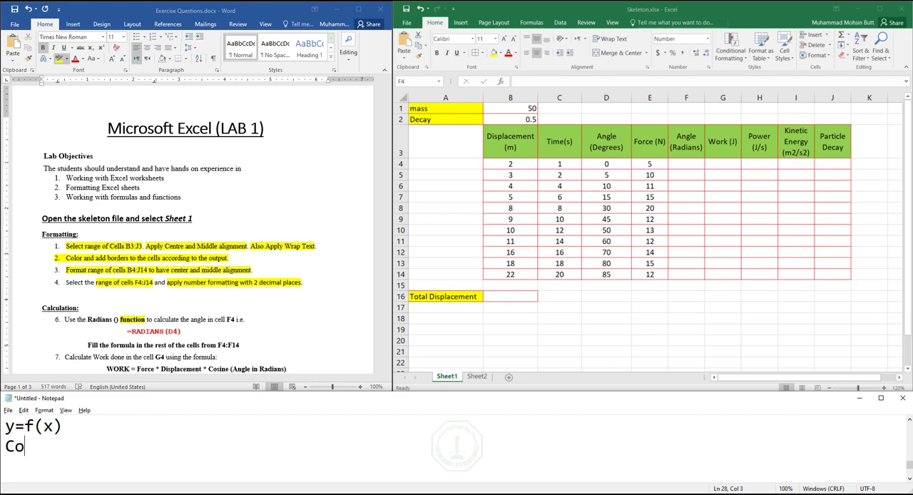
type("s(input)")
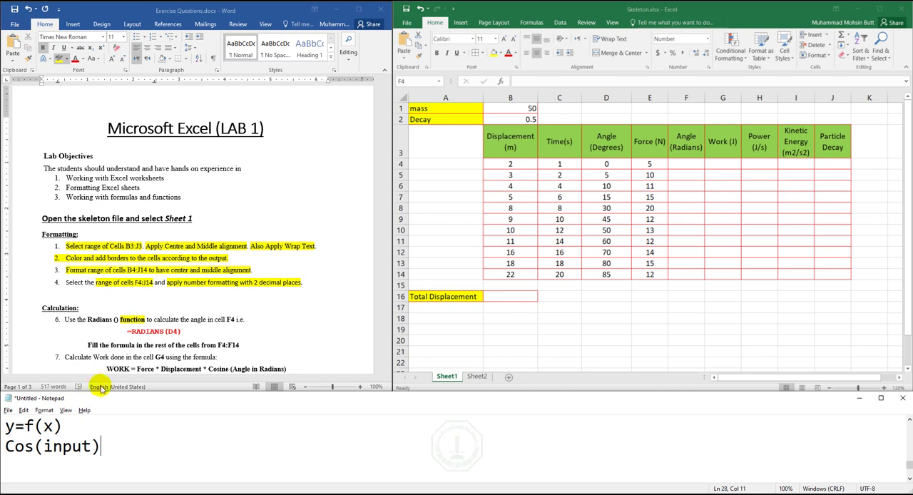
- Highlight "RADIANS" in the task 6 formula in Word, and in Excel enter =RADIANS(D4) in cell F4
left_click(150, 332)
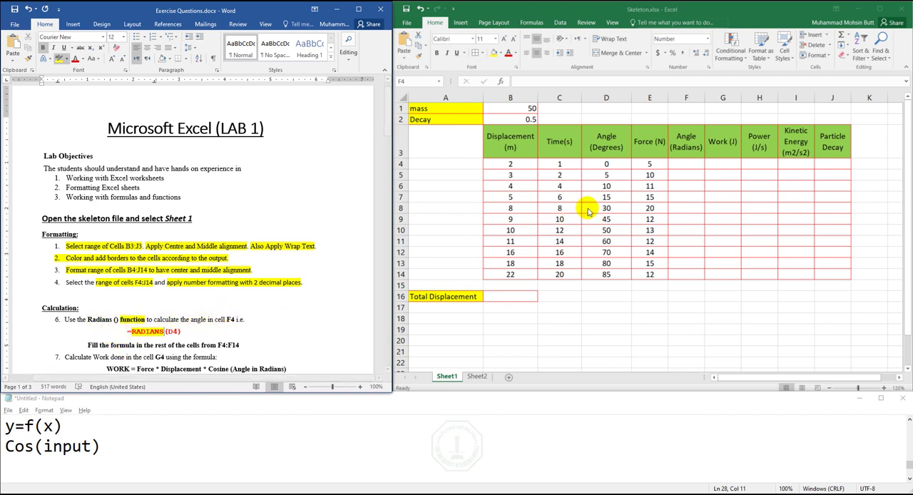
left_click(678, 164)
double_click(679, 164)
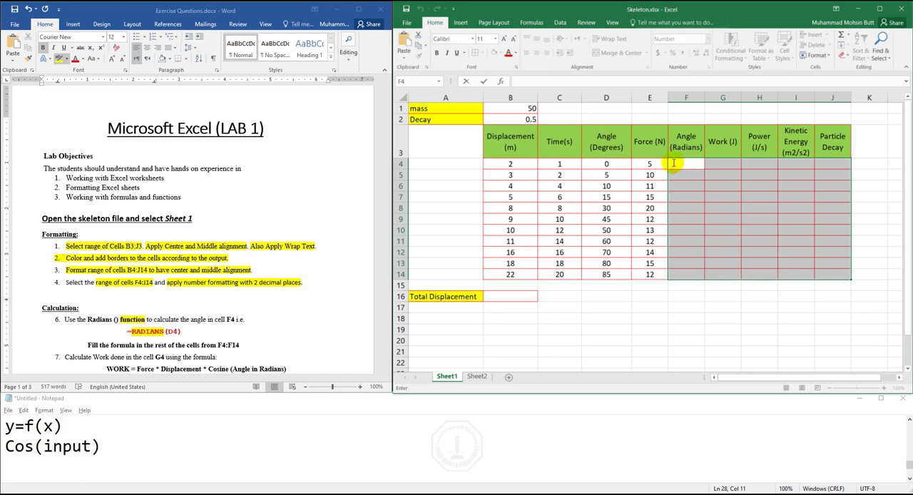
left_click(618, 237)
left_click(680, 168)
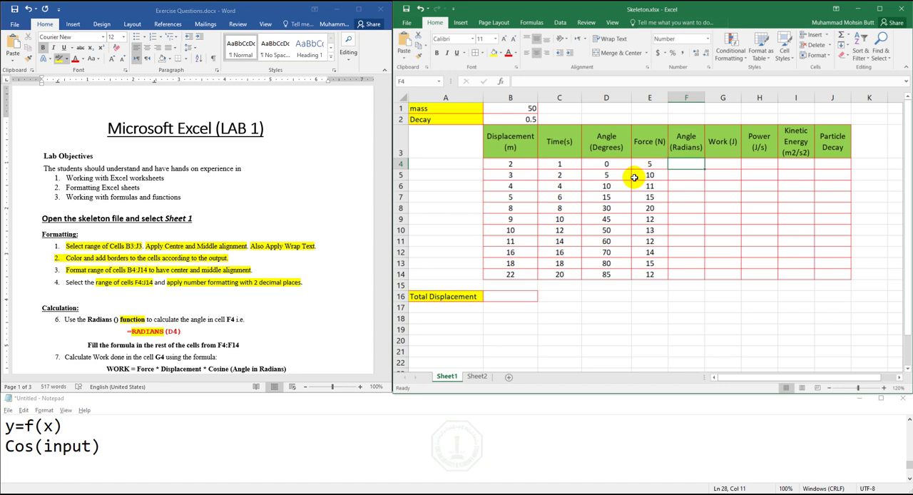
type("=")
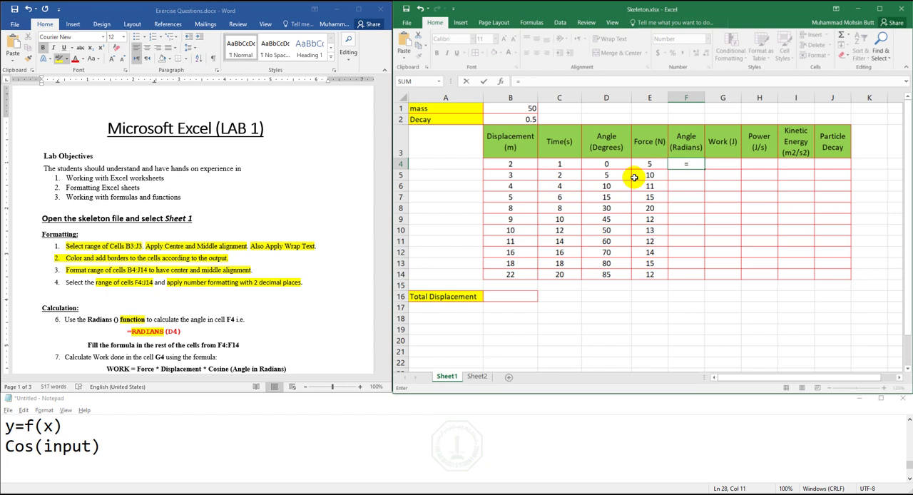
type("RADIANS")
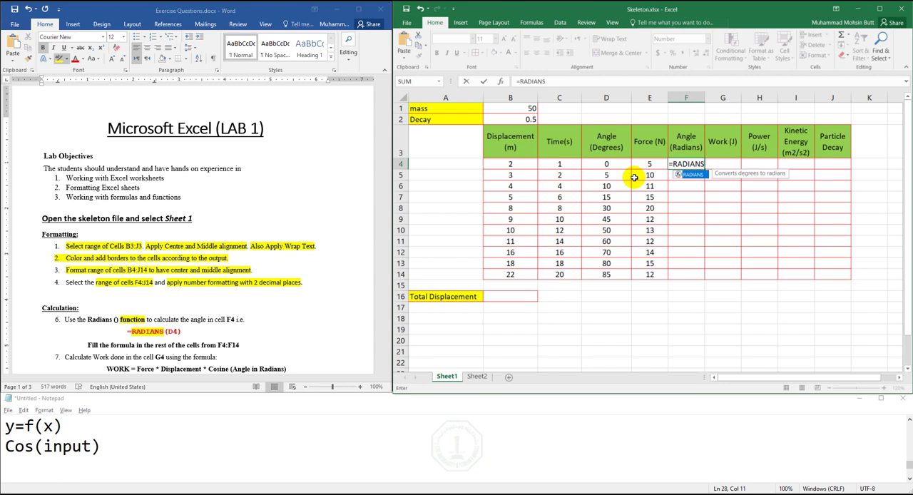
type("(")
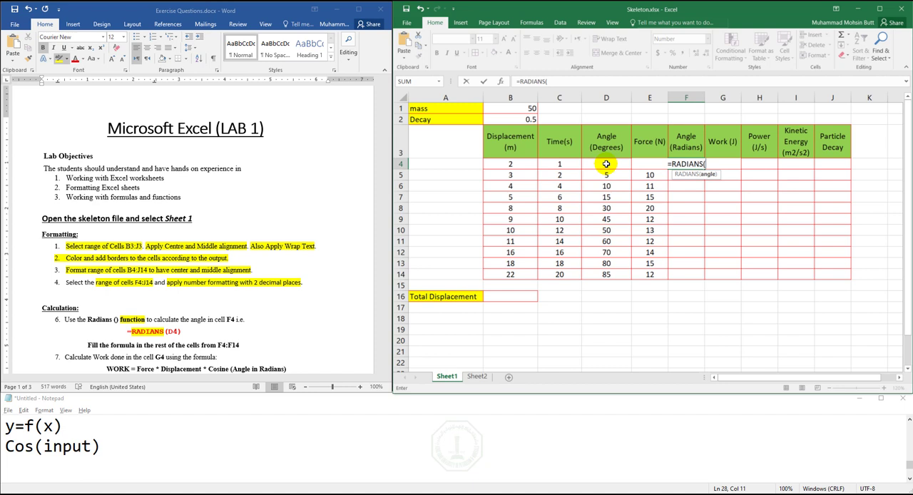
left_click(606, 164)
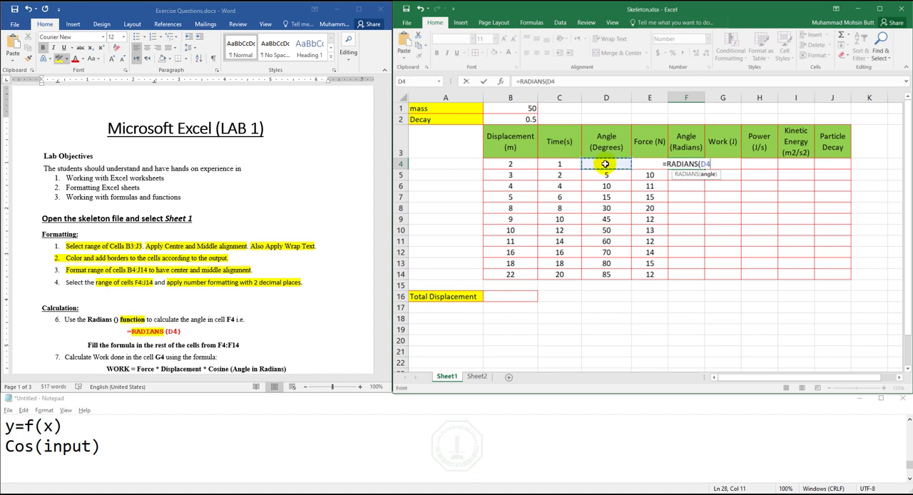
type(")")
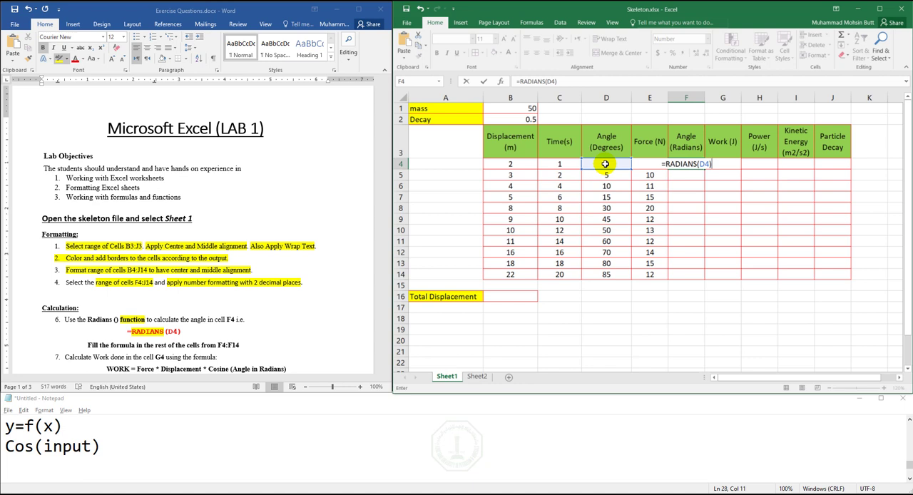
key("Return")
key("Up")
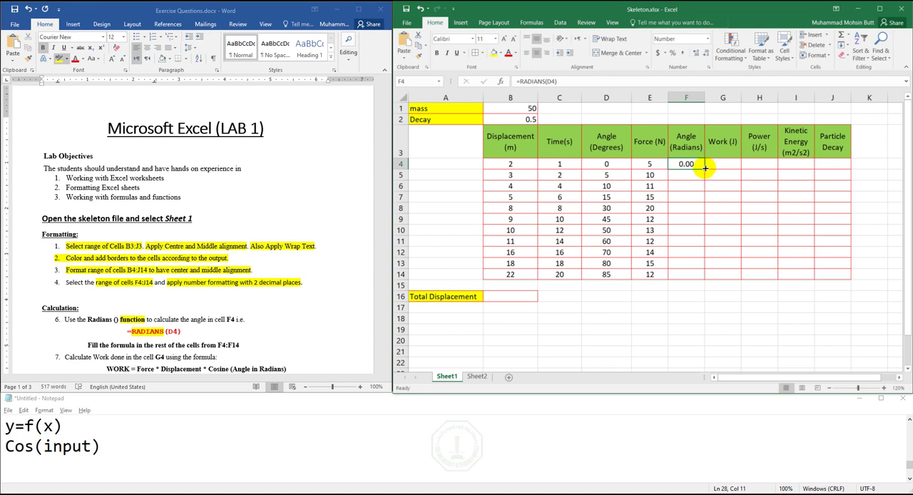
- Fill the RADIANS formula from F4 down to F14 and check the copied formula in F8
left_click_drag(705, 168, 702, 279)
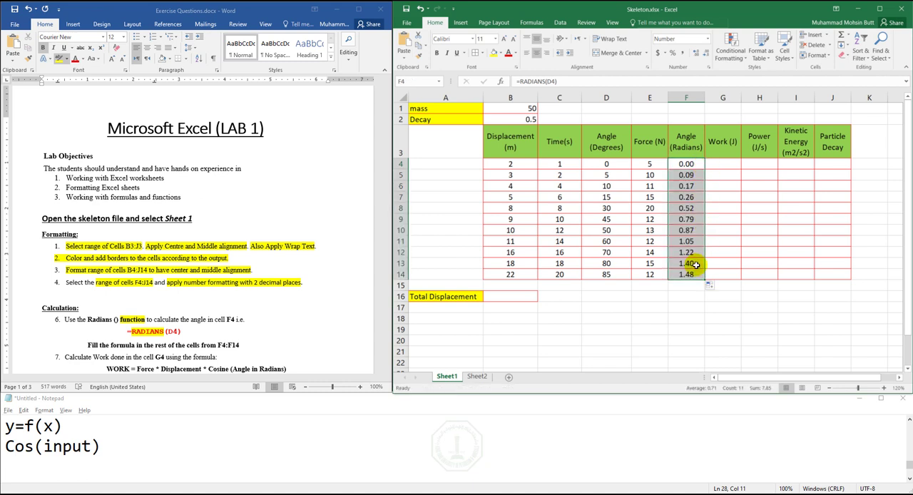
left_click(687, 208)
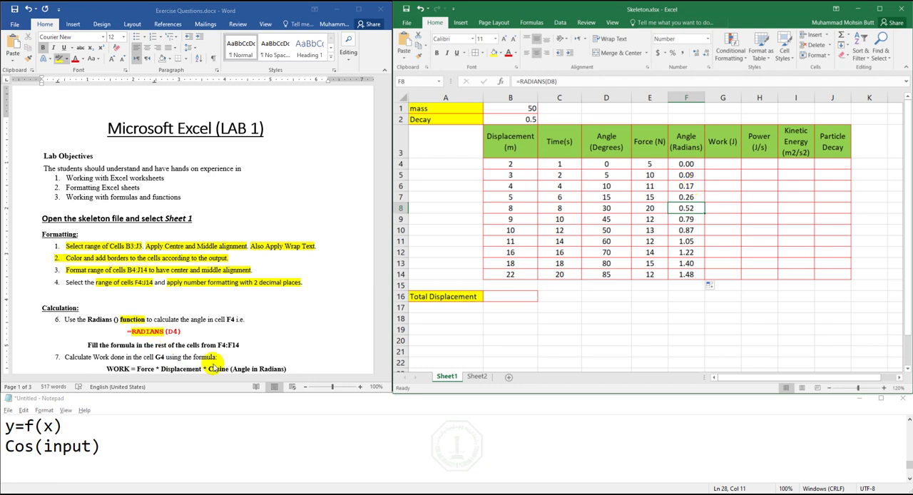
- In Word task 7, highlight in yellow the formula =E4*B4*COS(F4) and the instruction to fill G4:G14
left_click(245, 369)
scroll(271, 357, "down", 2)
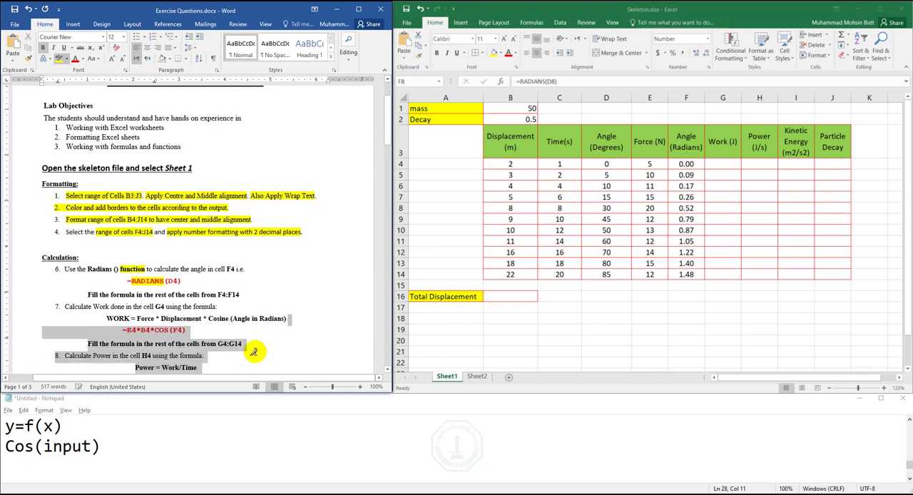
left_click(388, 80)
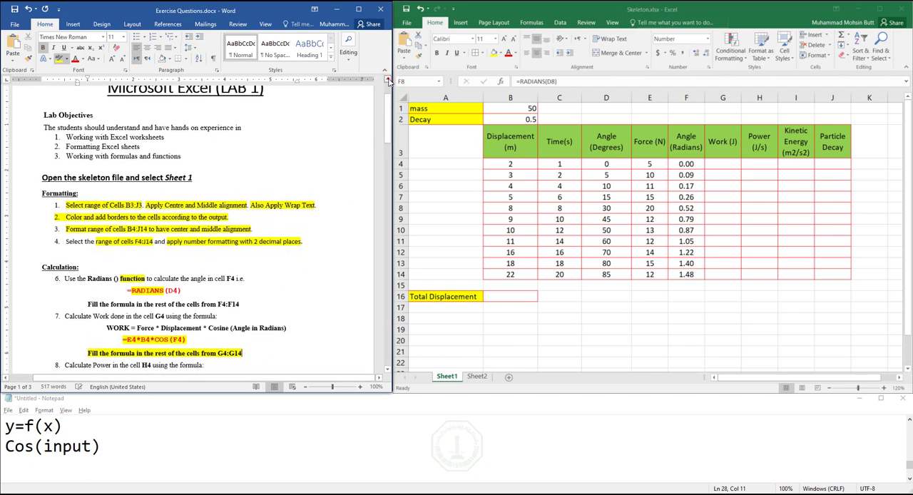
- Zoom the Word document to 160% and highlight the line "WORK = Force * Displacement * Cosine (Angle in Radians)" in yellow
left_click(360, 387)
left_click(359, 387)
left_click(360, 386)
left_click(360, 387)
left_click(360, 387)
left_click(360, 387)
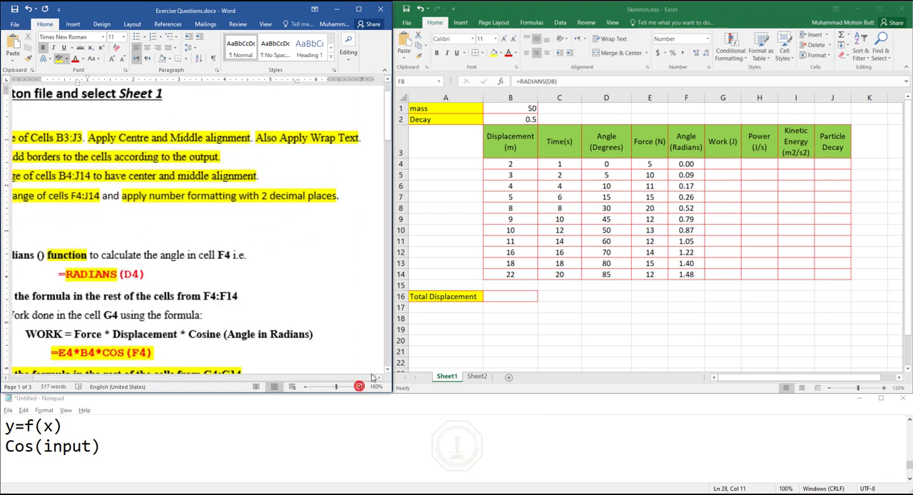
left_click_drag(276, 379, 267, 379)
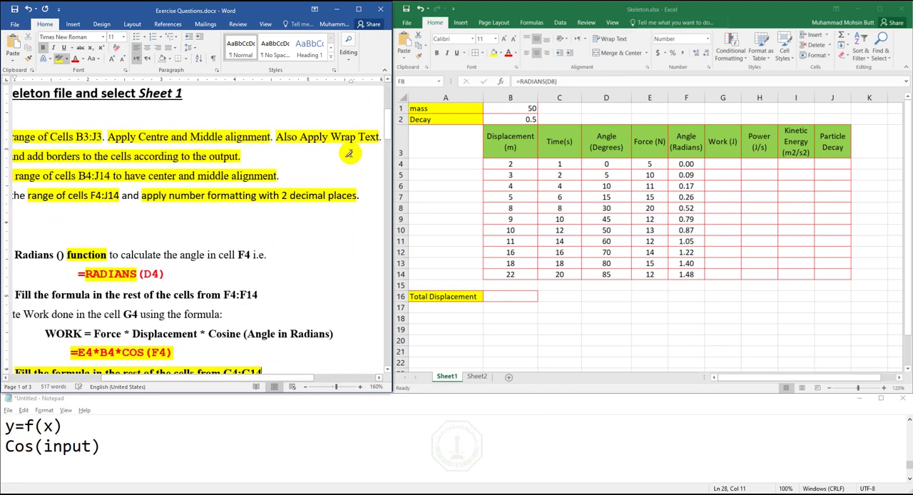
left_click(387, 80)
left_click(387, 81)
left_click(388, 80)
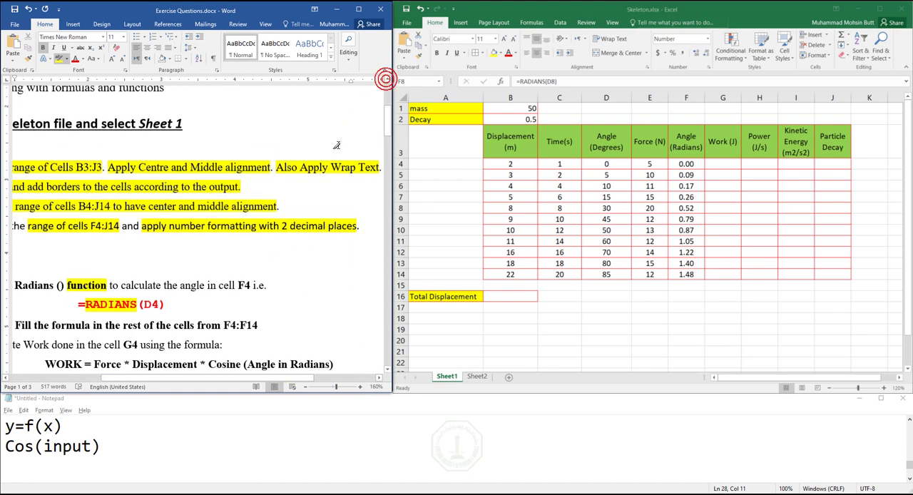
left_click_drag(49, 362, 334, 364)
left_click_drag(185, 379, 173, 379)
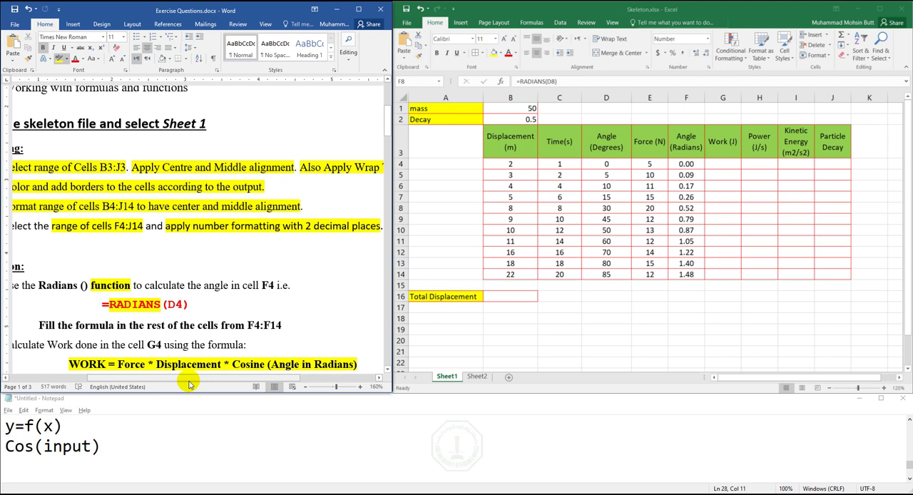
- Switch to the Notepad notes, insert blank lines beneath Cos(input), and place the cursor on empty line 30
left_click(157, 438)
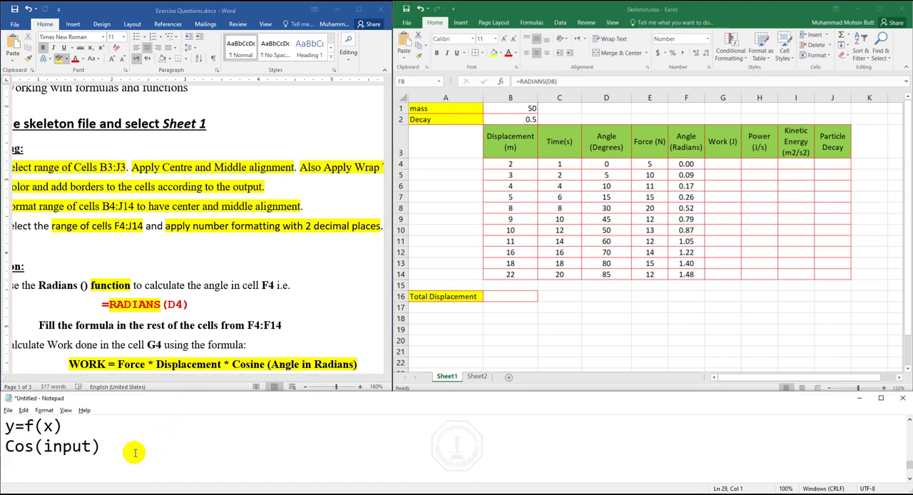
key("Return")
key("Return")
key("Return")
key("Return")
key("Up")
key("Up")
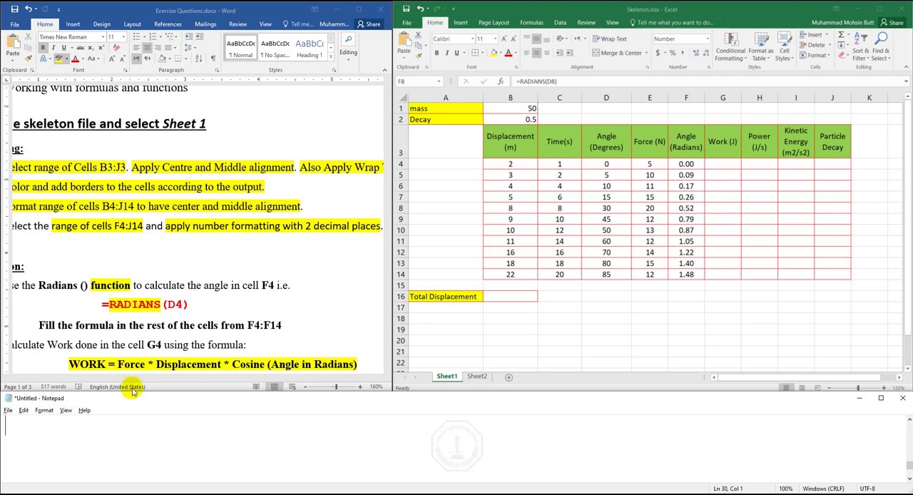
- Back in Word, remove the yellow highlight from "Force", "Displacement" and "Angle in Radians" in the WORK formula
left_click(129, 368)
double_click(128, 365)
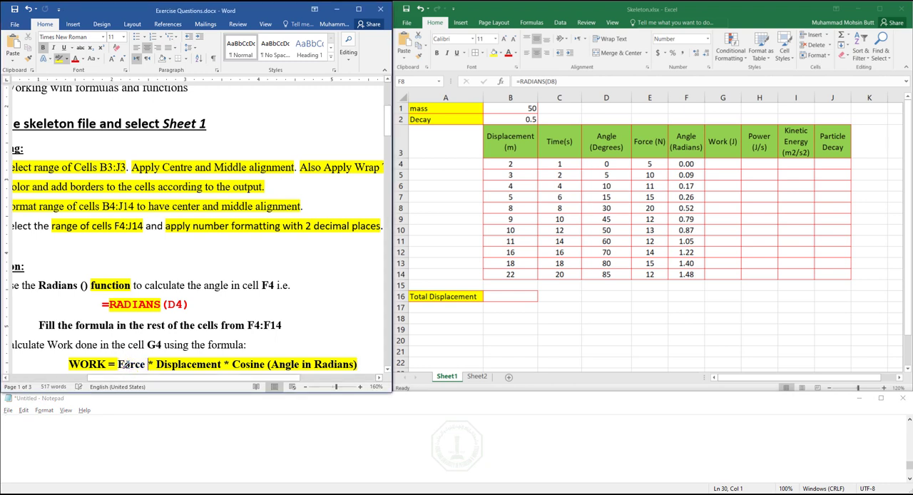
double_click(184, 363)
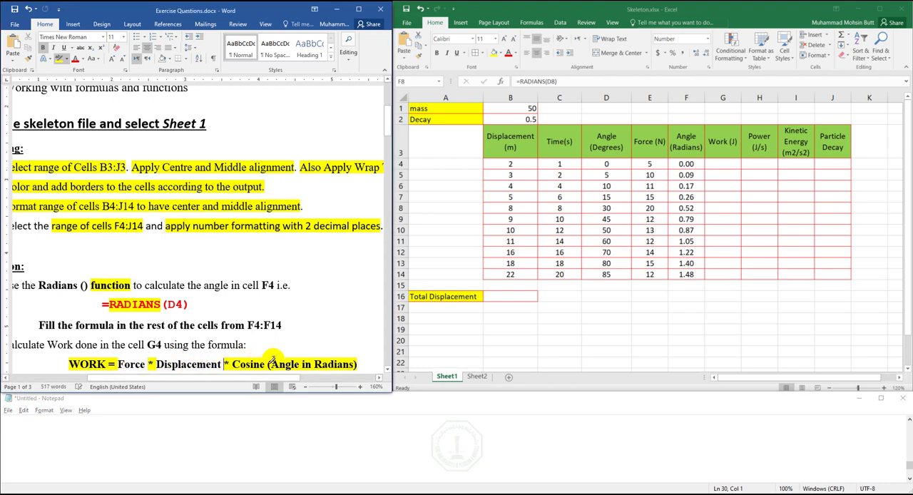
left_click_drag(270, 364, 354, 365)
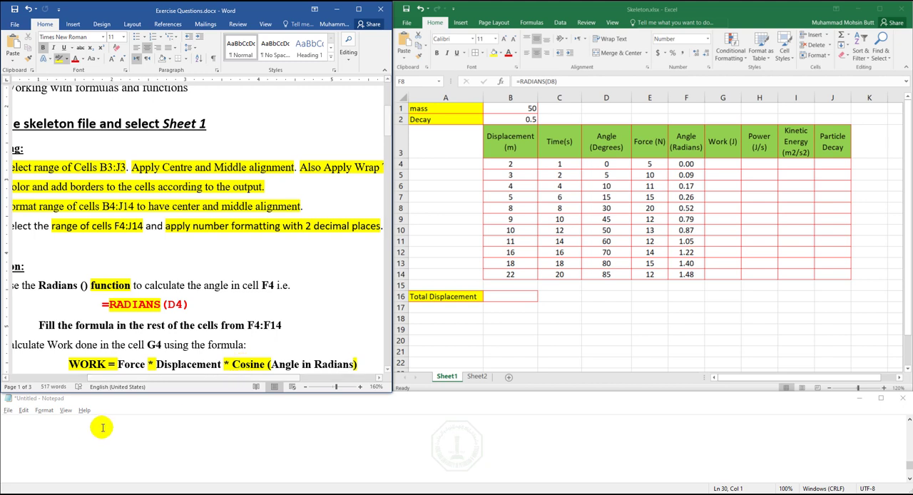
- Write the line "Force = E4" in the Notepad notes, locating the first Force value's cell in Excel
left_click(52, 424)
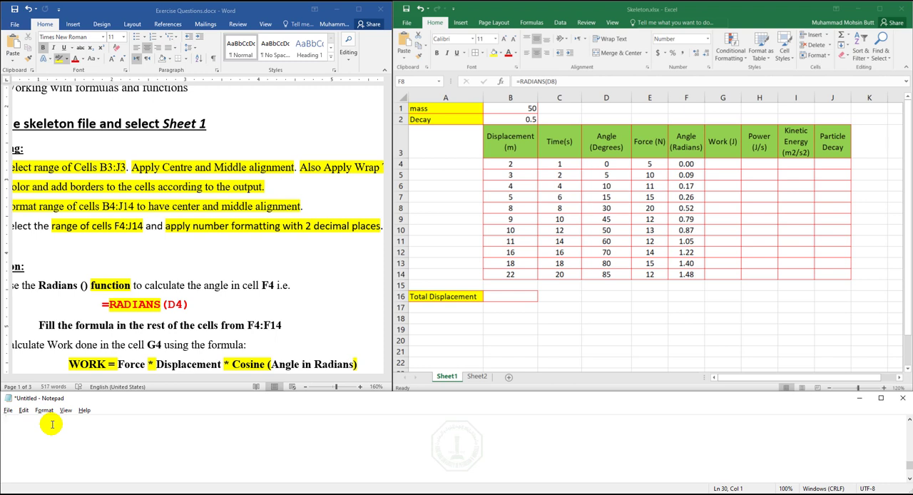
type("Force")
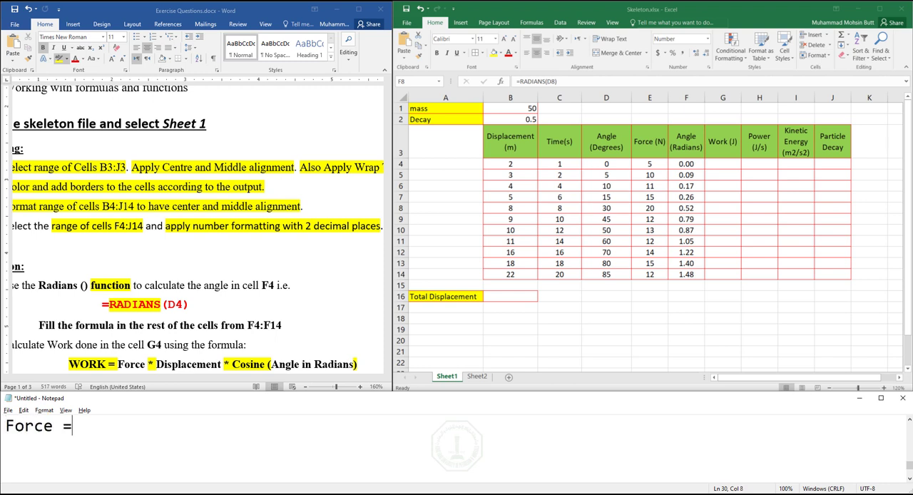
type(" =")
left_click(722, 160)
left_click(722, 163)
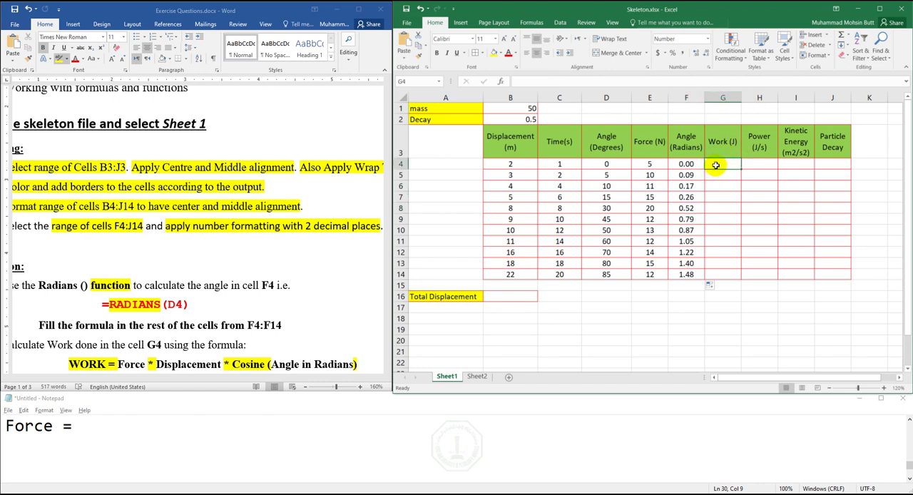
left_click(649, 164)
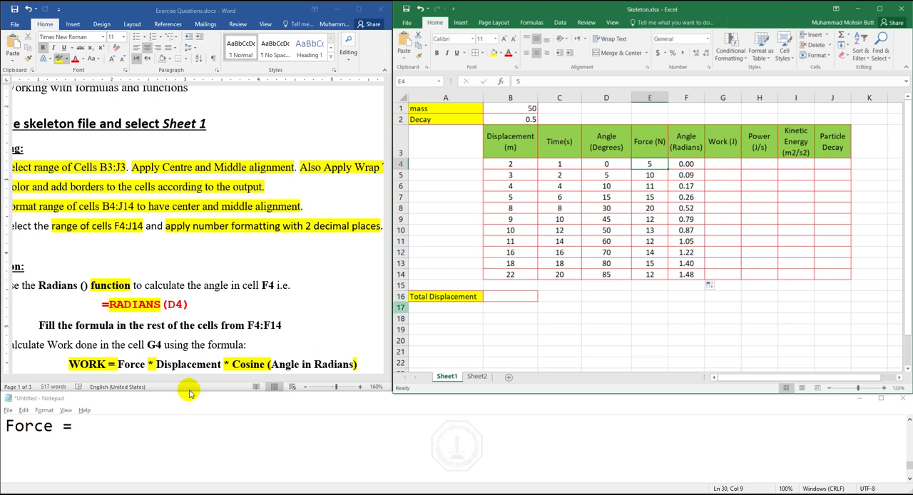
left_click(108, 428)
type("E4 ")
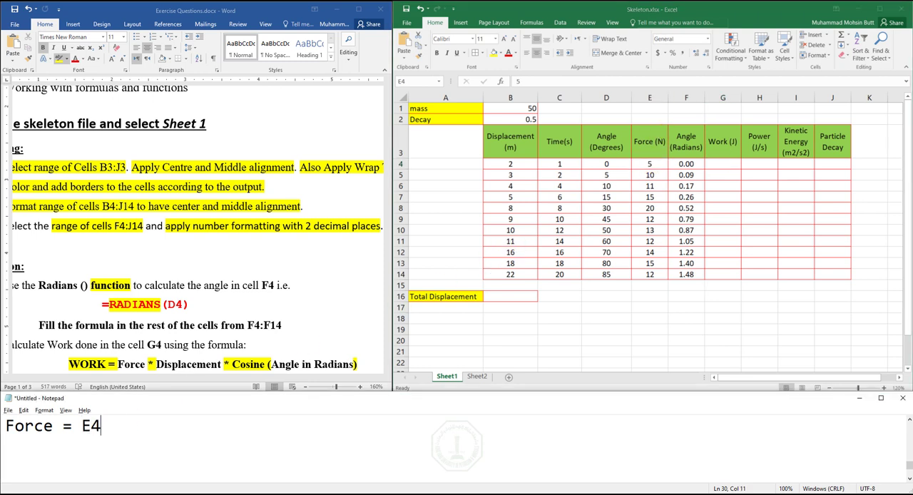
type("Displacement =")
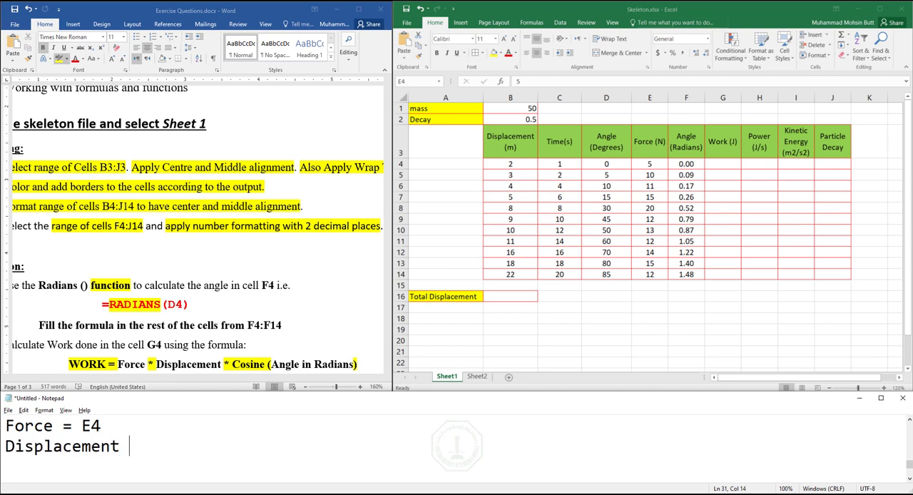
- Add the line "Displacement = B4" to the notes, locating the first Displacement value's cell in Excel
left_click(519, 165)
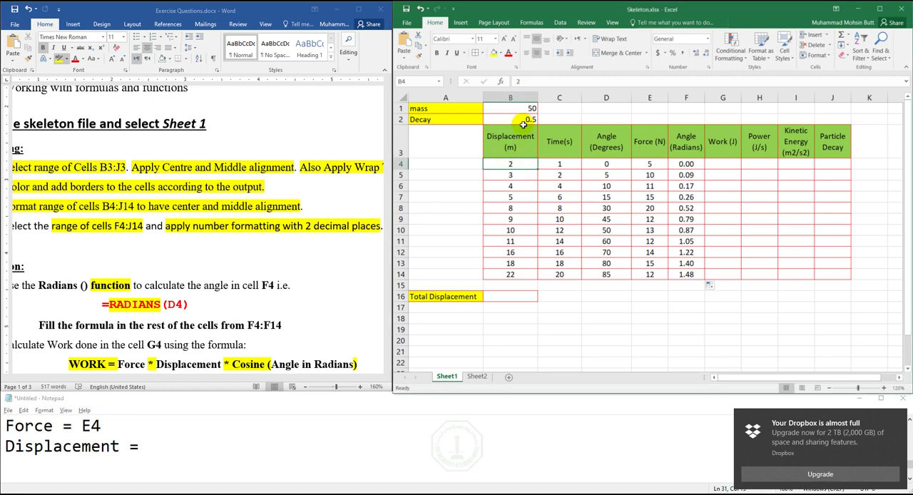
left_click(148, 445)
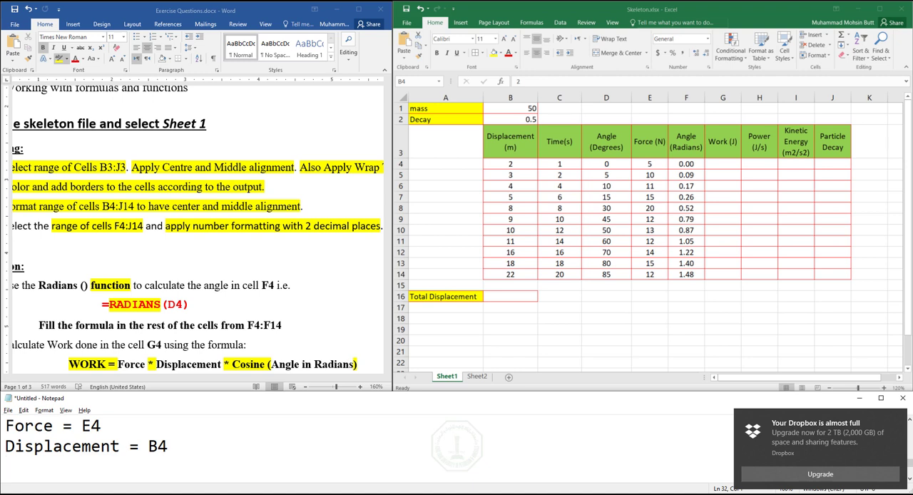
- Start a line reading "Angle in Radians=" beneath the Displacement line in the notes
type("Angle in R")
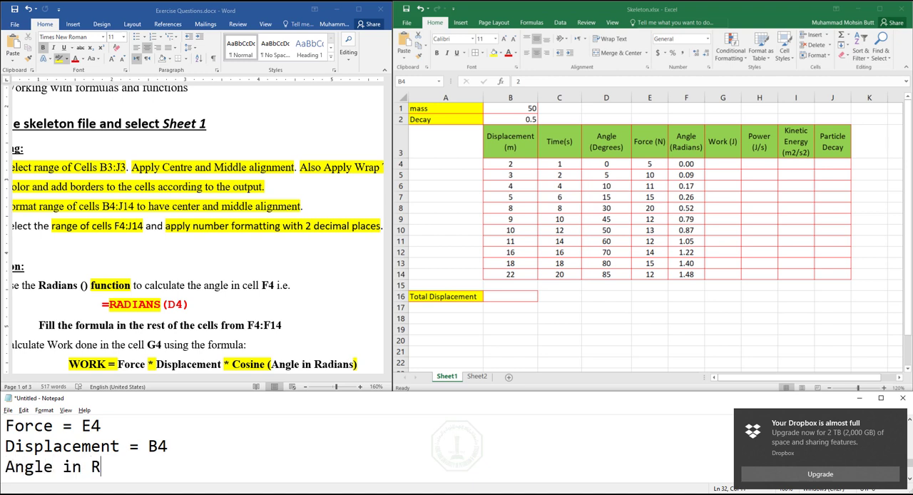
type("adia")
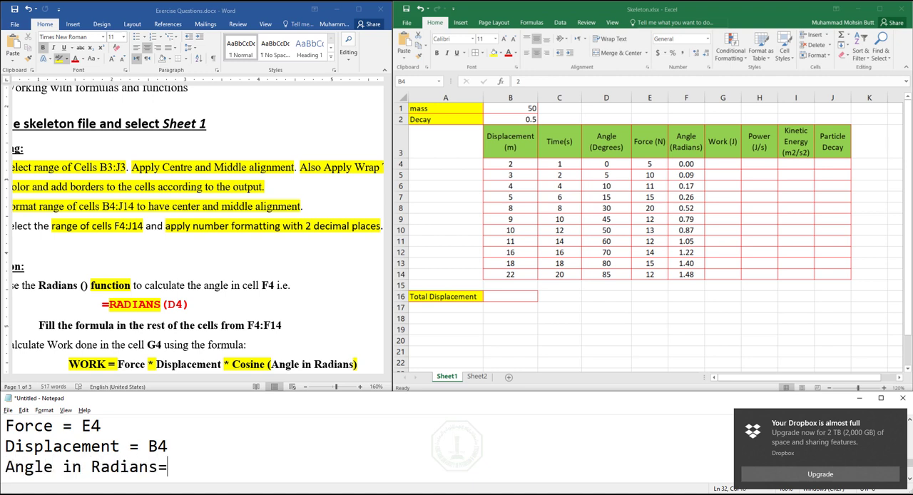
type("ns=")
- Complete the "Angle in Radians=" line in the notes with F4, locating the first Angle (Radians) value's cell in Excel
left_click(692, 164)
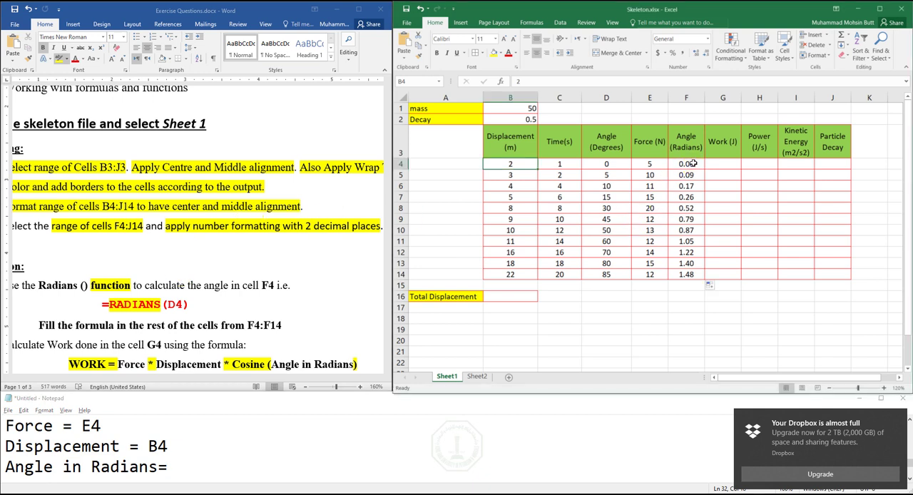
left_click(691, 163)
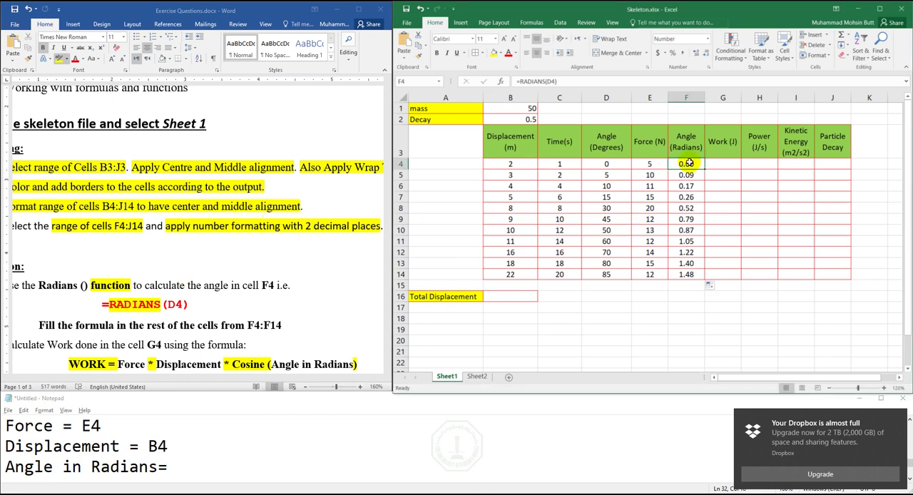
double_click(687, 163)
type("F4z")
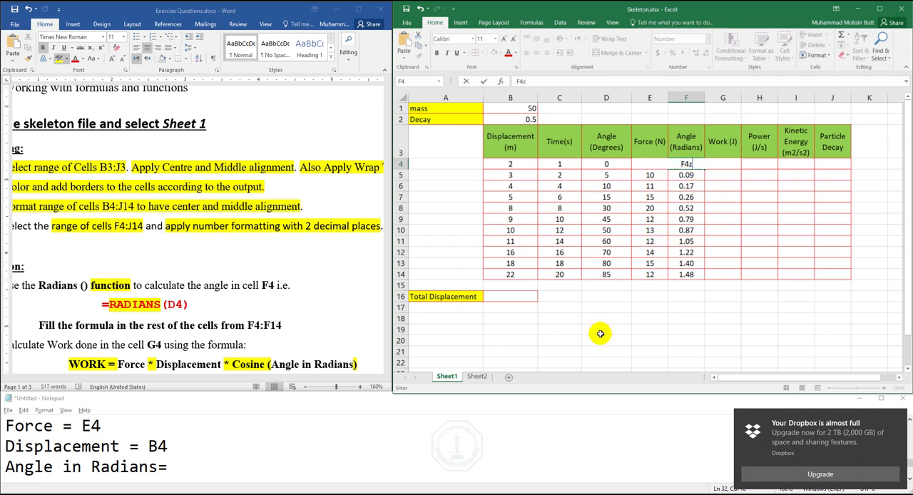
key("Escape")
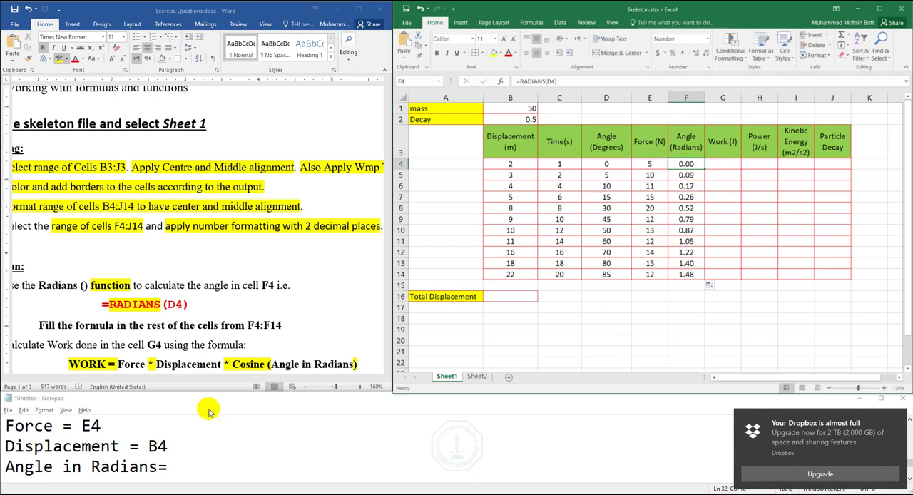
left_click(190, 468)
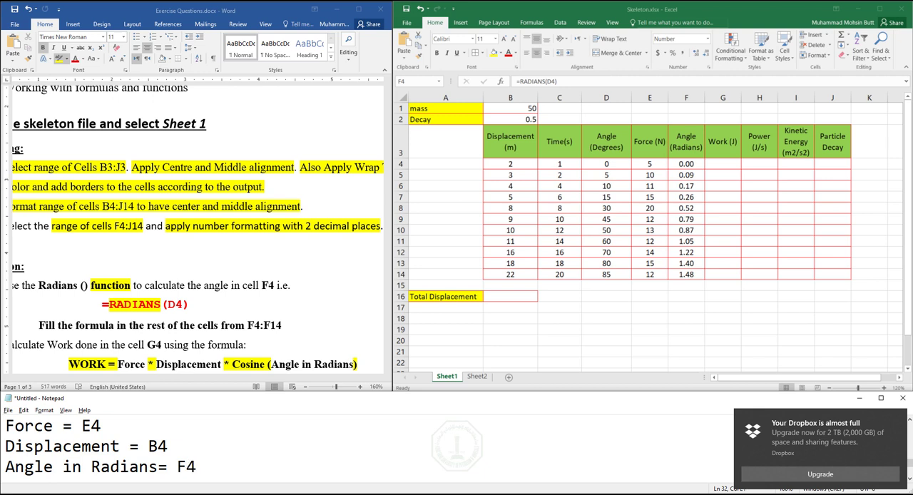
- Write the formula =E4*B4*COS(F4) in the notes, on the same line as the Force entry
key("Up")
left_click(897, 416)
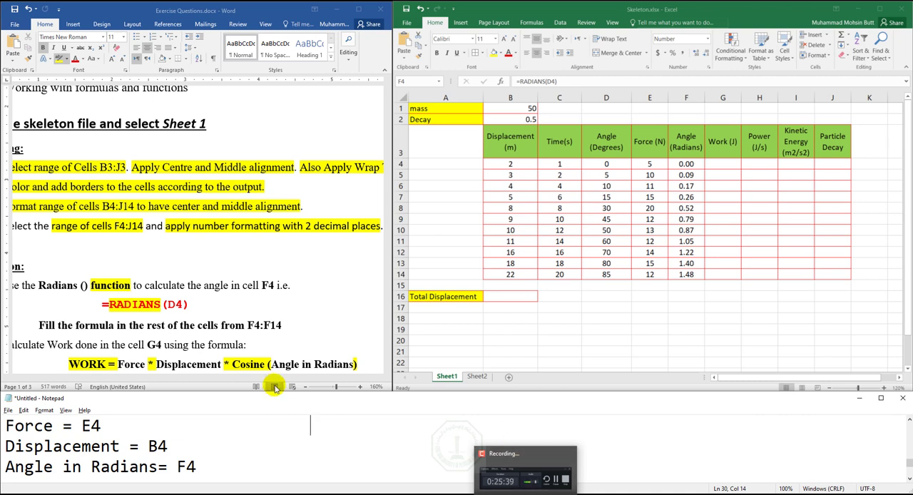
type("=")
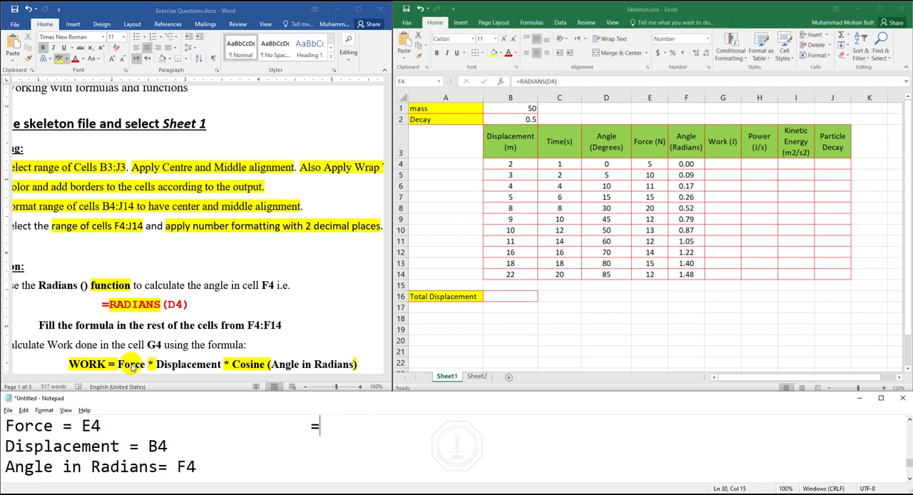
type("E")
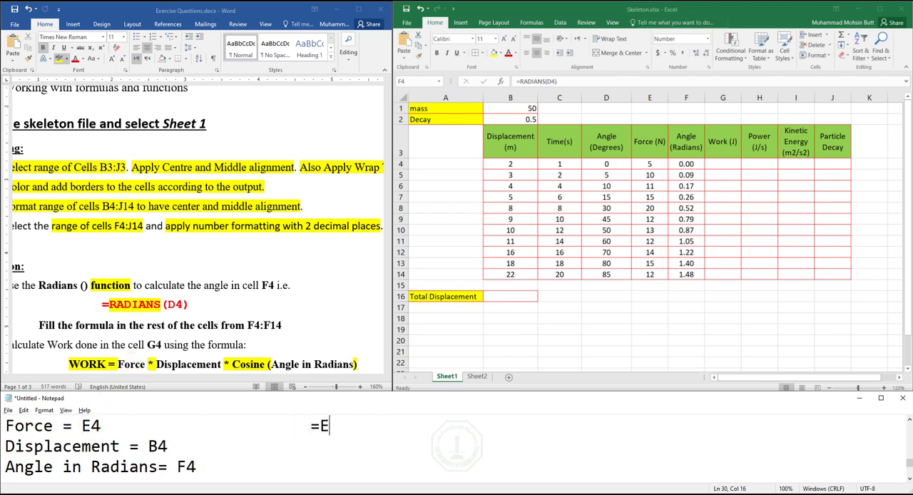
type("4")
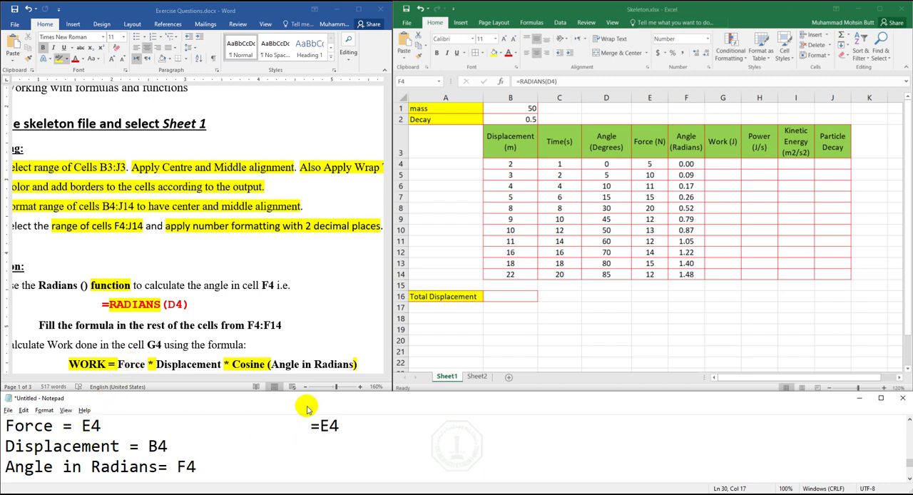
type("*")
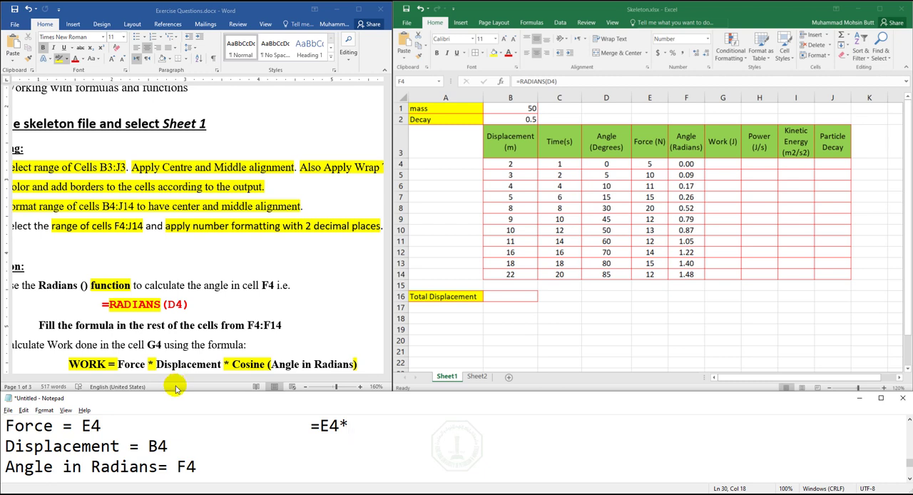
type("B4")
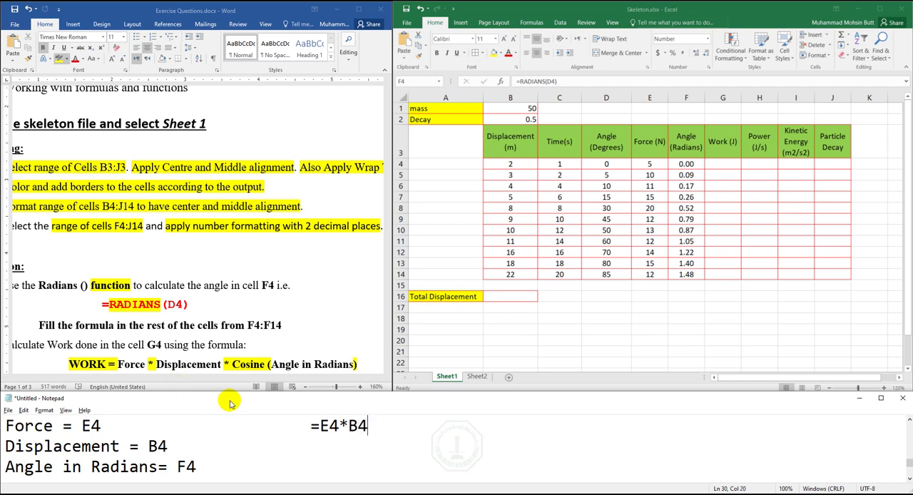
type("*COS(")
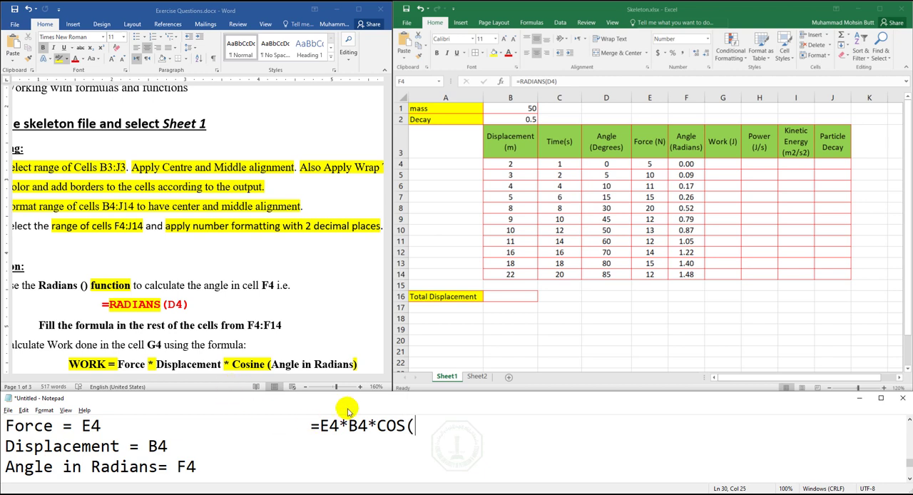
left_click_drag(413, 425, 406, 425)
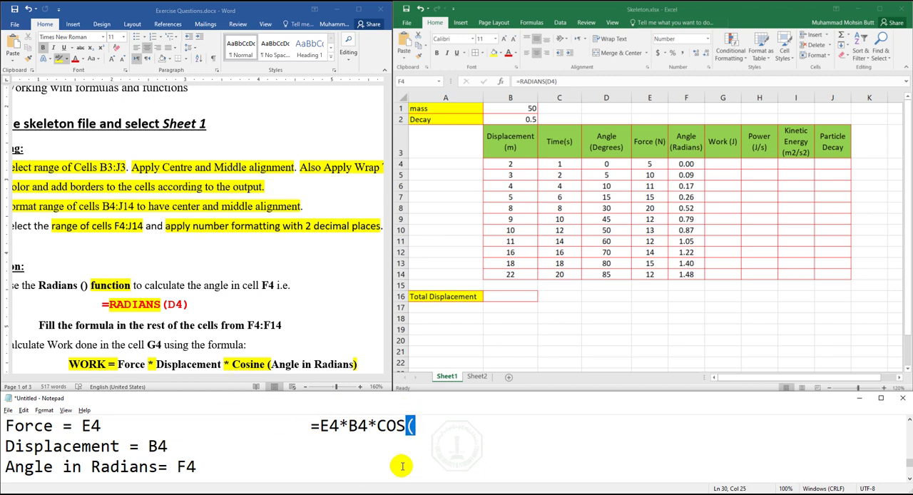
left_click(412, 427)
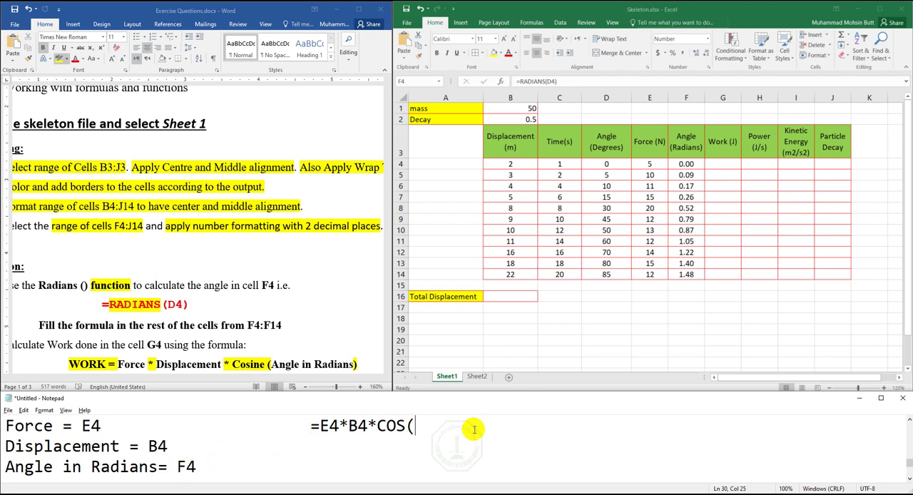
type("F4")
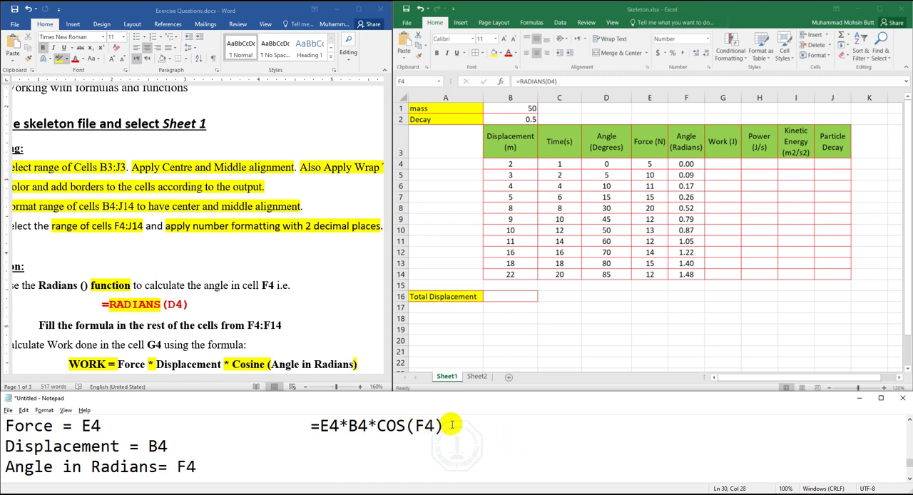
- Copy the noted =E4*B4*COS(F4) formula into cell G4 in Excel and fill it down through G14
left_click_drag(445, 426, 308, 423)
key("ctrl+c")
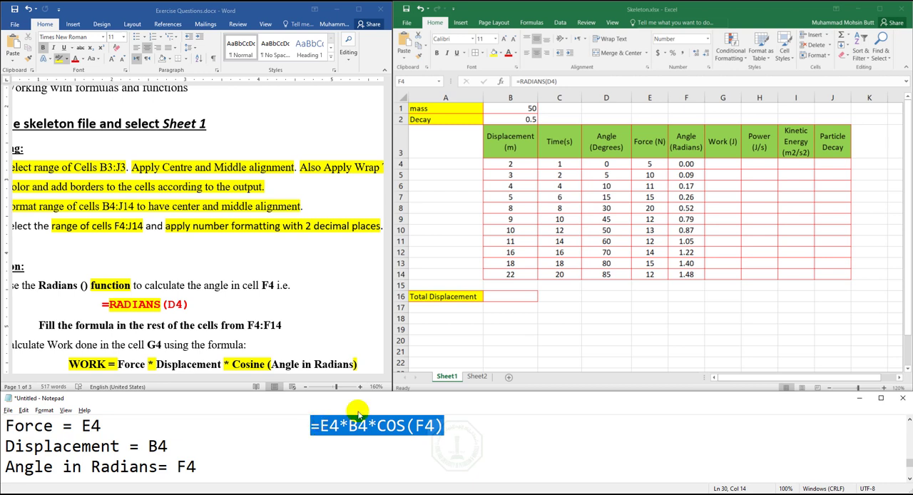
left_click(725, 168)
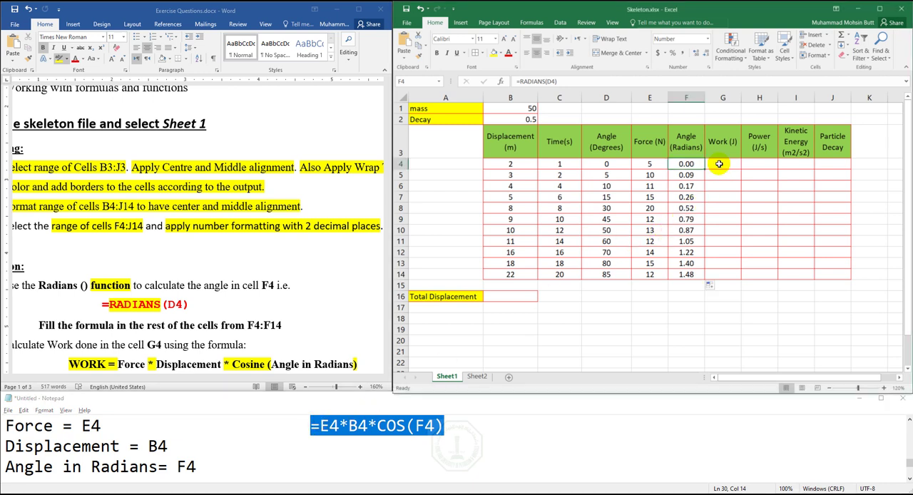
left_click(725, 168)
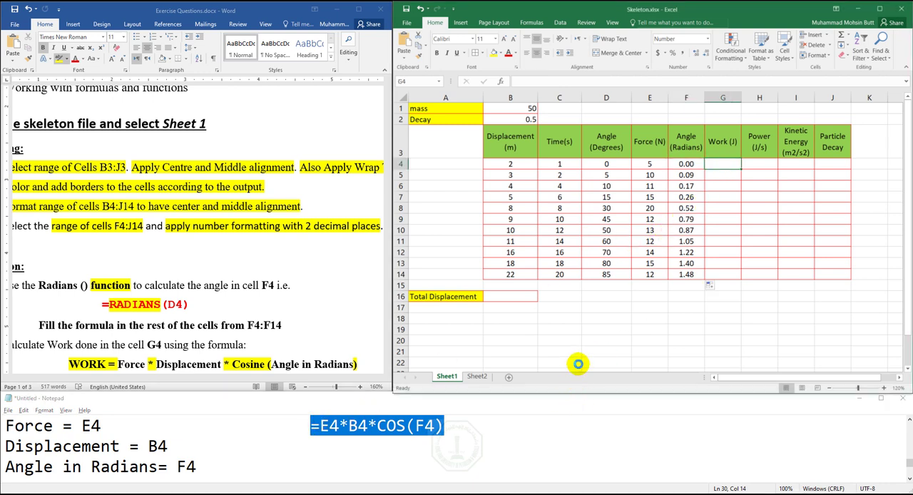
key("ctrl+v")
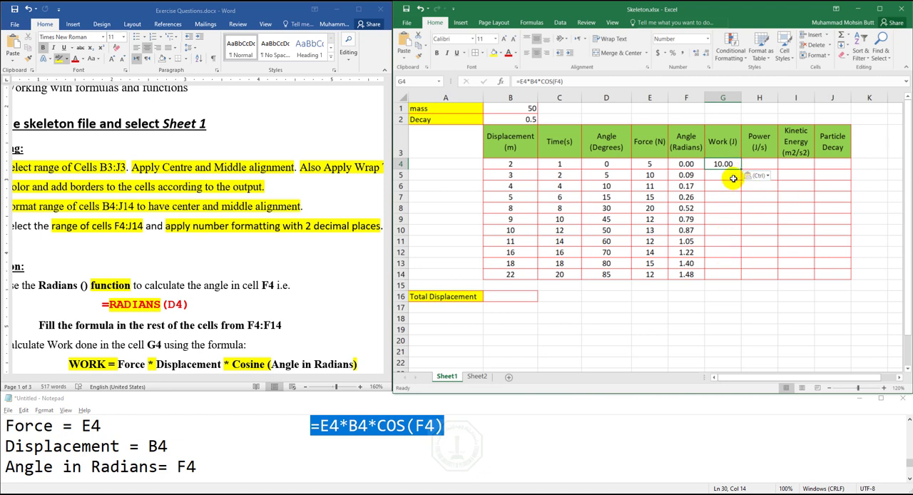
left_click_drag(742, 168, 741, 281)
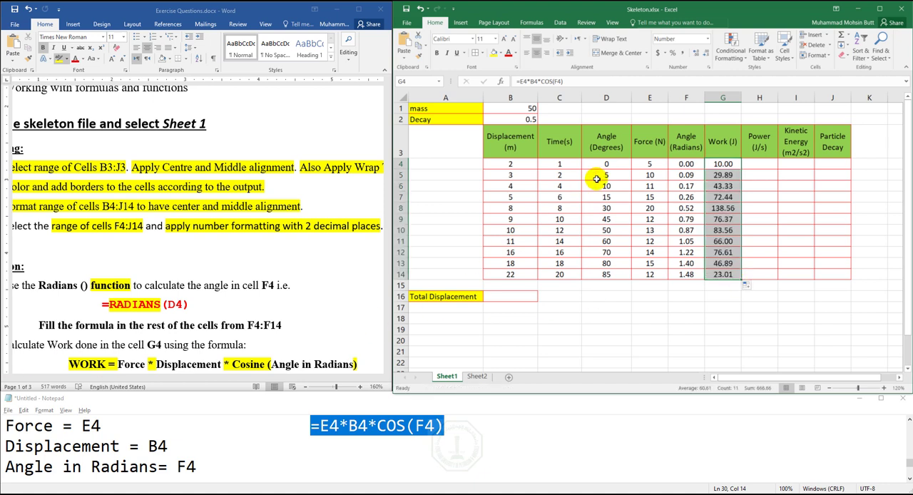
- In Word, remove the yellow highlight from the =E4*B4*COS(F4) line and highlight the entire WORK formula above it
left_click(761, 165)
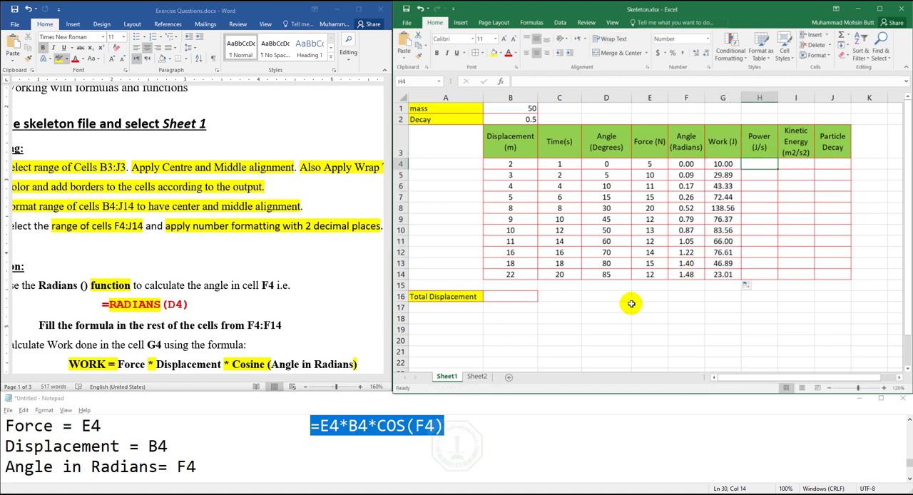
left_click(387, 371)
left_click(388, 371)
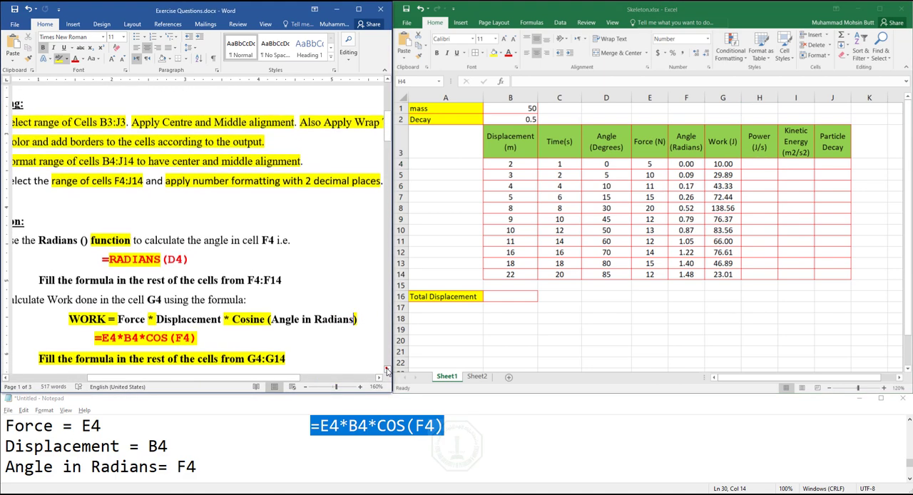
left_click(197, 329)
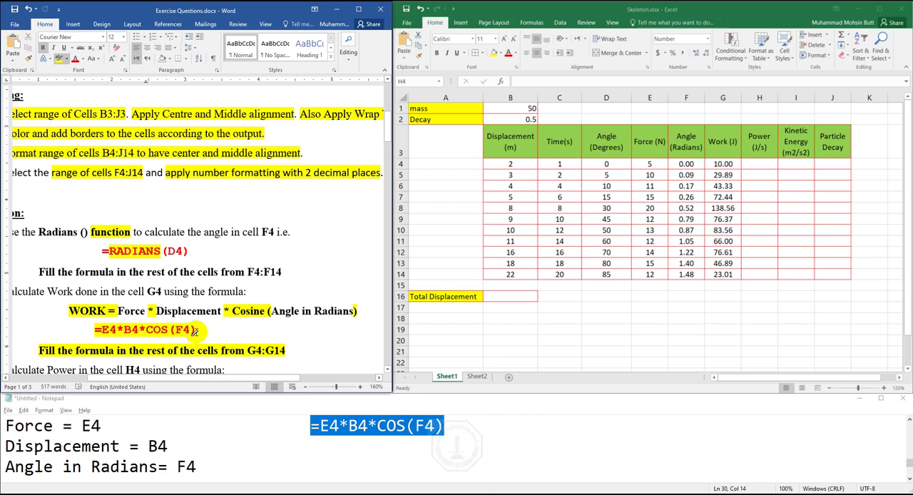
mouse_move(194, 330)
left_mouse_down()
mouse_move(93, 328)
mouse_move(165, 305)
mouse_move(357, 311)
left_mouse_up()
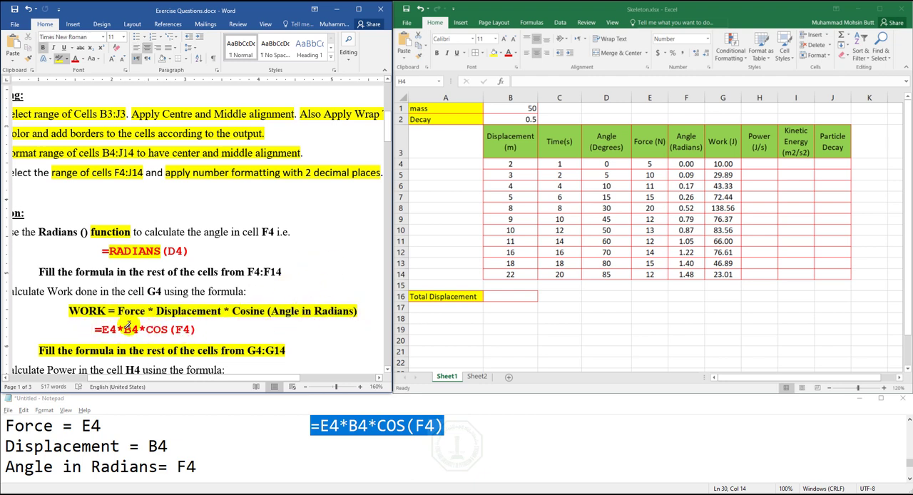
- Find the Power = Work/Time formula in Word and add blank lines beneath the Angle in Radians entry in the Notepad notes
scroll(380, 373, "down", 1)
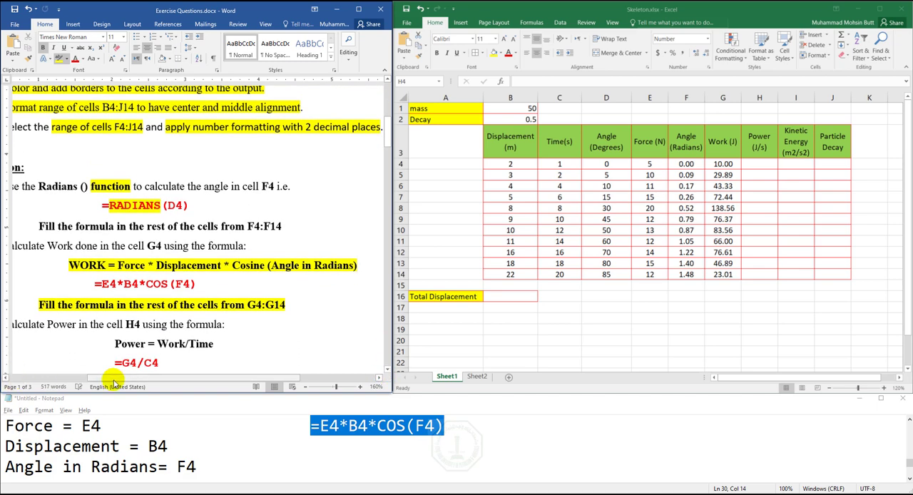
left_click_drag(112, 378, 99, 378)
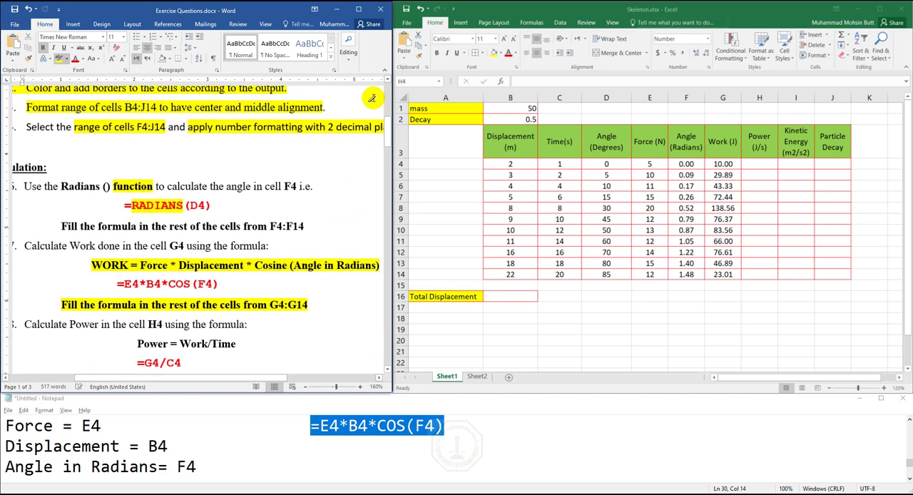
left_click(387, 79)
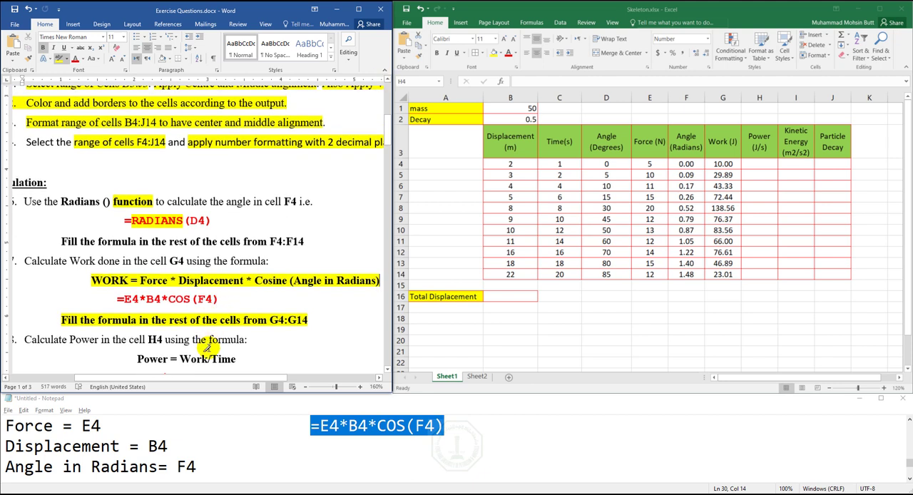
left_click(211, 468)
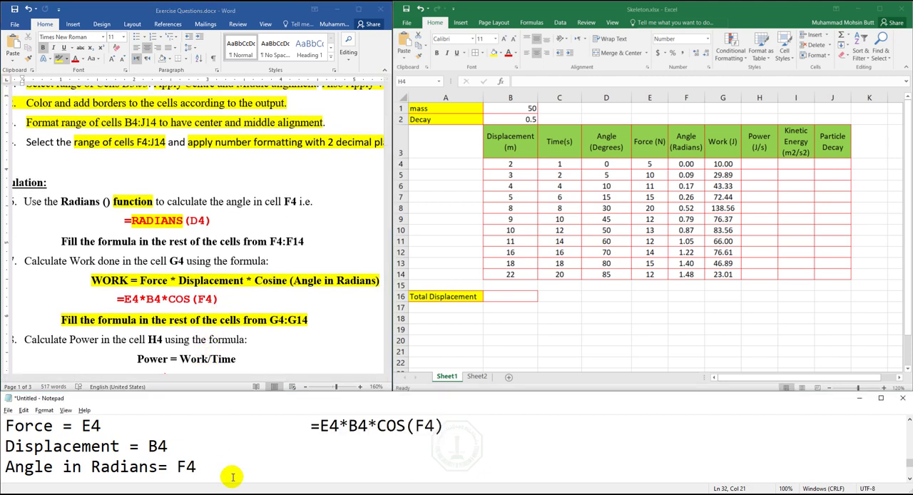
key("Return")
key("Return")
key("Return")
key("Up")
key("Up")
key("Up")
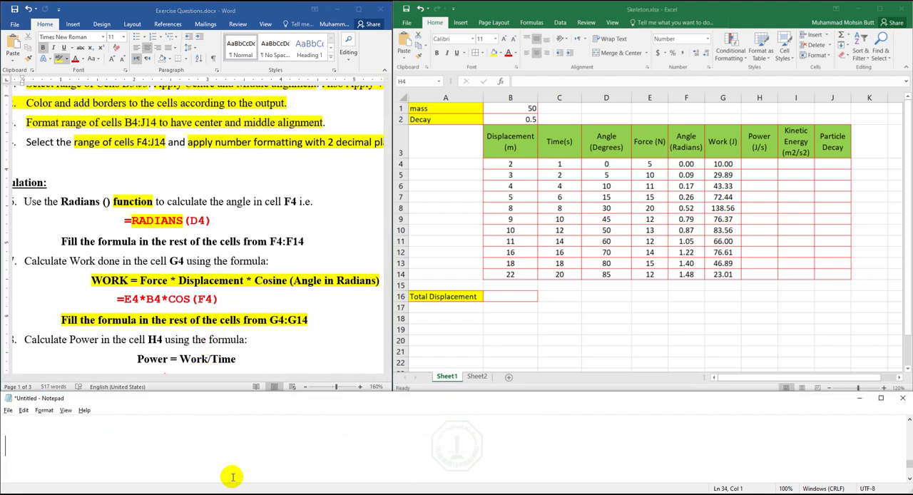
- Write the line "Work = G4" beneath the Angle in Radians entry, locating the first Work value's cell in Excel
type("Work =")
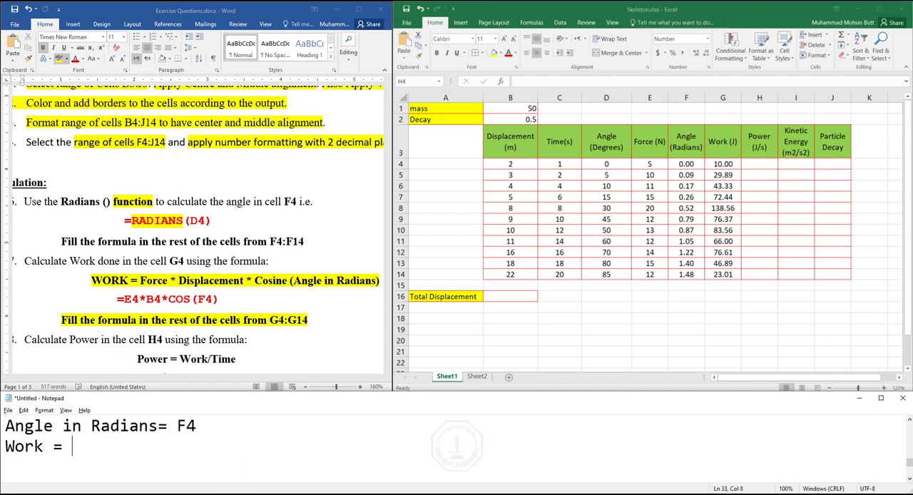
left_click(724, 164)
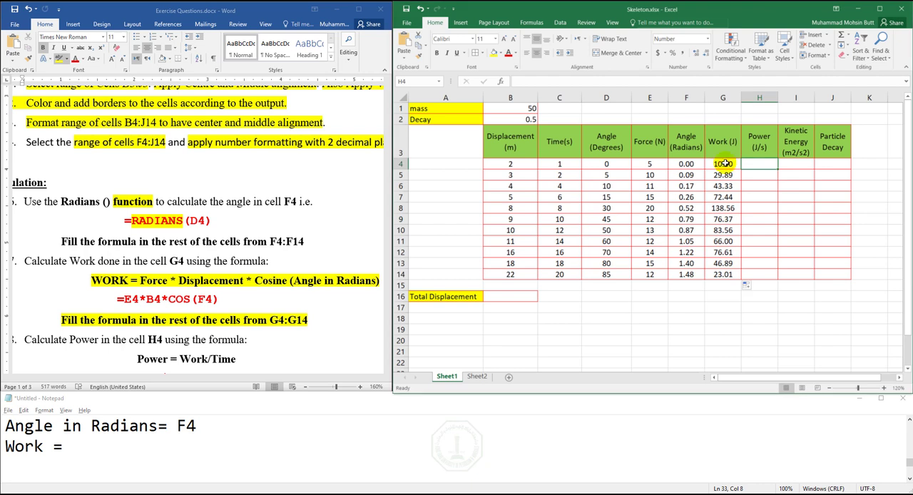
left_click(724, 164)
left_click(151, 443)
type("= ")
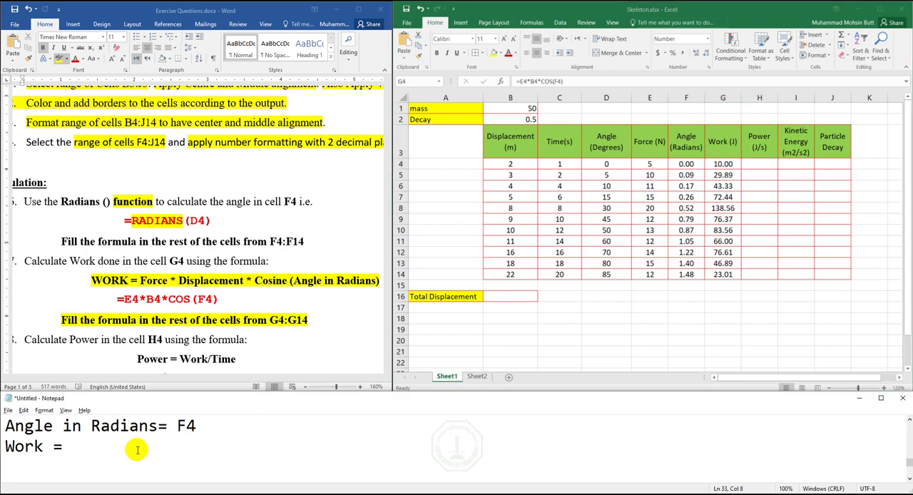
type("G4")
key("Return")
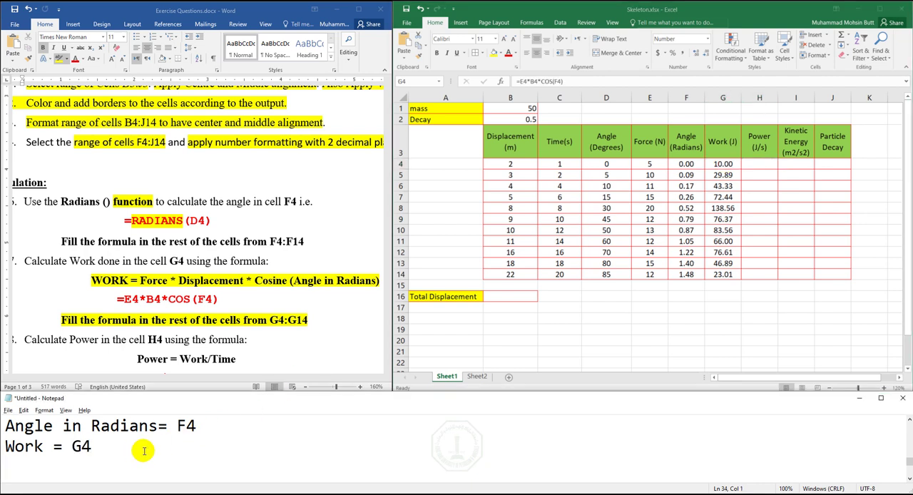
- Write the line "Time= C4" beneath the Work entry in the Notepad notes, locating the first Time value's cell in Excel
type("Time")
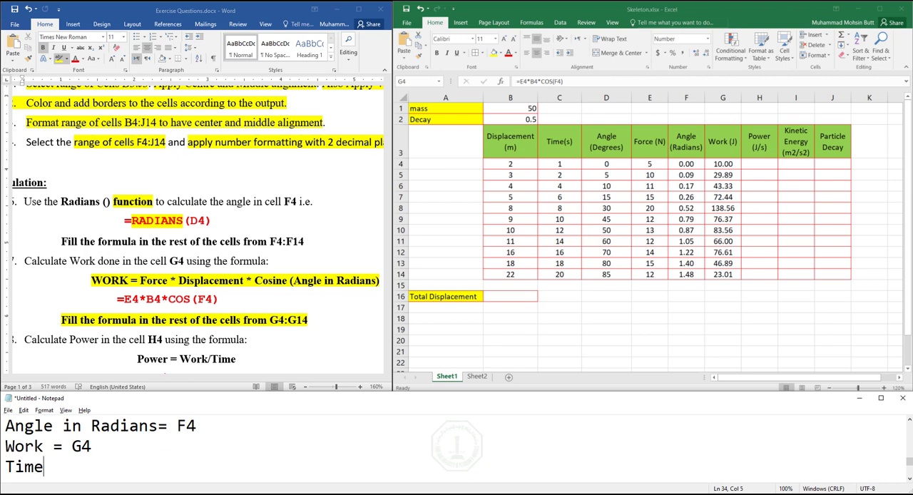
type("=")
left_click(564, 164)
left_click(111, 461)
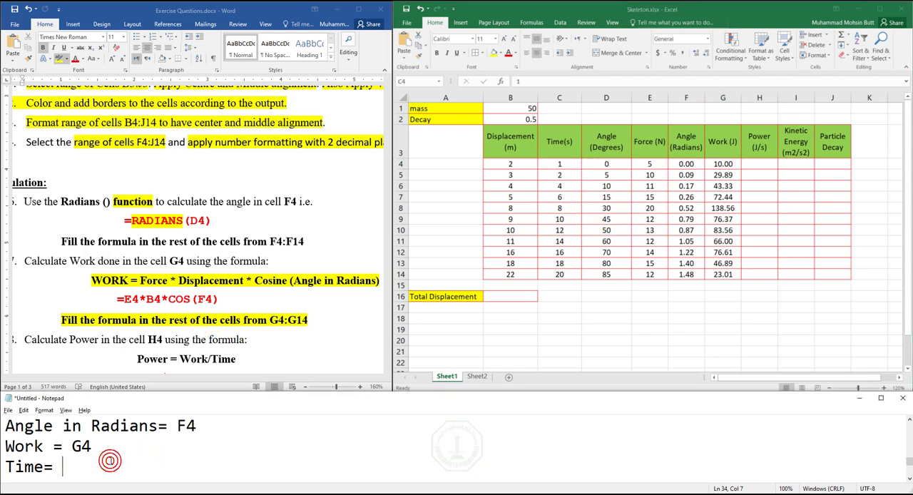
type("C4")
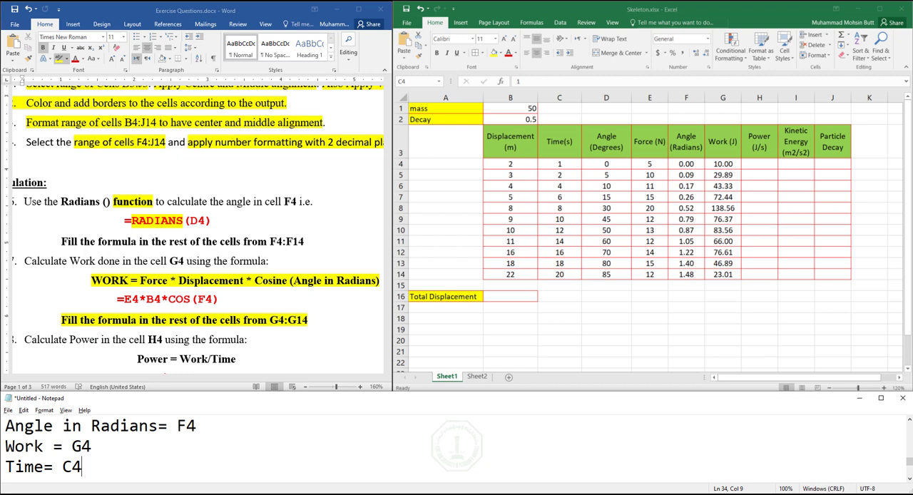
- Add the Power formula =G4/C4 on a new line beneath the Time entry in the notes
key("Return")
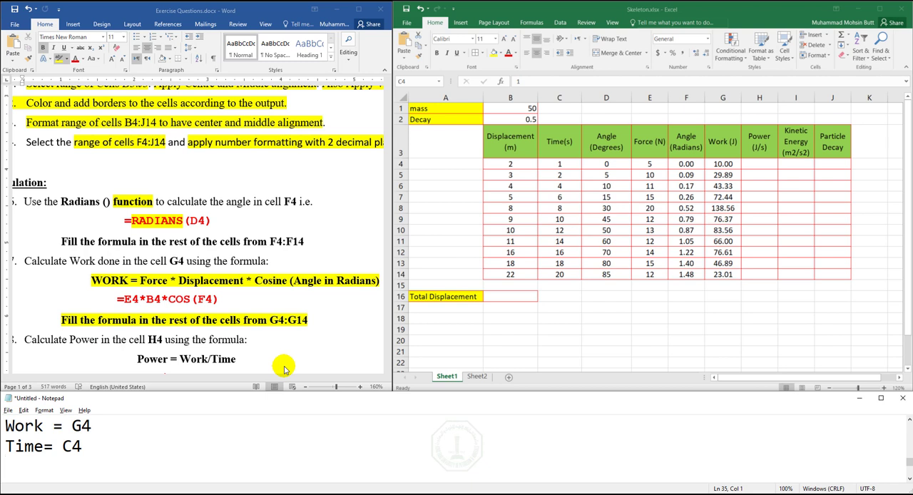
type("=G4/C4")
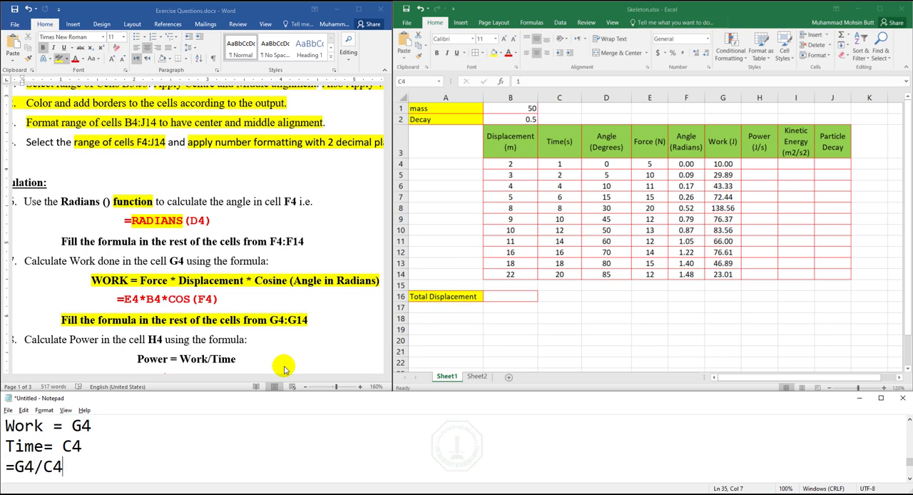
- Enter the formula =G4/C4 in the Power cell H4 in Excel and fill it down through H14
left_click(759, 161)
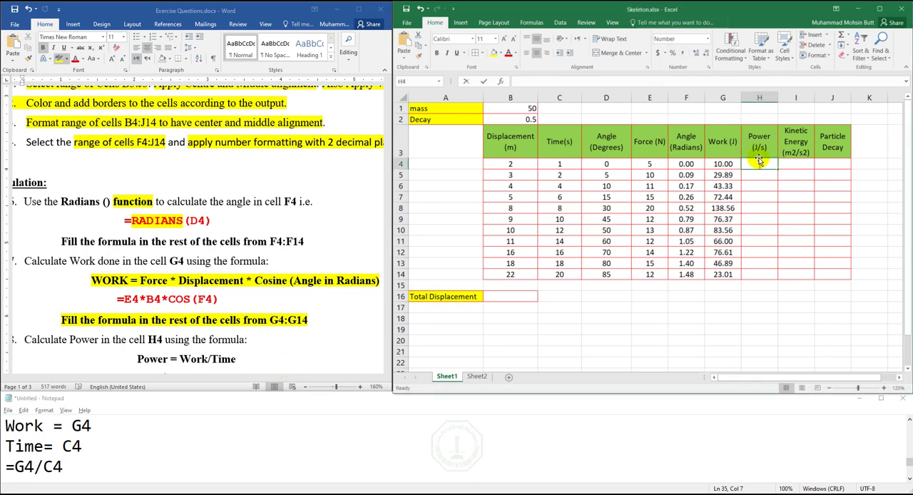
type("=g4/c4")
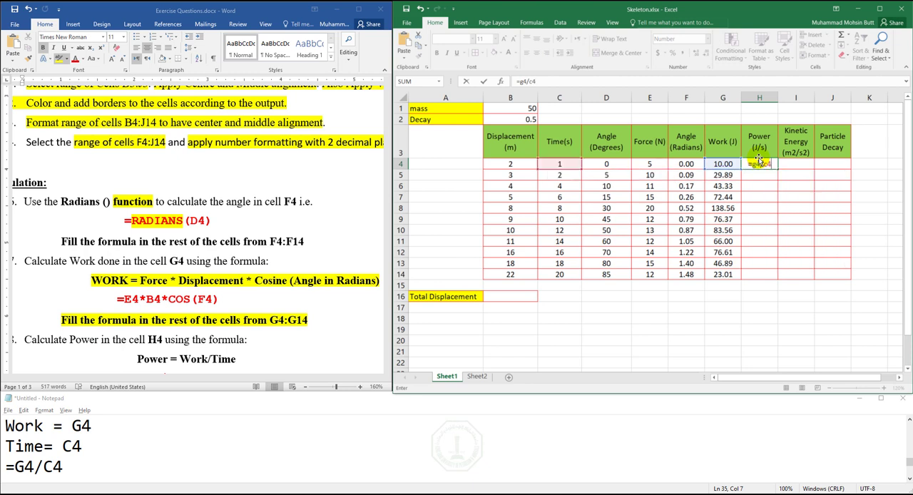
key("Return")
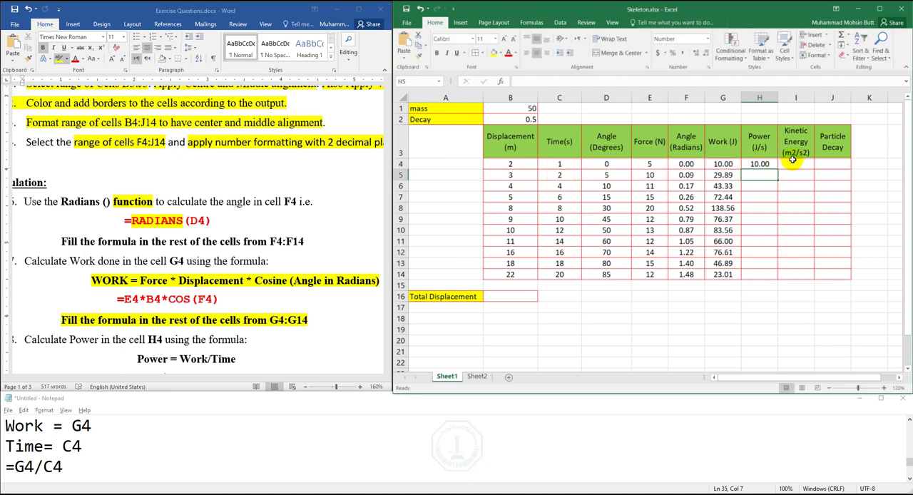
left_click(762, 163)
left_click_drag(778, 168, 764, 281)
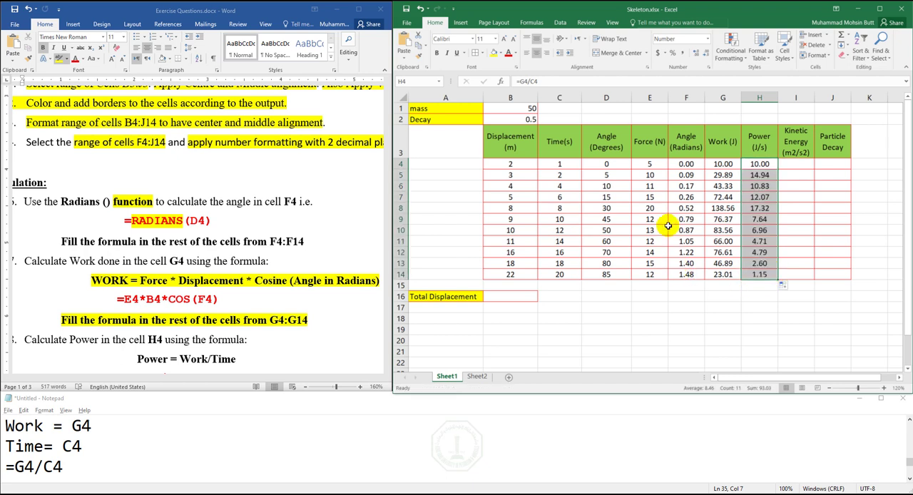
left_click(801, 164)
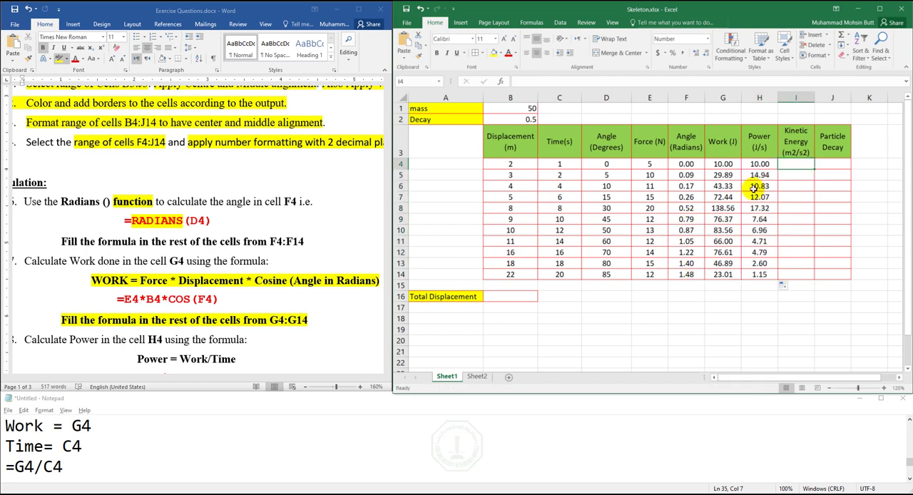
- Find the Kinetic Energy formula for cell I4 in the Word document and highlight the whole equation in yellow
left_click(387, 370)
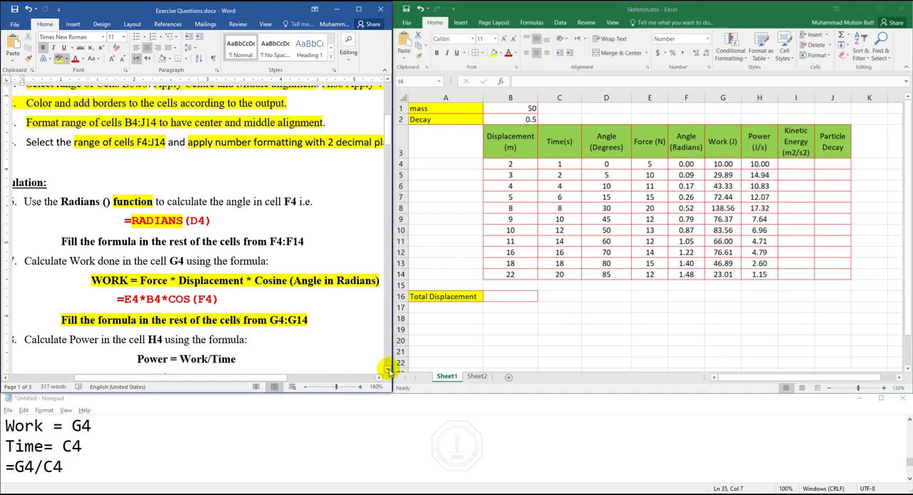
left_click(388, 371)
left_click(388, 371)
left_click(388, 371)
left_click(388, 371)
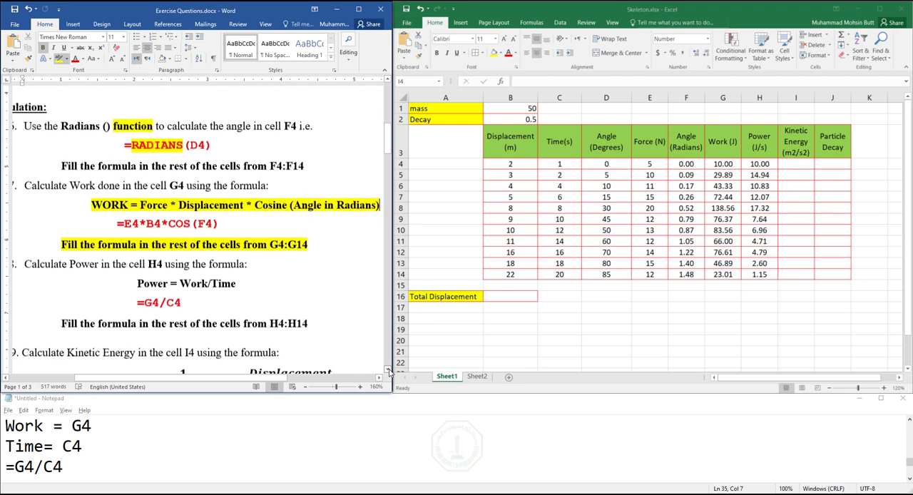
left_click(388, 371)
left_click(388, 371)
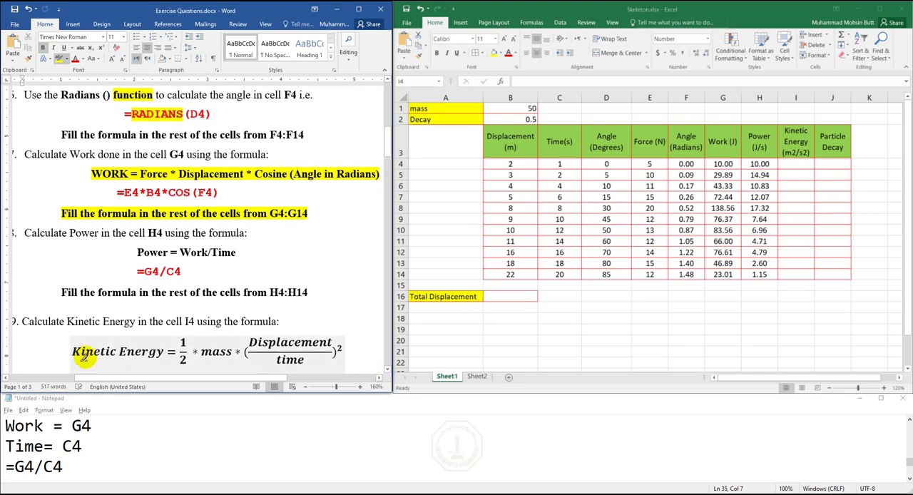
left_click_drag(74, 351, 297, 356)
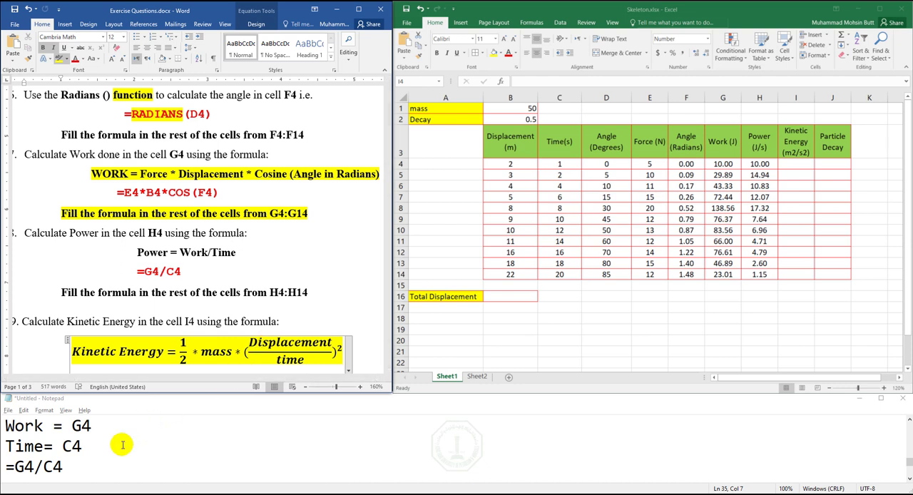
- Write the line "mass= B1" beneath the =G4/C4 formula in the Notepad notes, checking the mass value's cell in Excel
left_click(94, 467)
key("Return")
key("Return")
key("Return")
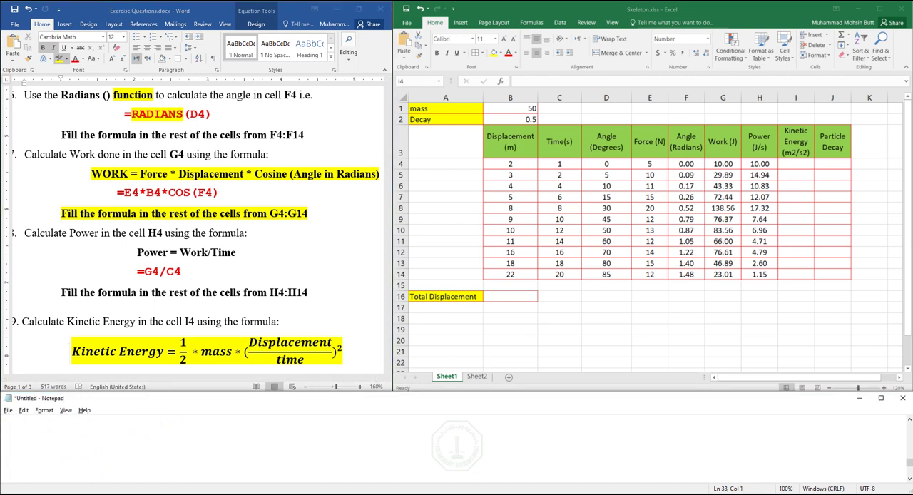
key("BackSpace")
key("BackSpace")
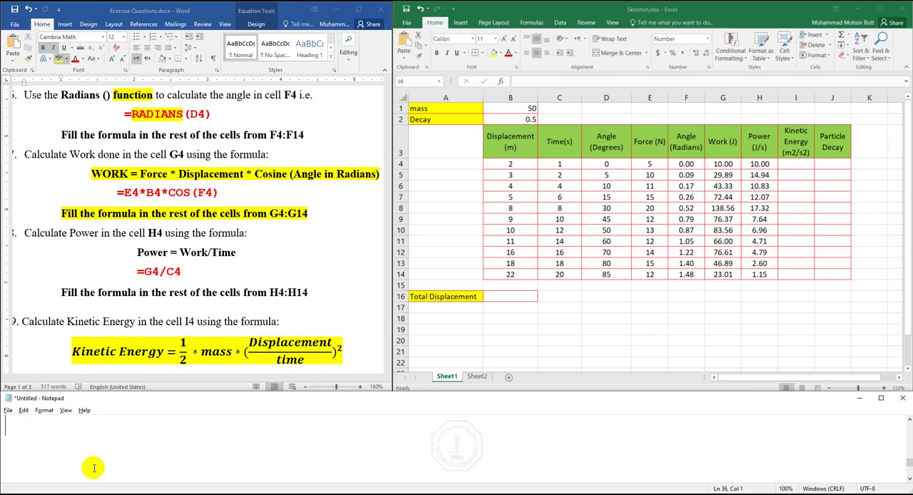
type("mass=")
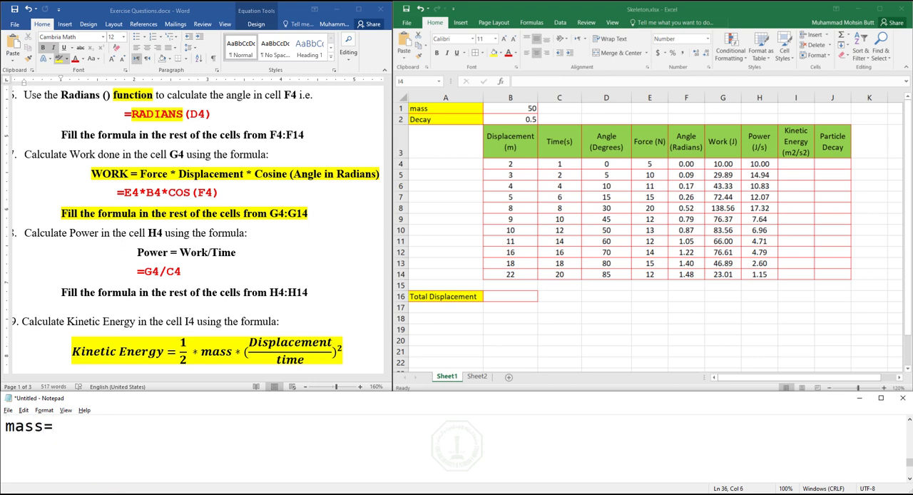
left_click(513, 105)
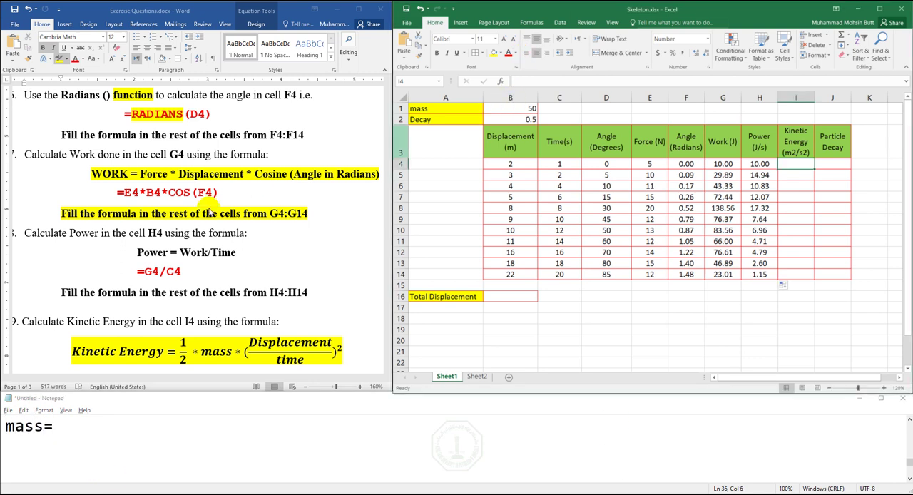
left_click(76, 401)
type("B1")
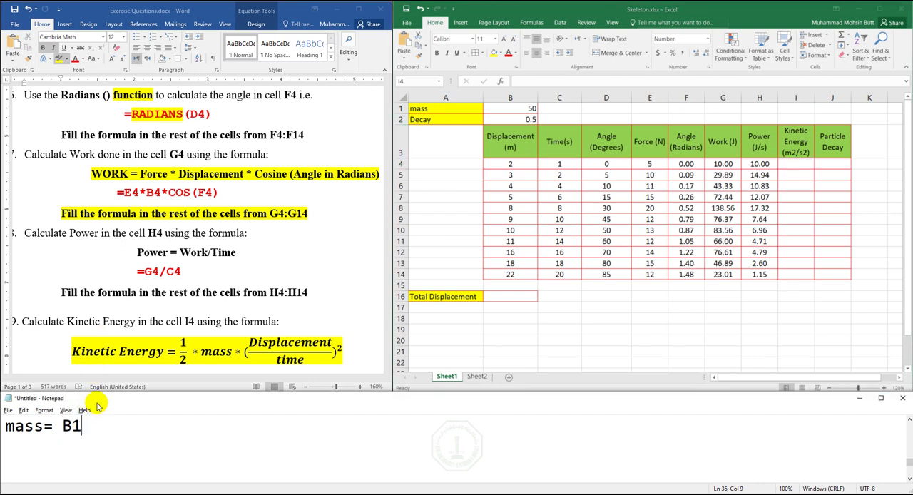
- Add the lines "Displacement = B4" and "Time = C4" beneath the mass entry in the notes
key("Return")
type("Dis")
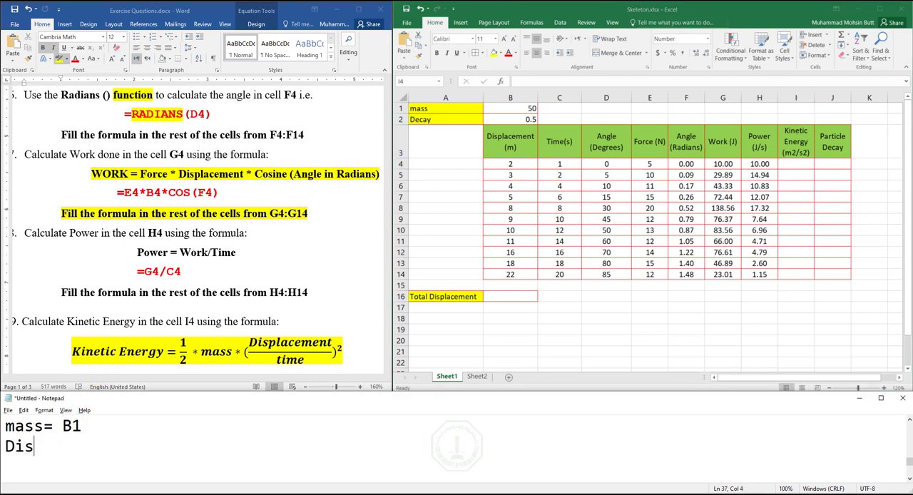
type("placement = ")
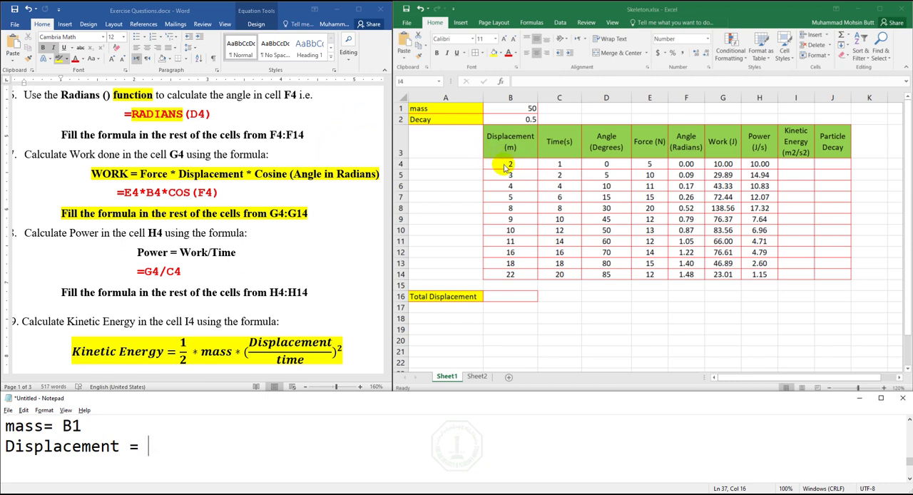
type("B4 ")
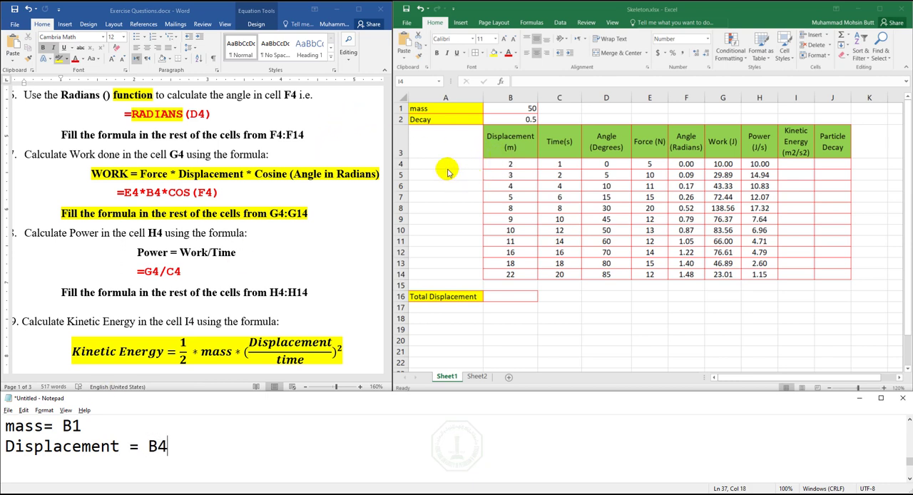
type("Time = C4")
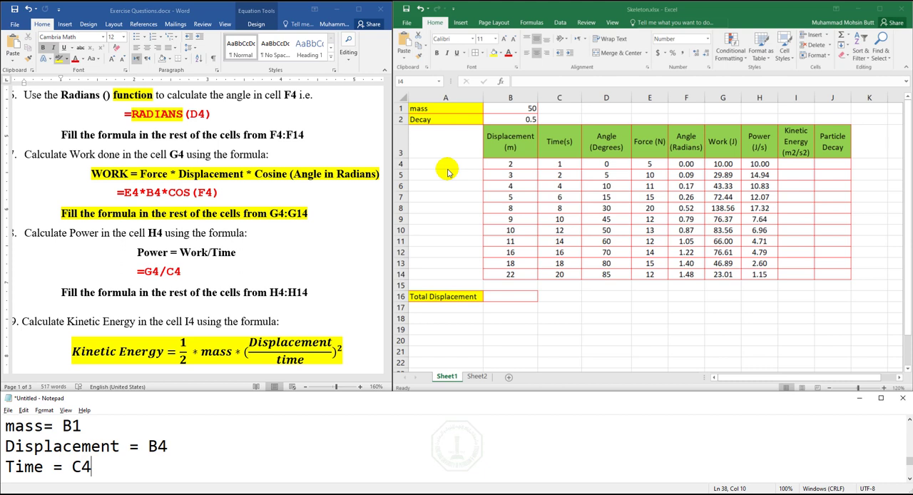
- Write the Kinetic Energy formula =0.5*B1*(B4/C4)^2 on a new line beneath the Time entry
key("Return")
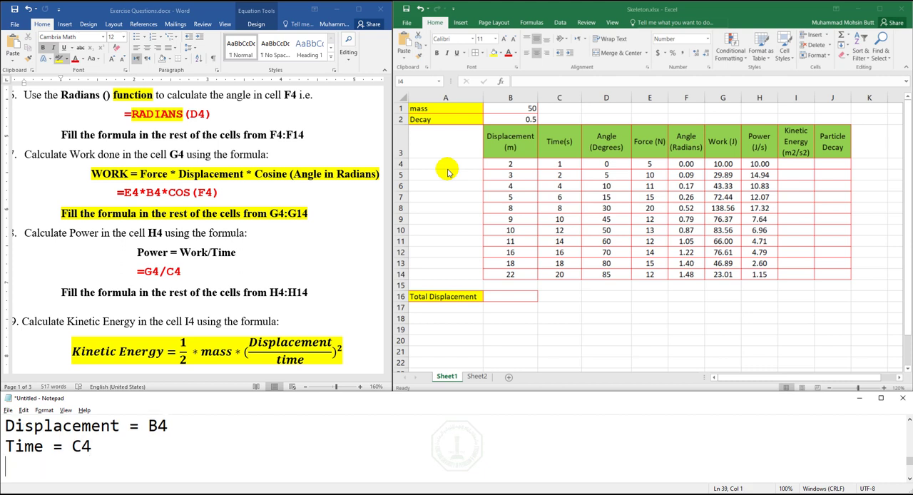
type("=0.5*B1")
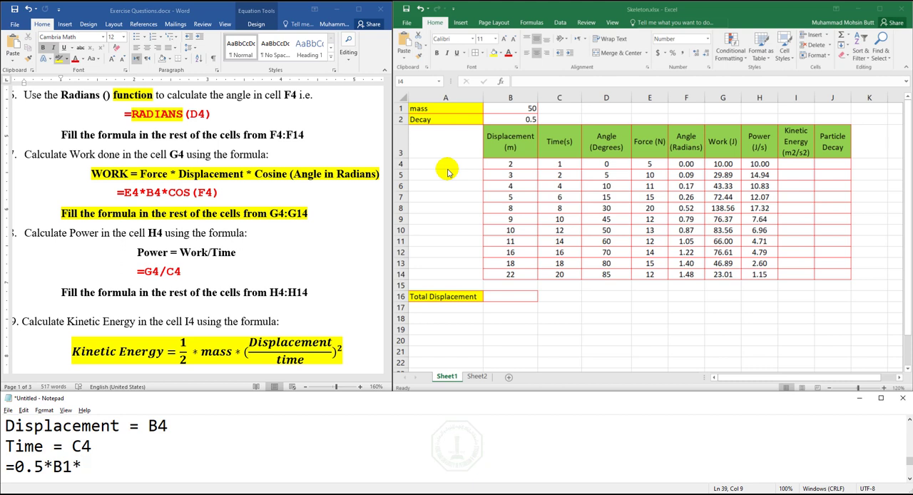
type("*(B4/C4")
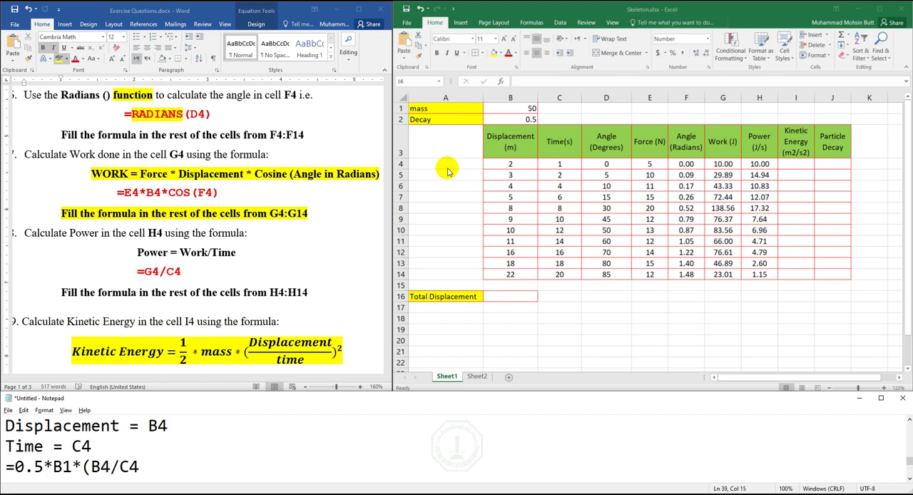
type(")^2")
- Copy the noted =0.5*B1*(B4/C4)^2 formula into cell I4 in Excel and fill it down through I14
key("shift+Left")
key("shift+Left")
key("shift+Left")
key("shift+Left")
key("shift+Left")
key("shift+Left")
key("shift+Left")
key("shift+Left")
key("shift+Left")
key("shift+Left")
key("shift+Left")
key("shift+Left")
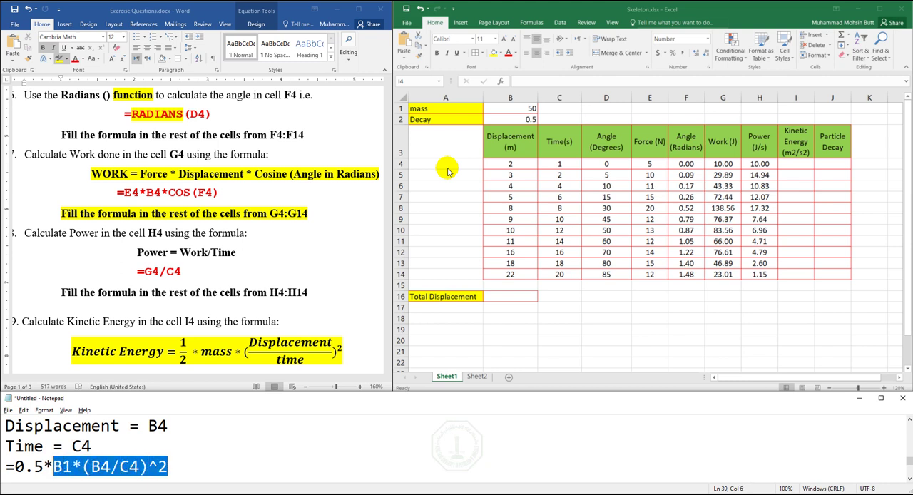
key("shift+Left")
key("shift+Left")
key("shift+Left")
key("shift+Left")
key("shift+Left")
key("ctrl+c")
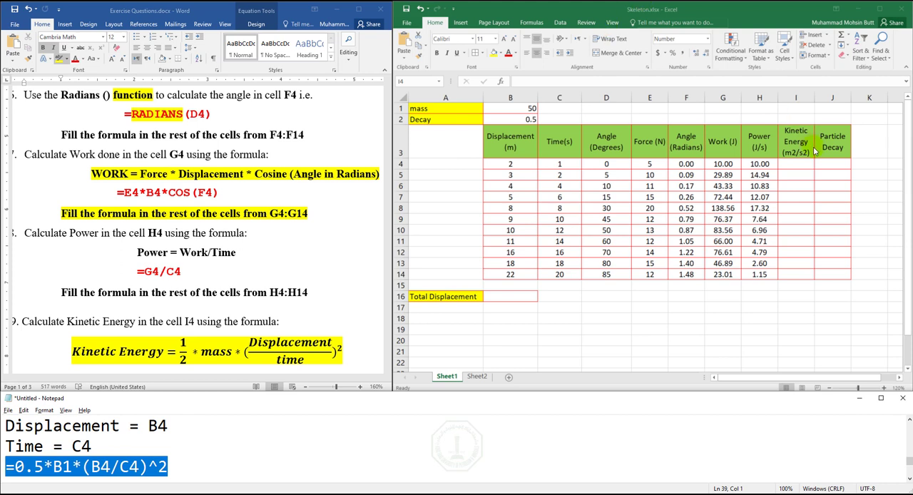
left_click(789, 164)
key("ctrl+v")
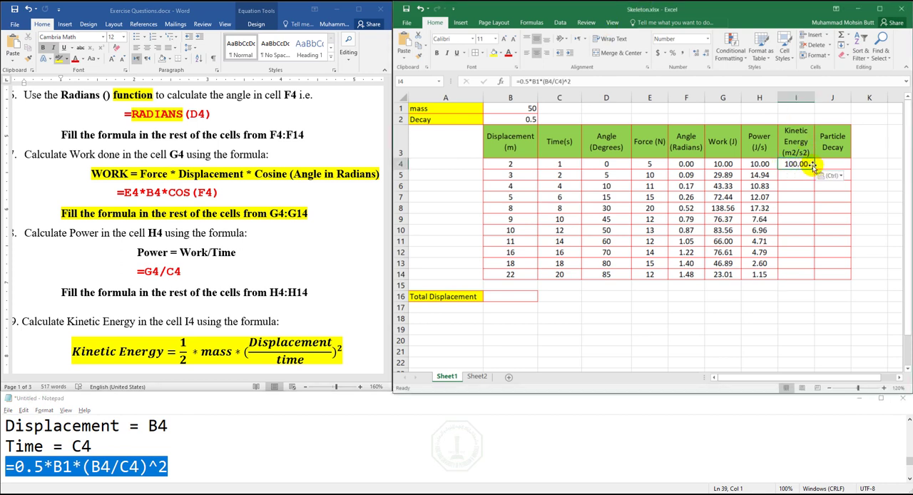
left_click_drag(815, 168, 809, 279)
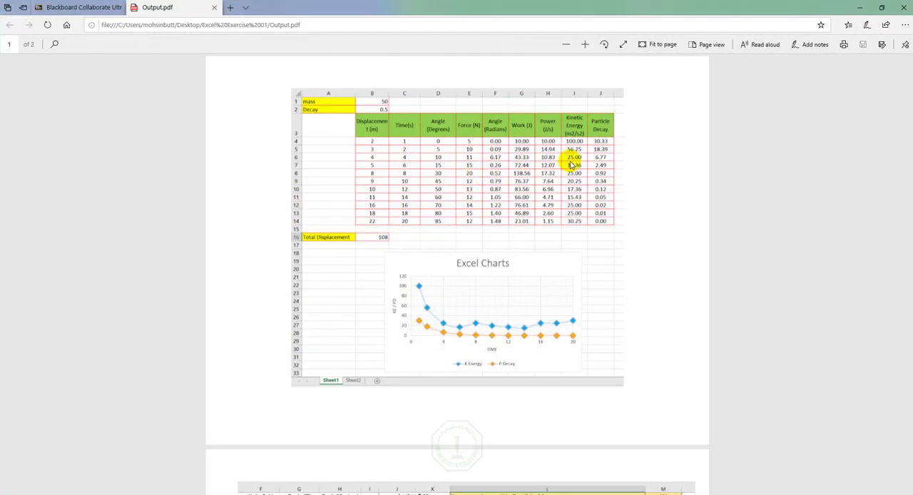
- Enlarge the results table in Output.pdf to check the expected Kinetic Energy values, and return to the Excel workbook
left_click(585, 44)
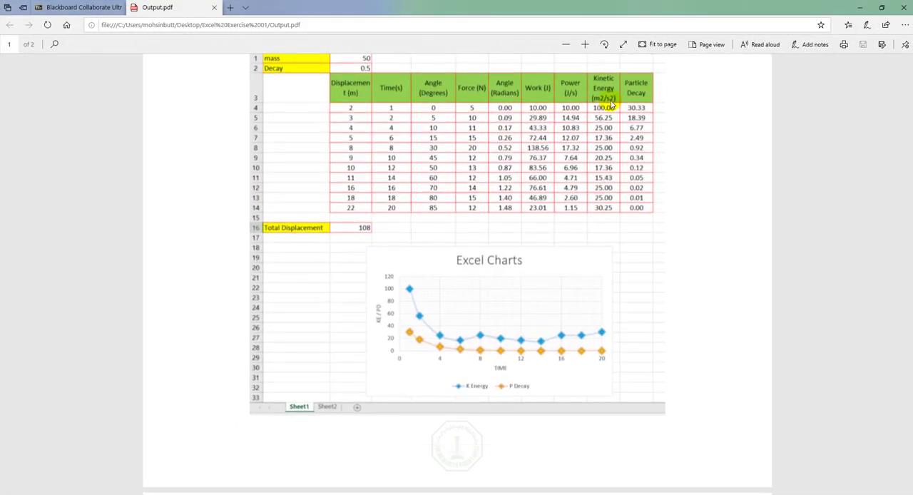
left_click(586, 44)
left_click(585, 45)
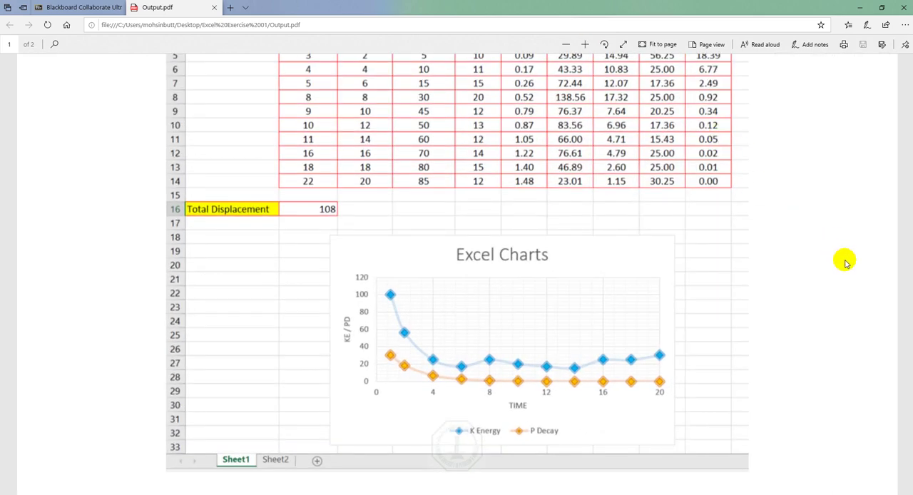
scroll(903, 83, "up", 3)
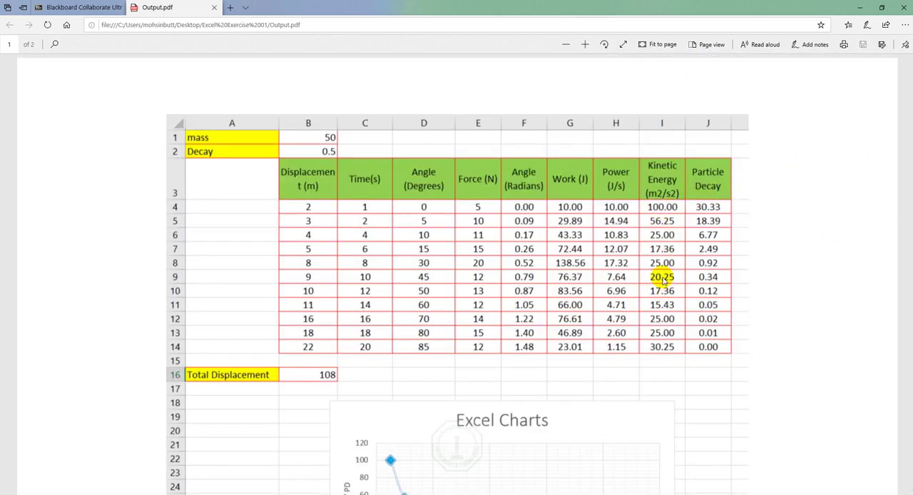
key("alt+Tab")
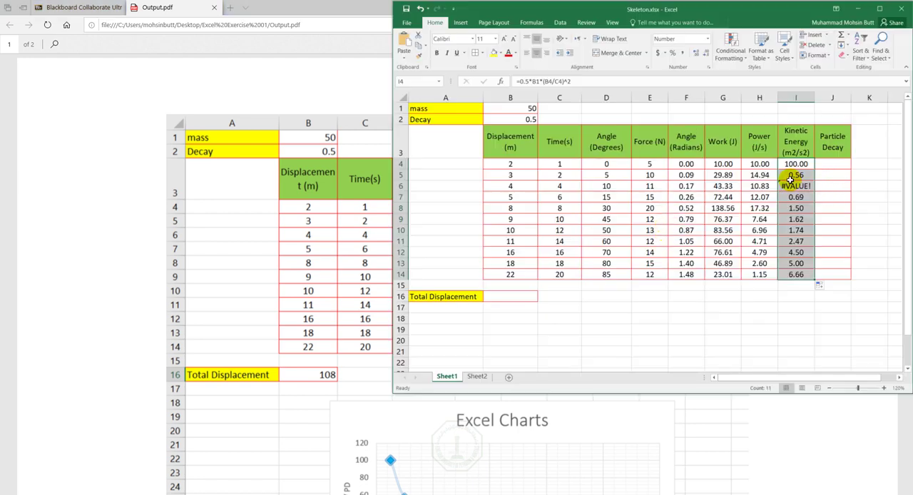
- Compare the Kinetic Energy column with the table in Output.pdf, and inspect the cells referenced by the formula in I4
left_click(324, 6)
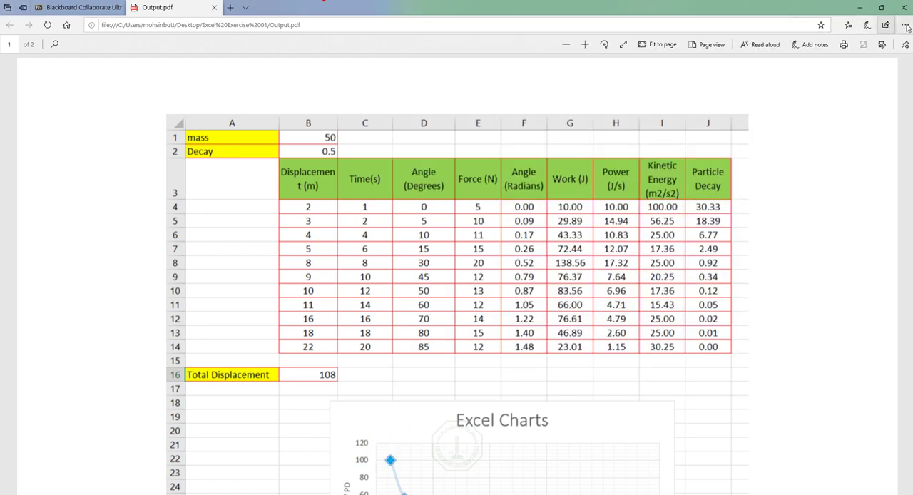
left_click(860, 7)
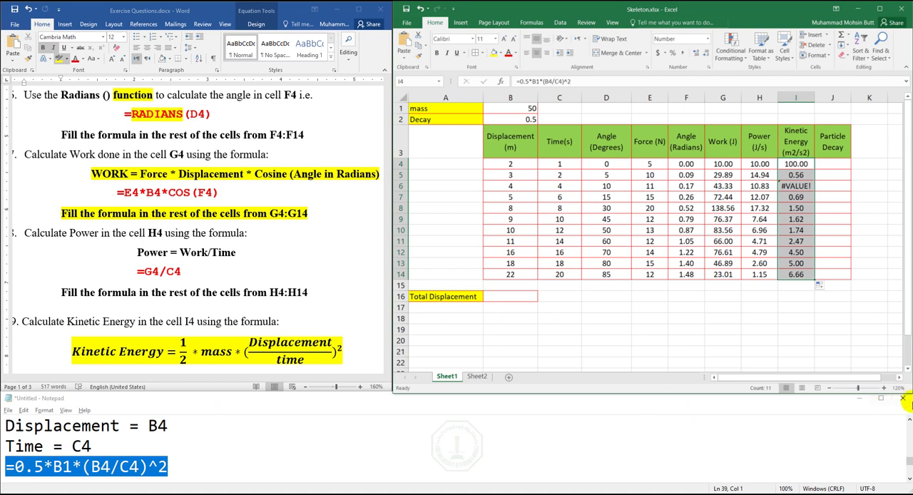
left_click(906, 421)
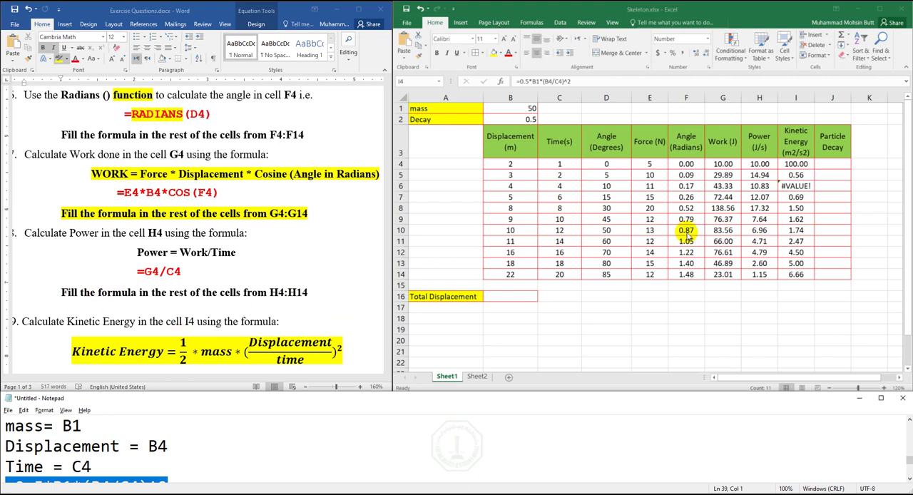
key("F2")
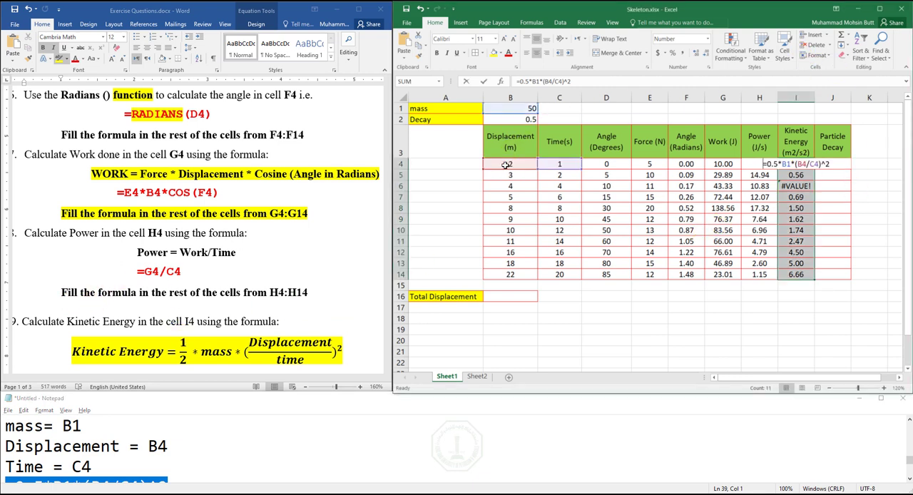
left_click(526, 171)
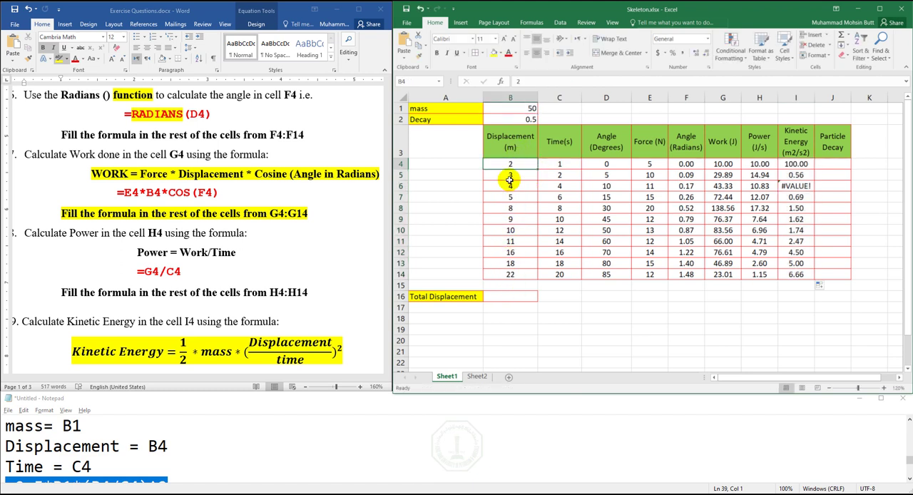
left_click(559, 164)
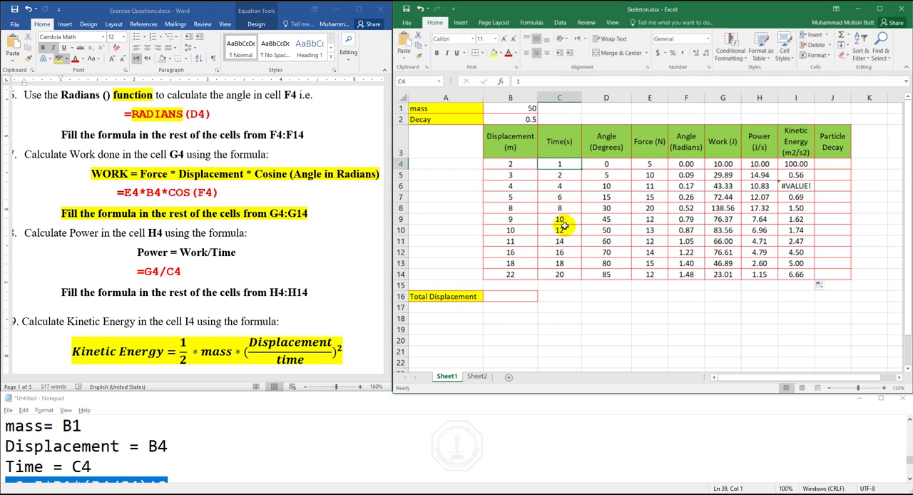
left_click(522, 112)
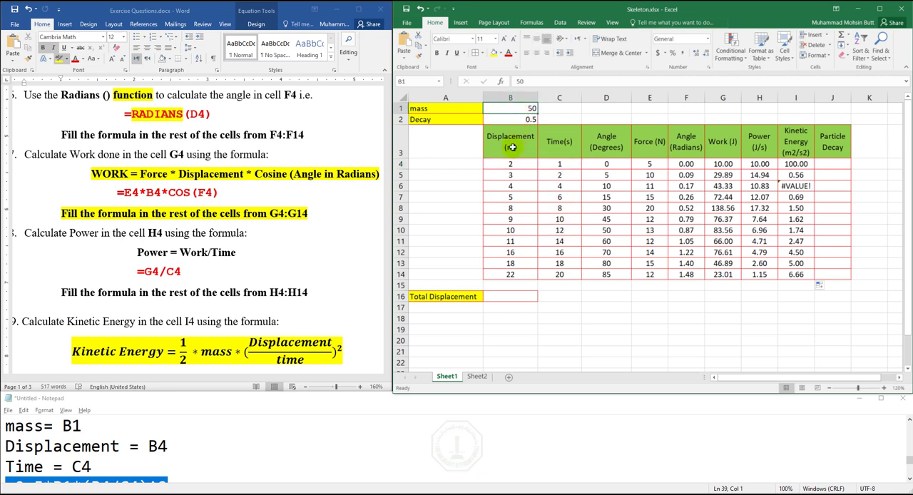
- Rewrite the mass entry in the Notepad notes as "mass= Constant = B1"
left_click(85, 429)
left_click_drag(85, 428, 58, 427)
key("BackSpace")
type("C")
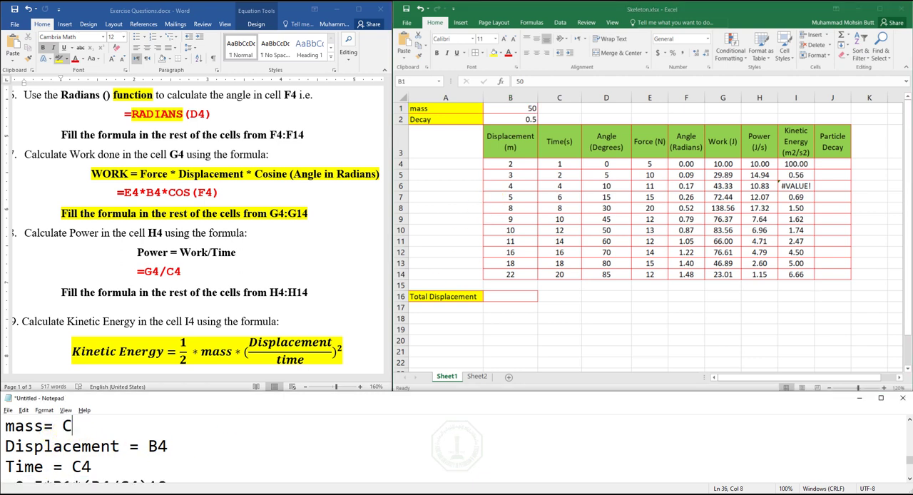
type("onstant")
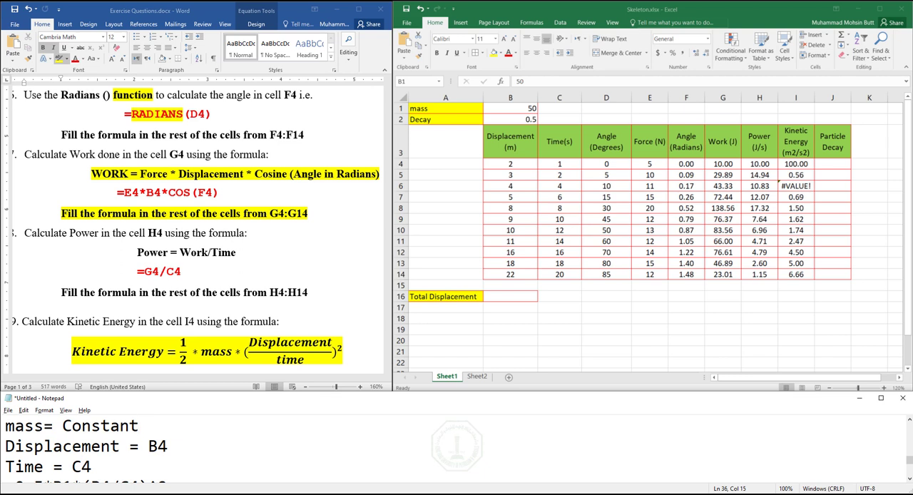
type(" =")
type("B1")
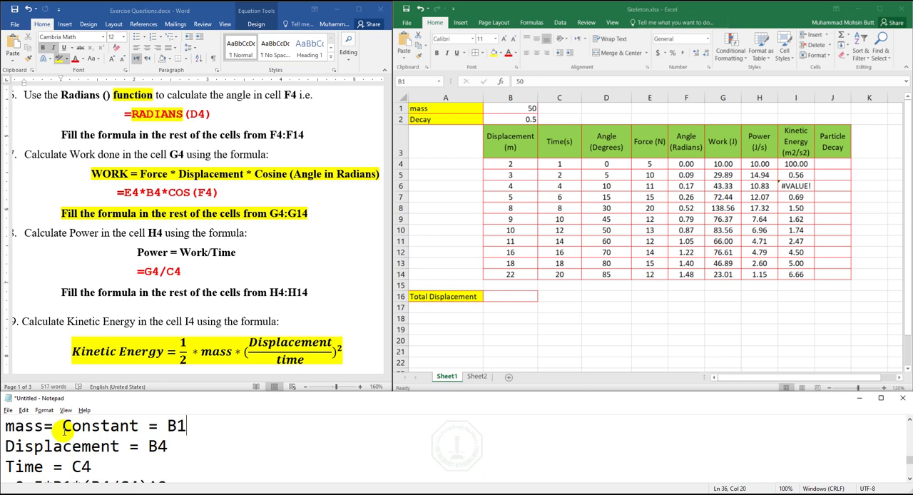
type(" =")
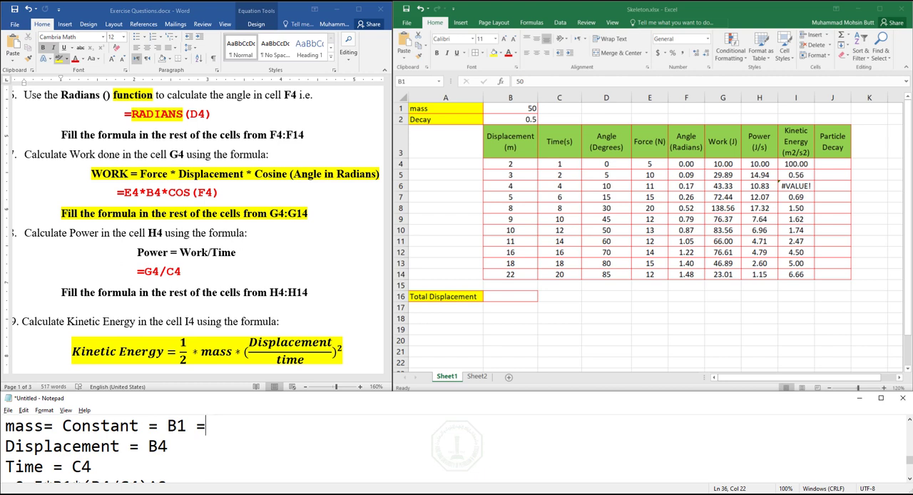
- Append "=$B$1 Absolute Reference" to the mass line in the notes
type("$B$1")
type("Absolute ")
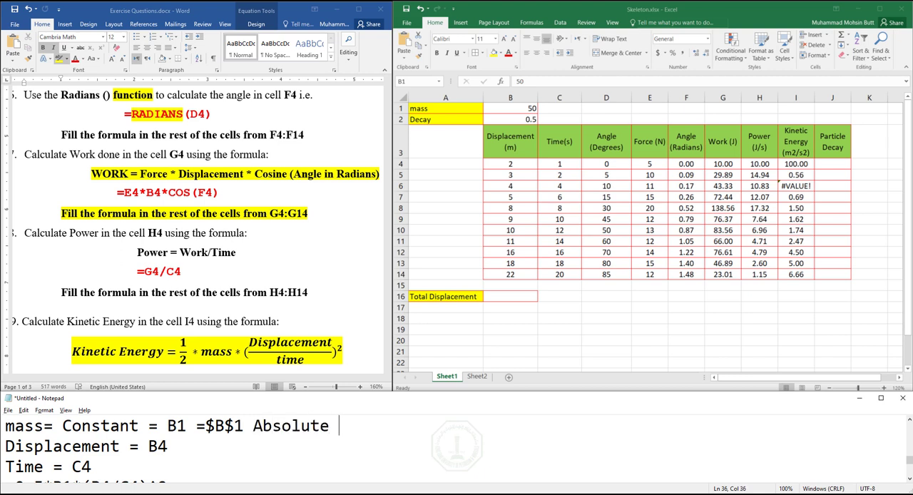
type("Reference")
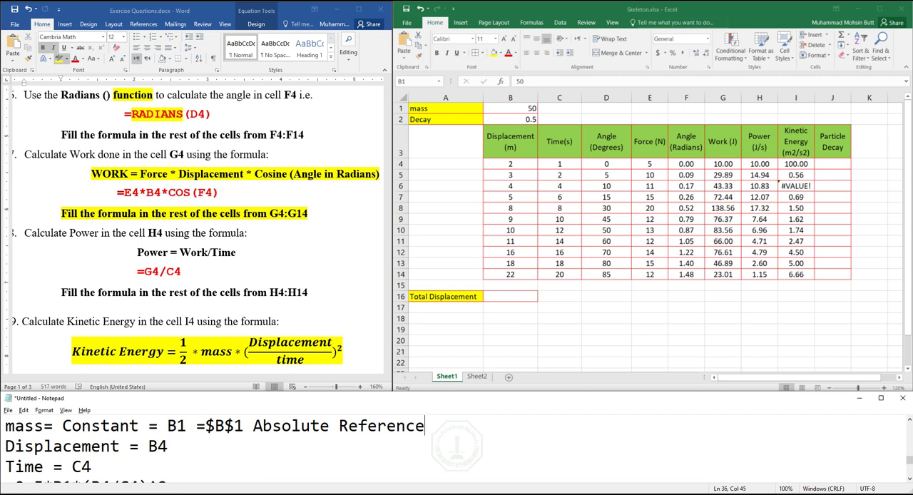
- Make the mass reference absolute in the noted Kinetic Energy formula so it reads =0.5*$B$1*(B4/C4)^2
key("Down")
key("Down")
scroll(61, 428, "down", 1)
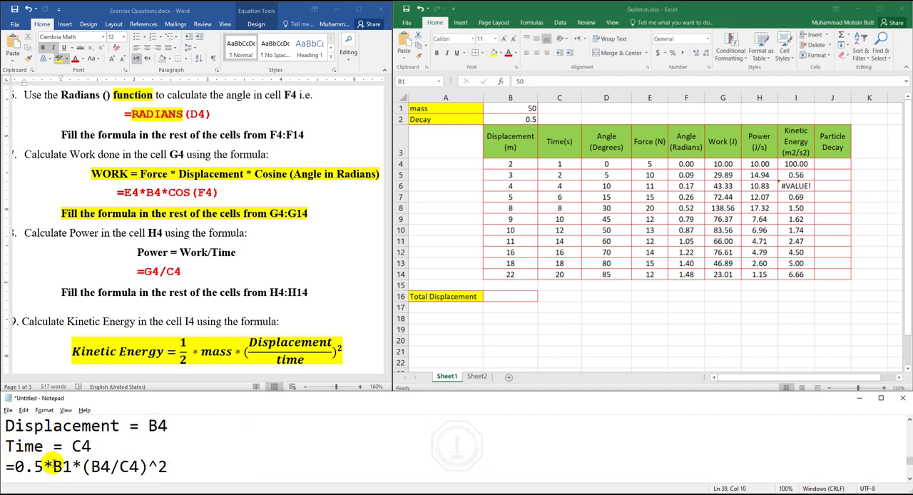
left_click(53, 466)
type("$")
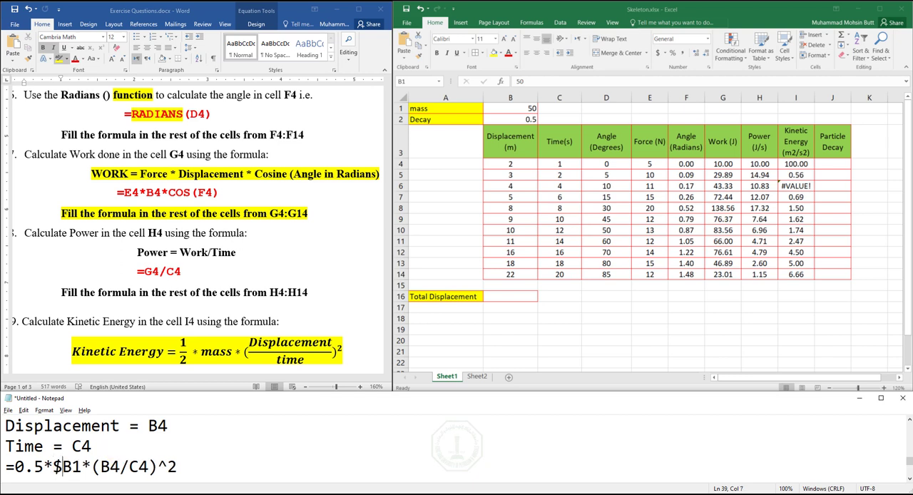
key("Right")
type("$")
key("Left")
key("Left")
key("Left")
key("Left")
key("Left")
key("Left")
key("Left")
key("Left")
key("Left")
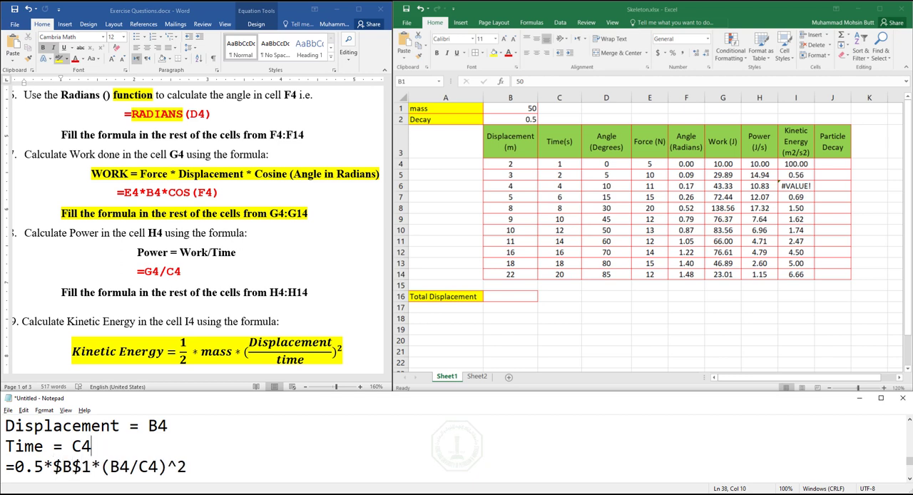
- Copy the noted =0.5*$B$1*(B4/C4)^2 formula into cell I4 in Excel and fill it down through I14
key("Right")
key("shift+Down")
key("ctrl+c")
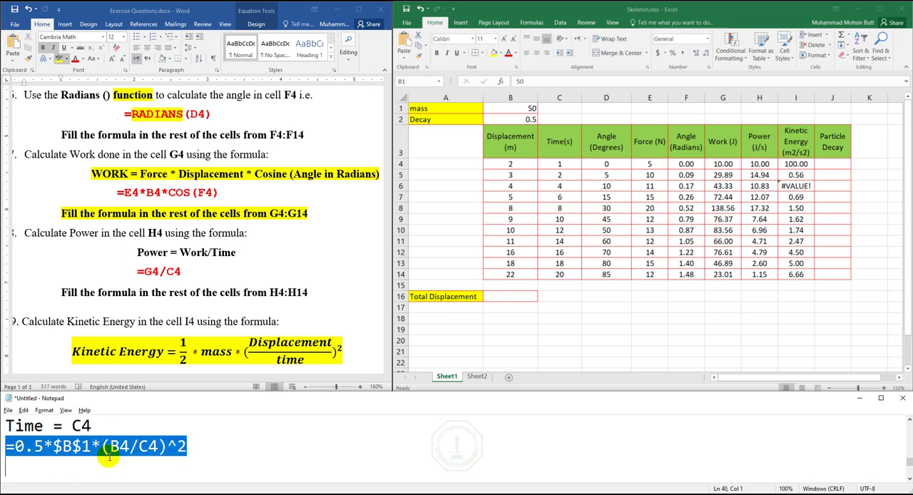
left_click(798, 160)
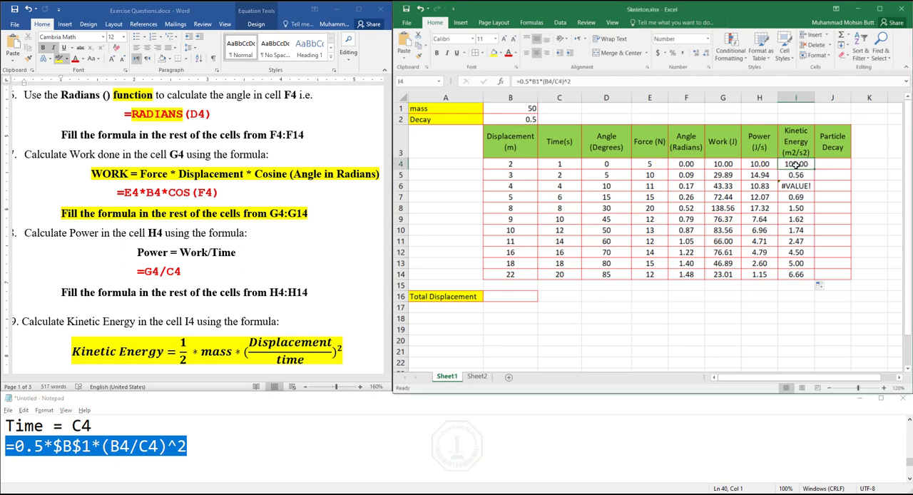
key("ctrl+v")
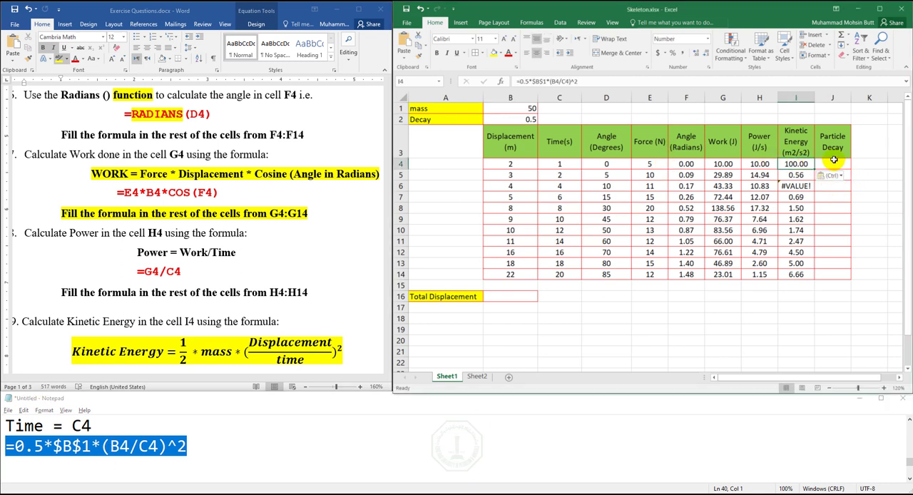
double_click(814, 169)
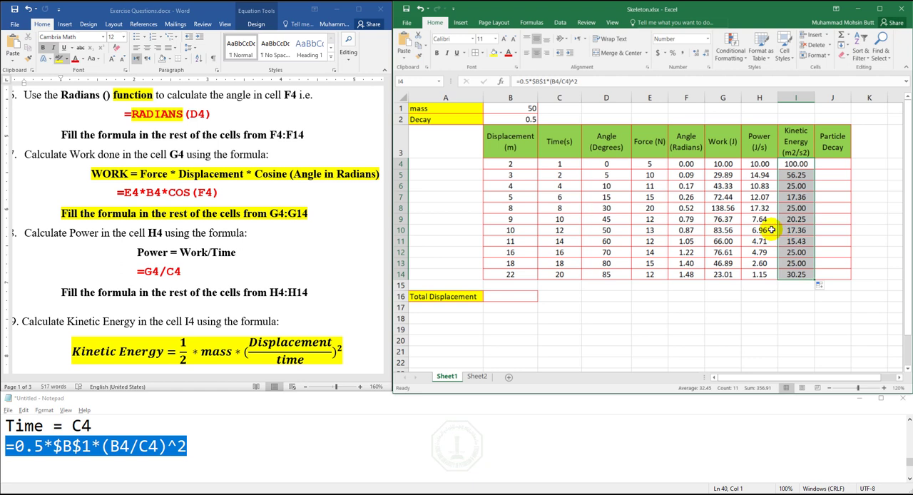
right_click(772, 229)
left_click(747, 208)
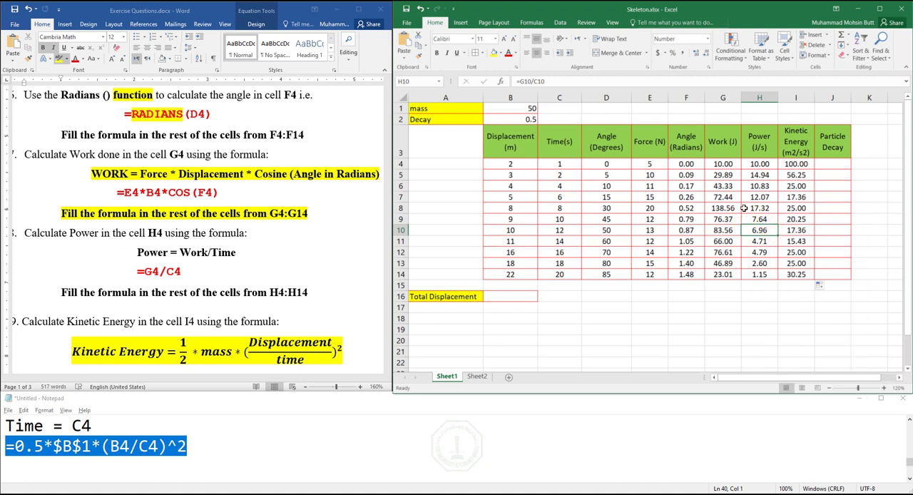
- Select cell J4 for Particle Decay, and highlight the Particle Decay formula in yellow in the Word exercise document
left_click(832, 164)
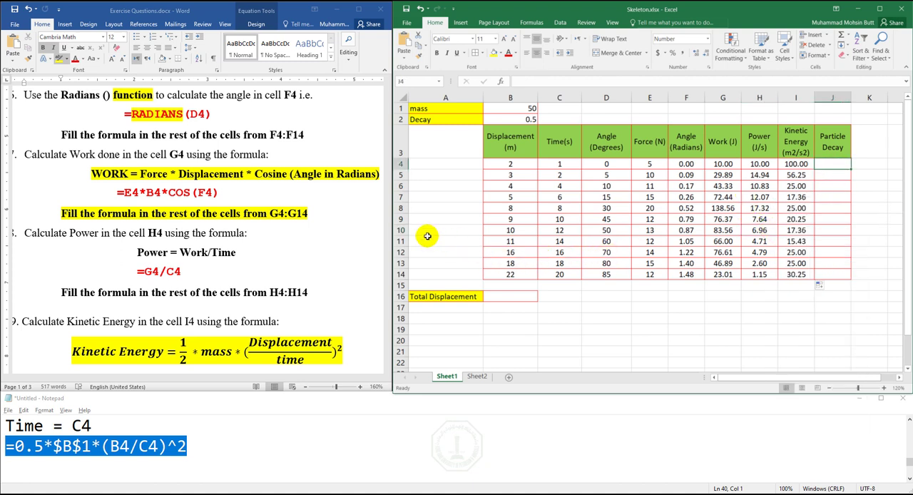
left_click(348, 300)
left_click_drag(387, 370, 387, 371)
left_click_drag(388, 77, 388, 78)
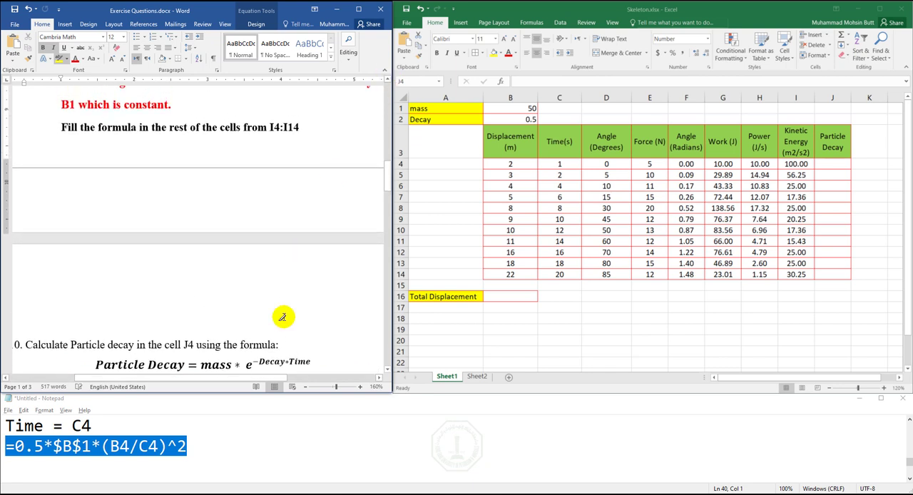
left_click(314, 362)
mouse_move(314, 362)
left_mouse_down()
mouse_move(114, 376)
mouse_move(92, 306)
left_mouse_up()
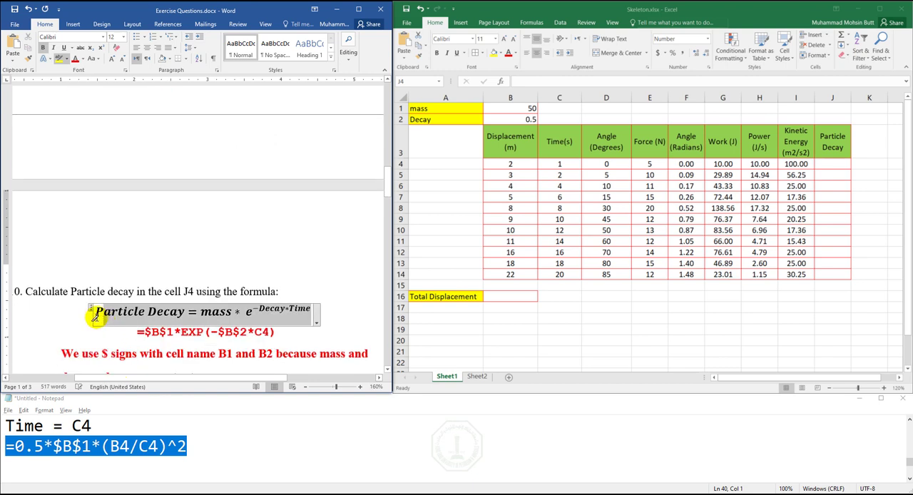
left_click(389, 80)
left_click(389, 80)
left_click(389, 80)
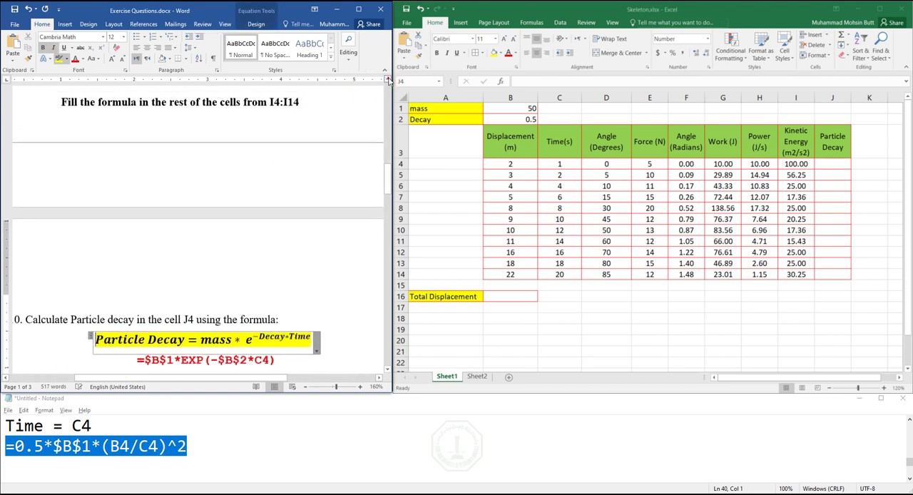
left_click(389, 80)
left_click(389, 79)
left_click(389, 80)
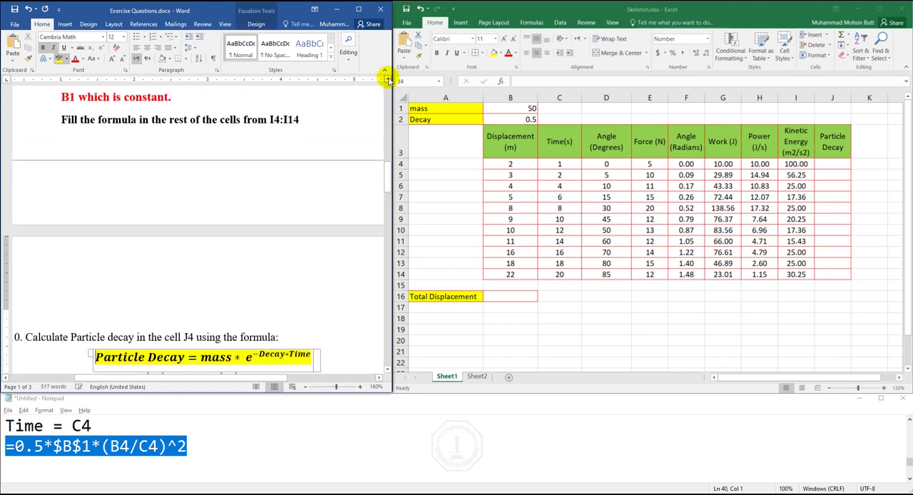
- Add the lines "mass", "Decay" and "Time" below the Kinetic Energy formula in the Notepad notes
left_click(198, 457)
key("Return")
key("Return")
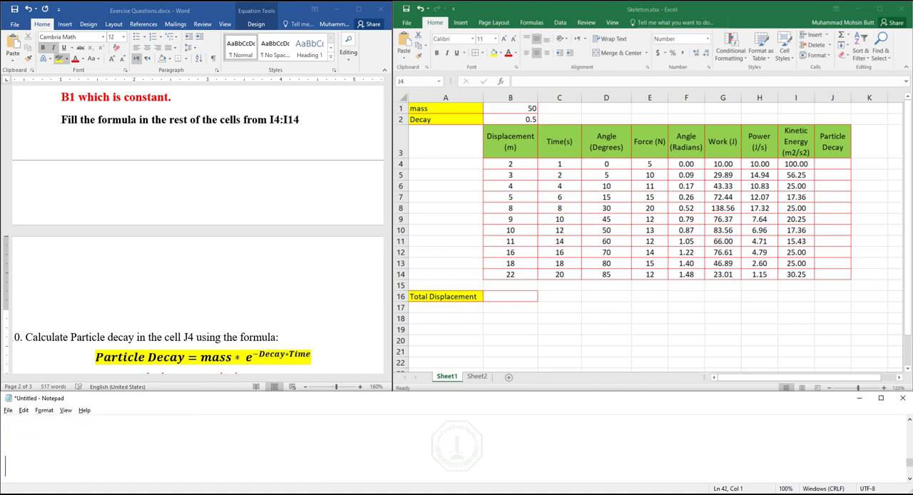
key("Up")
key("Up")
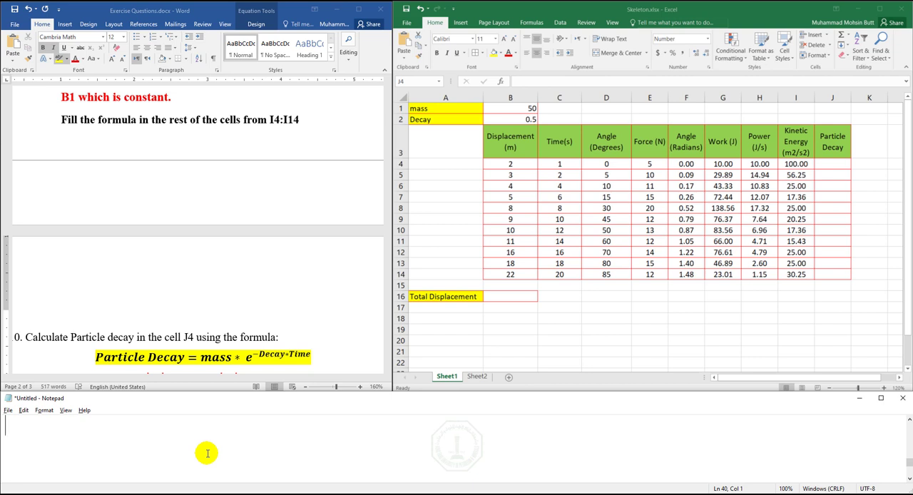
type("mass")
key("Return")
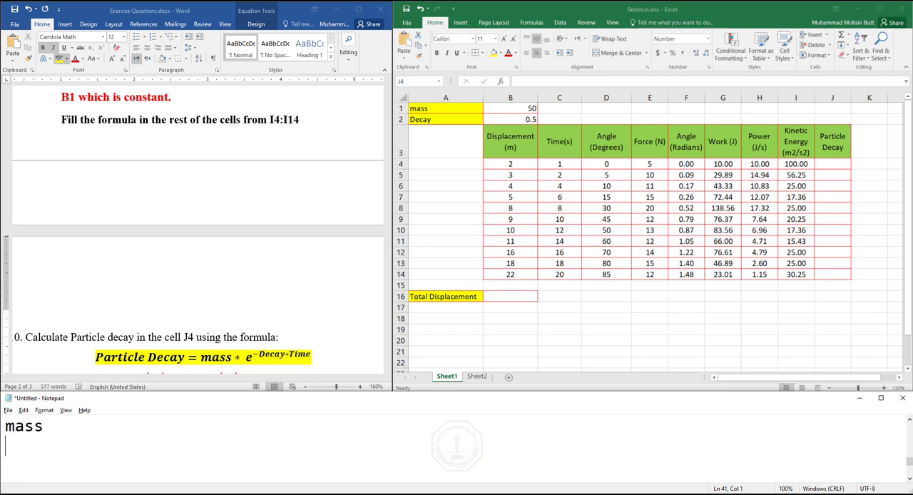
type("Decay")
key("Return")
type("Time")
- Annotate the new mass line in the notes with "c0nstant $B$1"
key("Up")
key("Up")
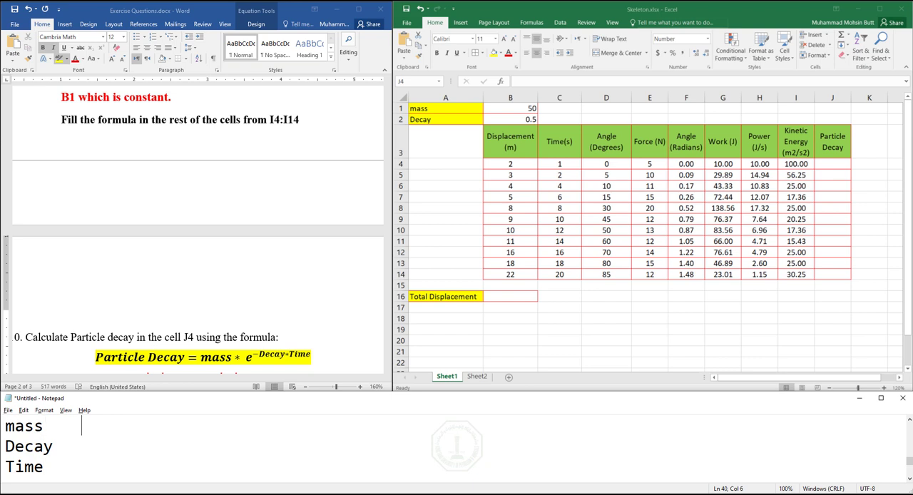
type("cnstant ")
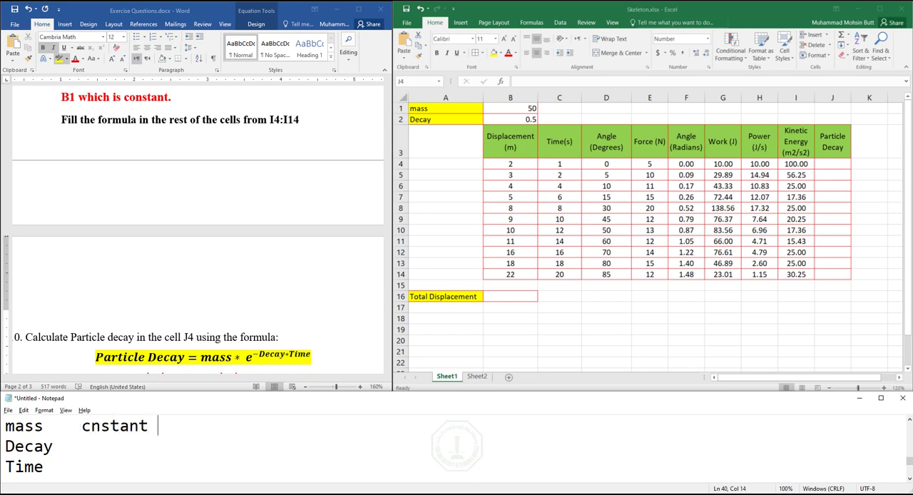
type("$B$1")
left_click(207, 452)
key("Tab")
key("Home")
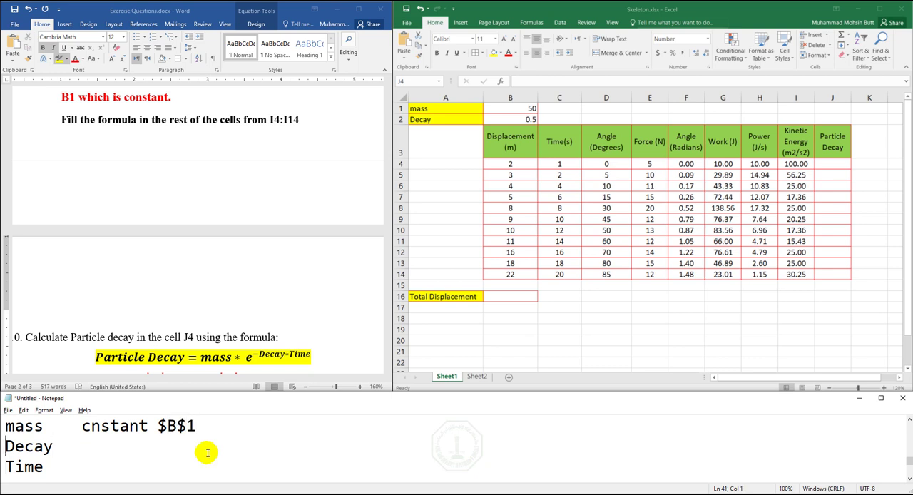
right_click(207, 452)
left_click(107, 422)
left_click(91, 426)
type("0")
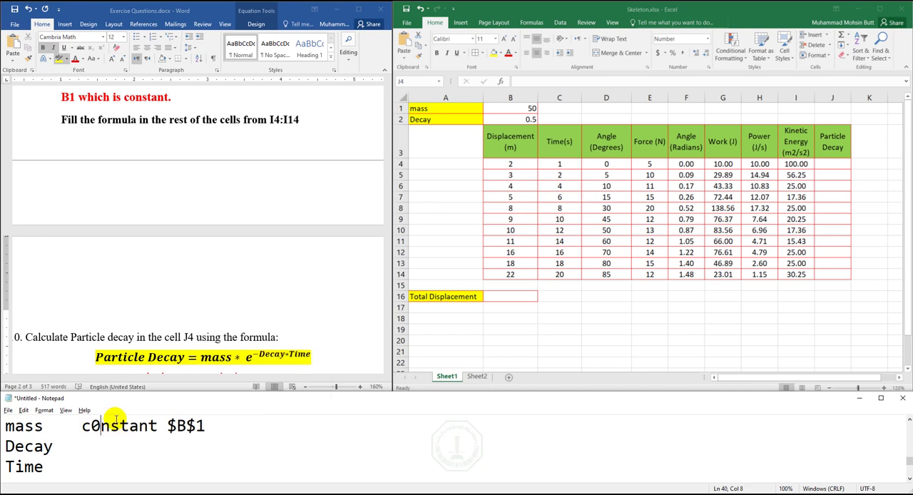
- Check decay cell B2 in Excel, and annotate the Decay line in the Notepad notes with "Constant $B$2"
left_click(83, 445)
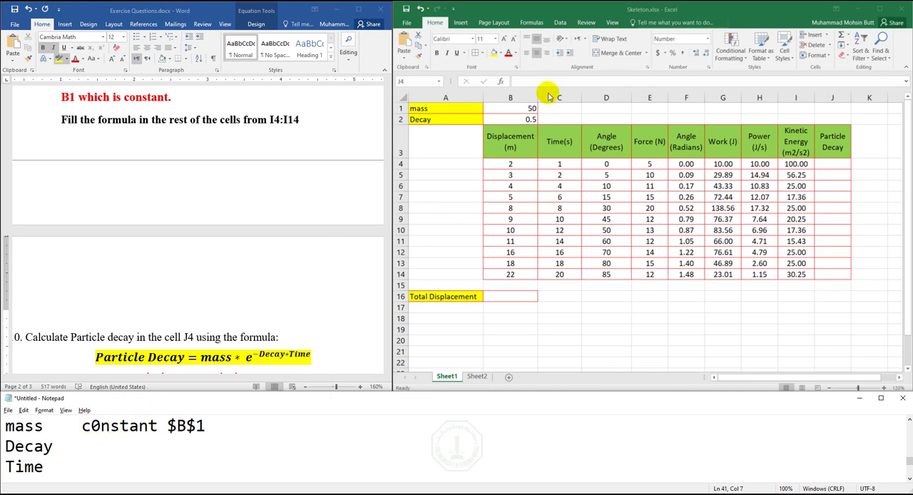
left_click(526, 114)
left_click(516, 117)
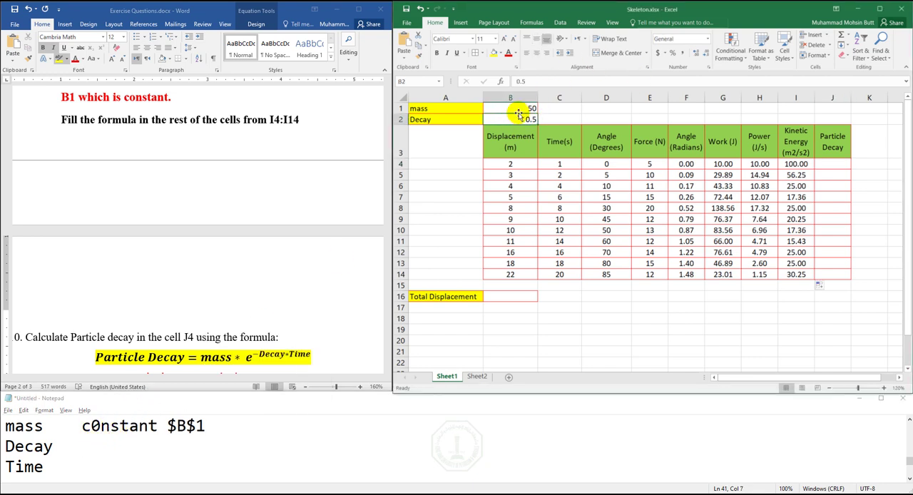
left_click(94, 453)
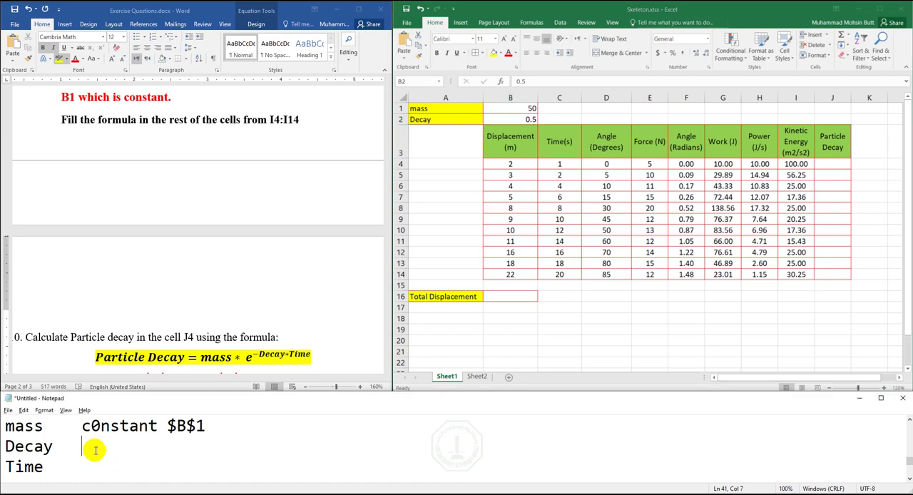
type("Consta")
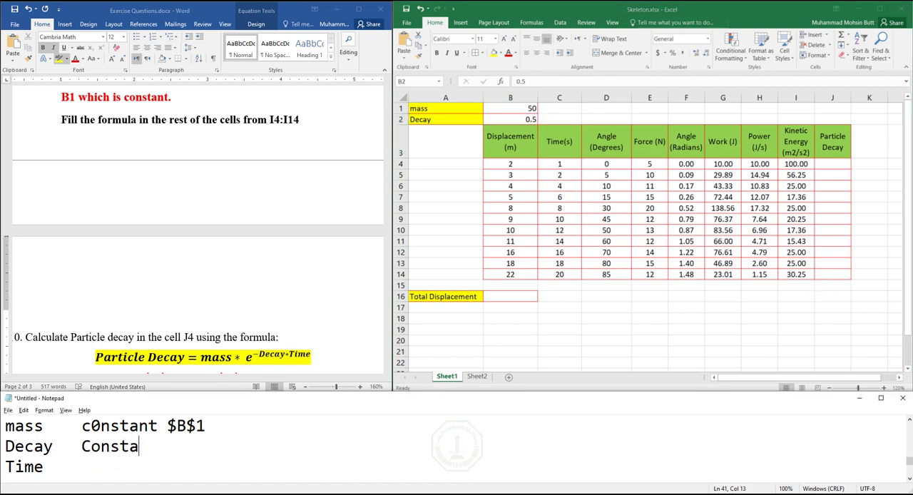
type("nt$B$2")
key("Left")
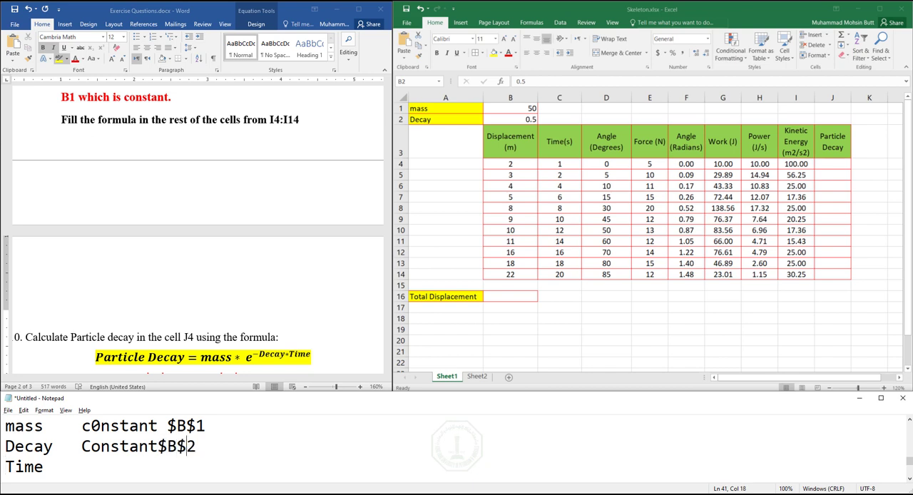
key("Left")
key("Left")
key("Left")
- Annotate the Time line in the notes with "C4"
key("Down")
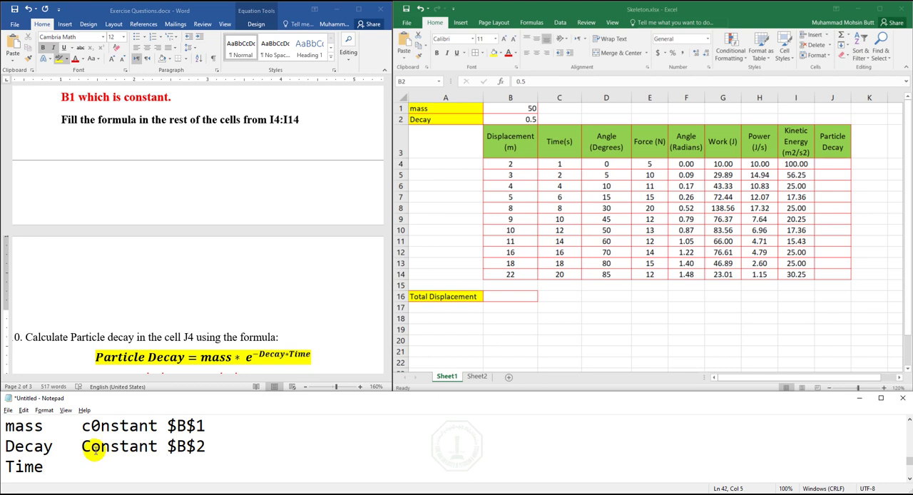
key("Tab")
type("C4")
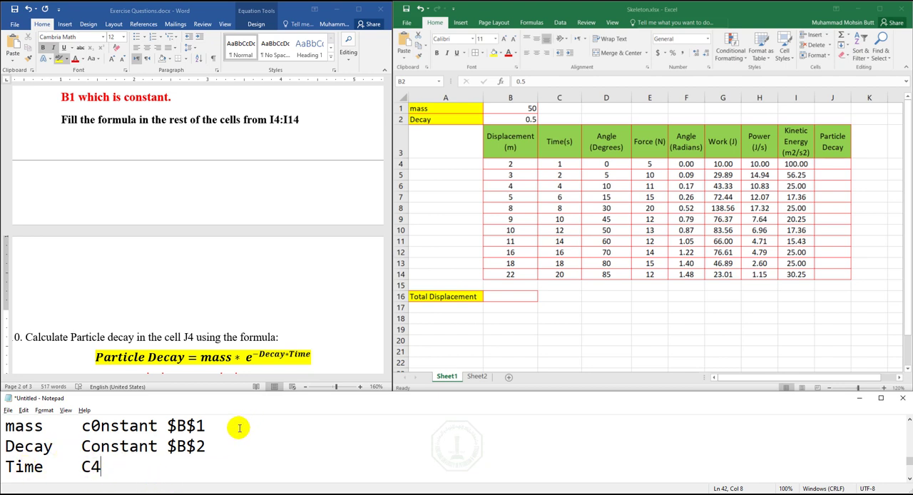
- Mark the e in the Word Particle Decay formula, and add "Exponential Function" at the end of the mass line in Notepad
left_click(253, 363)
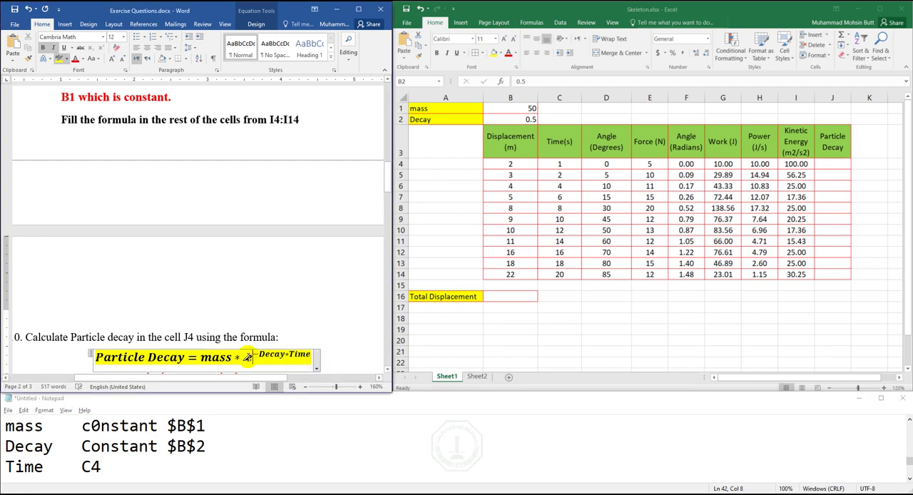
left_click(259, 442)
left_click(276, 428)
type("E")
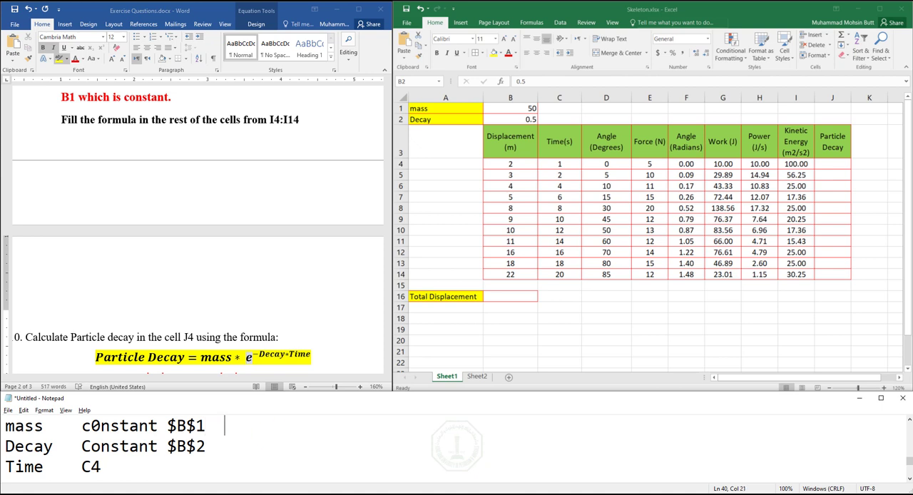
type("xponen")
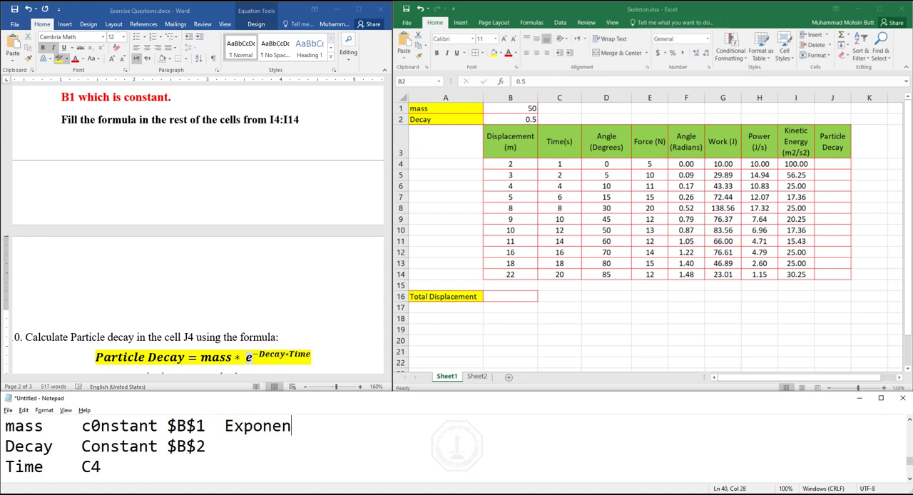
type("tial Function")
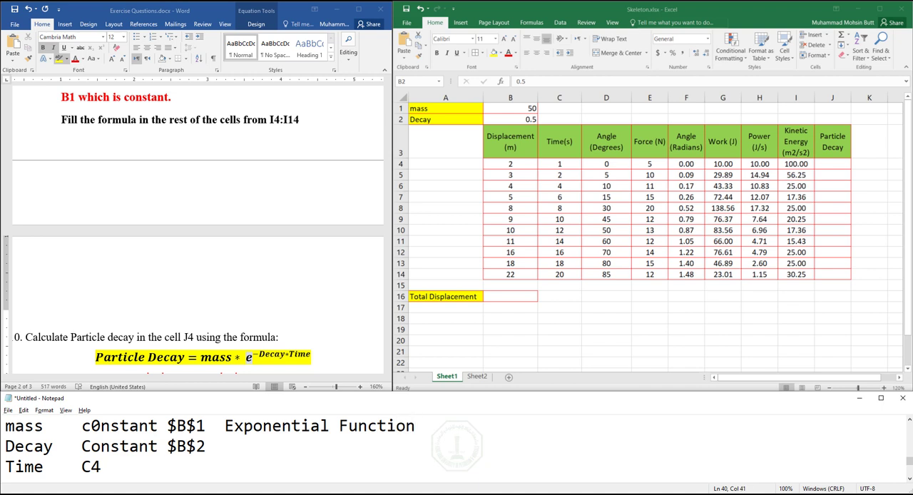
- Begin the Particle Decay formula with =$B$1* on a new line below the Time line in the notes
key("Down")
key("Down")
key("Return")
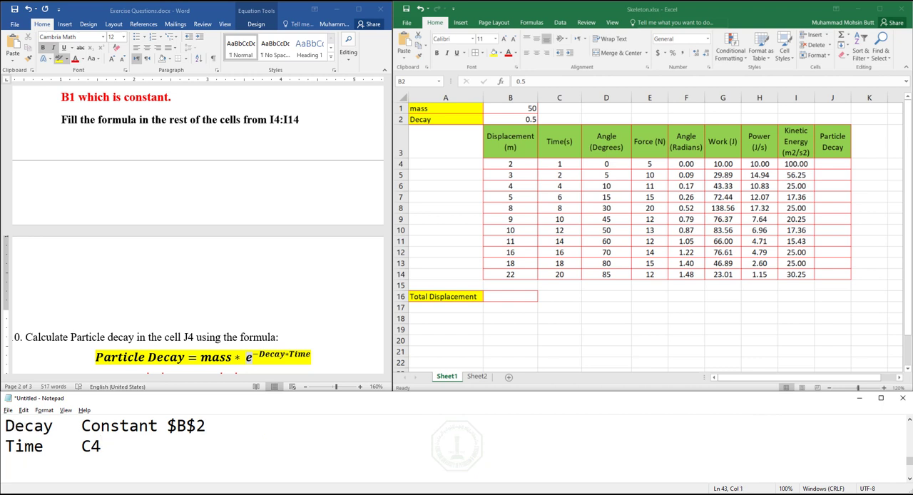
type("=$B$1*e^")
key("shift+Page_Up")
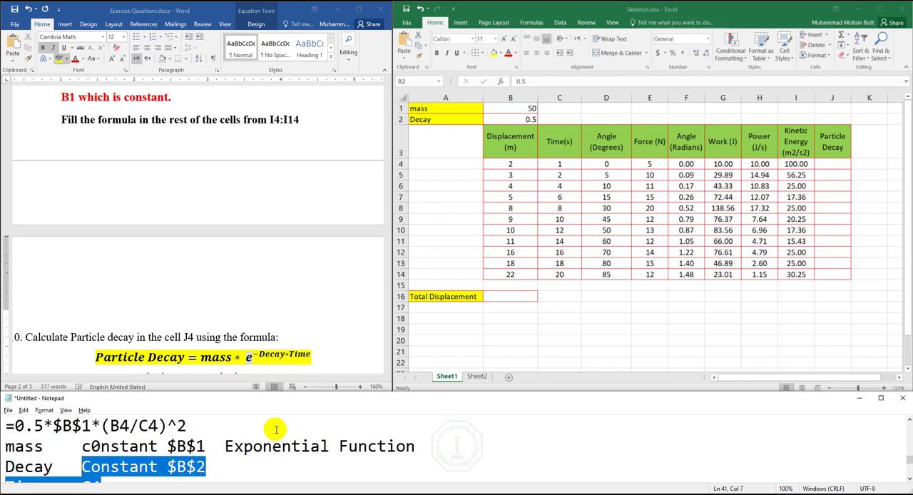
key("ctrl+End")
key("Return")
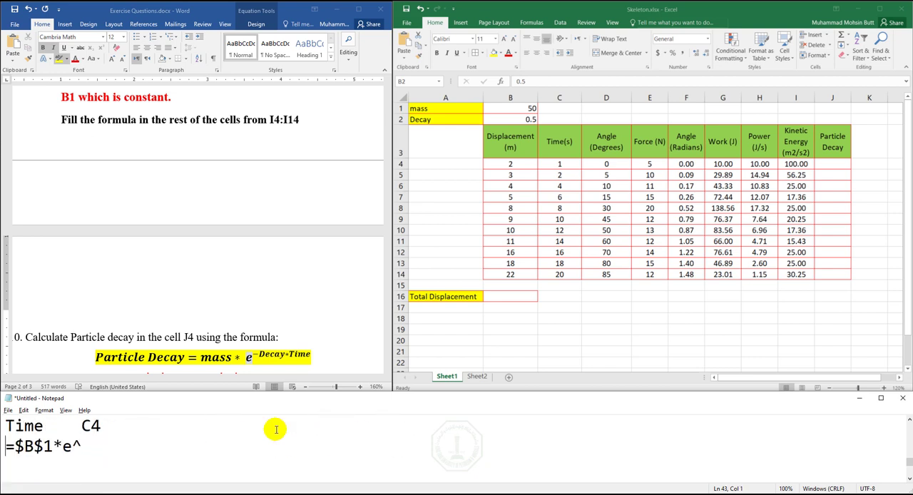
key("shift+Left")
key("shift+Left")
key("shift+Left")
key("BackSpace")
- Add a worked example below the started formula, with e^-5 on one line and =exp(-5) on the line beneath
key("Return")
key("Return")
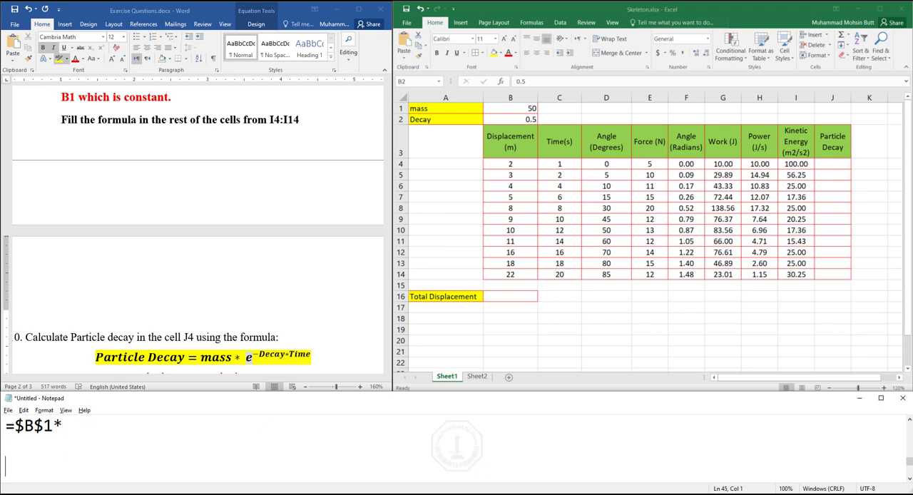
key("BackSpace")
type("e")
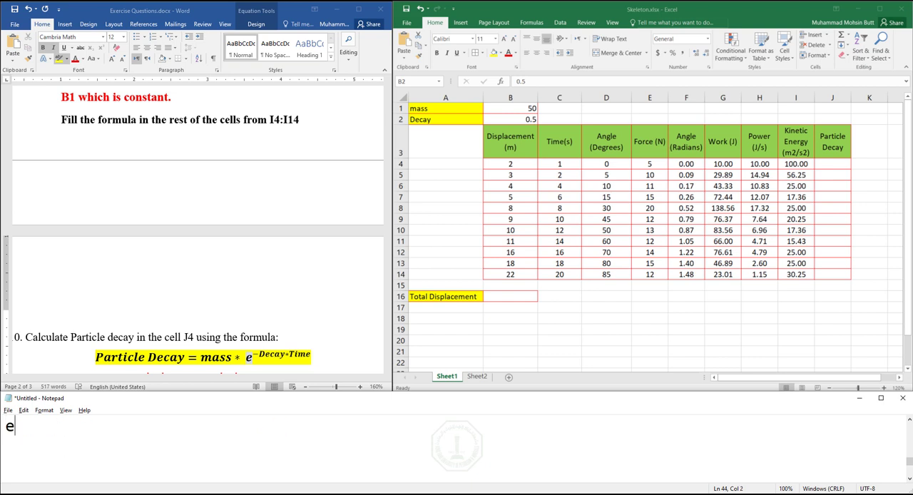
type("^-5")
key("Return")
type("=")
type("xp(")
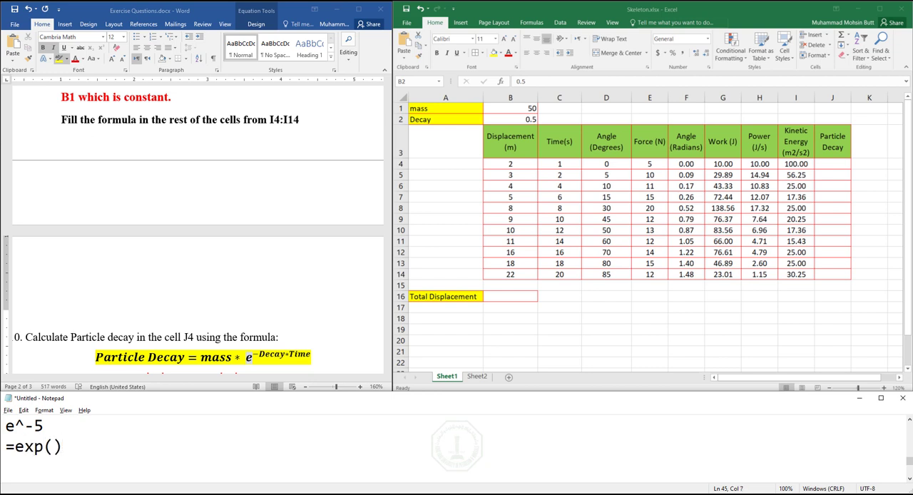
left_click(276, 429)
key("shift+Left")
key("shift+Left")
key("ctrl+c")
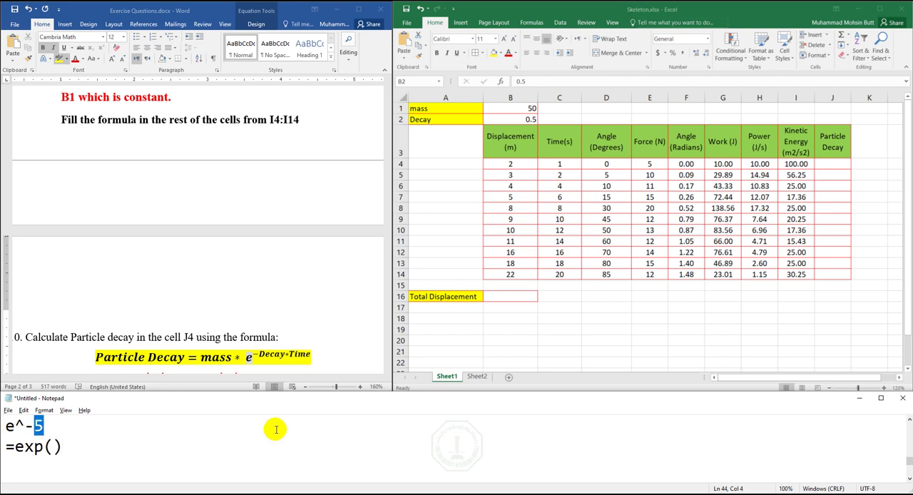
key("Down")
key("ctrl+v")
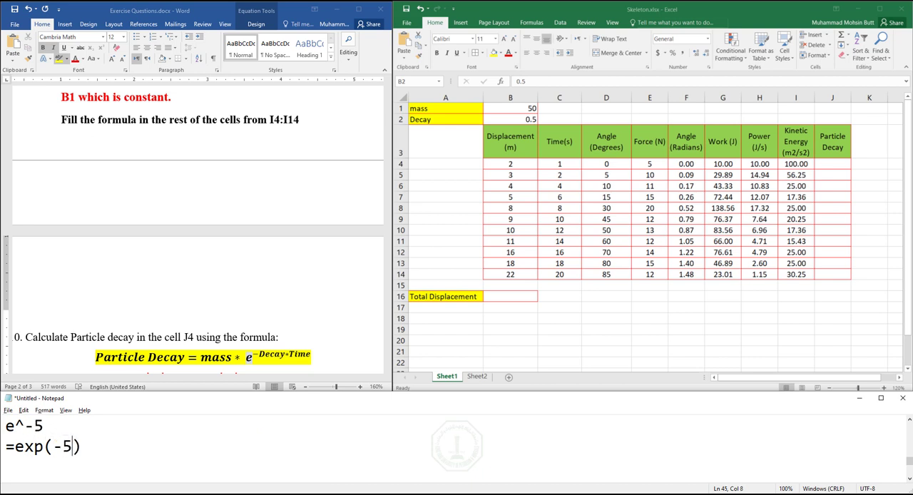
- Delete the two example lines e^-5 and =exp(-5) from the notes
key("shift+Left")
key("shift+Left")
key("shift+Left")
key("shift+Left")
key("shift+Left")
key("shift+Left")
key("shift+Left")
key("shift+Left")
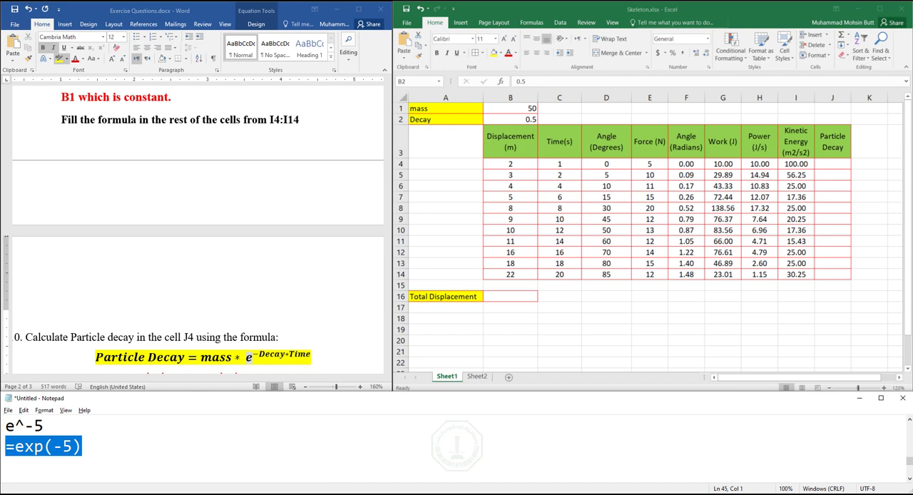
key("shift+Up")
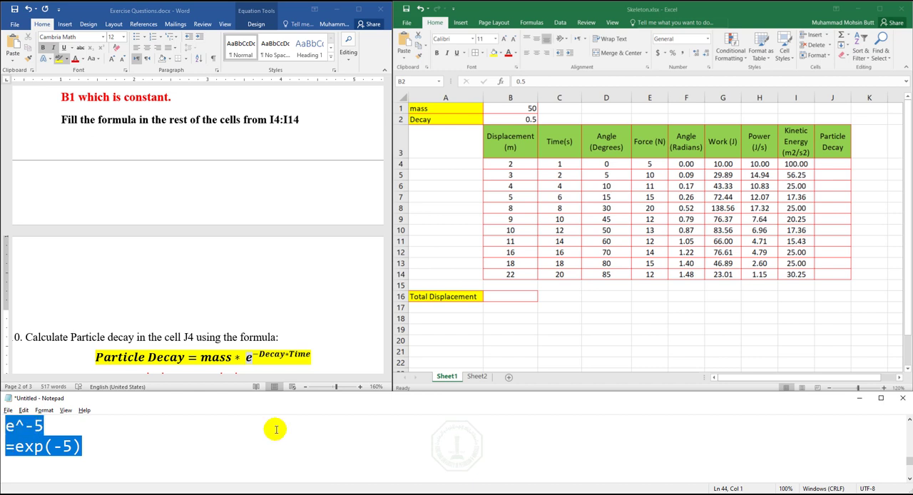
key("BackSpace")
- Complete the started Particle Decay formula in the notes as =$B$1*EXP(-$B$2*C4)
key("Up")
key("Up")
key("Up")
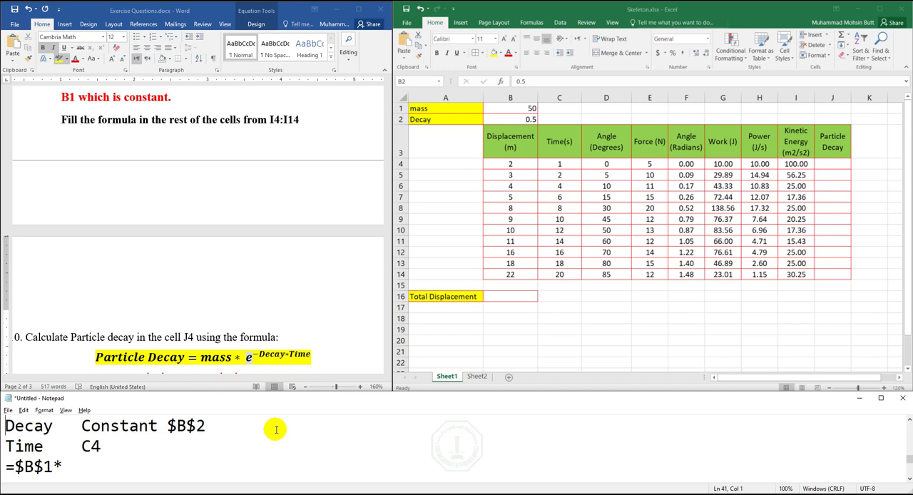
key("Up")
key("Down")
key("Down")
key("Return")
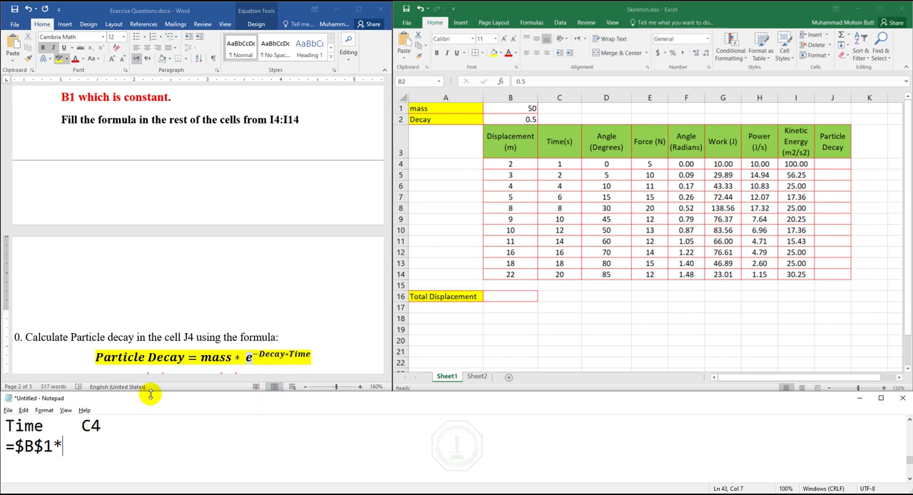
type("E")
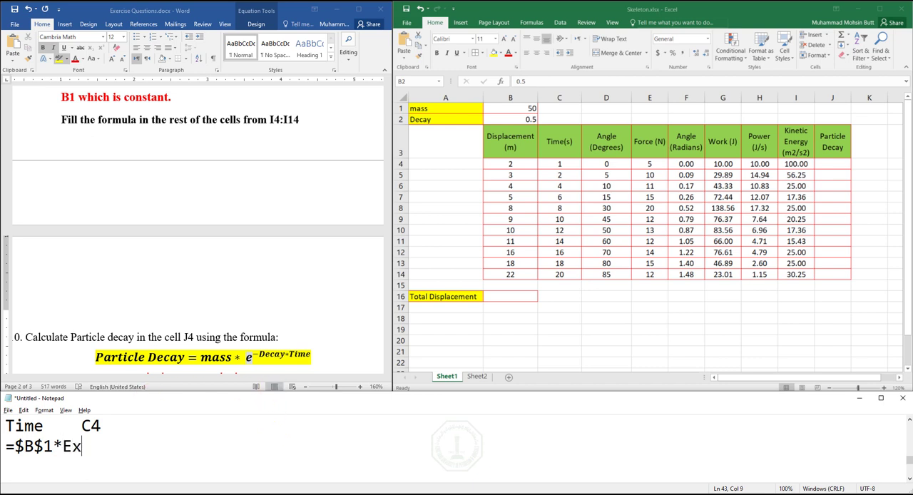
type("XP(")
type("-")
left_click(910, 422)
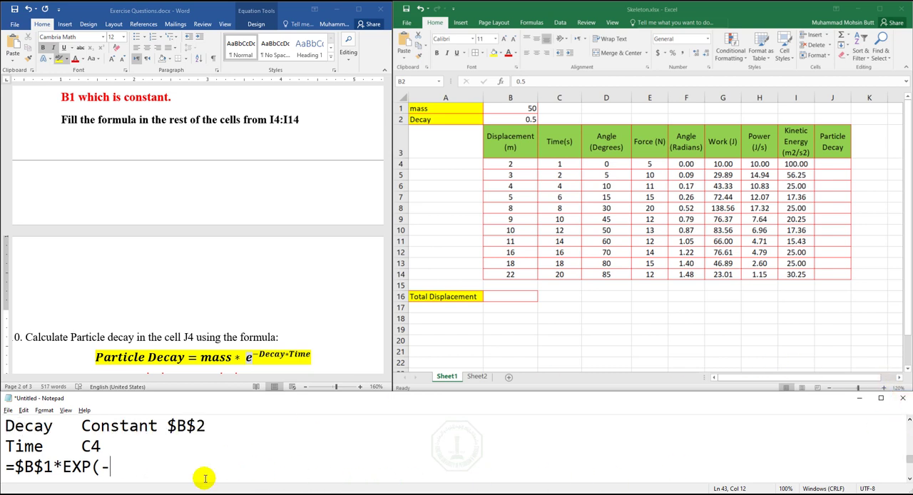
type("$B")
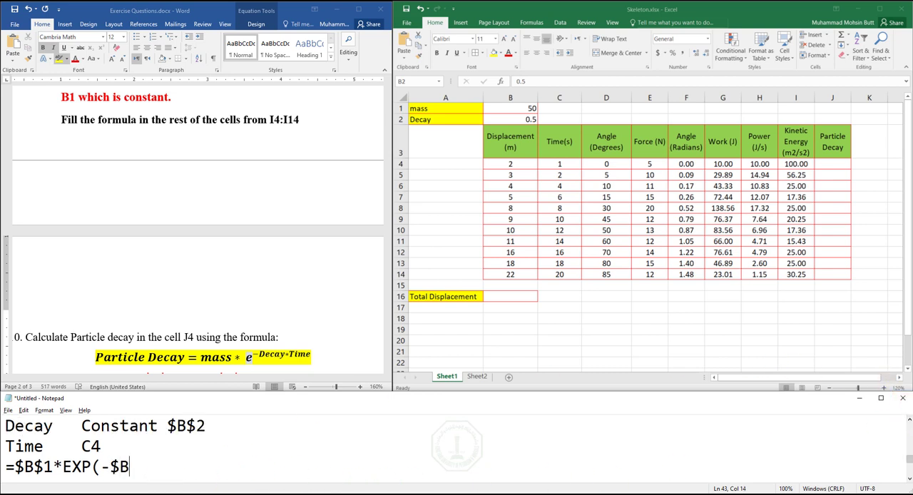
type("$2*C4")
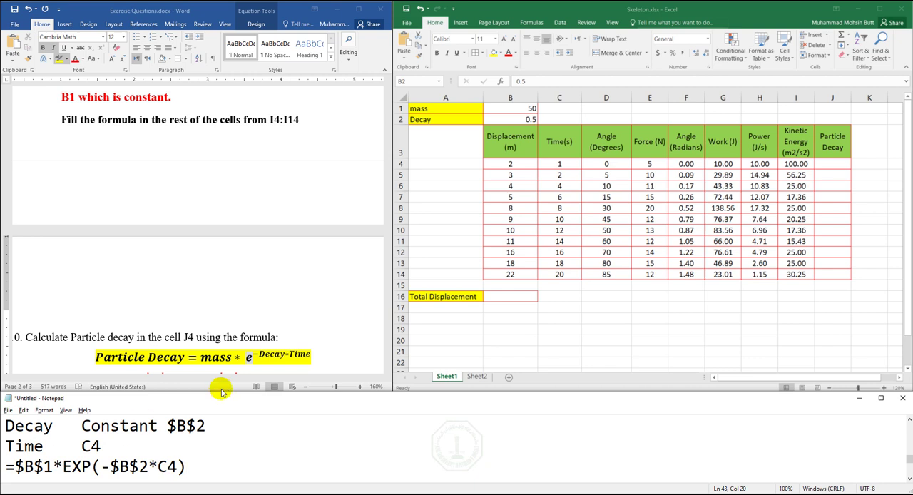
- Copy the noted =$B$1*EXP(-$B$2*C4) formula into cell J4 in Excel and fill it down through J14
left_click_drag(184, 466, 4, 466)
key("ctrl+c")
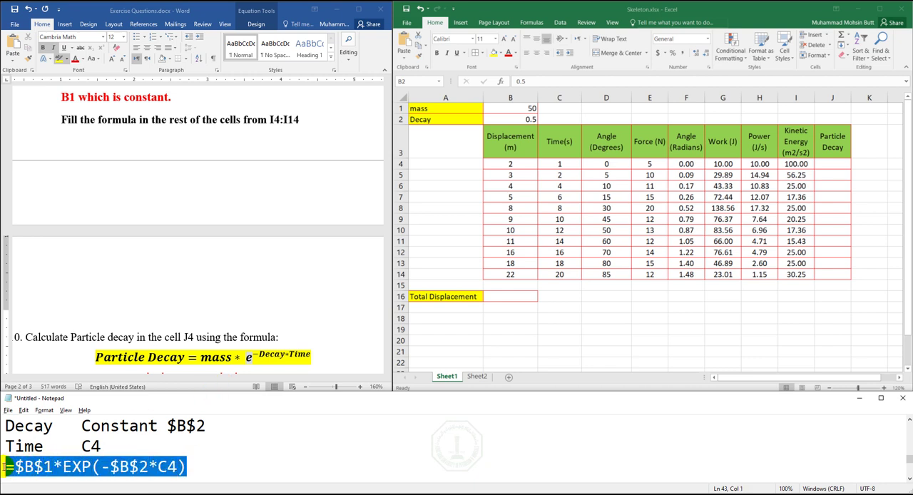
left_click(828, 165)
key("ctrl+v")
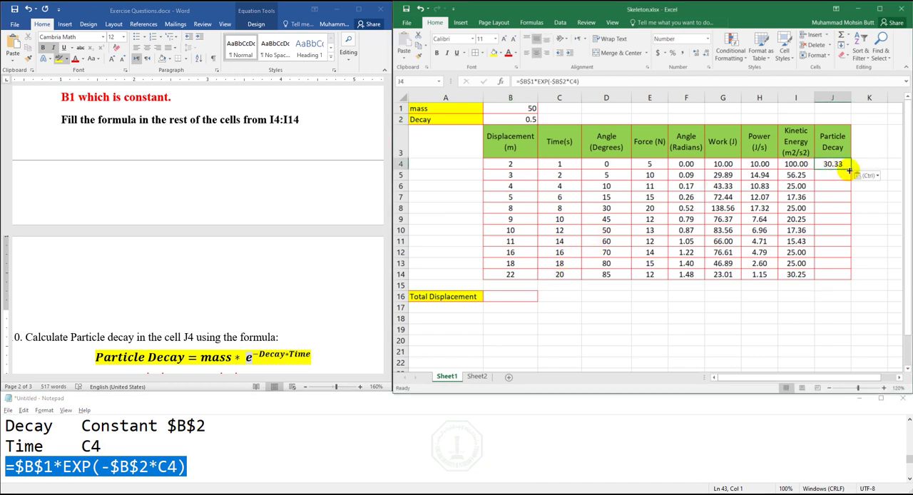
key("Return")
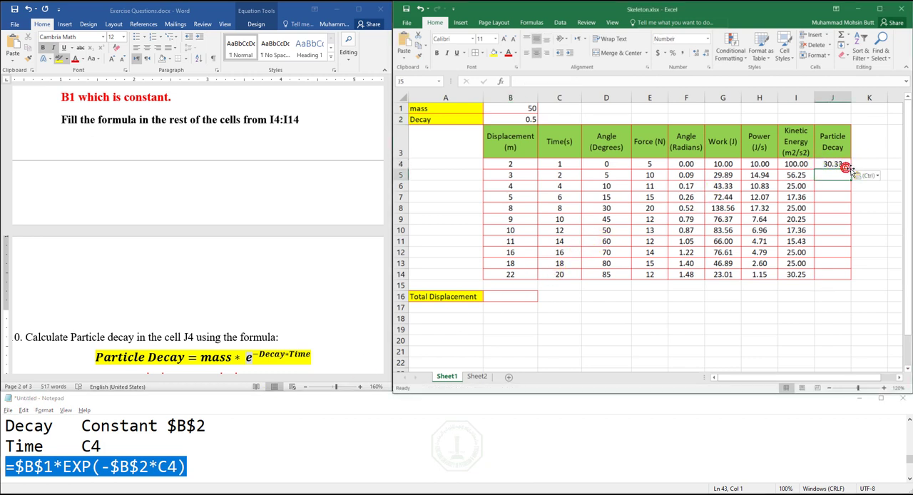
left_click(846, 165)
double_click(851, 168)
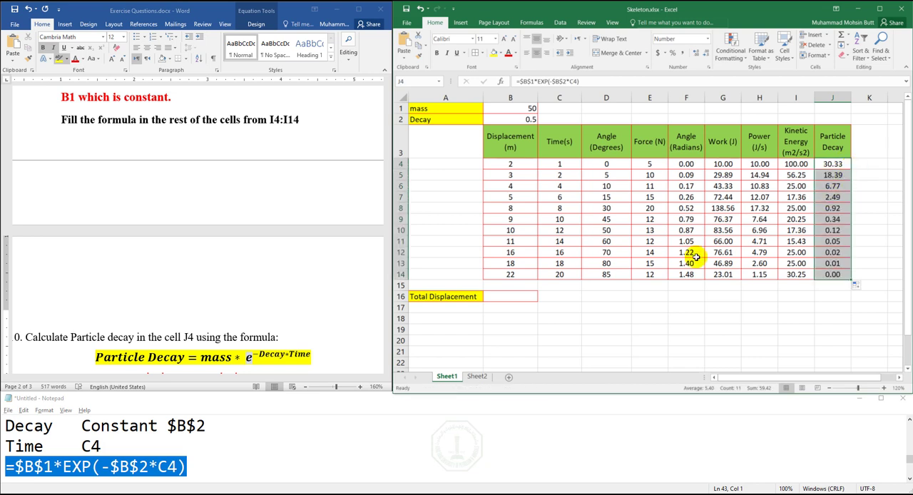
- Read the Word exercise through to the Total displacement question, and inspect the Work and Power formulas in Excel cells G4 and H4
left_click(294, 323)
left_click(387, 370)
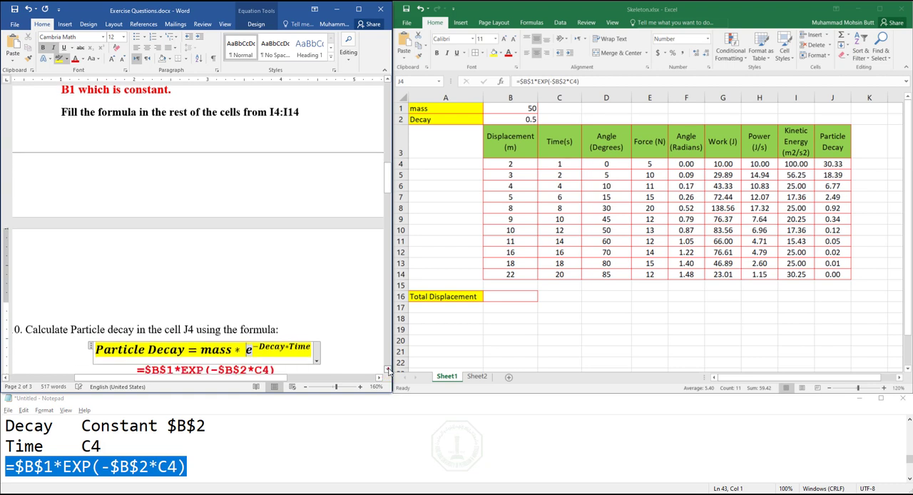
left_click_drag(388, 370, 389, 370)
left_click(152, 272)
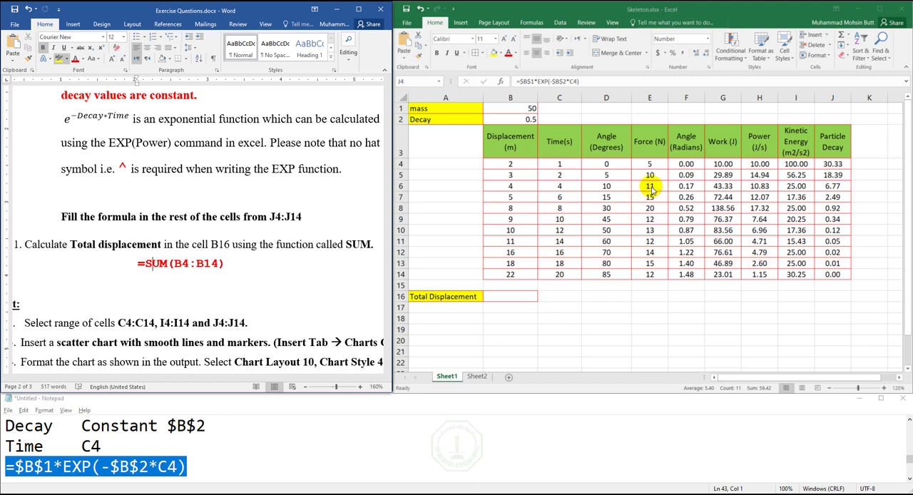
left_click(718, 166)
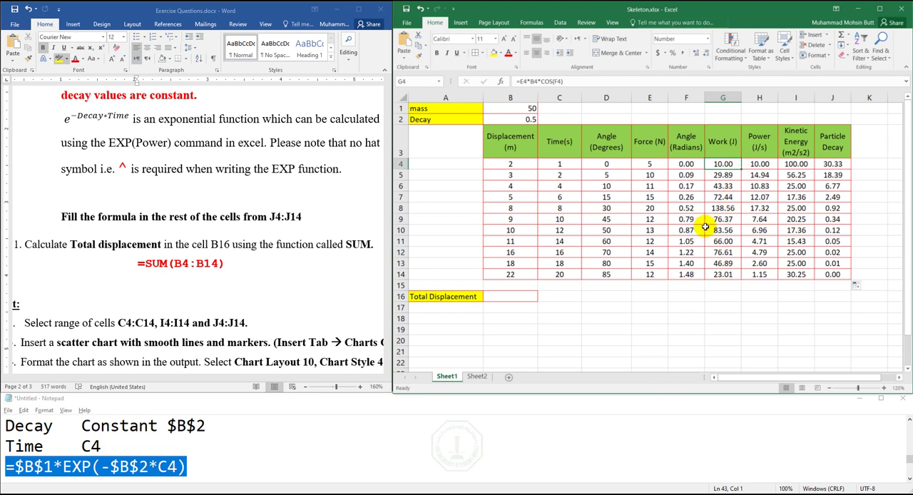
left_click(761, 164)
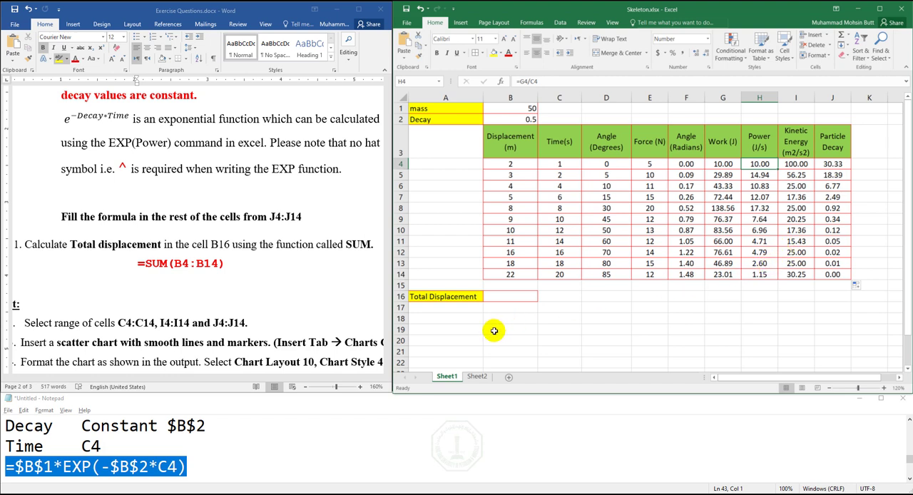
left_click(506, 296)
left_click(651, 164)
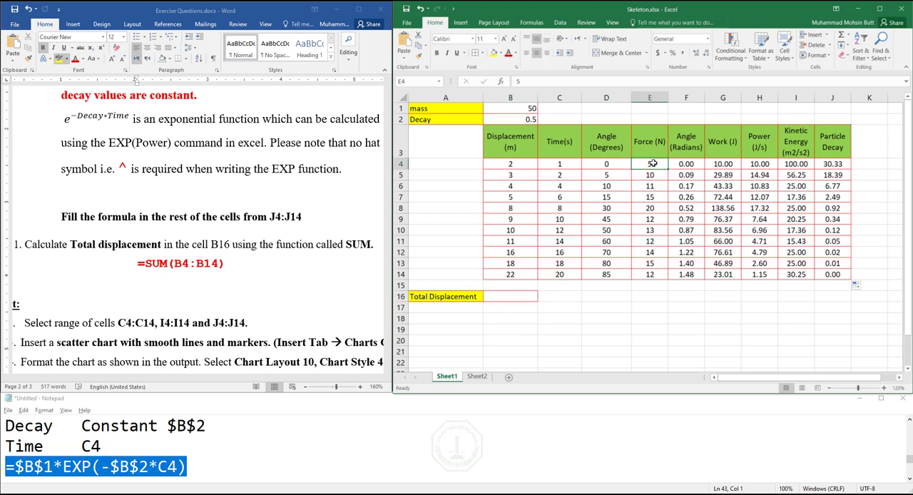
left_click(609, 172)
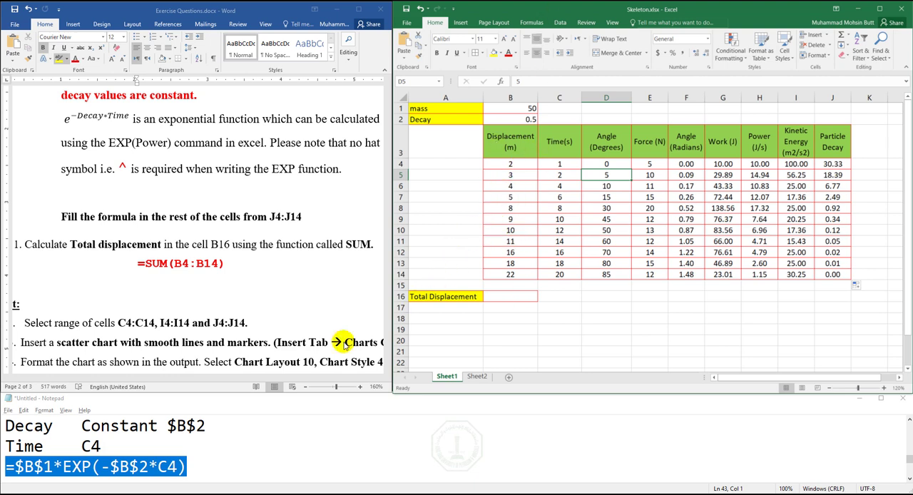
- Add the total displacement formula =sum(B4:B14) on a new line below the Particle Decay formula in the Notepad notes
left_click(214, 467)
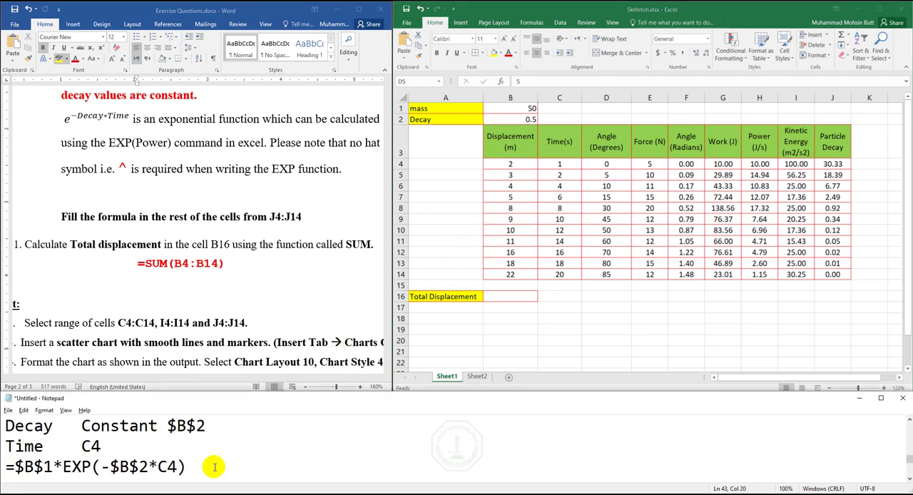
key("Return")
key("Return")
key("Return")
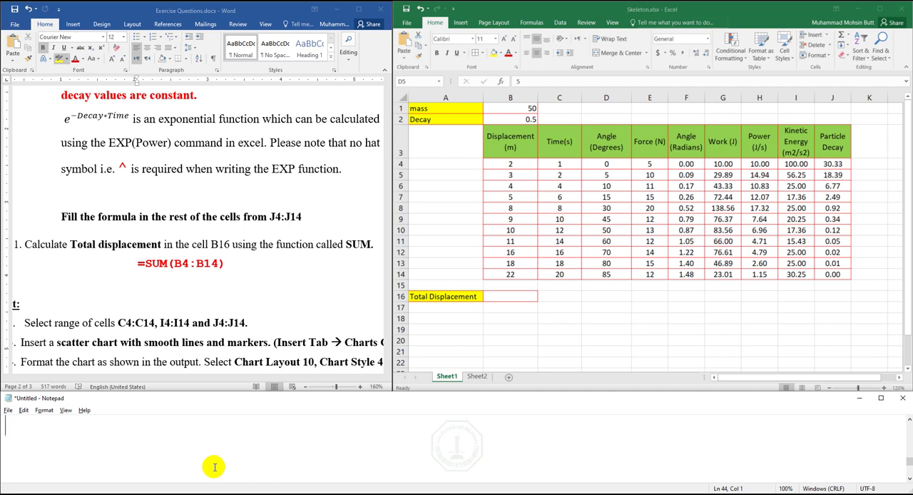
left_click(520, 167)
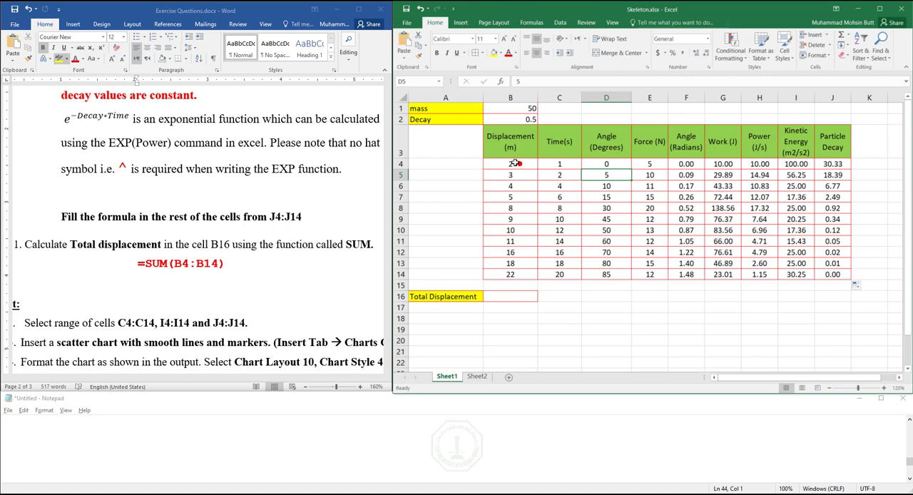
left_click(520, 275)
left_click(57, 436)
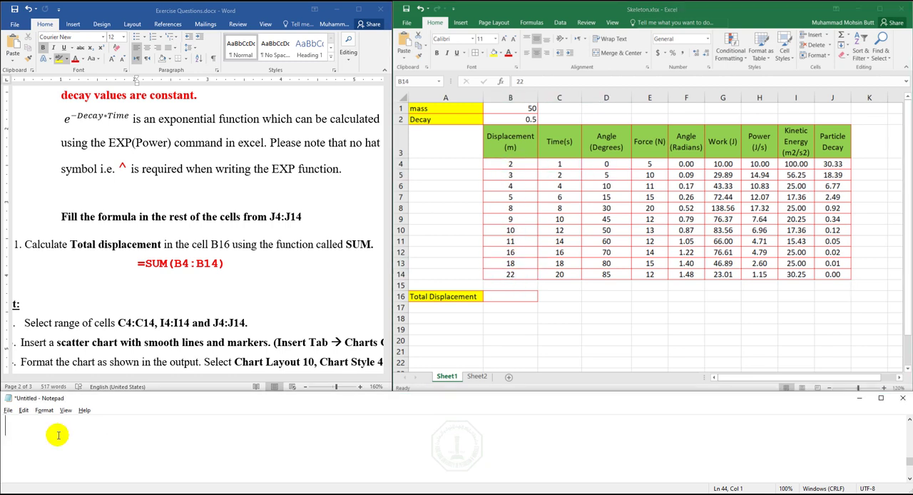
type("=sum")
key("Tab")
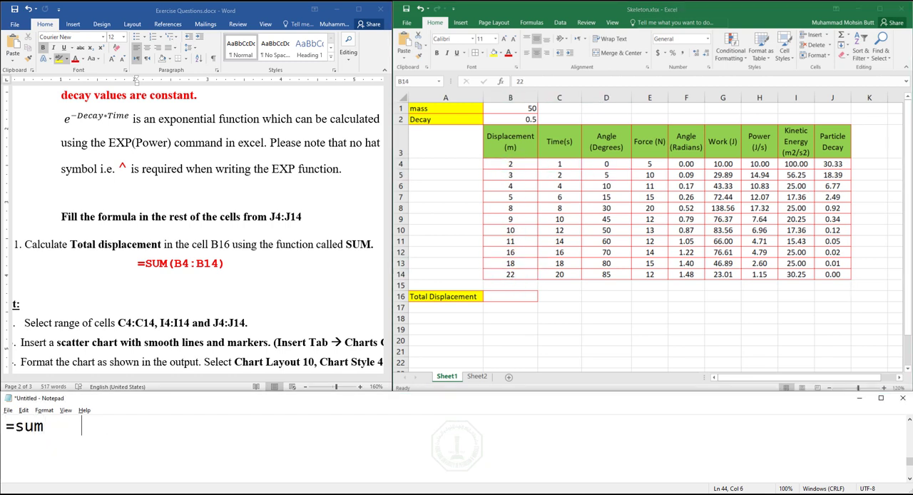
type("()")
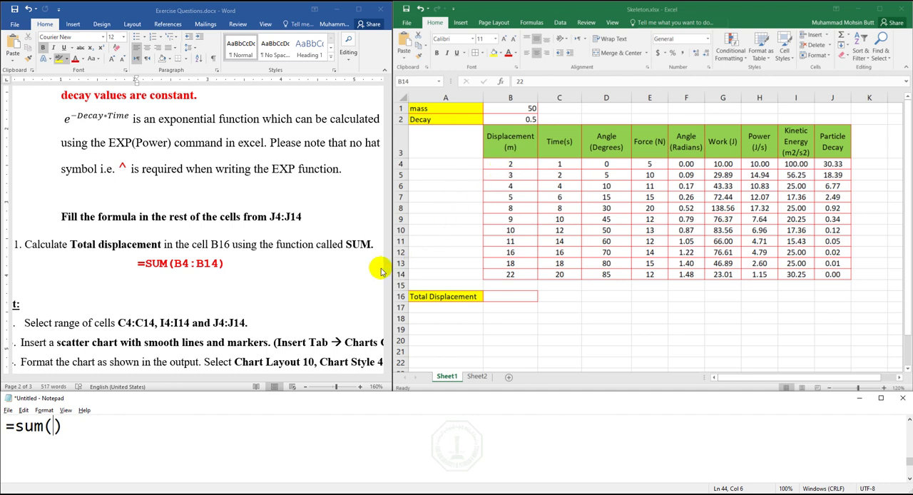
type("B4:B14")
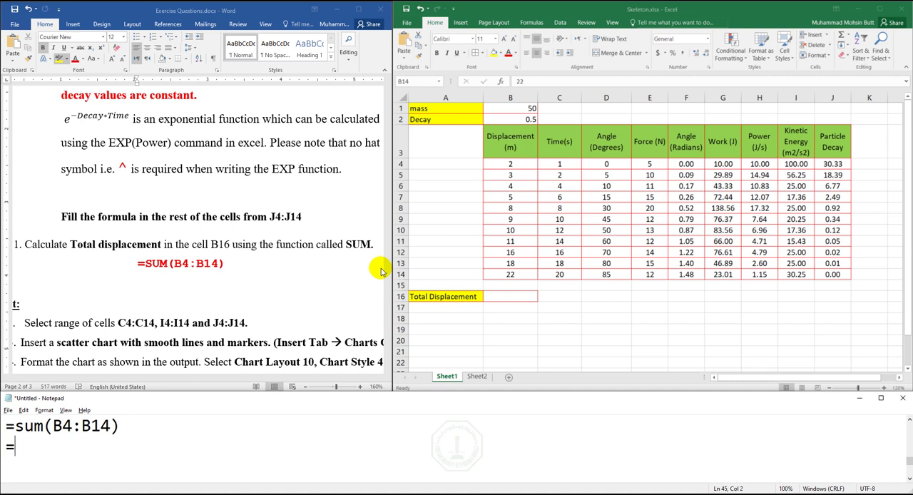
- Add =Average(B4:B14), =MAX() and =MIN() on separate lines below the sum formula in the notes
type("erage(")
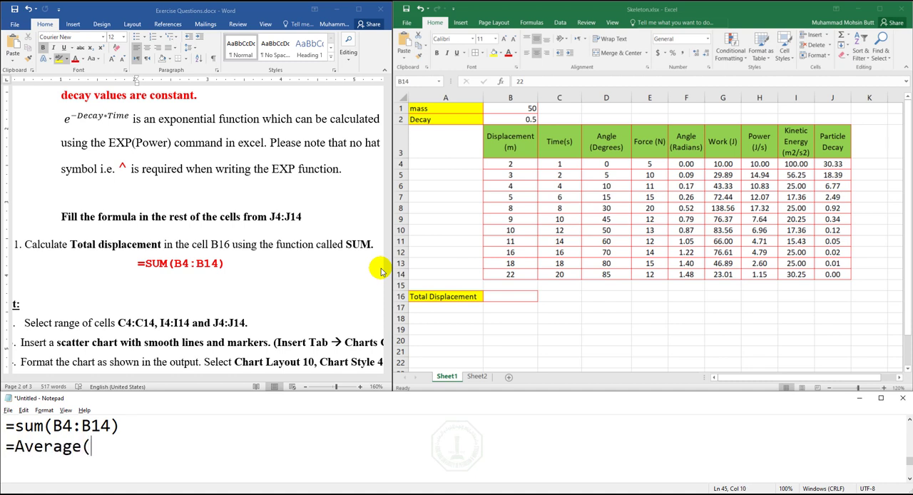
type("B4:B14) =")
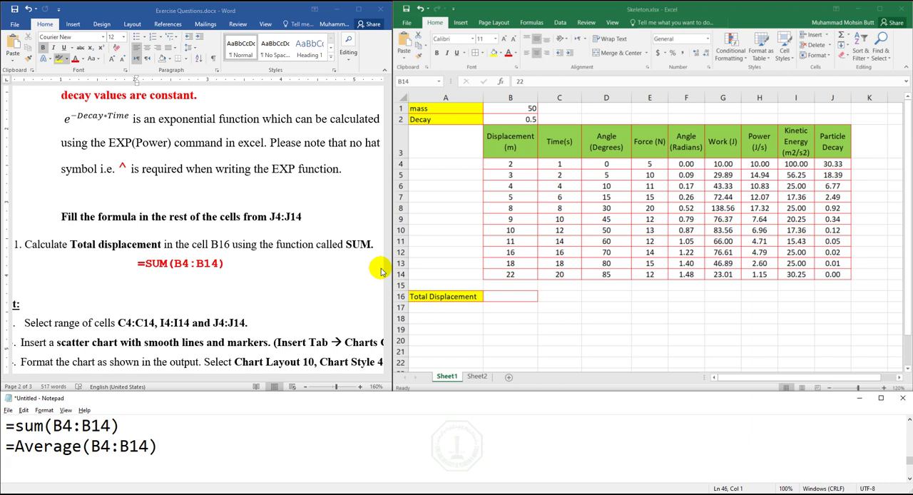
type("MAX")
key("Return")
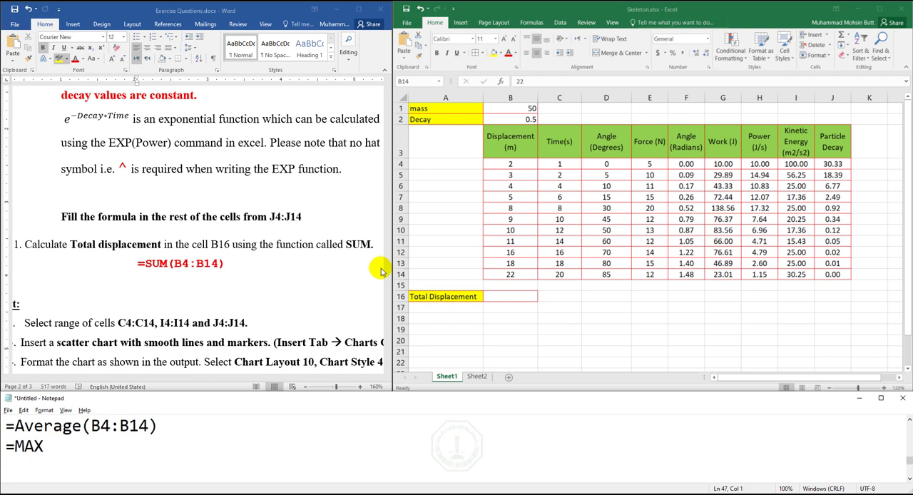
type("=MIN()")
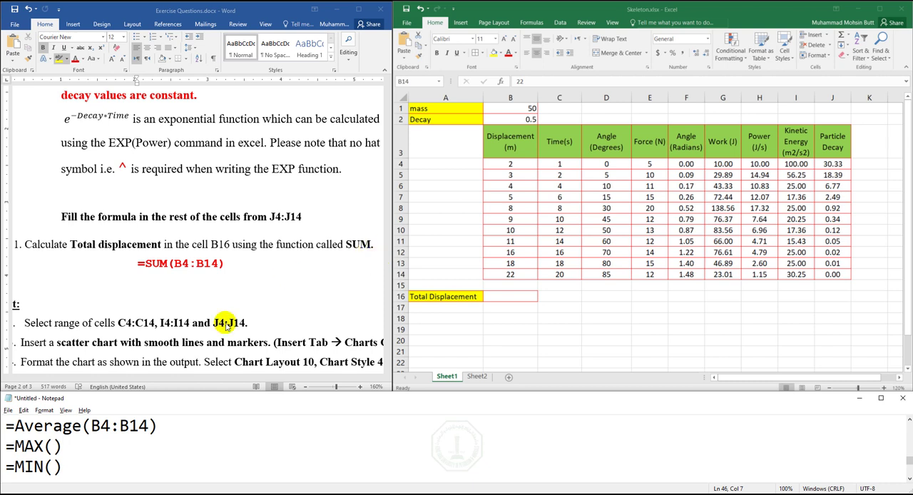
- Copy the range B4:B14 from the Average formula into the empty brackets of the MAX and MIN formulas
left_click_drag(91, 425, 143, 422)
key("ctrl+c")
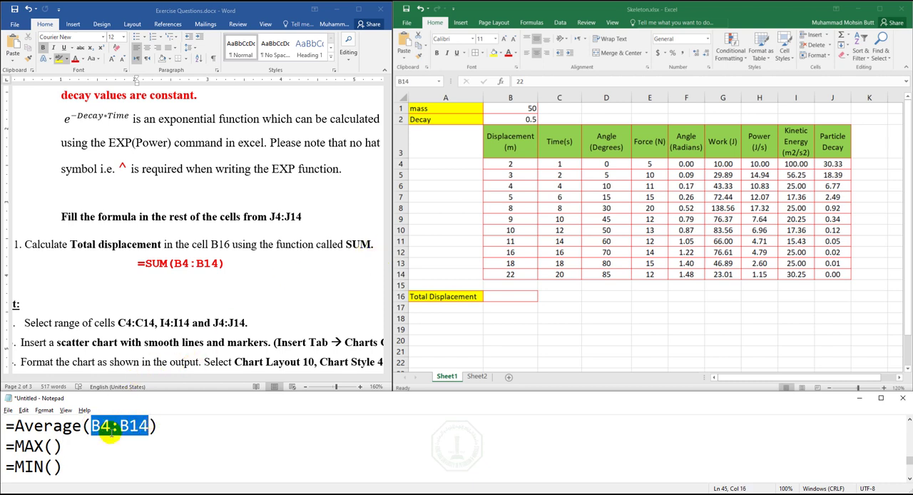
left_click(53, 447)
key("ctrl+v")
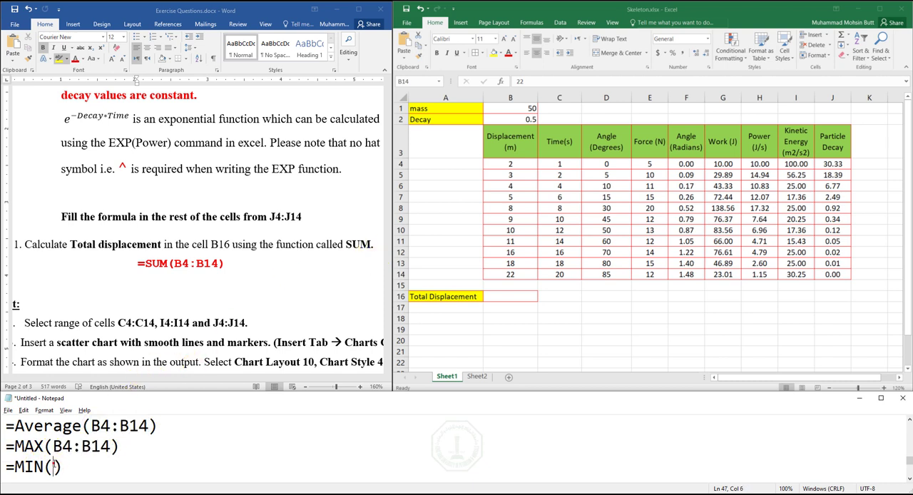
left_click(53, 467)
key("ctrl+v")
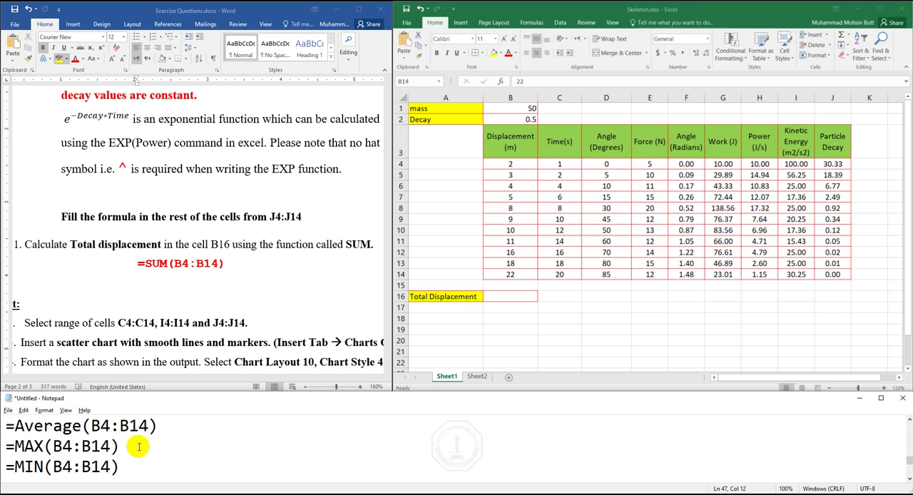
- Copy the noted =sum(B4:B14) formula into the Total Displacement cell B16 in Excel
scroll(130, 447, "up", 1)
left_click_drag(126, 449, 2, 416)
key("Down")
key("Down")
key("Down")
key("Down")
key("Down")
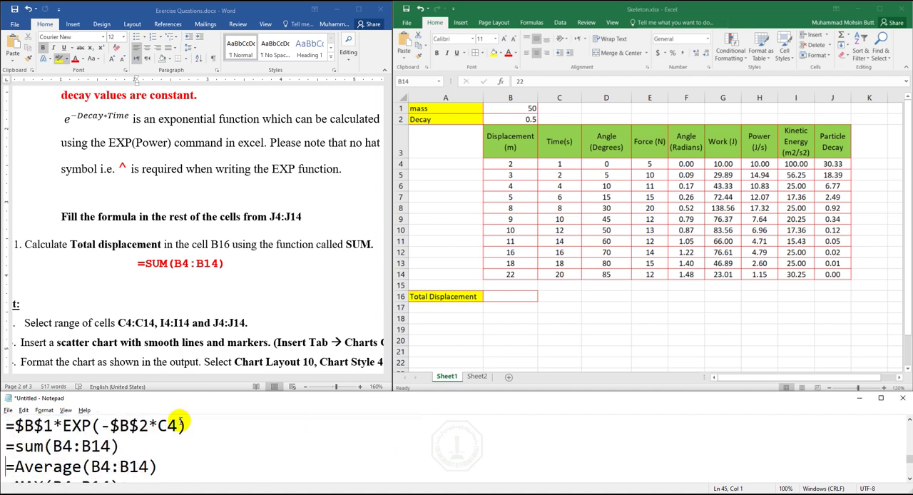
key("shift+Down")
key("ctrl+c")
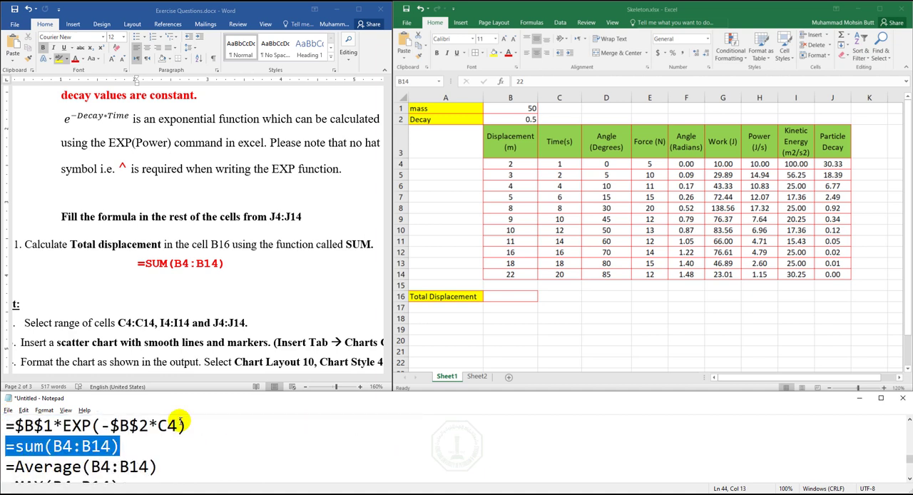
left_click(502, 298)
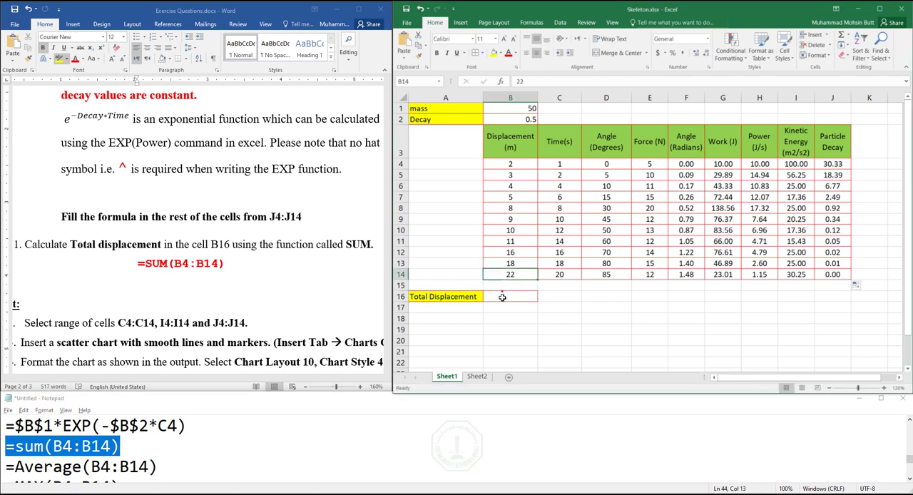
key("ctrl+v")
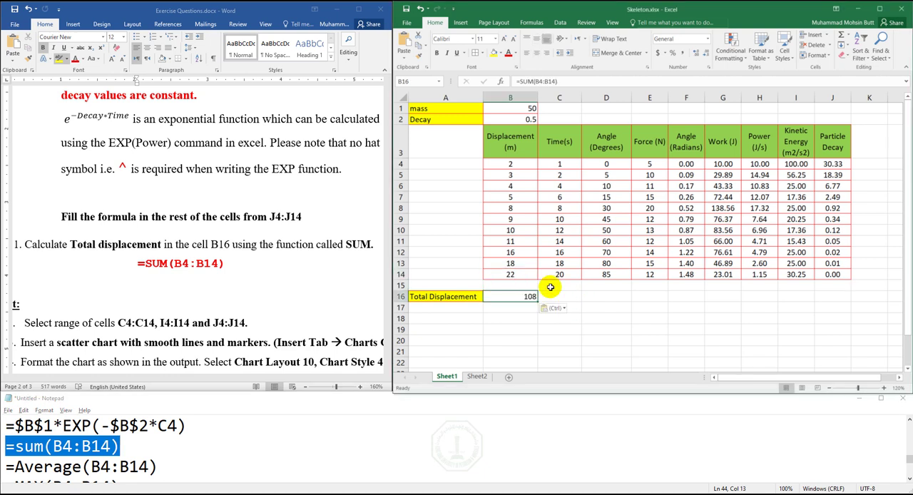
- In the Word exercise, highlight the chart instruction "Select range of cells C4:C14, I4:I14 and J4:J14" in yellow
left_click(308, 297)
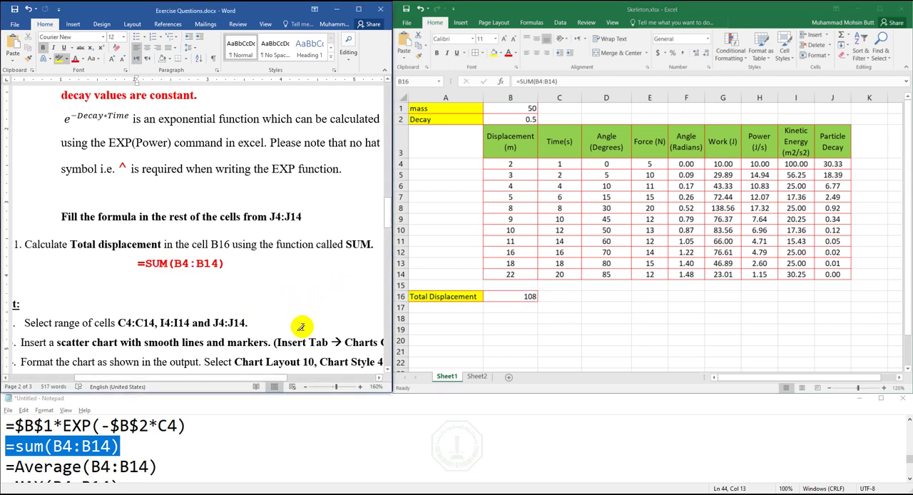
left_click_drag(278, 378, 232, 376)
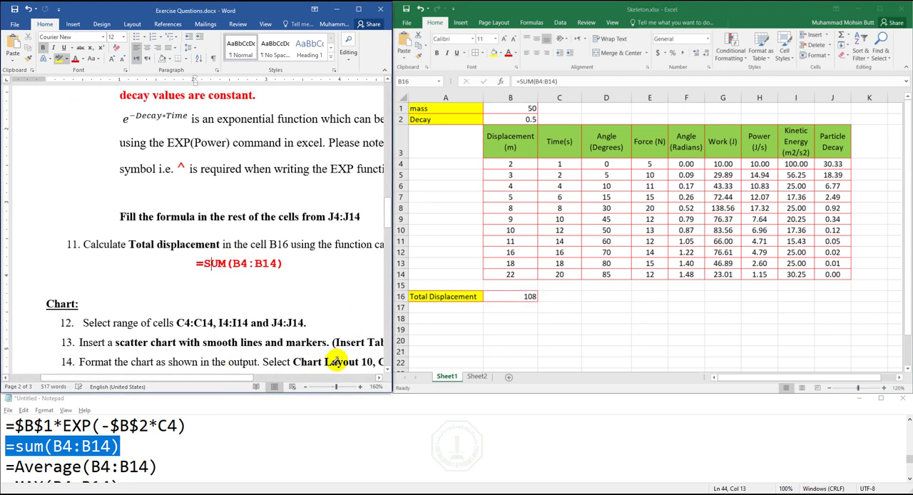
scroll(379, 367, "down", 3)
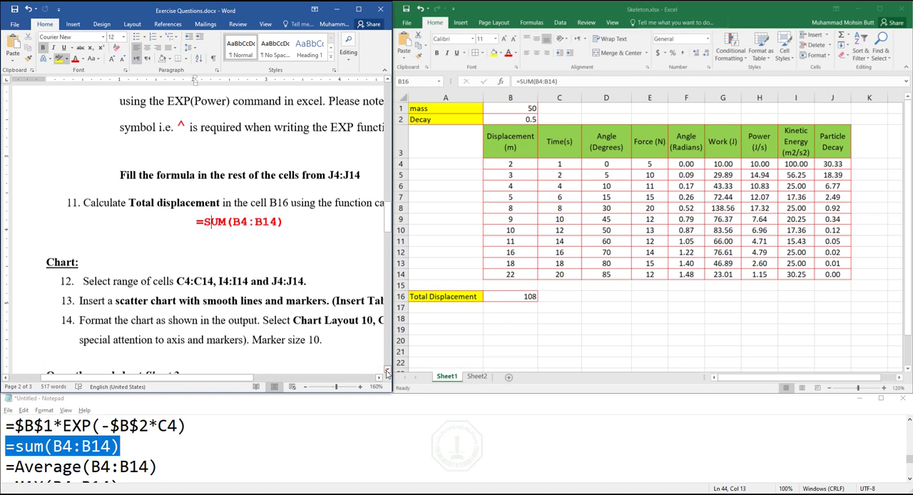
left_click(380, 378)
left_click(380, 378)
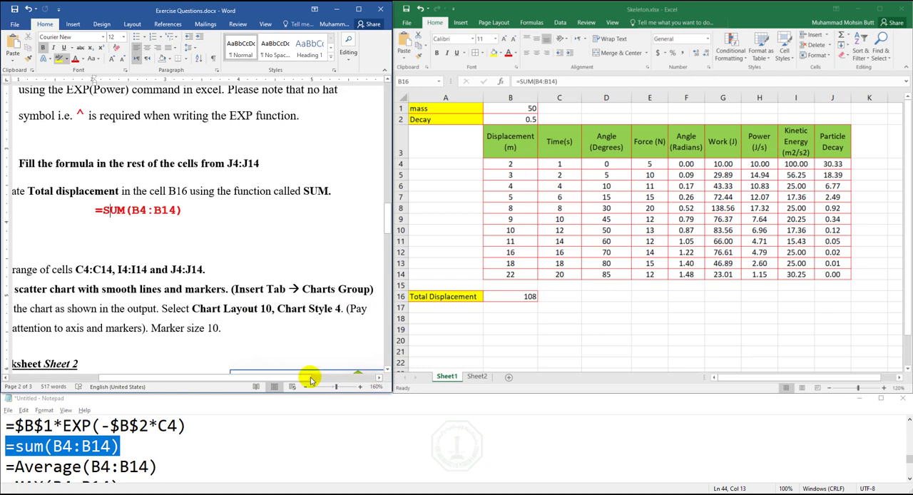
left_click_drag(299, 378, 276, 371)
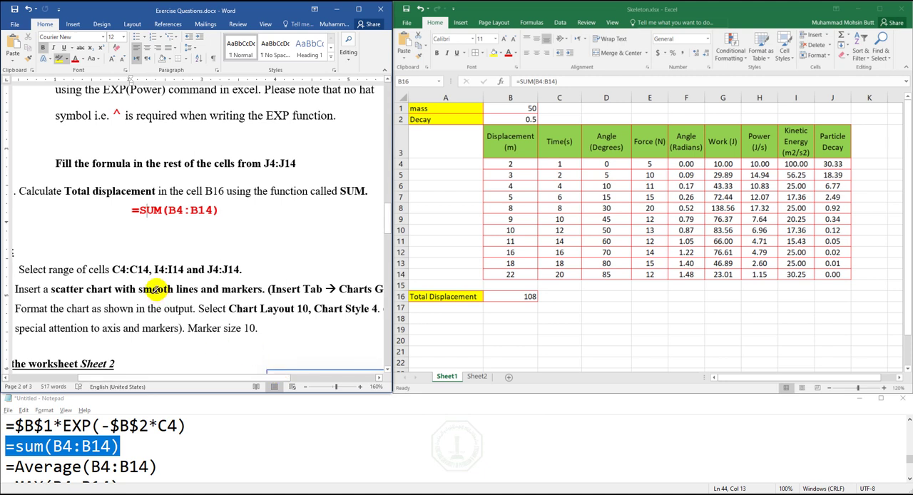
left_click(13, 274)
left_click_drag(48, 269, 205, 269)
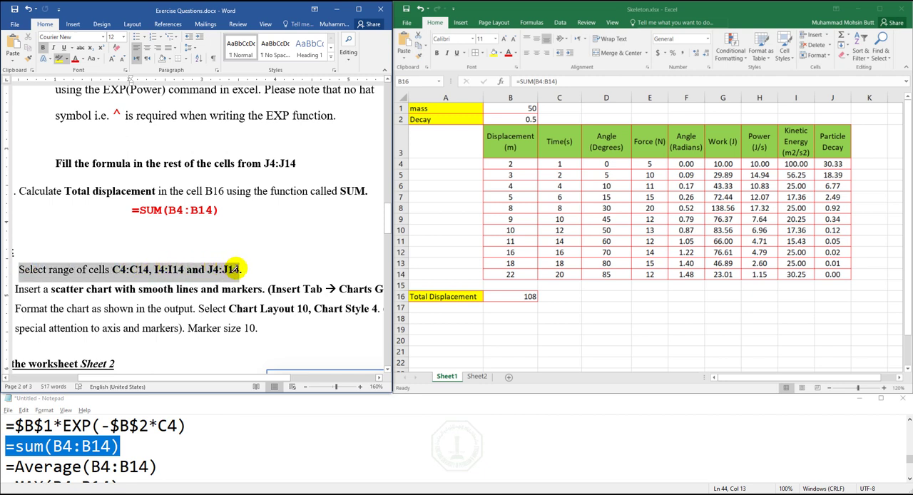
left_click_drag(235, 269, 241, 270)
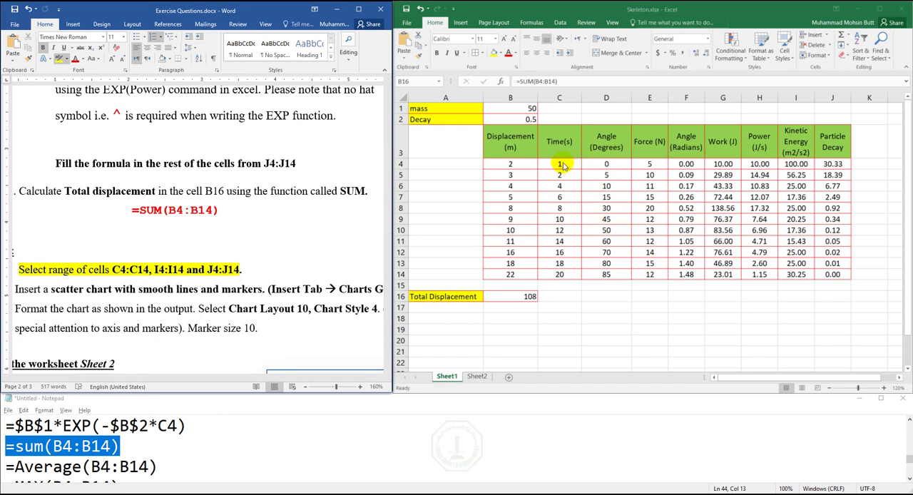
- Select the ranges C4:C14, I4:I14 and J4:J14 together in the Excel sheet
key("ctrl+v")
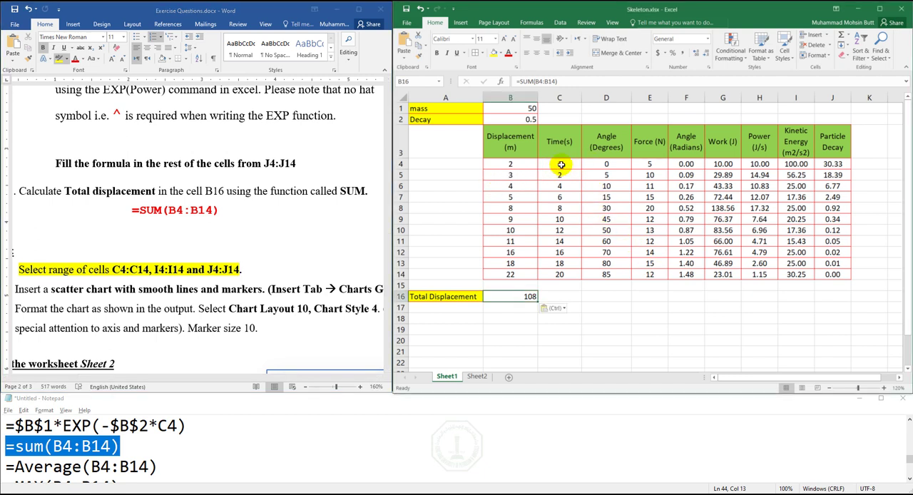
left_click_drag(561, 164, 567, 275)
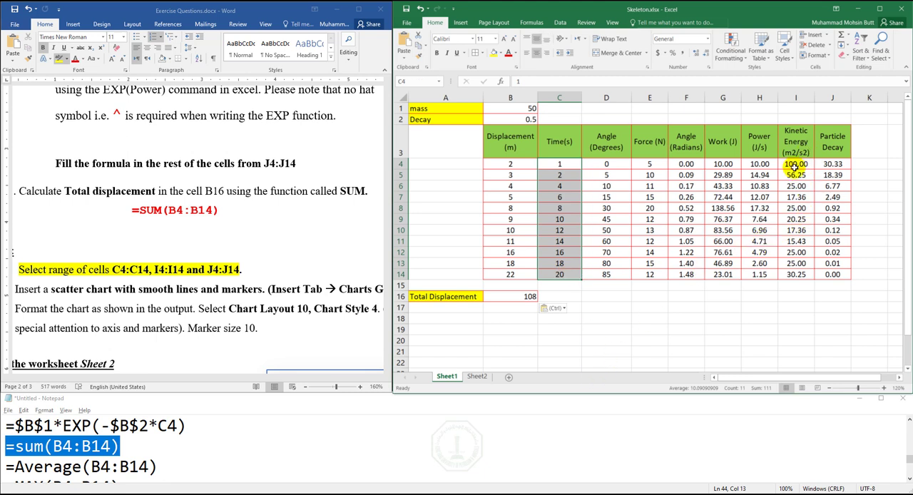
left_click_drag(792, 164, 835, 275)
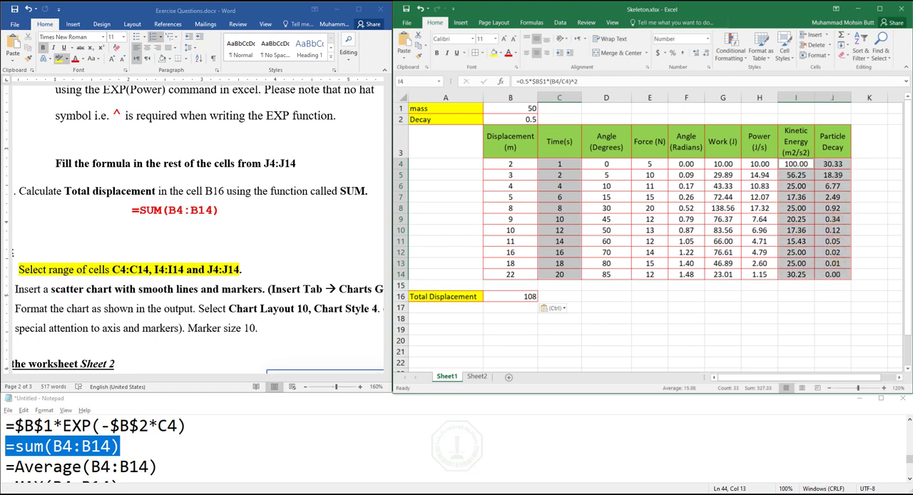
- Highlight "scatter chart with smooth lines and markers" in yellow in the Word exercise and read the rest of that instruction
left_click(246, 276)
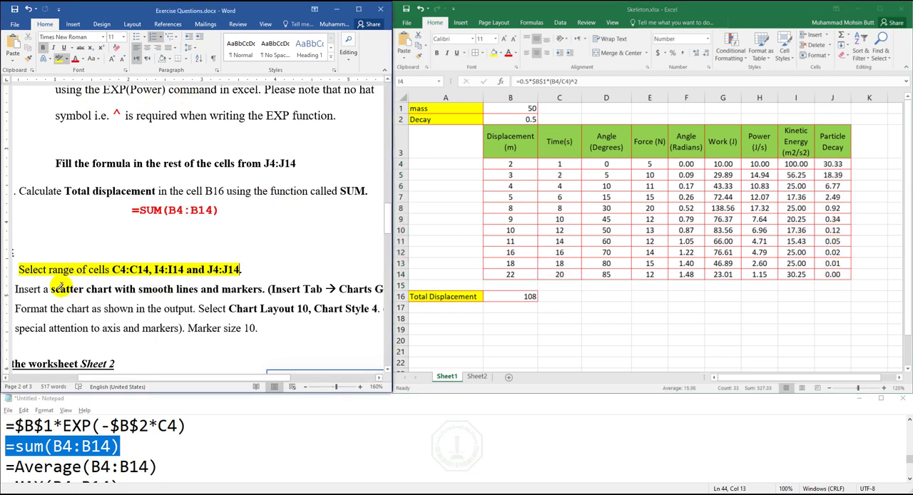
left_click_drag(52, 289, 263, 290)
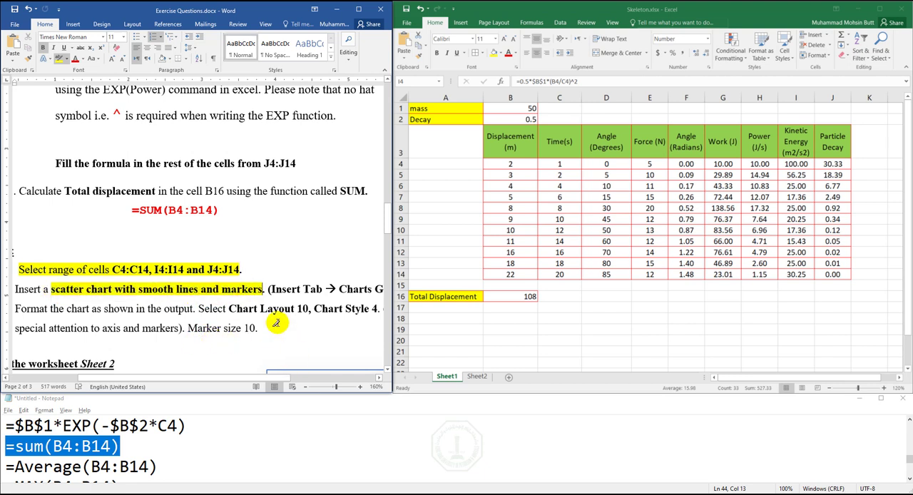
left_click_drag(265, 374, 294, 371)
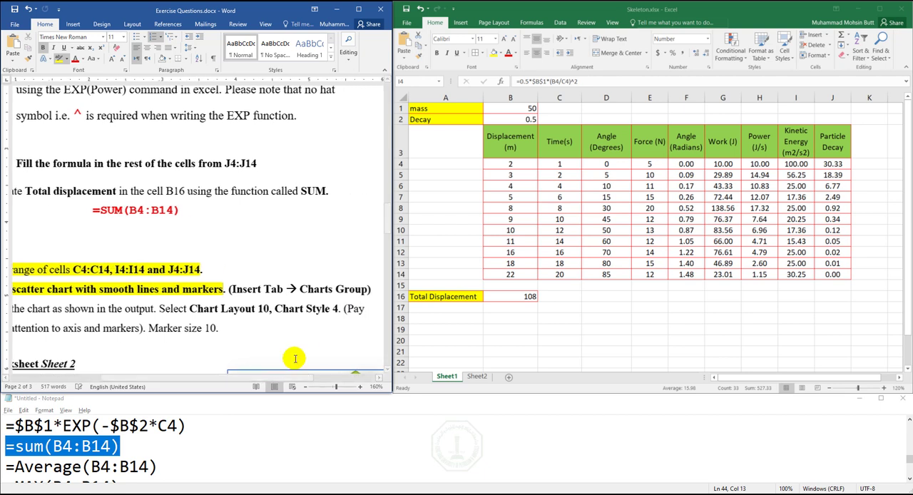
left_click(520, 13)
left_click(460, 22)
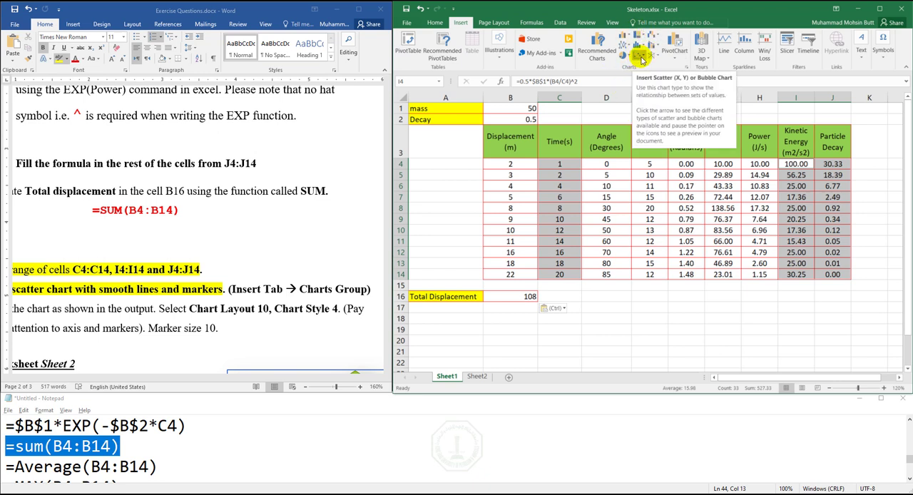
left_click(685, 69)
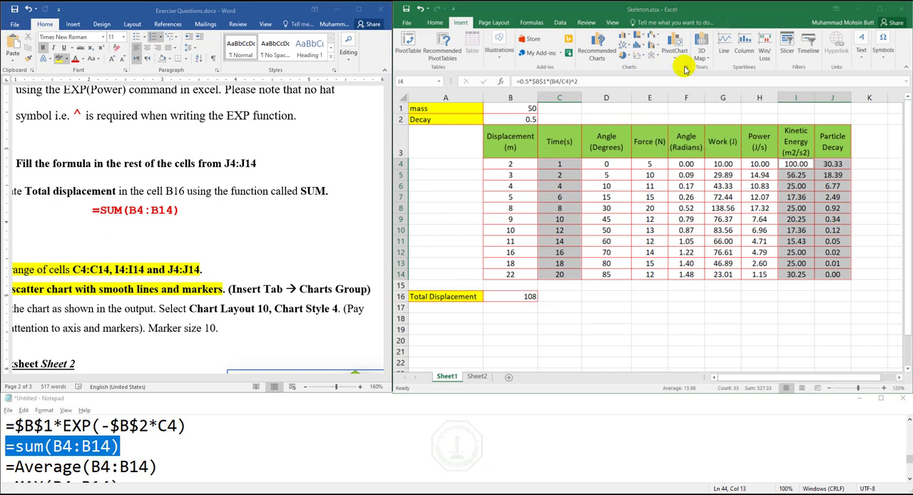
left_click(316, 107)
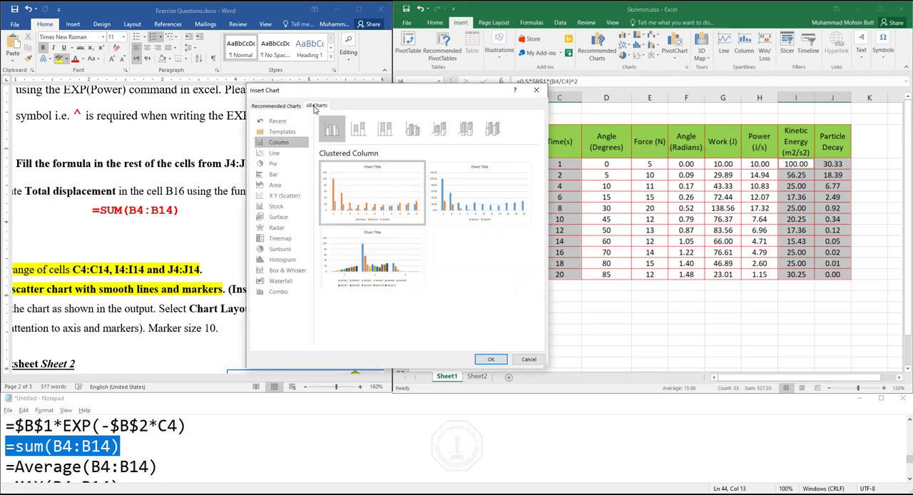
left_click(284, 195)
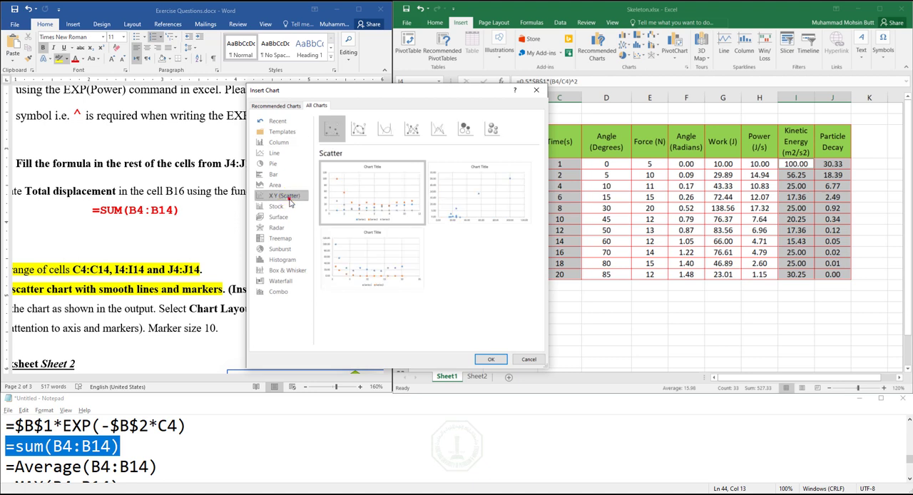
left_click(357, 130)
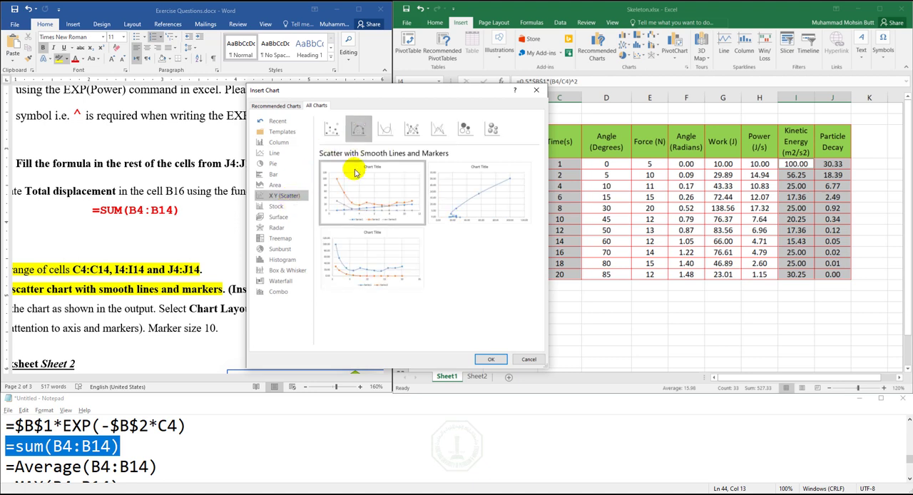
mouse_move(364, 200)
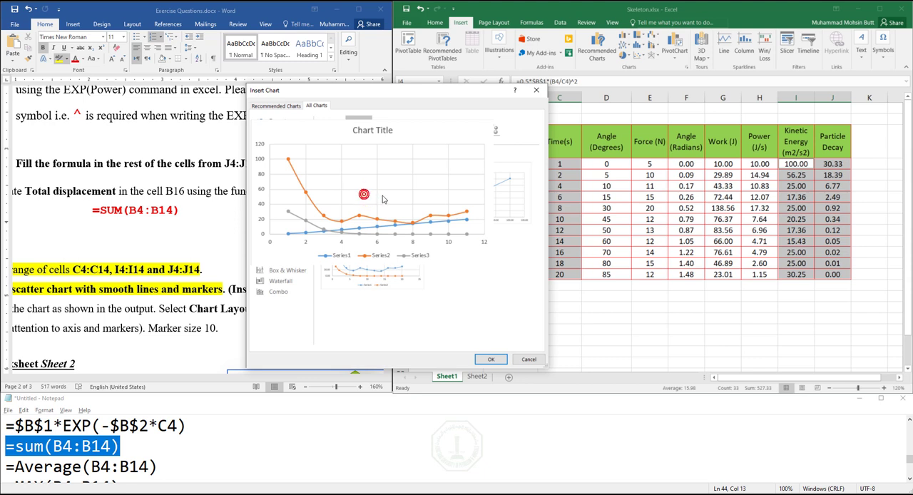
mouse_move(394, 275)
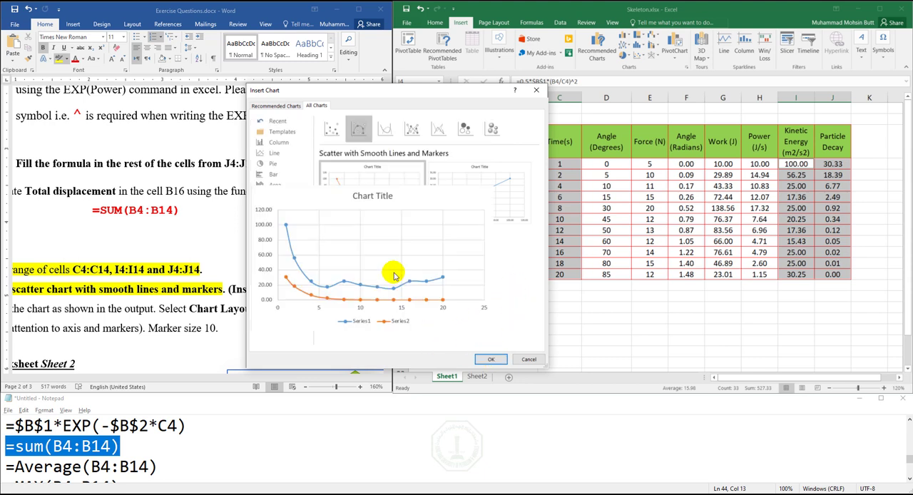
left_click(528, 359)
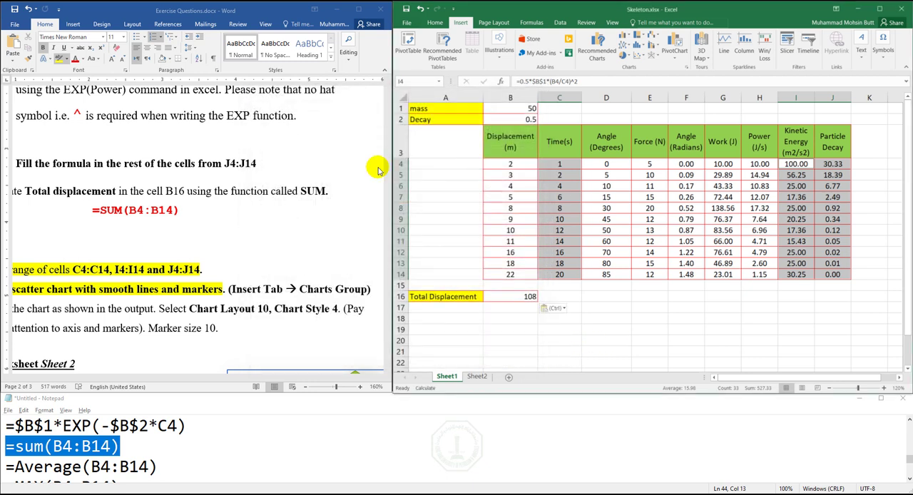
- Insert a scatter chart with smooth lines and markers from the selected ranges and move it below the data table
left_click(640, 57)
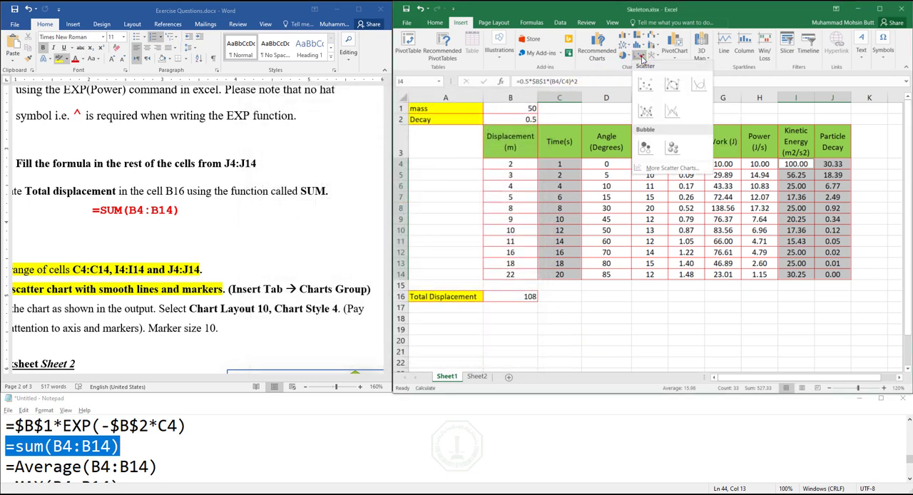
left_click(669, 89)
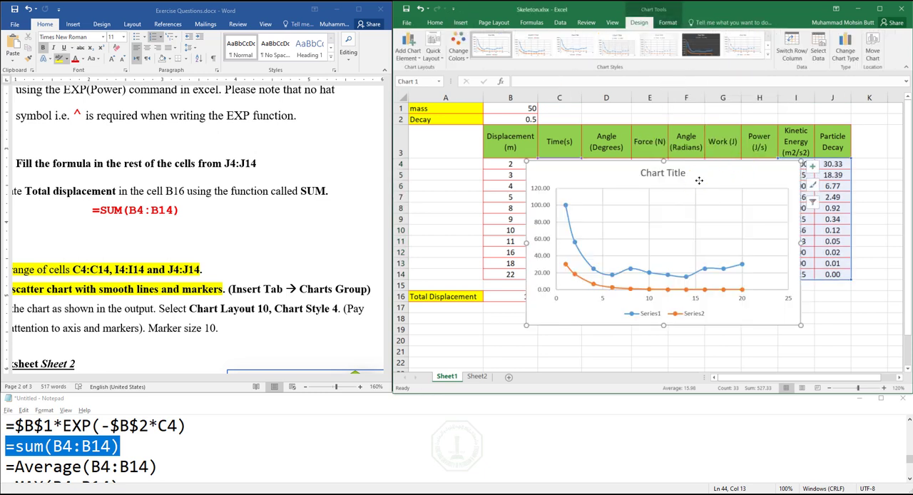
left_click_drag(699, 179, 689, 231)
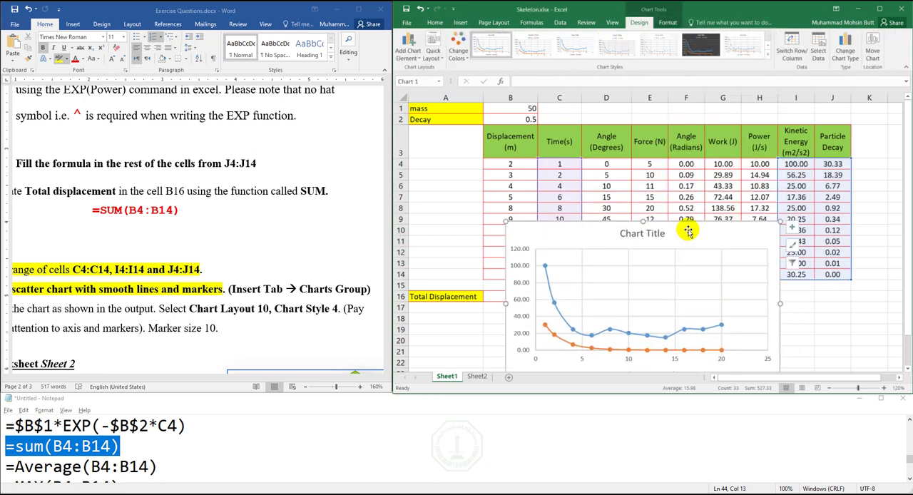
left_click(908, 368)
left_click(908, 368)
left_click(908, 368)
left_click(908, 368)
left_click_drag(684, 171, 728, 233)
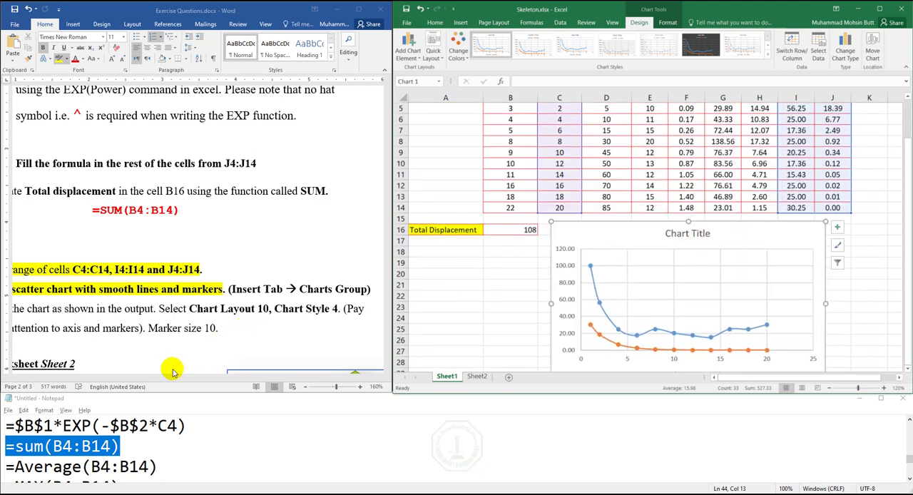
- In the Word exercise, highlight "Chart Layout 10, Chart Style 4" in yellow
left_click(183, 334)
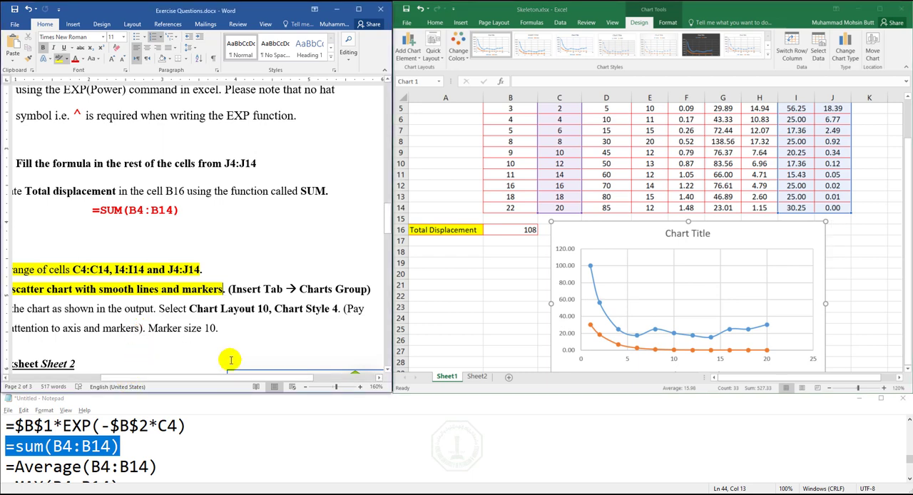
mouse_move(224, 379)
left_mouse_down()
mouse_move(188, 378)
mouse_move(197, 377)
left_mouse_up()
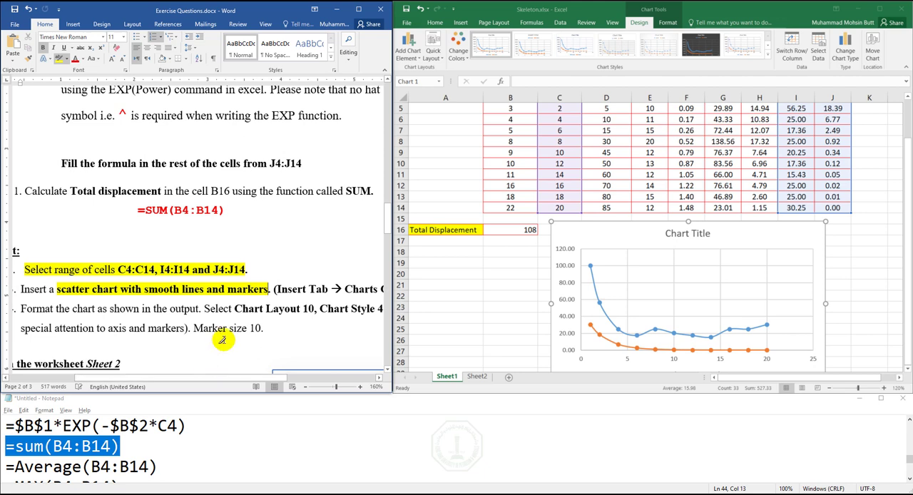
left_click_drag(237, 312, 362, 307)
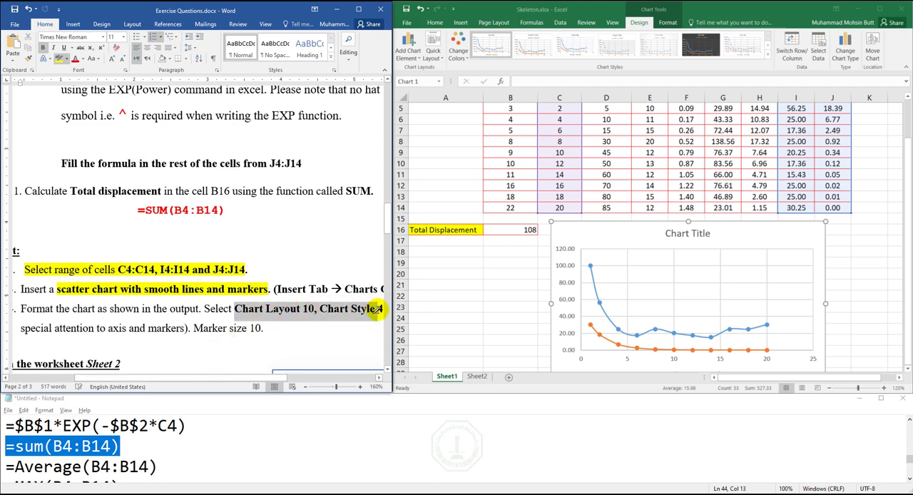
left_click_drag(378, 311, 378, 311)
- Try Chart Layout 4 on the Excel scatter chart and browse the available chart styles
left_click(570, 228)
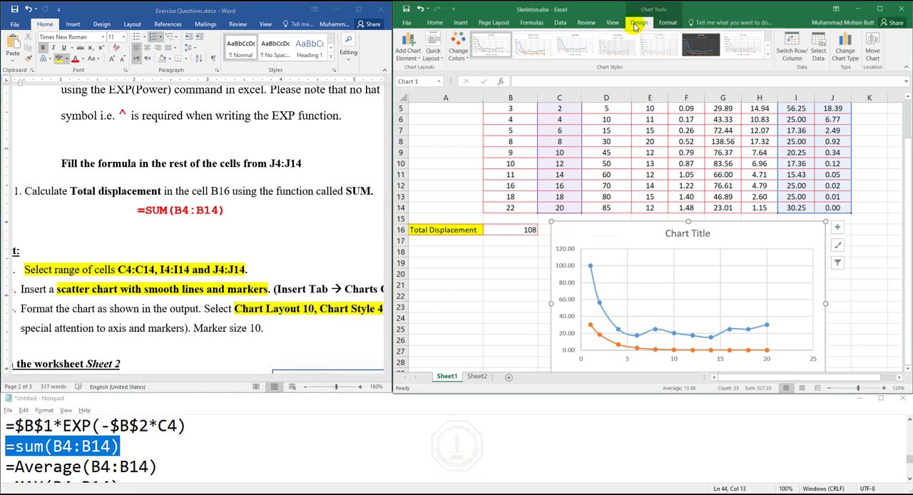
left_click(436, 57)
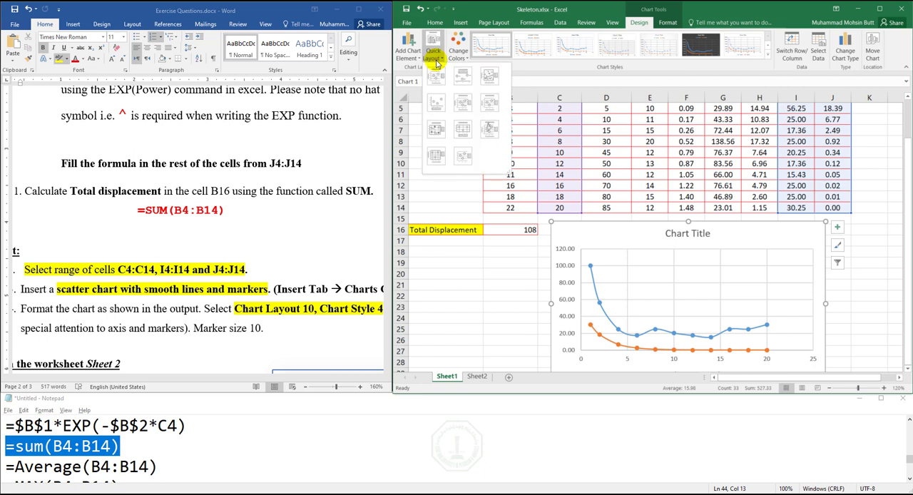
left_click(436, 105)
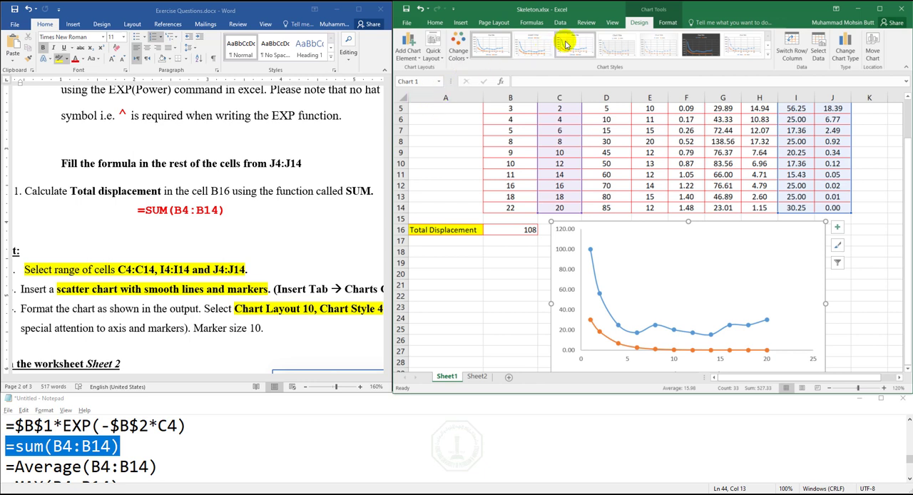
left_click(767, 57)
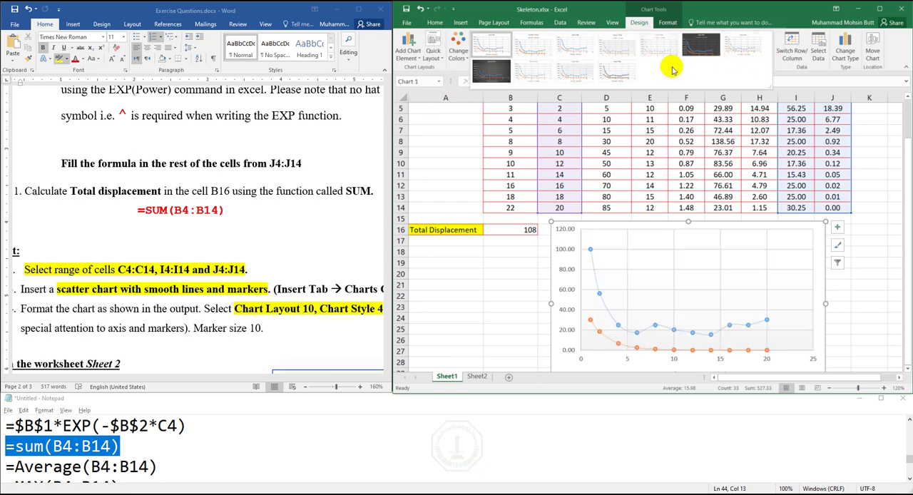
left_click(458, 56)
- Apply Chart Layout 10 and Chart Style 4 to the scatter chart
left_click(433, 60)
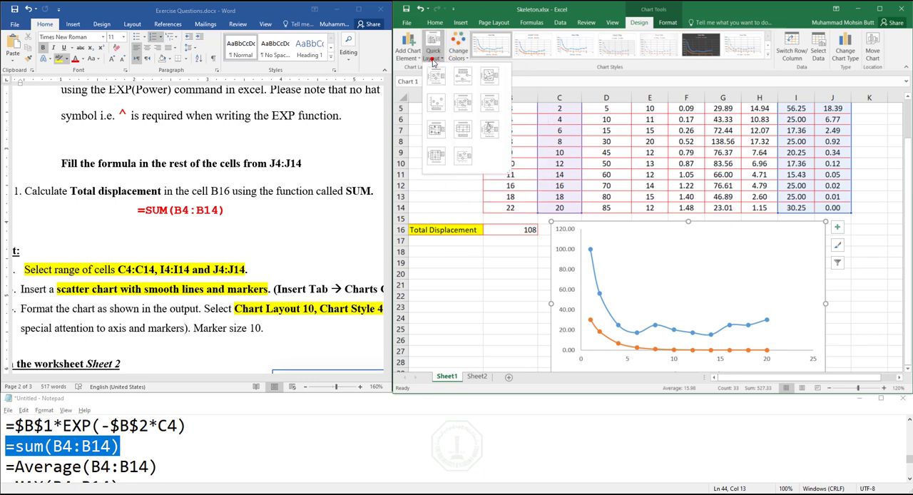
left_click(438, 156)
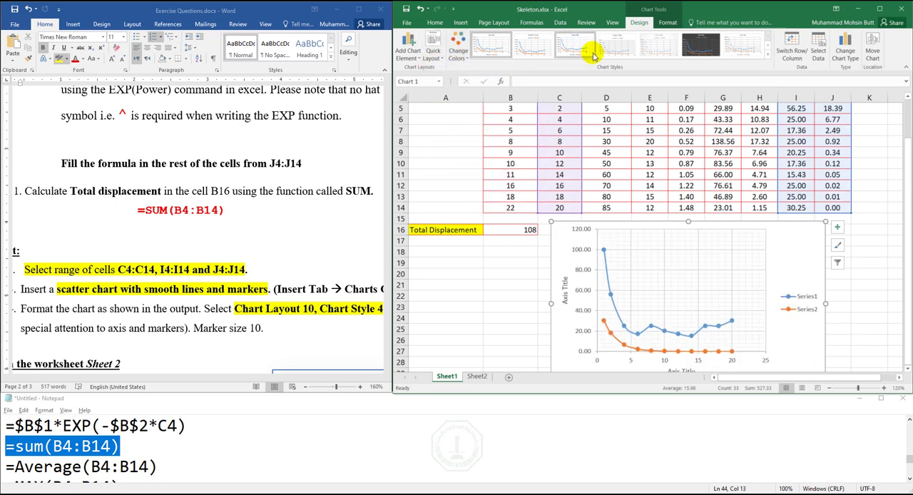
left_click(615, 51)
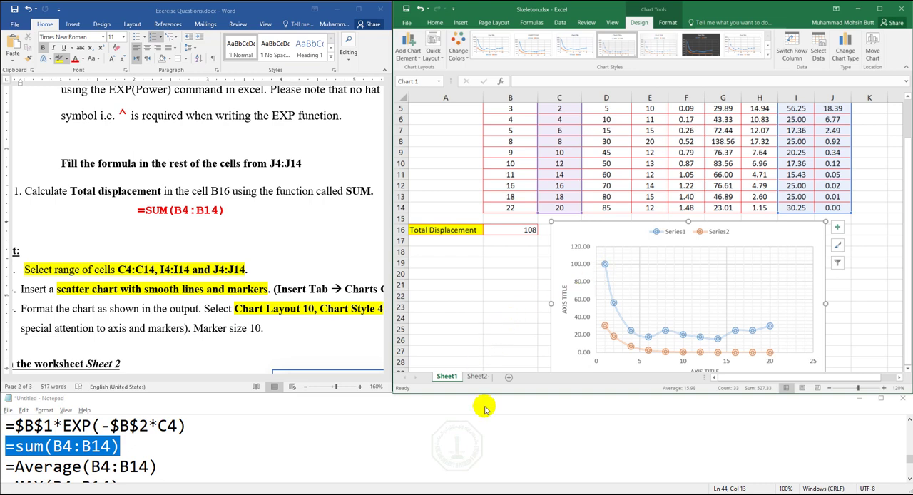
- Switch to Output.pdf in the browser and examine the expected chart's title, axes, markers and legend
left_click(296, 493)
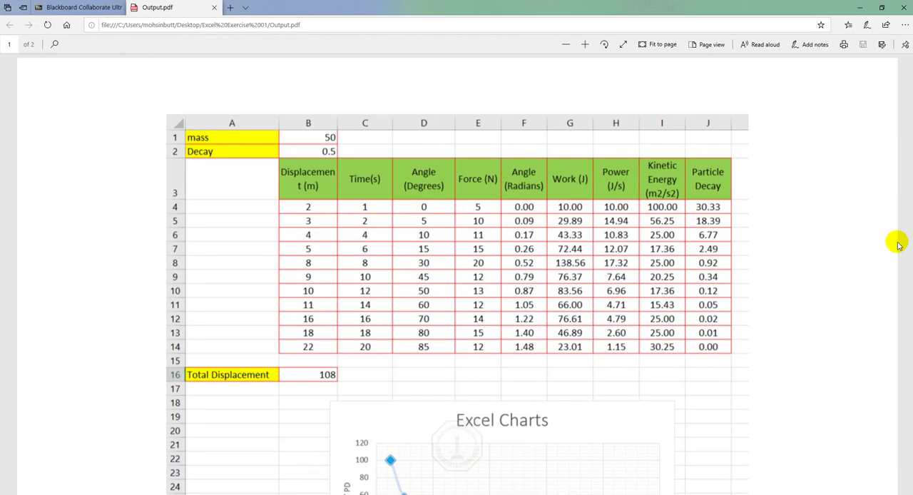
left_click(912, 327)
left_click_drag(912, 327, 911, 268)
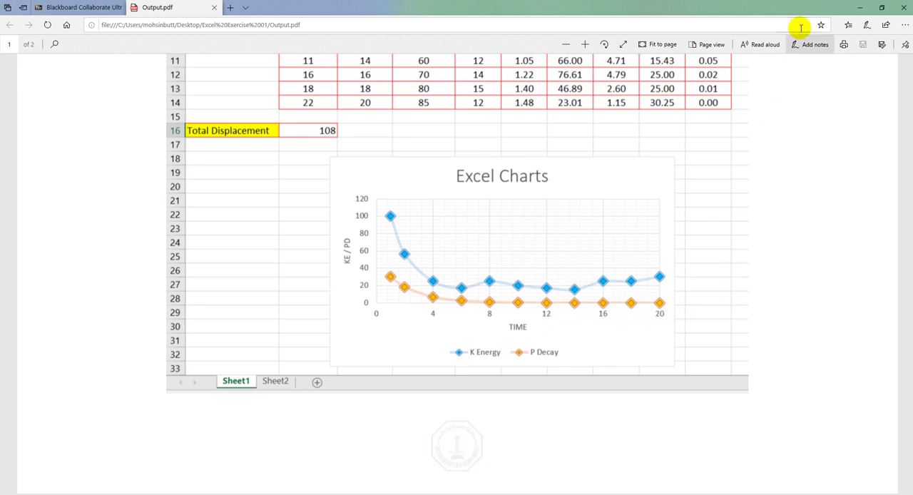
left_click(859, 8)
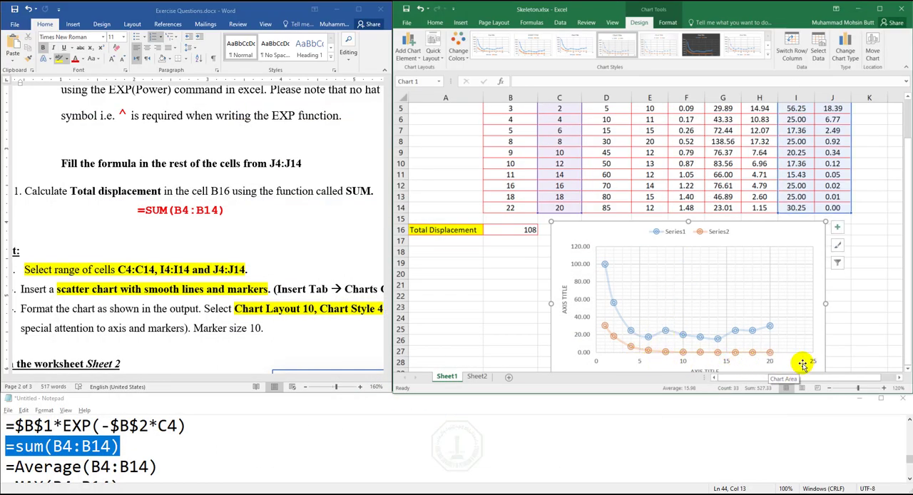
- Open the Format Axis options for the horizontal axis of the scatter chart in Excel
left_click(907, 370)
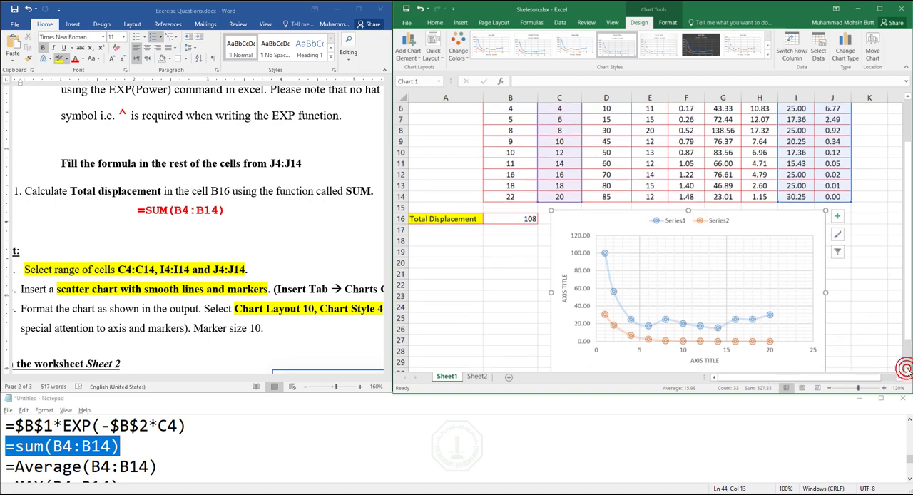
left_click(906, 370)
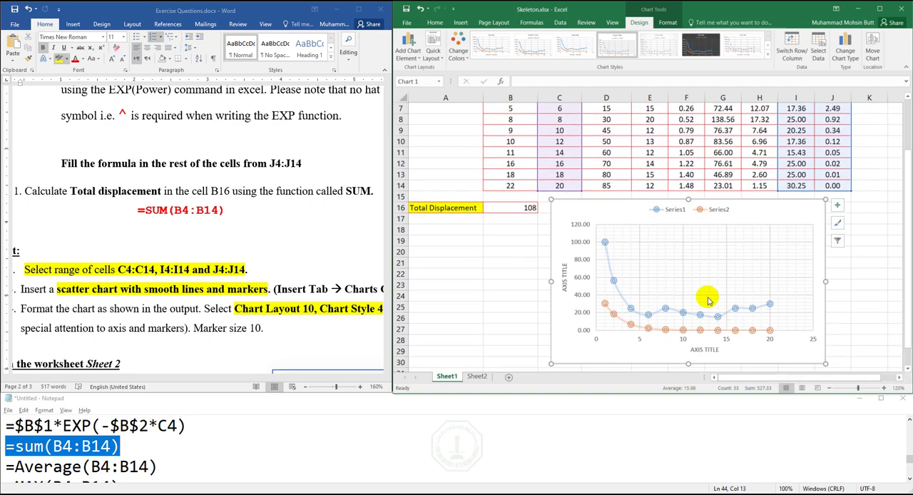
double_click(684, 340)
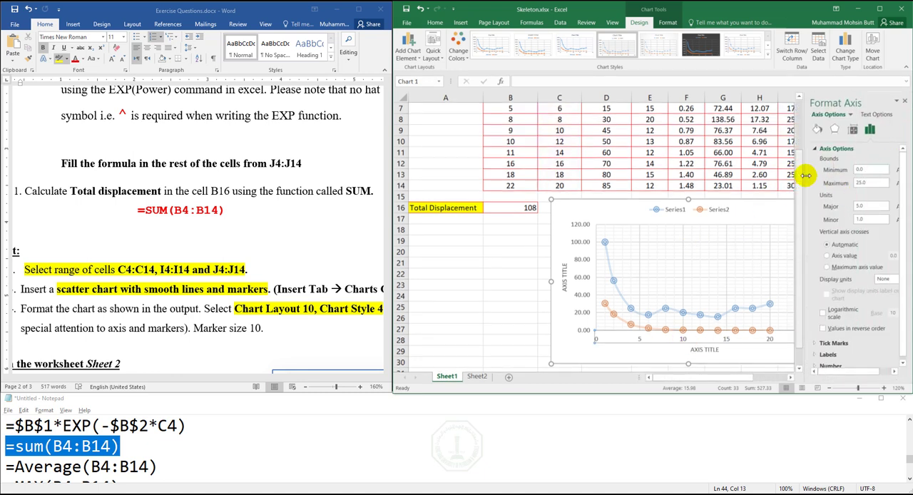
left_click(905, 102)
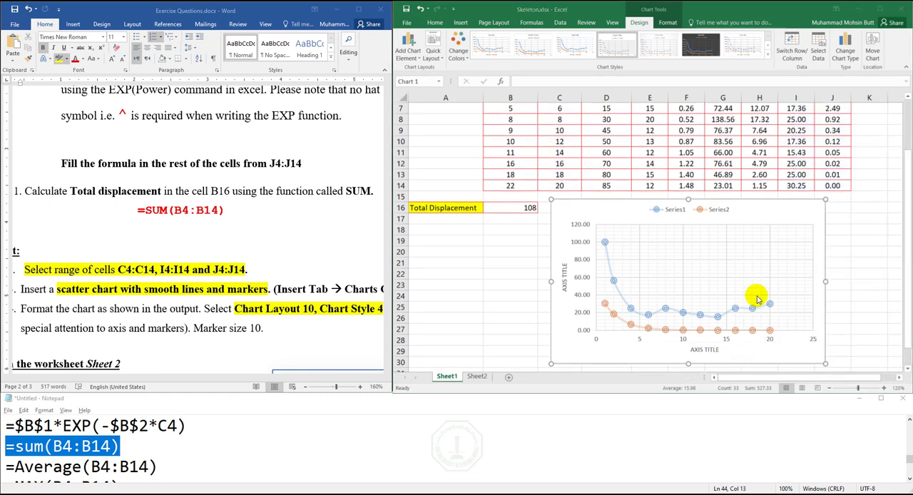
right_click(728, 342)
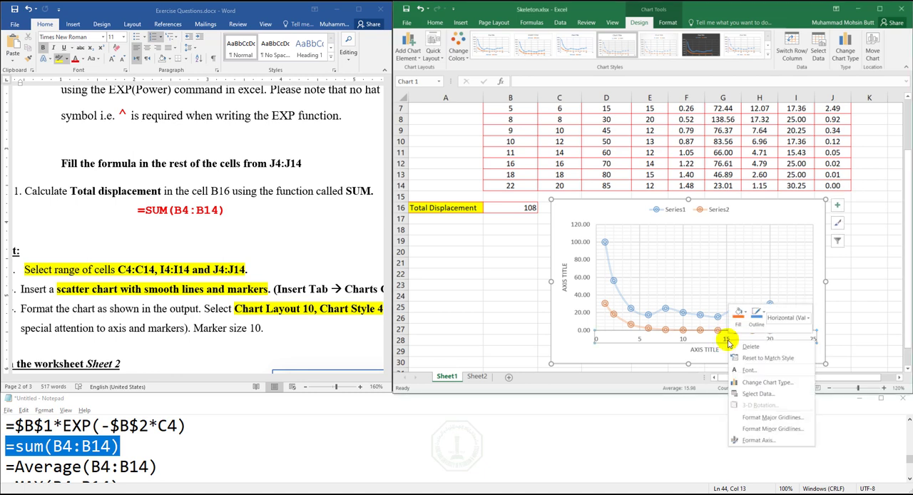
left_click(763, 440)
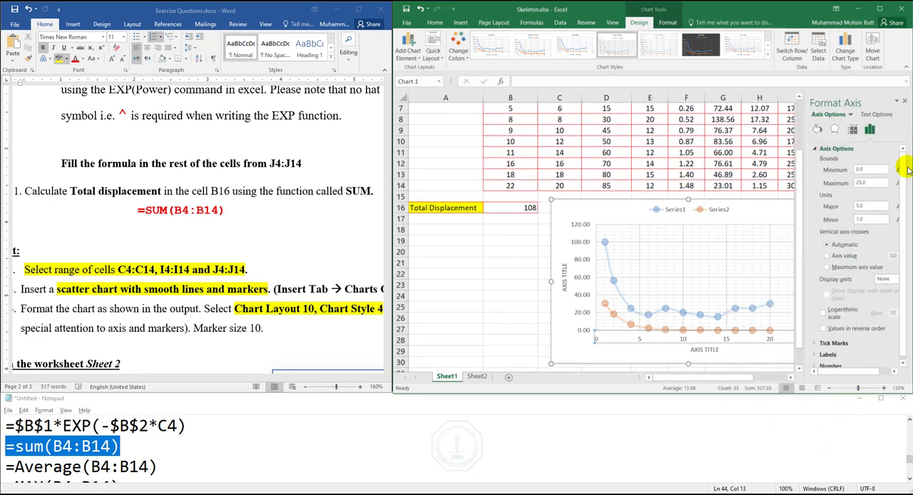
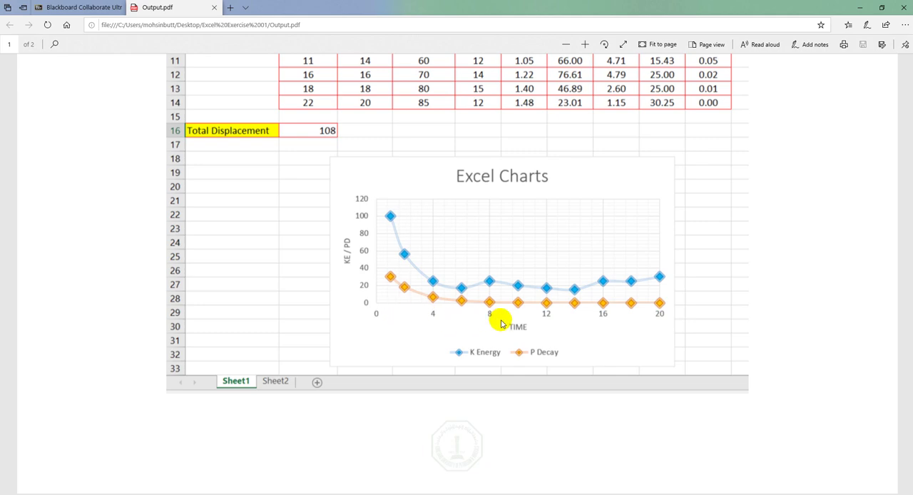
- Return to Excel and set the scatter chart's horizontal axis maximum to 20 and its major unit to 4
left_click(856, 7)
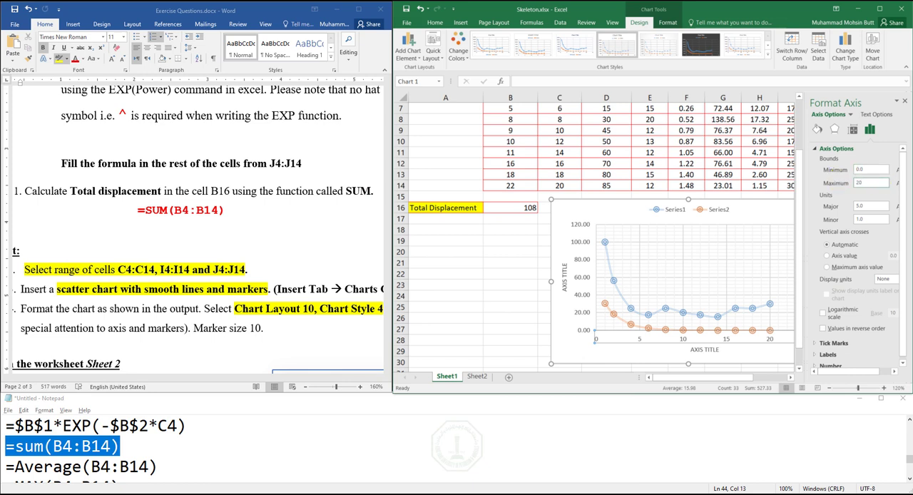
left_click(847, 207)
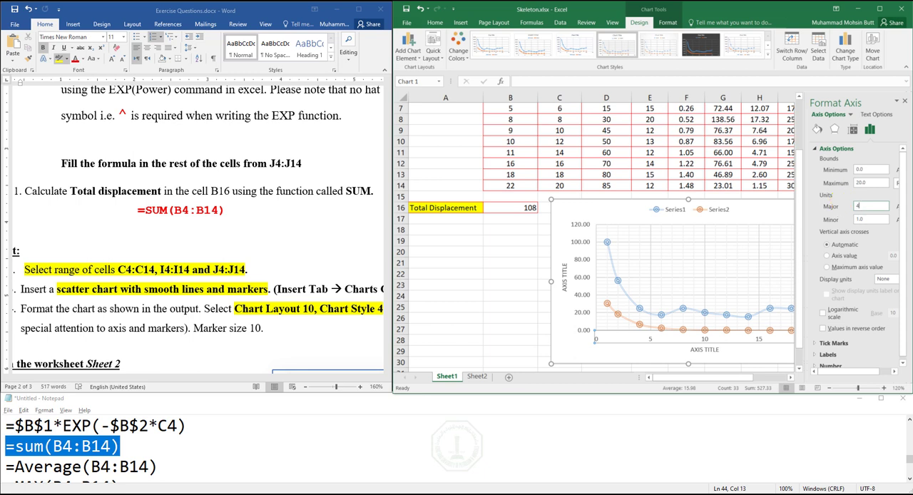
key("Return")
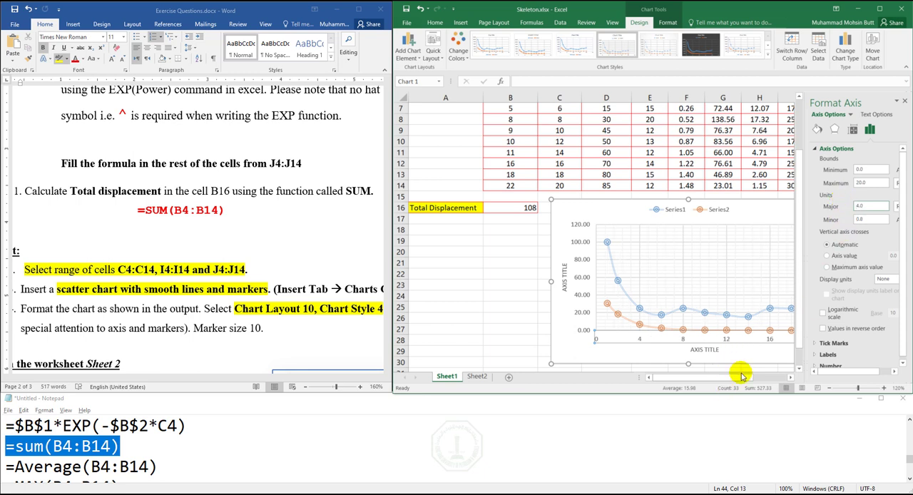
left_click_drag(733, 378, 749, 384)
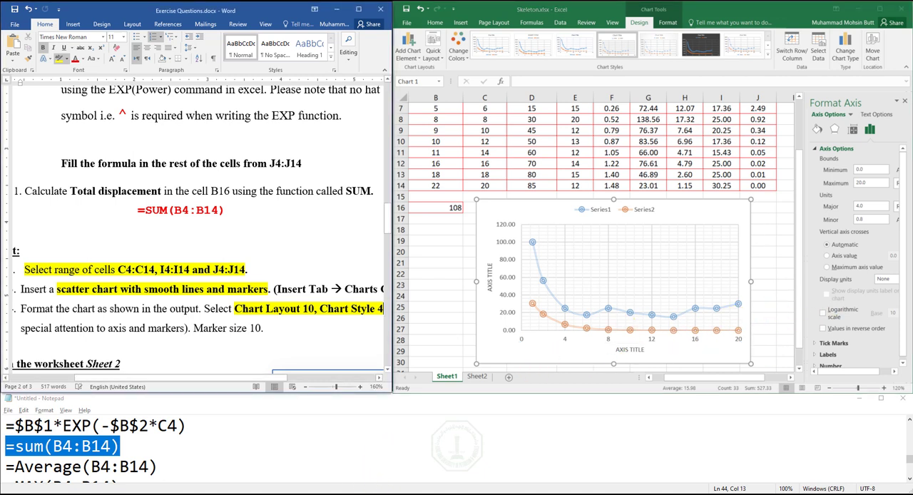
- Check the expected chart in Output.pdf, and set the Excel chart's vertical axis numbers to 0 decimal places
left_click(259, 493)
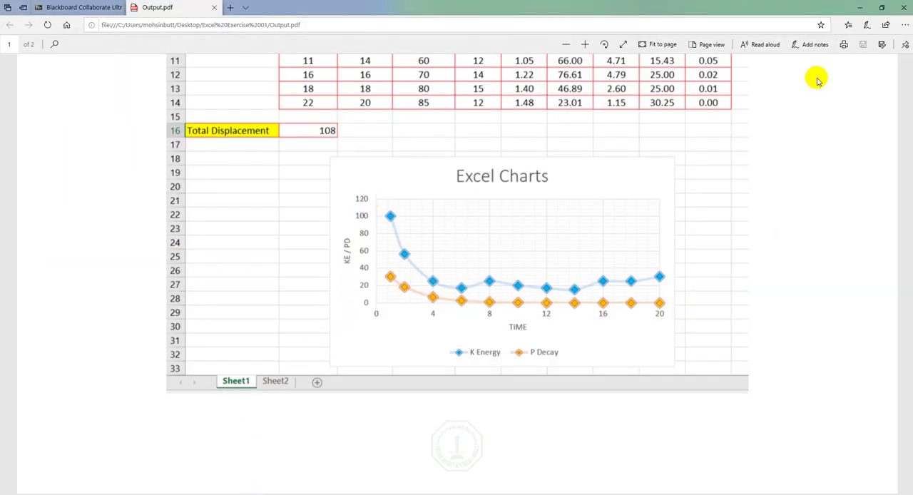
left_click(861, 8)
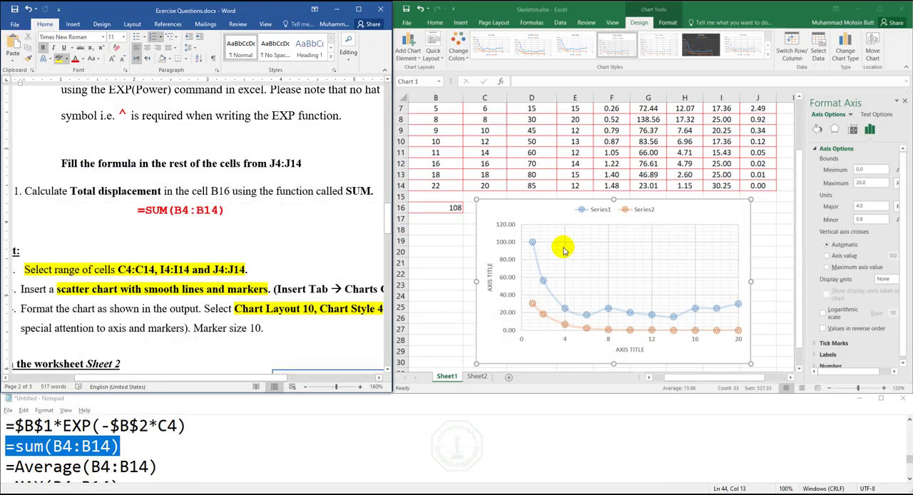
left_click(508, 250)
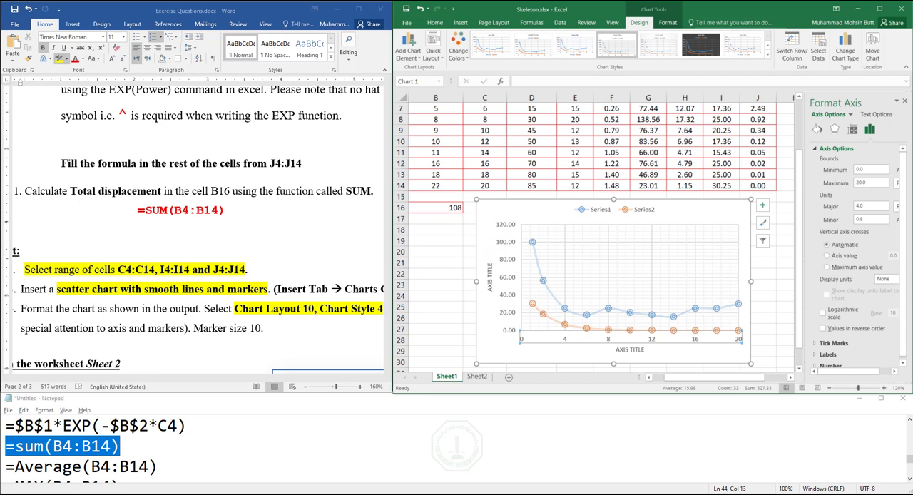
left_click(905, 103)
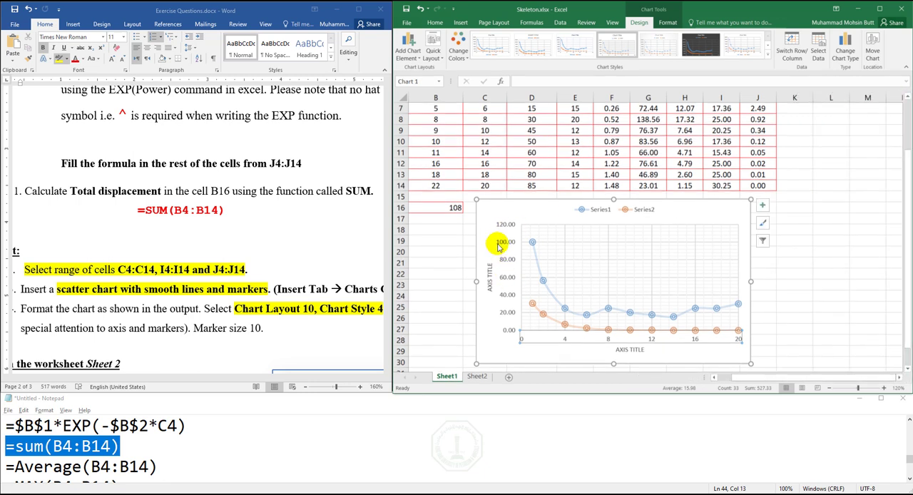
right_click(502, 242)
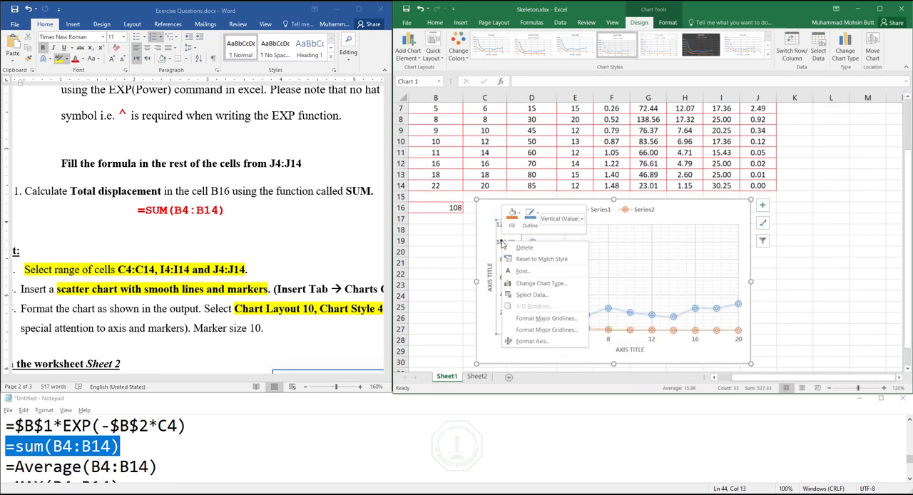
left_click(532, 341)
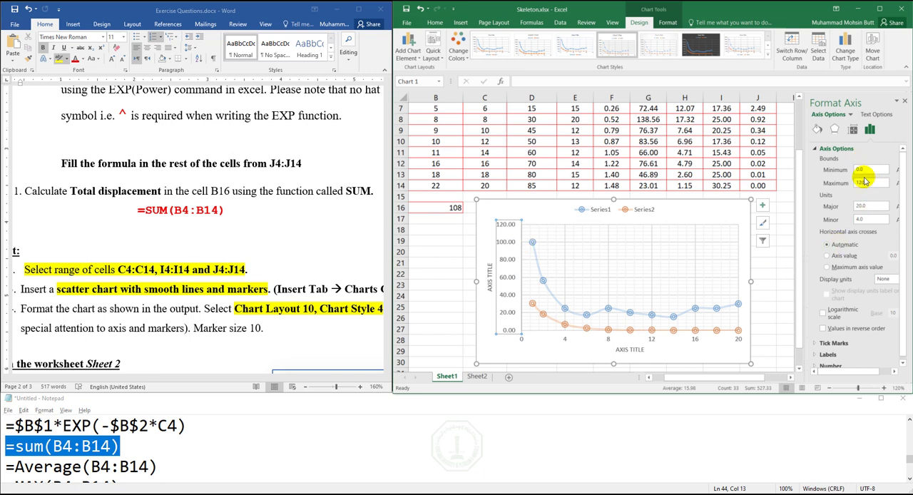
left_click_drag(903, 205, 903, 243)
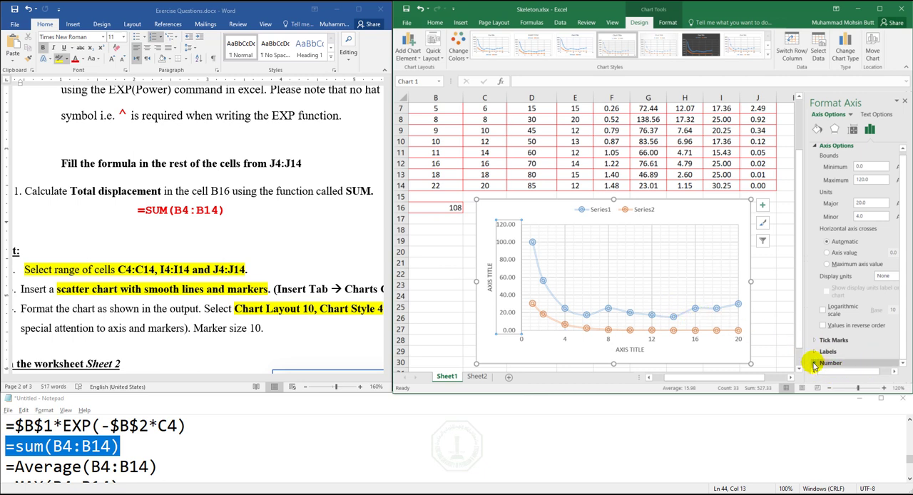
left_click(885, 365)
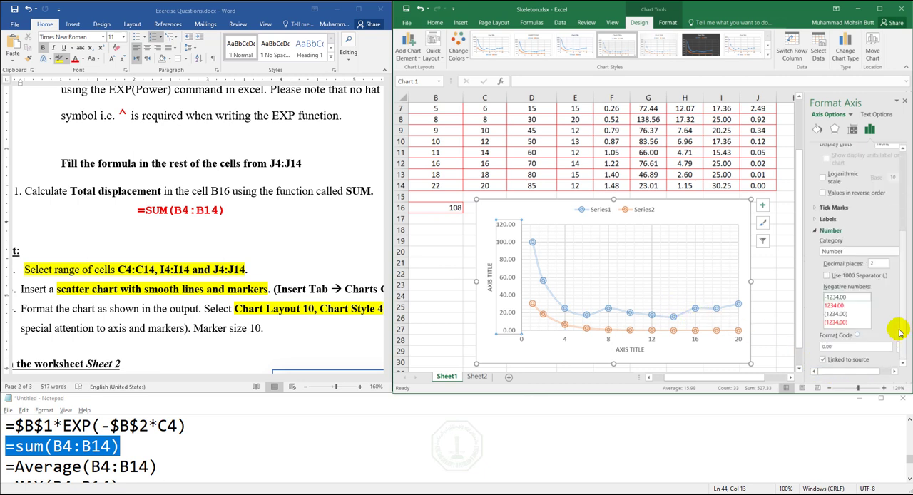
scroll(885, 335, "down", 3)
left_click(863, 266)
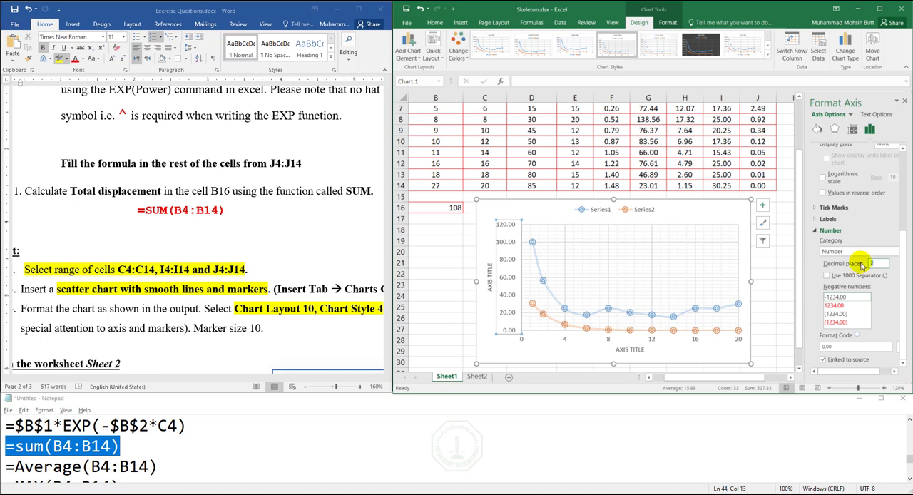
type("0")
key("Return")
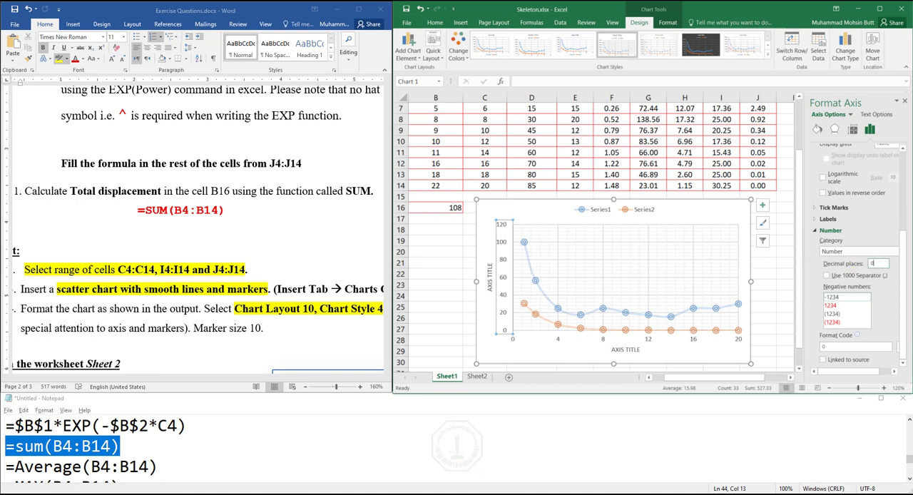
- Highlight "Marker size 10" in yellow in the Word instructions and close the axis formatting options in Excel
left_click(203, 326)
left_click_drag(193, 330, 262, 330)
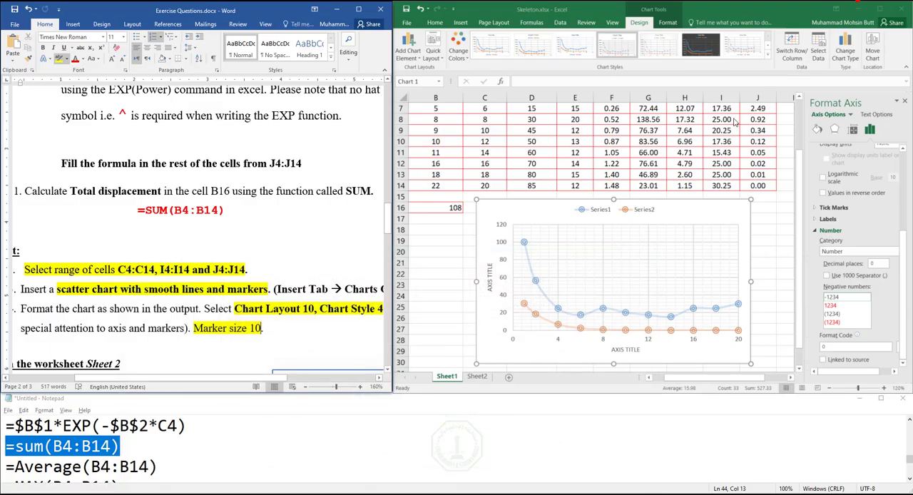
left_click(905, 102)
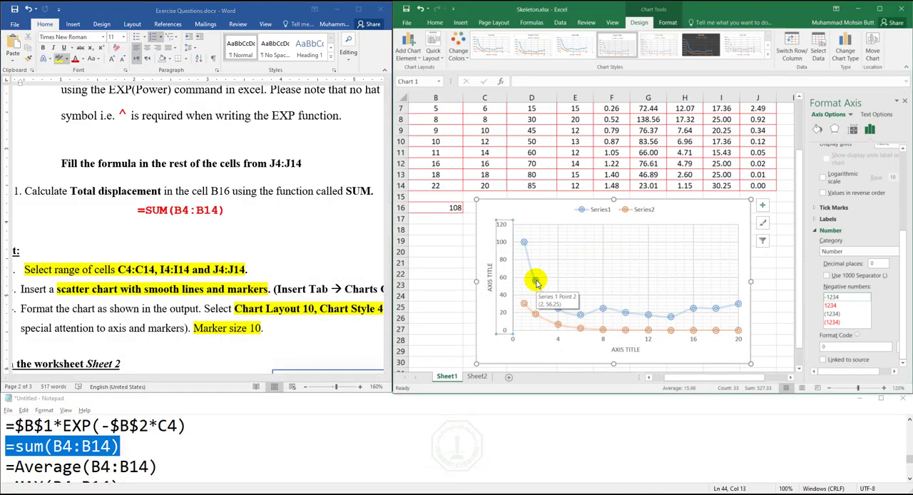
left_click(906, 102)
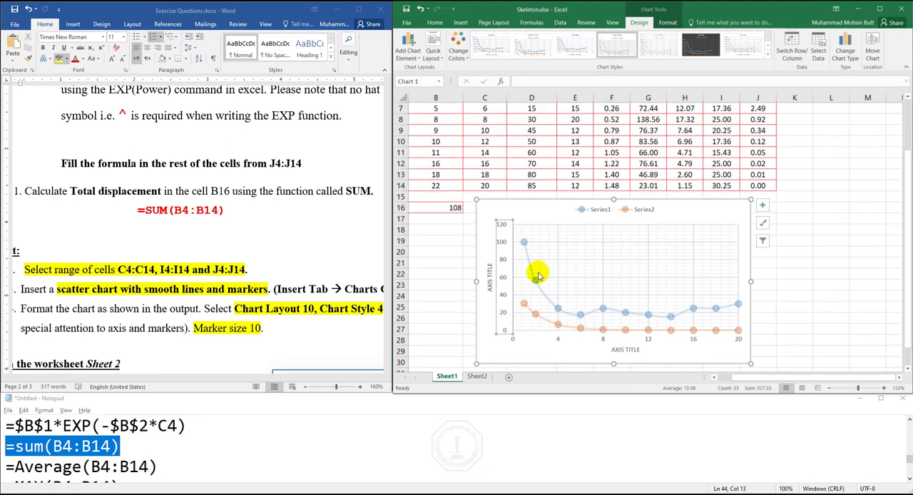
- Change the Series1 markers to the built-in diamond type with size 10
double_click(537, 283)
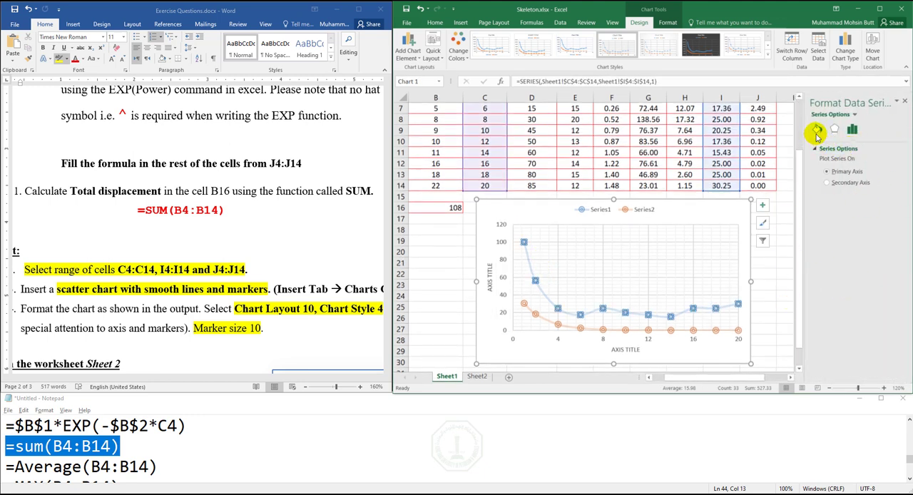
left_click(818, 130)
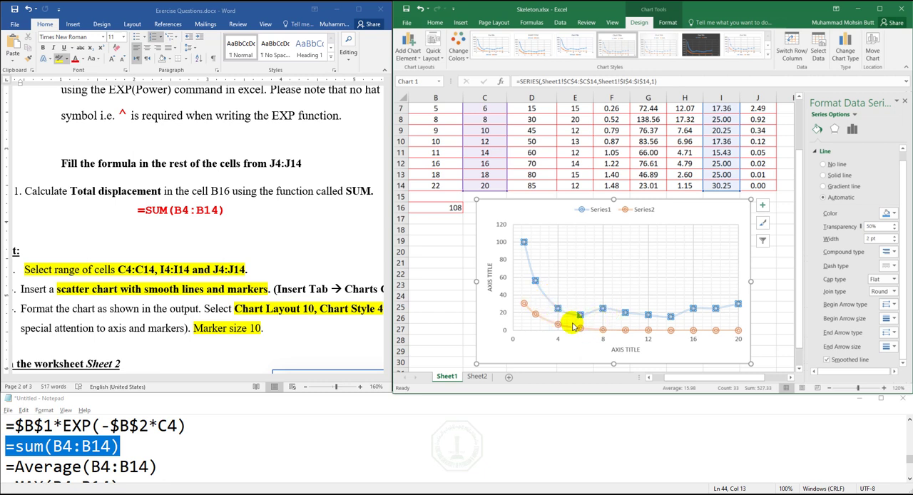
left_click(815, 152)
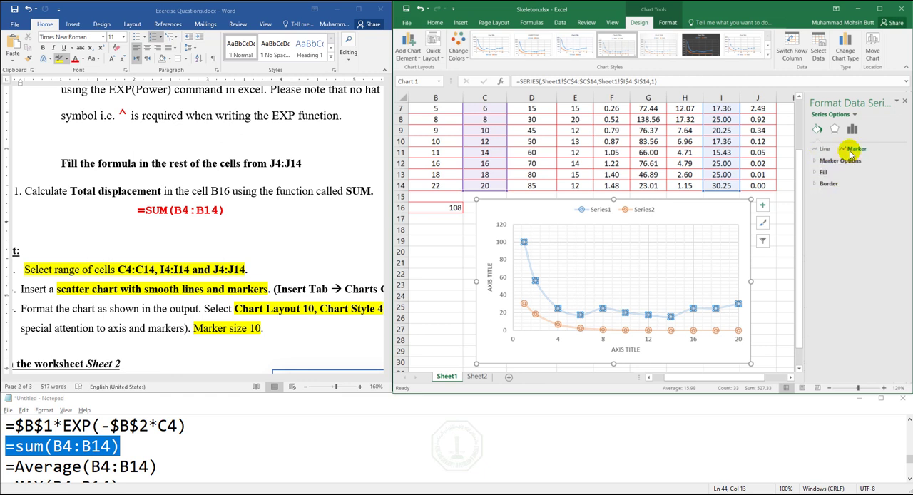
left_click(817, 161)
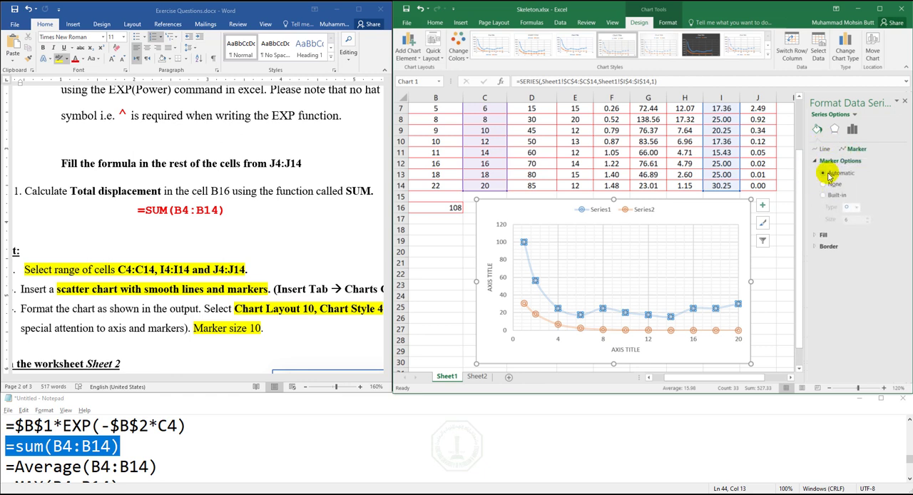
left_click(858, 208)
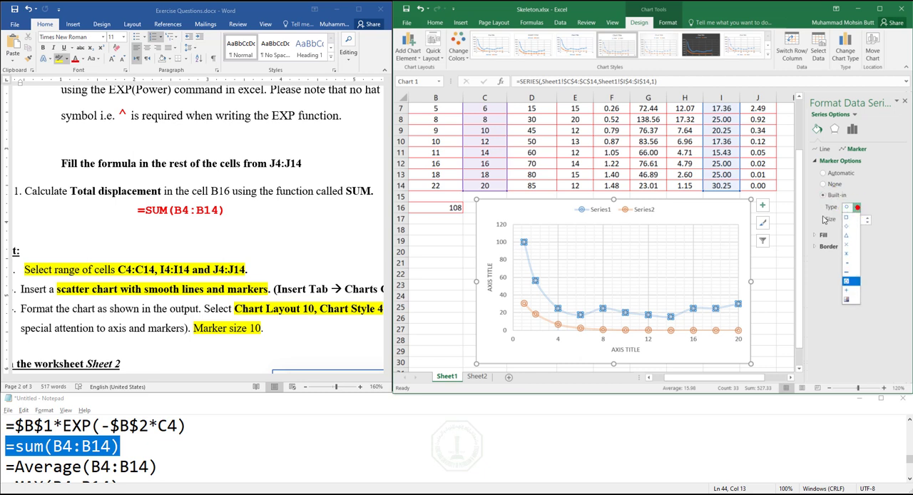
left_click(851, 227)
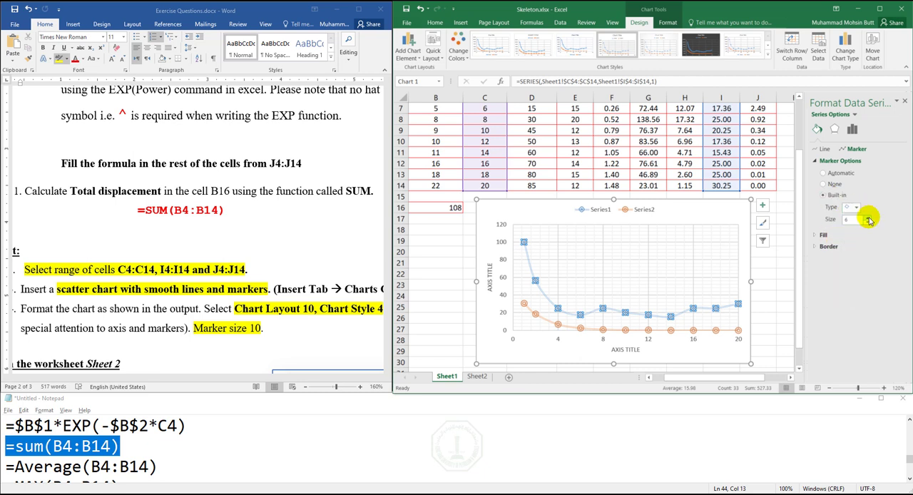
left_click(868, 218)
left_click(868, 218)
left_click(868, 219)
left_click(869, 219)
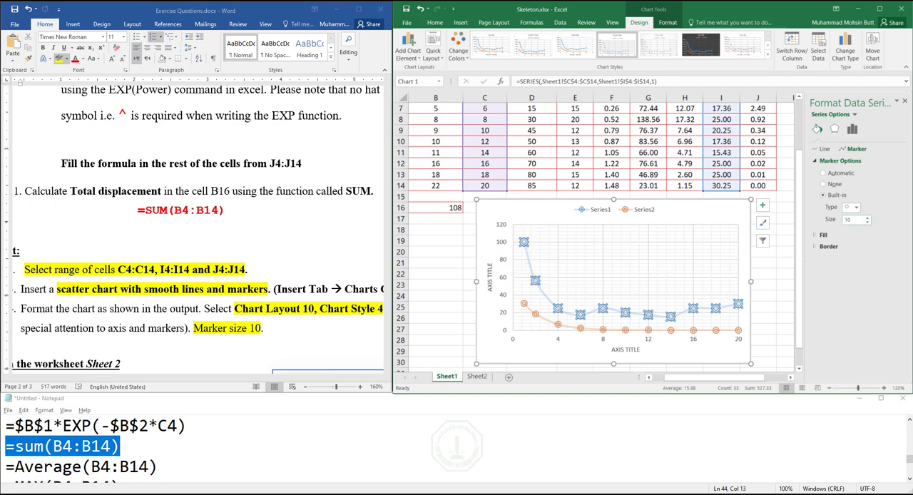
- Fill the Series1 diamond markers with the standard blue color
key("alt+Tab")
key("alt+Tab")
left_click(818, 236)
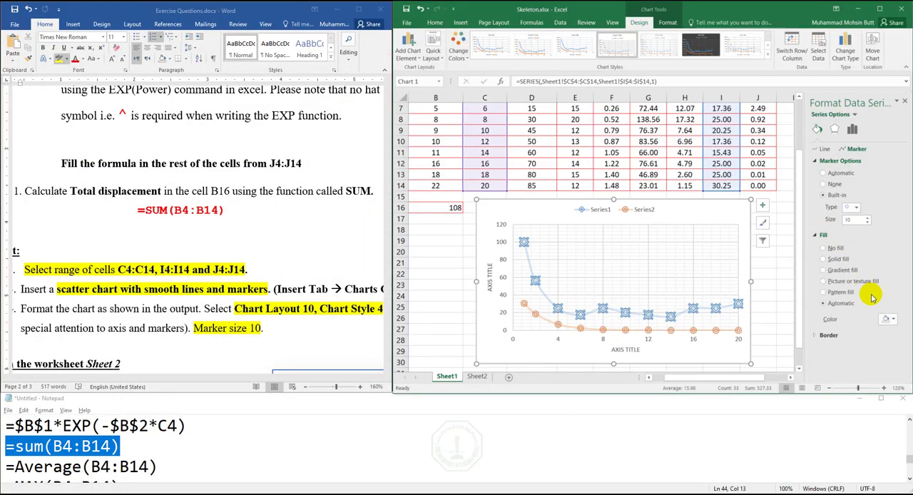
left_click(895, 321)
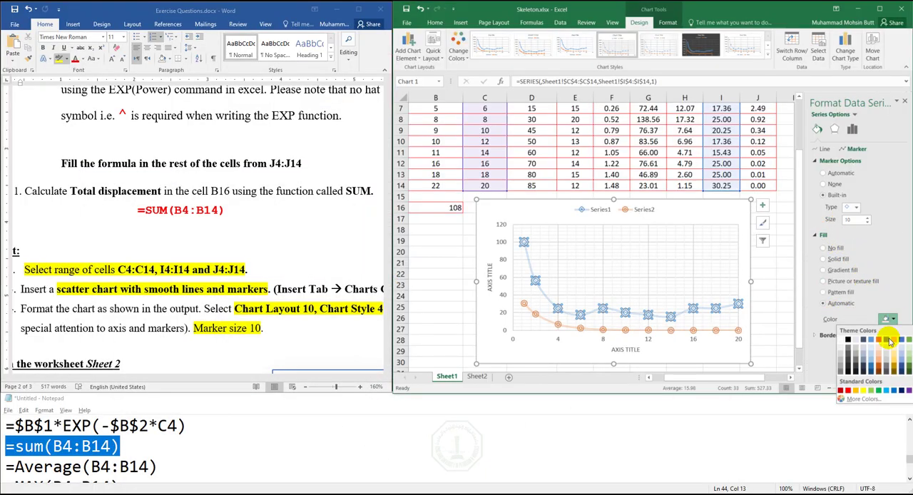
left_click(894, 392)
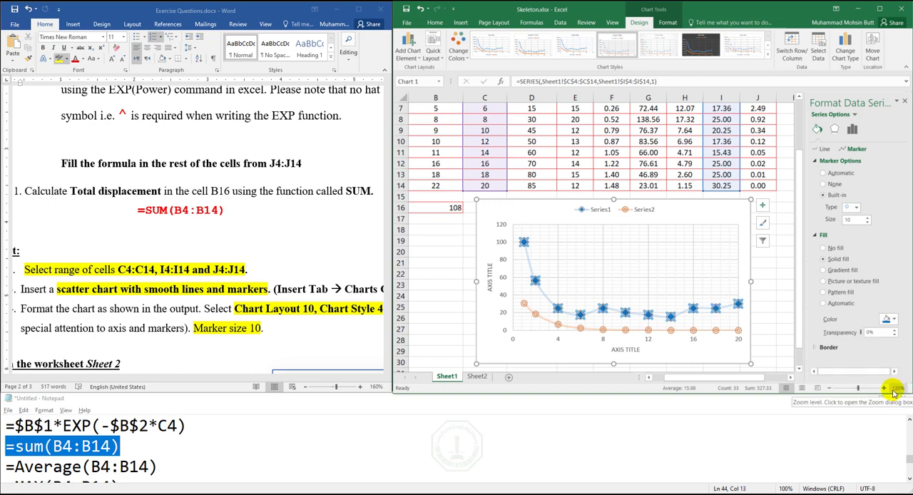
- Change the Series2 markers to the built-in diamond type with size 10
left_click(557, 328)
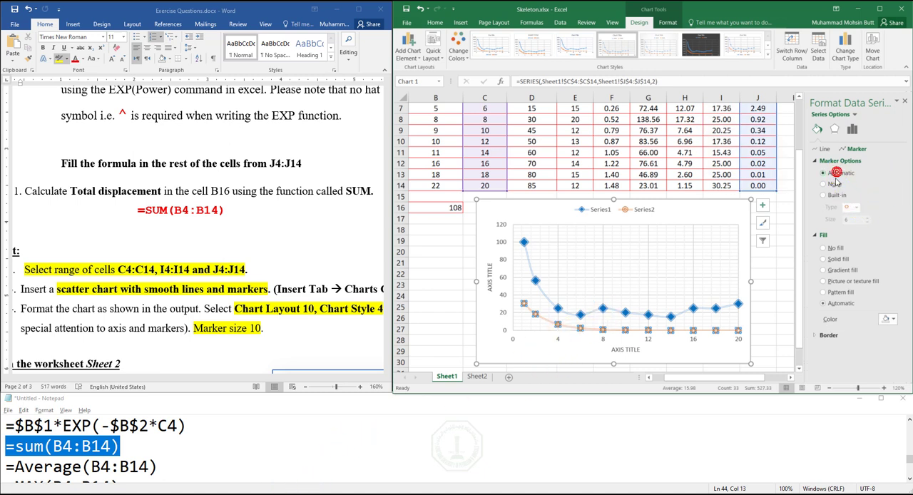
left_click(858, 207)
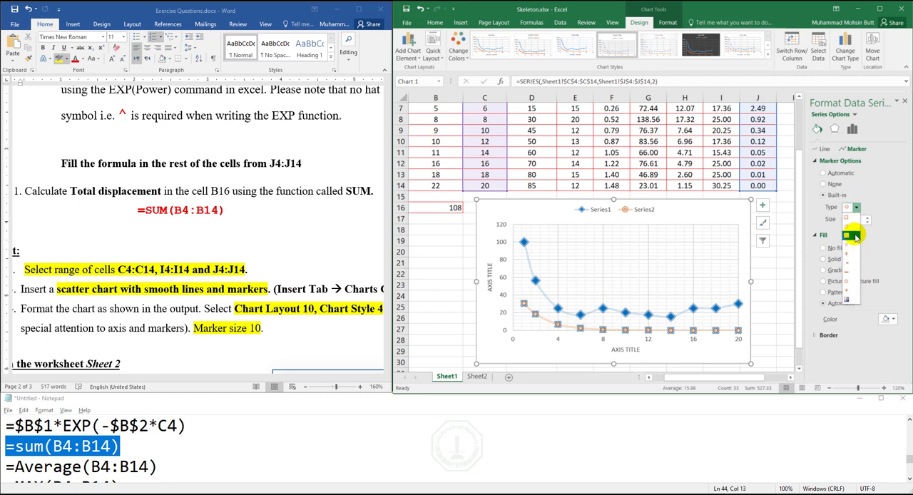
left_click(849, 229)
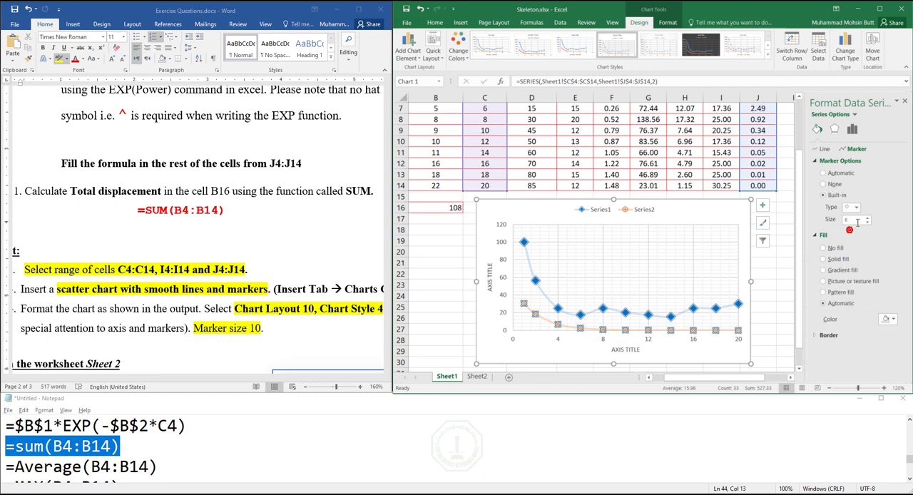
left_click(868, 217)
left_click(869, 217)
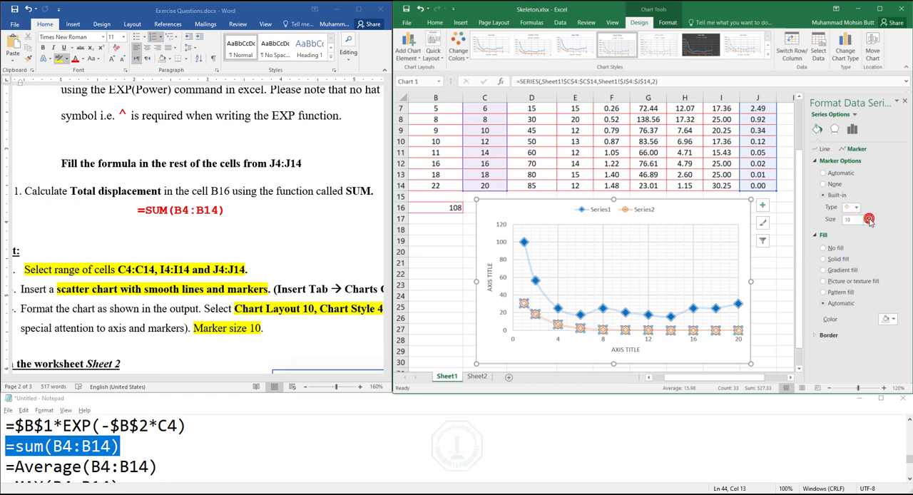
- Fill the Series2 diamond markers with the standard orange color and close the formatting options
left_click(891, 323)
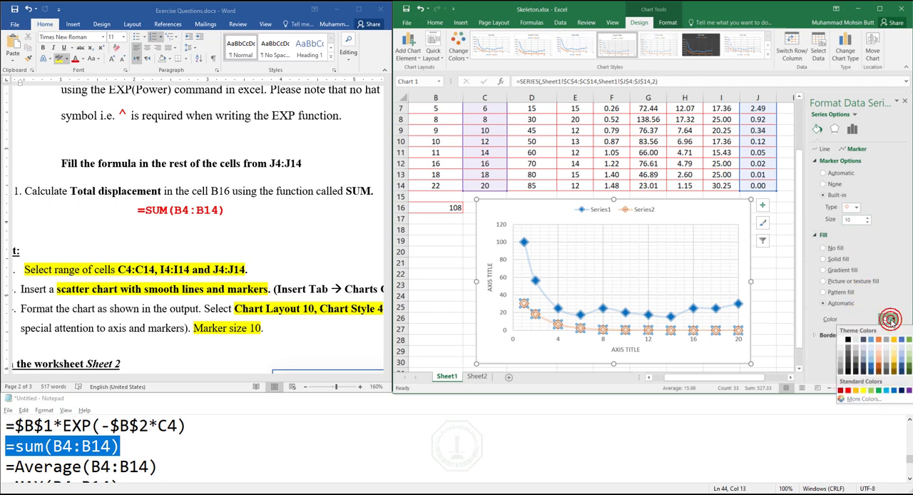
left_click(856, 391)
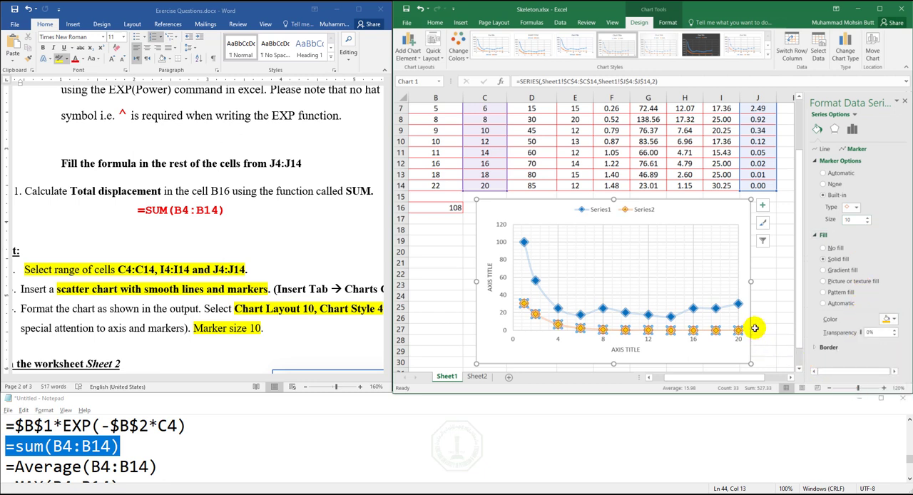
left_click(734, 209)
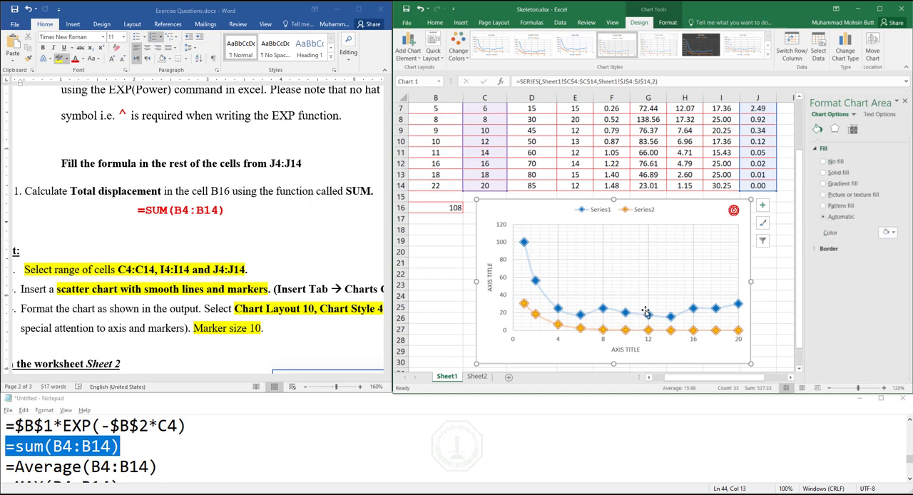
left_click(905, 102)
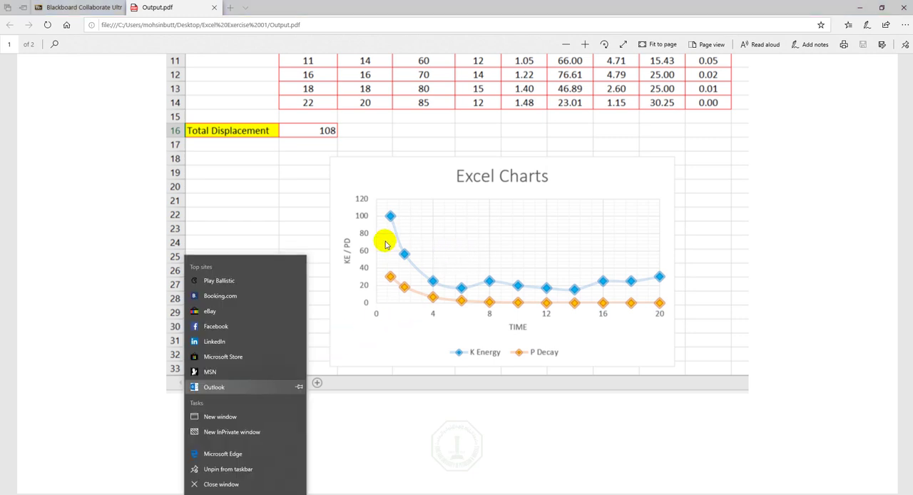
- Check the reference chart in Output.pdf, then return to the workbook and title the chart's horizontal axis TIME
left_click(347, 214)
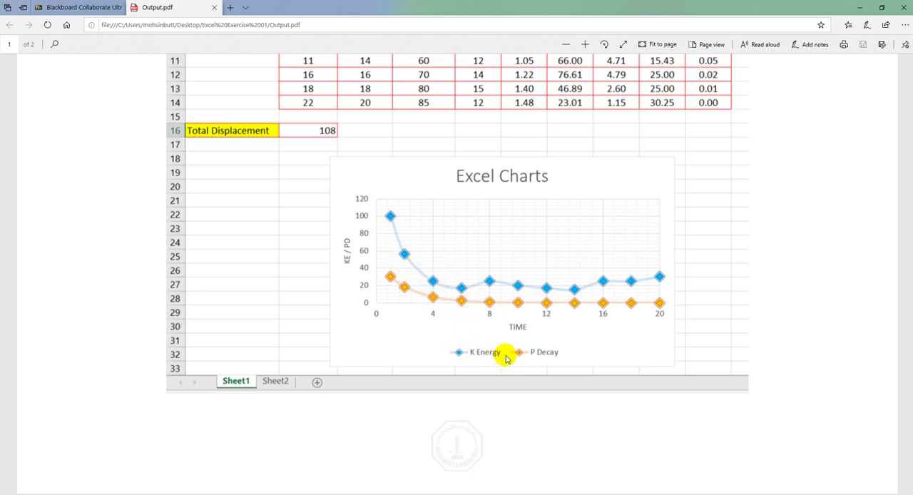
left_click(860, 7)
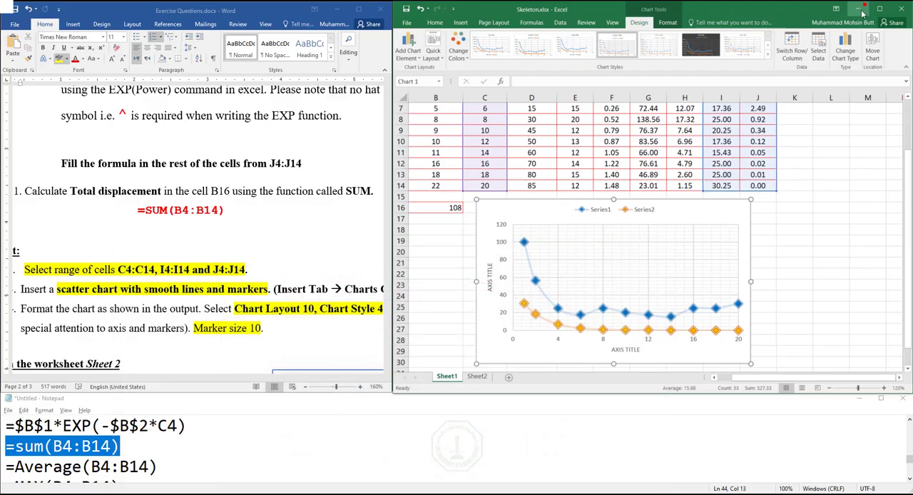
double_click(622, 351)
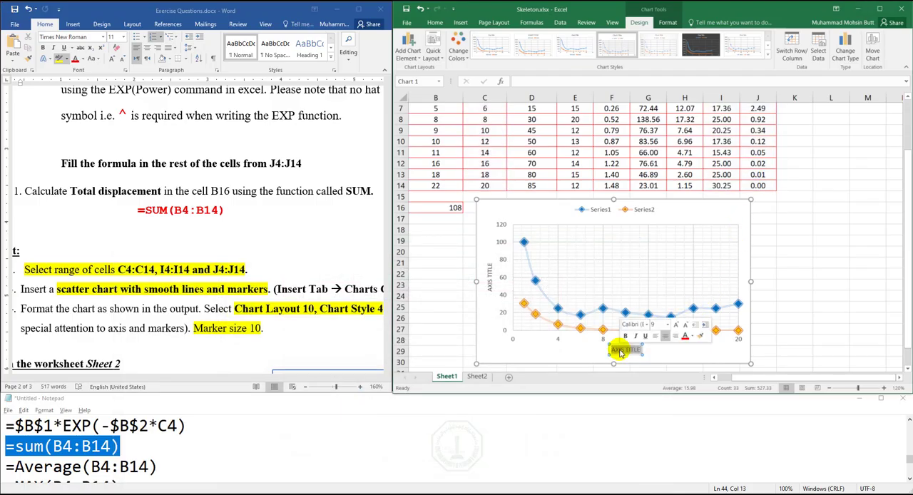
type("TIM")
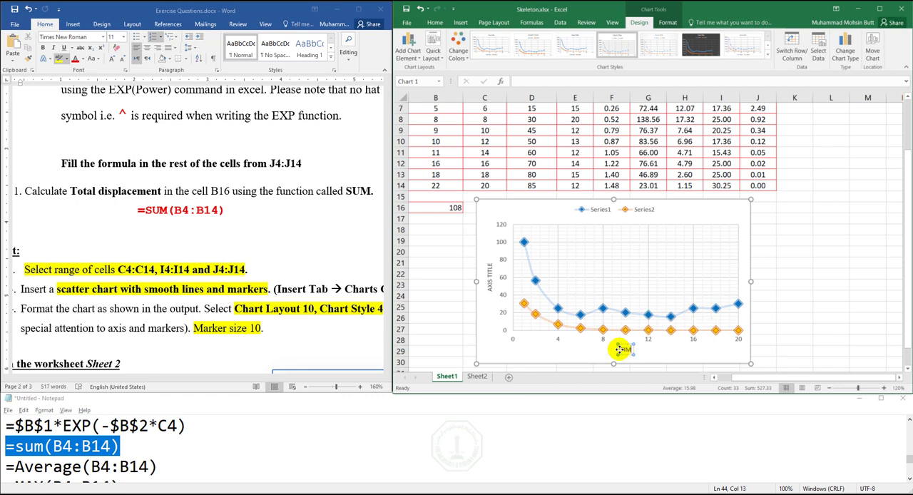
type("E")
- Change the chart's vertical axis title to "KE /PD"
left_click(488, 292)
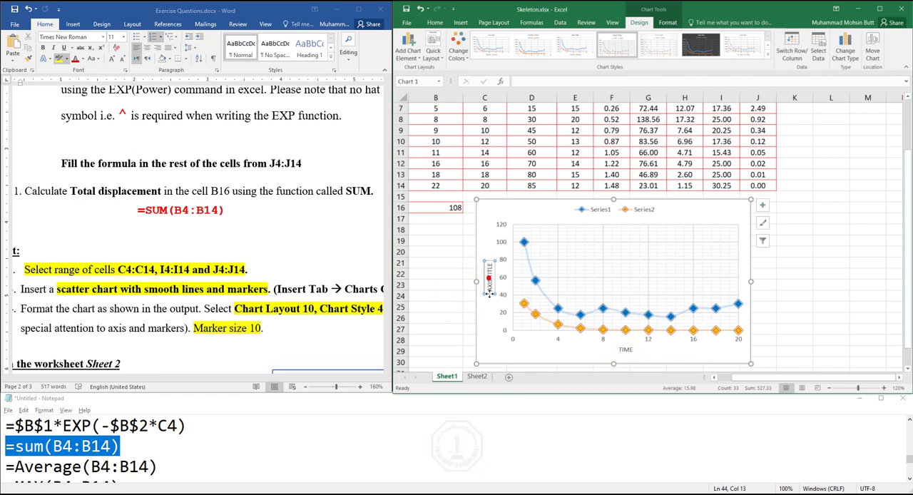
double_click(489, 292)
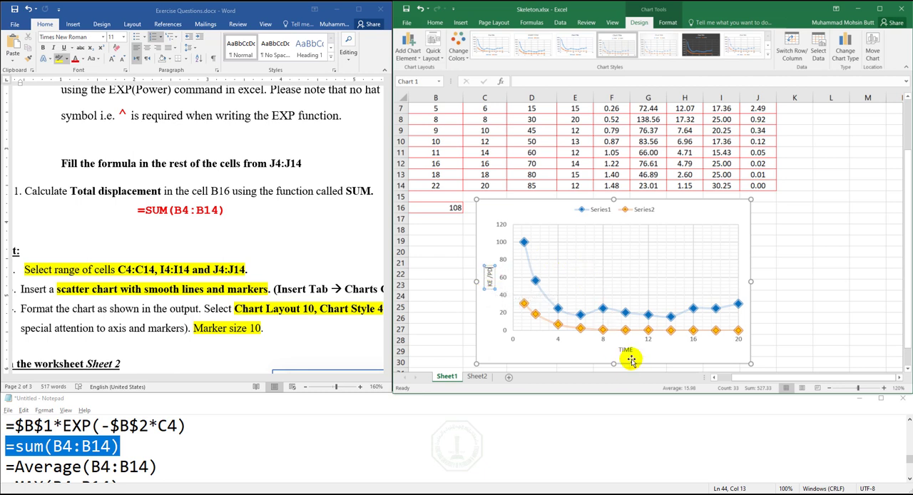
left_click(596, 355)
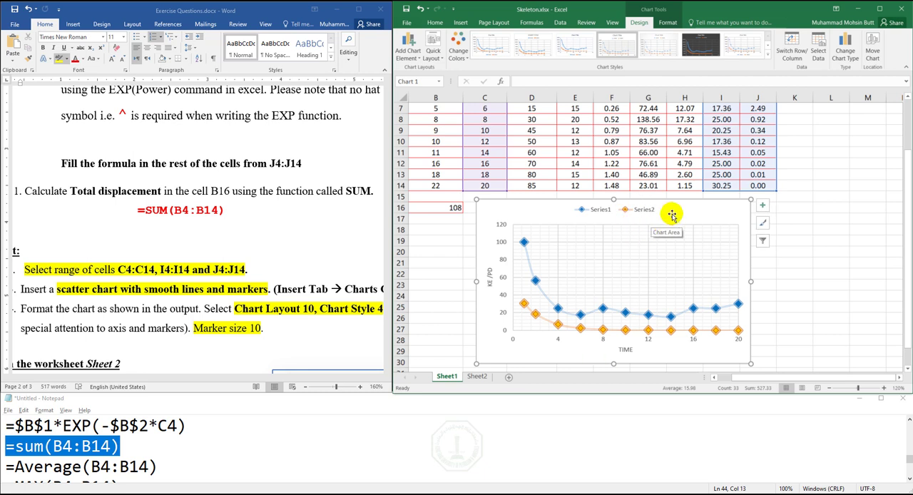
- Add a title to the chart and set its text to "Excel Charts"
left_click(762, 207)
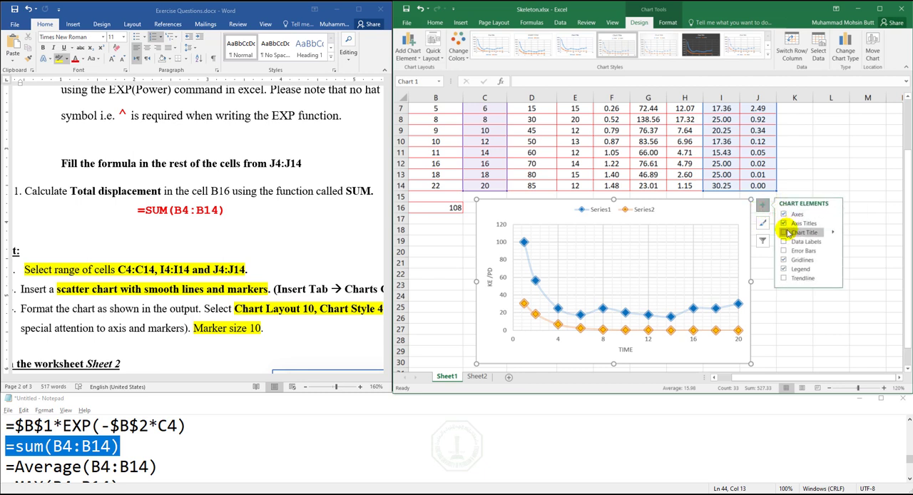
left_click(784, 233)
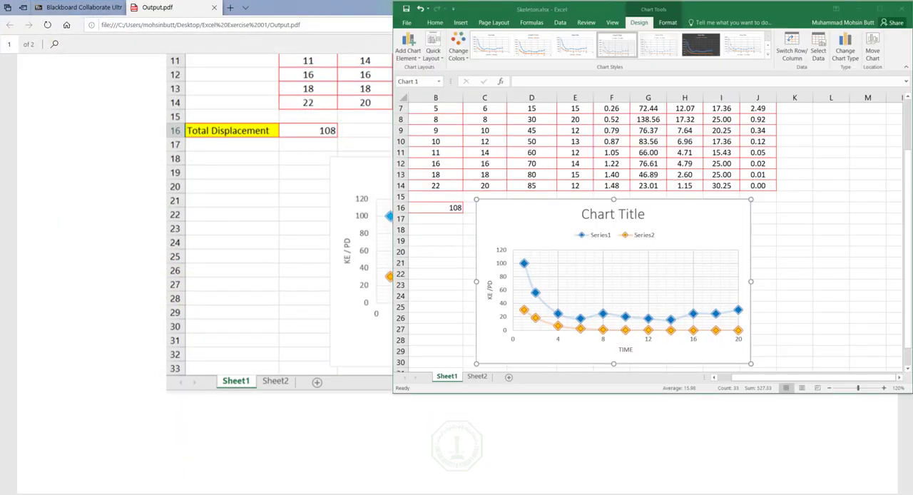
left_click(631, 214)
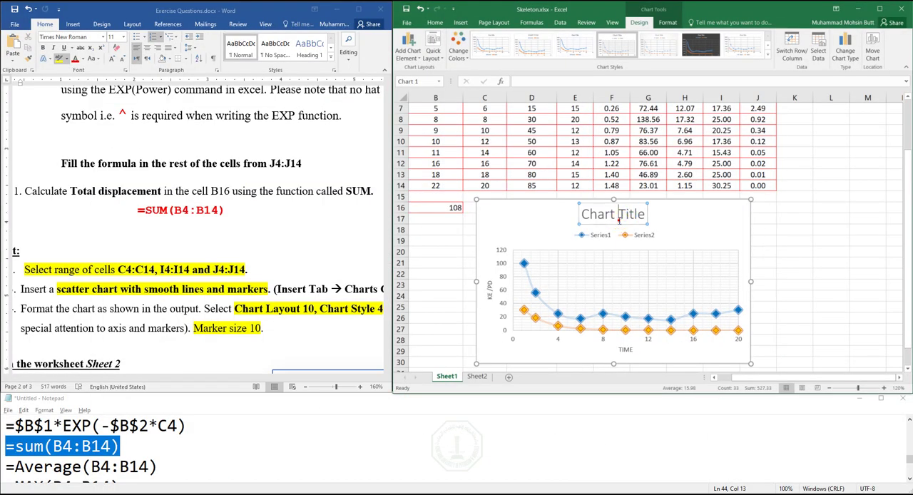
triple_click(632, 214)
type("Excel")
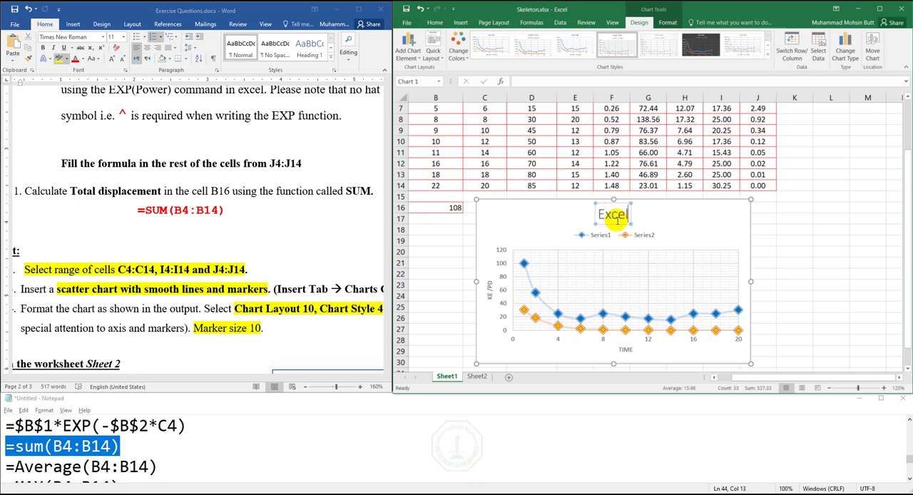
type(" Charts")
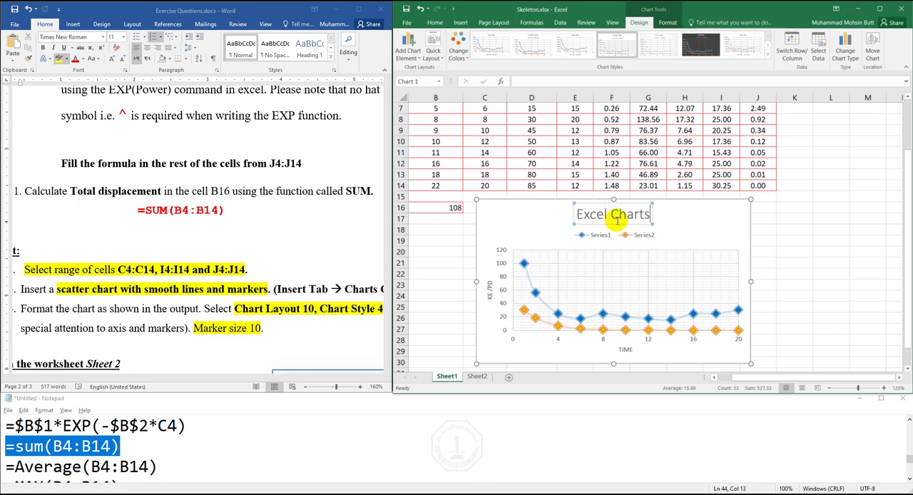
left_click(655, 235)
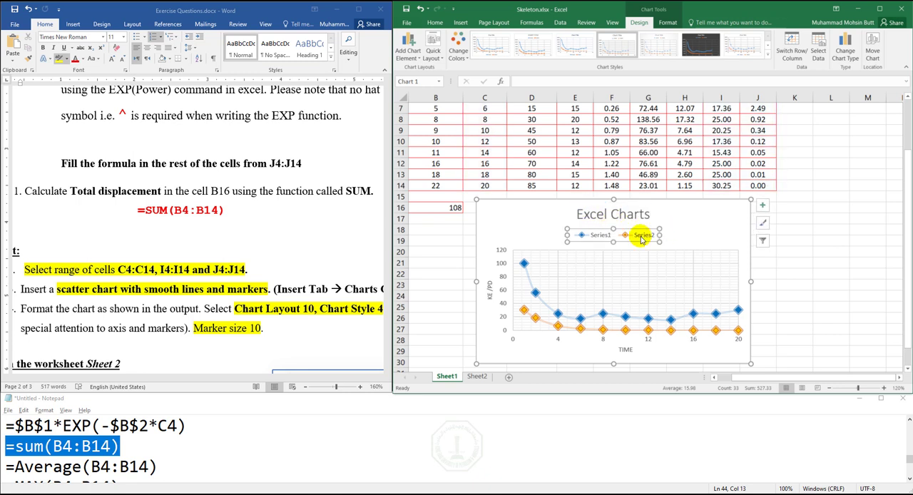
double_click(644, 239)
left_click(684, 235)
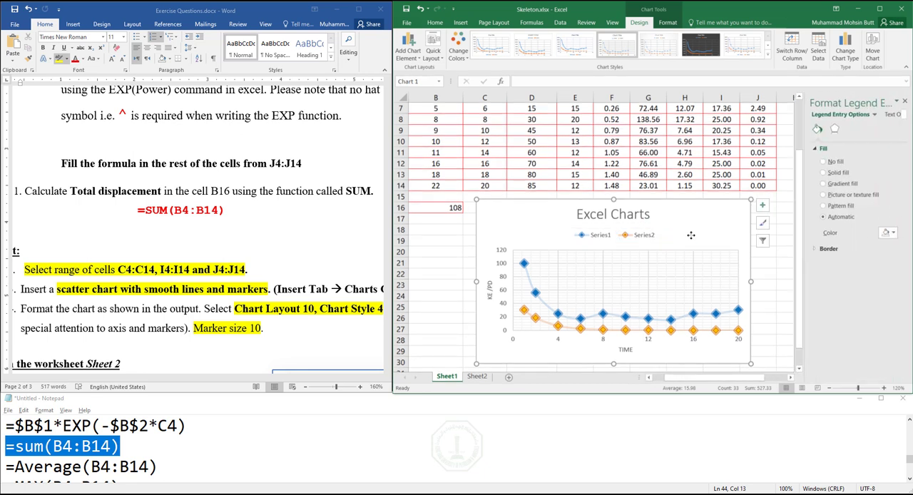
left_click(904, 103)
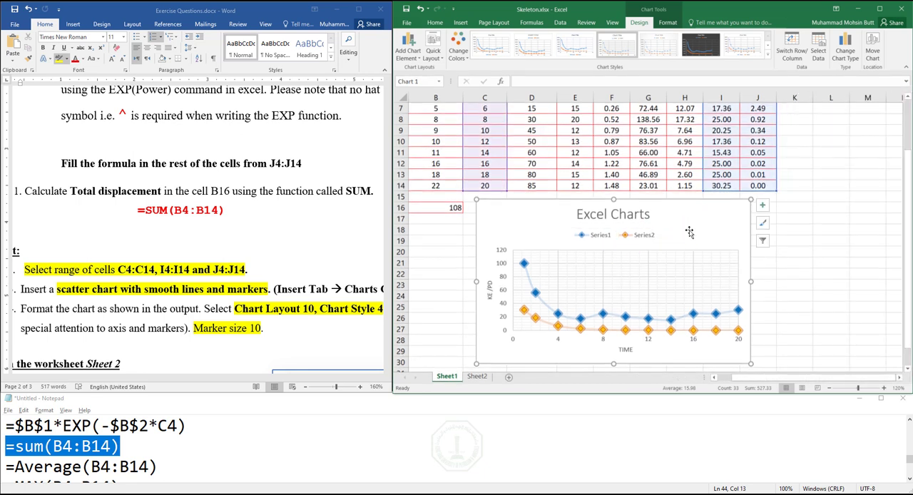
- Set the chart's legend position to Bottom
double_click(643, 239)
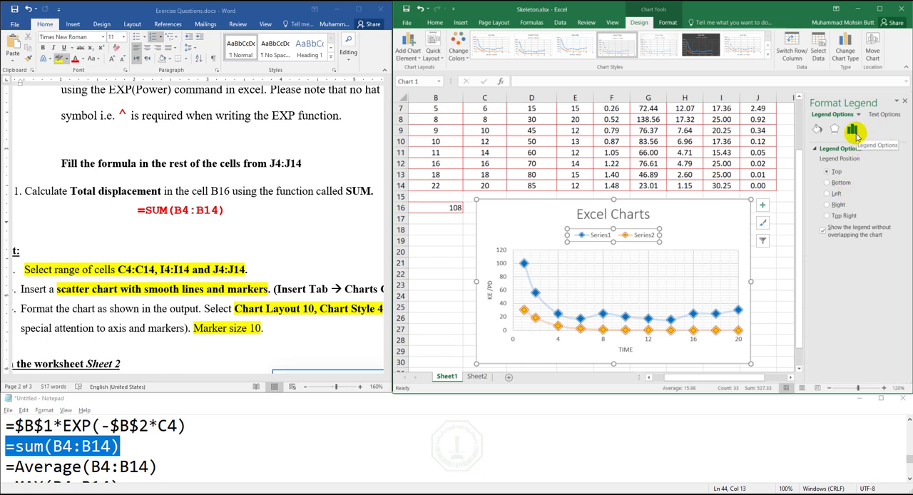
left_click(841, 184)
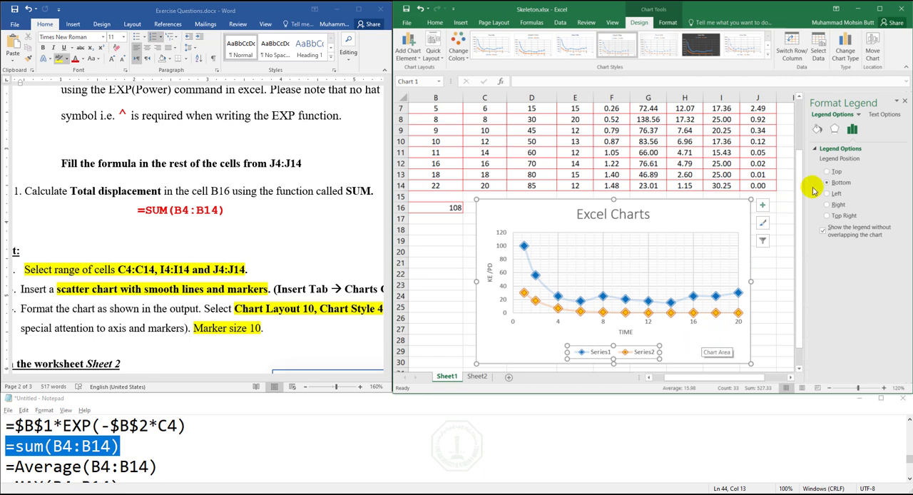
left_click(653, 336)
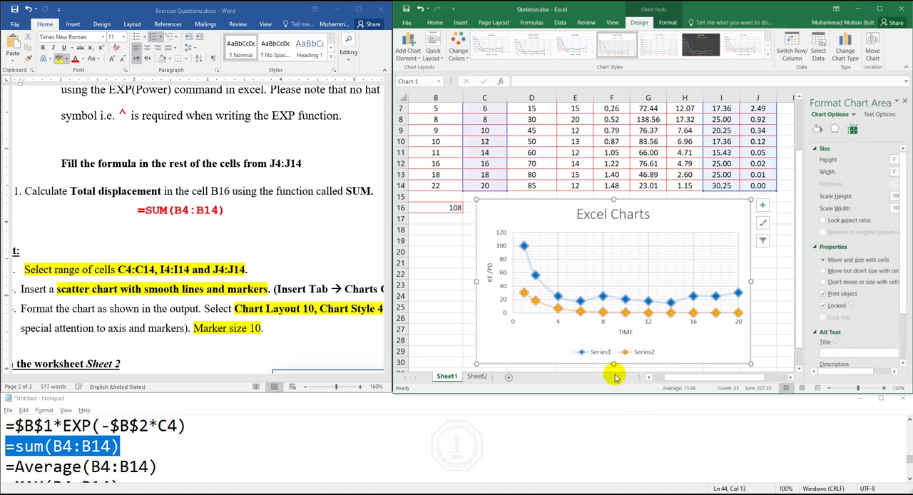
- Edit the chart's data source and name the Series1 legend entry "K Energy"
right_click(689, 347)
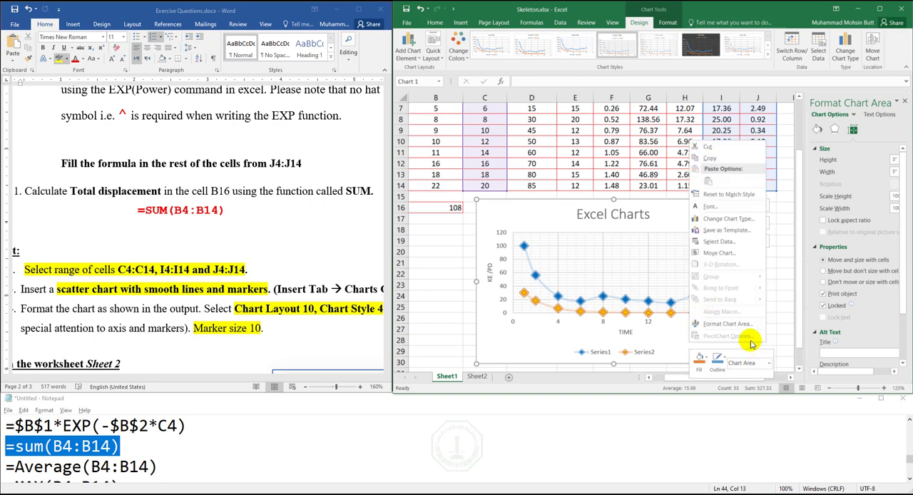
left_click(725, 243)
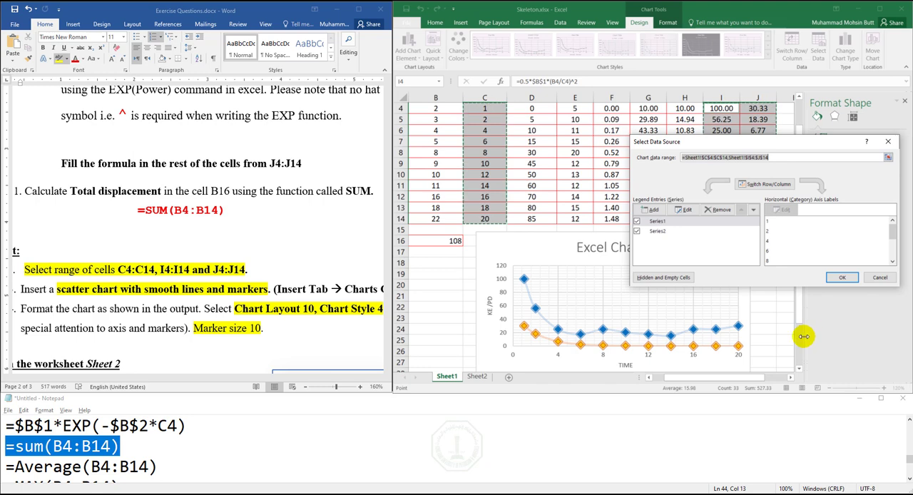
left_click(799, 338)
left_click_drag(799, 338, 663, 184)
left_click(658, 222)
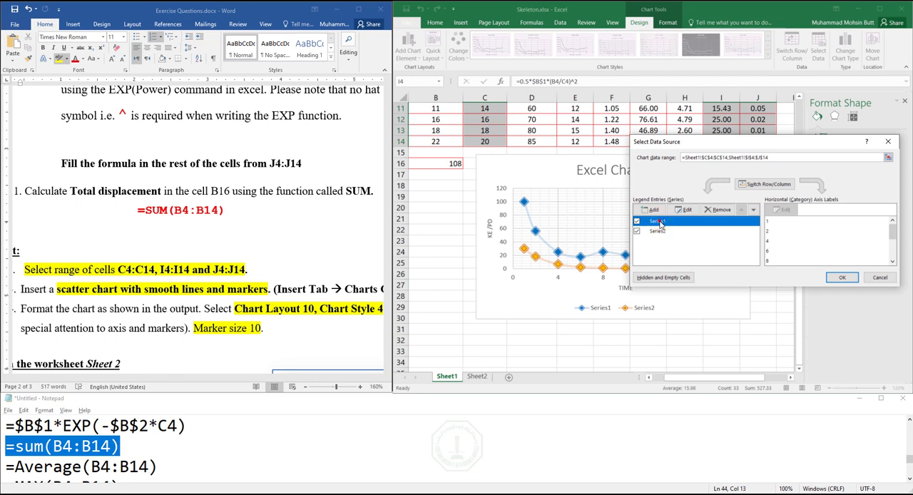
left_click(683, 209)
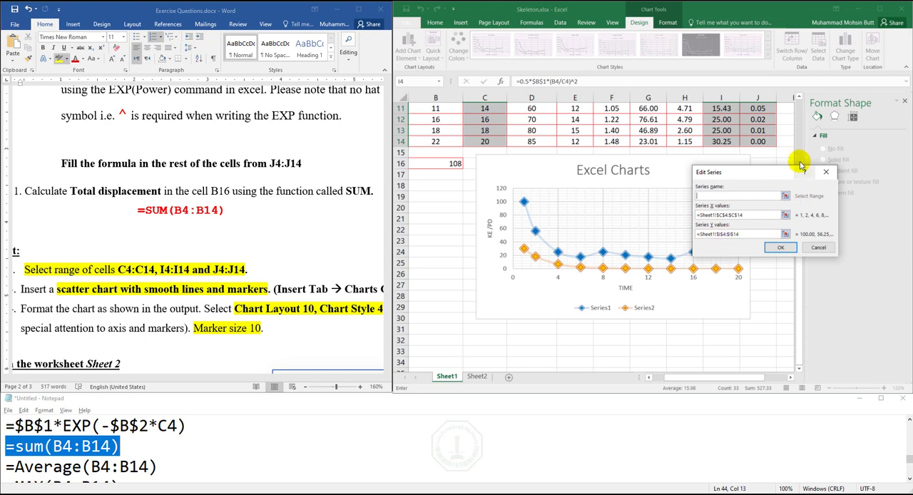
scroll(801, 111, "up", 4)
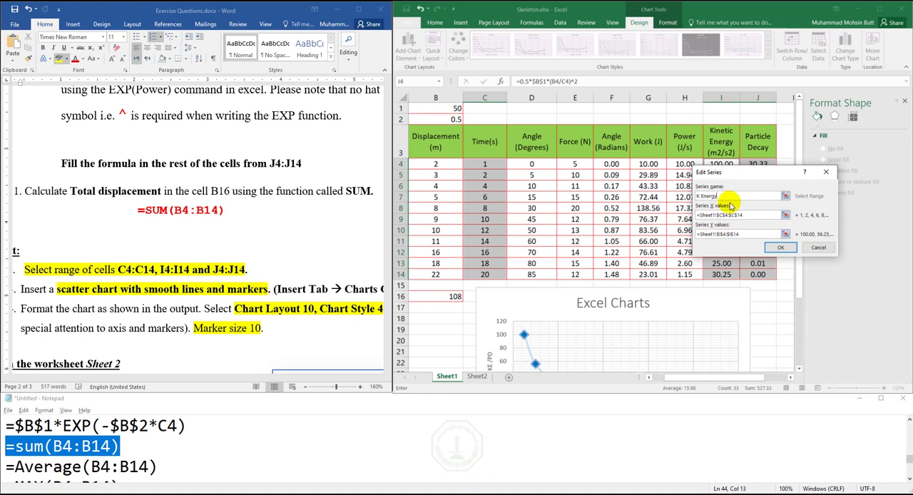
key("Return")
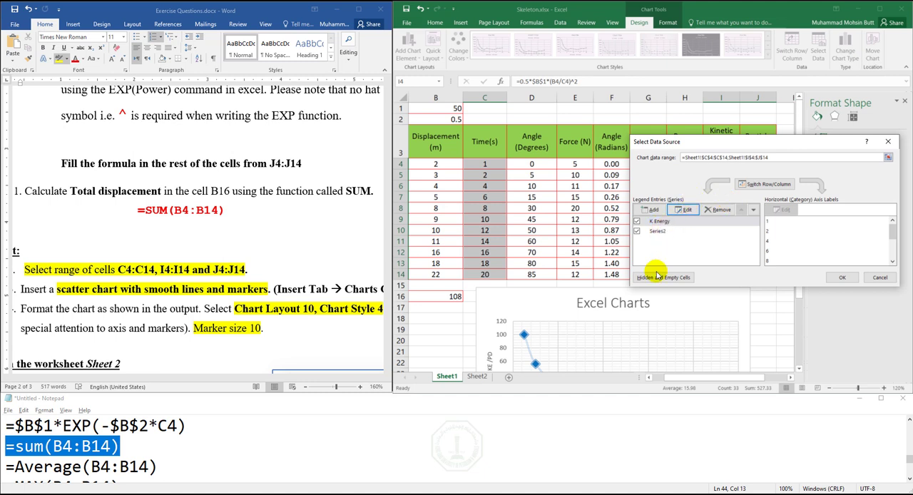
- Check the second legend name in Output.pdf, rename Series2 as "P Decay" and apply the data source changes
left_click(320, 494)
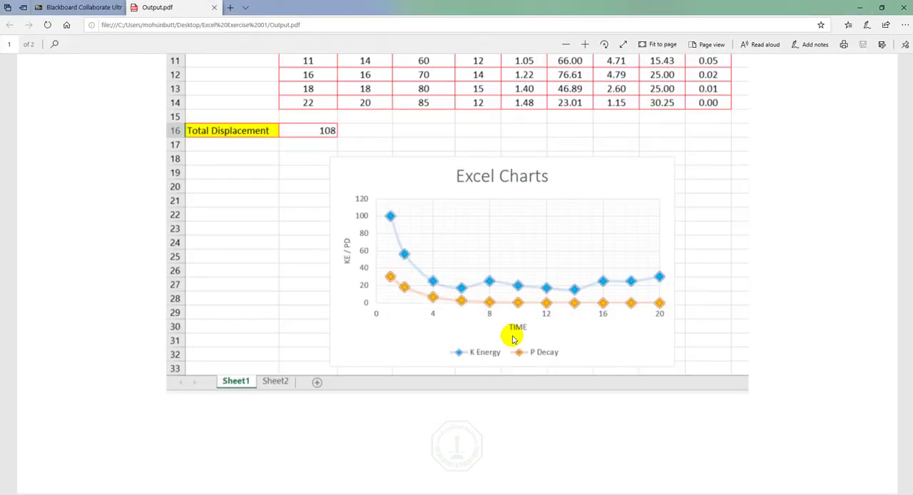
left_click(859, 7)
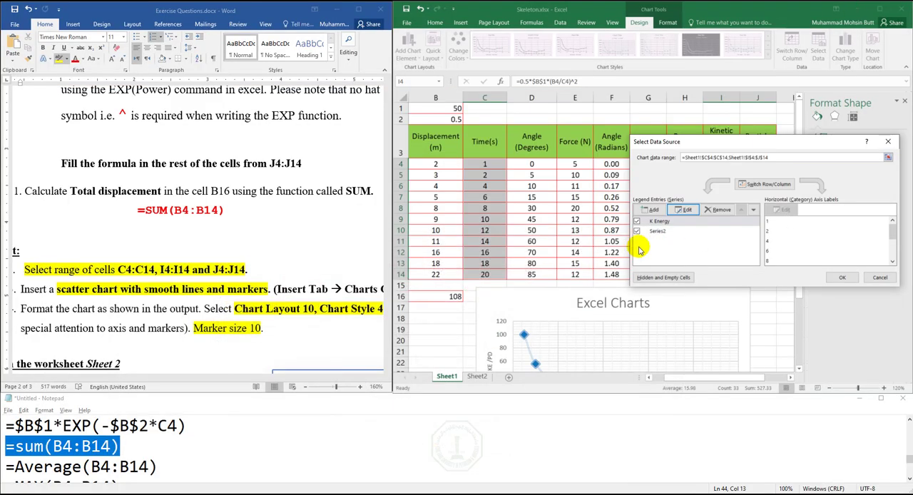
left_click(663, 232)
left_click(685, 209)
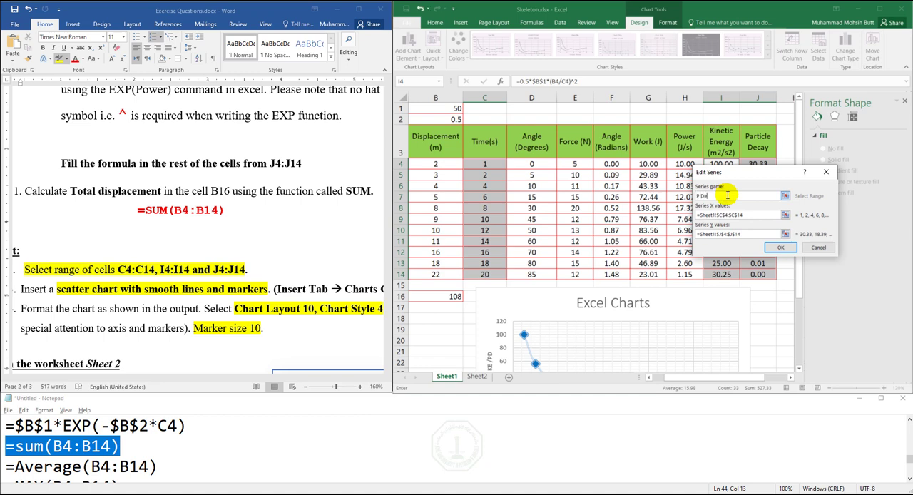
type("P Decay")
key("Return")
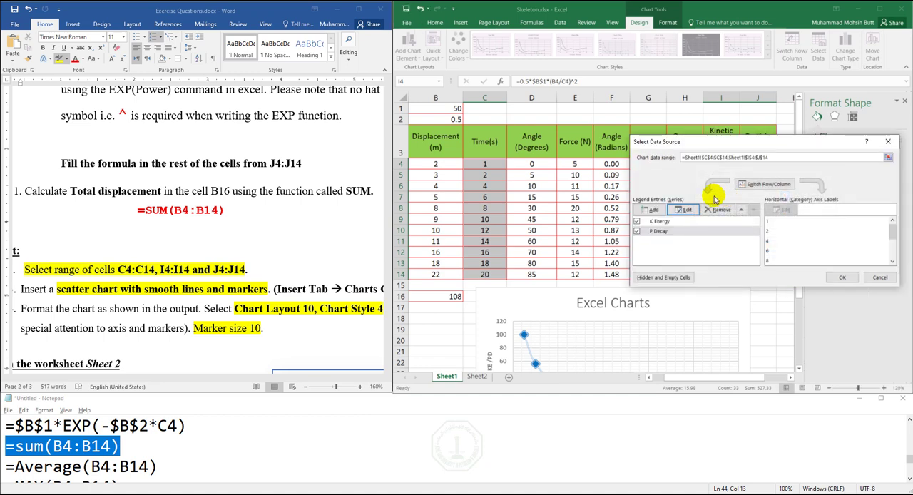
left_click(842, 278)
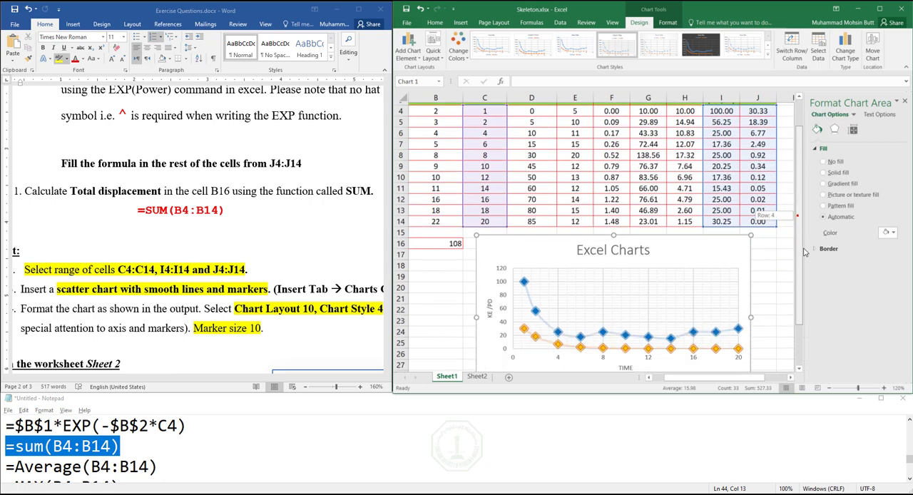
scroll(748, 229, "down", 3)
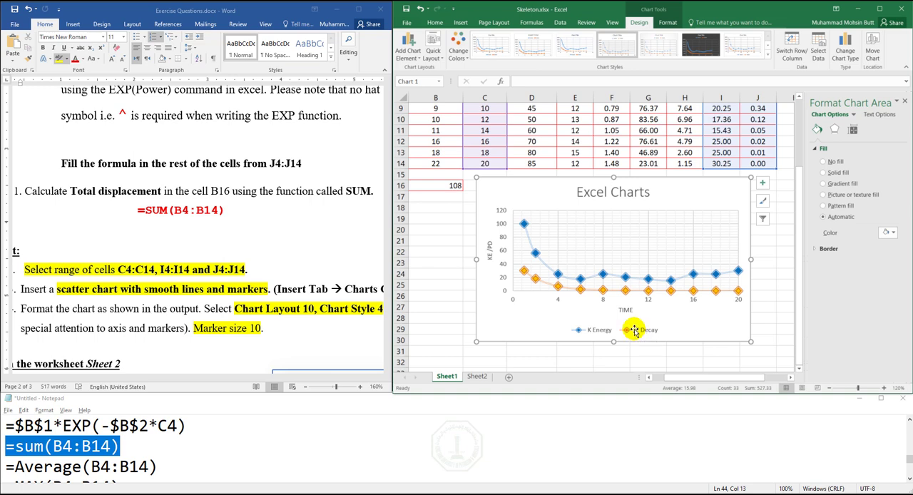
- Bring exercise 15 into view in the Word instructions, open Sheet2 in the Skeleton workbook and close the formatting options
scroll(290, 293, "down", 4)
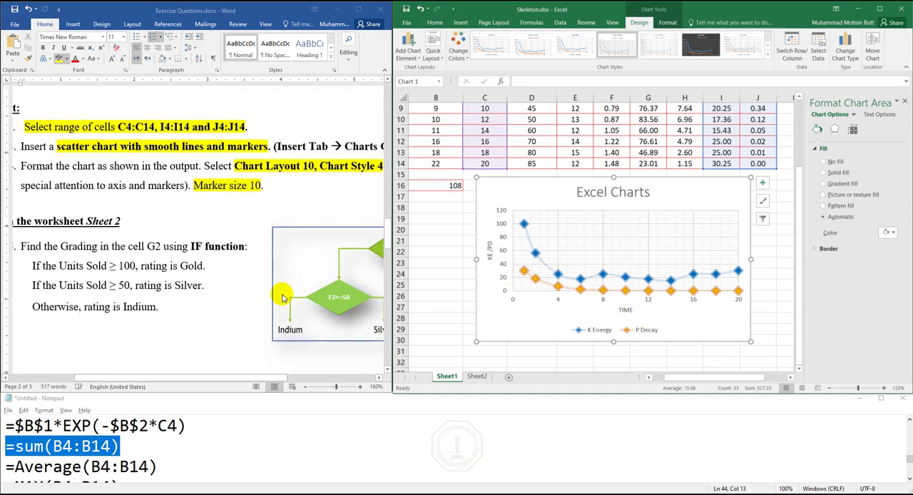
left_click_drag(250, 380, 215, 380)
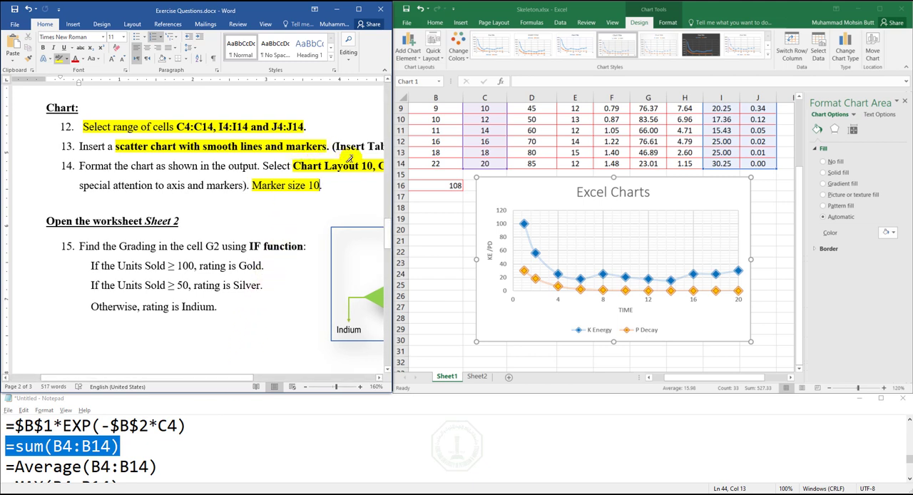
left_click(471, 367)
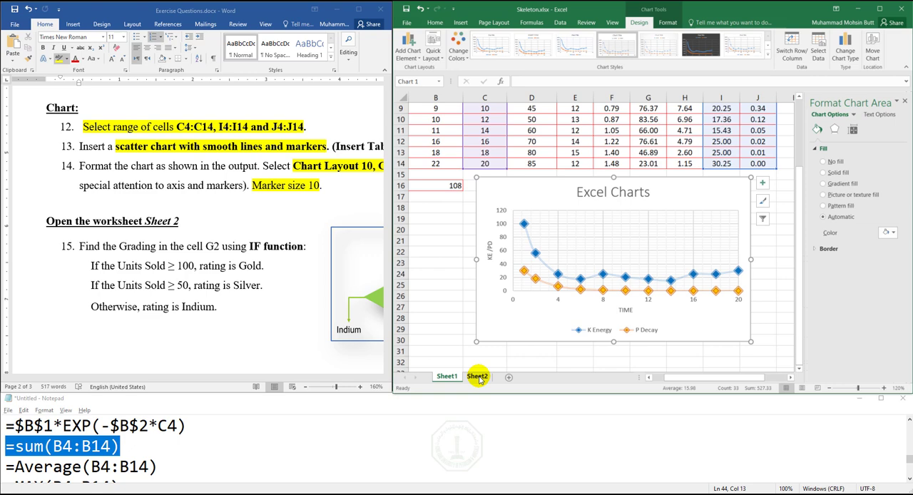
left_click(478, 378)
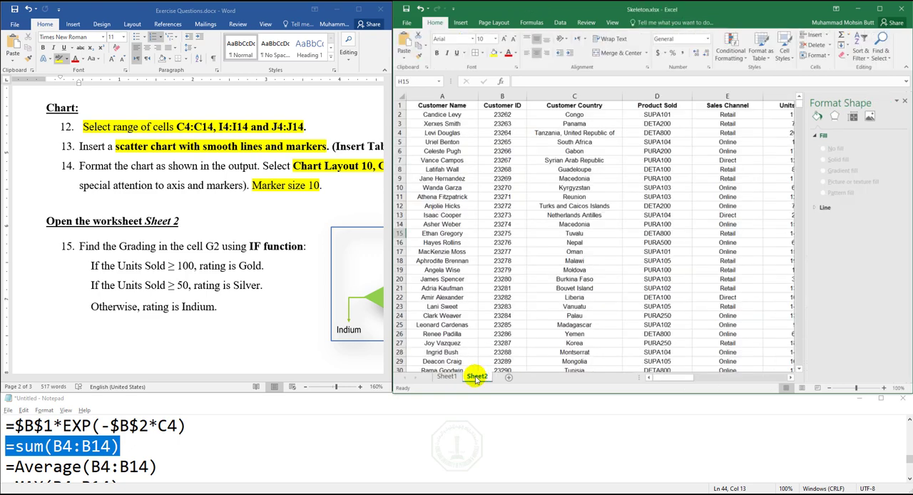
left_click(905, 100)
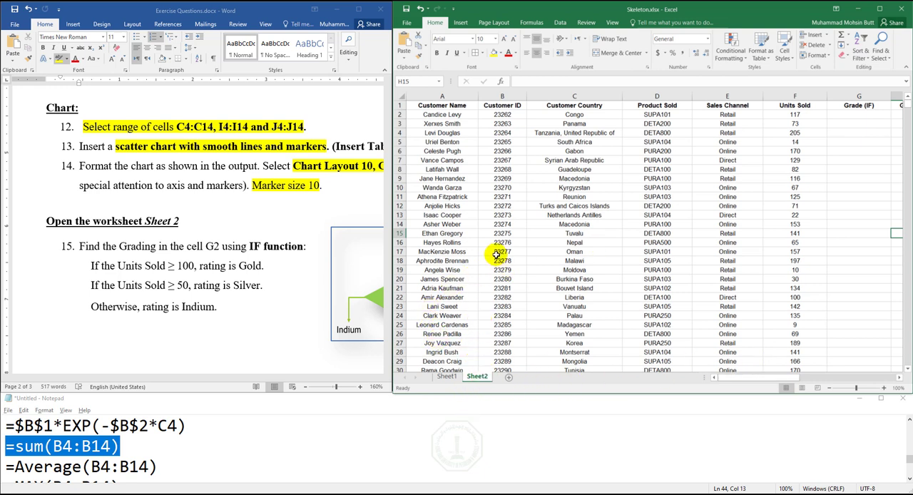
- Examine the customer table on Sheet2 from its header down to the last record to determine its range
left_click_drag(455, 105, 781, 355)
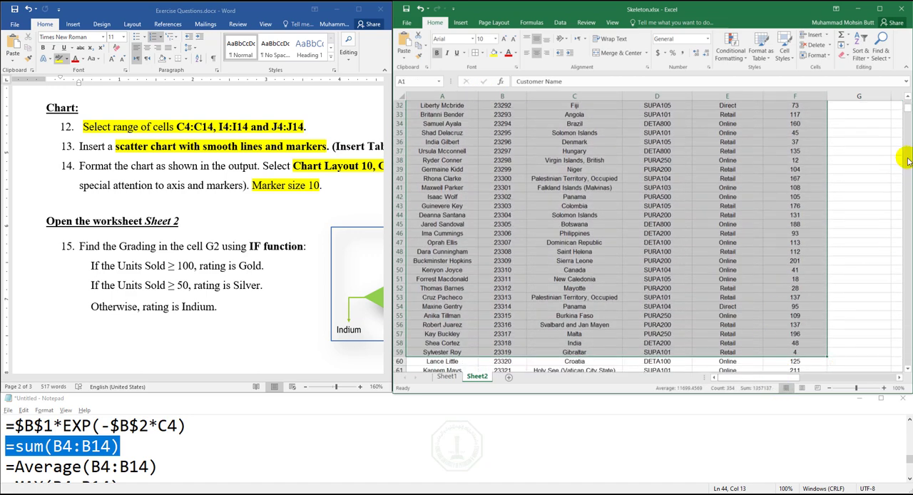
left_click_drag(908, 110, 901, 233)
left_click(595, 169)
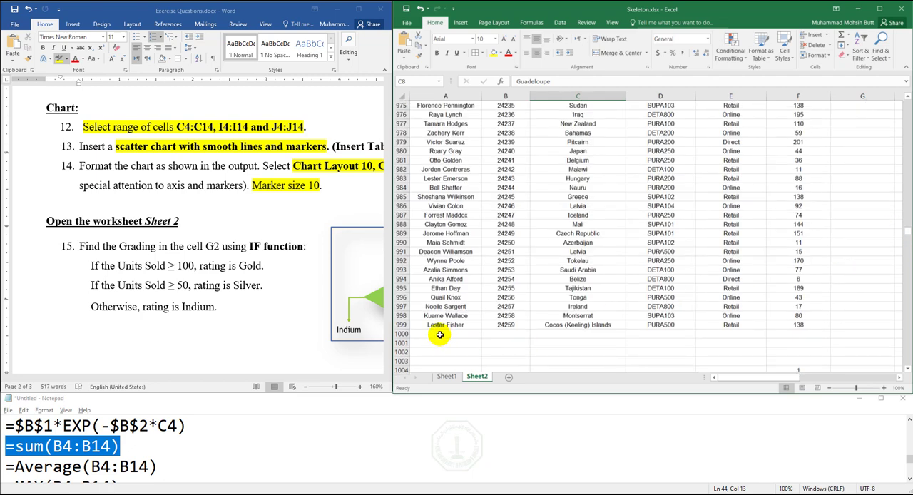
left_click(798, 325)
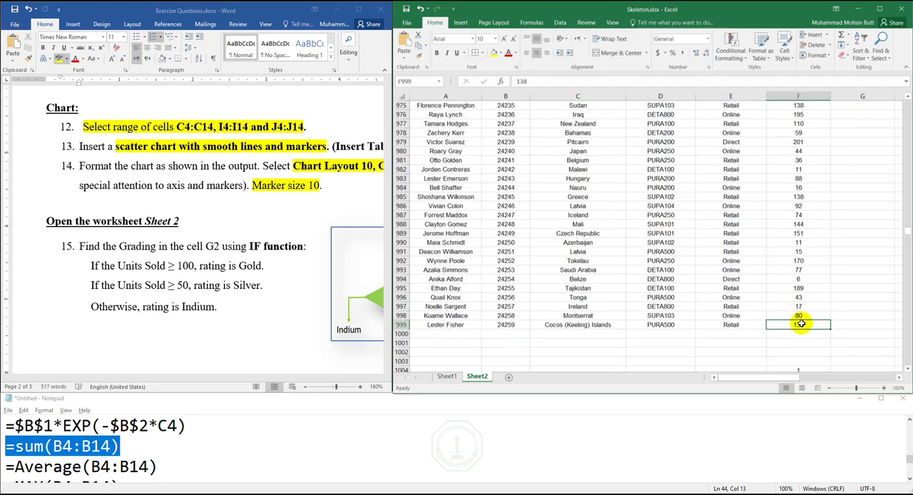
left_click_drag(905, 235, 907, 104)
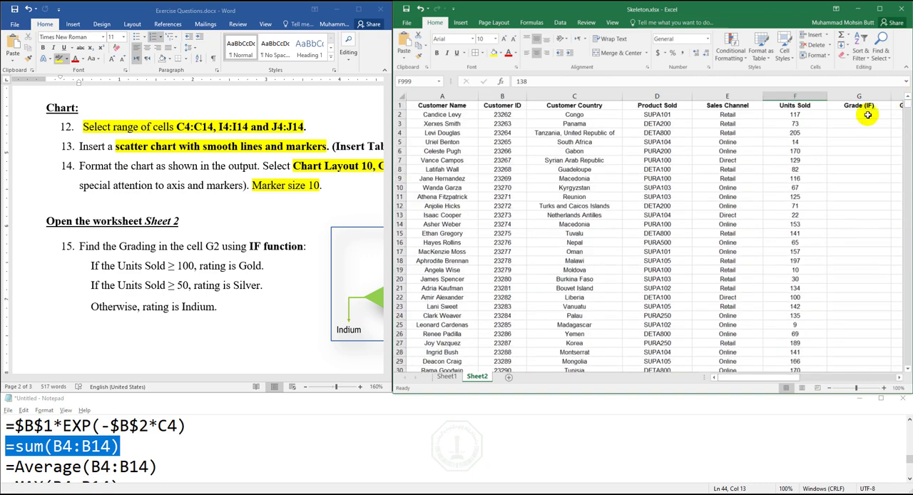
- Switch to Notepad and note the data range A2:F999 on an empty line below the earlier formulas
left_click(208, 474)
scroll(195, 458, "down", 1)
scroll(141, 474, "up", 1)
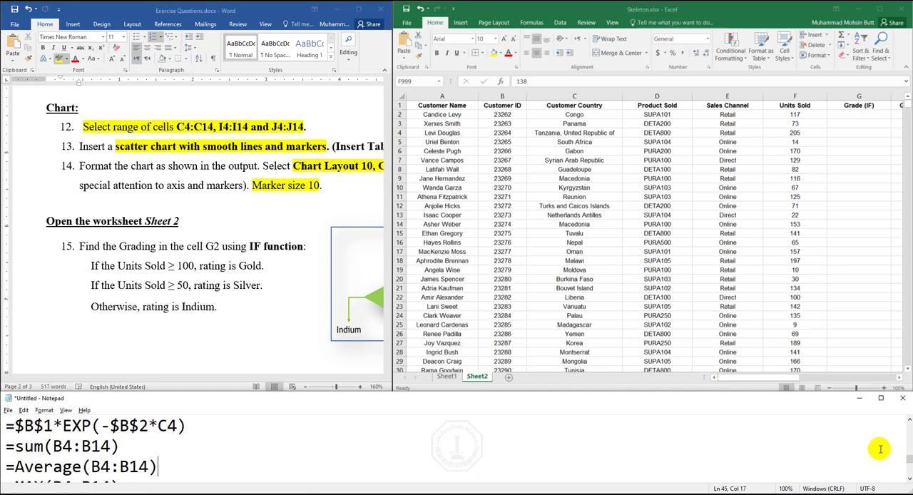
left_click(909, 474)
left_click(910, 476)
left_click(163, 442)
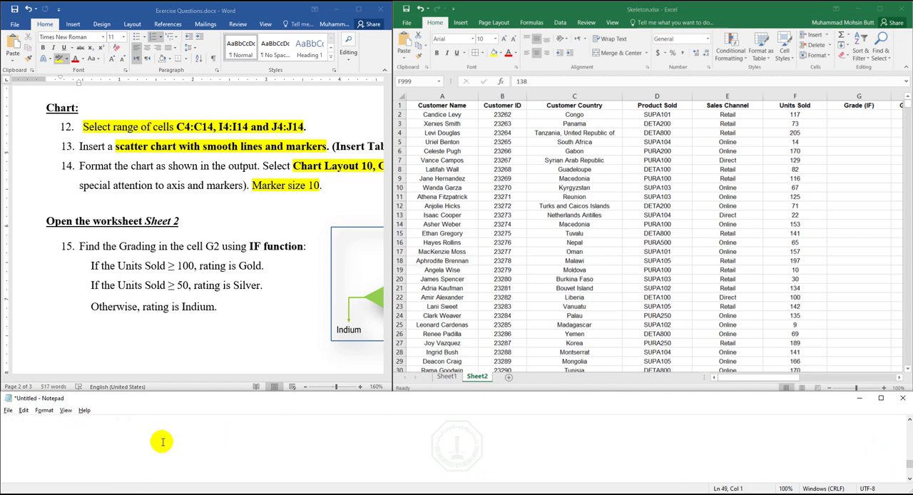
type("A2:F")
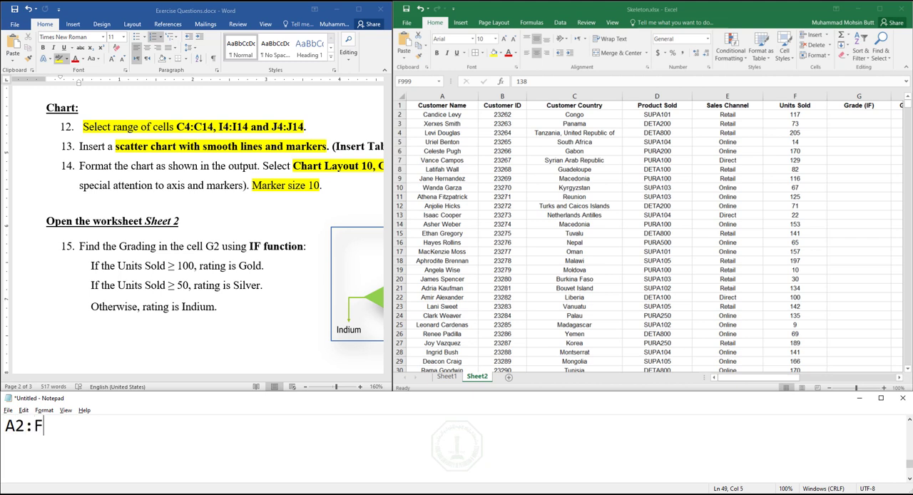
type("999")
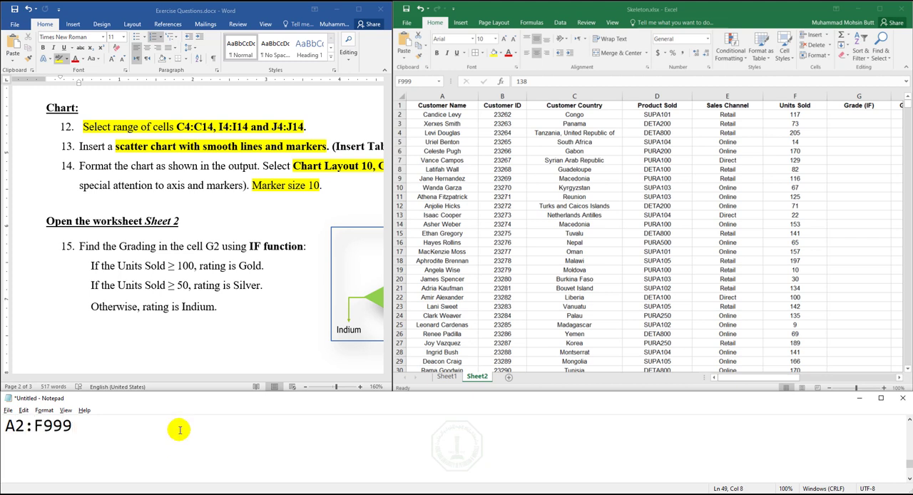
- Check the first and last rows of the Sheet2 customer table against the range noted in Notepad
double_click(437, 116)
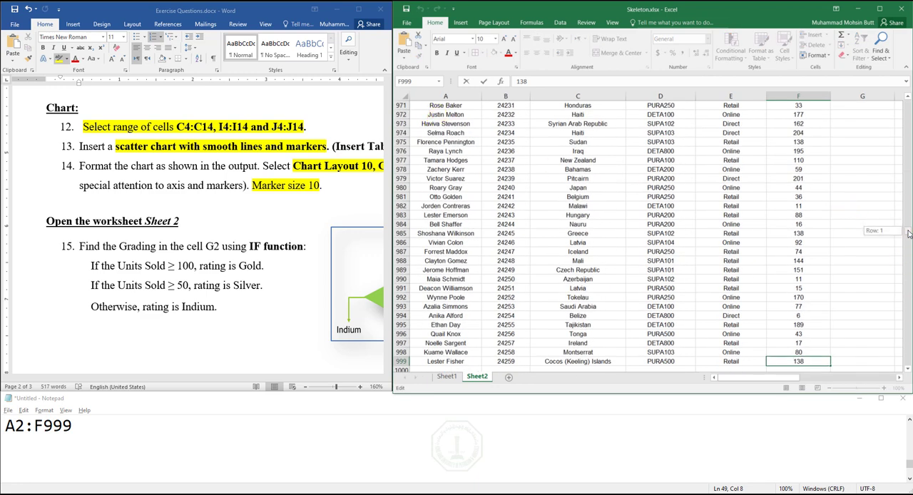
left_click_drag(906, 230, 902, 86)
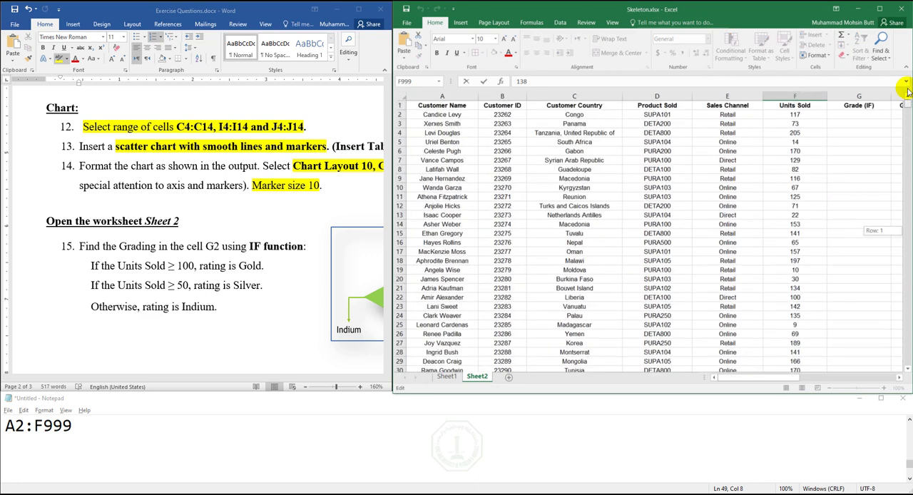
left_click(401, 105)
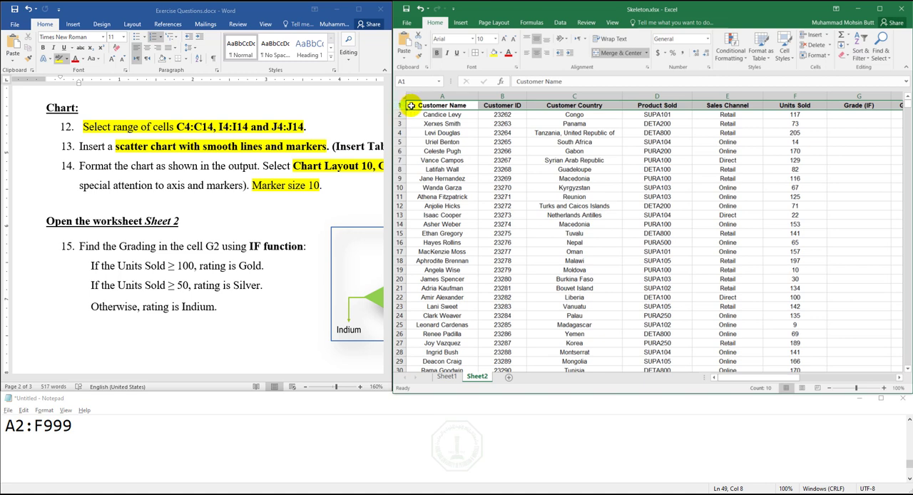
left_click(434, 115)
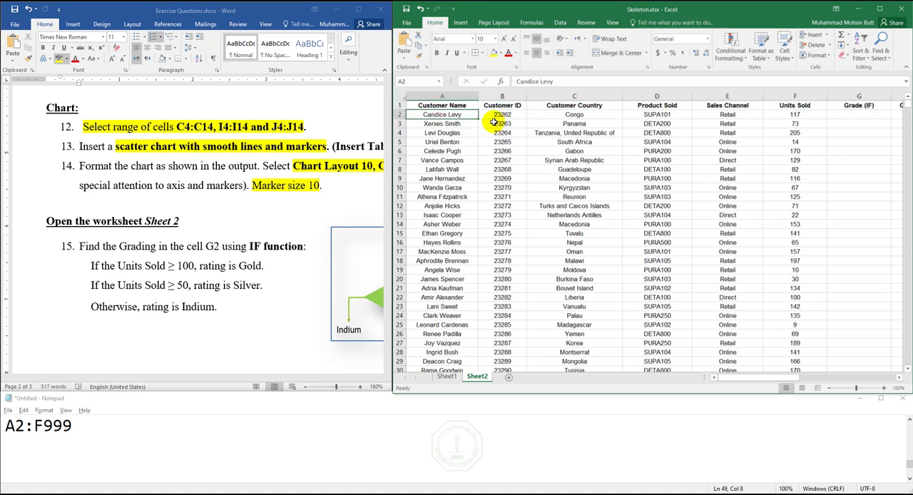
left_click(86, 430)
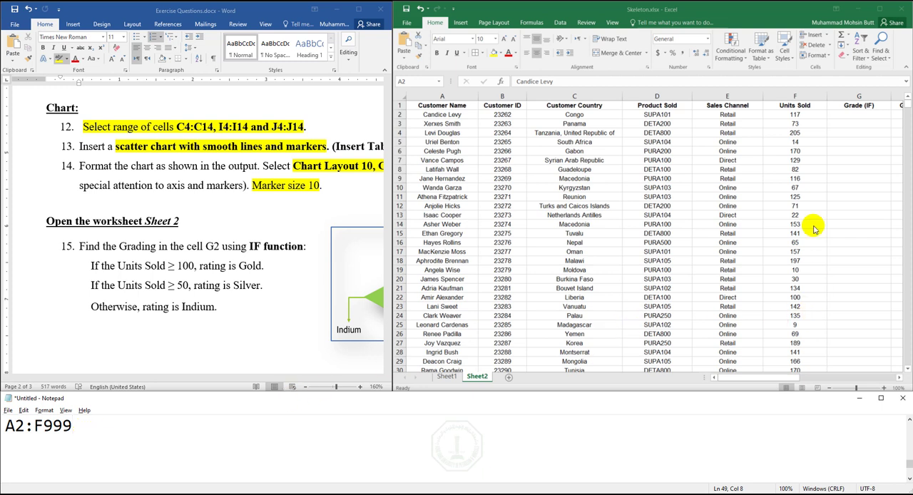
- Review exercise 15 in the Word instructions and write IF below the range in Notepad
left_click(212, 245)
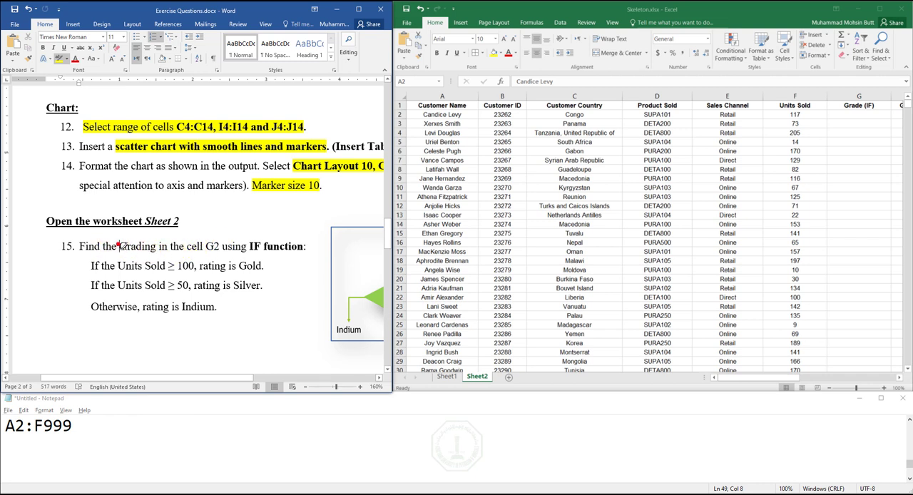
left_click(246, 246)
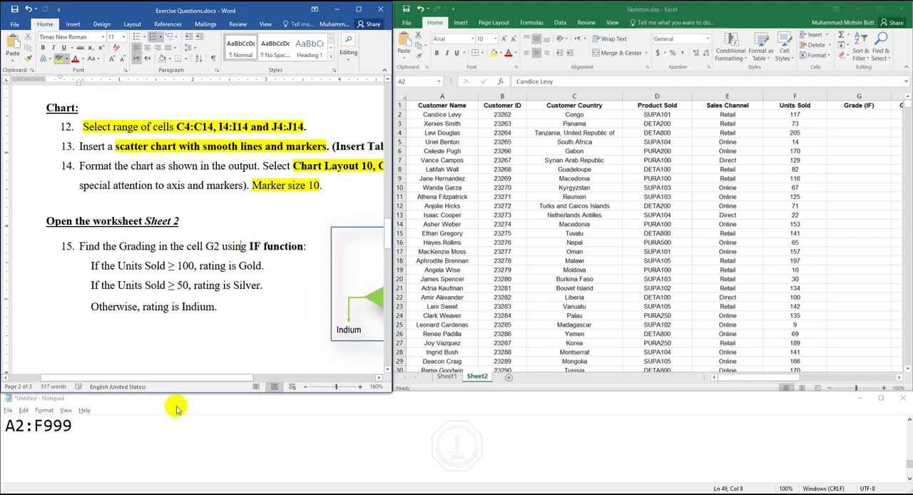
left_click(155, 420)
key("Return")
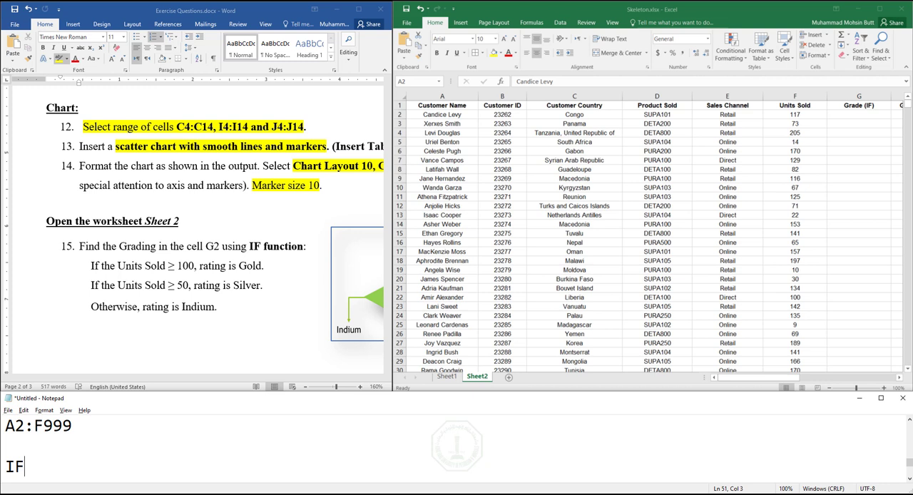
- Enlarge the Sheet2 view to 130% and enter the heading Marks in cell H14
left_click(869, 379)
left_click(869, 380)
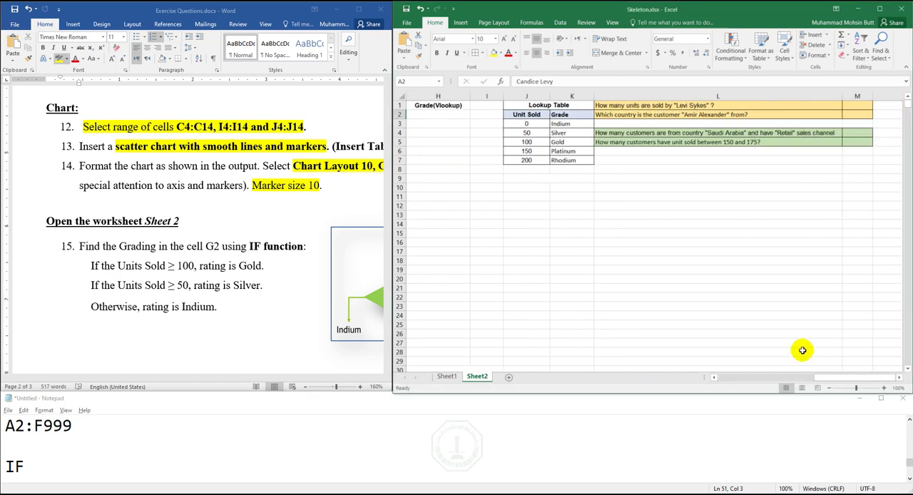
left_click(884, 387)
left_click(884, 387)
left_click(884, 387)
left_click(884, 388)
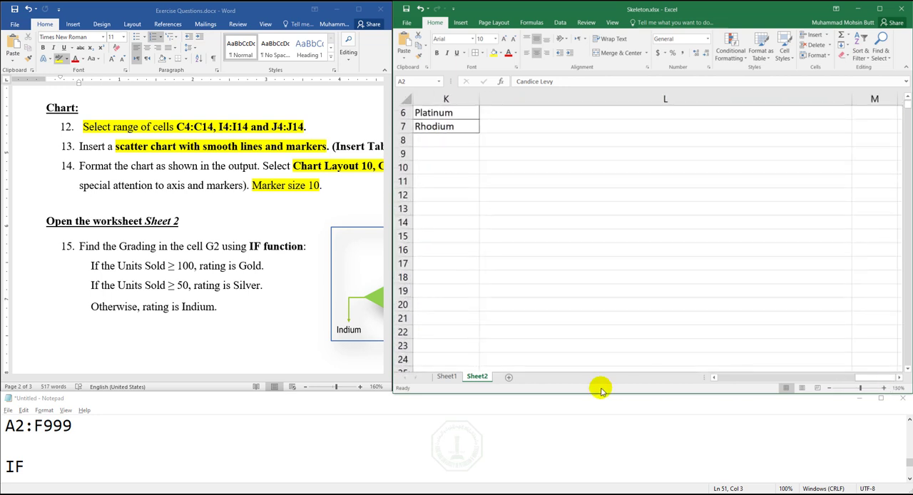
left_click(728, 380)
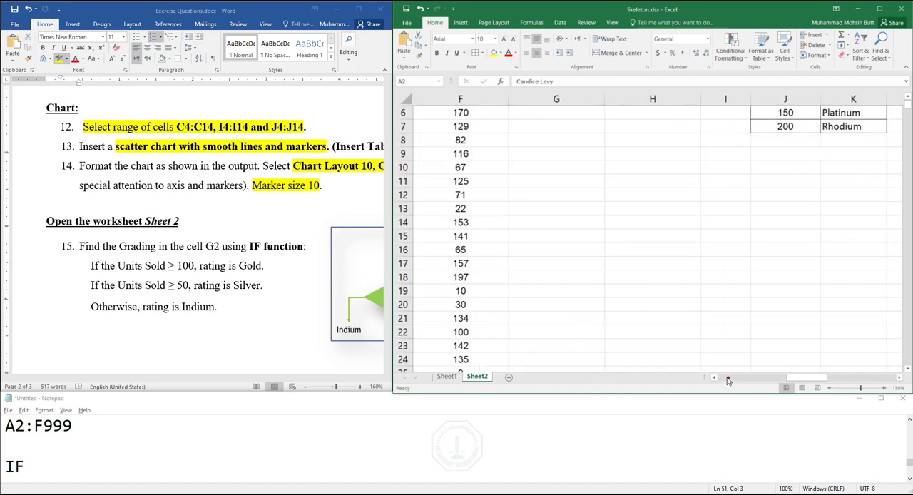
left_click(615, 220)
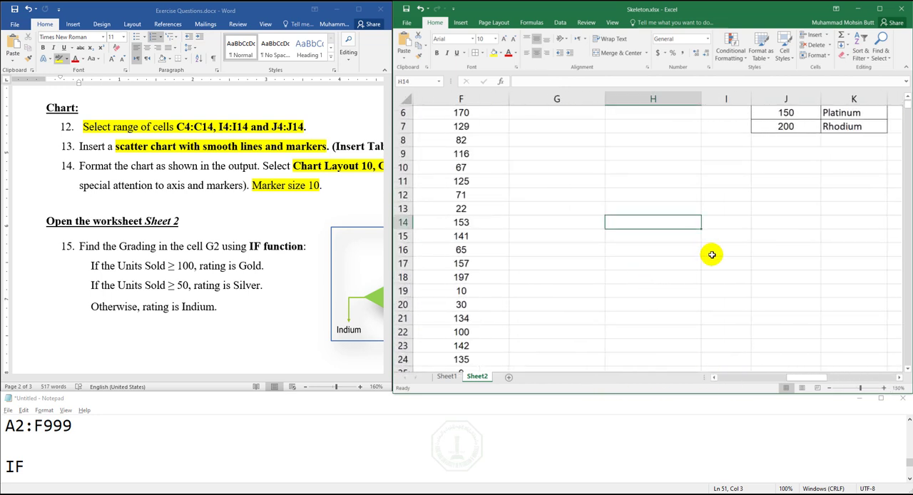
type("Marks")
key("Return")
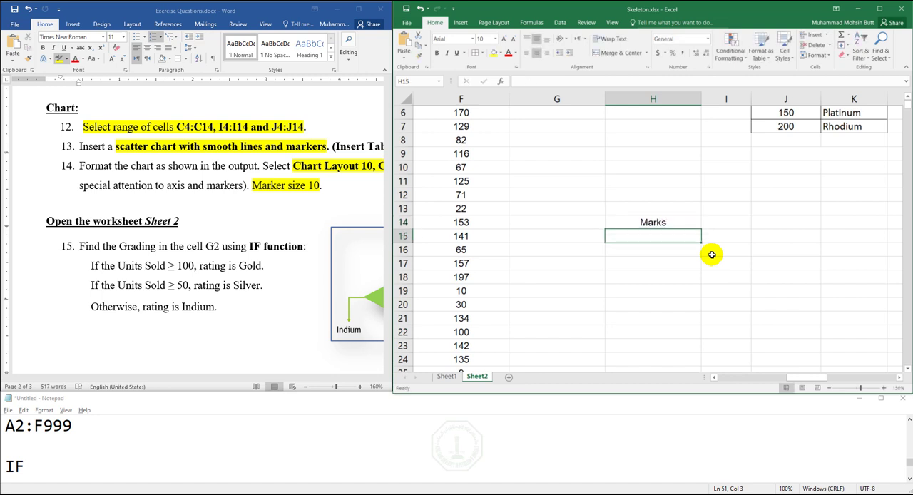
- List the sample marks 45, 65, 76, 34, 87 and 66 in cells H15 to H20
type("45")
key("Return")
type("65")
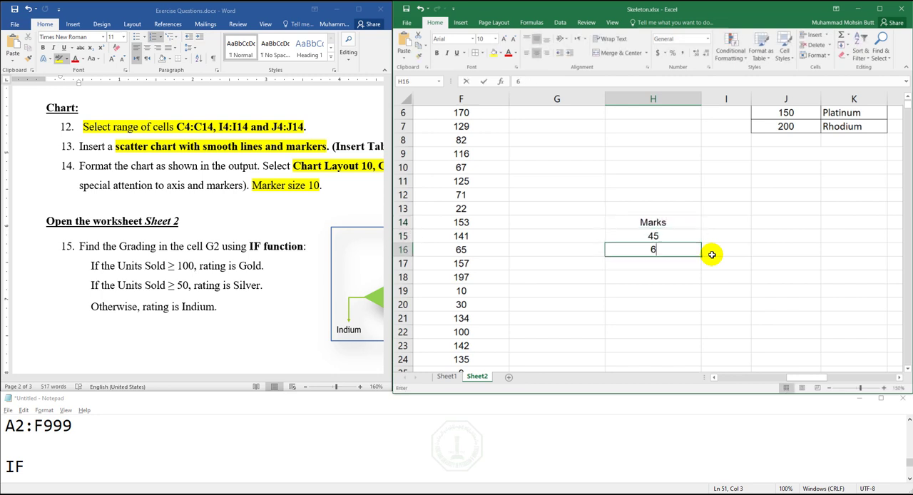
key("Return")
type("76")
key("Return")
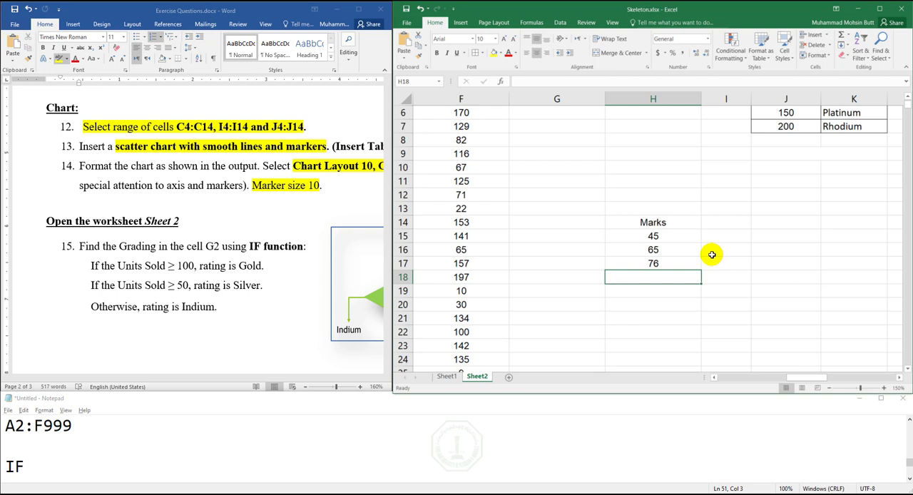
type("34")
key("Return")
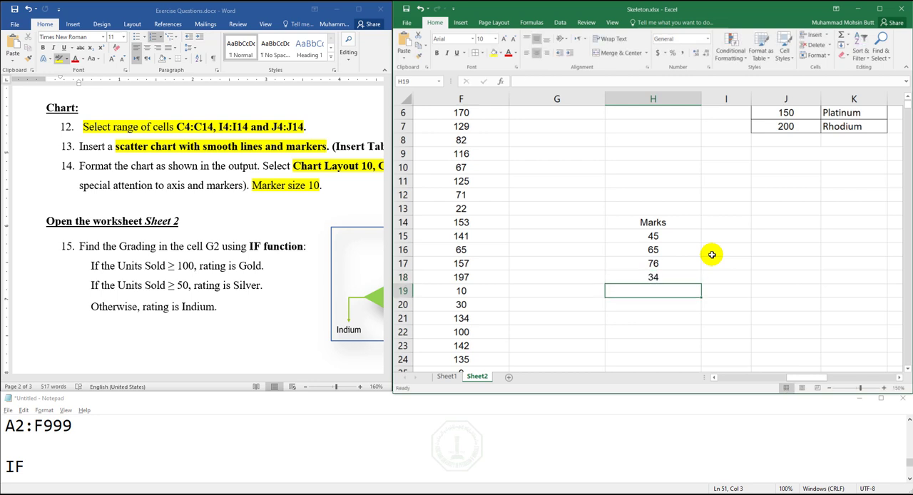
type("87")
key("Return")
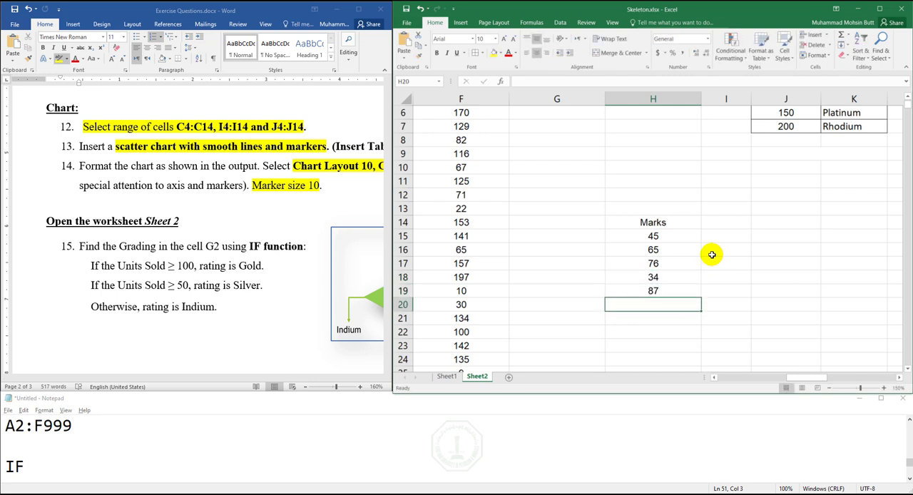
type("6")
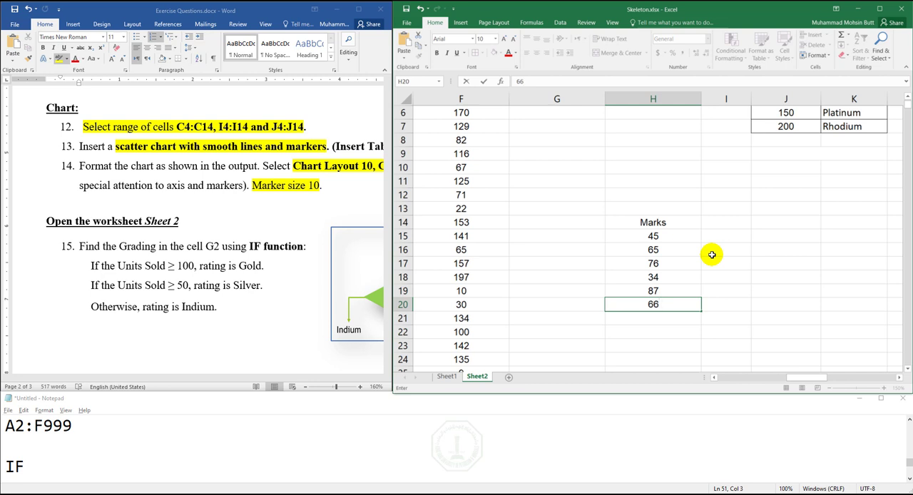
type("6")
- Enter the heading Grade in cell I14 beside the Marks heading
key("Up")
key("Up")
key("Up")
key("Up")
key("Up")
key("Up")
key("Right")
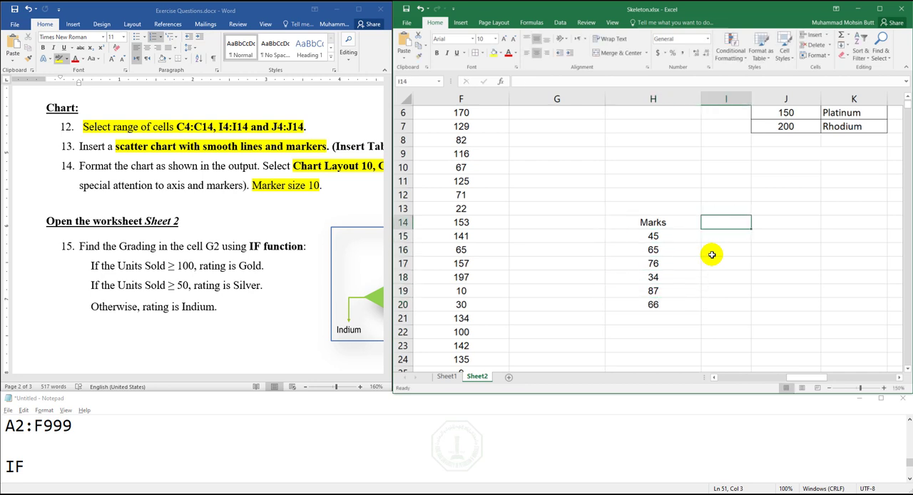
type("Grade")
key("Return")
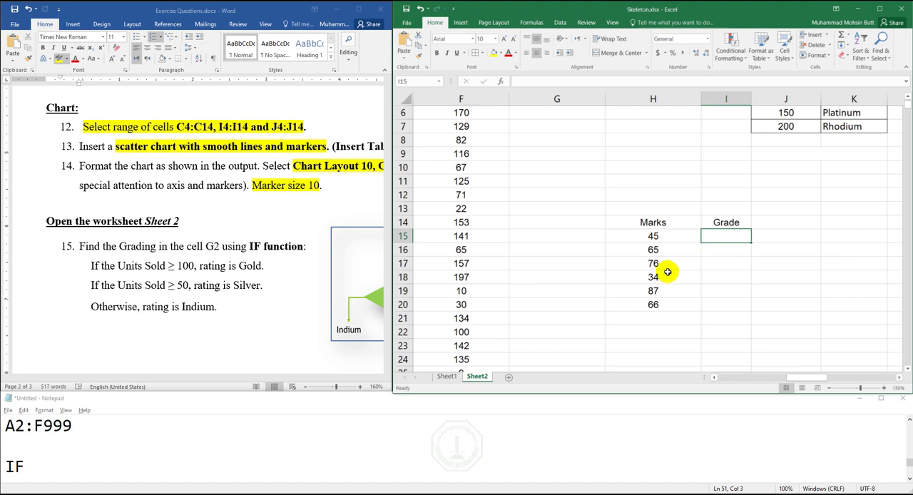
- Expand the IF note in Notepad into the empty three-argument formula =IF(,,)
left_click(108, 450)
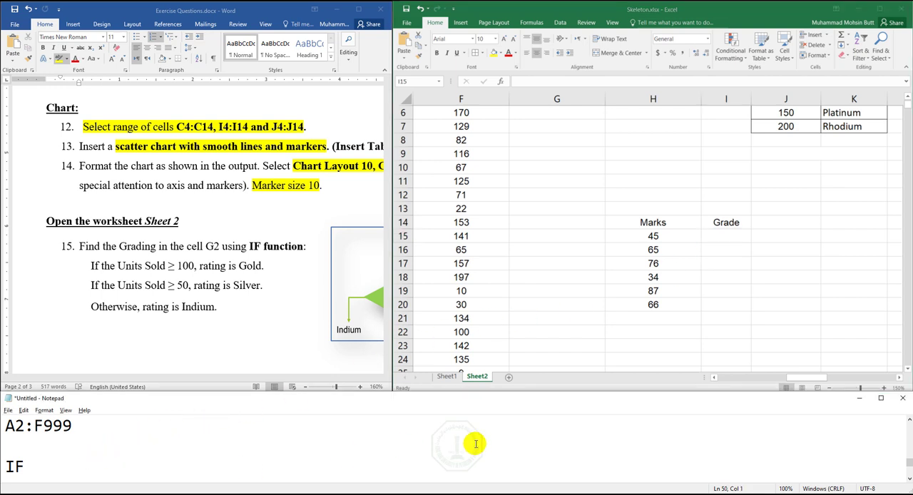
key("Return")
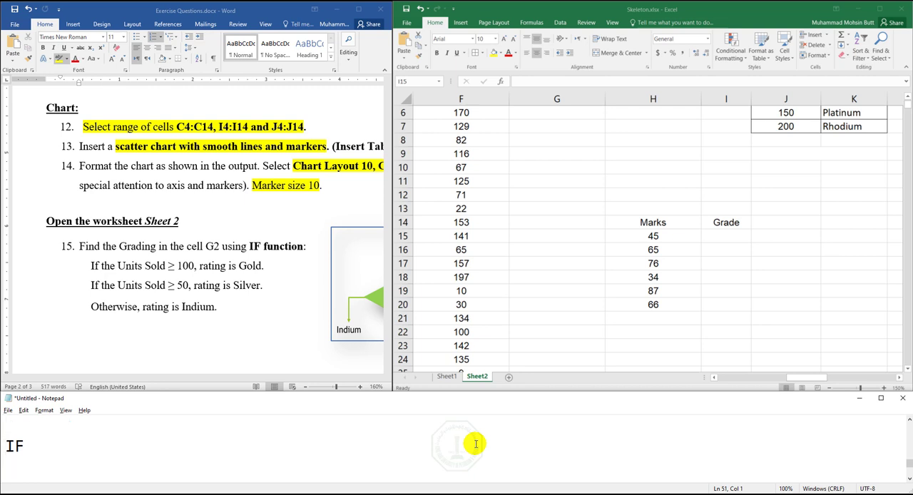
key("End")
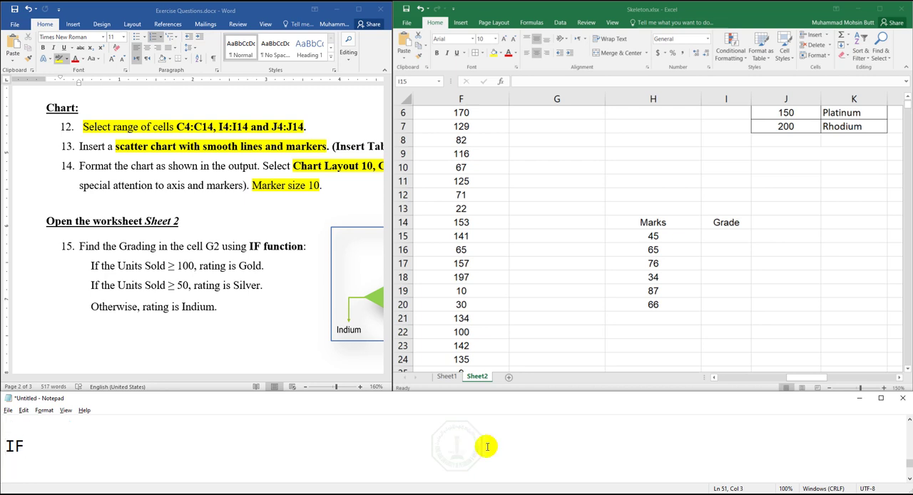
left_click(9, 446)
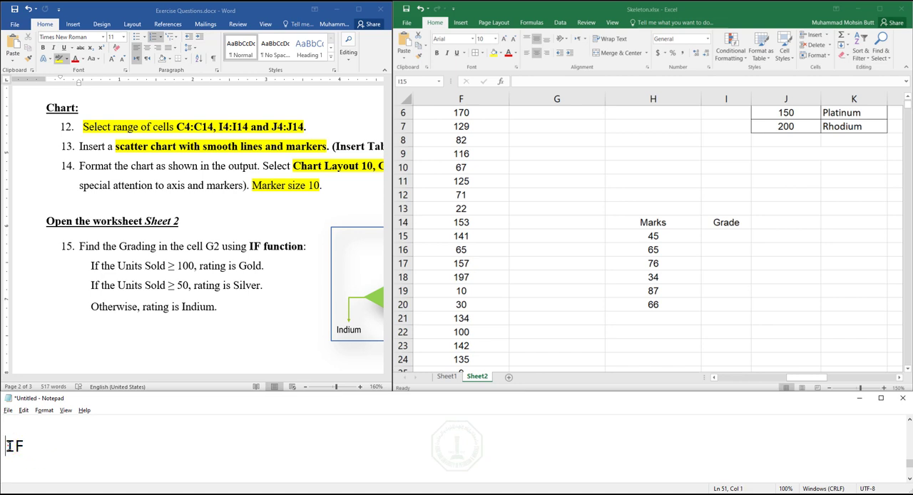
type("=")
key("shift+Right")
key("shift+Right")
key("End")
type("Input")
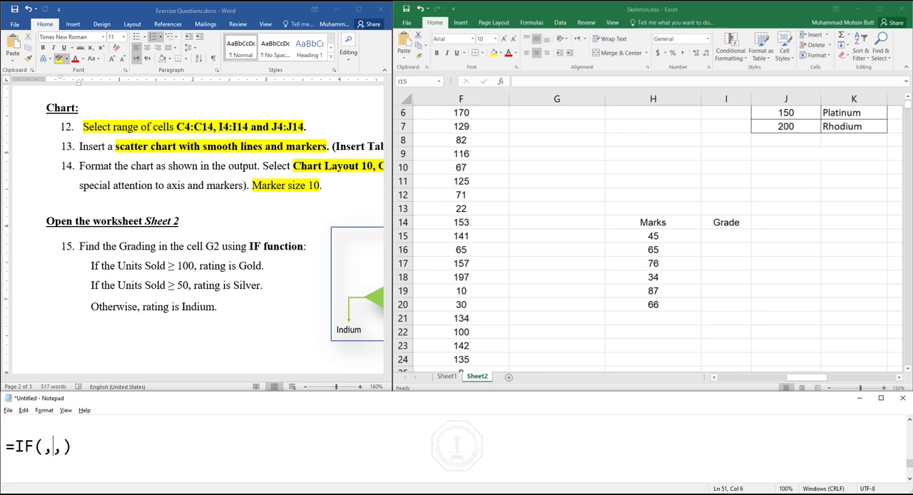
- Fill the three arguments of the IF formula with underscores so it reads =IF(___,___,____)
type("___")
key("Right")
type("___")
key("Right")
type("____")
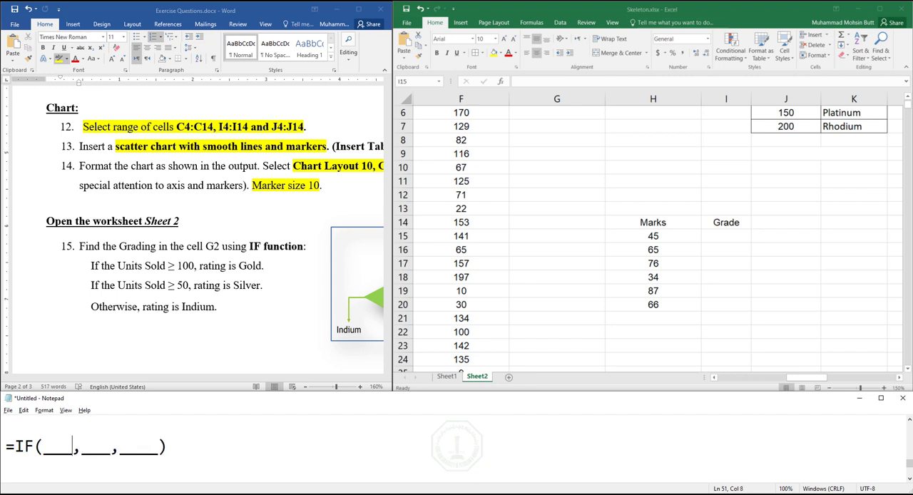
- Highlight the argument placeholders of the IF template in turn, ending with the third one
key("shift+Right")
key("Right")
key("Right")
key("Right")
key("shift+Right")
key("Right")
key("shift+Right")
key("shift+Right")
key("shift+Right")
key("shift+Right")
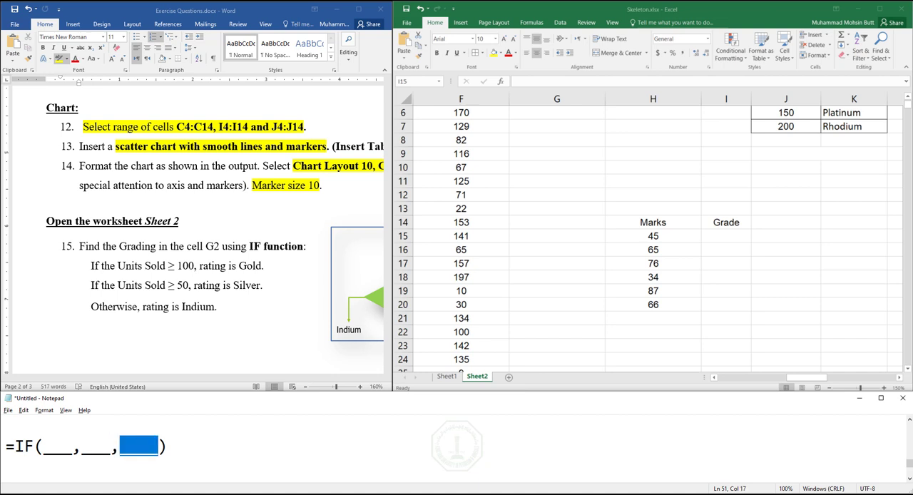
- Trim the third placeholder of the IF template to three underscores and start a new line below the formula
key("Right")
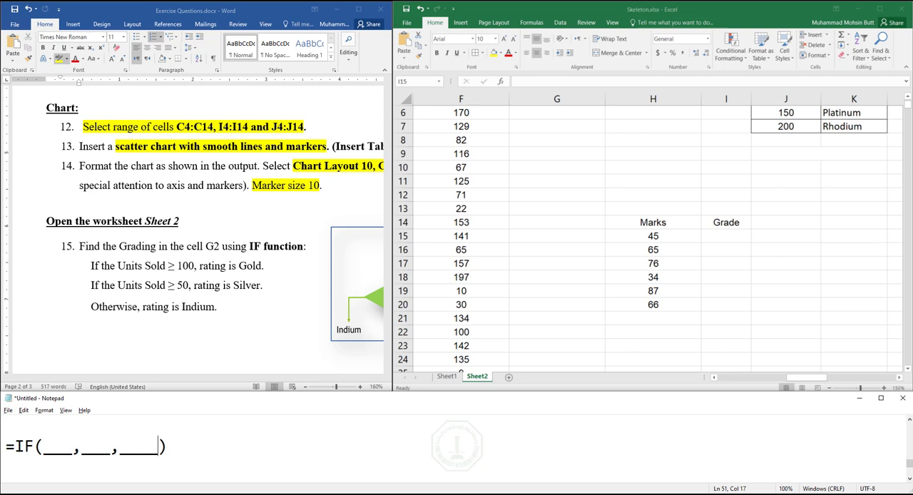
key("BackSpace")
key("Right")
key("Return")
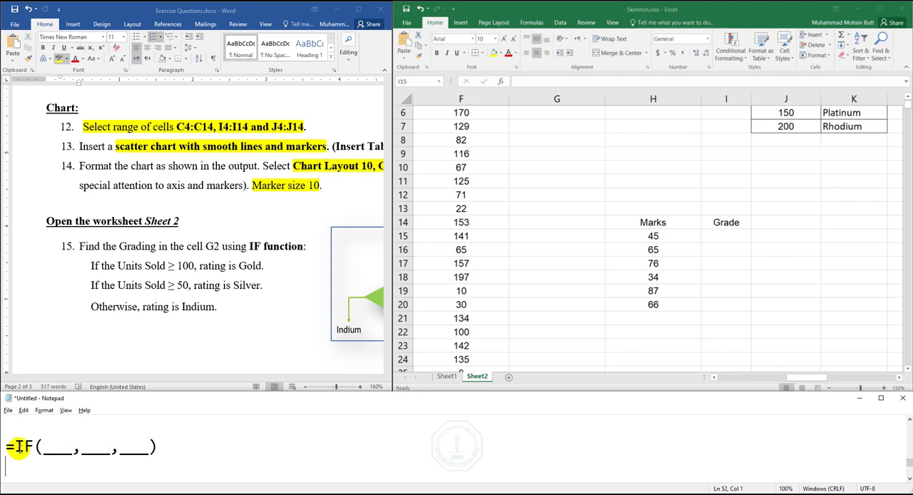
- Point out cells I15 and H15 in the marks table, then add the note Condition beneath the IF template in Notepad
left_click(720, 233)
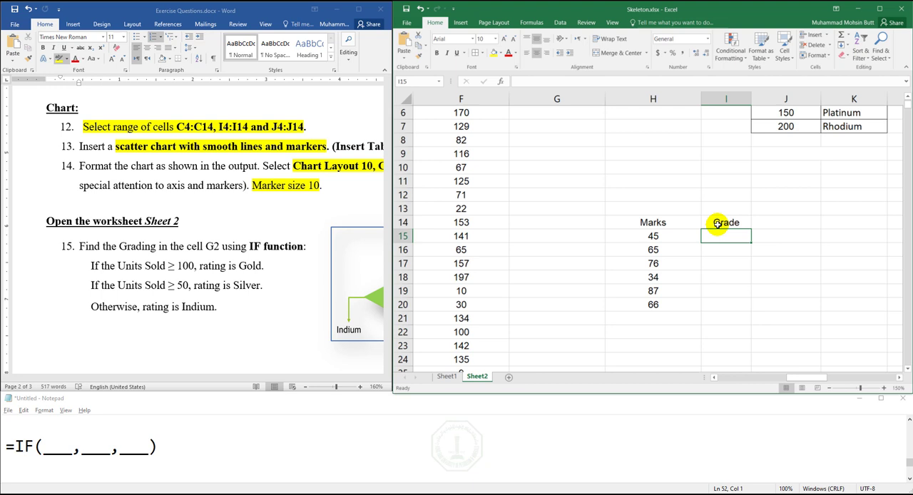
left_click(658, 238)
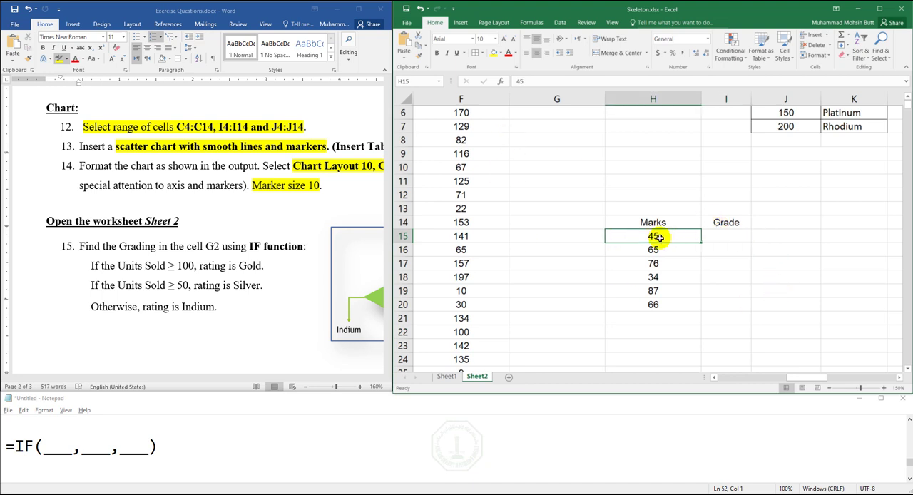
left_click(78, 470)
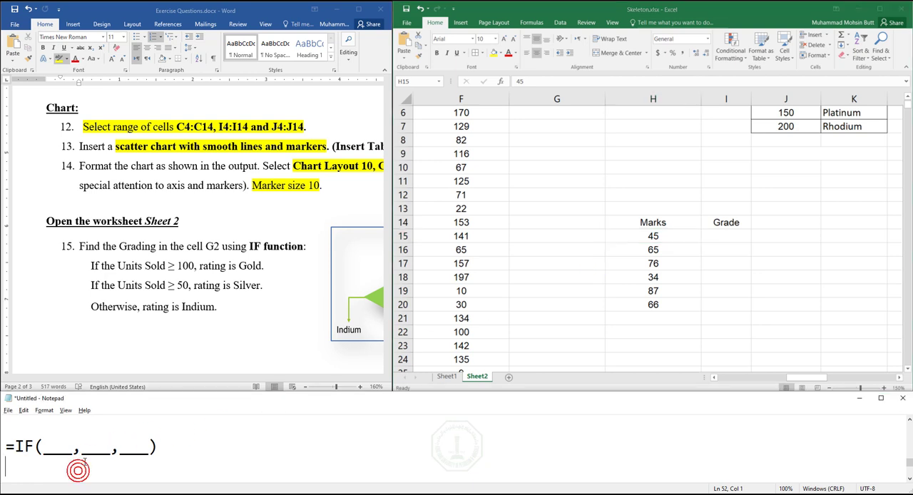
type("Condit")
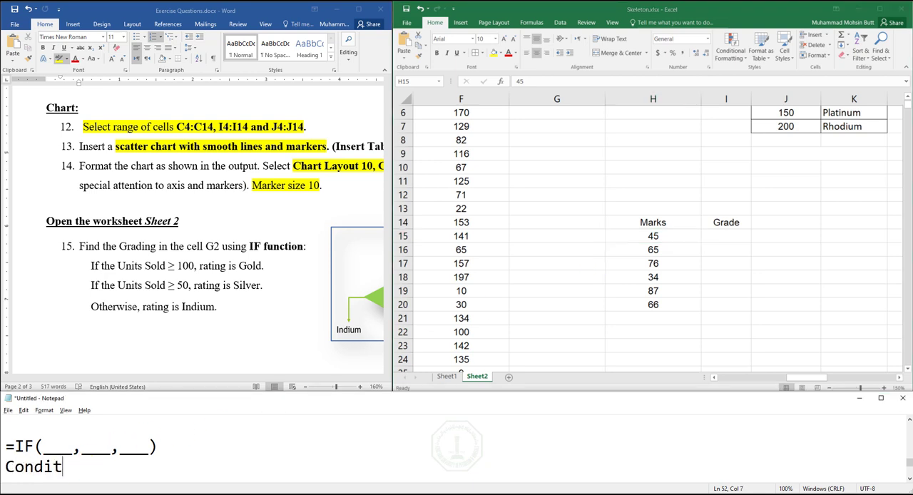
type("ion")
key("Return")
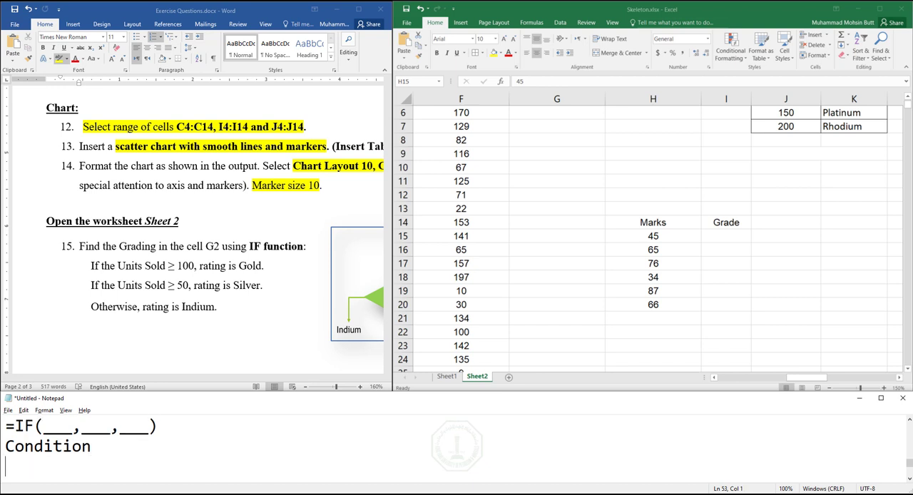
- Add a line reading Inequality >,<,>=,<=,!= under the Condition note
type("Inequality")
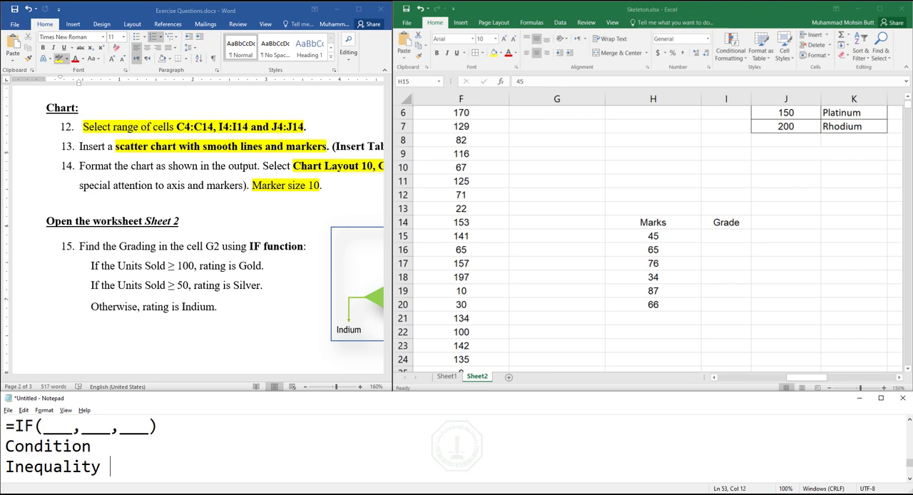
type(" >,<,>=,<=,!=")
- Add the example lines 6>5 True and 6>10 False beneath the inequality operators
key("Page_Up")
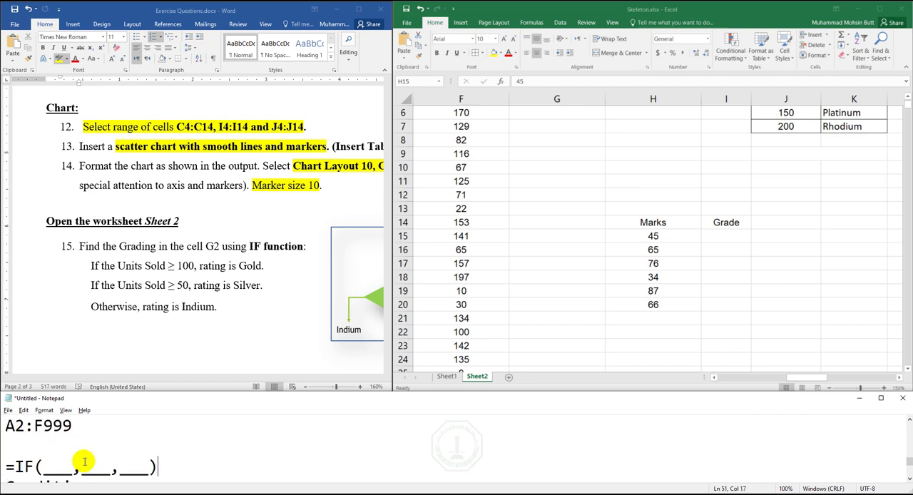
scroll(84, 461, "down", 1)
left_click(86, 466)
key("End")
key("Return")
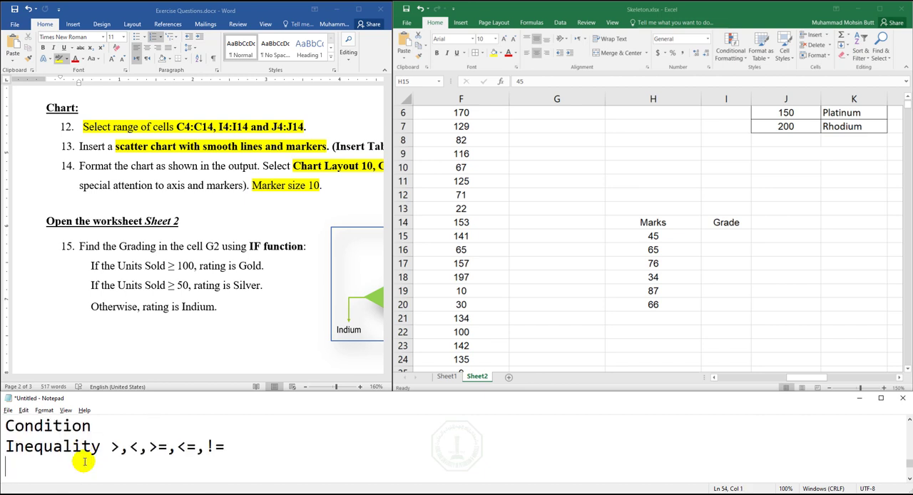
type("6>5")
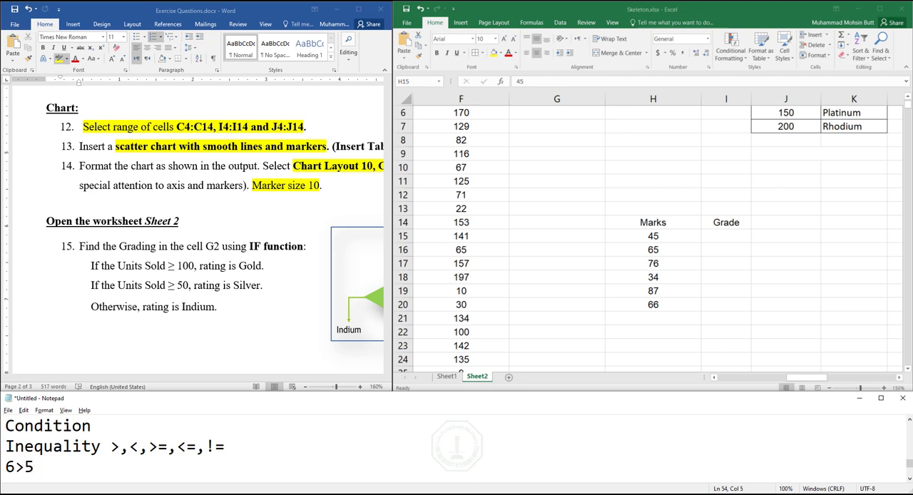
type(" True")
key("Return")
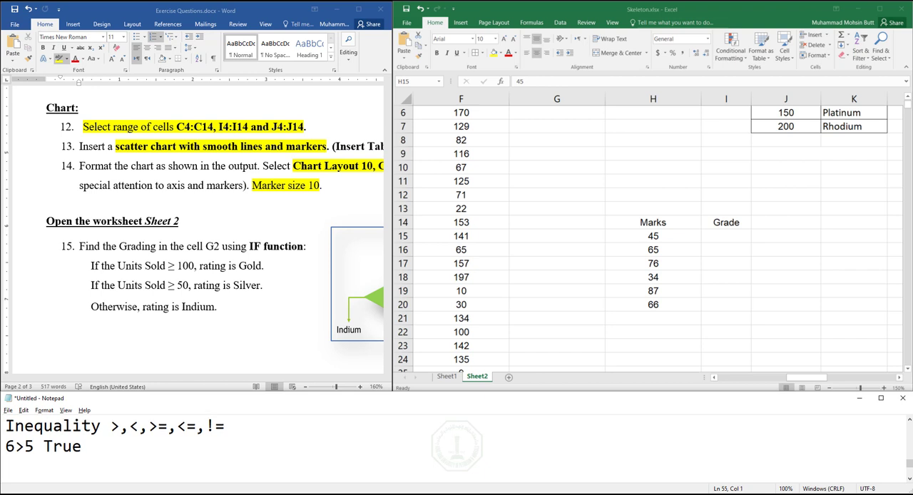
type("6>10 False")
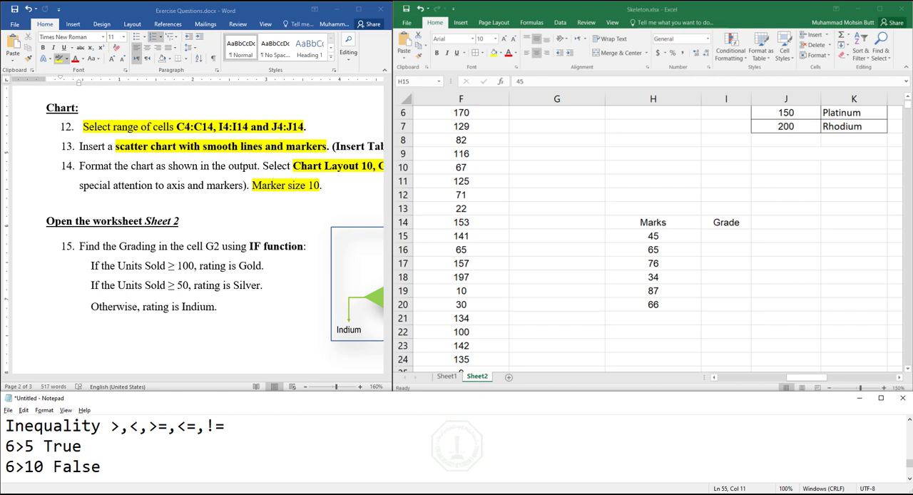
- Highlight the outcomes True and False of the two comparison examples in turn
key("Up")
key("Left")
key("Left")
key("Left")
key("Left")
key("shift+Right")
key("shift+Right")
key("shift+Right")
key("shift+Right")
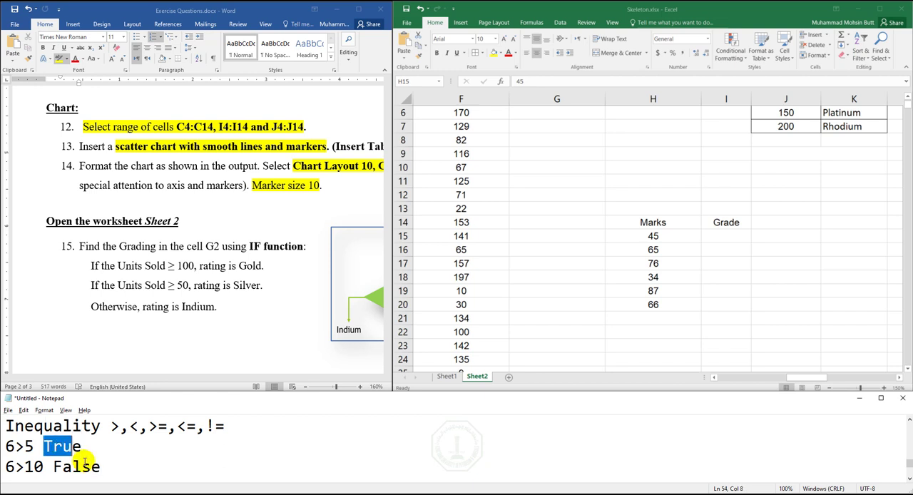
key("Down")
key("Left")
- Remove the Inequality line and the two comparison examples, keeping the Condition note
key("Left")
key("Left")
key("shift+Right")
key("shift+Right")
key("shift+Right")
key("shift+Right")
key("shift+Right")
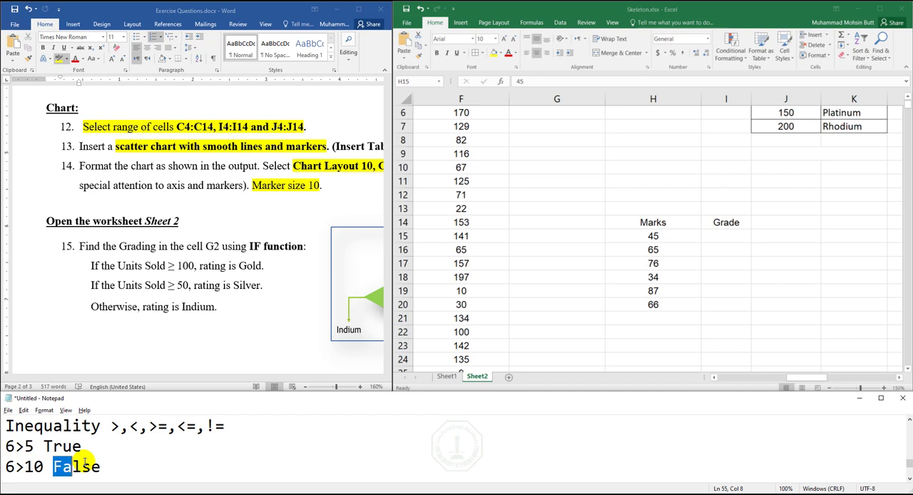
key("Up")
key("Up")
key("Left")
key("Left")
key("Left")
key("Left")
key("Left")
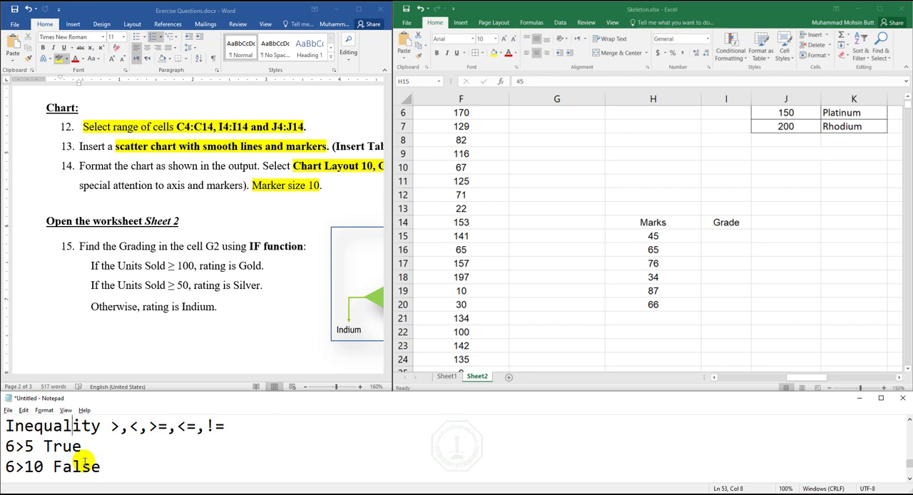
key("Left")
key("Left")
key("Left")
key("shift+Down")
key("shift+Down")
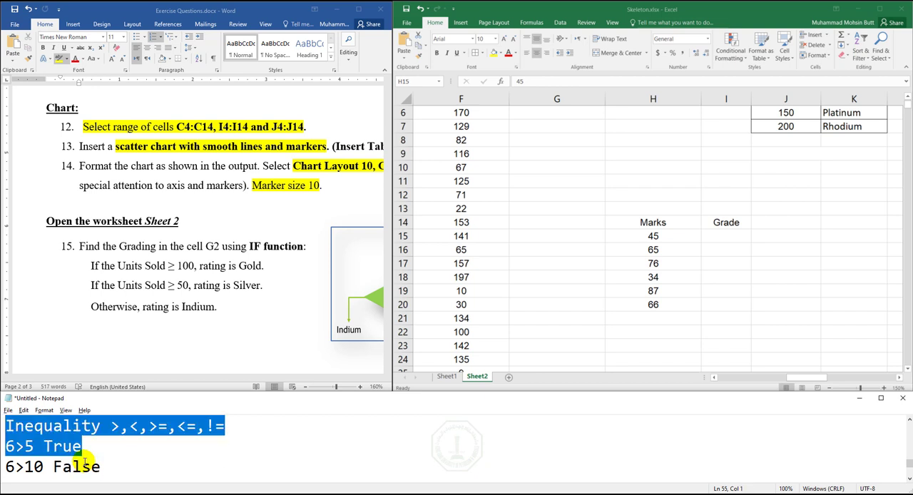
key("shift+Down")
- Replace the first placeholder of the IF template with the condition Marks > 60 and highlight that condition
key("Up")
key("Up")
key("Up")
key("Up")
key("Up")
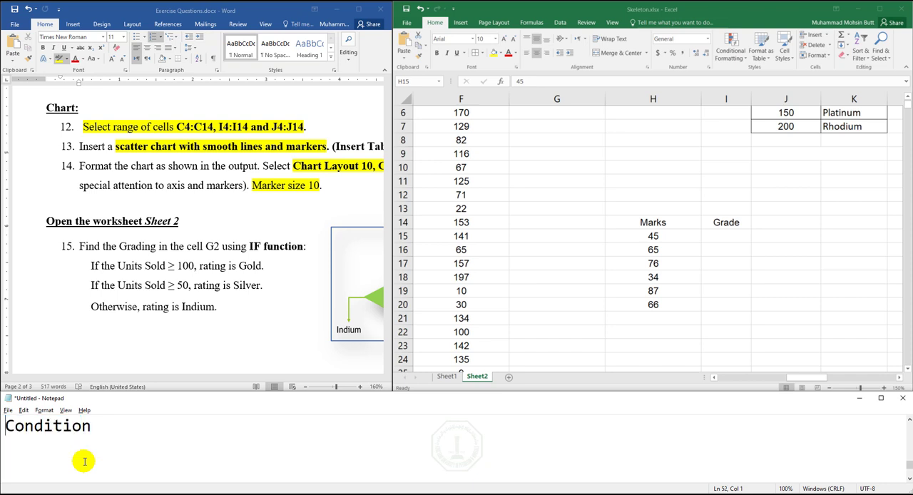
key("Right")
key("Right")
key("Right")
key("Right")
key("shift+Right")
key("shift+Right")
key("shift+Right")
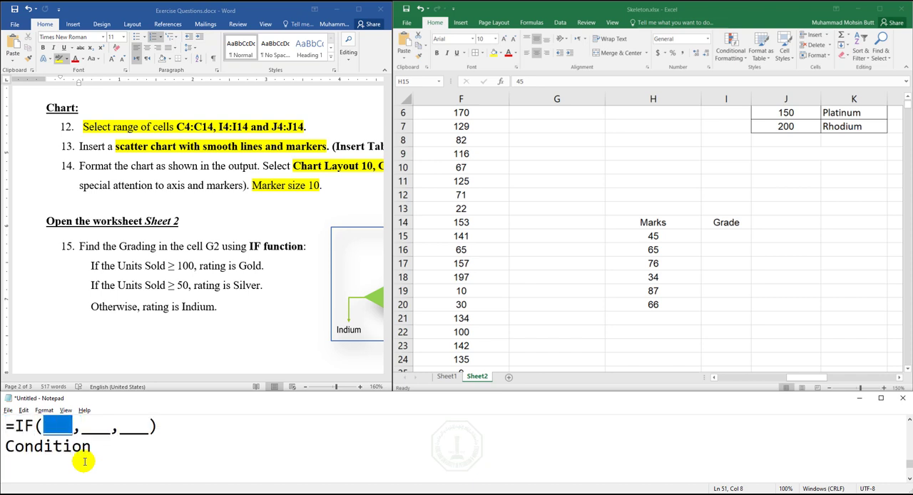
type("Marks >")
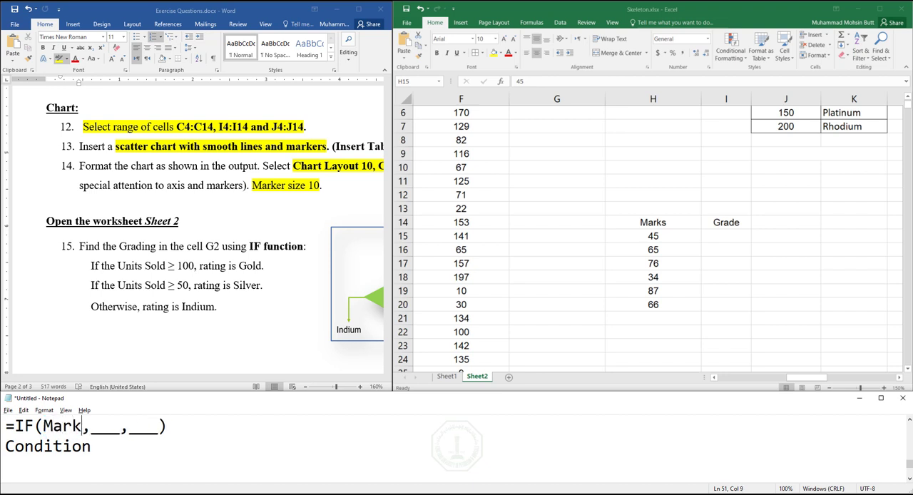
type(" 60")
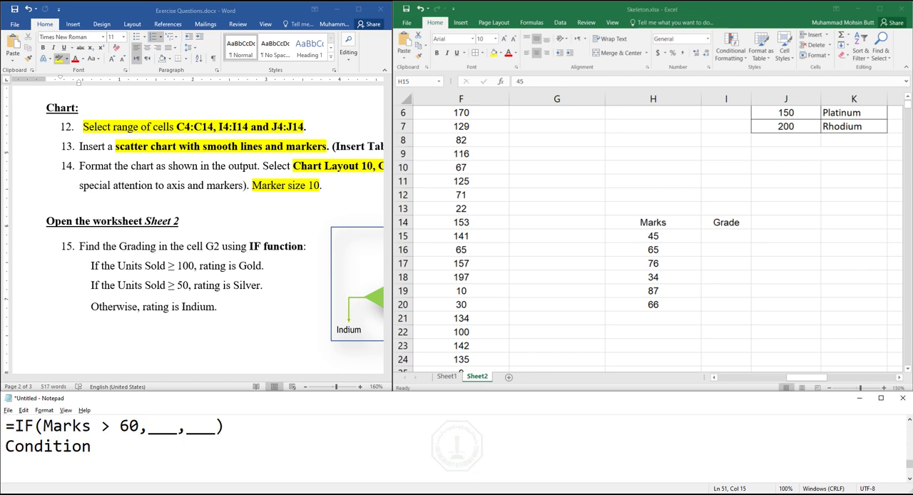
key("shift+Left")
key("shift+Left")
key("shift+Left")
key("shift+Left")
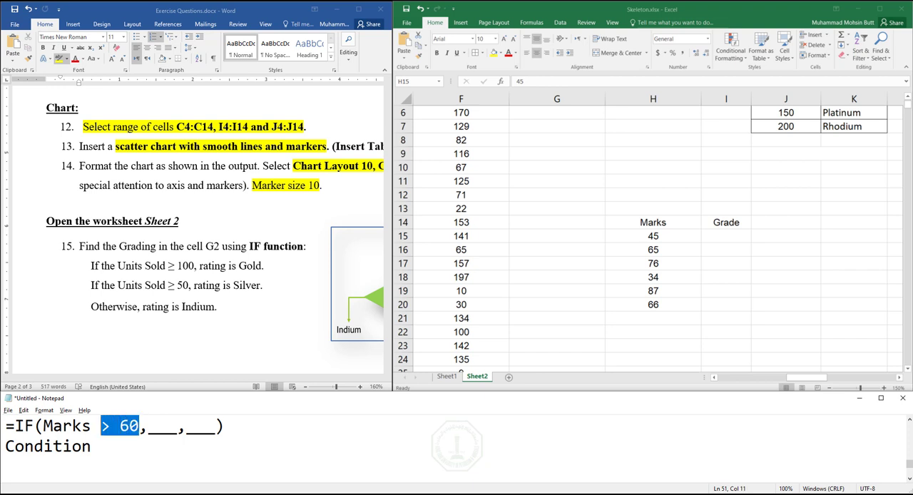
key("shift+Left")
key("shift+Left")
key("shift+Left")
key("shift+Left")
key("shift+Left")
key("shift+Left")
- Replace the second placeholder of the IF template with Ans cond is true
key("Right")
key("Right")
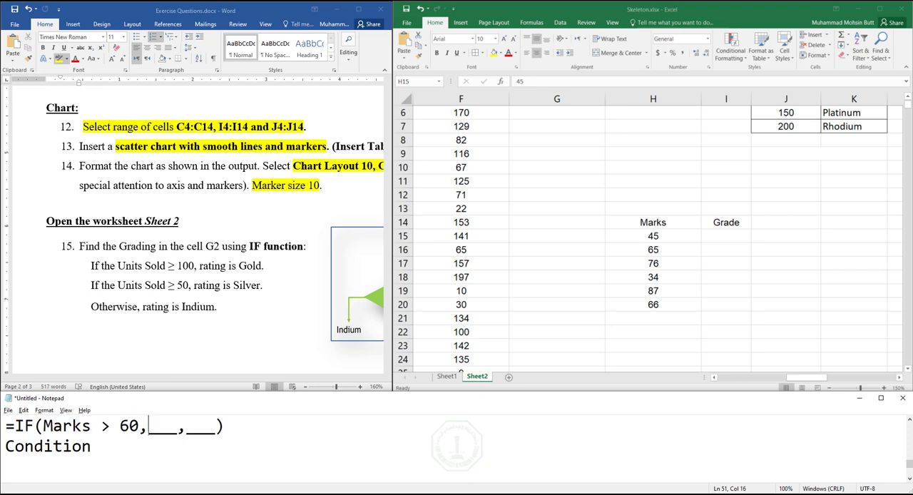
key("shift+Right")
key("shift+Right")
key("shift+Right")
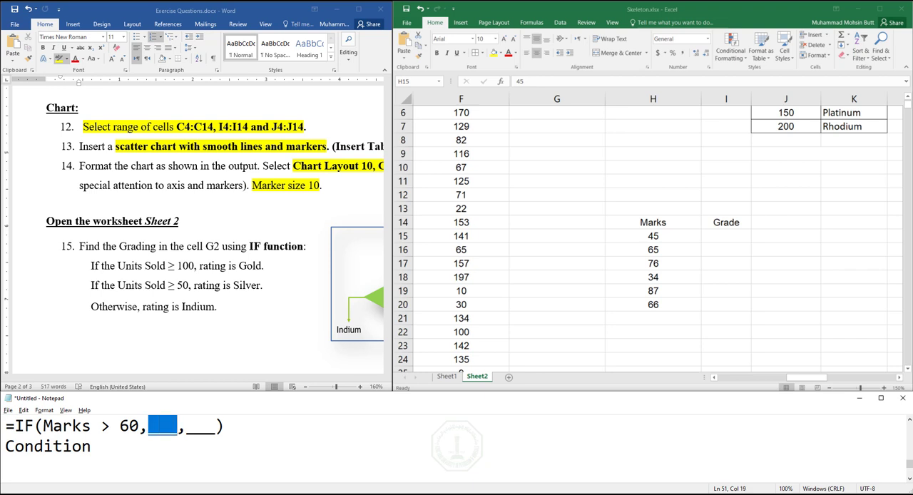
type("And")
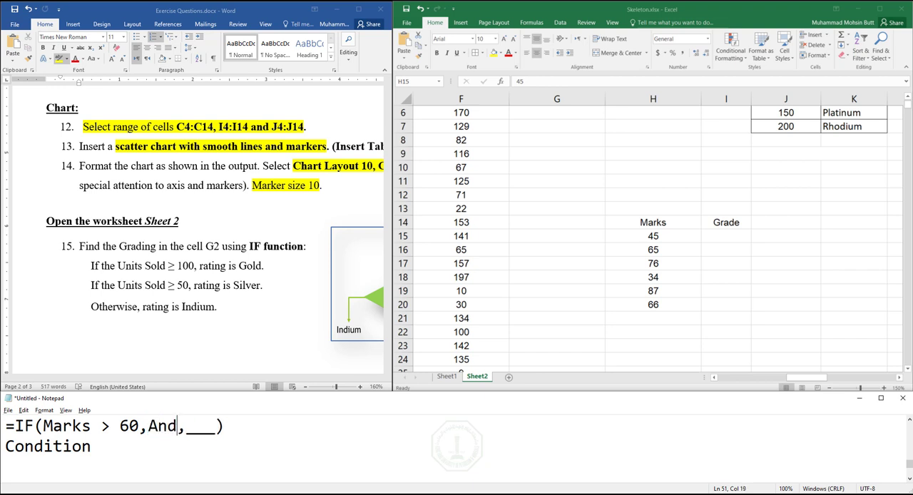
key("BackSpace")
type("s ")
type("cond is ")
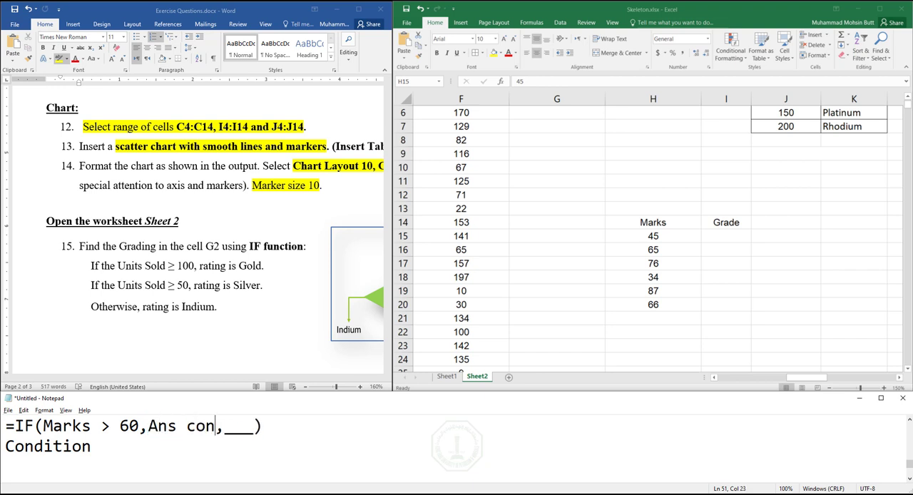
type("true")
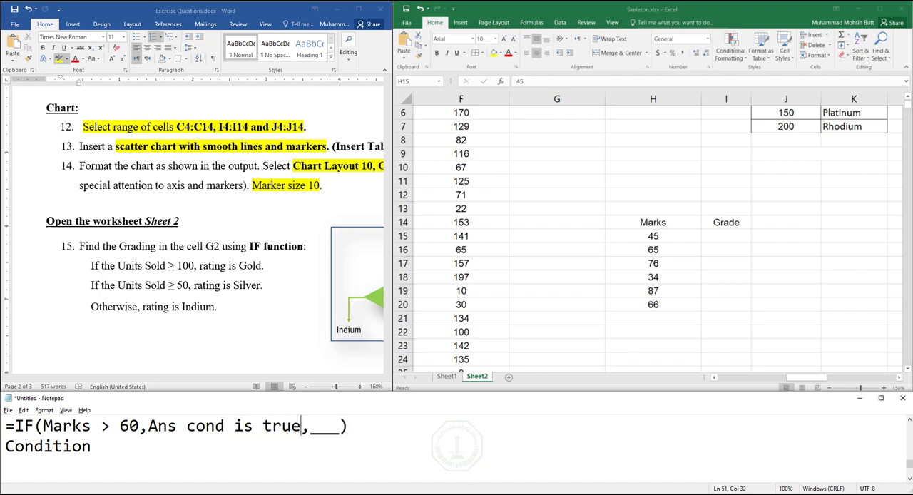
- Replace the last placeholder of the IF template with Ans cond is false
key("shift+Right")
key("shift+Right")
key("shift+Right")
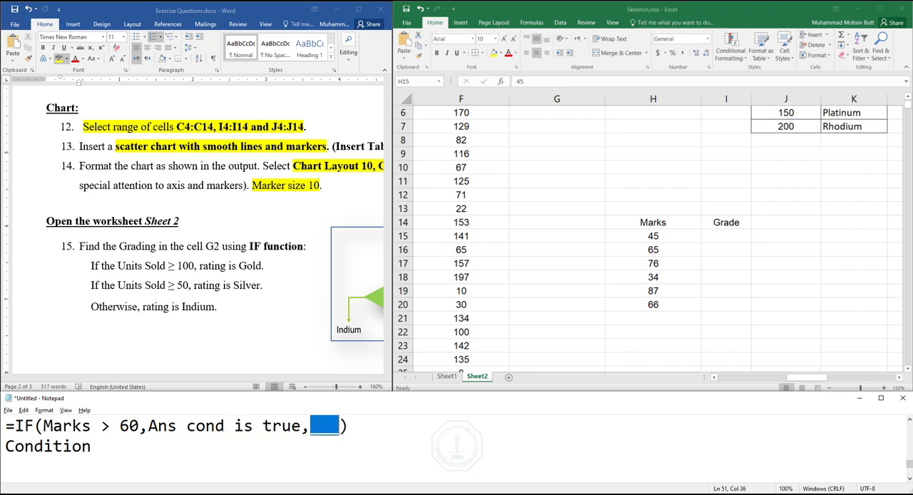
type("Ans")
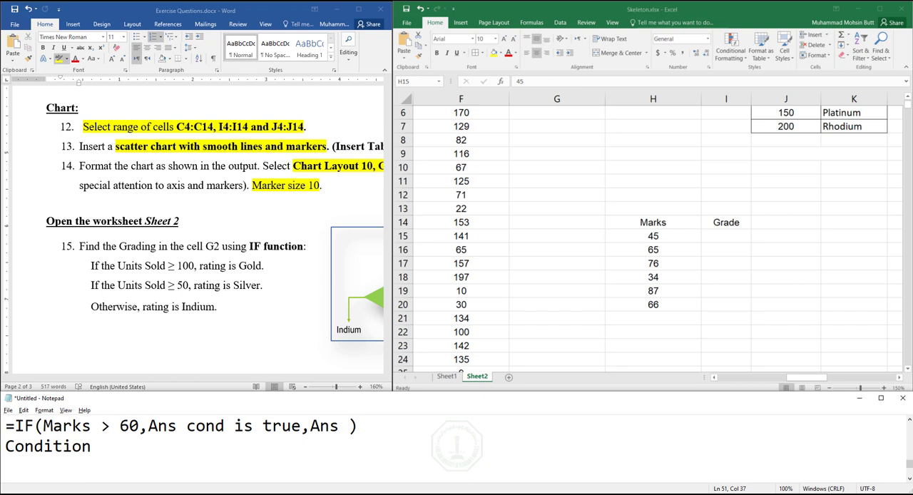
type(" cond is fals")
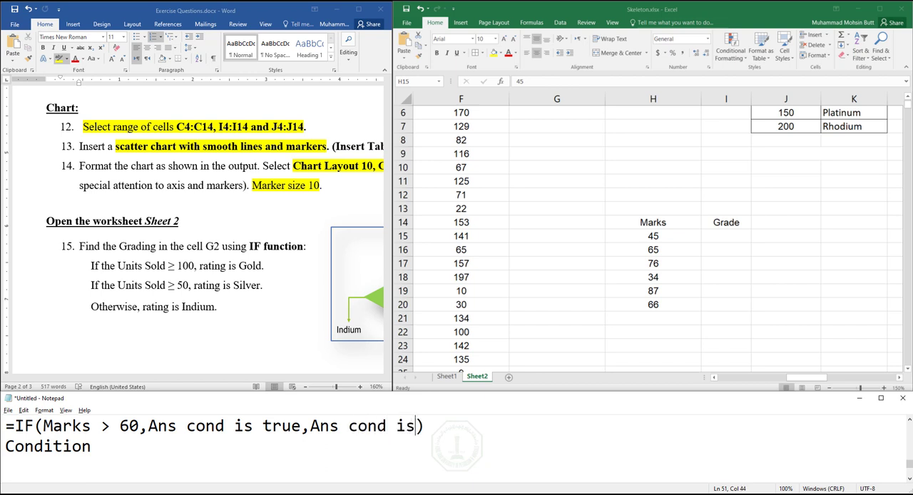
type("e")
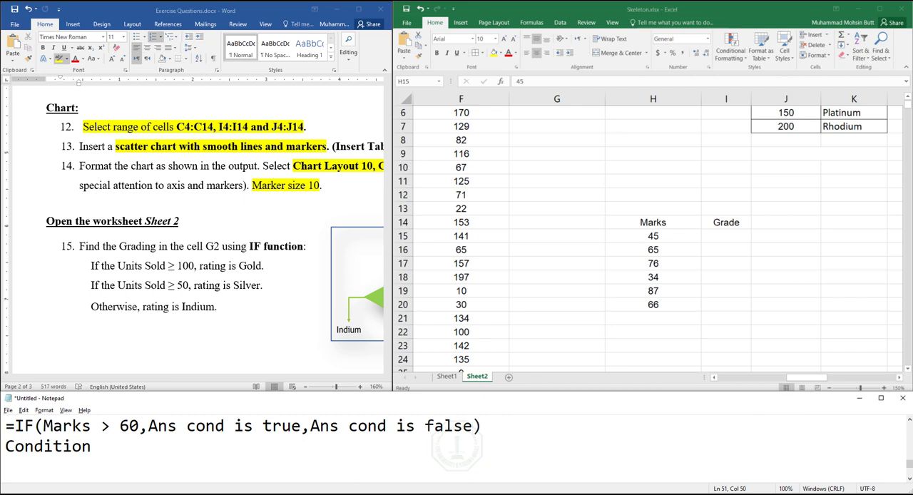
- Write the example formula =if(Marks>60,Pass,Fail) on a new line below the IF template in Notepad
key("Return")
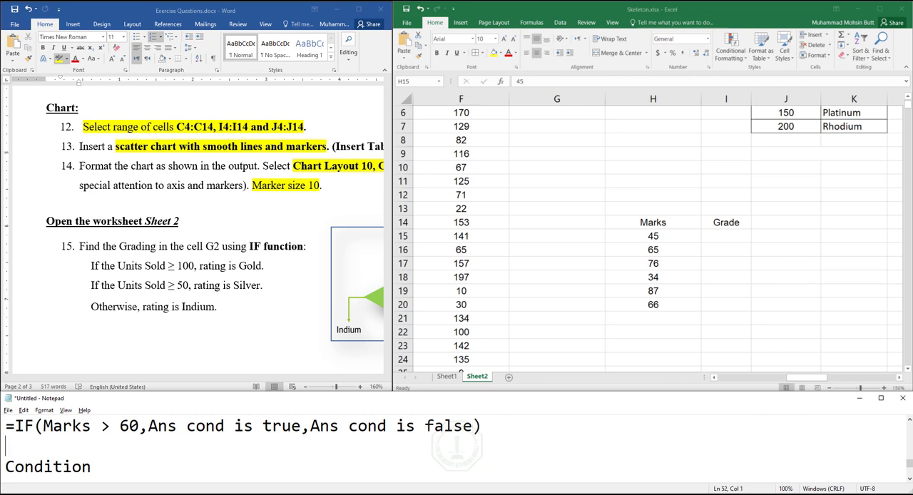
type("=if(Ma")
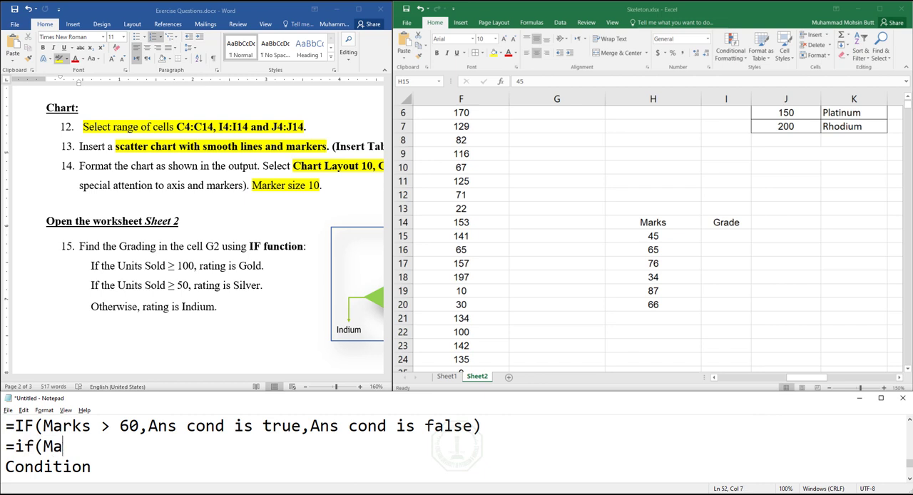
type("rks>60")
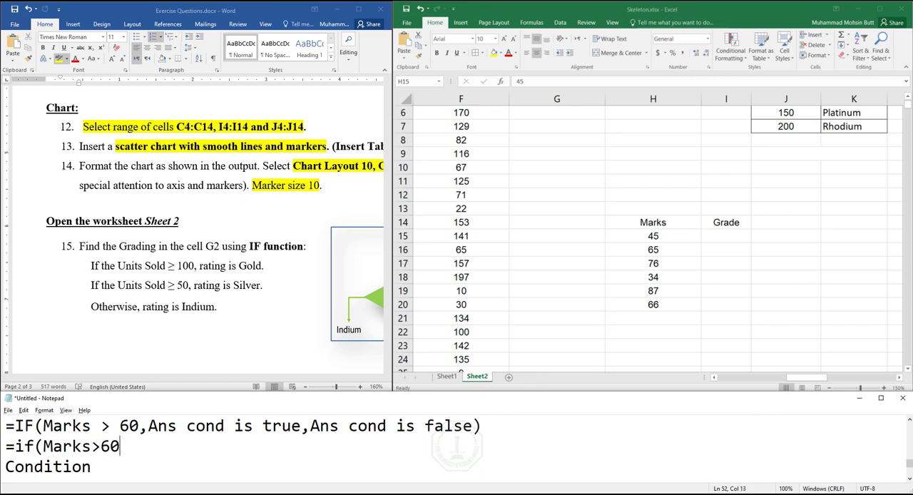
type(",Pass,Fail)")
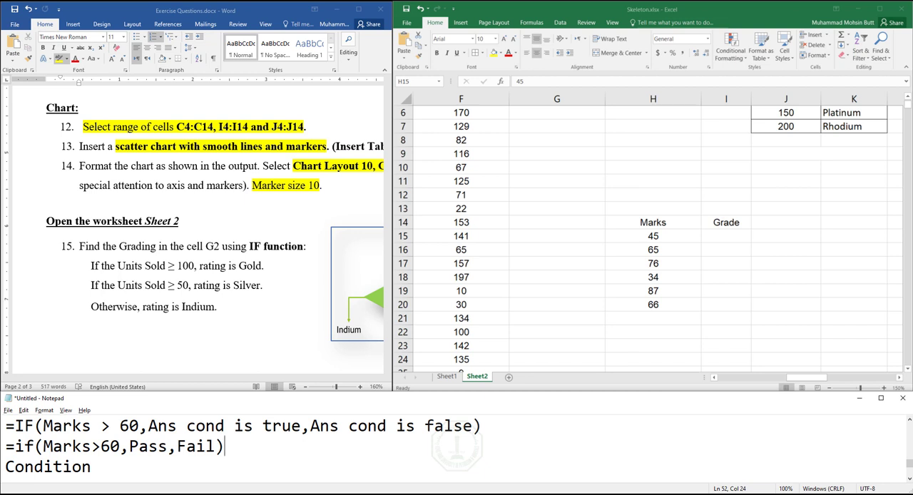
key("Return")
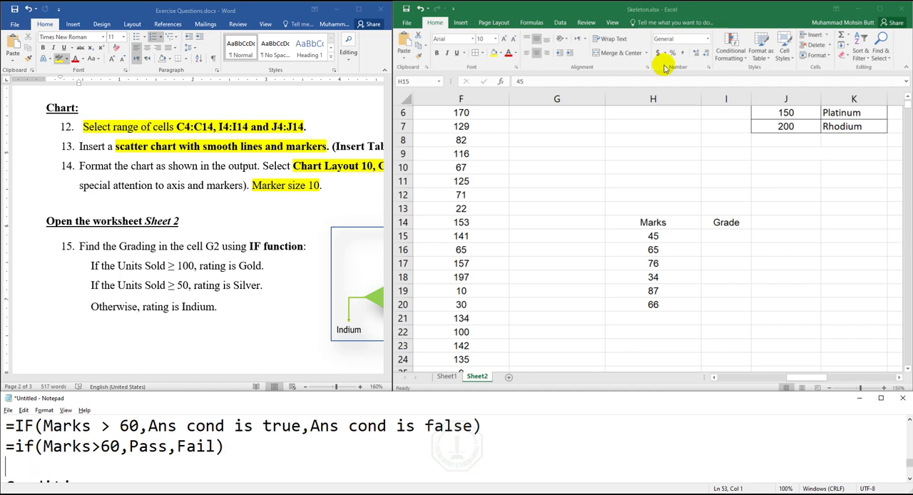
- Replace Marks in the example formula with H15, the cell holding the first mark
left_click(715, 231)
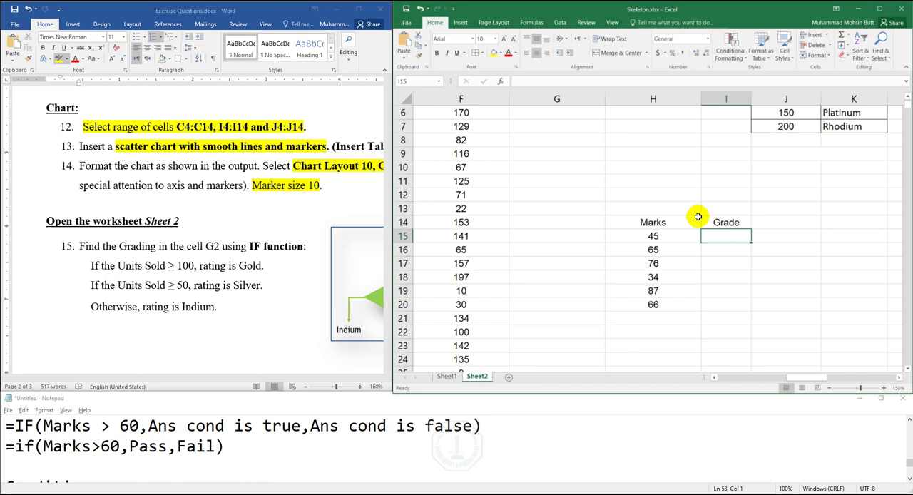
left_click(654, 236)
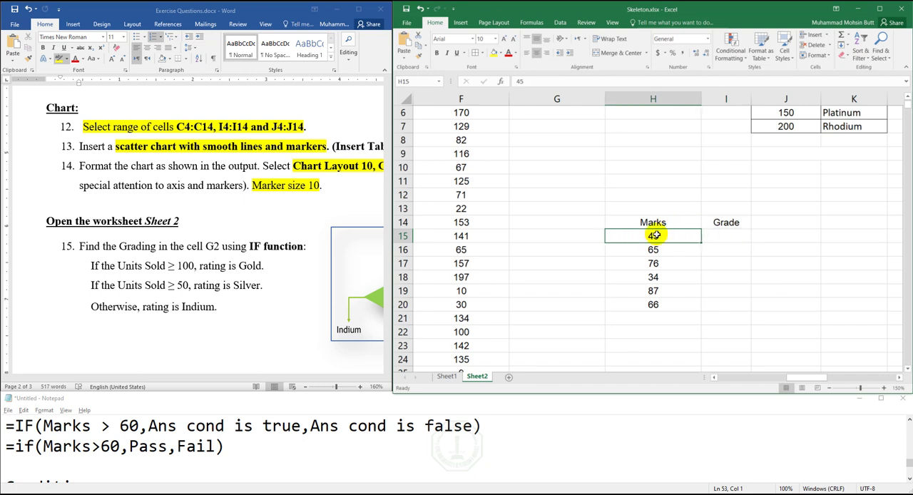
double_click(64, 445)
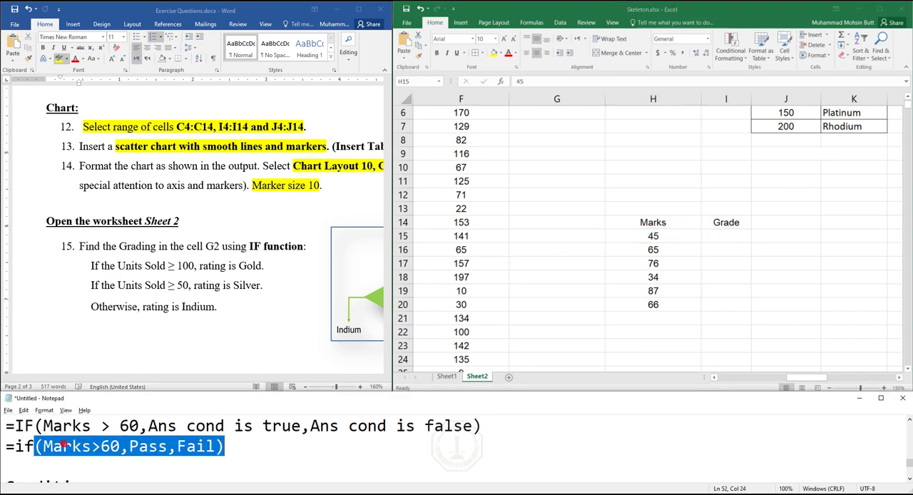
key("Left")
key("Right")
key("shift+Right")
key("shift+Right")
key("shift+Right")
key("shift+Right")
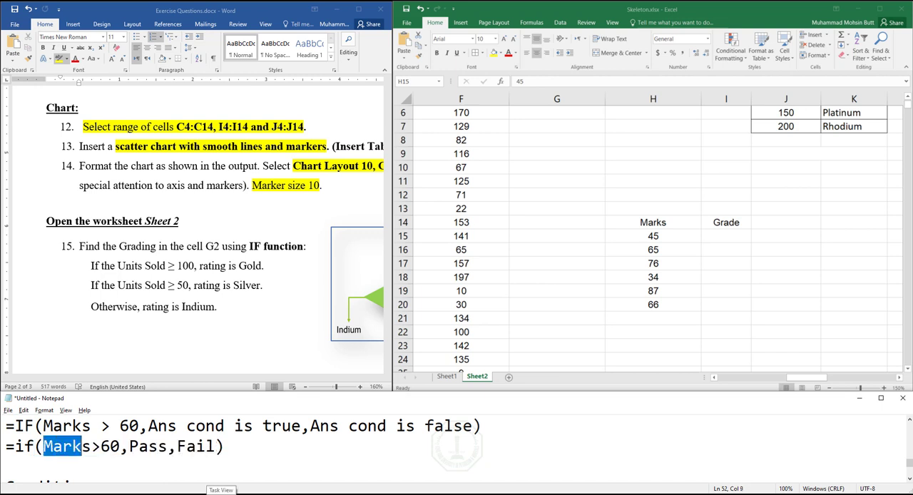
key("shift+Right")
type("H15")
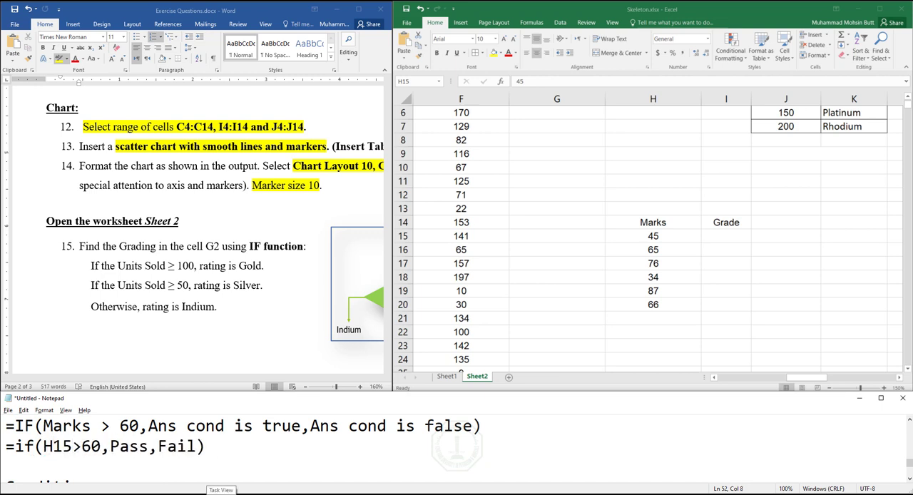
- Enclose the word Pass in the example formula in double quotation marks
key("Right")
key("Right")
key("Right")
key("Right")
key("Right")
key("Right")
key("Right")
key("Left")
key("Left")
key("Left")
key("Left")
type("\"")
key("Right")
key("Right")
key("Right")
key("Right")
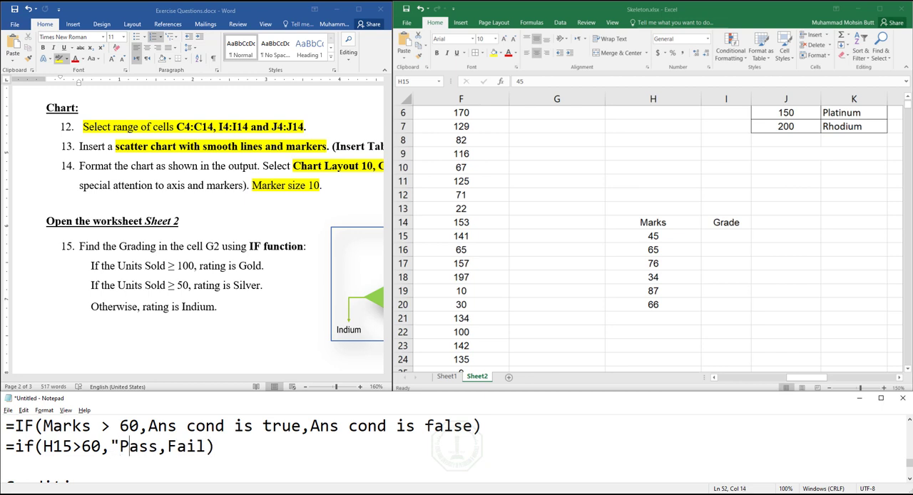
type("\"")
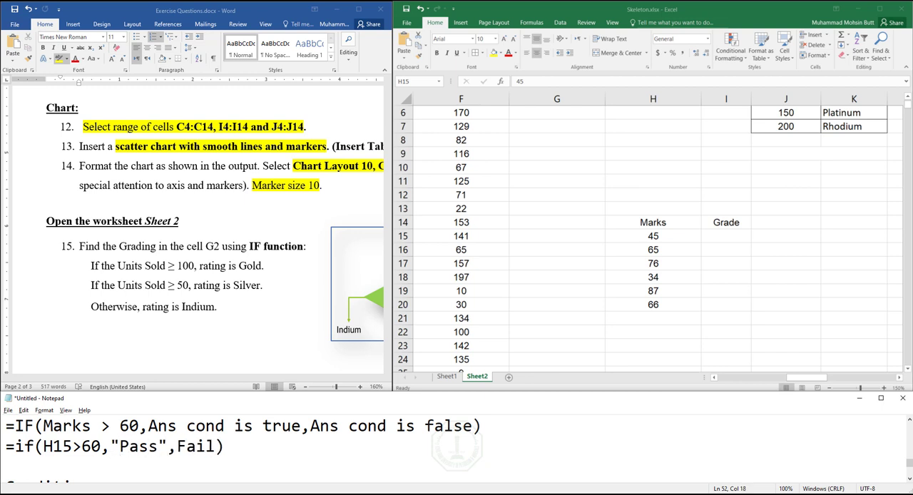
- Enclose the word Fail in the example formula in double quotation marks
key("Right")
type("\"")
key("Right")
key("Right")
key("Right")
key("Right")
type("\"")
key("Right")
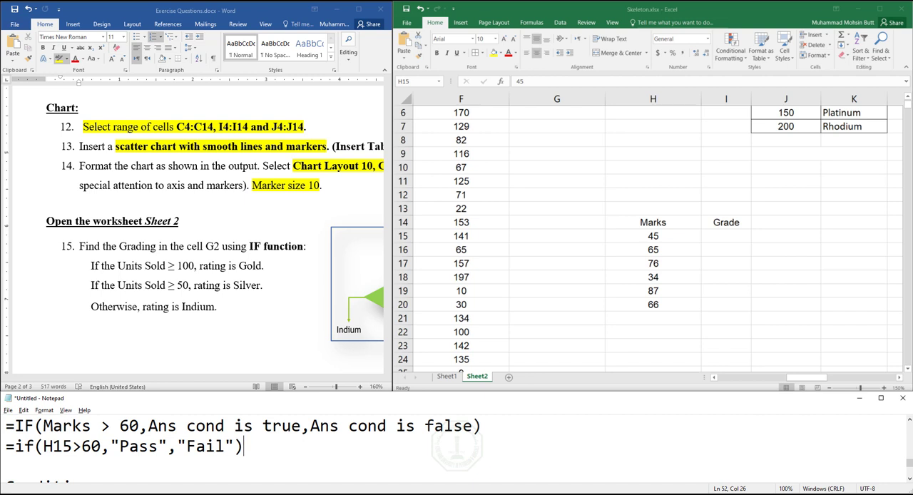
- Copy the example formula from Notepad into cell I15 in Excel and fill it down to I20
key("Left")
key("Left")
key("Right")
key("shift+Left")
key("Right")
key("Right")
key("shift+Left")
key("shift+Left")
key("shift+Left")
key("shift+Left")
key("shift+Left")
key("shift+Left")
key("shift+Left")
key("shift+Left")
key("shift+Left")
key("shift+Left")
key("shift+Left")
key("shift+Left")
key("shift+Left")
key("shift+Left")
key("shift+Left")
key("shift+Left")
key("shift+Left")
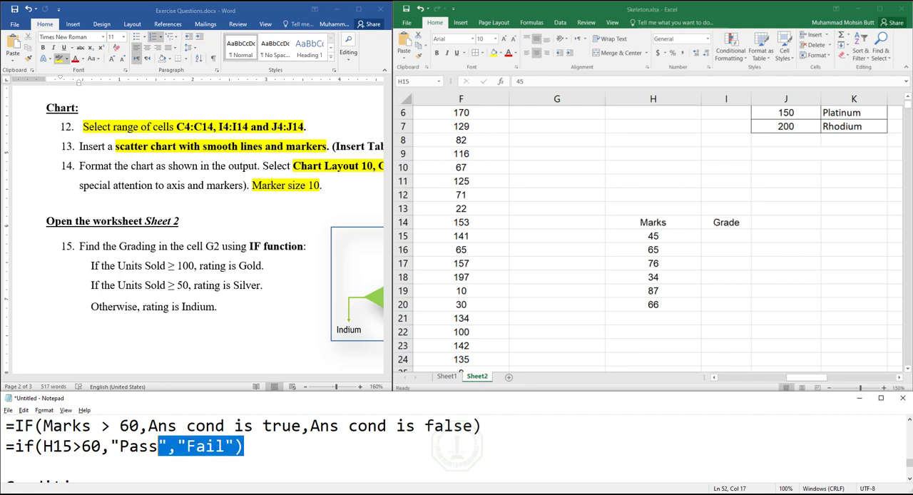
key("shift+Left")
key("shift+Left")
key("shift+Left")
key("shift+Left")
key("shift+Left")
key("shift+Left")
key("shift+Left")
key("shift+Left")
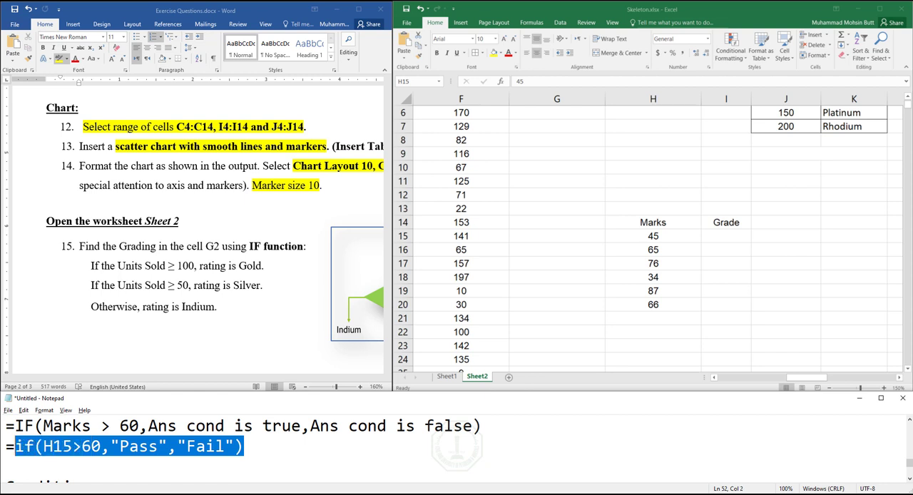
key("ctrl+c")
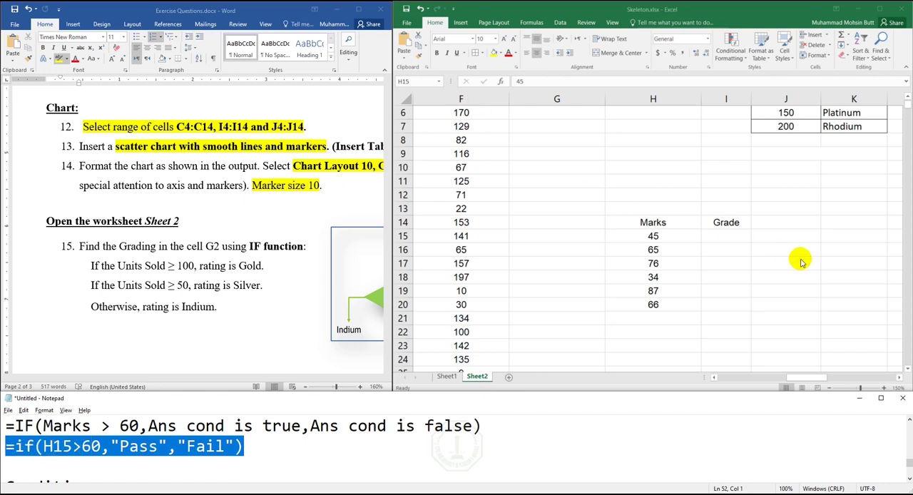
left_click(737, 233)
key("ctrl+v")
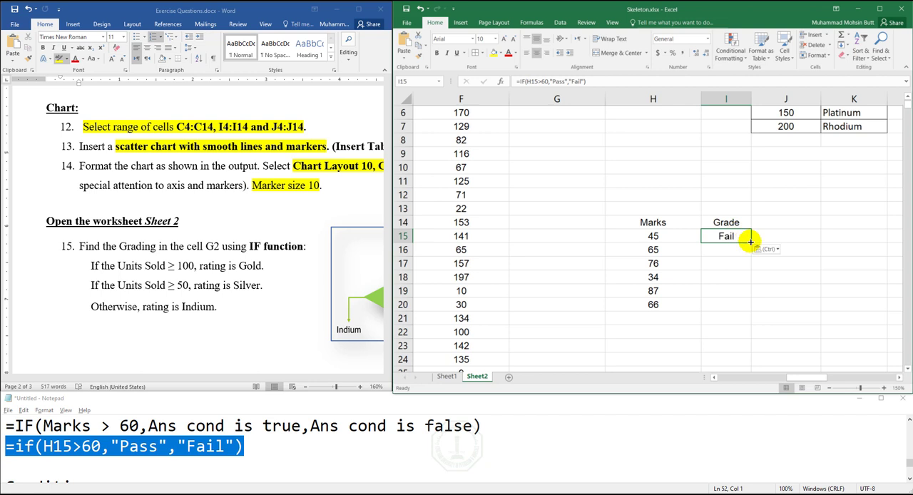
left_click_drag(751, 242, 742, 308)
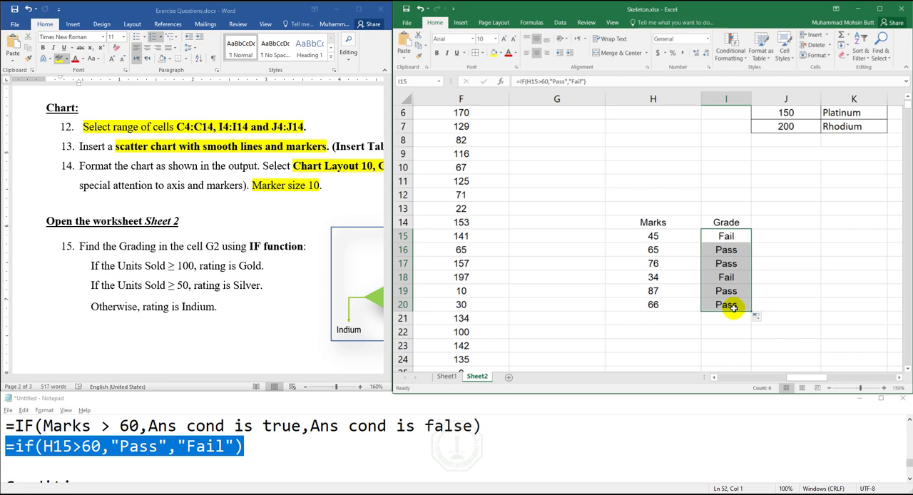
- Clear the sample Marks and Grade table in H14:I20 and return to cell G2 under Grade (IF)
left_click_drag(649, 222, 733, 296)
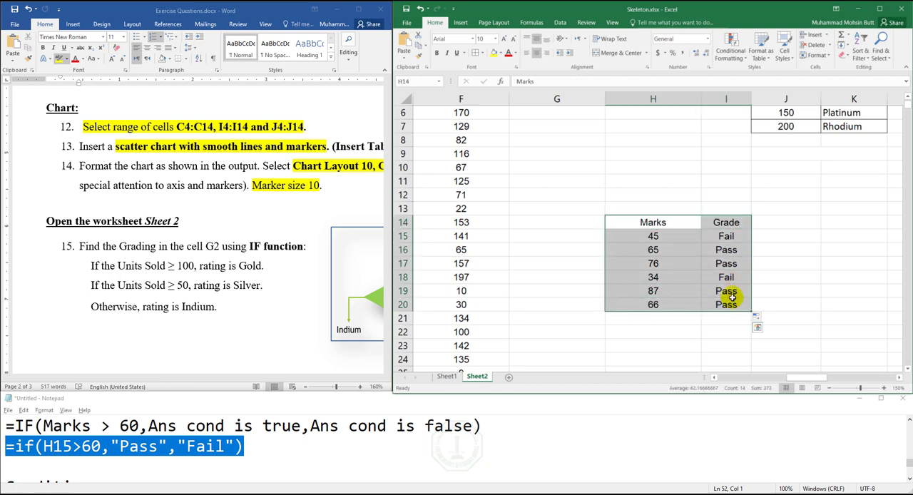
key("Delete")
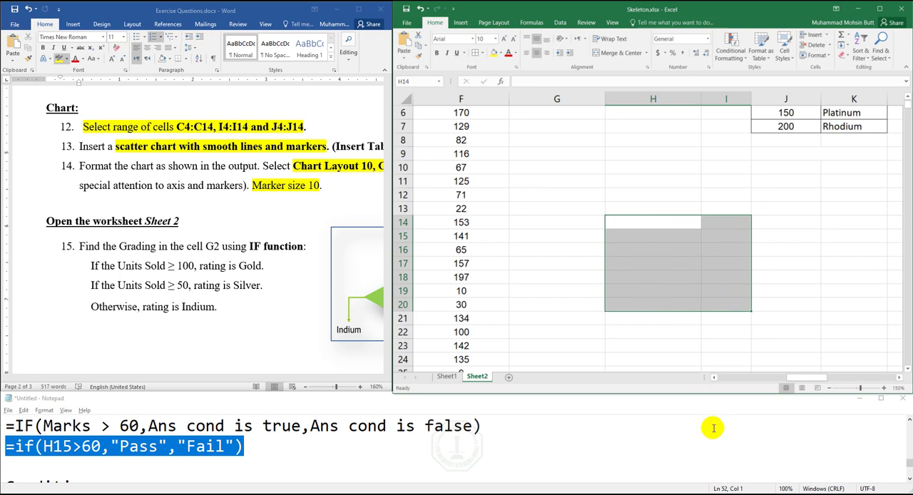
left_click(744, 377)
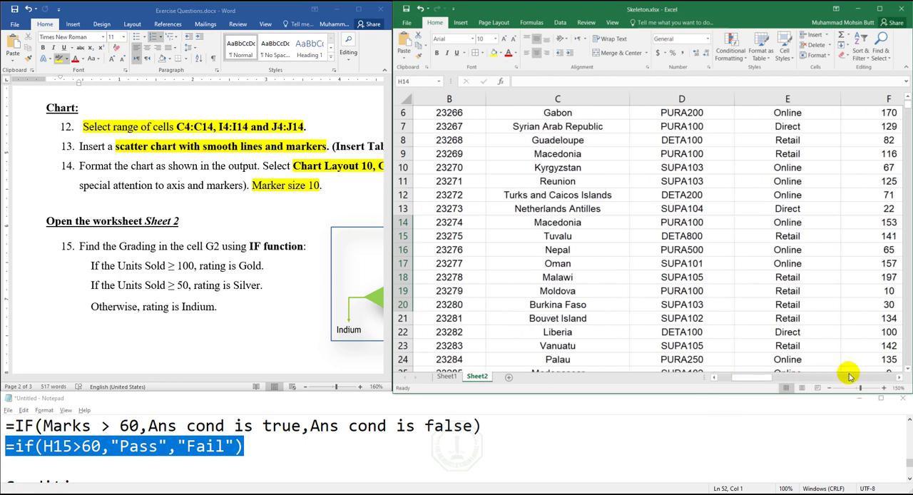
left_click(899, 376)
left_click(899, 377)
left_click(909, 99)
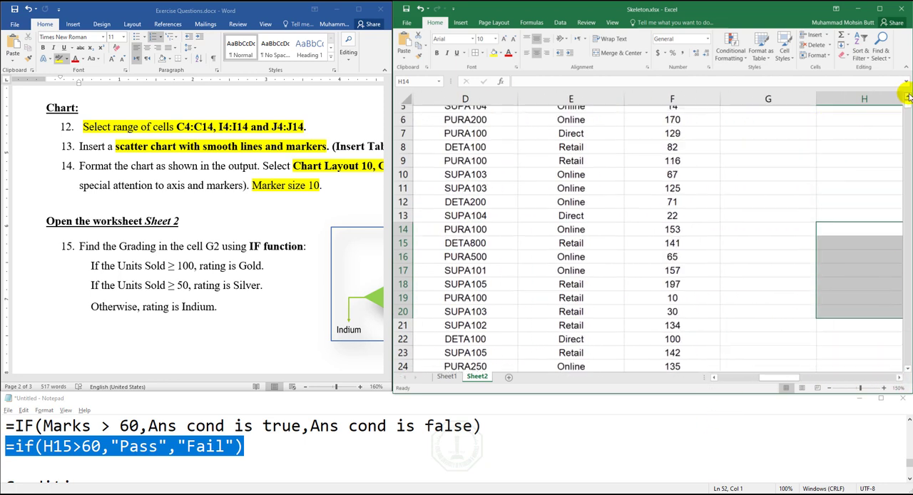
left_click(750, 126)
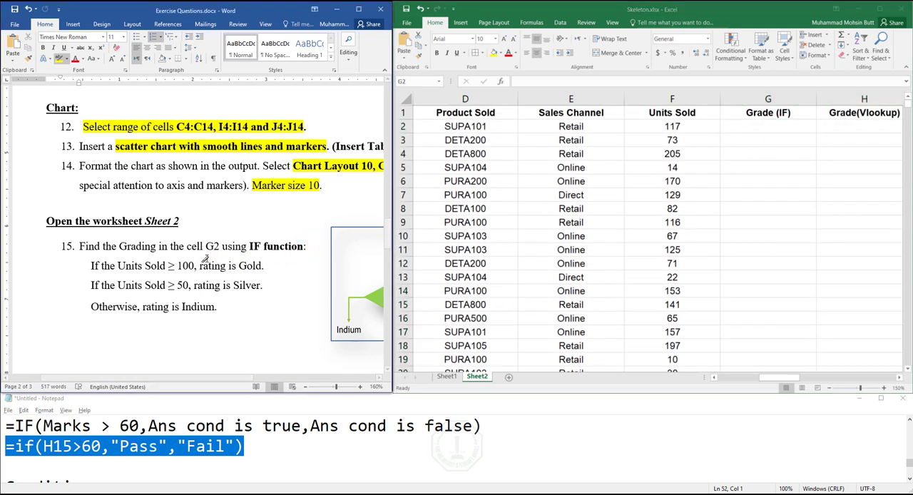
- Start a new formula in Notepad below the Pass/Fail example with =IF(f2>=100, following the exercise flowchart
left_click_drag(234, 379, 336, 378)
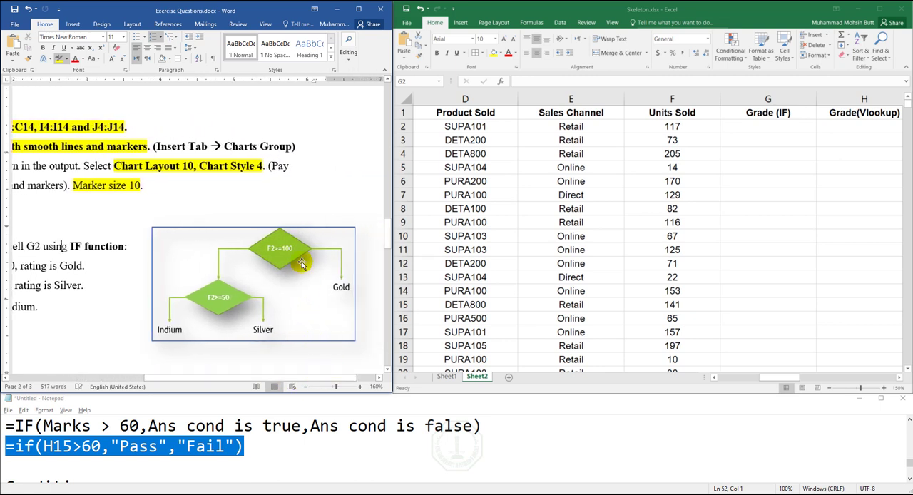
left_click(672, 127)
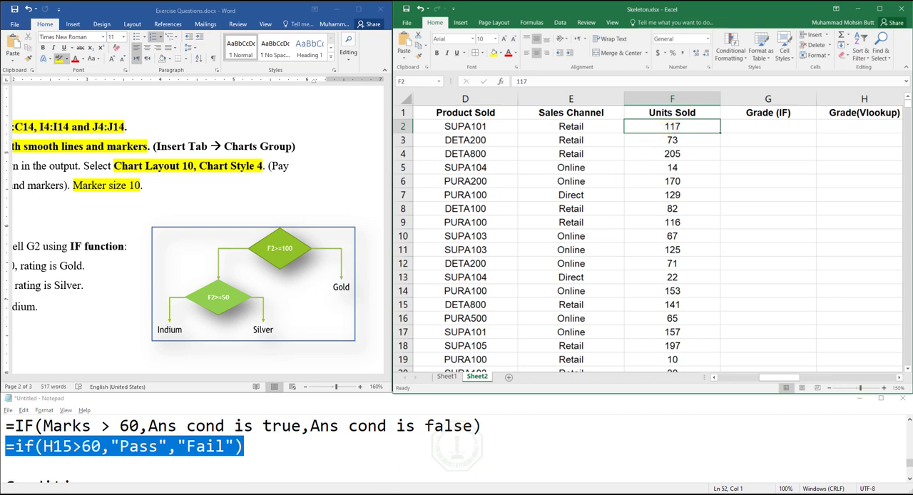
left_click(274, 466)
key("Return")
key("Return")
key("Return")
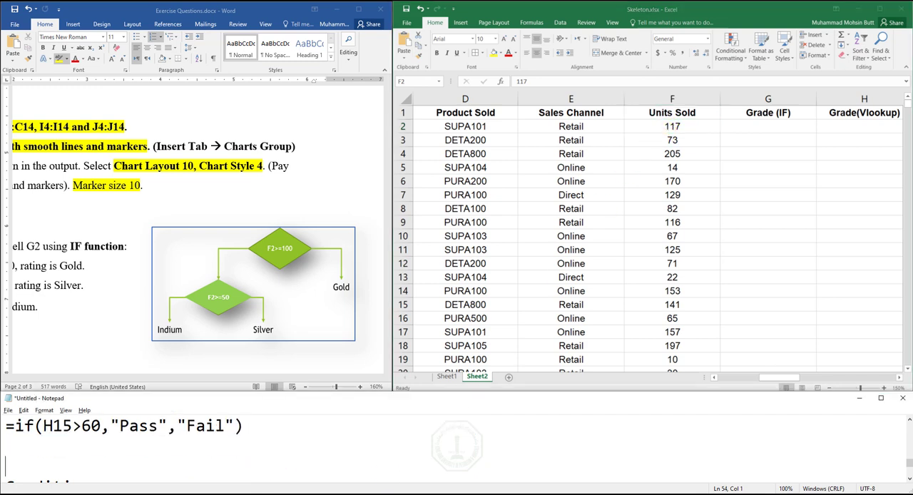
key("Up")
key("Up")
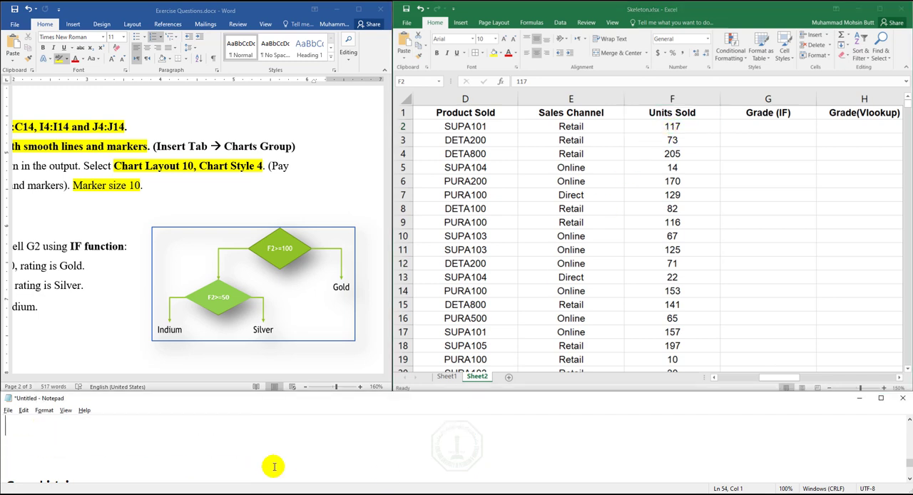
type("=IF")
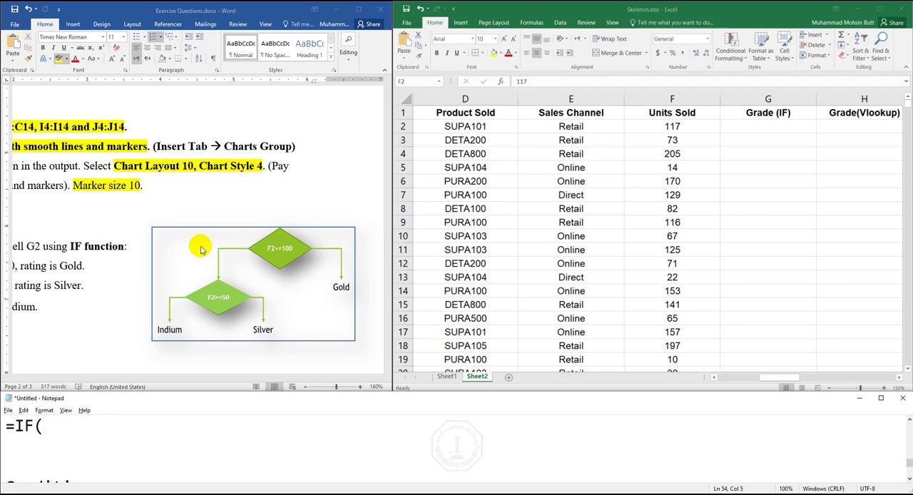
type("(f2>=")
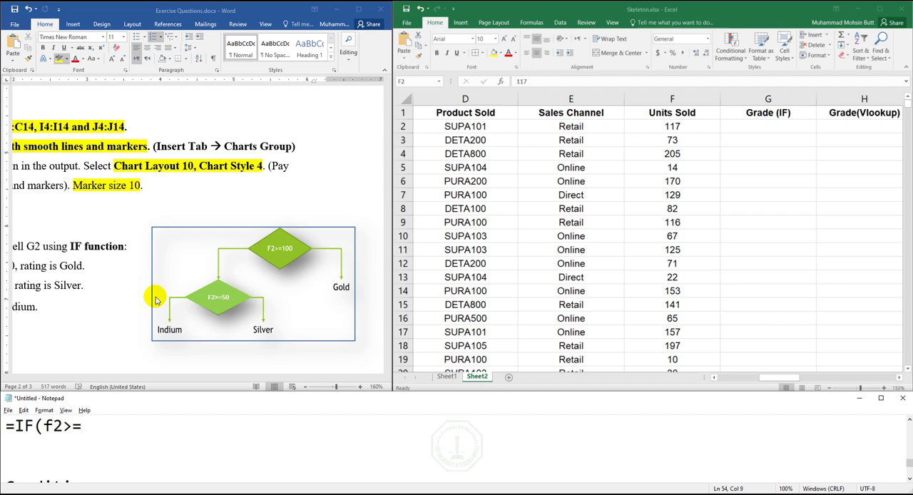
type("1-")
type("00")
type(",")
- Highlight the phrase "rating is Gold" in yellow in exercise 15 of the Word document
left_click(85, 388)
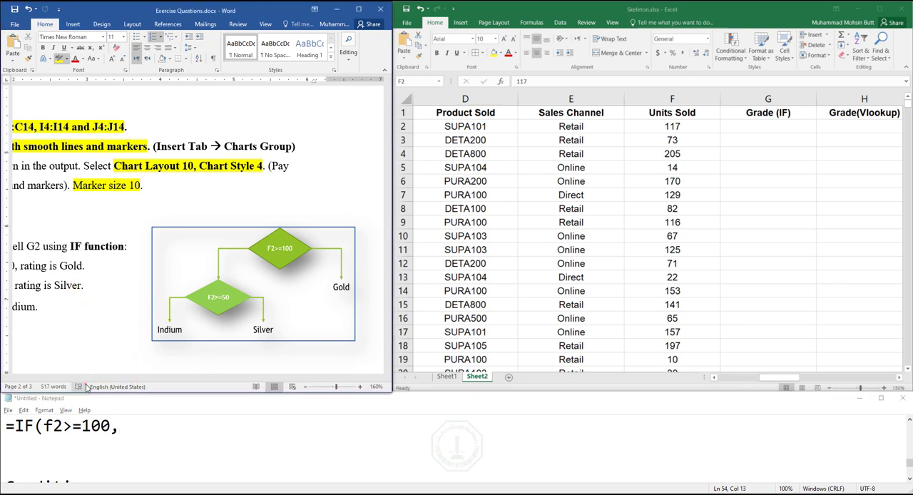
left_click_drag(143, 377, 84, 379)
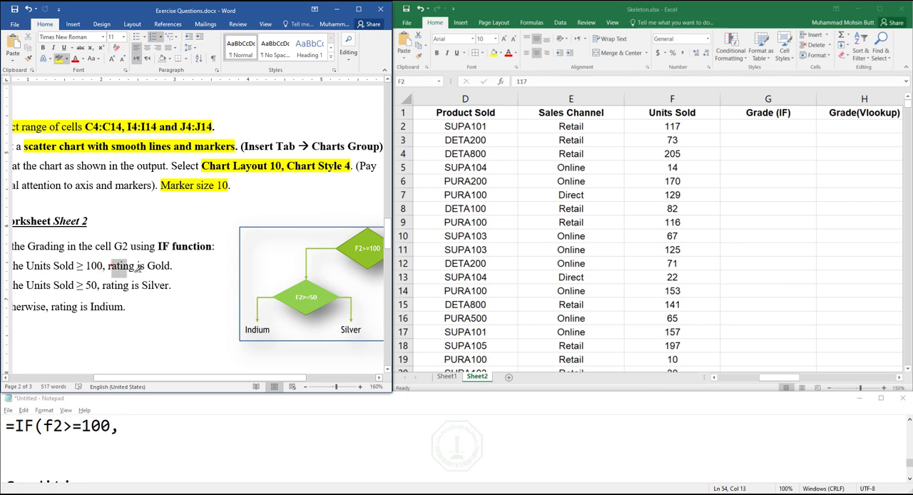
left_click_drag(137, 268, 172, 266)
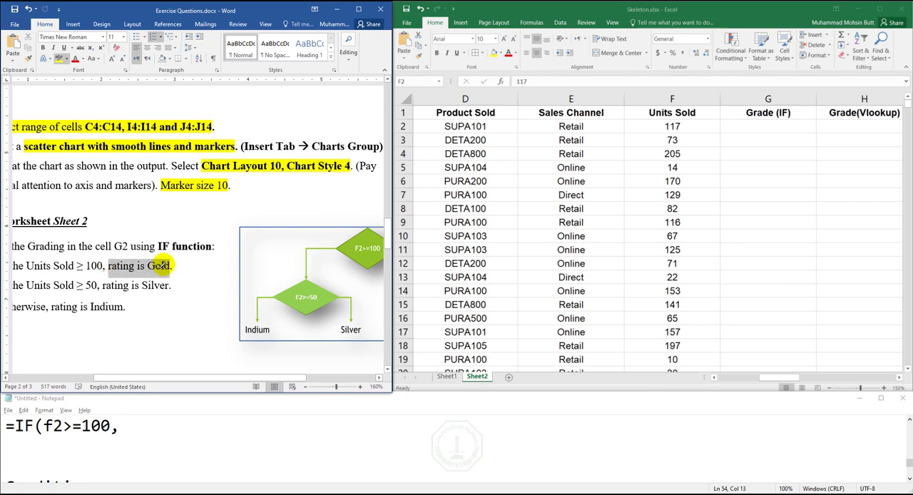
- Add "Gold" and a trailing comma to the new Notepad formula as the answer when the condition is true
left_click(124, 430)
type("\"")
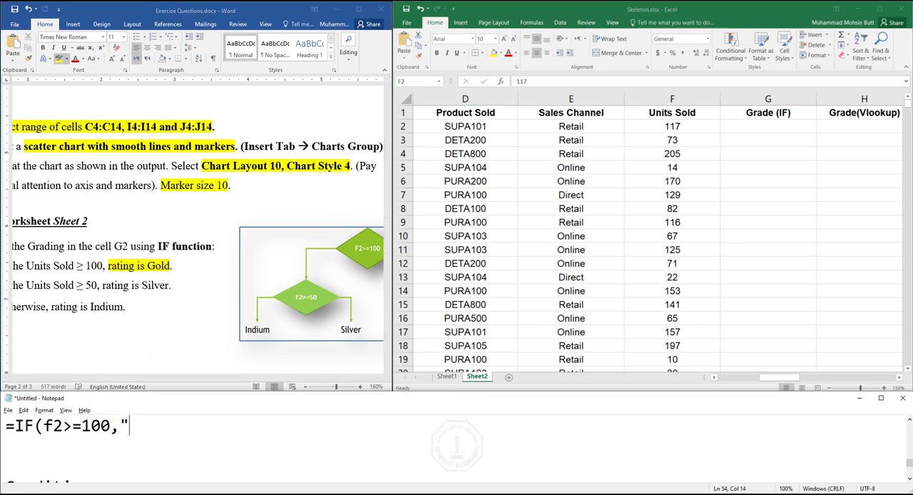
type("Gold\"")
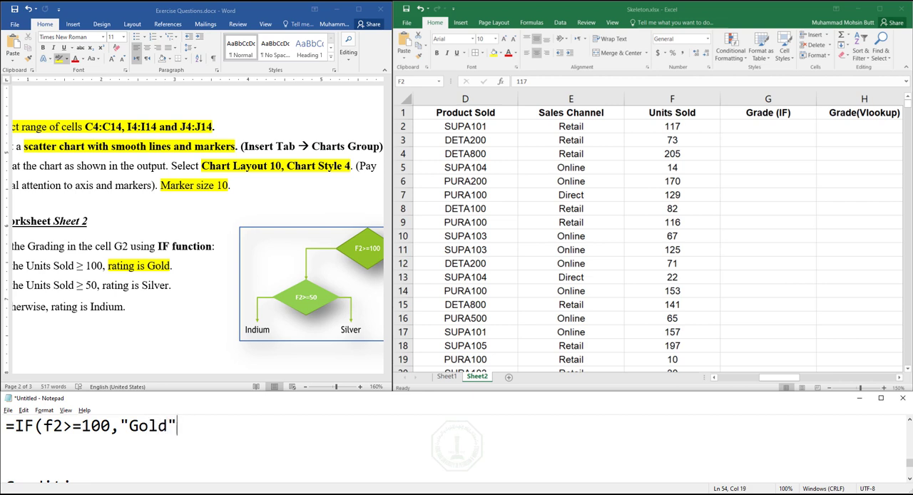
type(",")
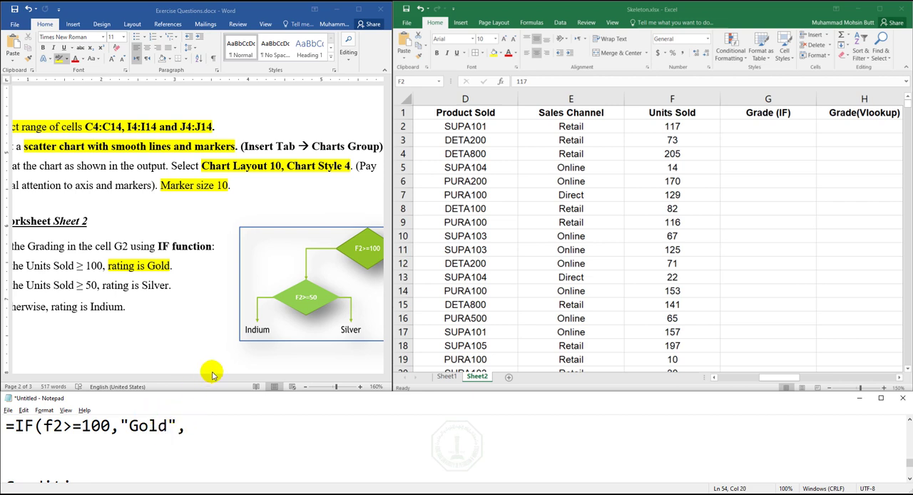
- Highlight "Silver" and "Indium" in yellow in the grading conditions of the Word exercise
left_click(182, 362)
left_click_drag(172, 379, 230, 379)
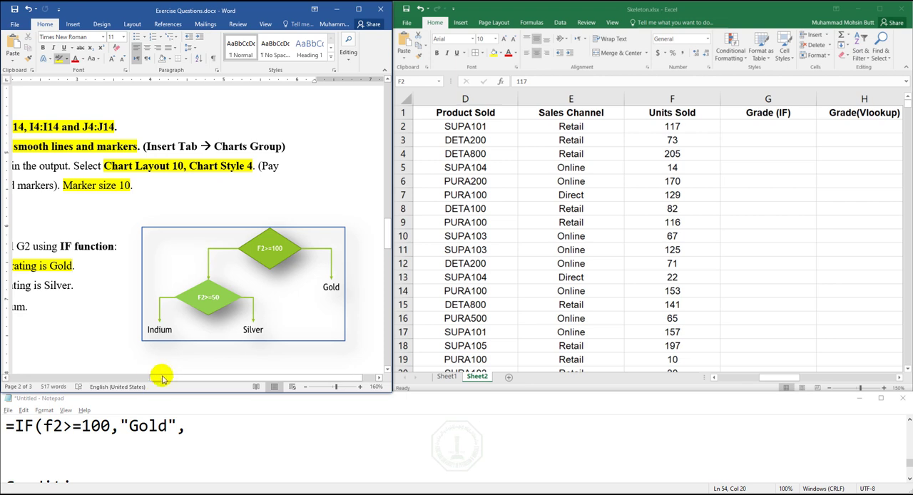
left_click_drag(153, 379, 78, 385)
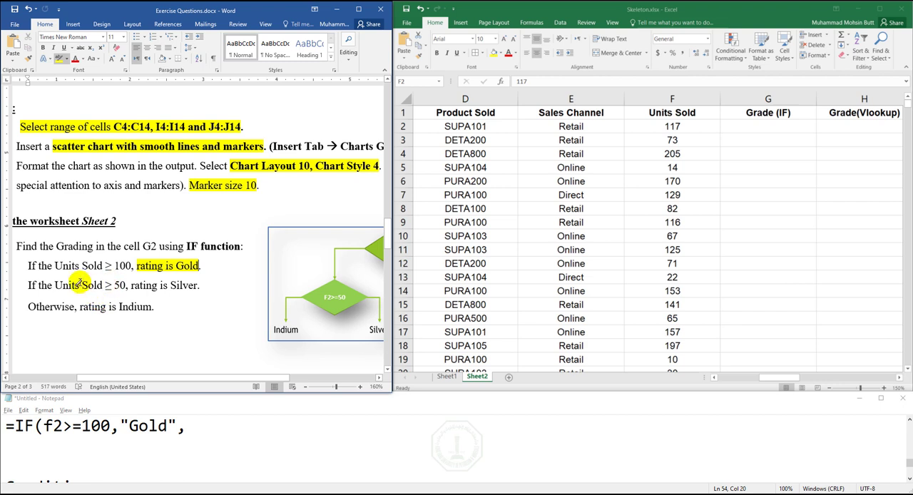
left_click_drag(169, 285, 202, 285)
left_click_drag(119, 306, 154, 306)
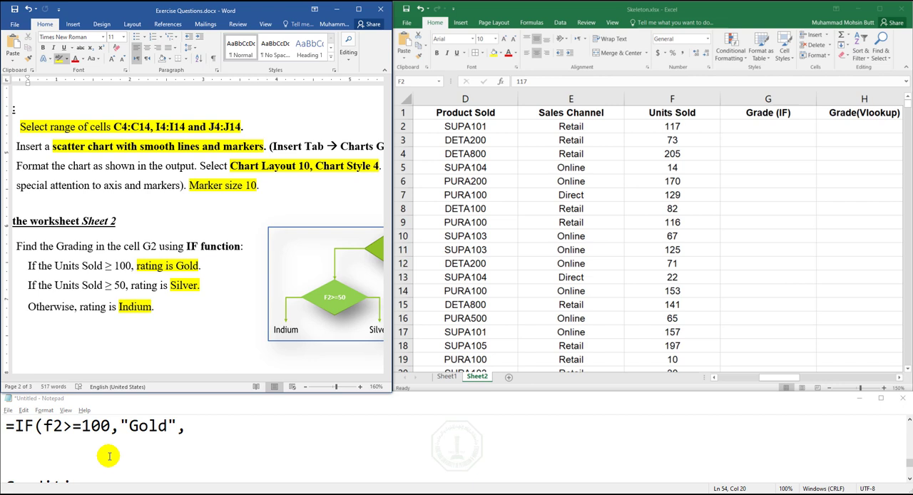
- Switch to Notepad and note "Pass or fail" on the line below the unfinished =IF formula
key("Return")
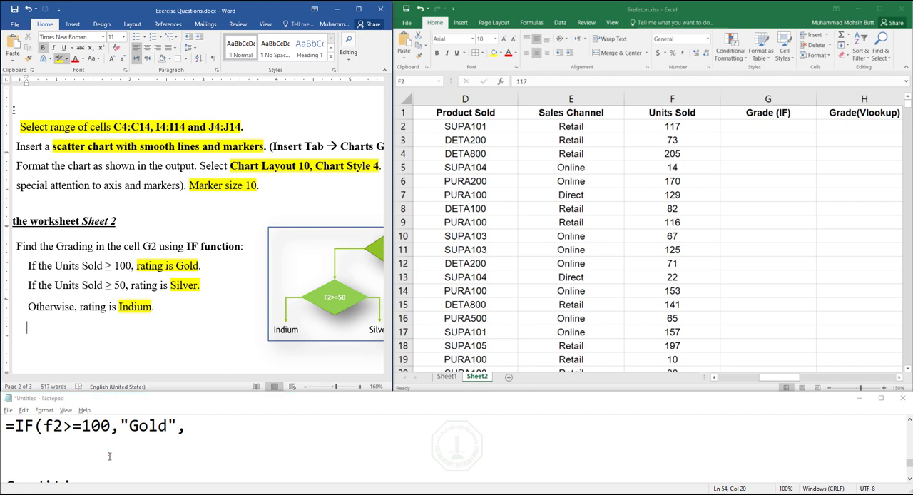
left_click(110, 456)
key("Return")
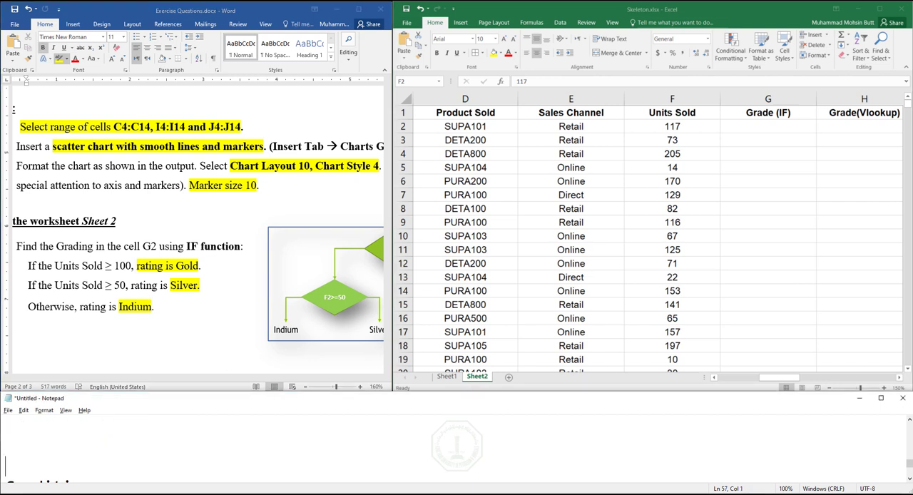
left_click(108, 456)
type("Pass or fail")
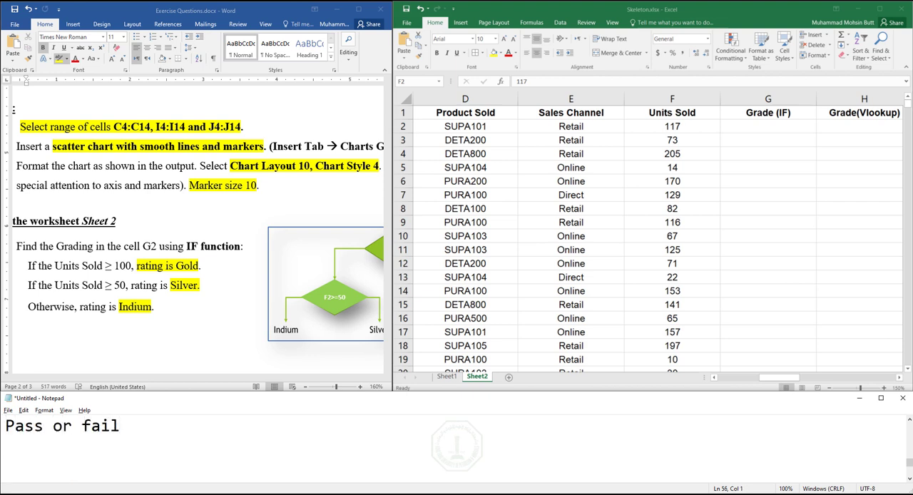
- Add the note "Gold, Silver and Indium" beneath "Pass or fail", followed by blank lines
key("Return")
type("Gold, Silver and ")
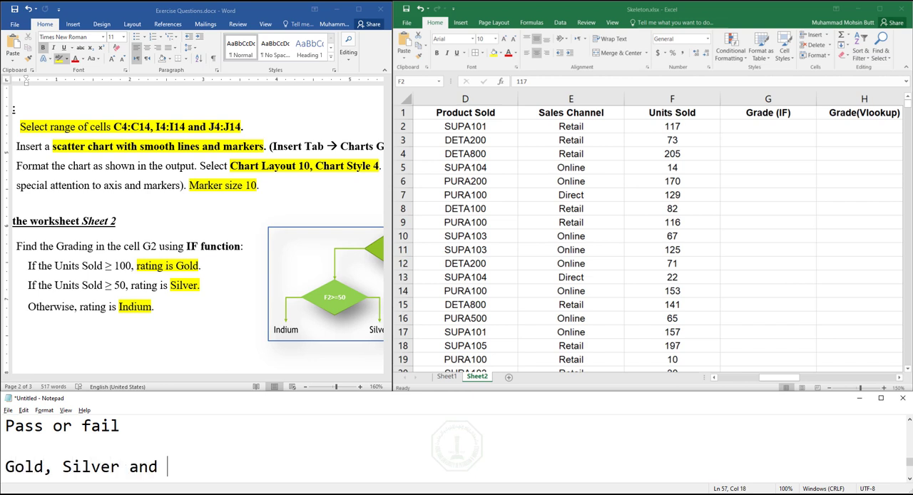
type("Indium")
key("Return")
key("Return")
key("Return")
key("Return")
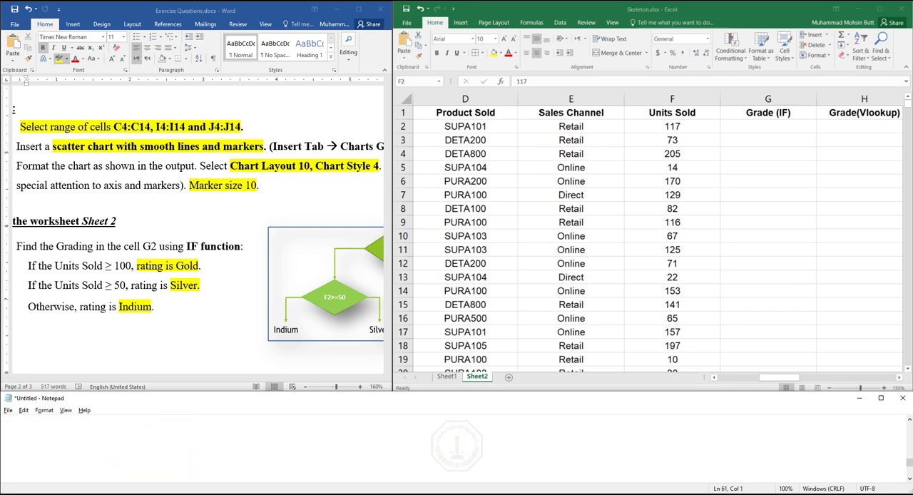
- Write the outer pseudocode on separate lines below the notes: "If (Unit sold >=100)", an indented "Gold", and "else"
key("Up")
key("Up")
type("If (Unit sold")
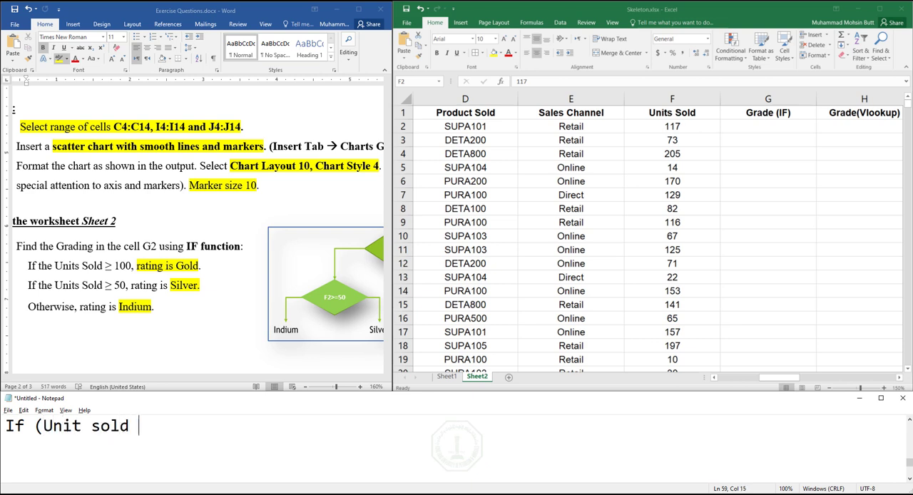
type(" >=100)")
key("Return")
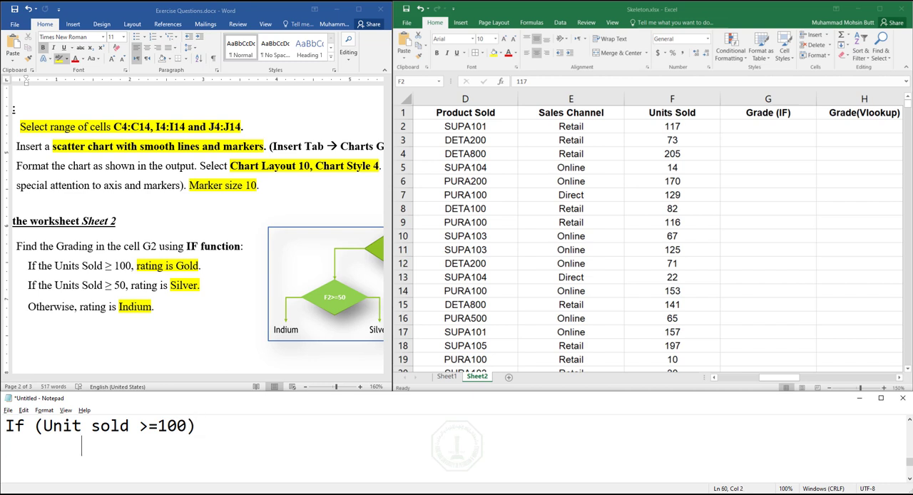
type("Gold")
key("Return")
type("else")
left_click(83, 446)
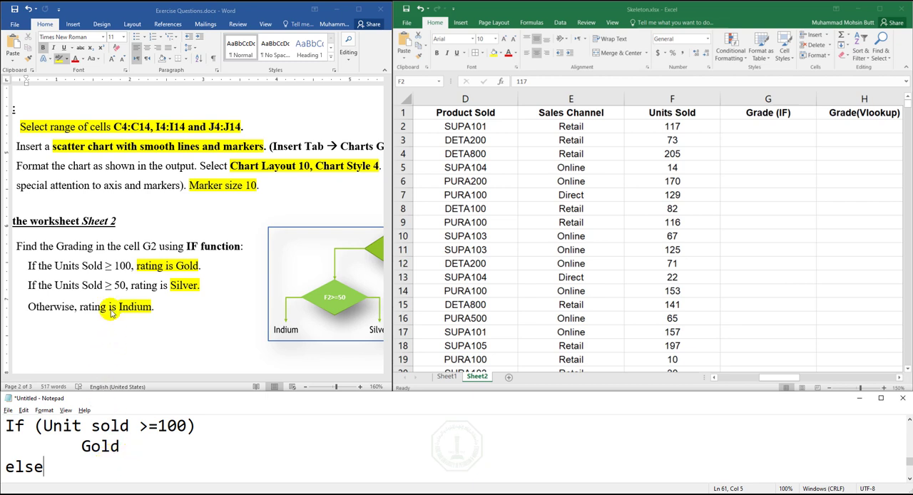
- Highlight "Units Sold ≥ 50, rating is Silver." and "Otherwise, rating is Indium" in yellow in the Word exercise
left_click(121, 283)
left_click_drag(123, 284, 55, 285)
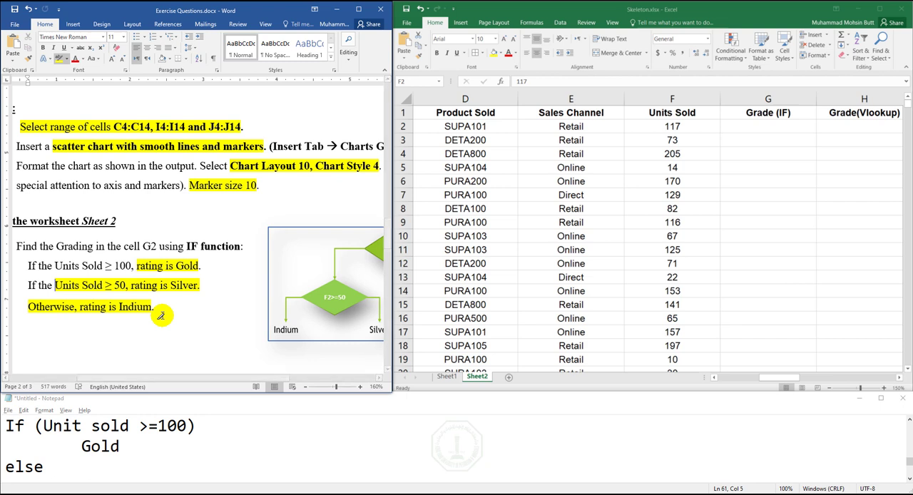
- Add an indented "if(Units sold >=50)" line under the else of the Notepad pseudocode
left_click(66, 465)
key("Return")
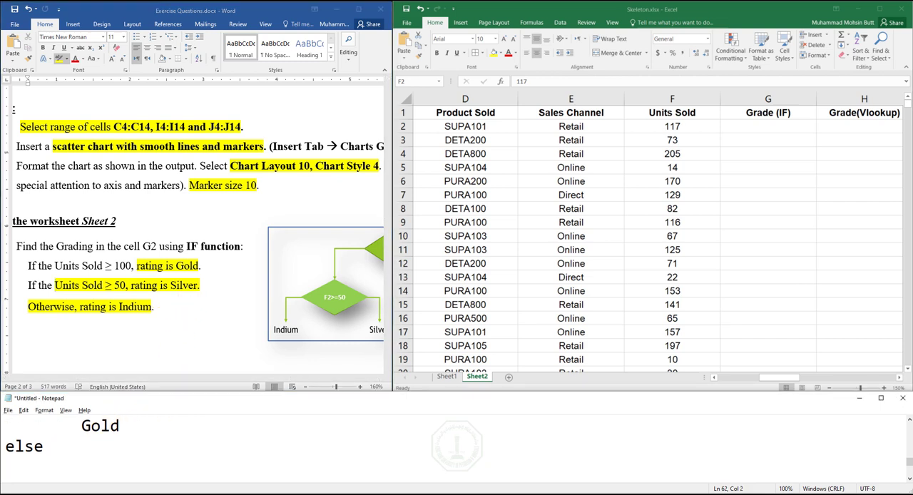
type("if(Units")
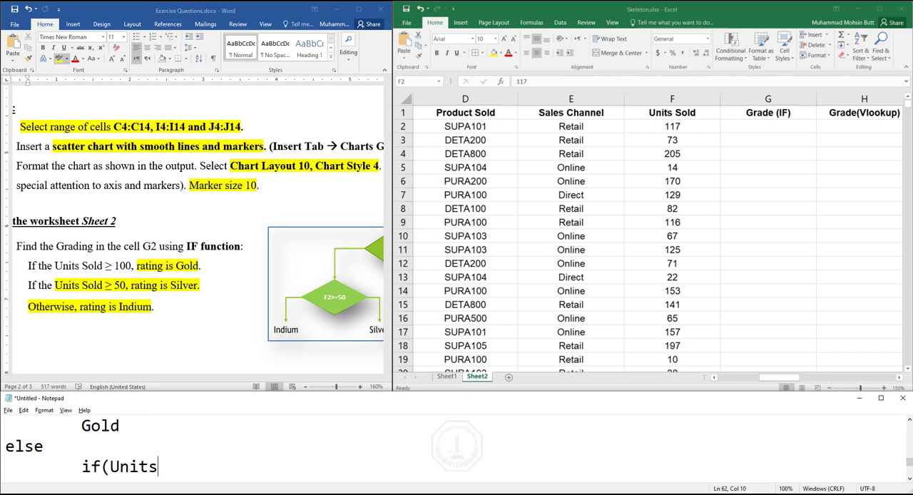
type(" sold >=50")
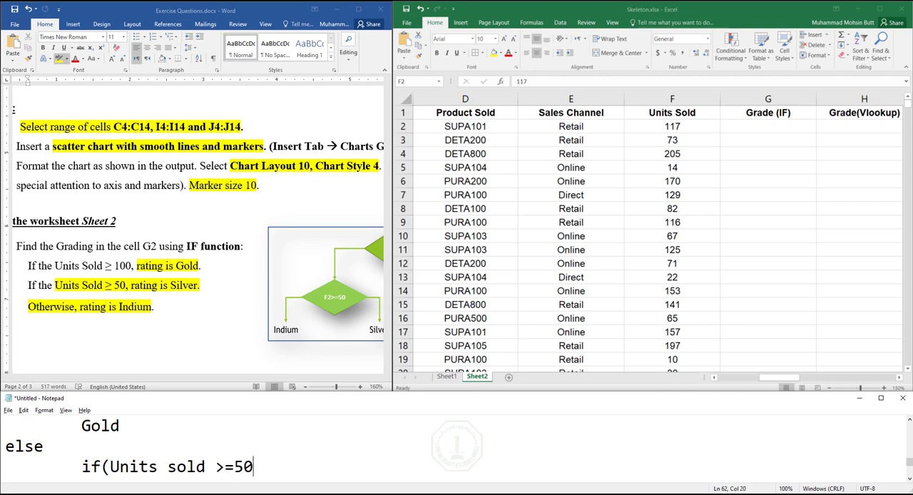
key("Return")
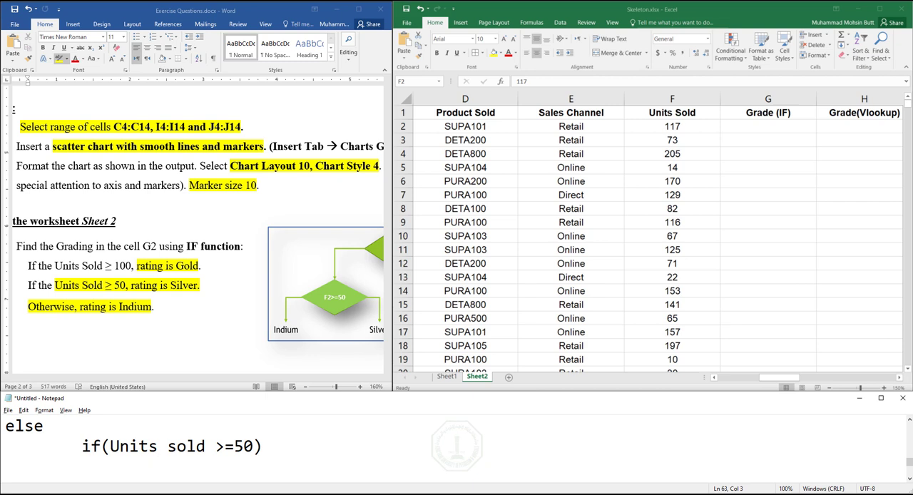
- Complete the nested if with "Silver", "else" and "Indium" on separate lines, indenting both grades one level deeper than the else
type("Silver")
key("Return")
key("Tab")
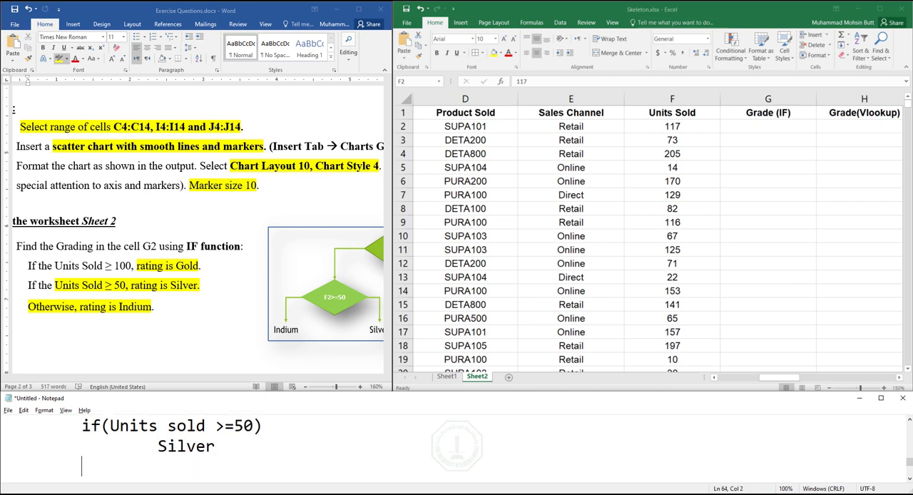
type("else Indium")
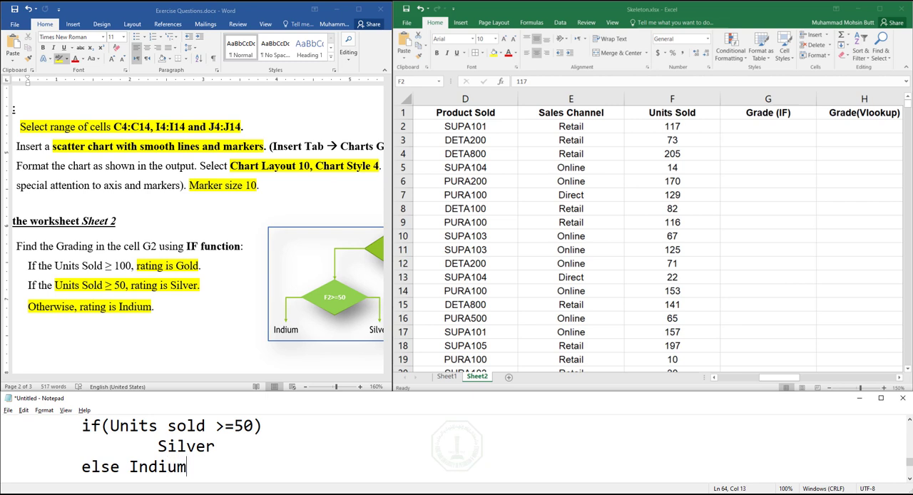
left_click(130, 467)
key("Return")
key("Tab")
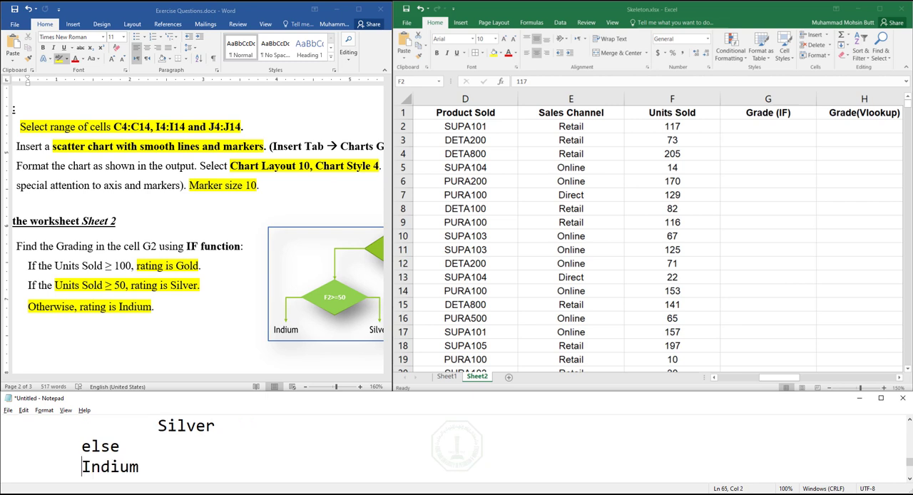
key("BackSpace")
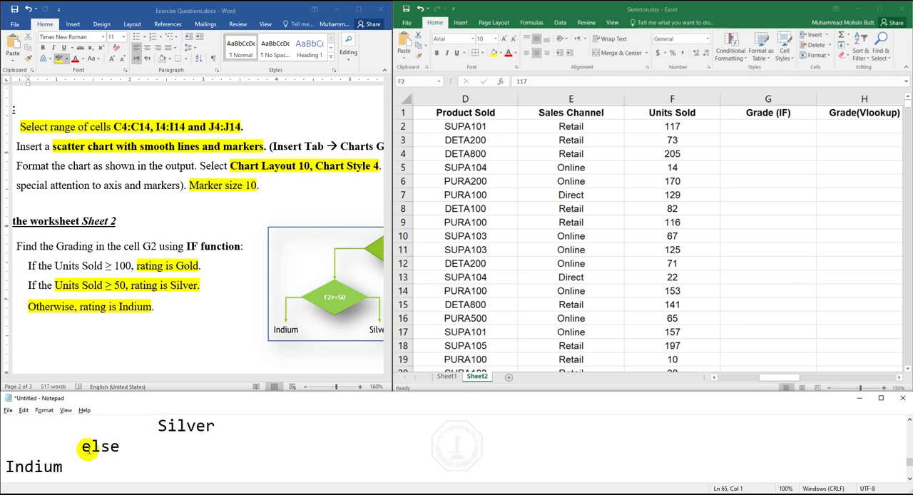
key("Tab")
key("Tab")
- Maximize Notepad and examine the whole if/else pseudocode, its nested if block and the outer else
double_click(201, 399)
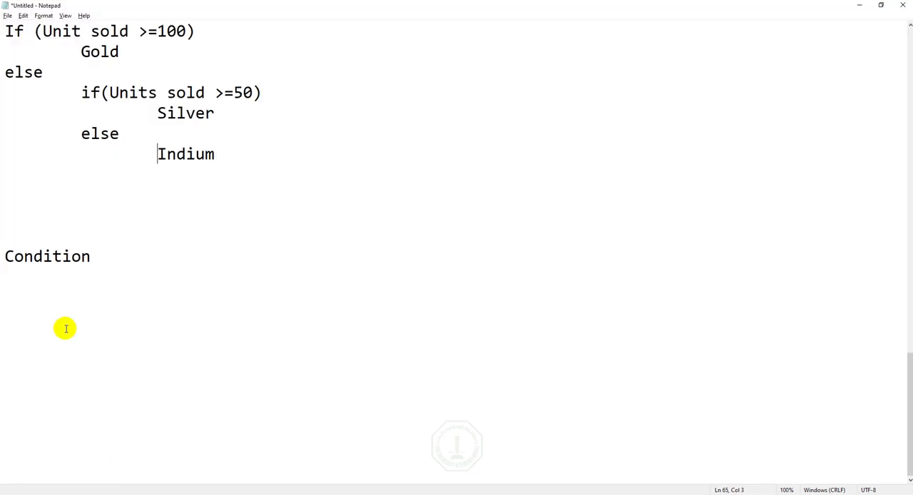
left_click(910, 25)
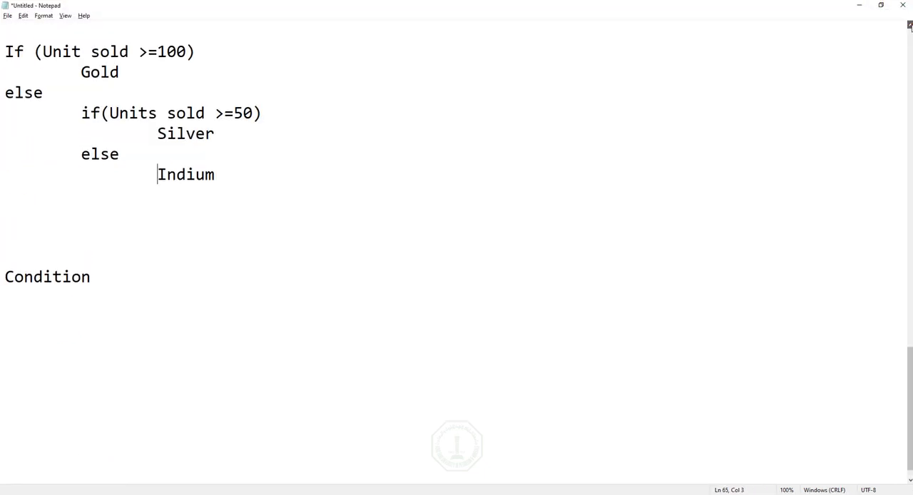
left_click(910, 25)
left_click(910, 25)
left_click(910, 25)
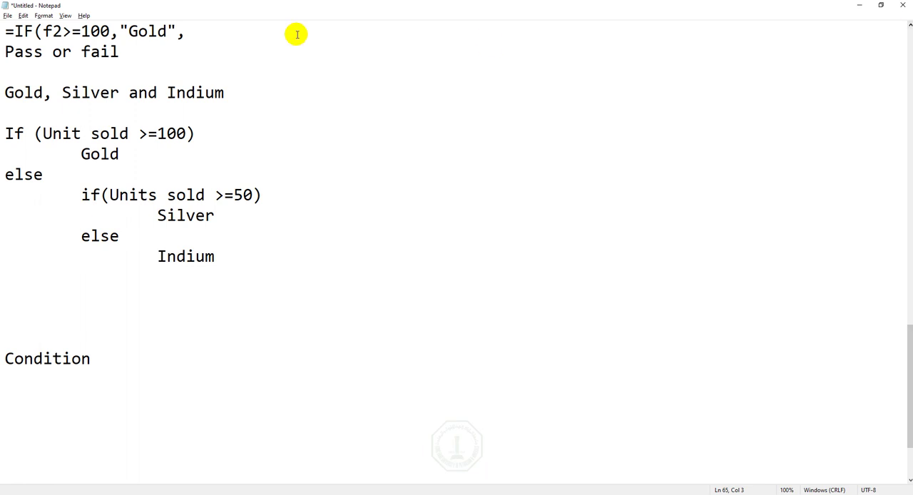
left_click_drag(5, 133, 236, 248)
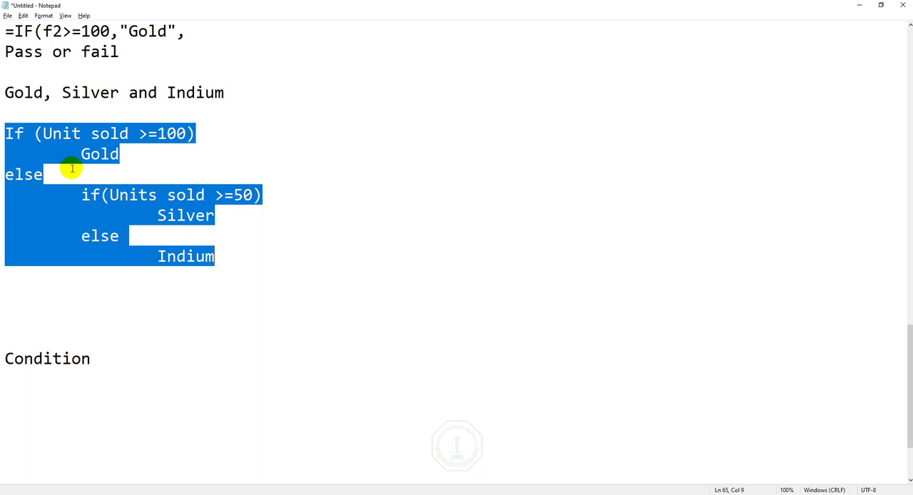
left_click_drag(81, 195, 254, 262)
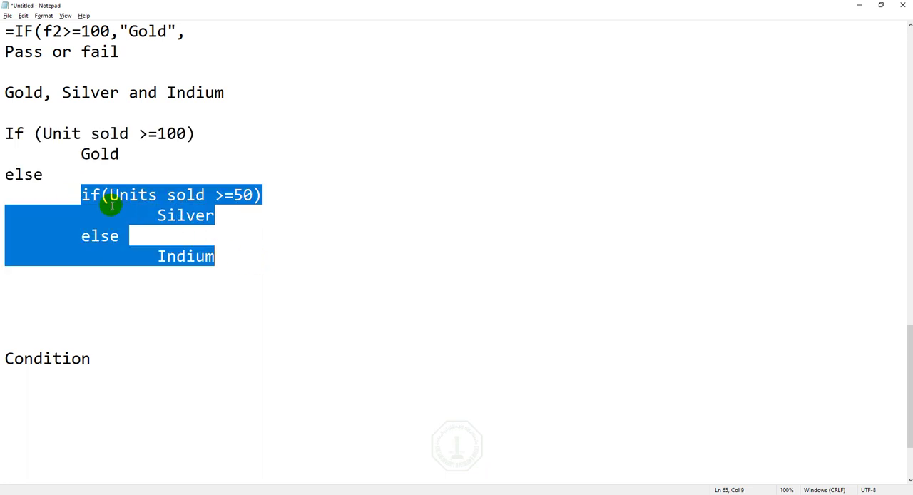
left_click(43, 175)
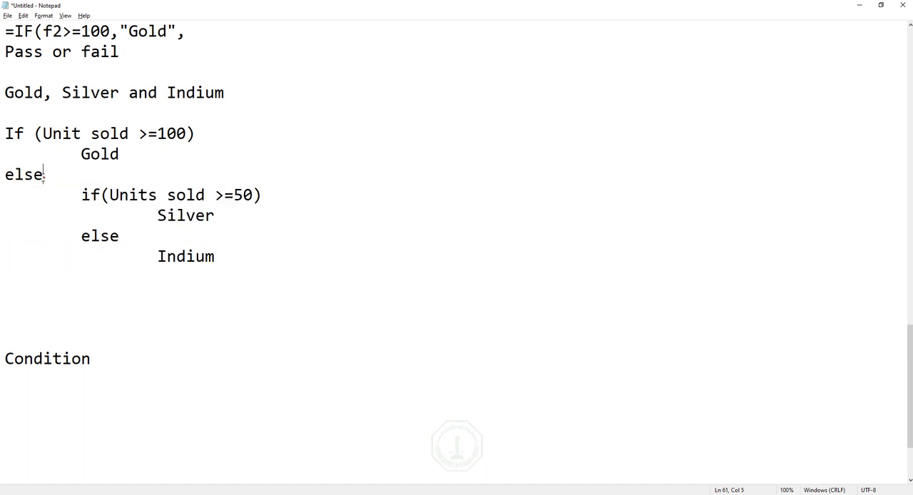
left_click_drag(44, 176, 4, 176)
left_click(44, 176)
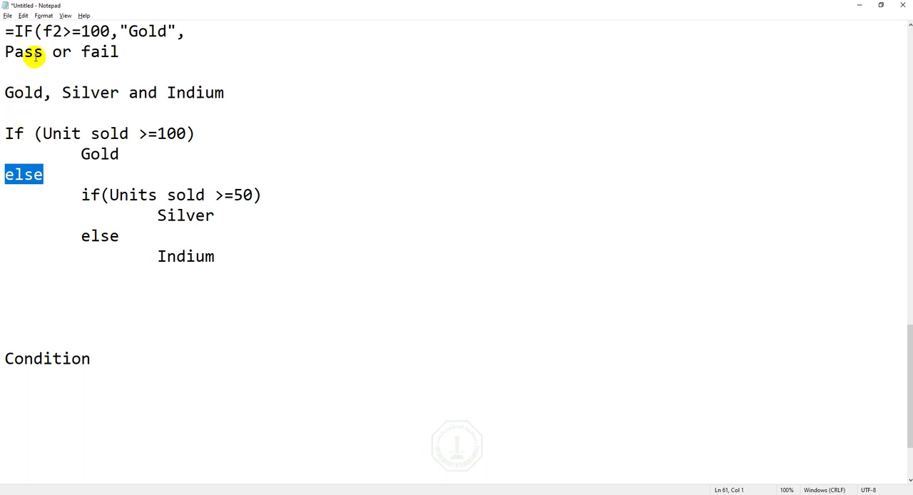
- Close the =IF formula with a parenthesis and put a ___ placeholder after "Gold", as its third argument
left_click(35, 31)
left_click_drag(6, 31, 188, 32)
left_click(189, 31)
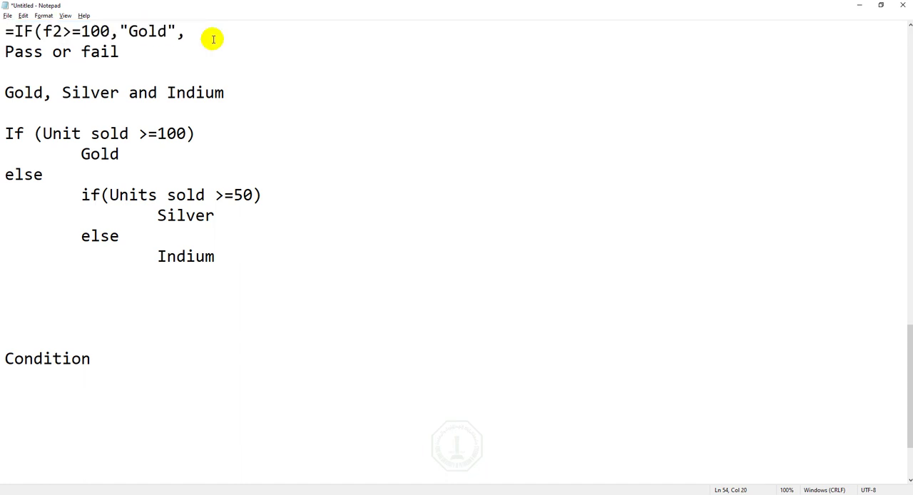
type(")")
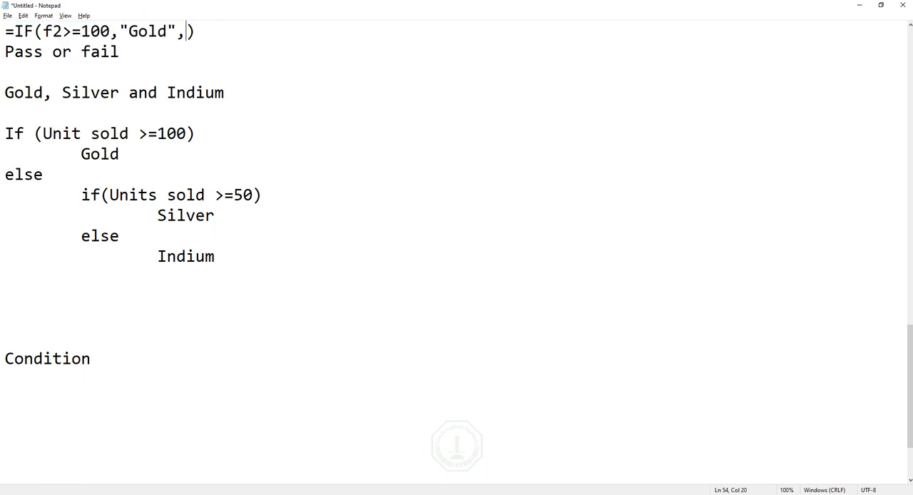
type("___")
key("shift+Right")
key("shift+Right")
key("shift+Right")
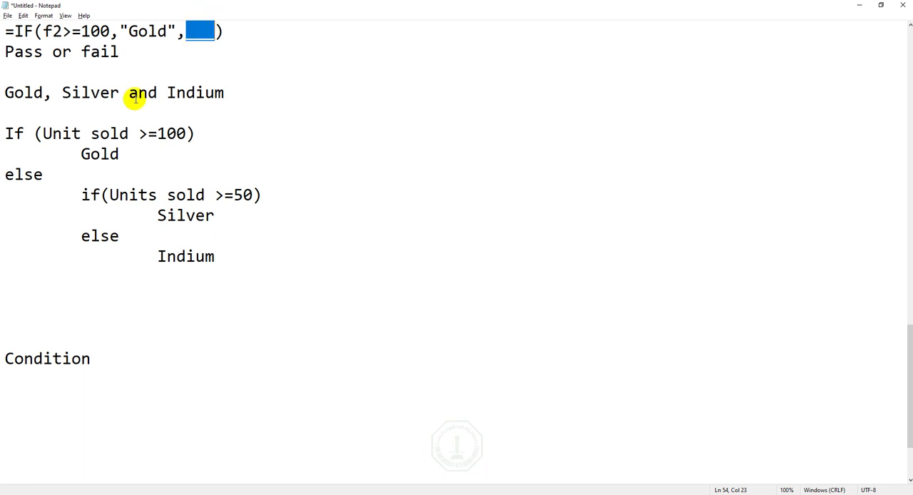
- Replace the ___ placeholder with a nested if() matching the pseudocode's else block, and begin its condition with f
left_click(50, 174)
key("shift+Home")
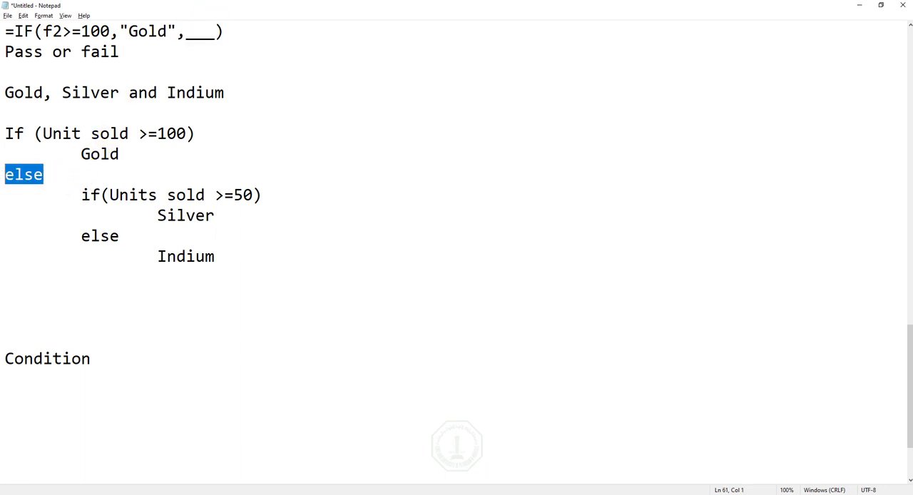
left_click_drag(67, 177, 222, 256)
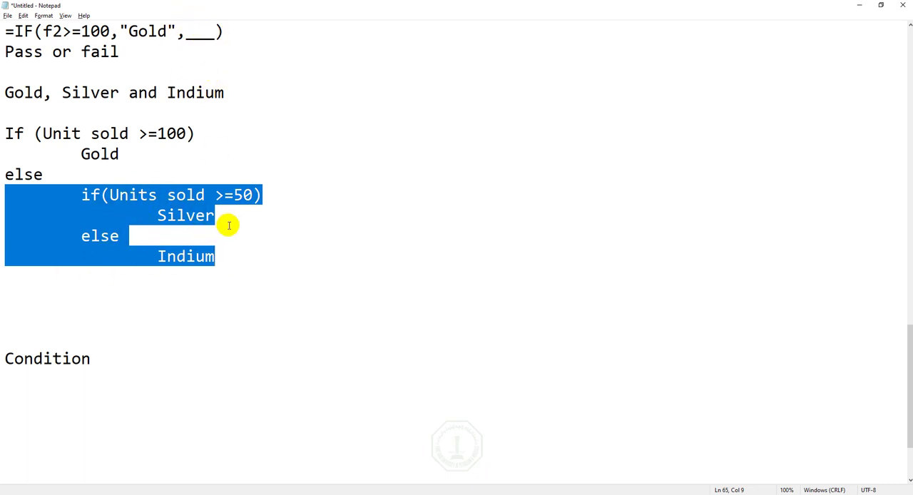
left_click_drag(184, 32, 207, 31)
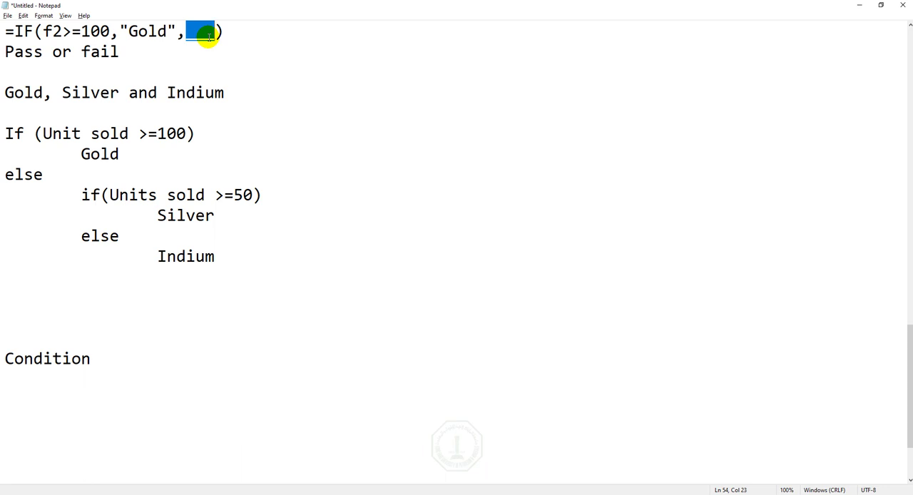
type("if(")
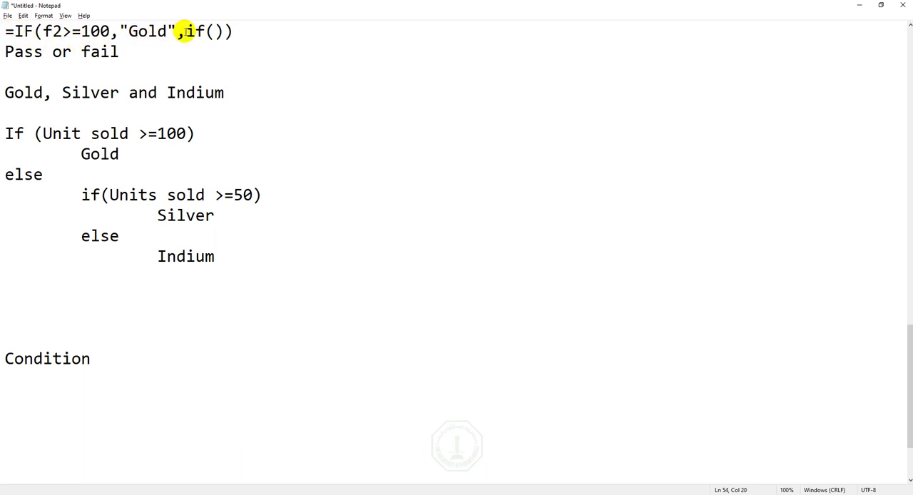
left_click(212, 31)
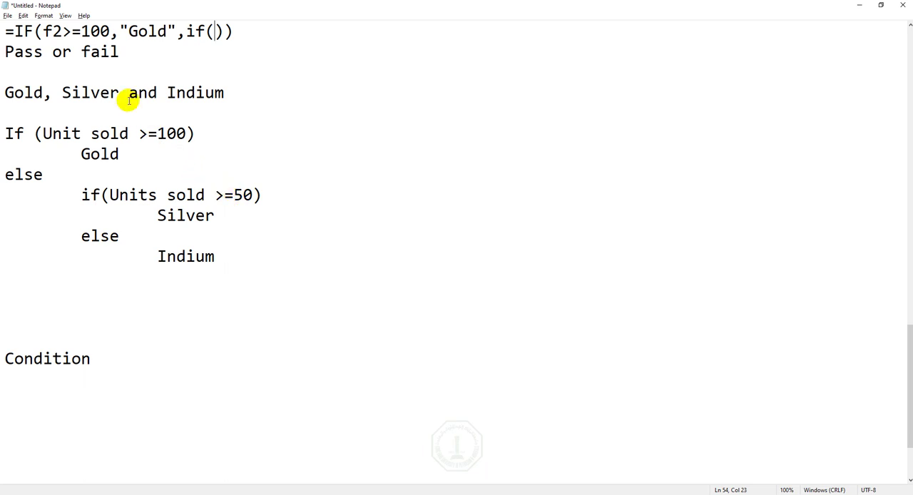
type("f2>=50,\"Silver\",\"Indium")
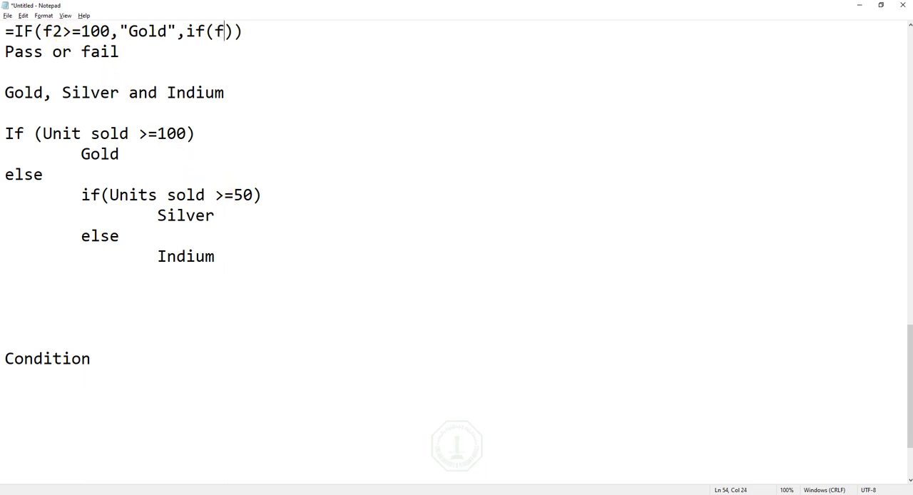
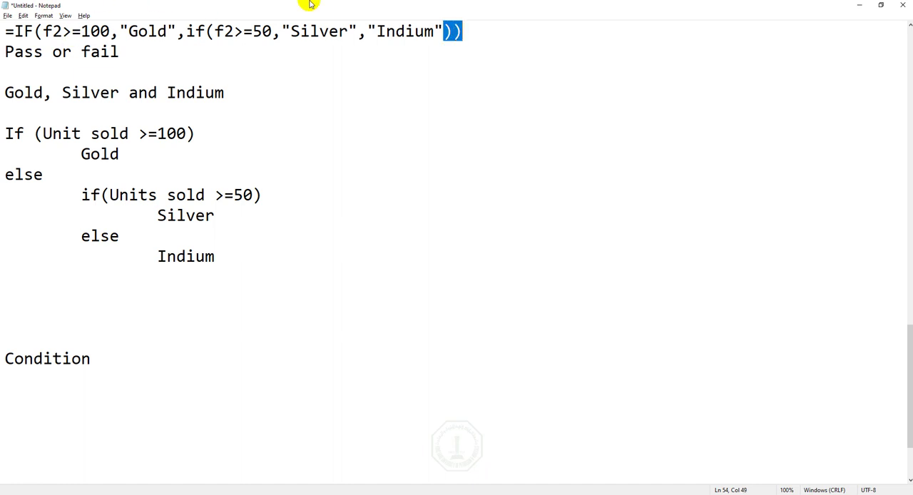
- Copy the whole nested IF formula from Notepad, restore its window to the smaller size, and paste the formula into cell G2 of Sheet2 in Excel
left_click_drag(472, 33, 14, 31)
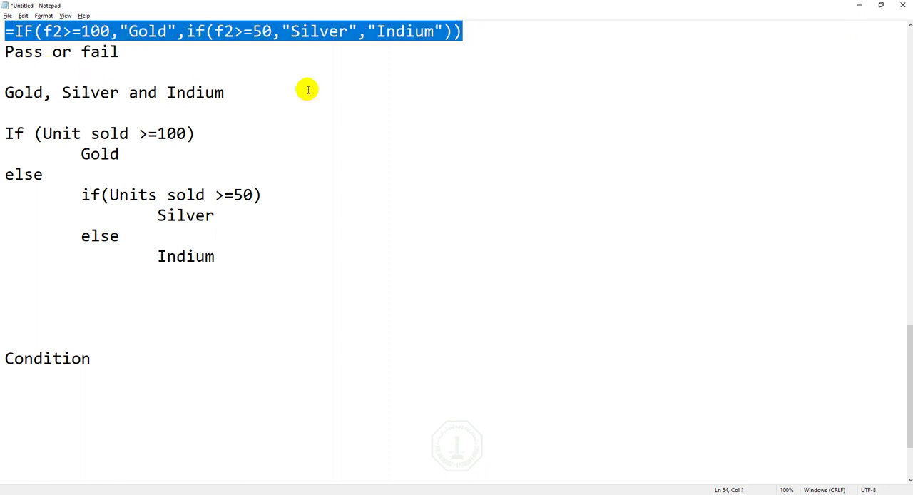
left_click(881, 5)
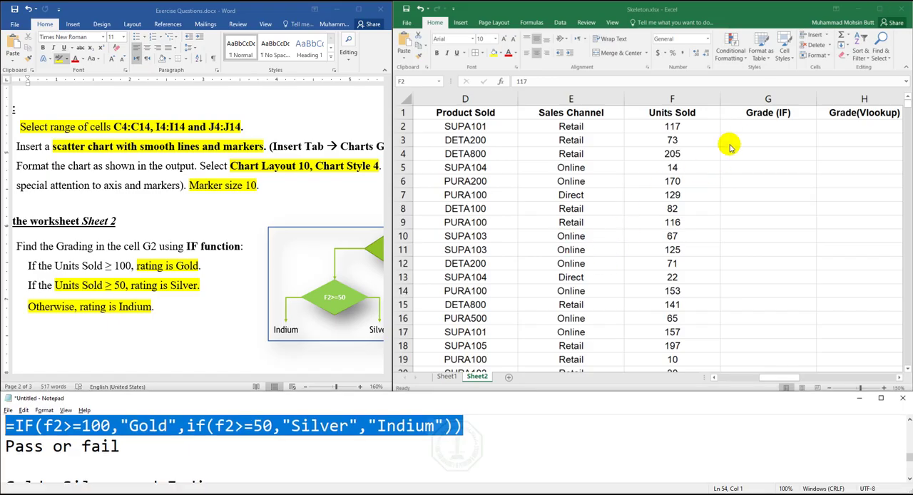
left_click(759, 127)
right_click(762, 128)
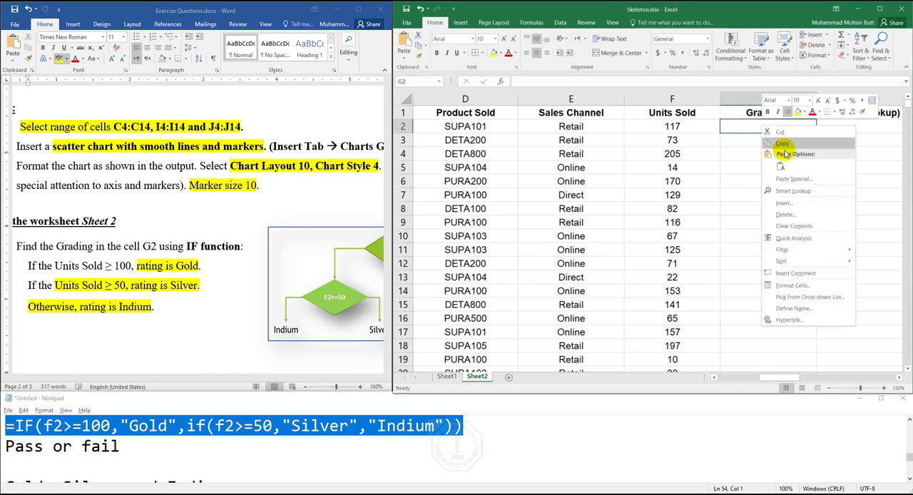
left_click(778, 162)
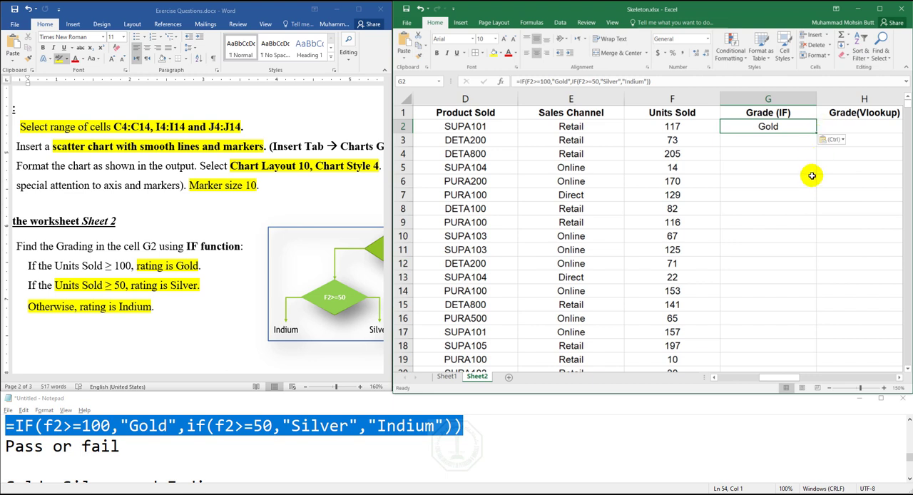
- Fill the G2 formula down the Grade (IF) column and check the copied formula in G13
double_click(817, 132)
scroll(793, 243, "down", 2)
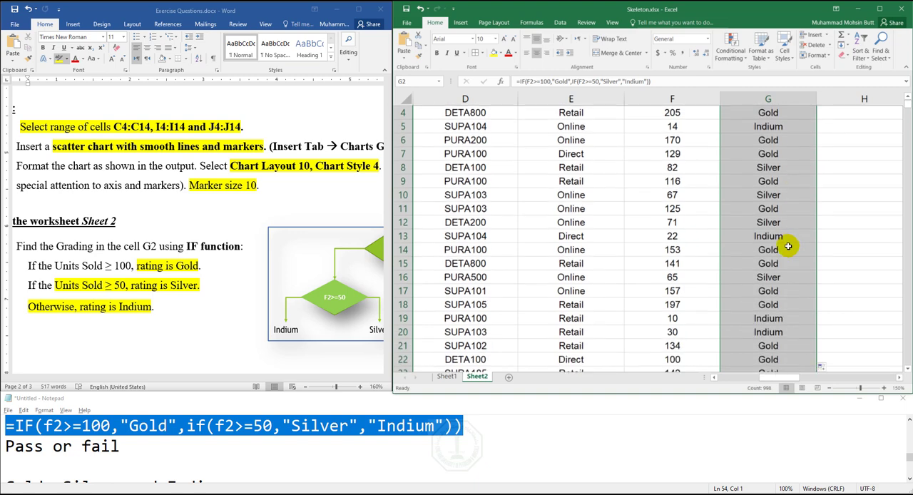
scroll(796, 238, "up", 2)
scroll(792, 234, "down", 1)
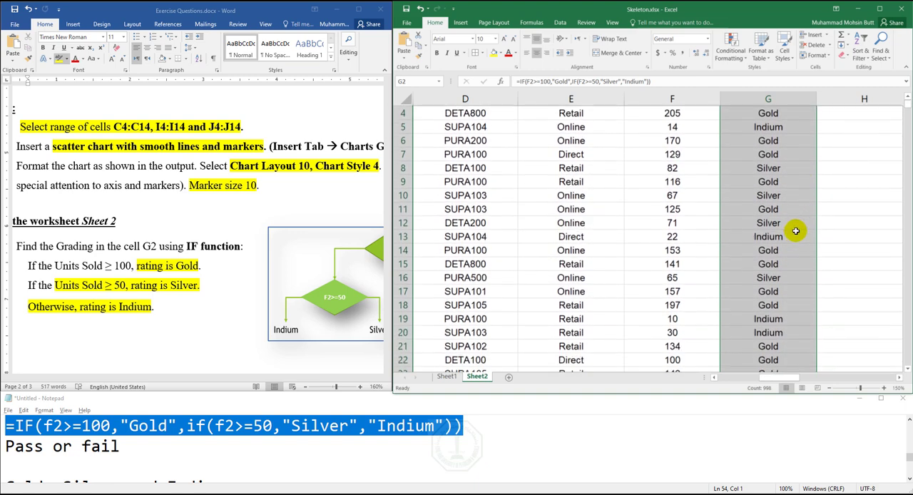
left_click(749, 239)
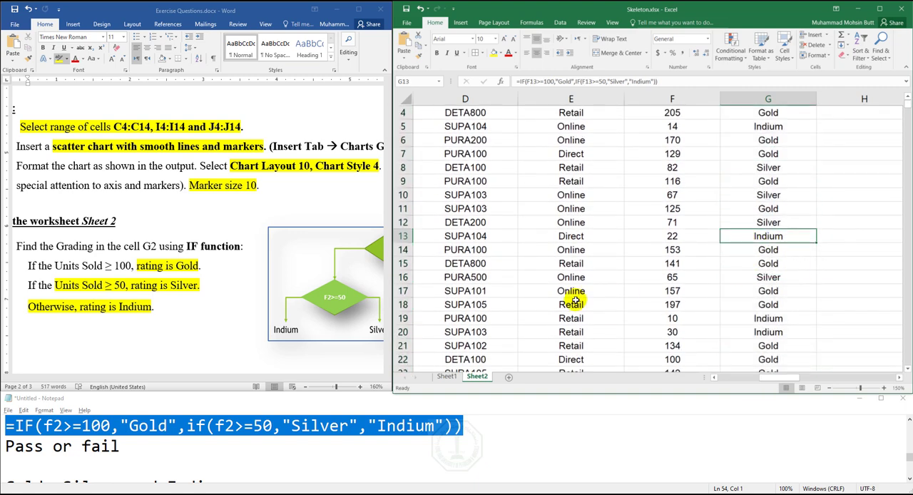
- In the Word exercise document, highlight the word VLOOKUP in question 16 and go on to the M1 and M2 VLOOKUP questions
left_click(107, 302)
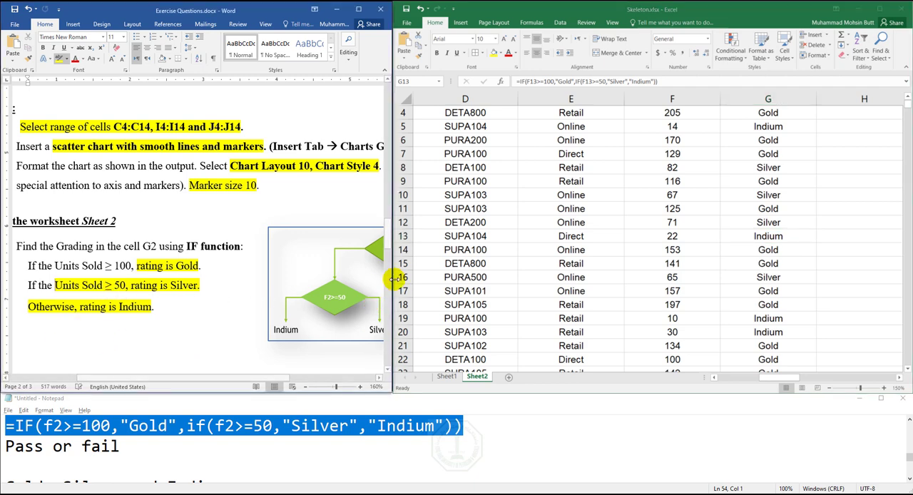
left_click_drag(389, 287, 391, 235)
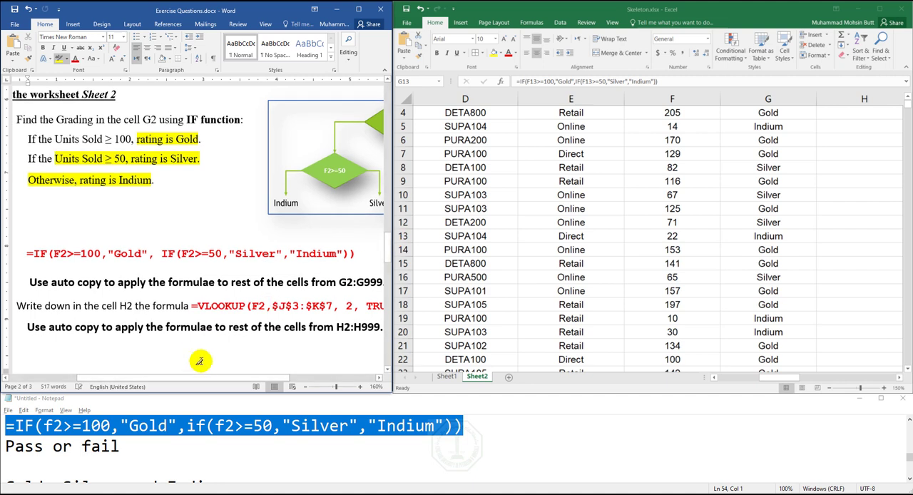
left_click_drag(211, 379, 199, 378)
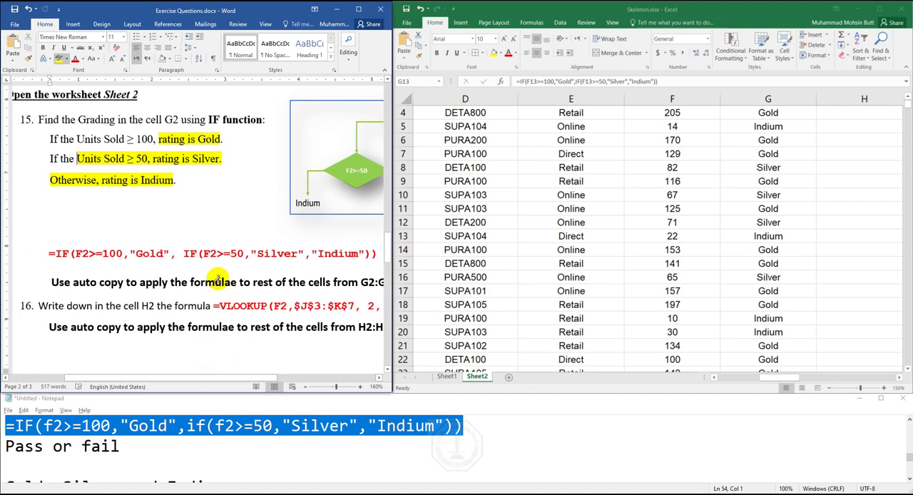
double_click(243, 306)
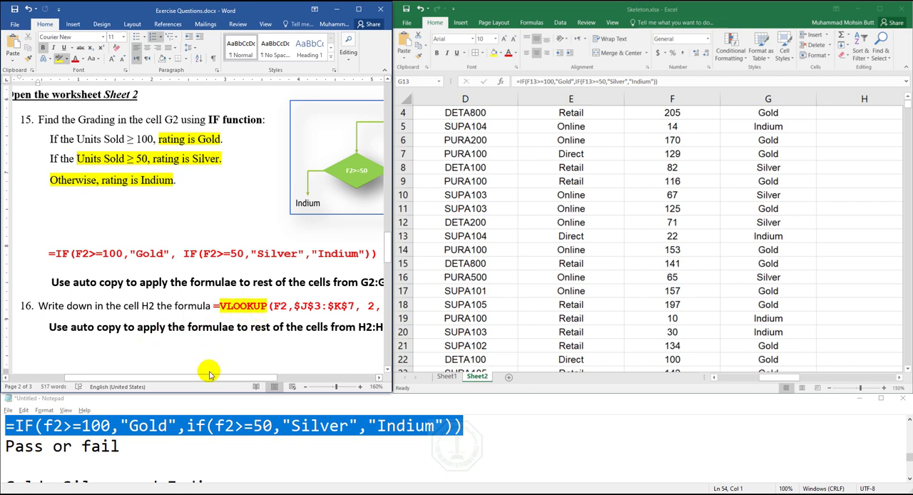
left_click_drag(209, 373, 222, 374)
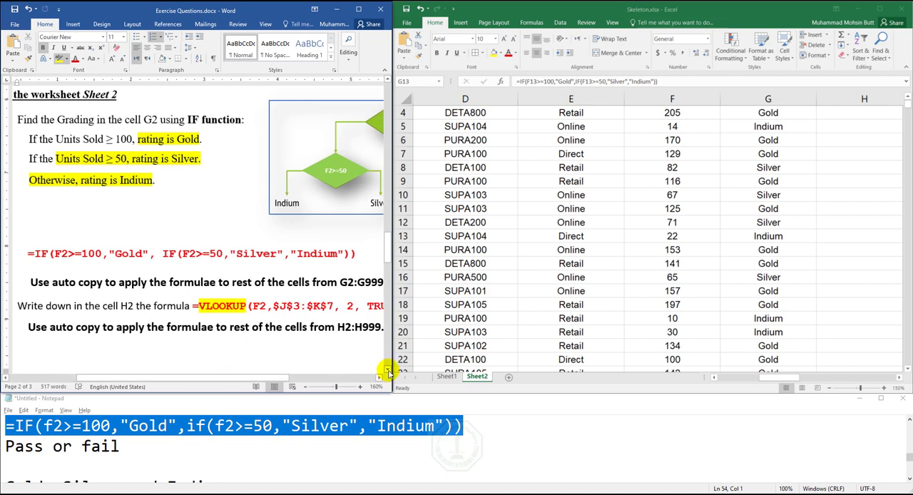
left_click_drag(389, 369, 387, 369)
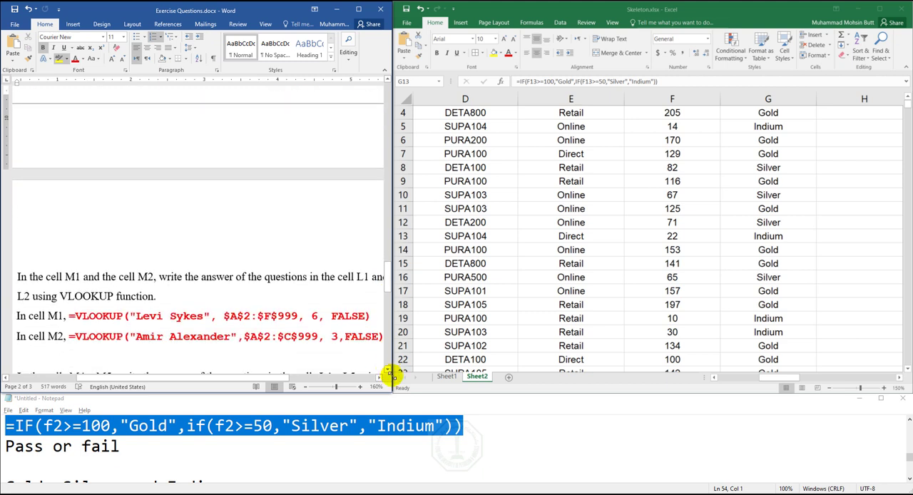
- In Notepad's blank area below the existing notes, write "VLOOKUP", "4 inputs" and "1.Searching" on separate lines
left_click(214, 448)
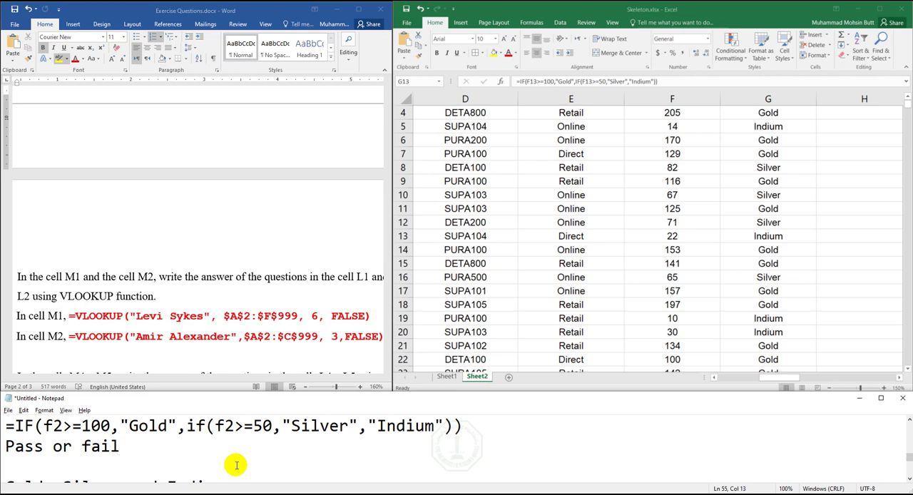
key("Down")
key("Down")
key("Down")
key("Down")
key("Down")
key("Down")
key("Down")
key("Down")
key("Down")
key("Down")
key("Down")
key("Down")
key("Down")
key("Down")
key("Down")
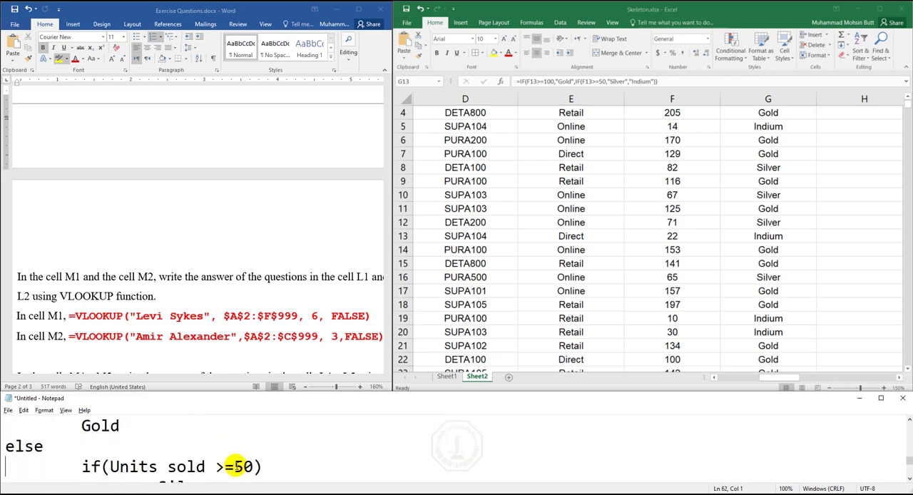
key("Down")
key("Down")
key("Down")
key("Down")
key("Down")
key("Down")
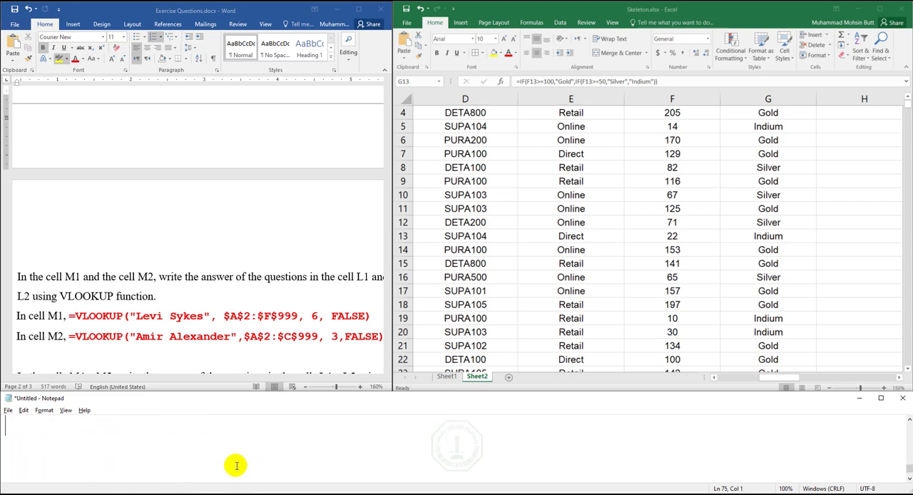
type("VLOOKUP")
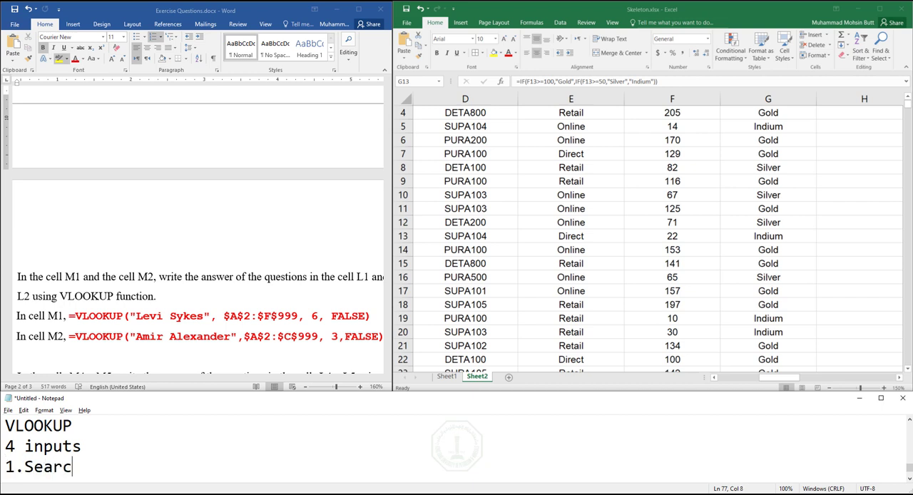
type("g")
key("Return")
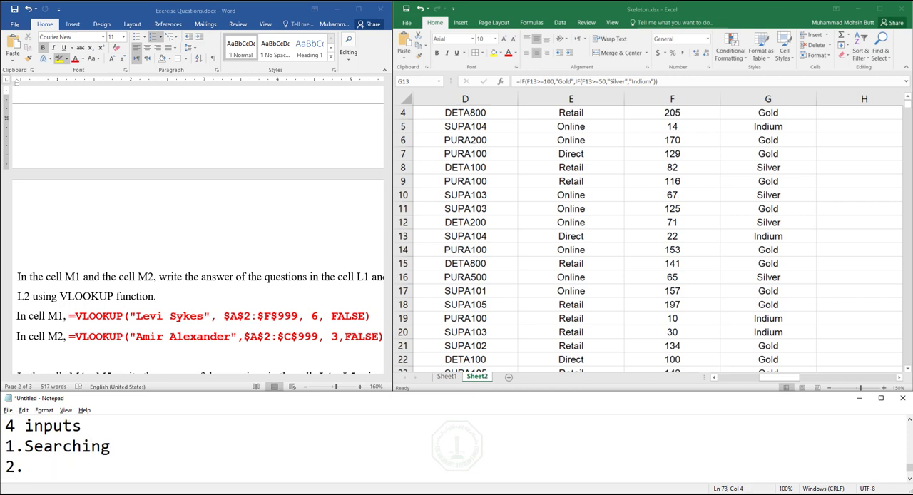
- Insert a space after "1." and add "2. Labelling" as the second line of the list
key("Up")
key("Left")
key("Down")
type("2. ")
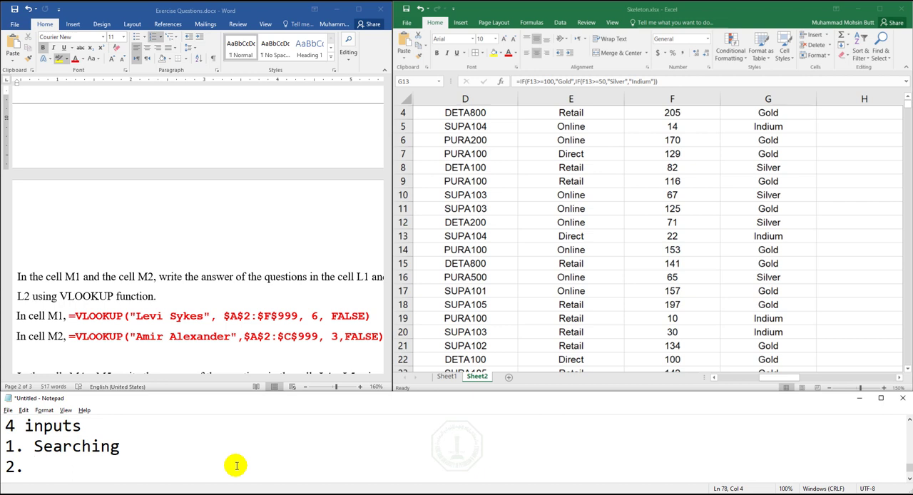
type("Labelling")
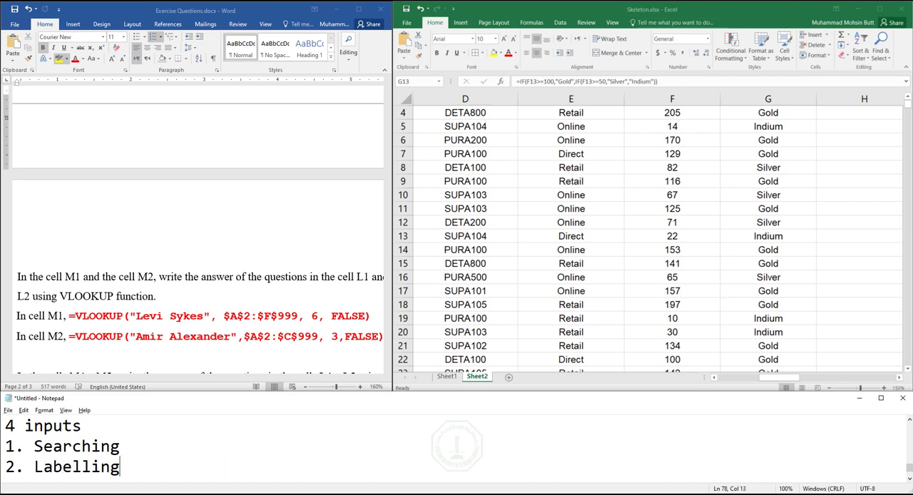
- Examine the grade labels in Excel's column G, such as G10, and select the word "Searching" in the Notepad list
left_click(761, 114)
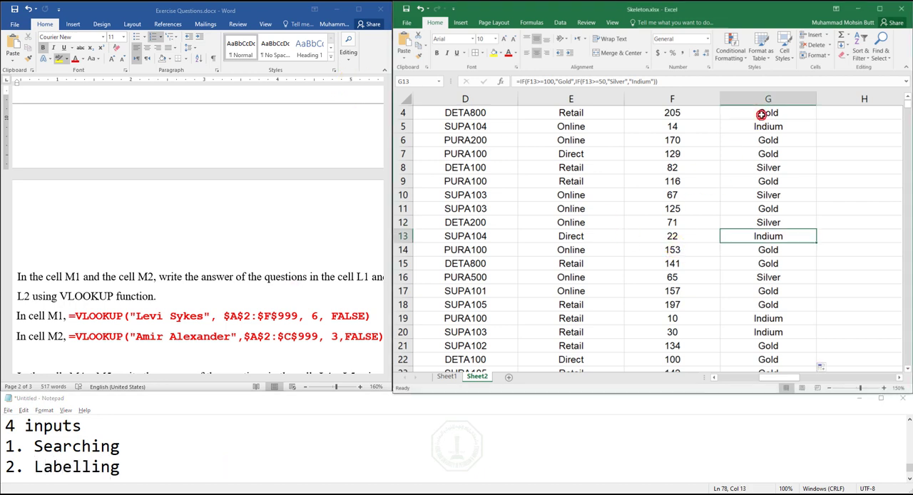
left_click(762, 115)
left_click(768, 198)
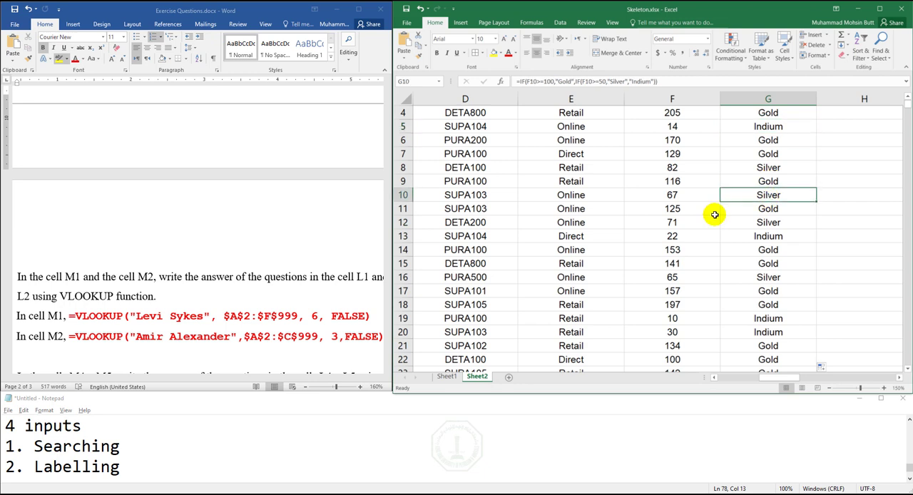
double_click(71, 446)
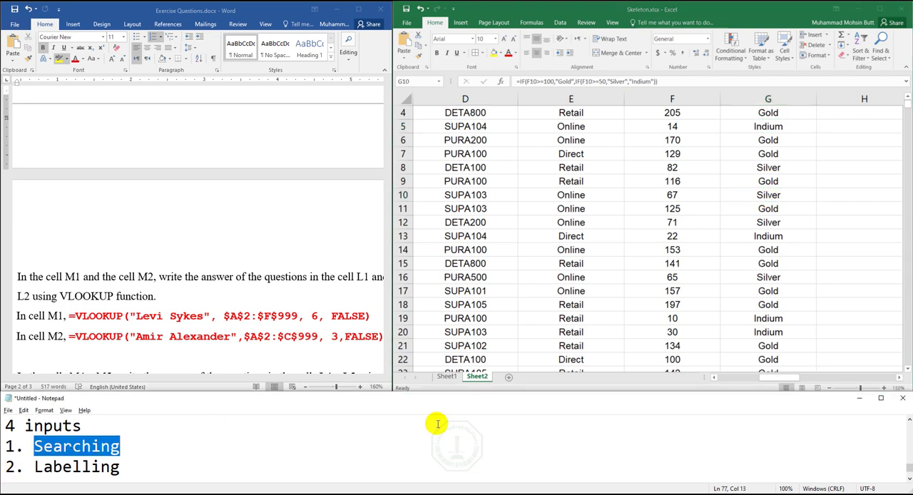
- Examine the Lookup Table in columns J and K of Sheet2 and the customer questions in L1 and L2
left_click(884, 379)
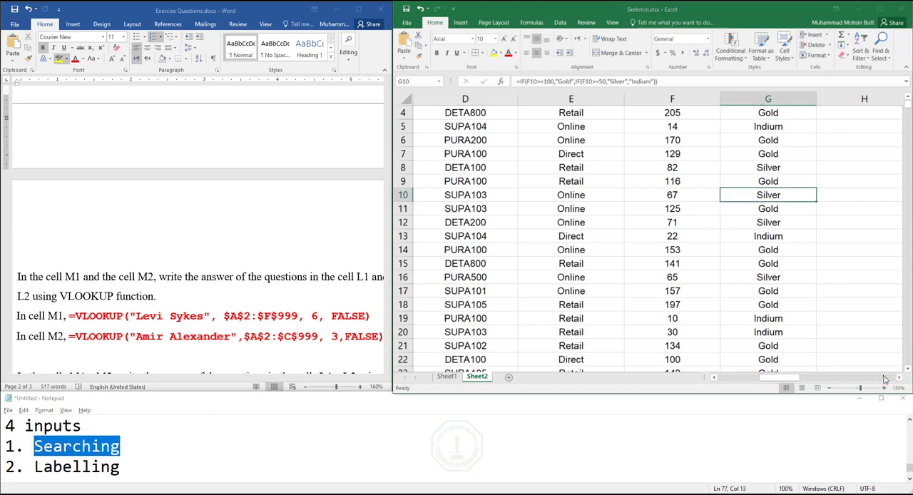
left_click(884, 379)
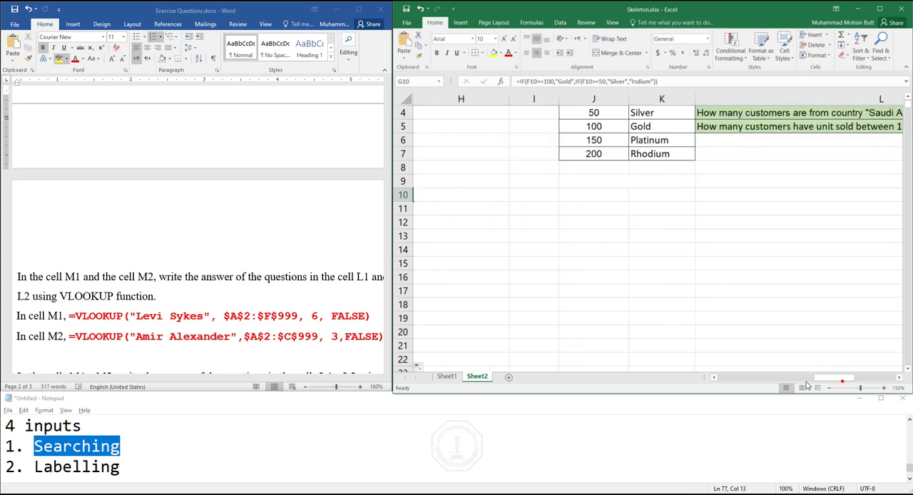
left_click_drag(807, 385, 851, 377)
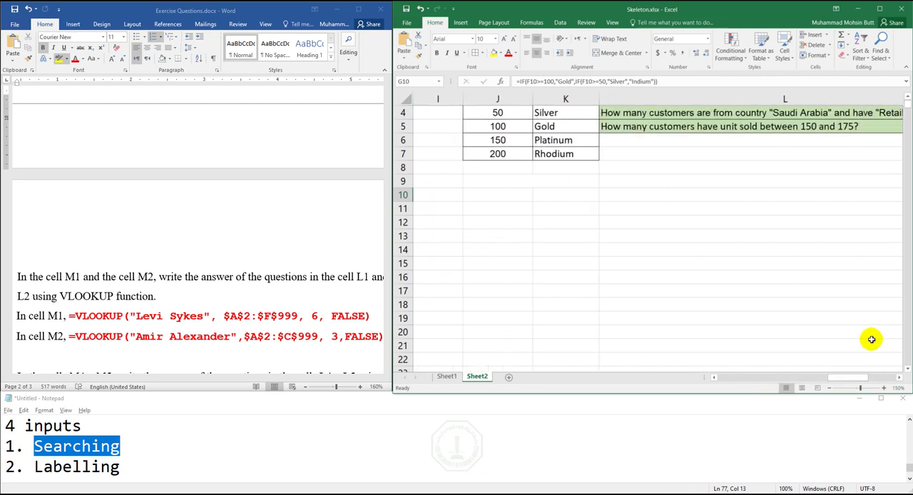
left_click(908, 98)
left_click(908, 98)
left_click(907, 98)
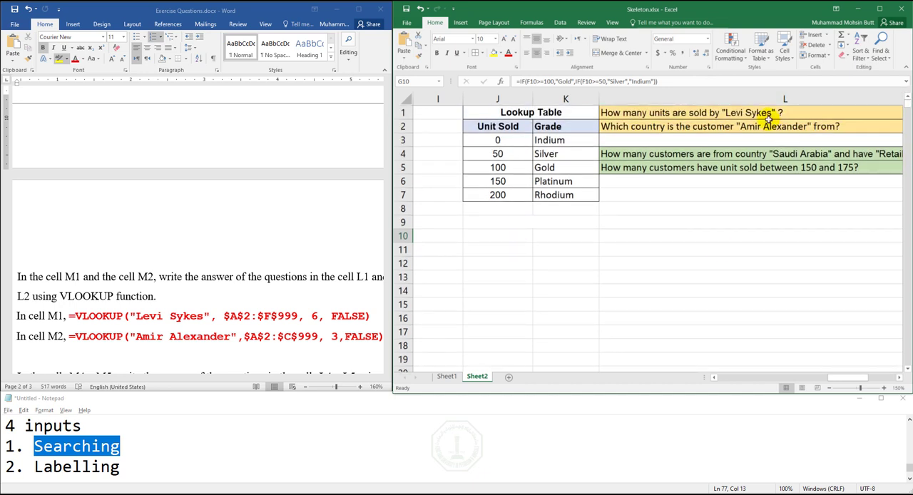
left_click(732, 125)
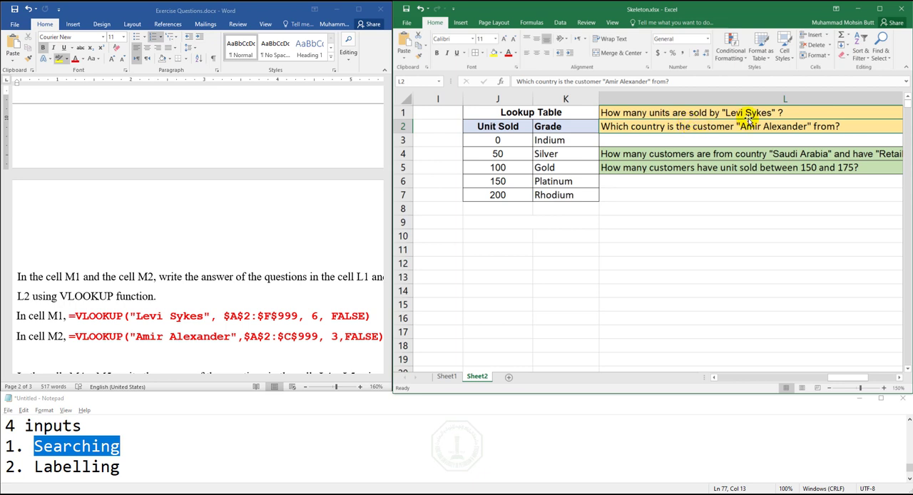
- Compare the Customer Name and Units Sold columns with the question in L1 to trace what the search has to look up
left_click(741, 380)
left_click_drag(467, 140, 476, 236)
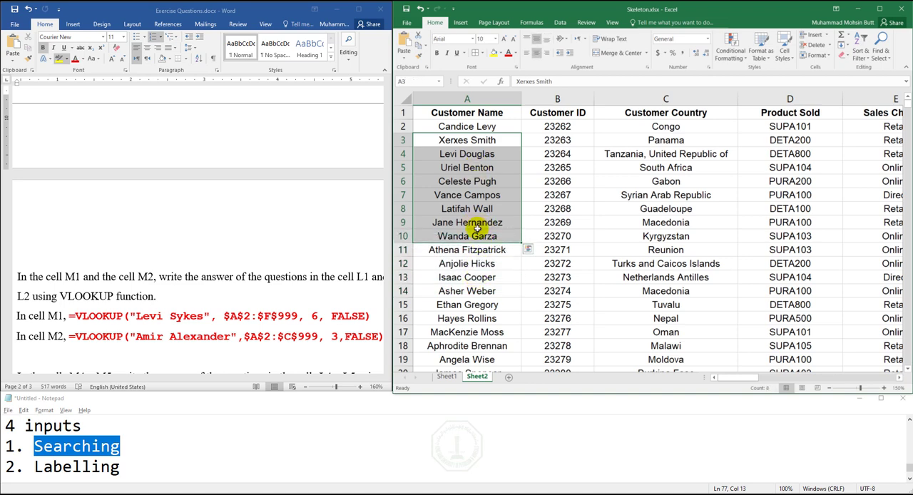
left_click(478, 235)
left_click(769, 380)
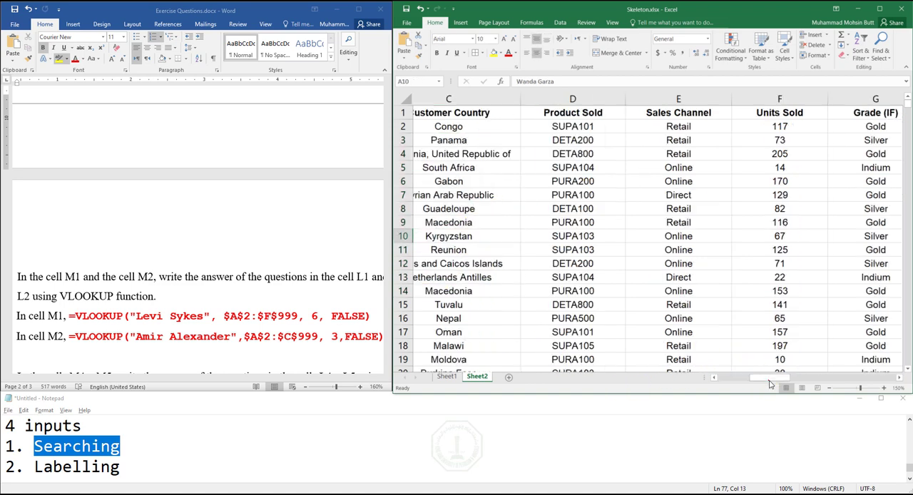
left_click_drag(769, 383, 850, 373)
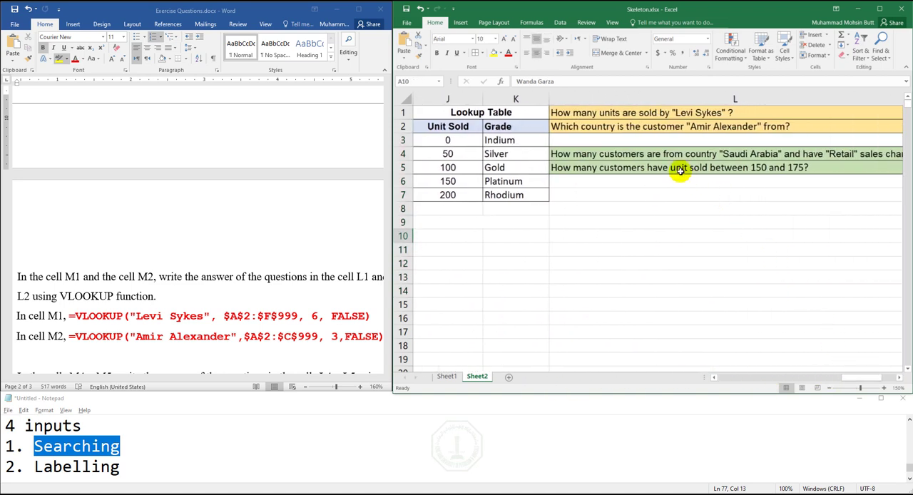
left_click(739, 376)
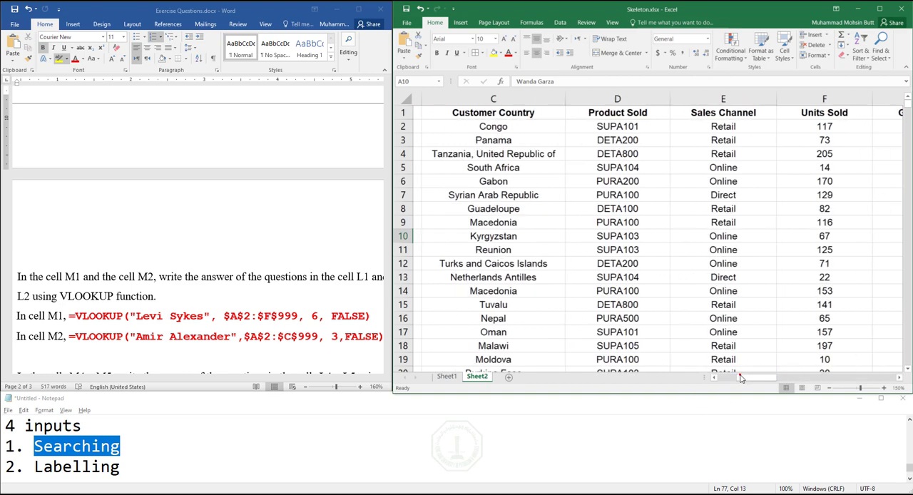
left_click(741, 379)
left_click(899, 378)
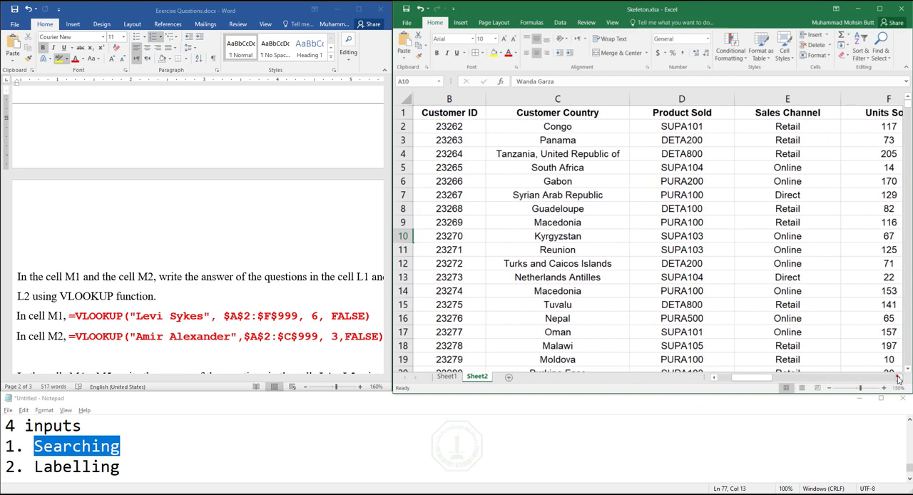
left_click(899, 378)
left_click_drag(816, 154, 812, 266)
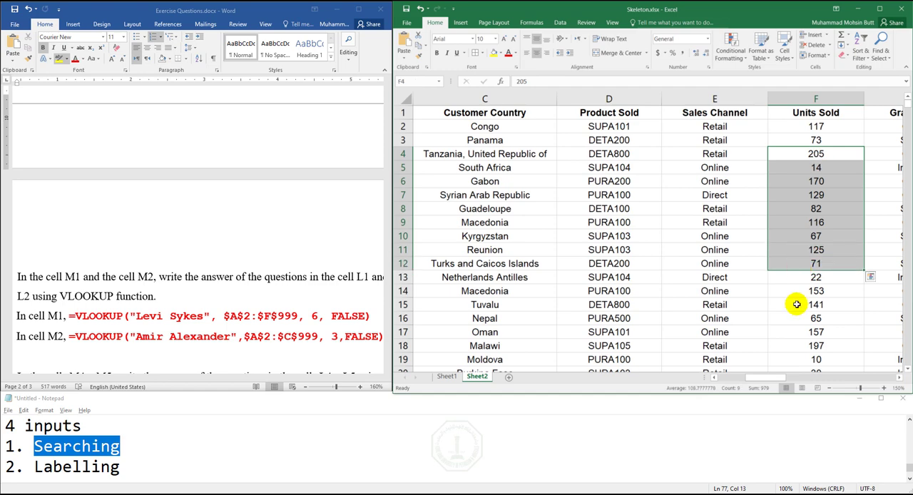
left_click(720, 376)
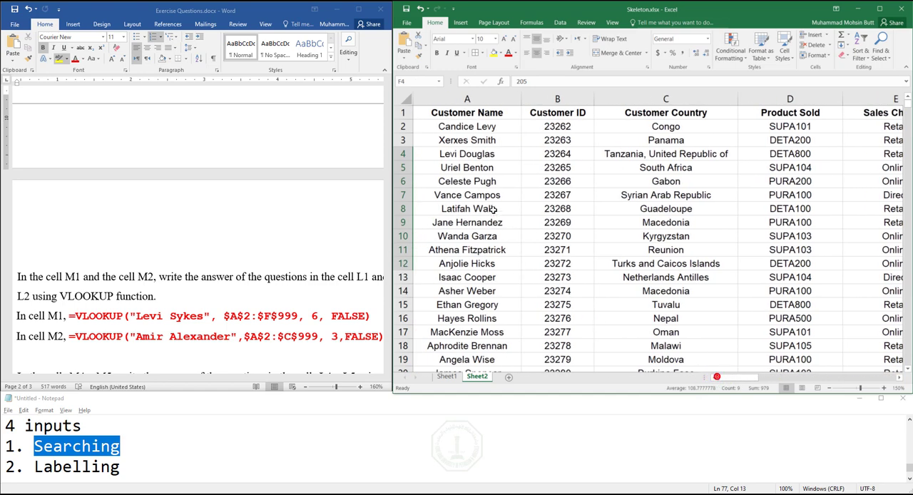
- Trace the Customer Name values from row 5 to 12 and the Units Sold values from row 5 to 14
left_click_drag(481, 168, 480, 264)
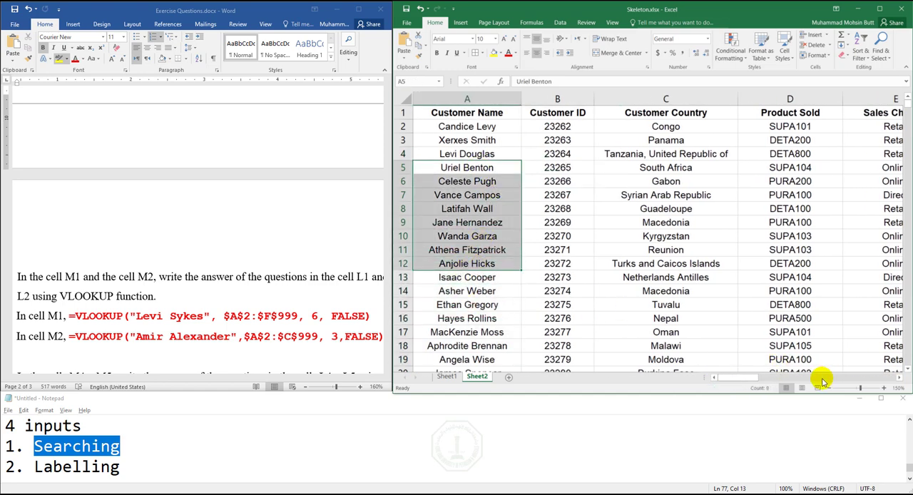
left_click(822, 379)
left_click_drag(560, 170, 567, 292)
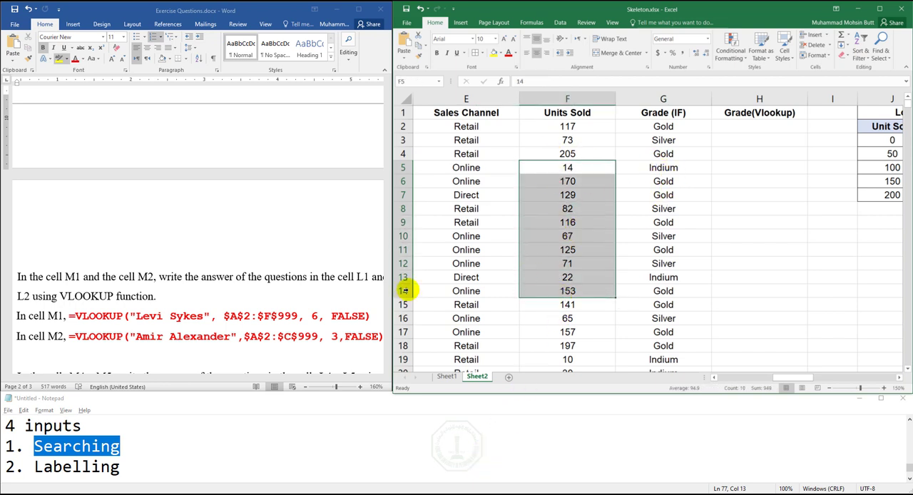
- Insert the VLOOKUP function in cell M1 and move its arguments dialog clear of the questions in column L
left_click(854, 378)
left_click(884, 377)
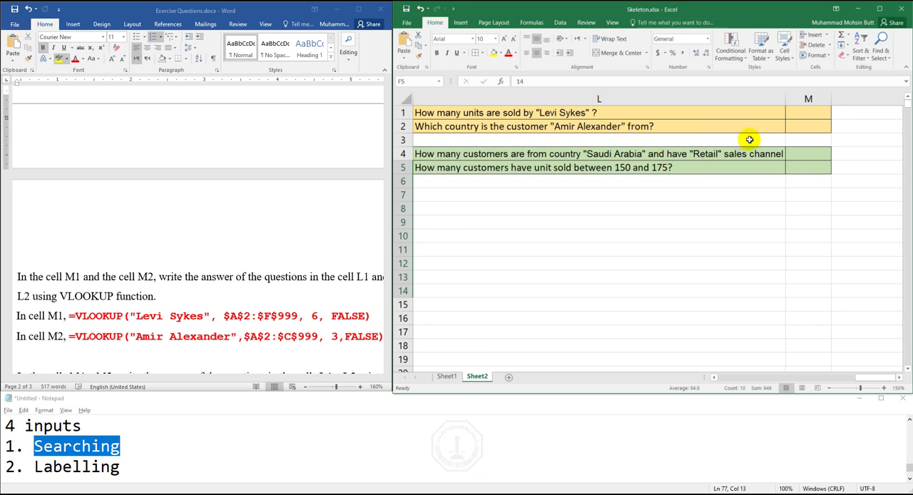
left_click(813, 113)
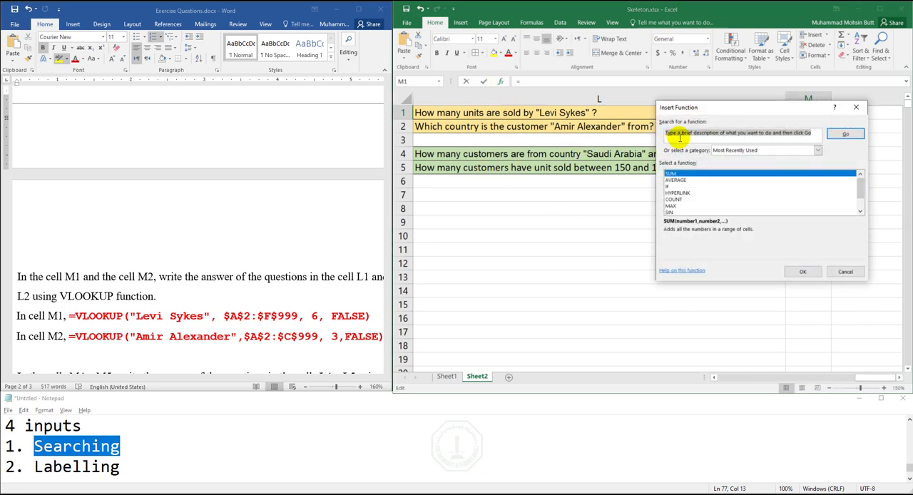
type("v")
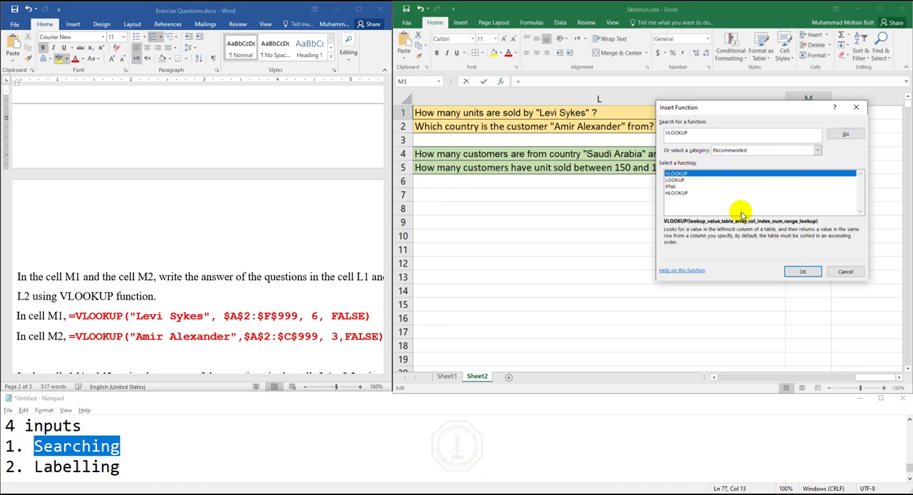
left_click(800, 271)
left_click_drag(731, 127, 662, 196)
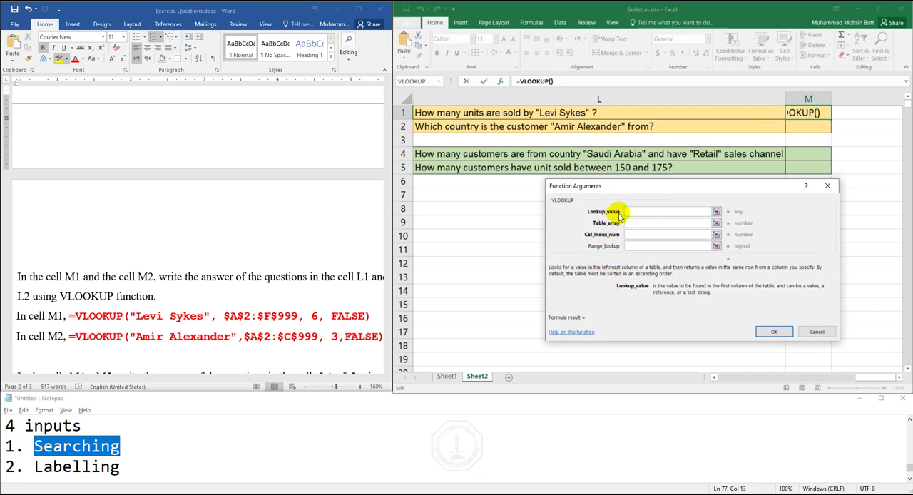
- Try the first customer name cell, A2, as VLOOKUP's lookup value and compare it with the question in L1
left_click(742, 379)
left_click(742, 378)
left_click(741, 378)
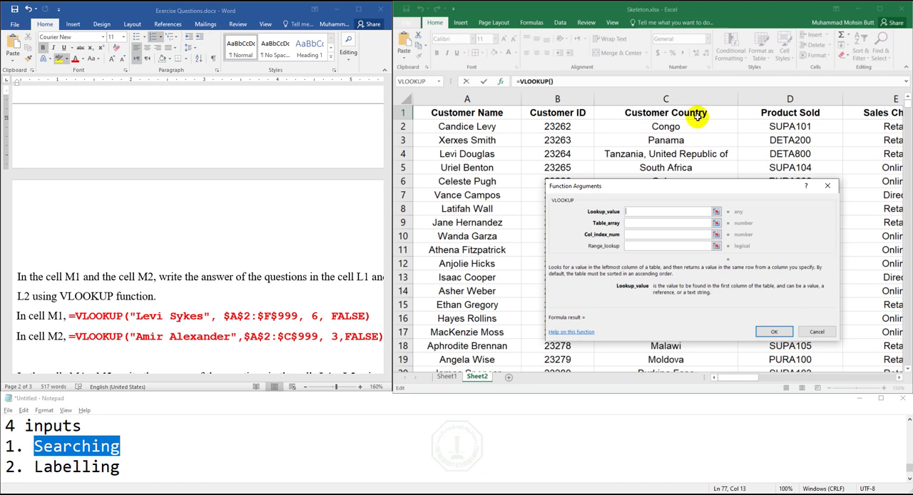
left_click(465, 129)
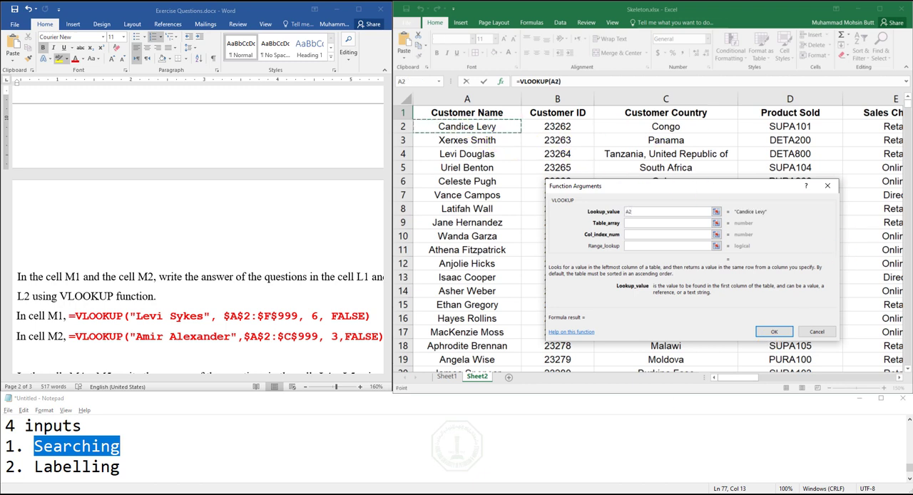
left_click(639, 211)
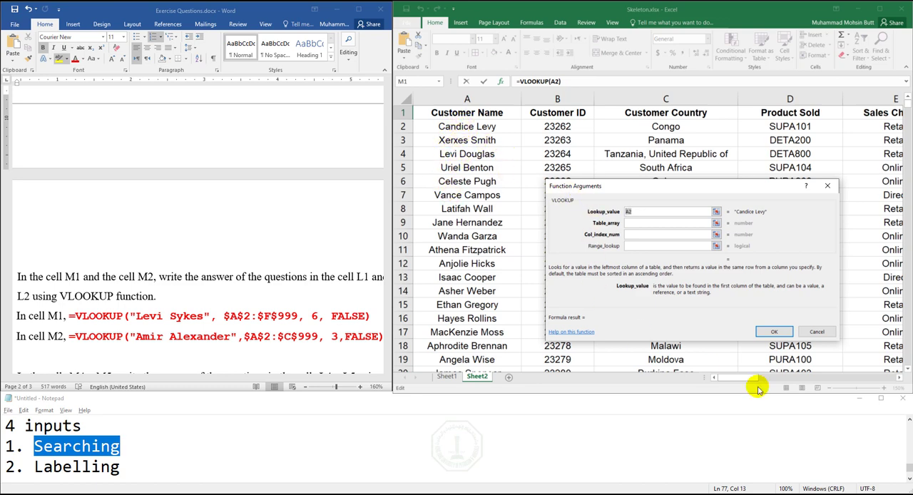
left_click_drag(740, 379, 841, 378)
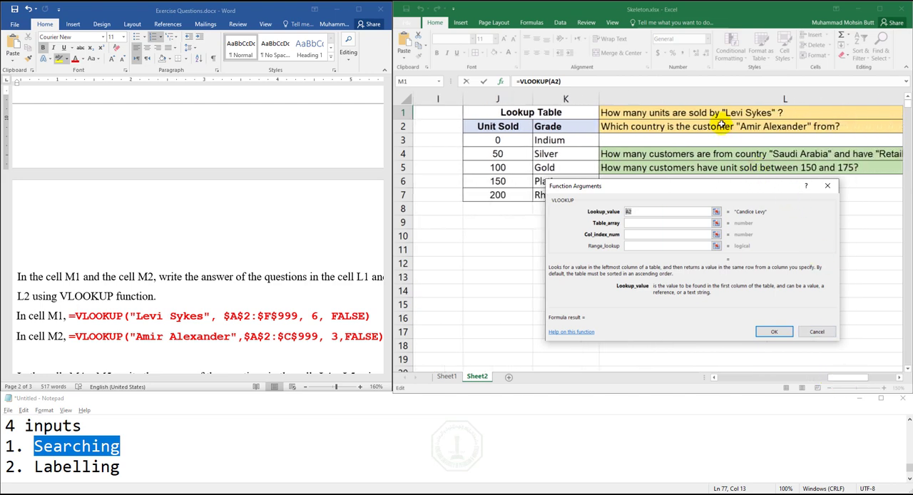
left_click(722, 378)
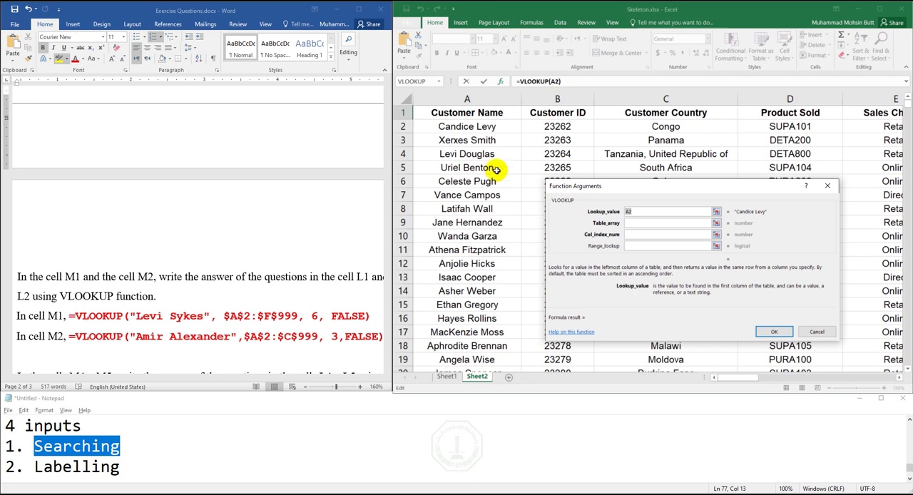
- Write the customer's full name from question L1 on a new line in Notepad, below the numbered list, and copy it
left_click(139, 465)
key("Return")
key("Return")
key("Return")
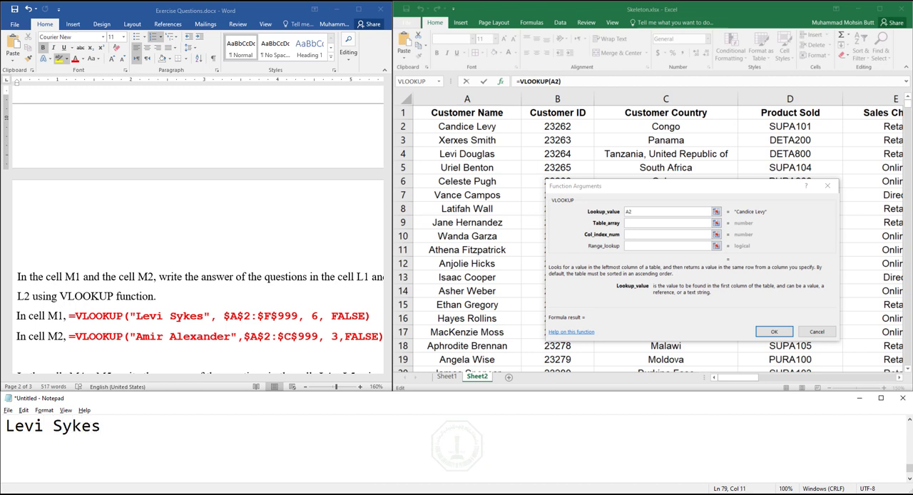
right_click(191, 465)
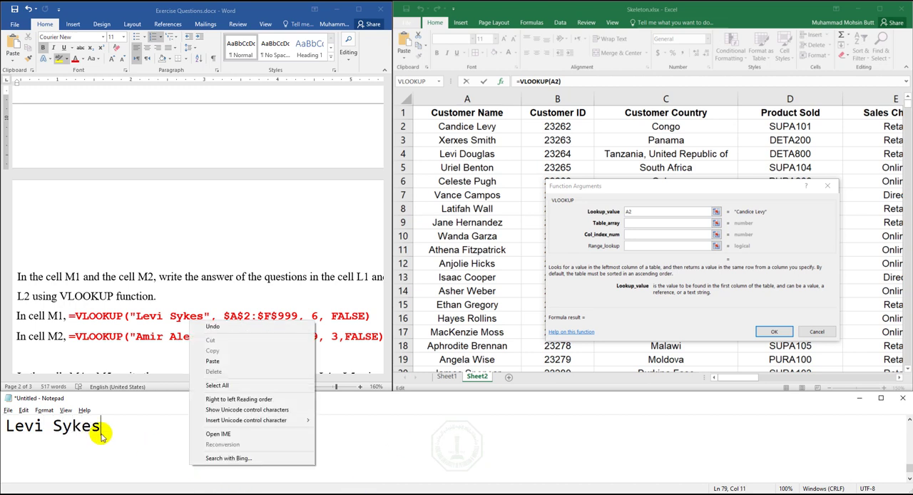
left_click(104, 430)
key("shift+Home")
key("ctrl+c")
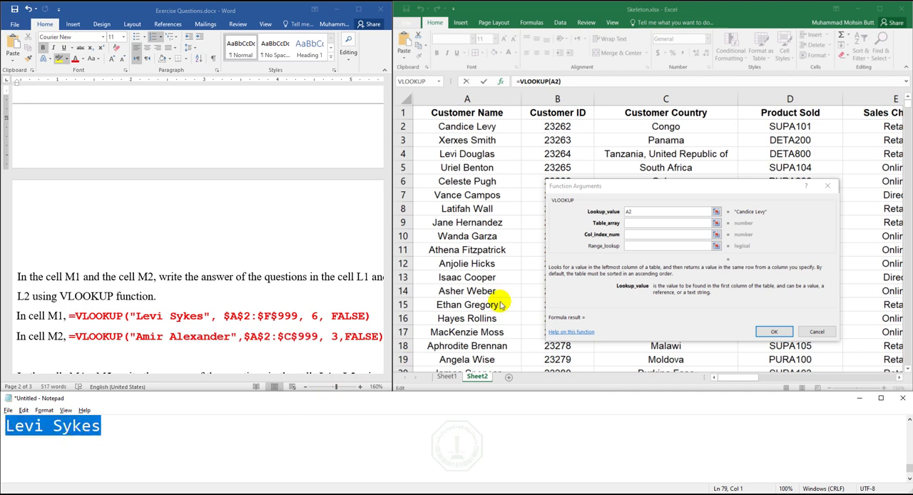
- Replace the VLOOKUP lookup value in Excel with the copied customer name, entered as quoted text
double_click(642, 212)
key("ctrl+v")
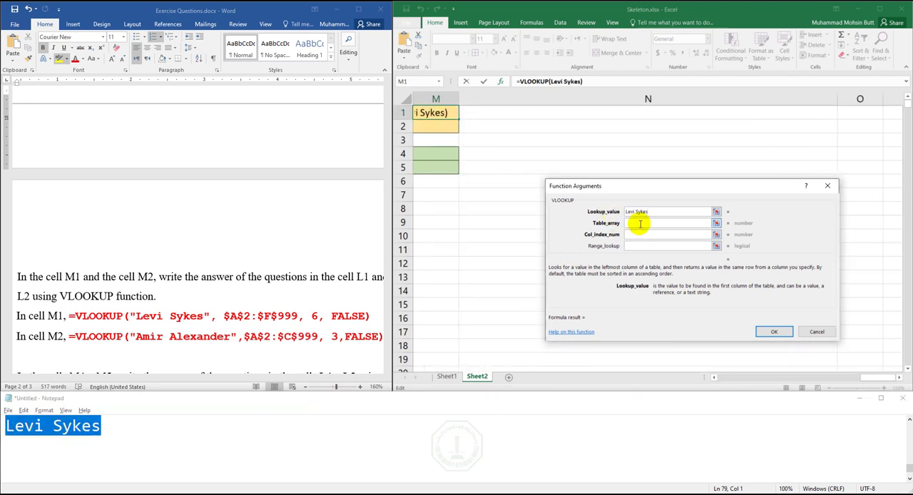
left_click(639, 223)
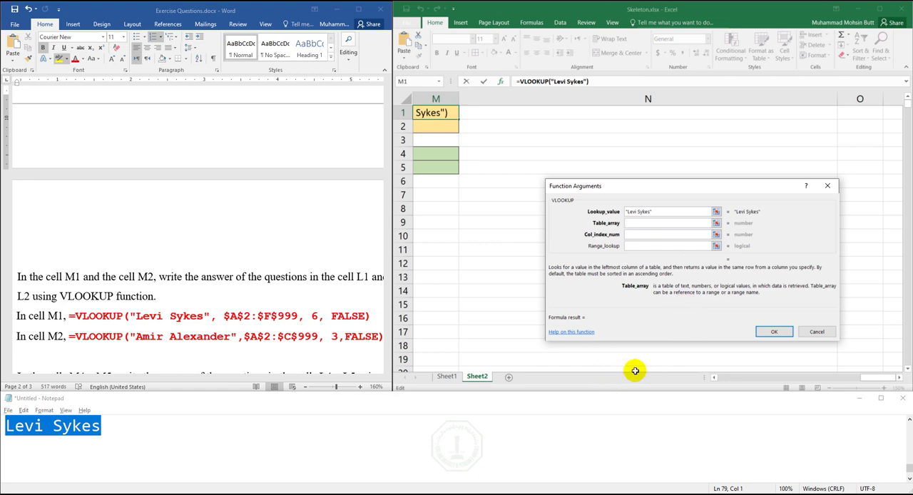
- Set VLOOKUP's table array to A2:F999, covering the customer data from the first name to the last Units Sold value
left_click(731, 378)
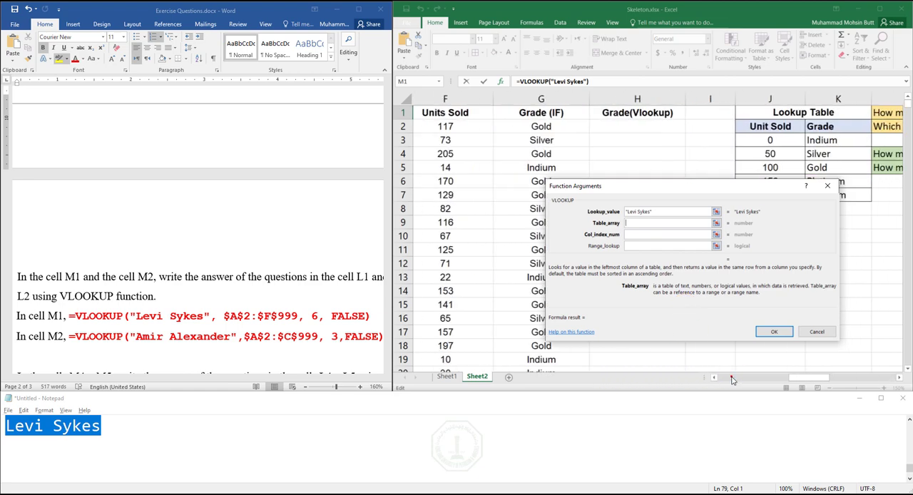
left_click_drag(731, 379, 717, 380)
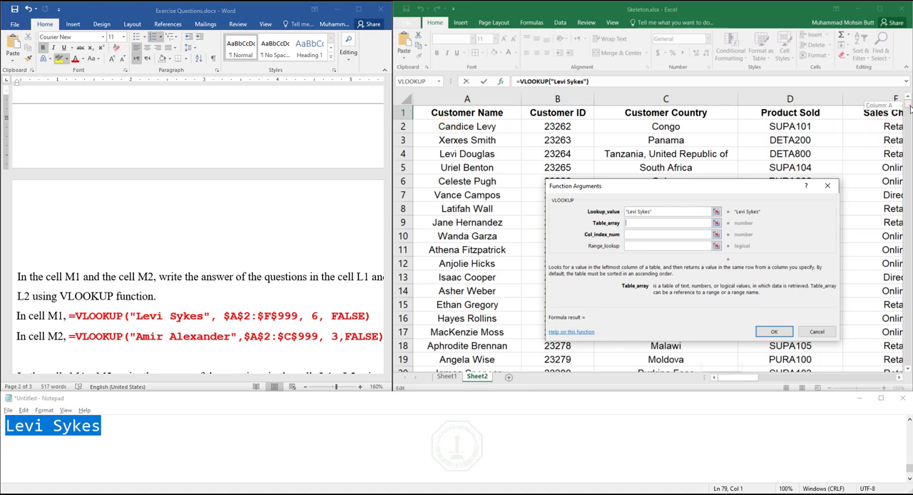
left_click_drag(908, 109, 900, 234)
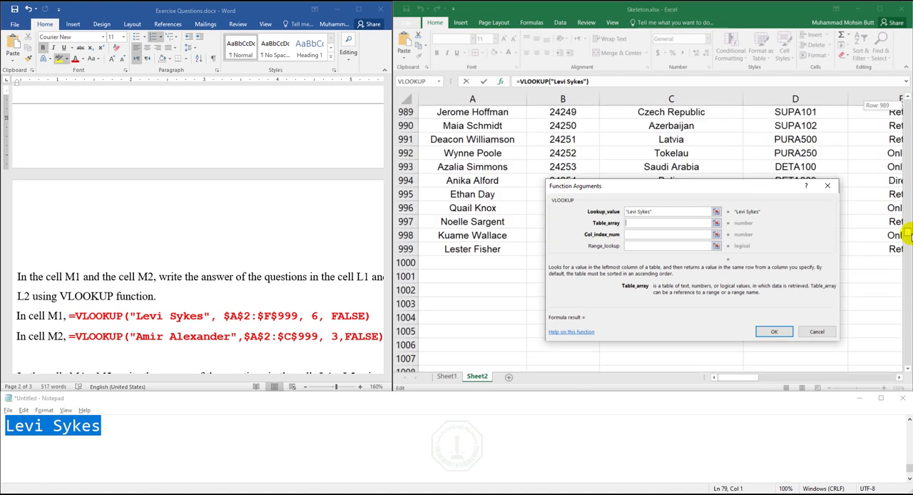
left_click(802, 368)
left_click(804, 377)
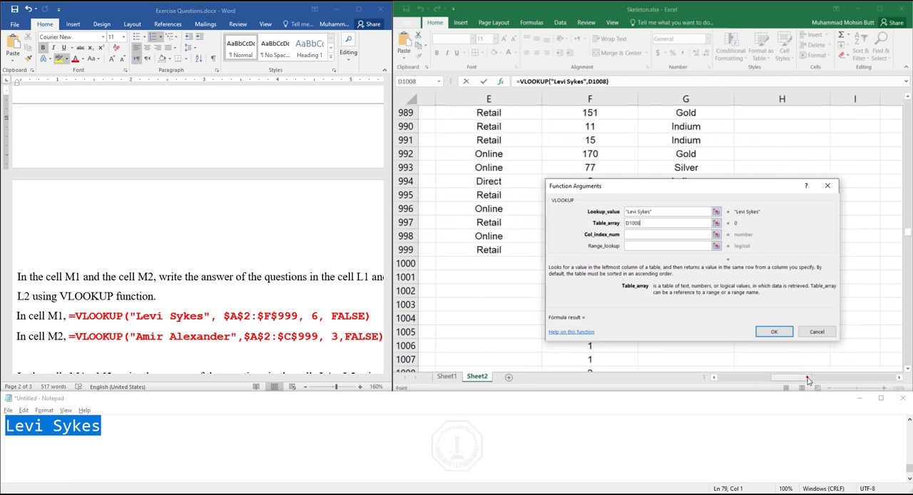
left_click_drag(638, 188, 716, 185)
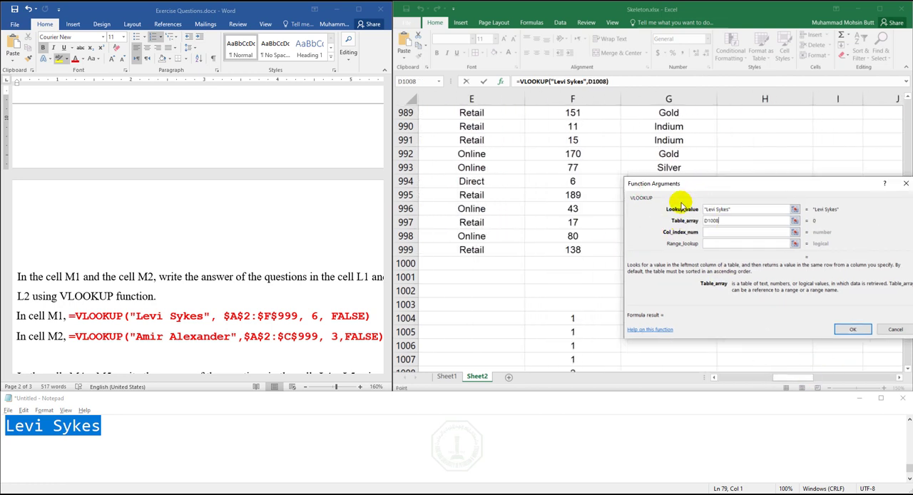
left_click(575, 250)
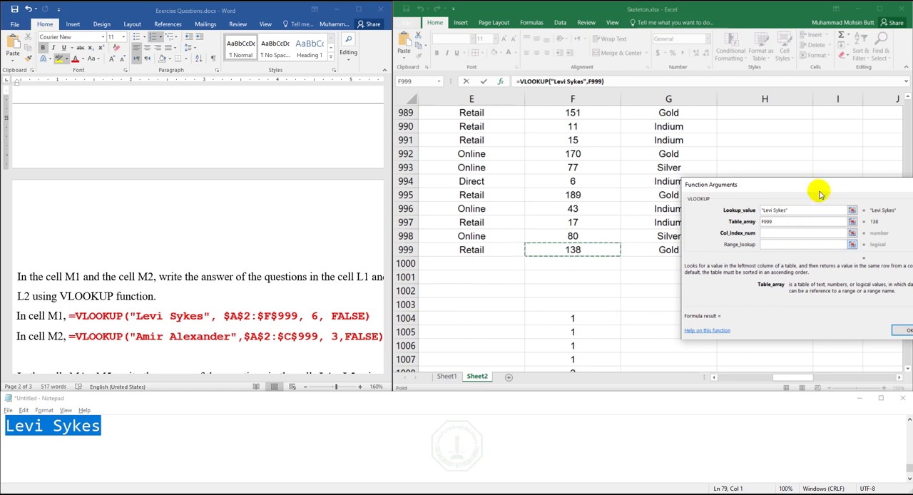
left_click_drag(817, 190, 630, 208)
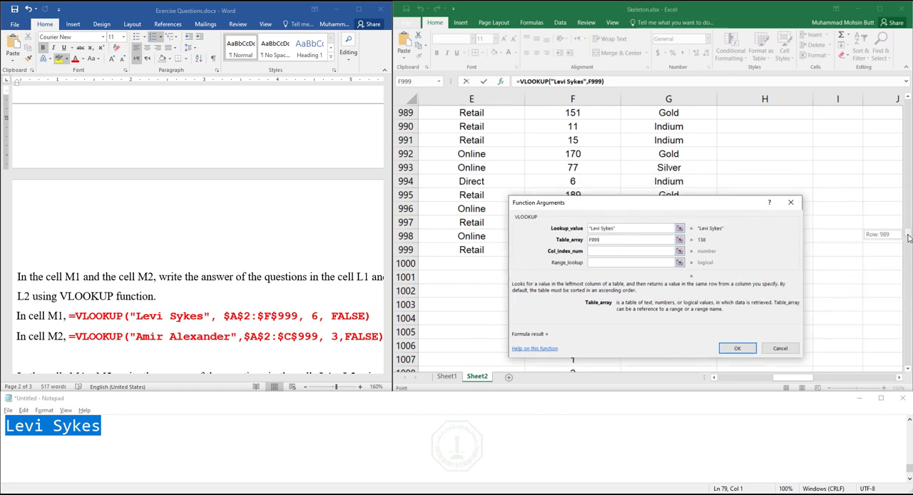
left_click_drag(907, 233, 905, 95)
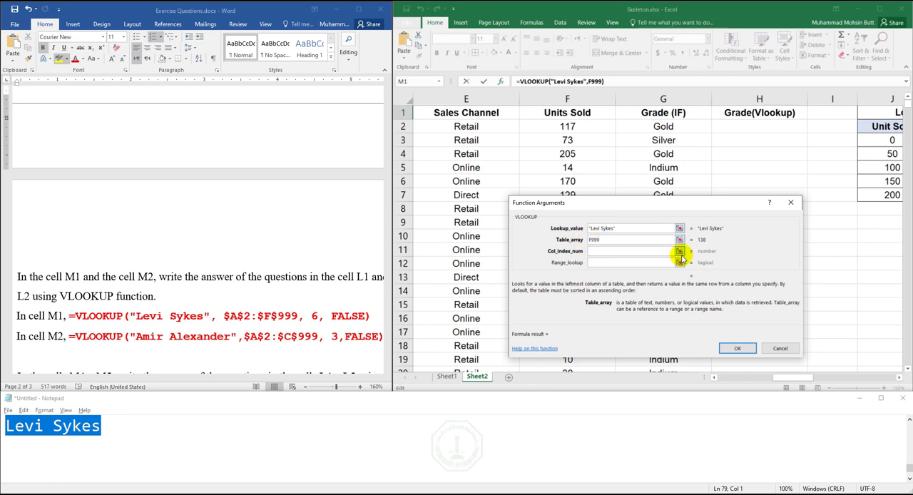
type(":")
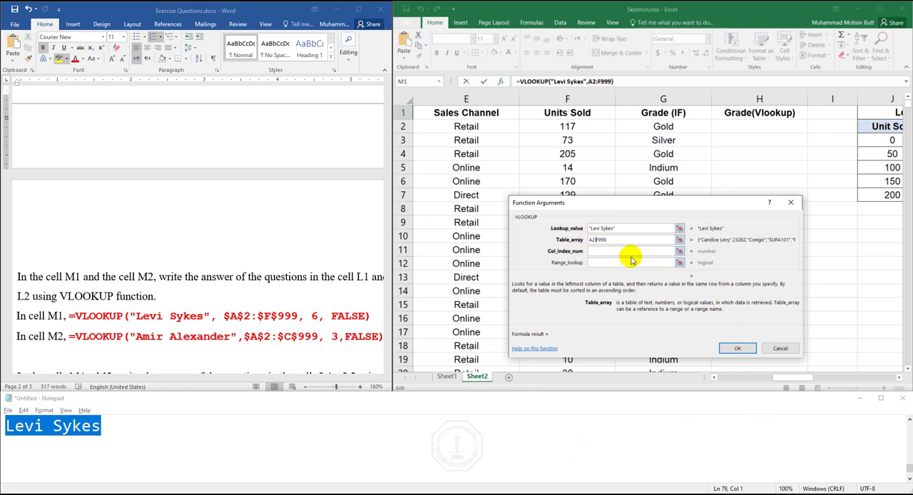
- Examine the columns from Customer Name to Units Sold that the table array covers, and review the lookup value and table array arguments
left_click(735, 377)
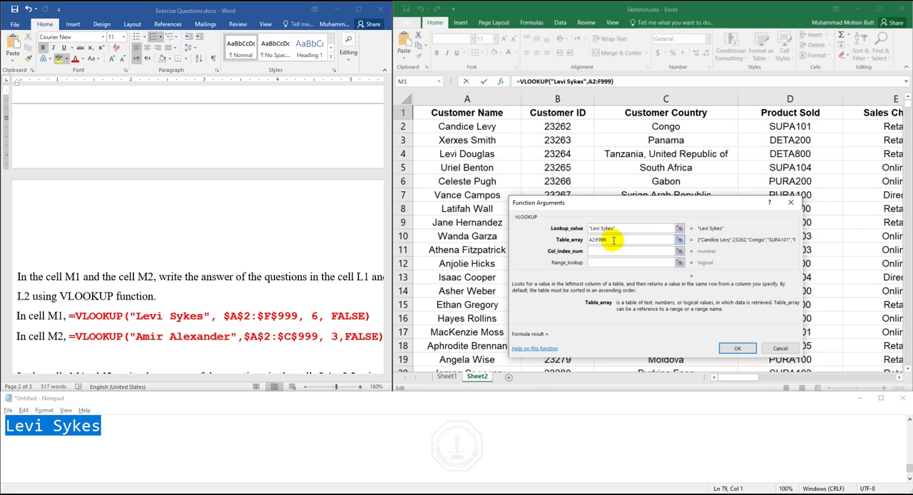
left_click(589, 240)
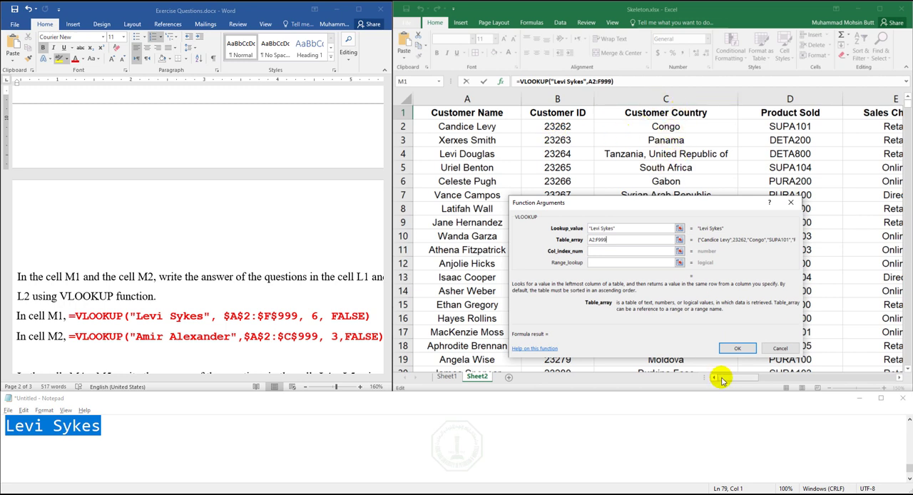
left_click_drag(734, 379, 749, 379)
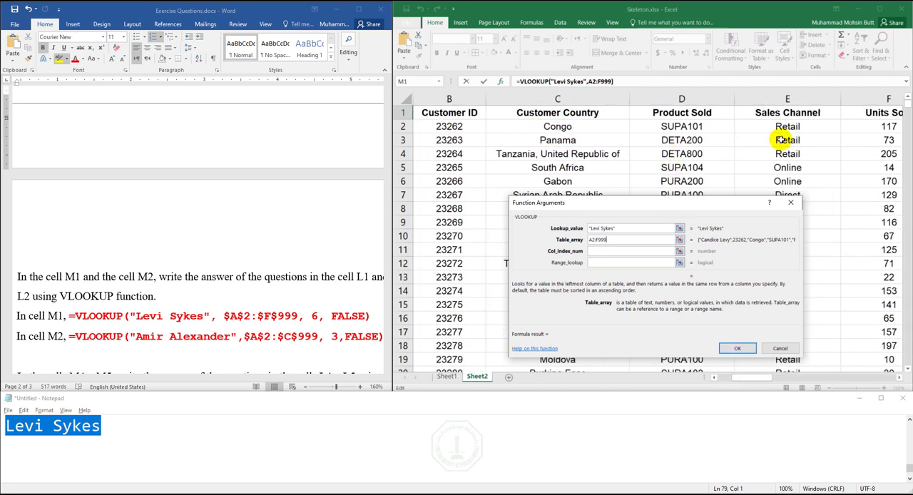
left_click(899, 379)
left_click(898, 378)
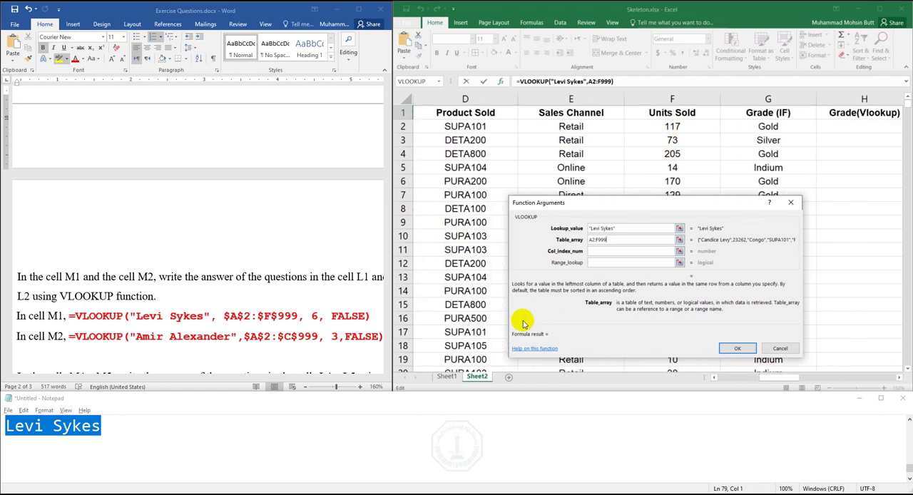
left_click(592, 251)
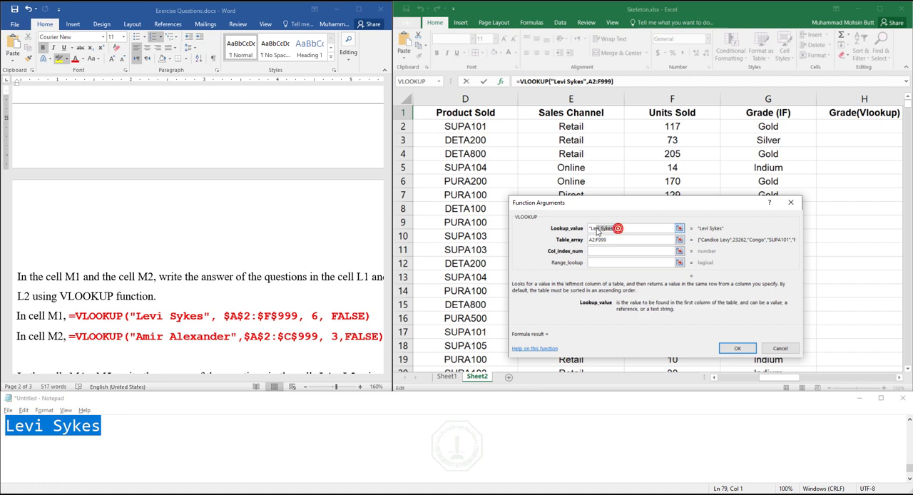
left_click(596, 241)
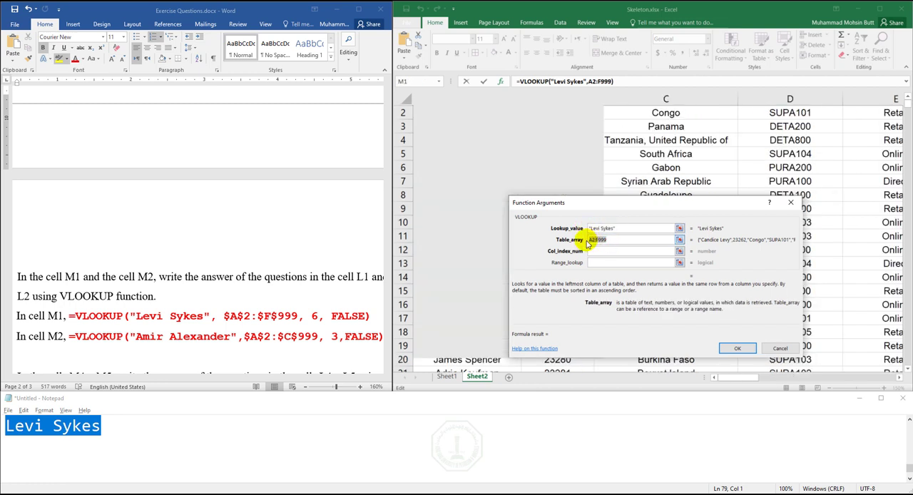
- Set VLOOKUP's column index to 6 for Units Sold and the range lookup to FALSE for an exact match
left_click(592, 251)
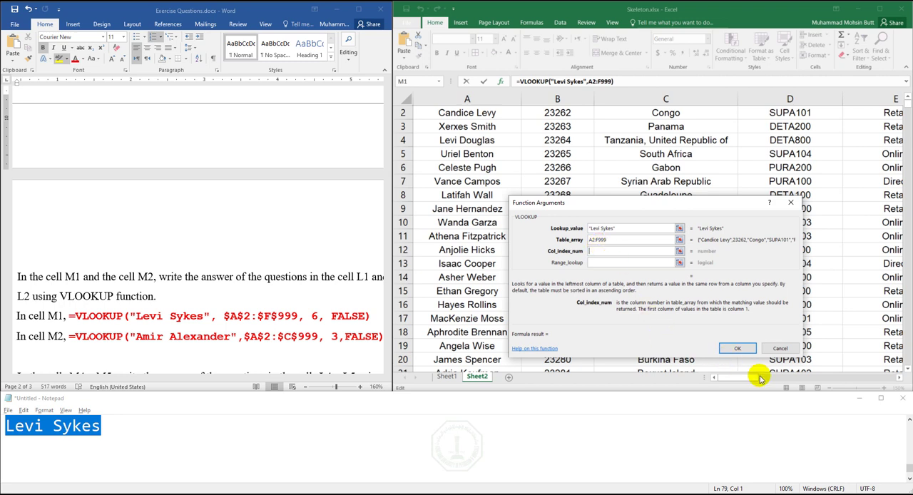
left_click_drag(760, 376, 867, 378)
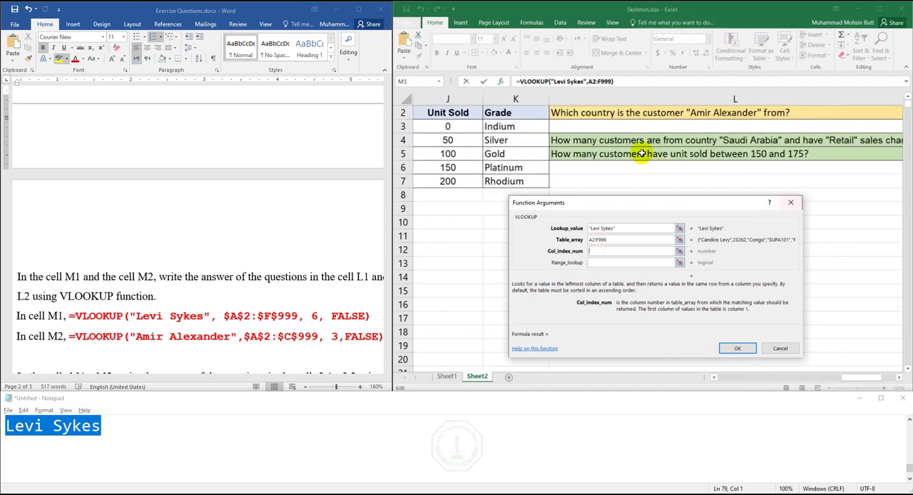
left_click(908, 98)
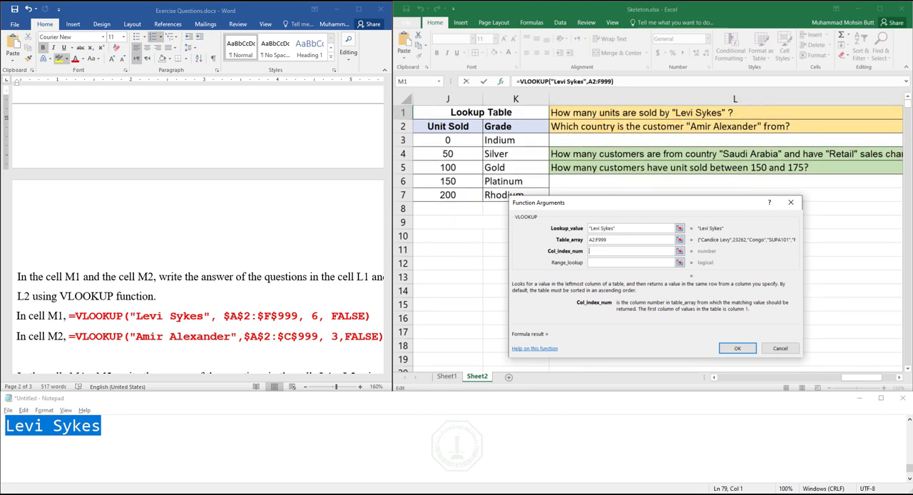
left_click(755, 380)
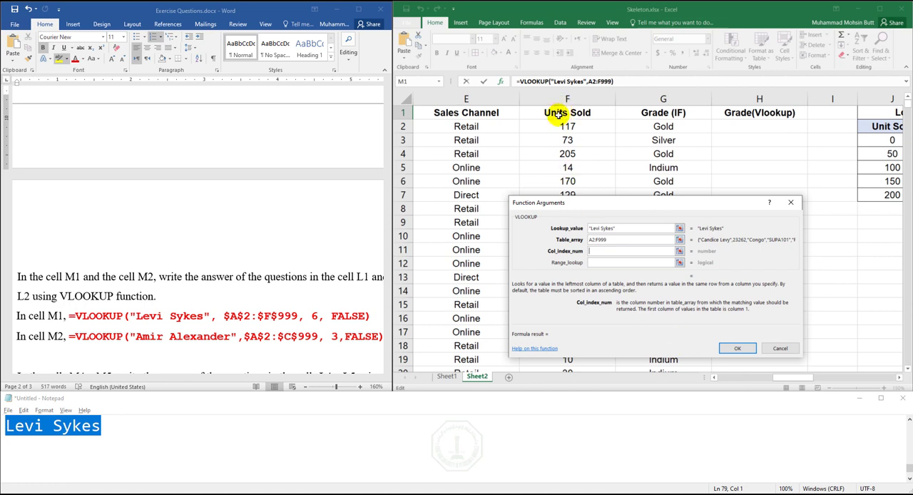
left_click(738, 379)
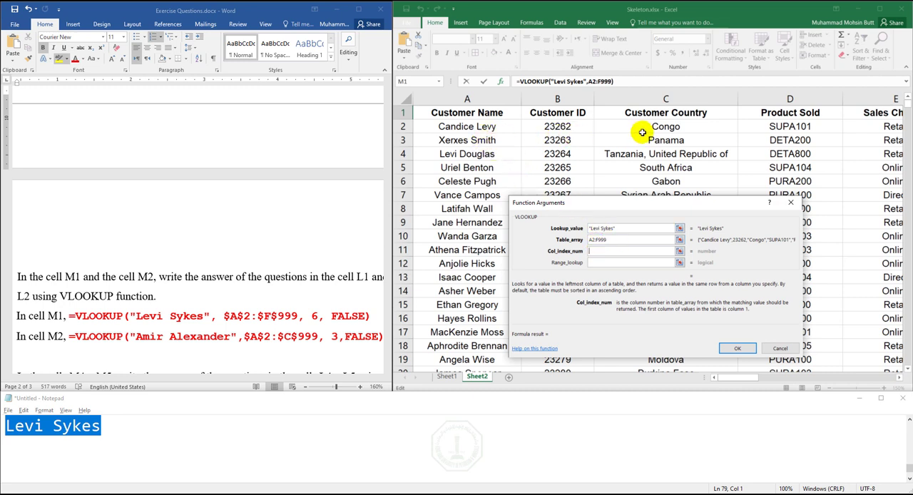
left_click(900, 378)
left_click(900, 377)
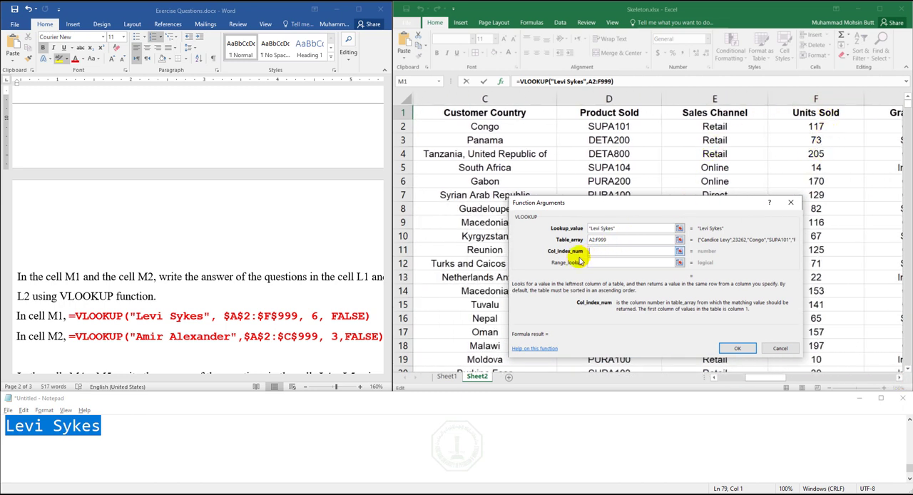
left_click(607, 263)
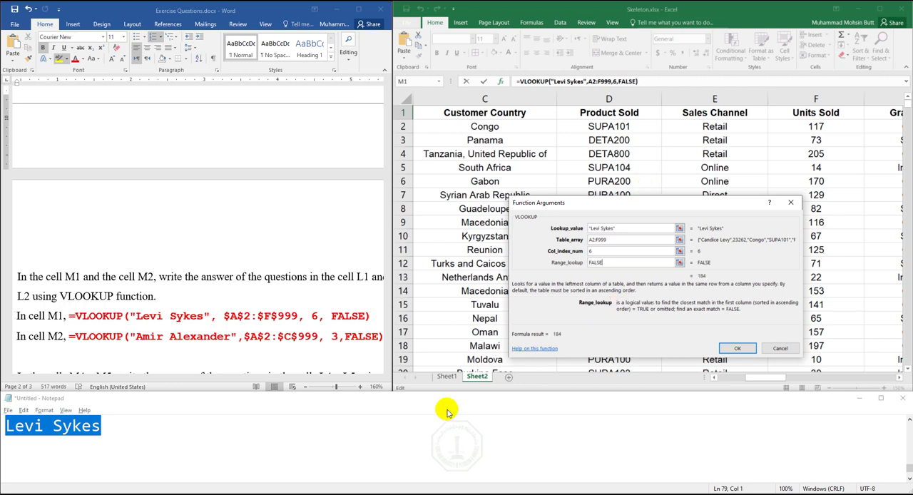
- Review the VLOOKUP notes in Notepad, from the heading through the Searching and Labelling items to the customer name
left_click(226, 412)
left_click(141, 438)
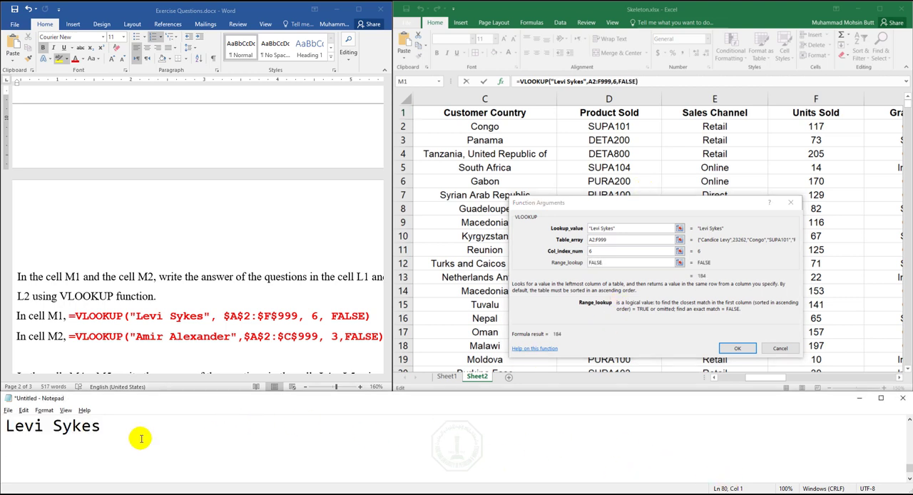
key("Up")
key("Up")
key("Up")
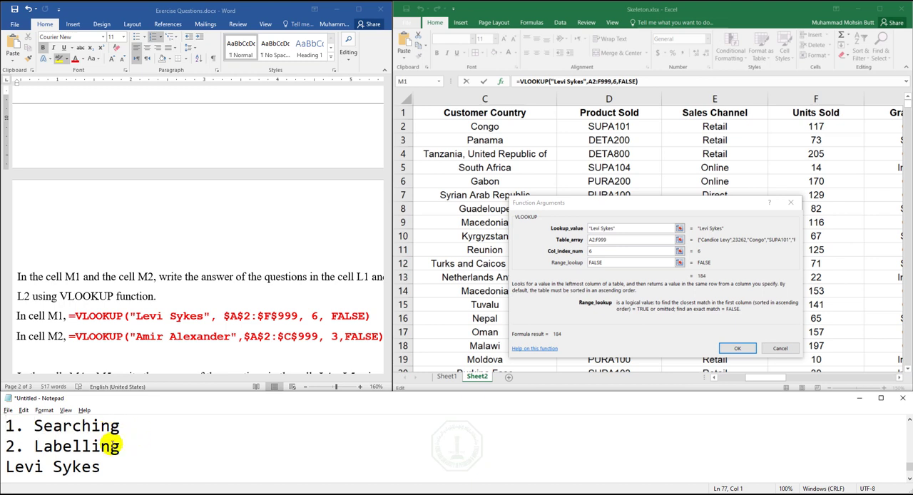
key("Up")
key("Up")
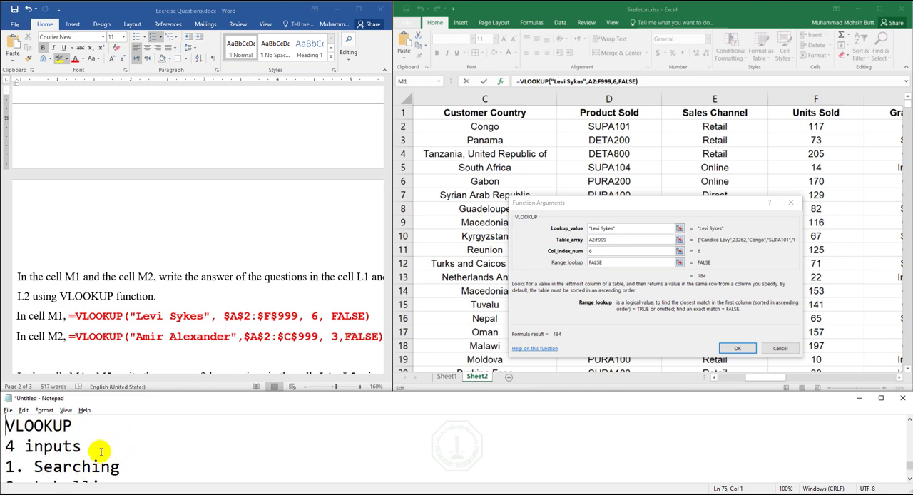
key("Down")
key("Down")
key("Down")
key("Down")
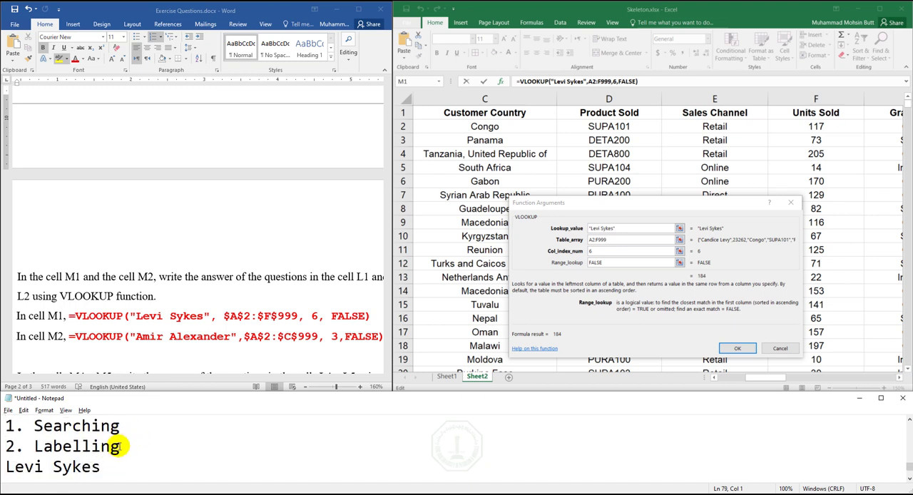
key("shift+Home")
left_click(119, 426)
- Check the four VLOOKUP arguments in Excel and enter the finished formula in M1
left_click(619, 264)
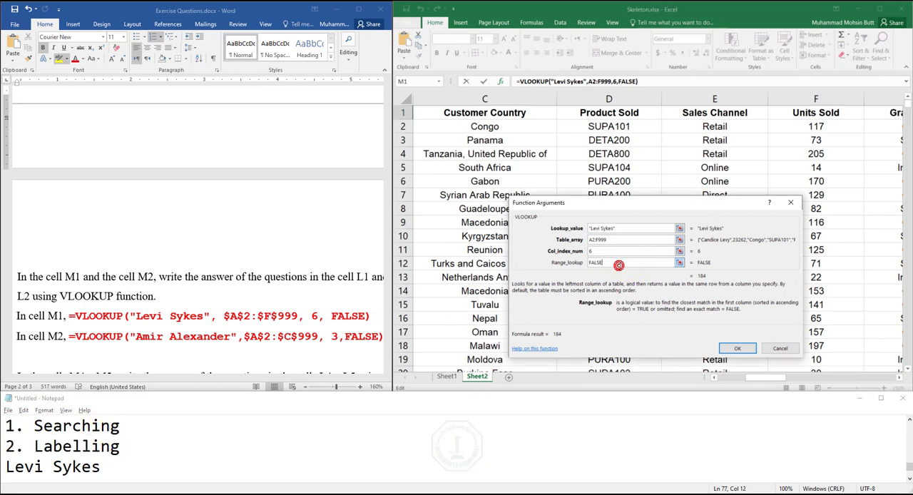
left_click(611, 229)
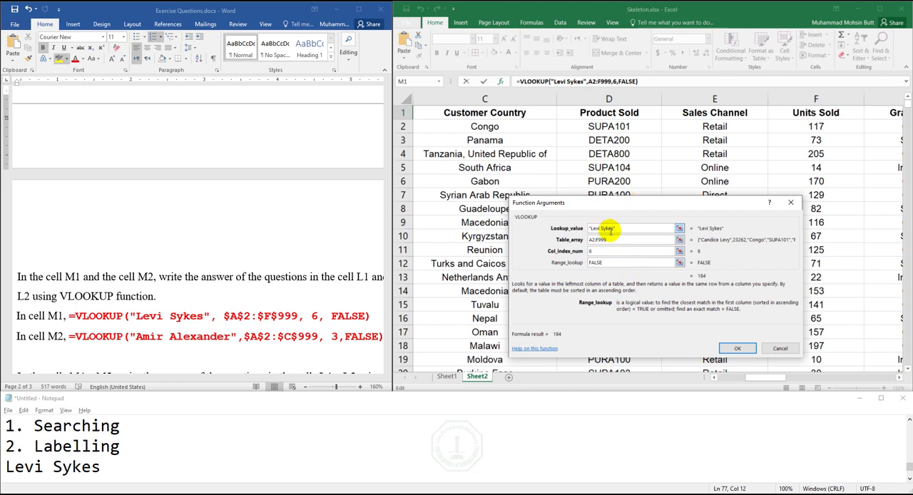
double_click(600, 240)
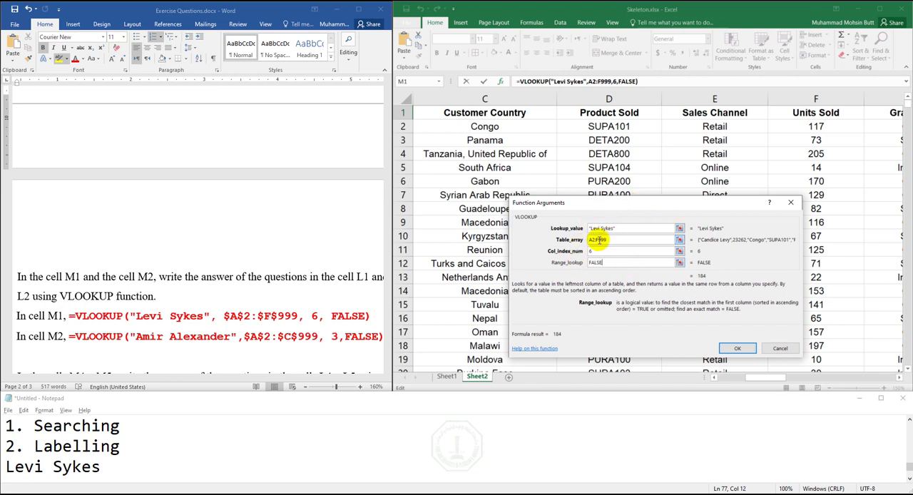
double_click(598, 251)
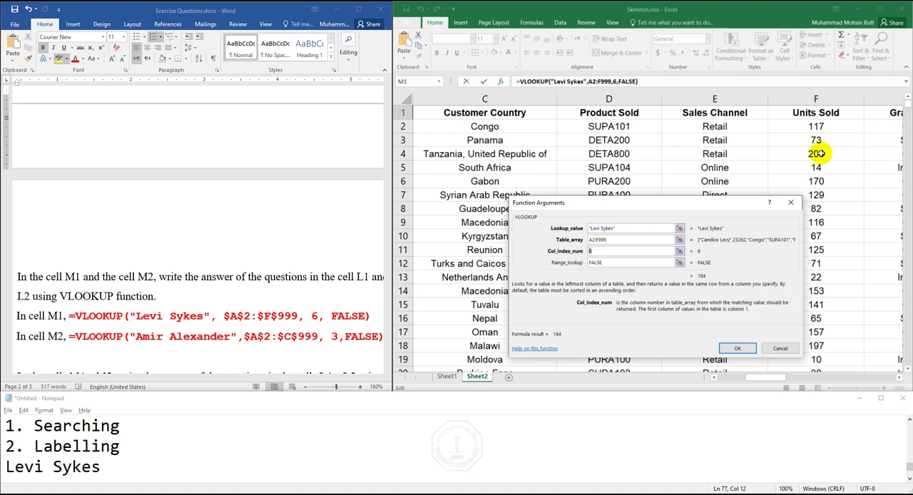
left_click(737, 349)
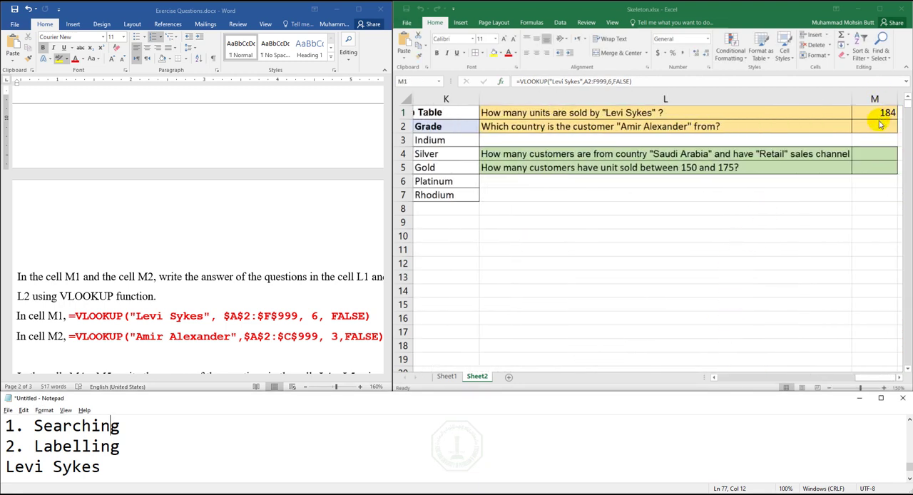
- Highlight the M2 formula of question 17 in yellow in the Word document
left_click(180, 317)
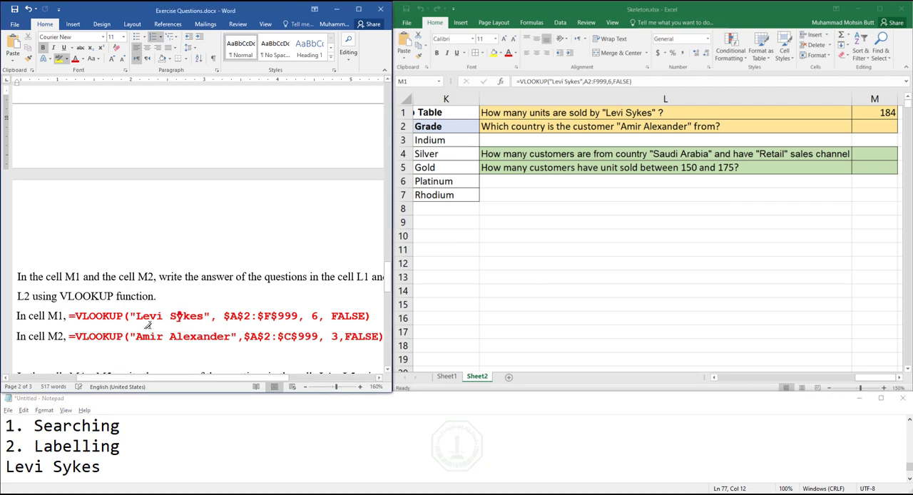
left_click_drag(69, 336, 384, 336)
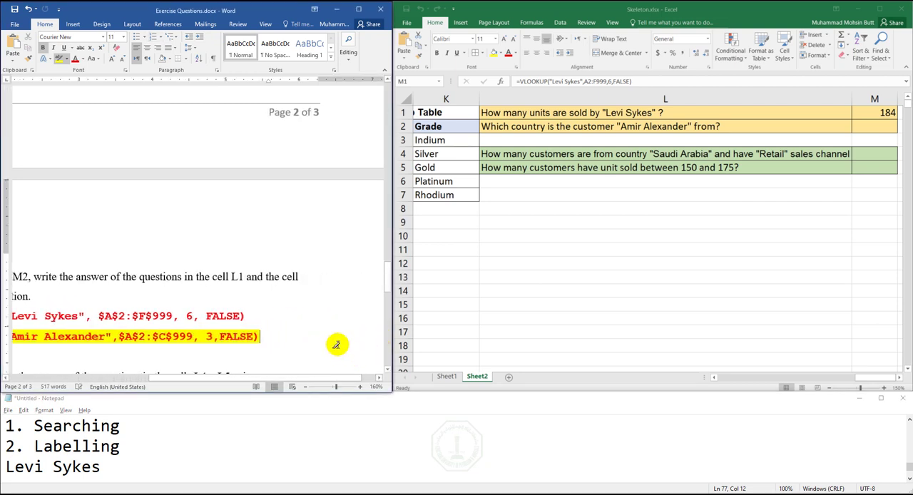
left_click(860, 125)
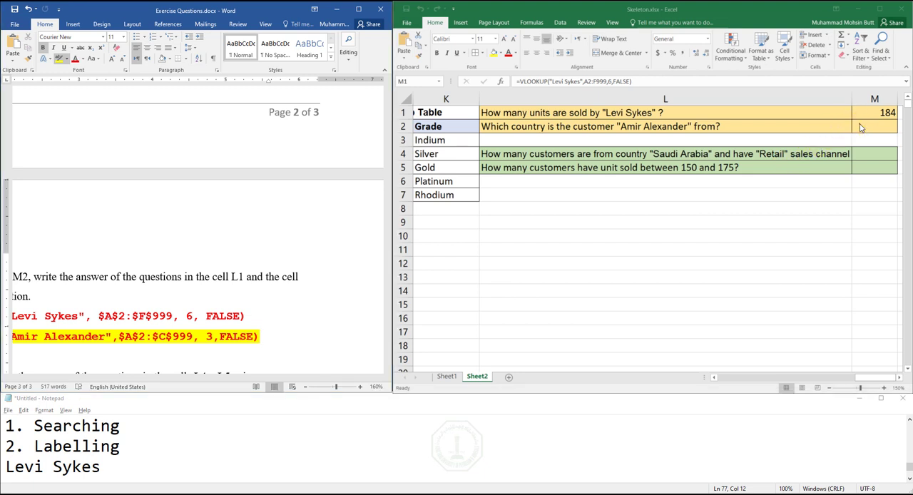
type("Levi Sykes")
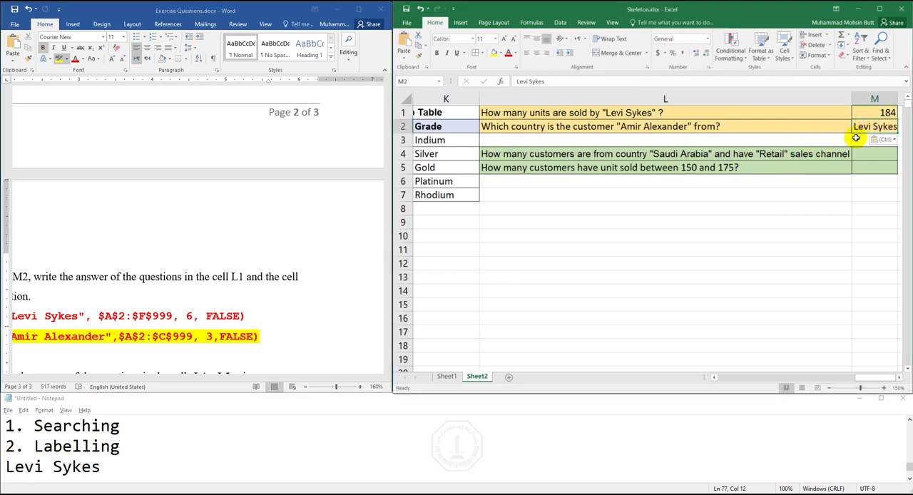
key("ctrl+z")
- Bring question 17's M2 formula in Word back into view and insert a VLOOKUP function in Excel cell M2
left_click(97, 343)
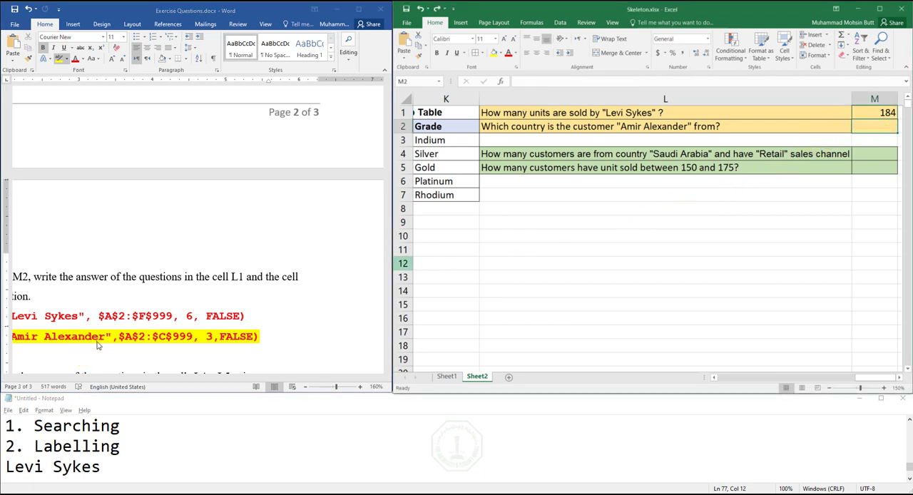
left_click_drag(208, 379, 163, 382)
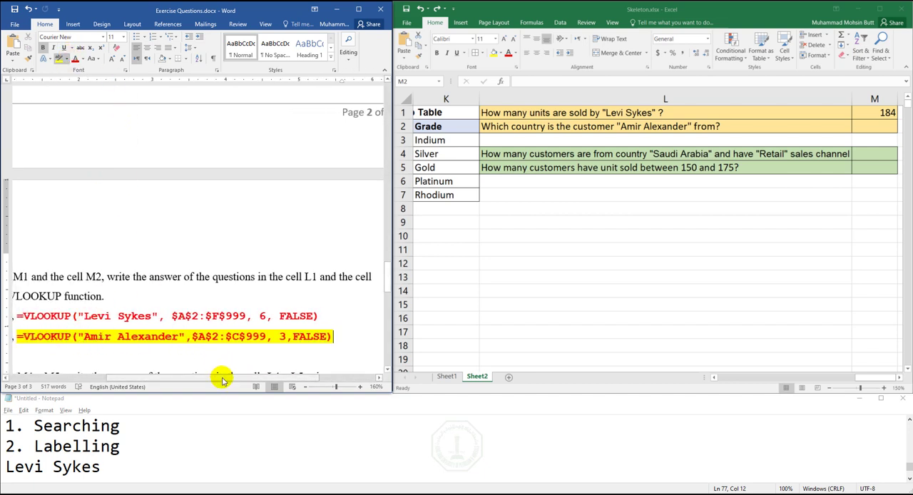
left_click_drag(220, 378, 152, 381)
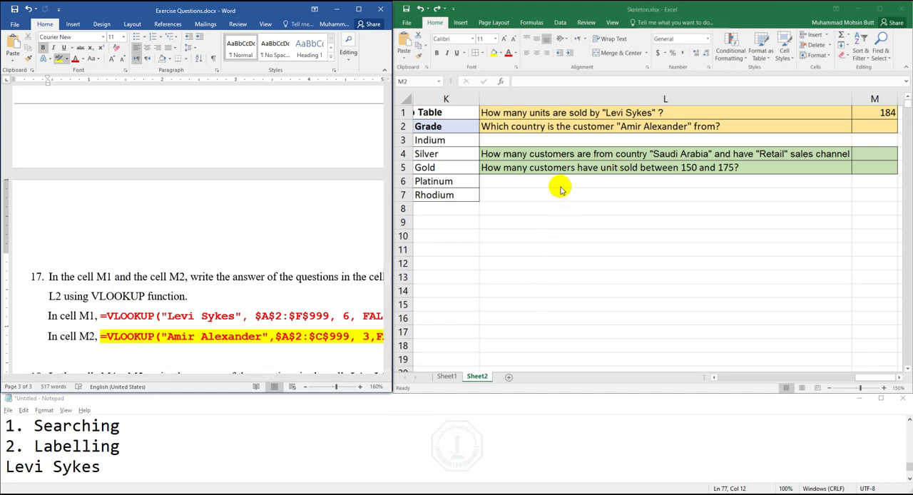
left_click(872, 126)
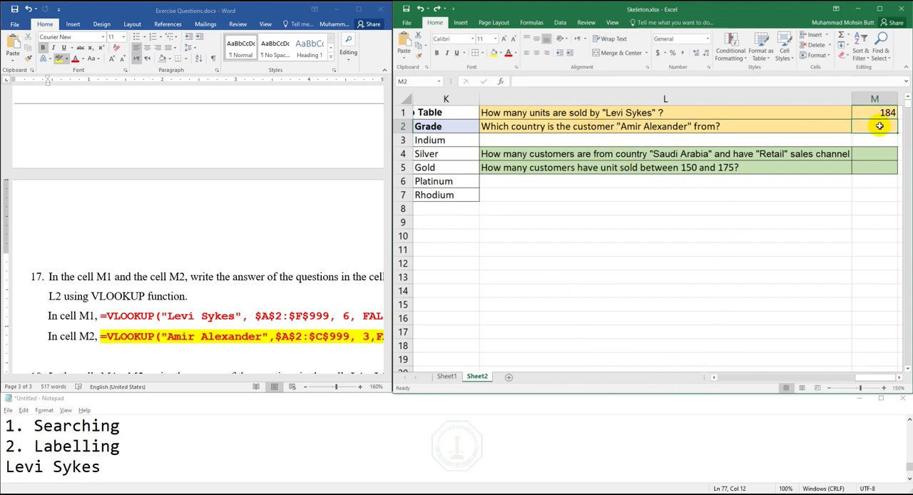
left_click(500, 83)
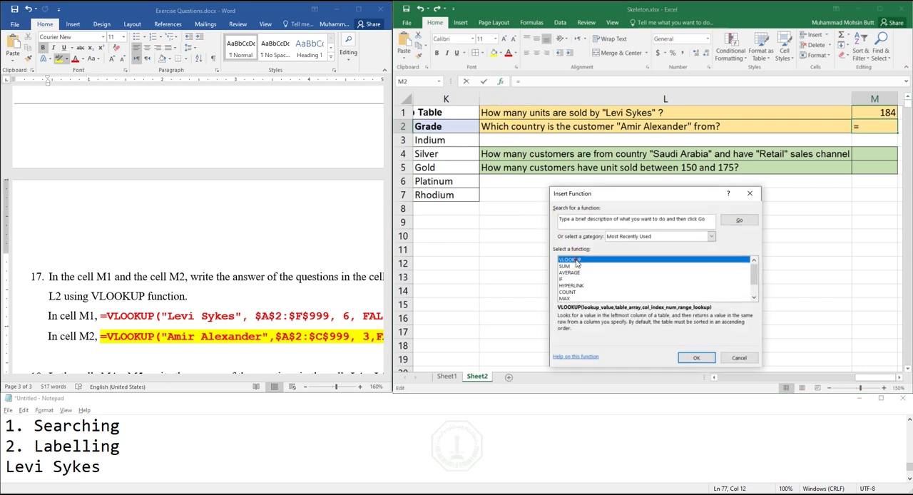
double_click(575, 257)
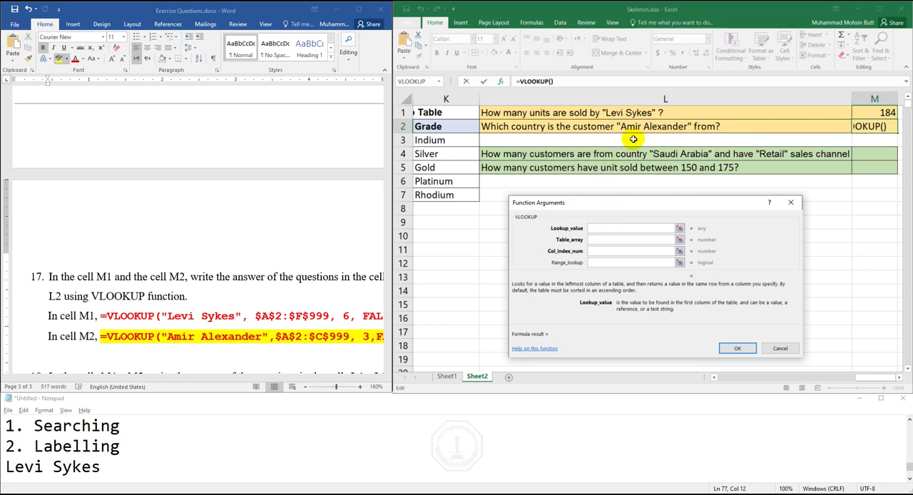
- Set the VLOOKUP lookup value to the full customer name from L2 as quoted text and the table array to A2:F999
type("Amir Alexander")
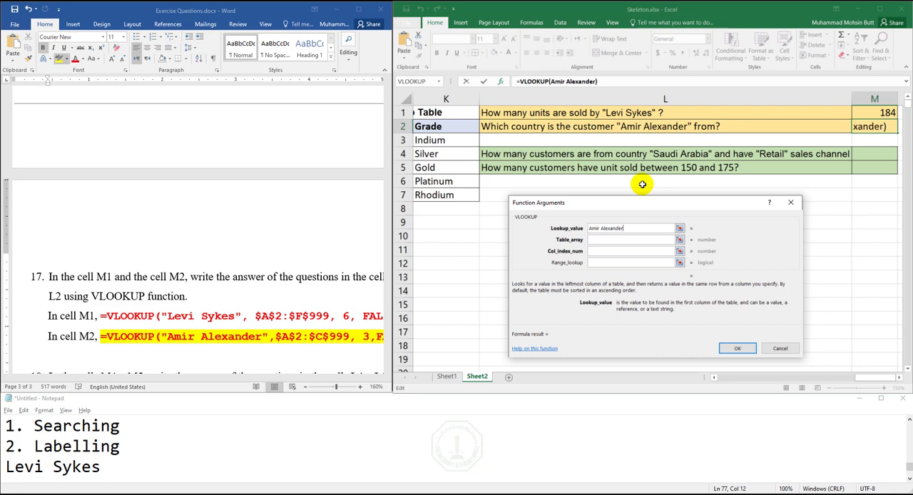
key("Tab")
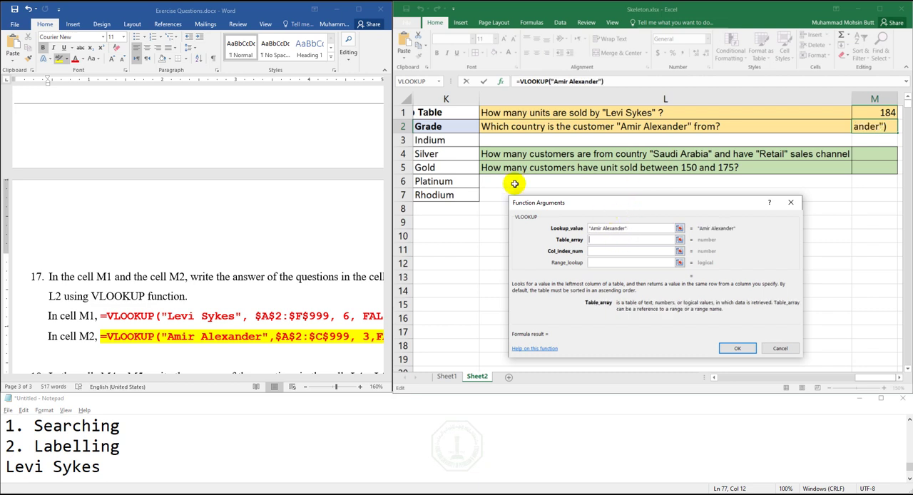
type("A")
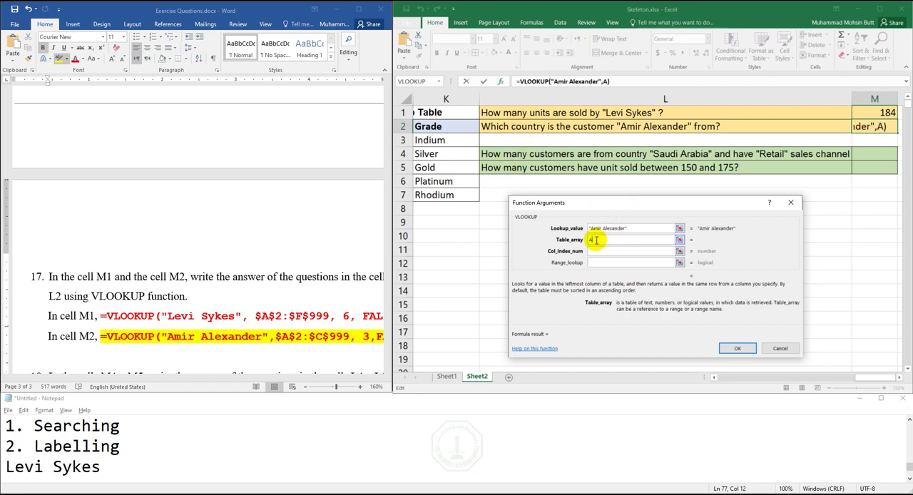
type("2:F999")
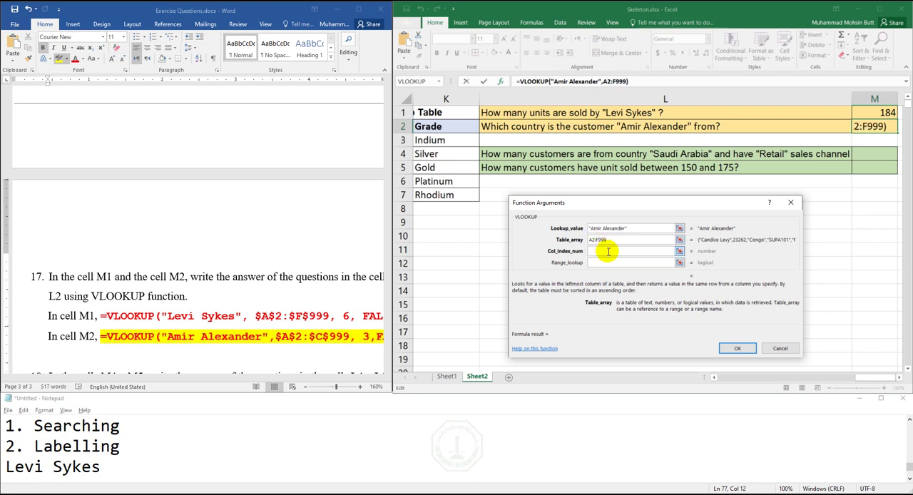
- Note the customer's full name from question L2 and the range A2:F999 on separate new lines in Notepad
left_click(207, 450)
left_click(167, 466)
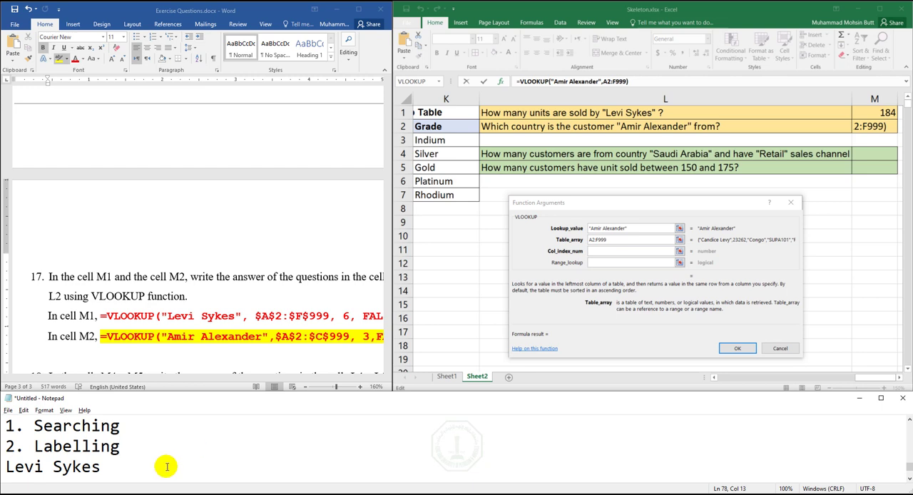
key("Return")
key("Return")
key("Return")
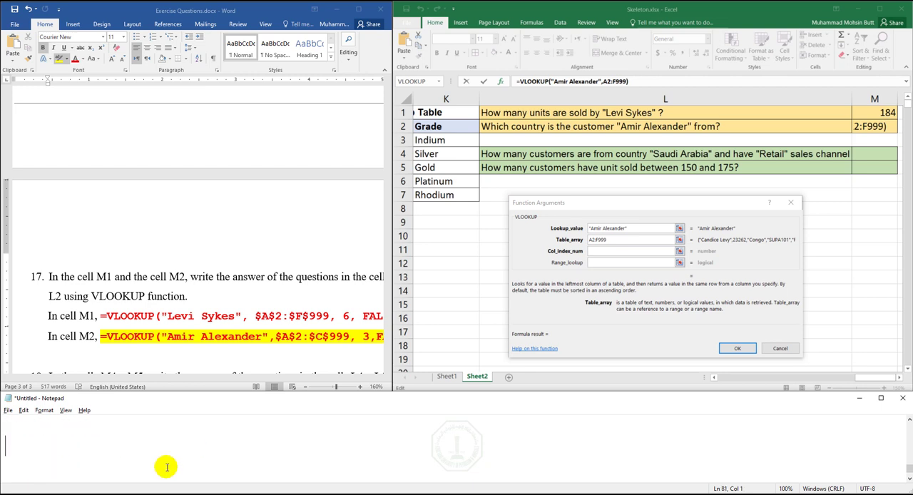
type("Amir Alexander")
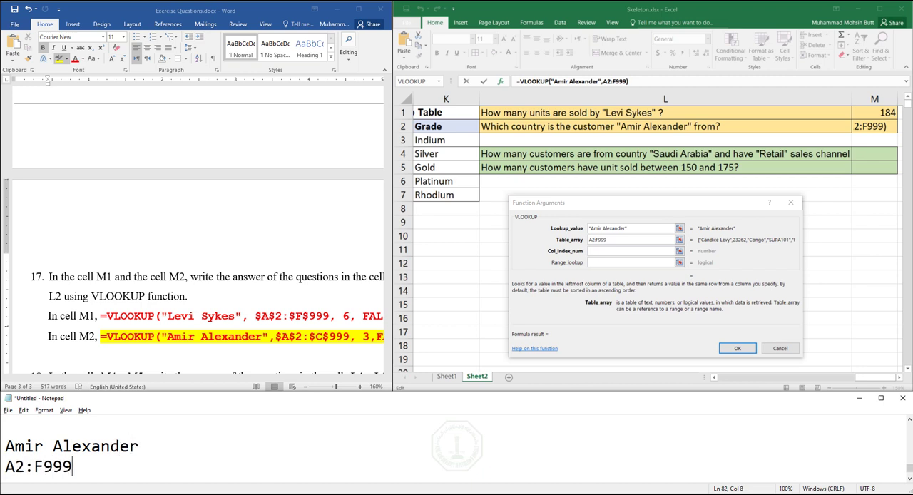
key("Return")
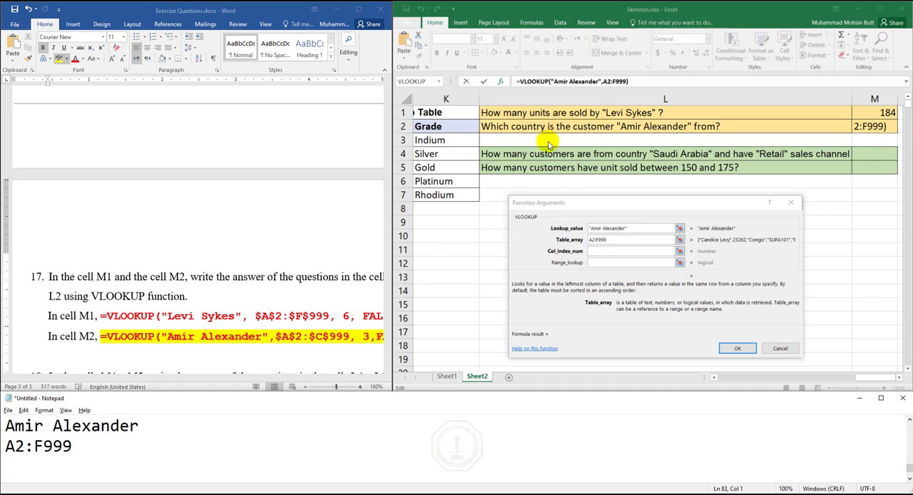
- Set the M2 VLOOKUP's column index to 3 for Customer Country and its range lookup to FALSE, and enter the formula
left_click(726, 378)
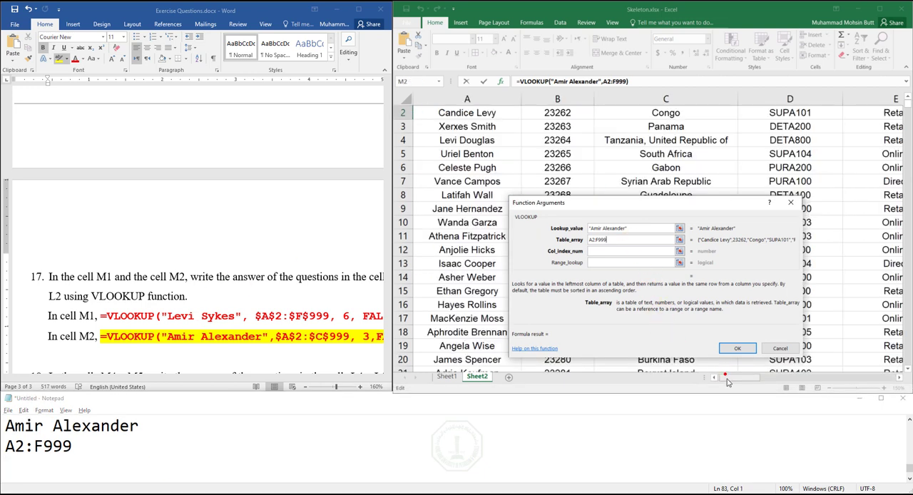
left_click(908, 98)
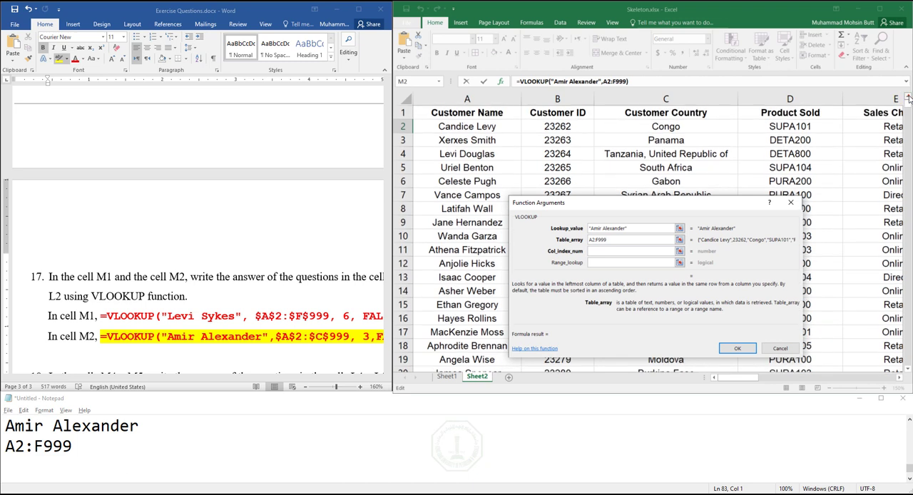
left_click(595, 248)
type("3")
left_click(601, 261)
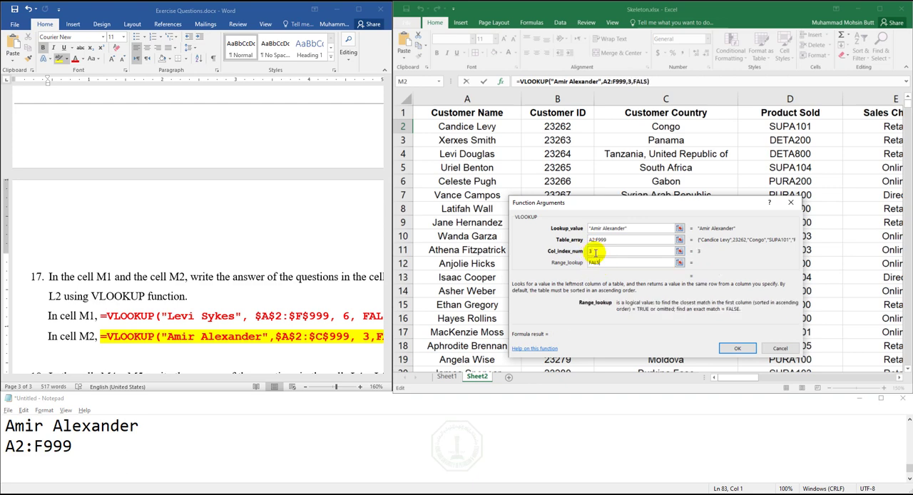
key("Return")
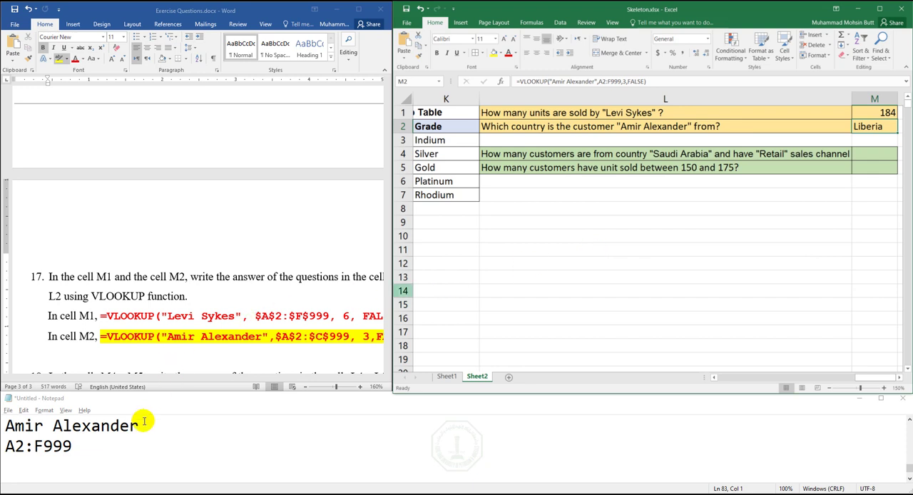
- Add the M2 lookup's column index 3 and FALSE on separate lines below A2:F999 in Notepad
left_click(83, 455)
type("3")
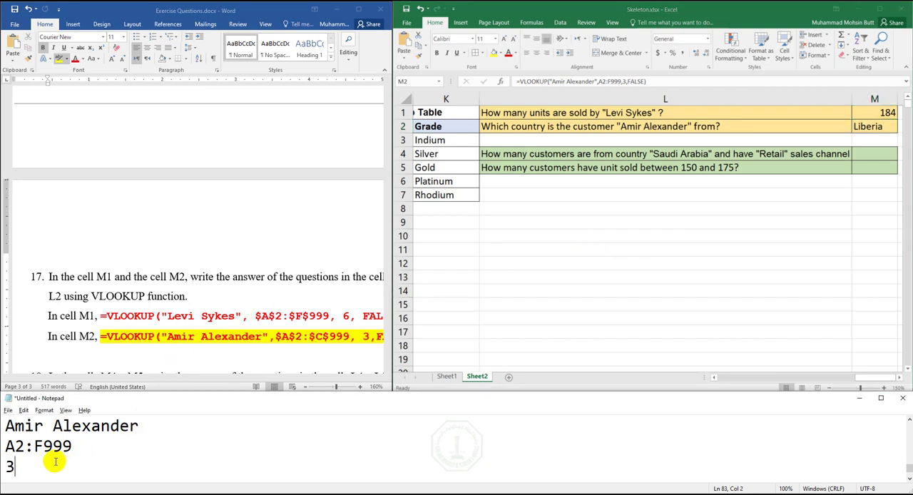
key("Return")
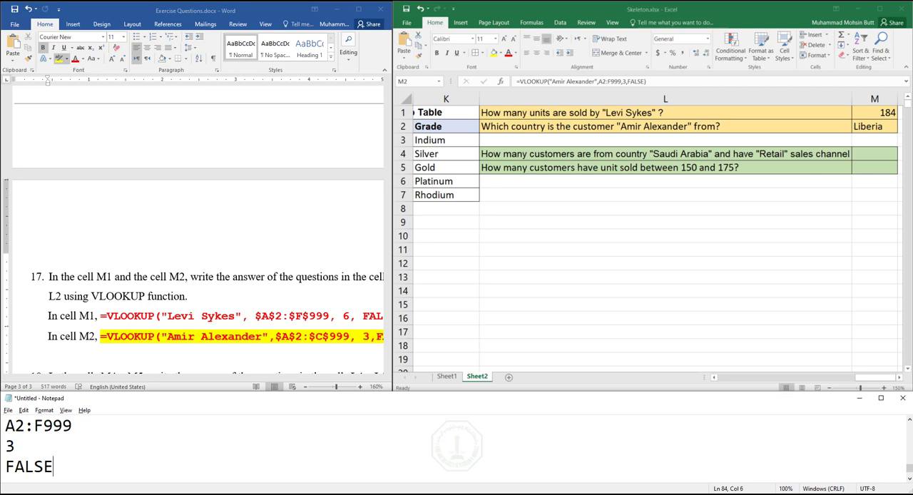
- Review the Notepad notes, from the M2 lookup's arguments back to the Searching and Labelling entries of VLOOKUP
key("Up")
key("Up")
key("Up")
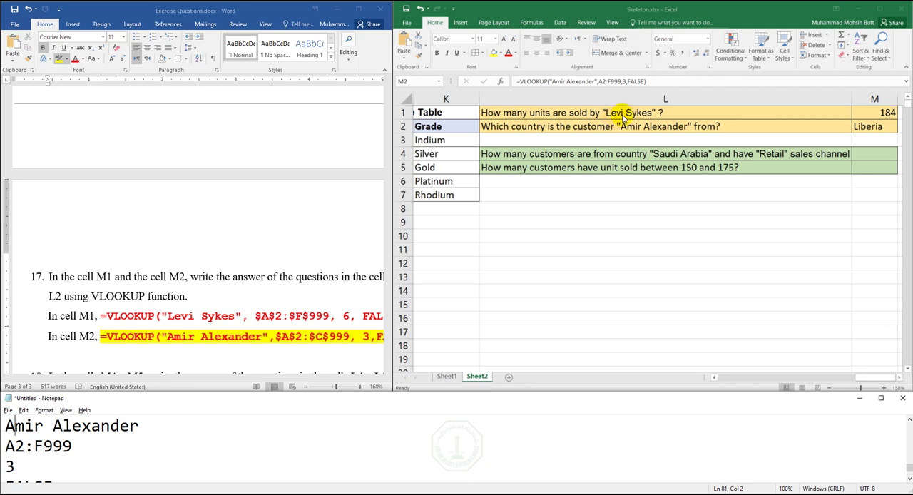
left_click_drag(44, 427, 129, 426)
left_click(50, 427)
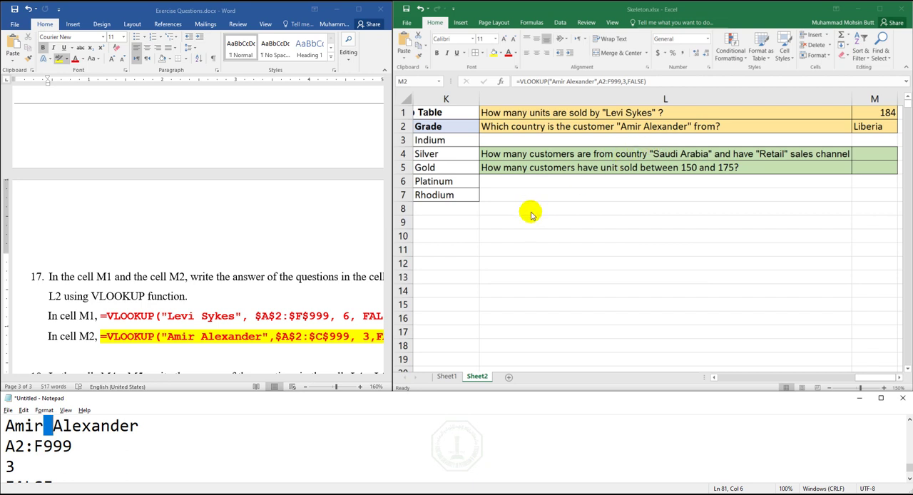
left_click(123, 438)
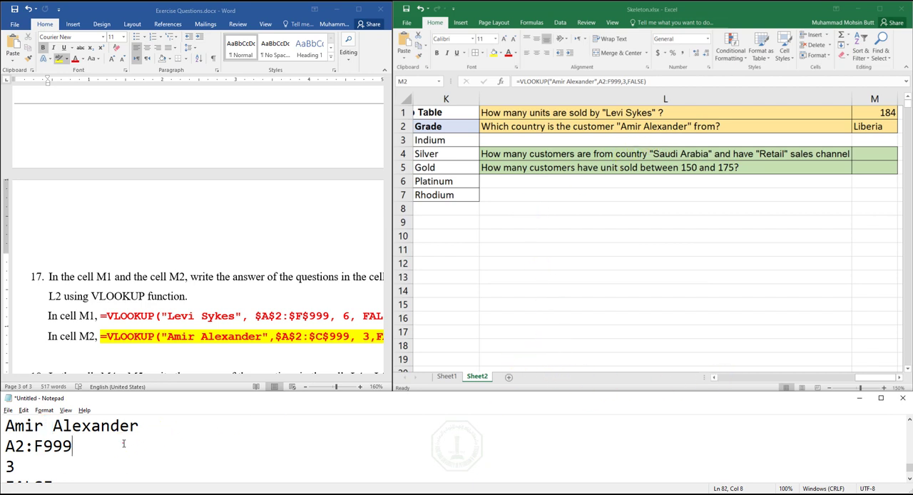
key("Up")
key("Up")
key("Up")
key("Up")
key("Up")
key("Up")
key("Up")
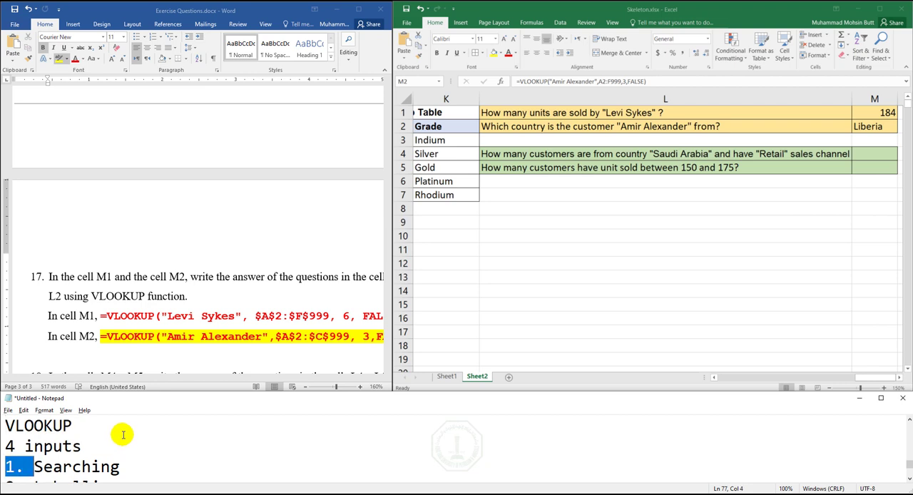
key("shift+Right")
key("shift+Right")
key("shift+Right")
key("shift+Right")
key("shift+Right")
key("shift+Right")
key("shift+Right")
key("shift+Right")
key("shift+Right")
key("Down")
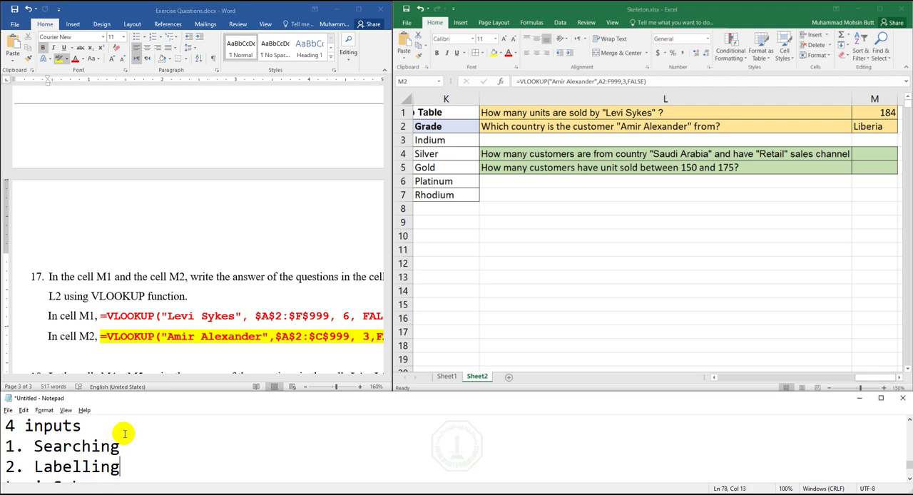
left_click_drag(121, 466, 5, 467)
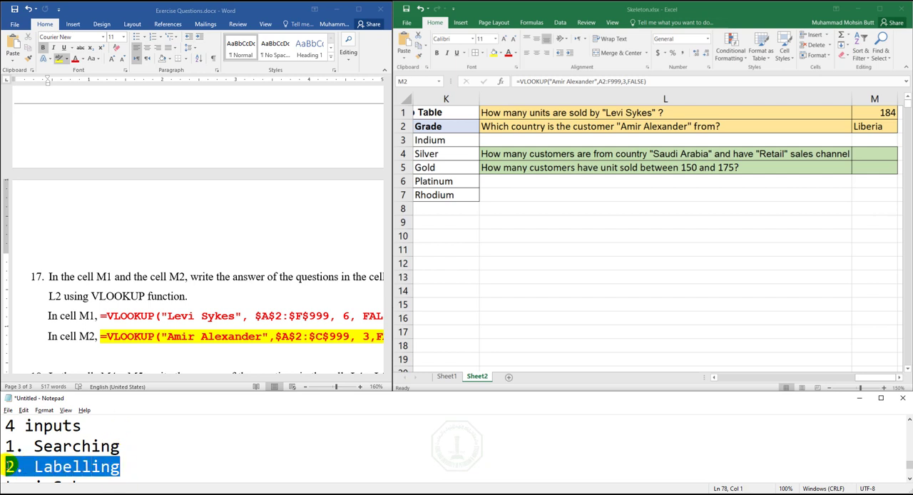
- Compare the Grade (IF) column with question 15 in Word and run the highlighter over its Gold, Silver and Indium ratings
left_click(867, 376)
left_click(809, 377)
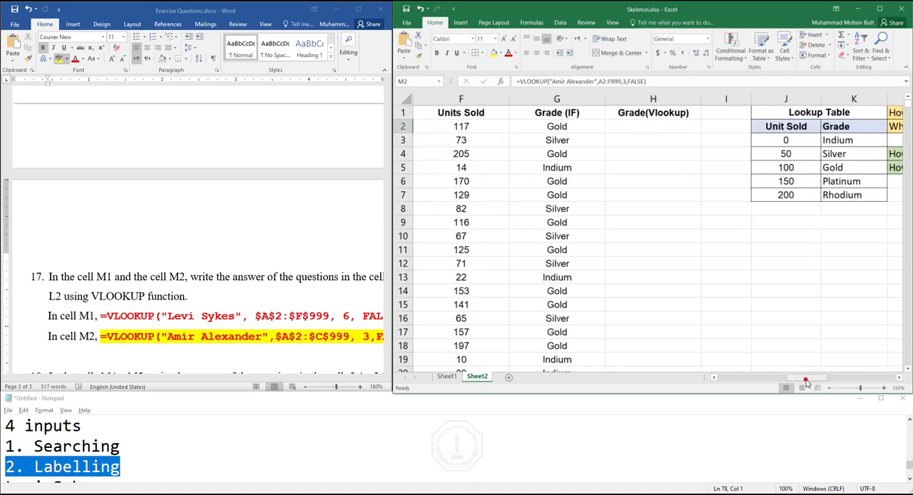
left_click_drag(557, 126, 556, 209)
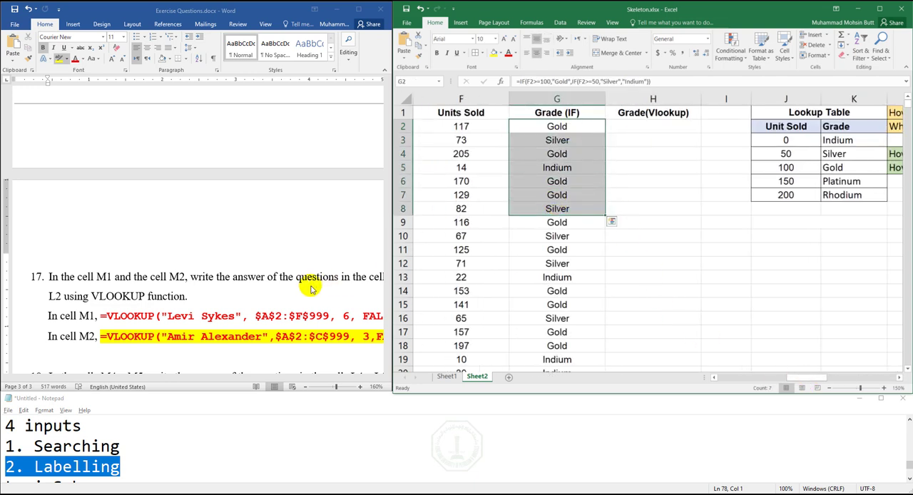
left_click(311, 286)
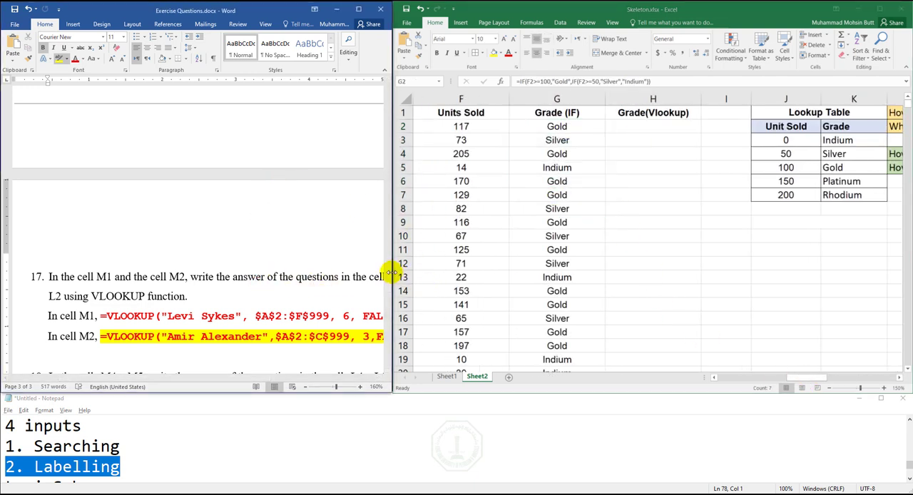
left_click_drag(389, 275, 386, 240)
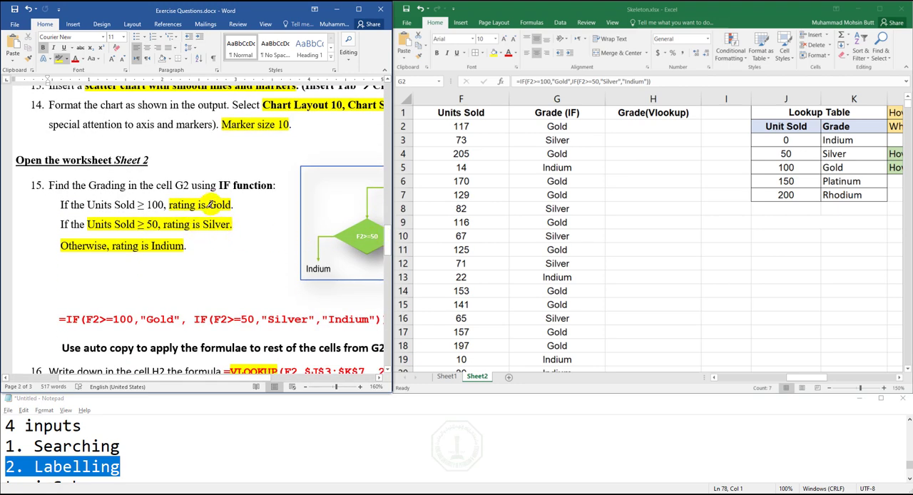
mouse_move(217, 205)
left_mouse_down()
mouse_move(234, 207)
mouse_move(230, 226)
left_mouse_up()
left_click_drag(151, 246, 186, 246)
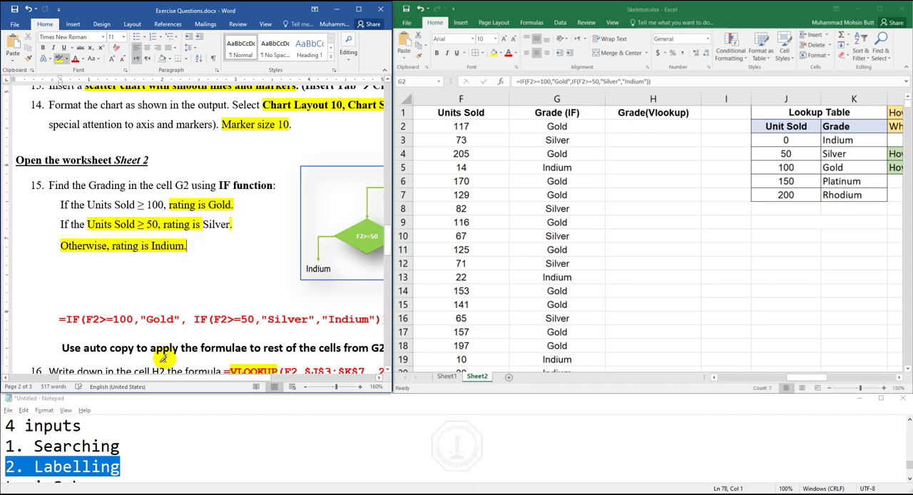
- Examine the Lookup Table's Unit Sold thresholds and matching grades against the empty Grade(Vlookup) column
left_click(842, 140)
left_click_drag(842, 139, 839, 197)
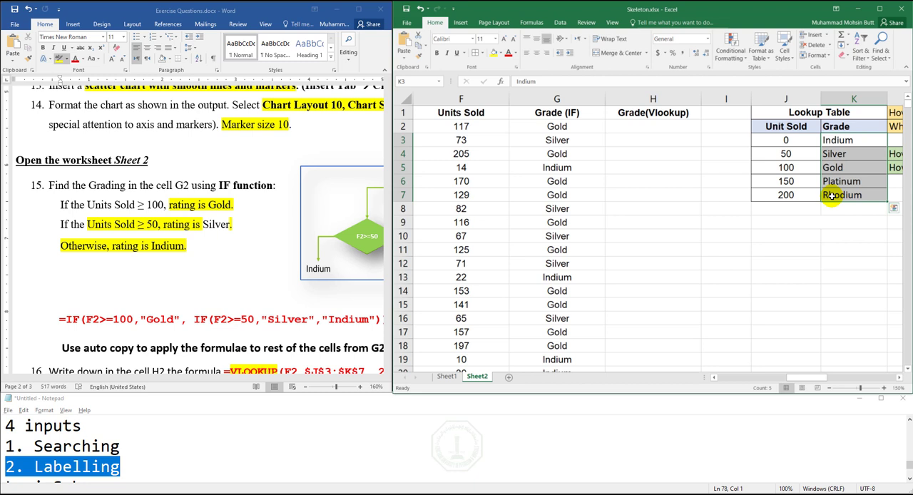
left_click(100, 467)
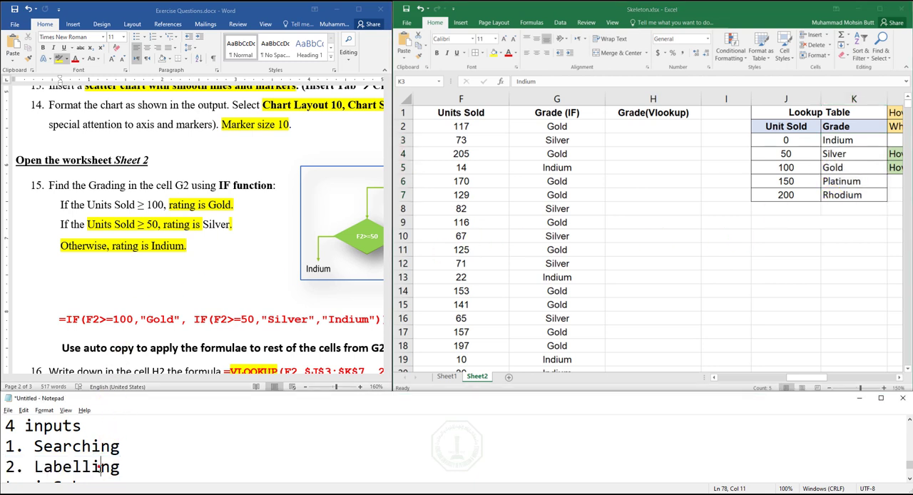
left_click(646, 122)
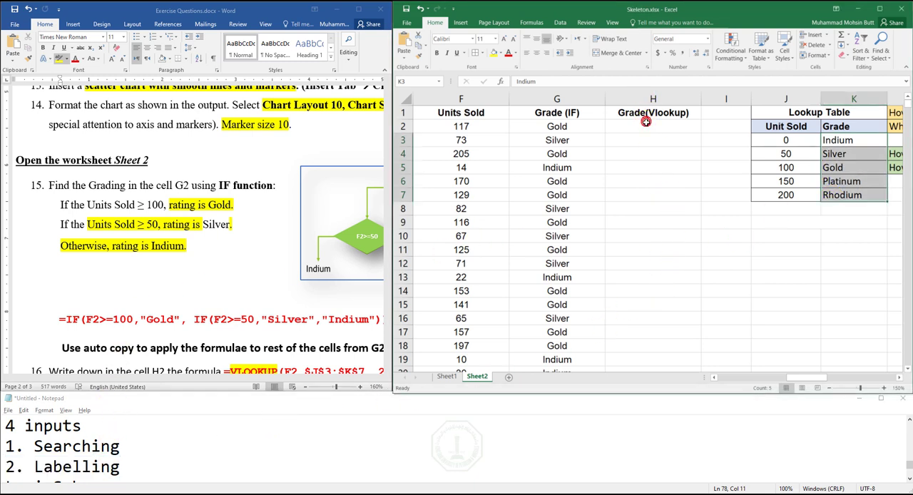
left_click(645, 121)
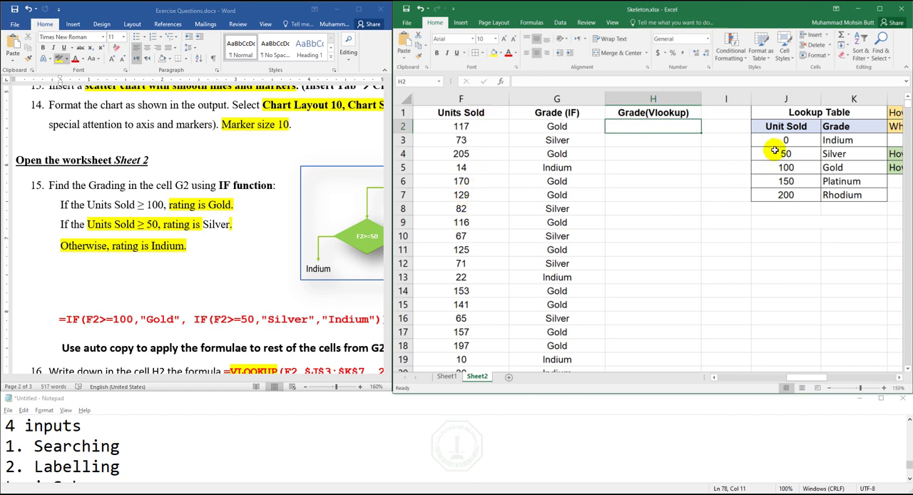
left_click_drag(789, 114, 853, 195)
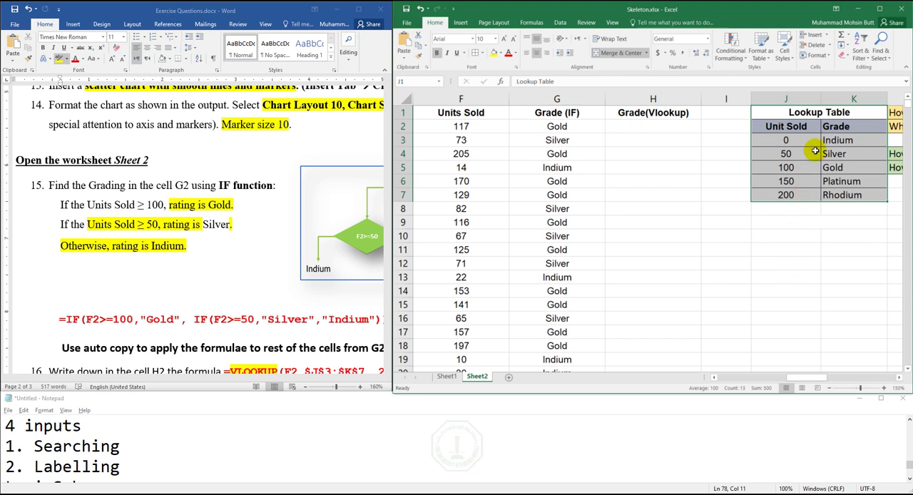
left_click_drag(798, 138, 790, 194)
left_click_drag(849, 140, 848, 194)
left_click(793, 141)
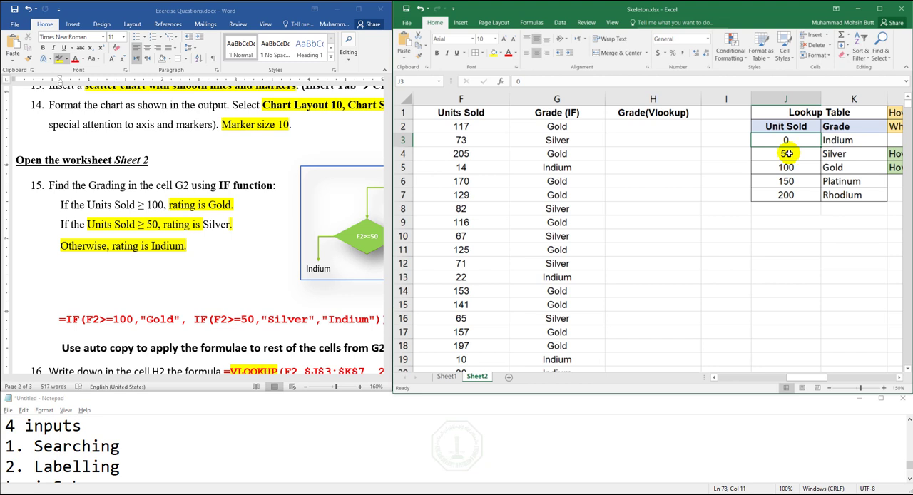
left_click(831, 171)
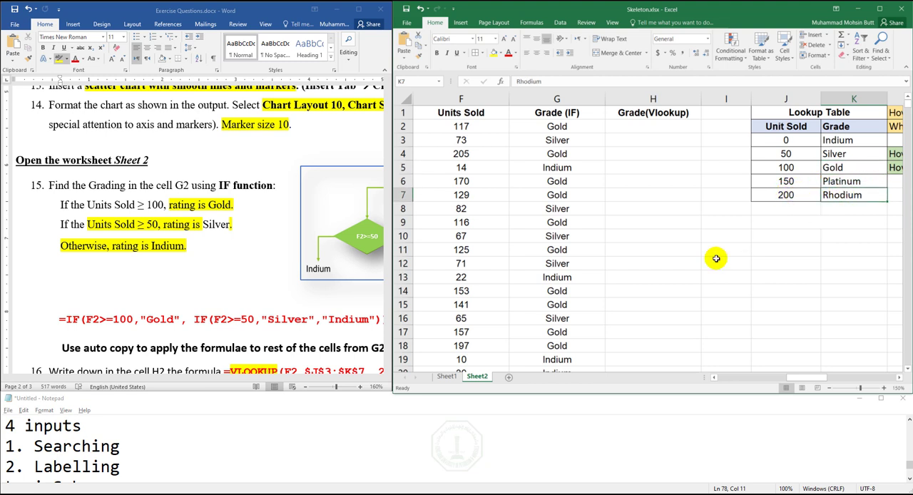
- Insert a VLOOKUP function in cell H2 and move its arguments dialog clear of the Lookup Table
left_click(653, 128)
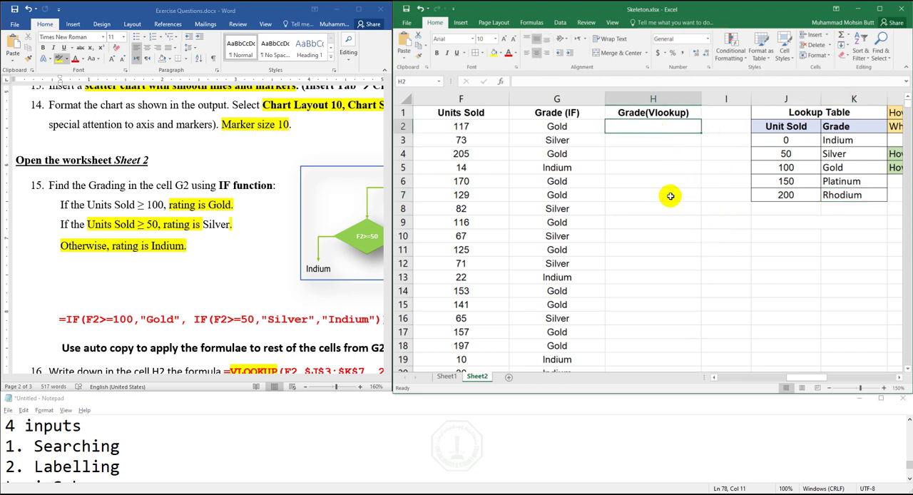
left_click(502, 83)
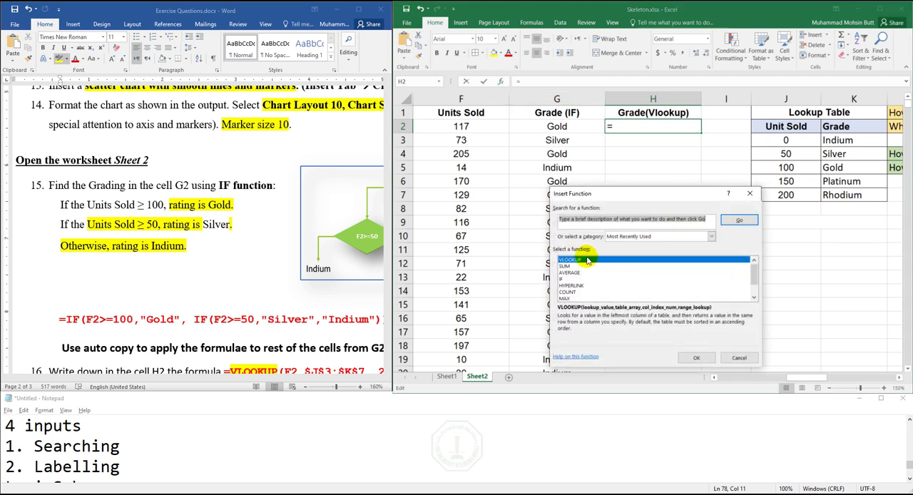
double_click(588, 261)
left_click_drag(655, 202, 701, 221)
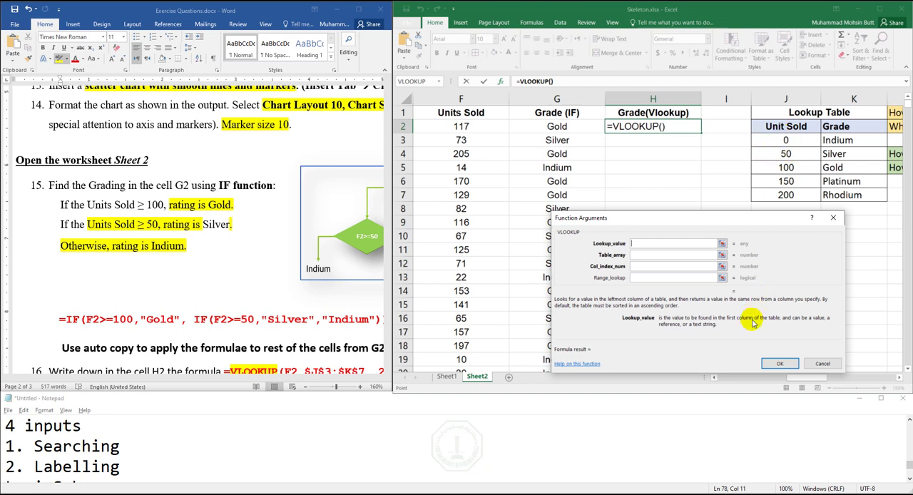
- Set the H2 VLOOKUP's lookup value to F2 and its table array to the Lookup Table range J3:K7
left_click_drag(745, 381, 716, 377)
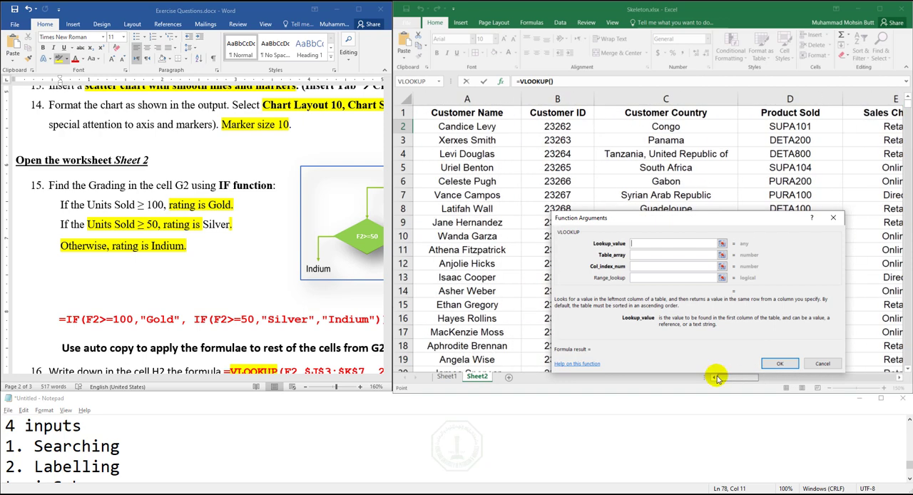
left_click_drag(735, 379, 801, 387)
left_click(471, 127)
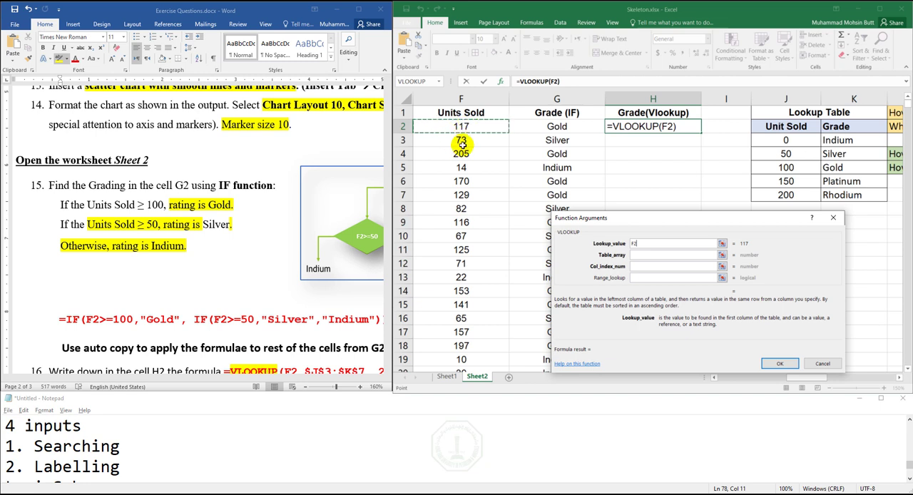
left_click(632, 255)
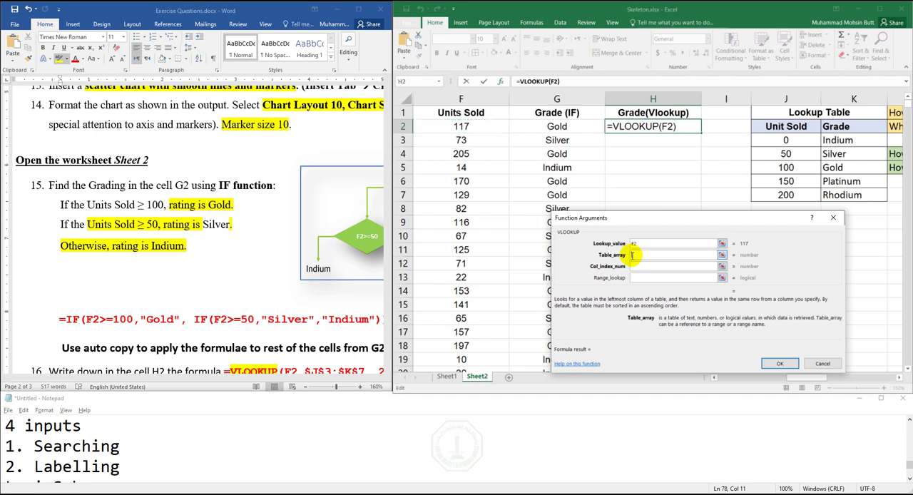
left_click_drag(787, 139, 833, 190)
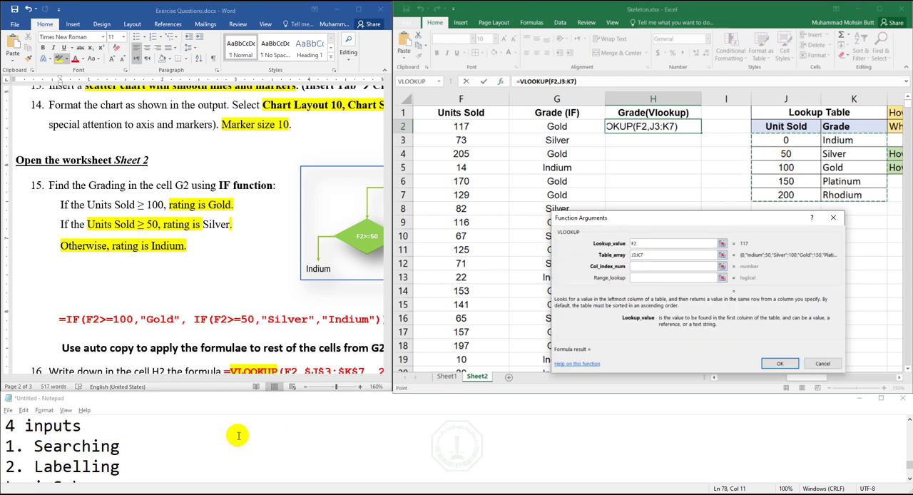
- Note F2 and J3:K7 on separate new lines in Notepad, and return to the H2 VLOOKUP's column index argument
left_click(212, 436)
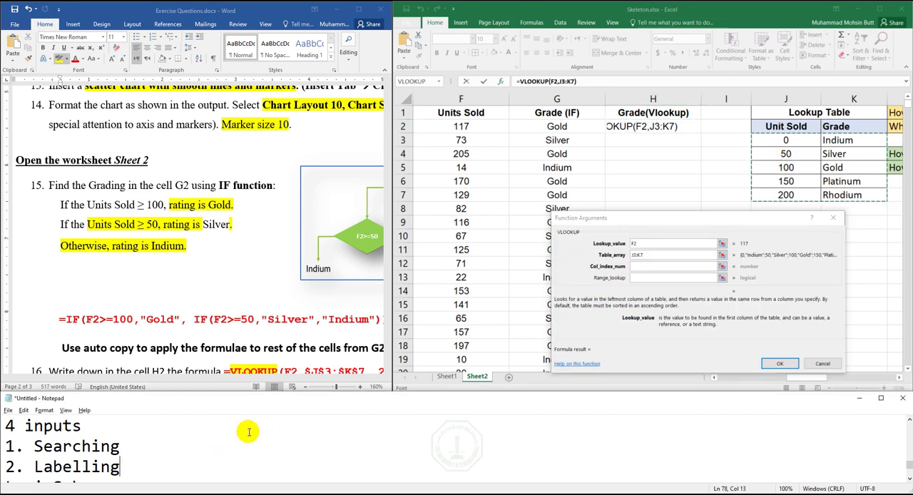
key("Down")
key("Down")
key("Down")
key("Down")
key("Down")
key("Down")
key("Down")
key("Down")
key("Down")
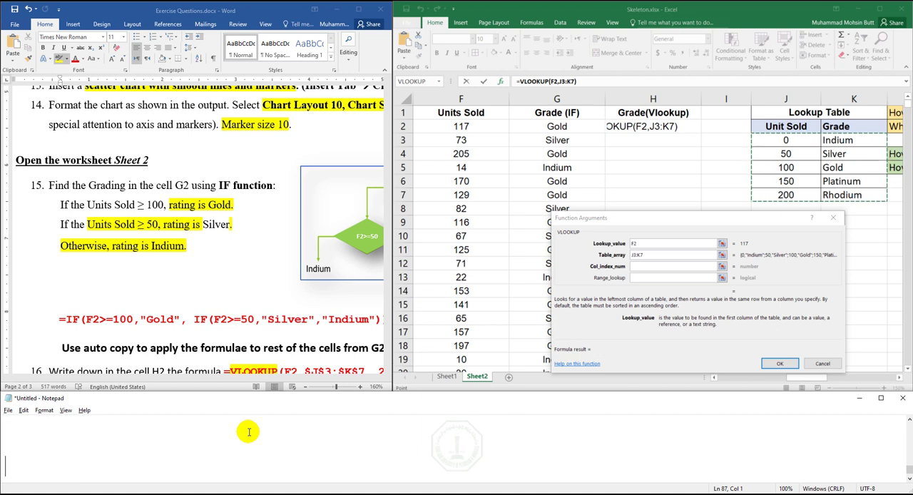
type("F2")
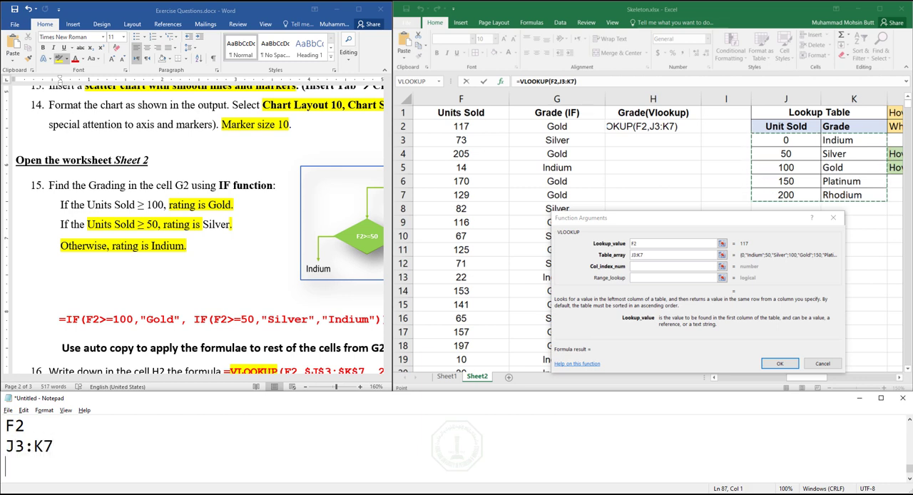
left_click(663, 264)
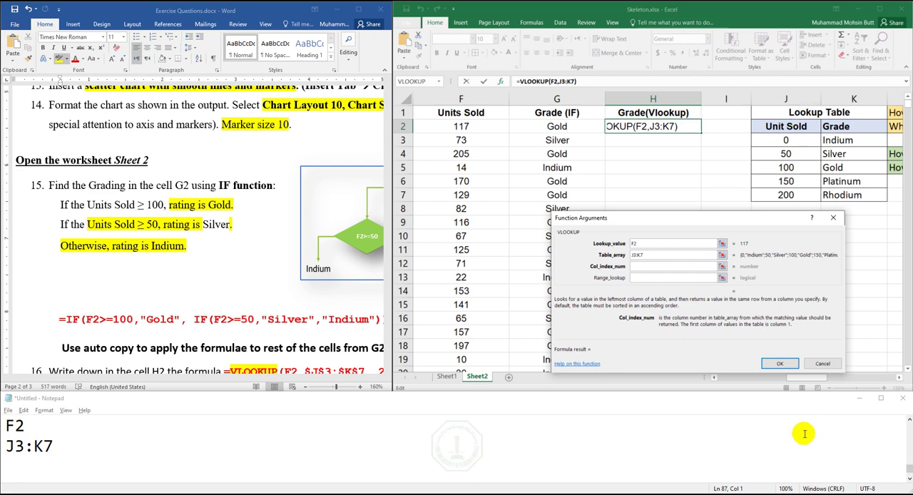
- Set the H2 VLOOKUP's column index number to 2 to return the Lookup Table's Grade column
left_click(723, 379)
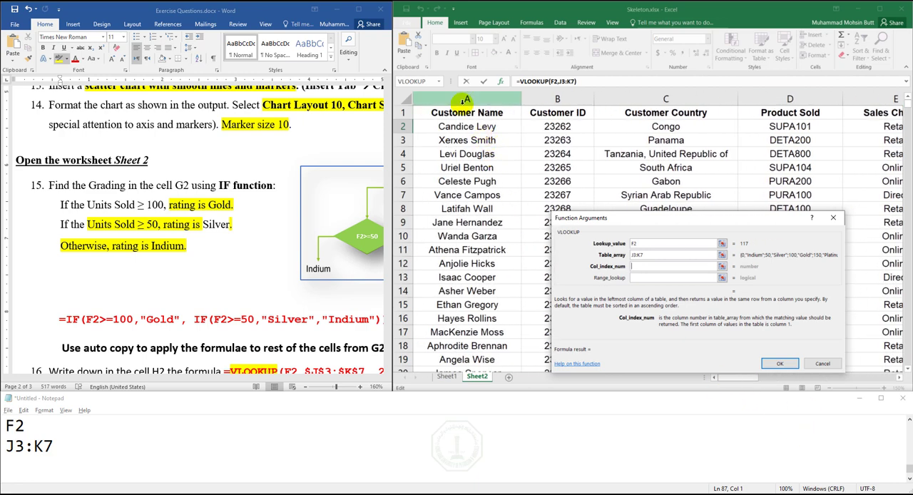
left_click(838, 378)
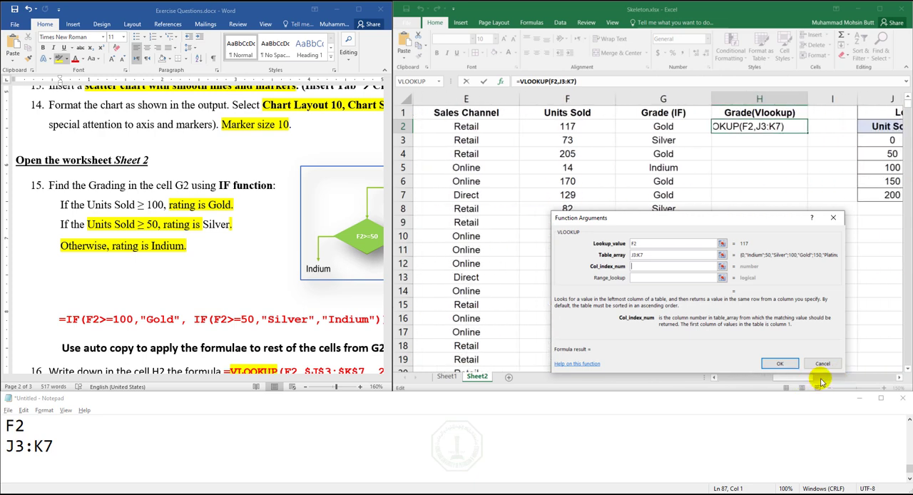
left_click_drag(812, 379, 831, 381)
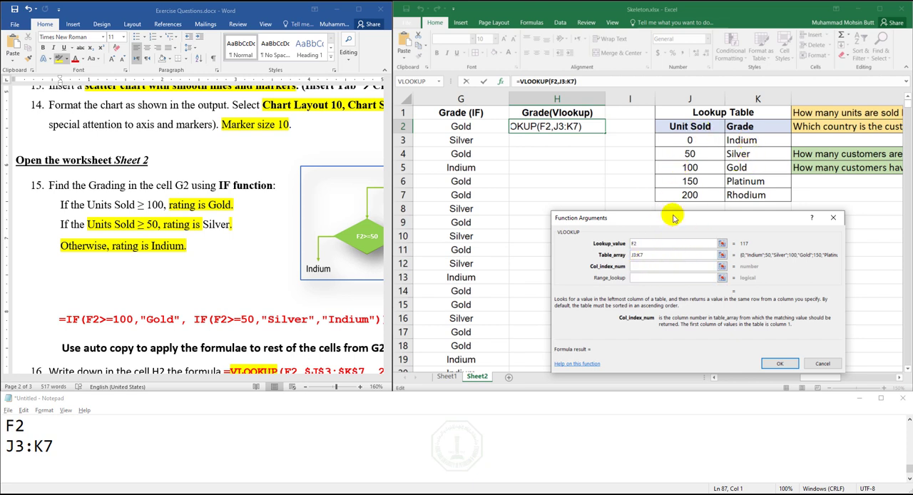
left_click(642, 266)
type("2")
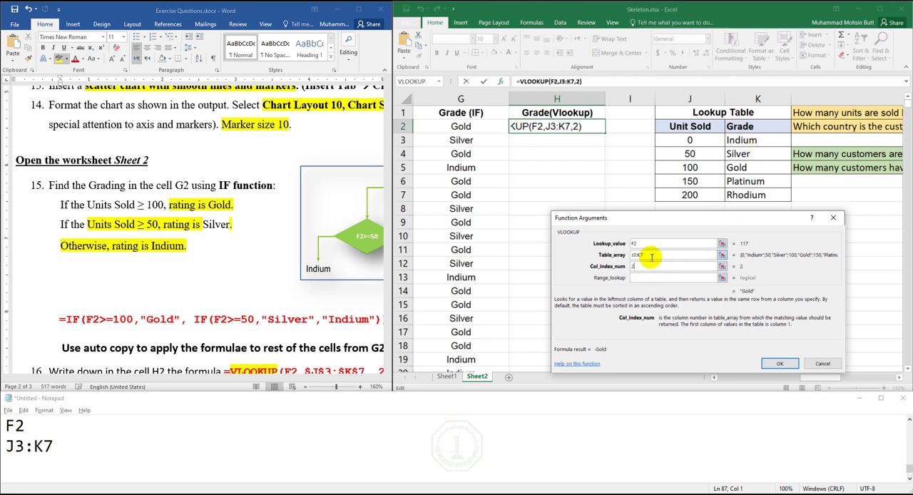
- Set the H2 VLOOKUP's range lookup argument to TRUE for an approximate match
left_click(647, 278)
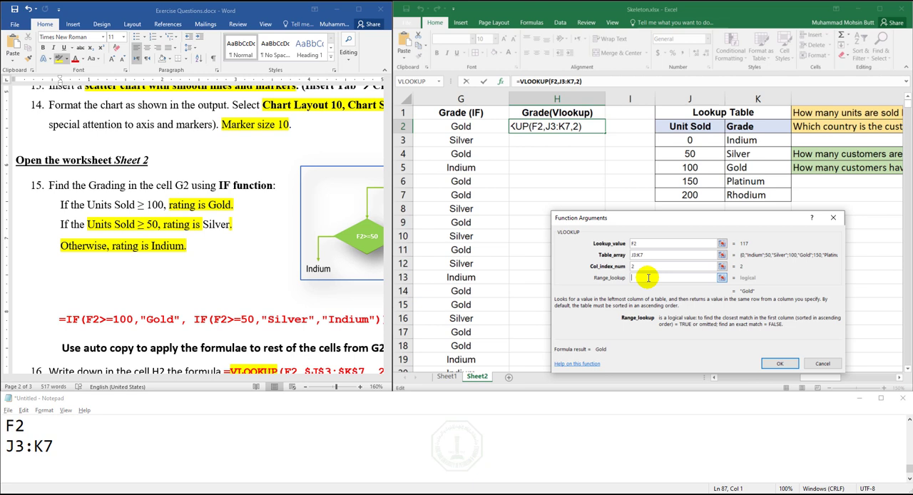
left_click(712, 377)
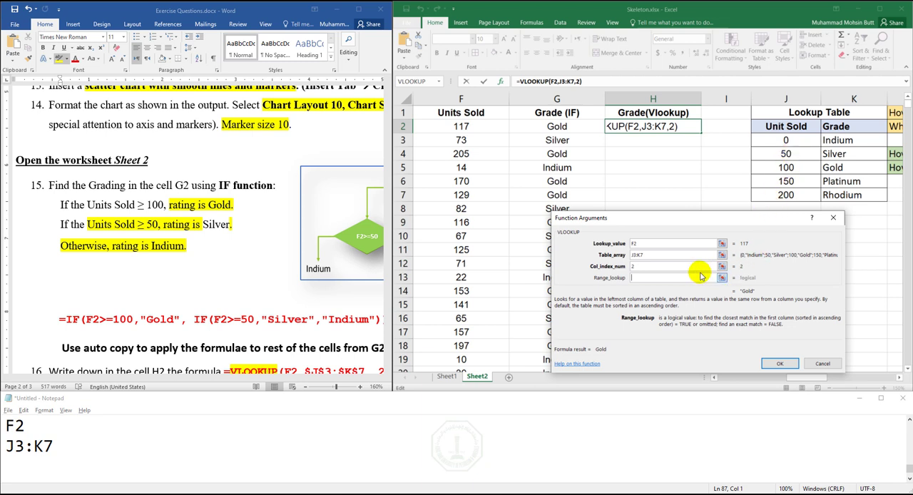
left_click(674, 278)
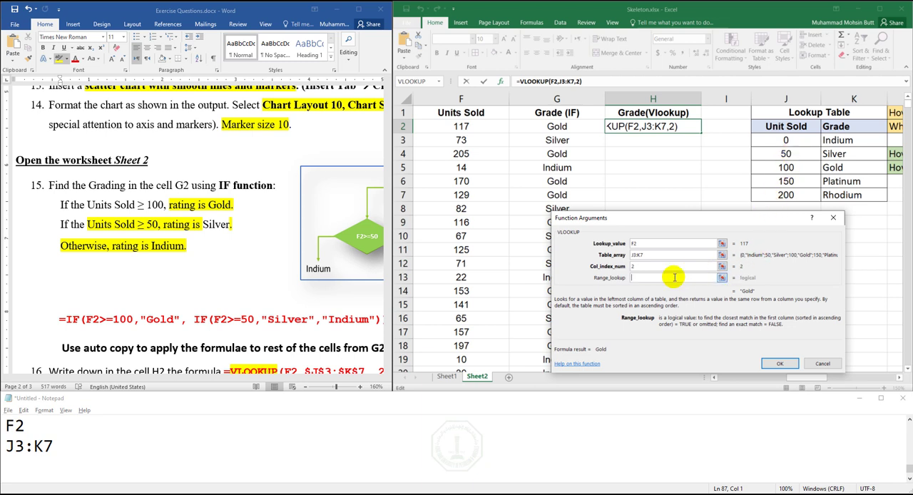
type("TRUE")
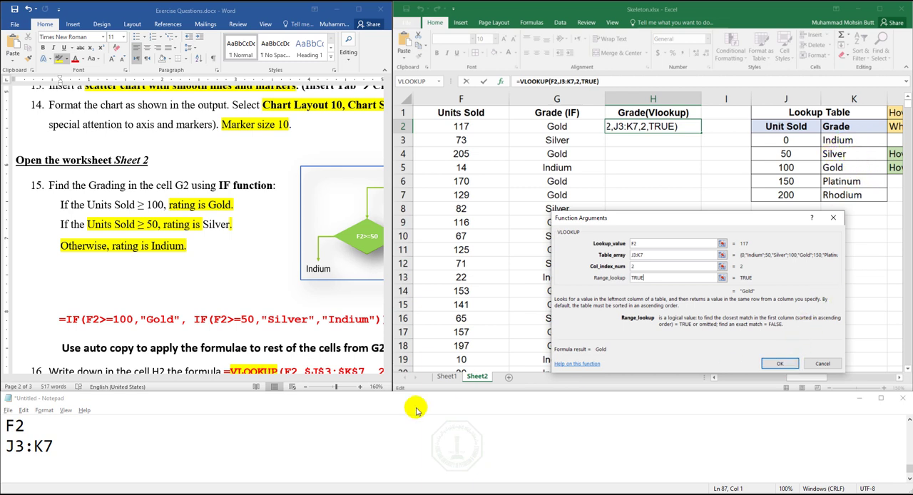
- Note 2 and TRUE on separate lines below J3:K7 in Notepad, and enlarge its window to show all four arguments
left_click(17, 470)
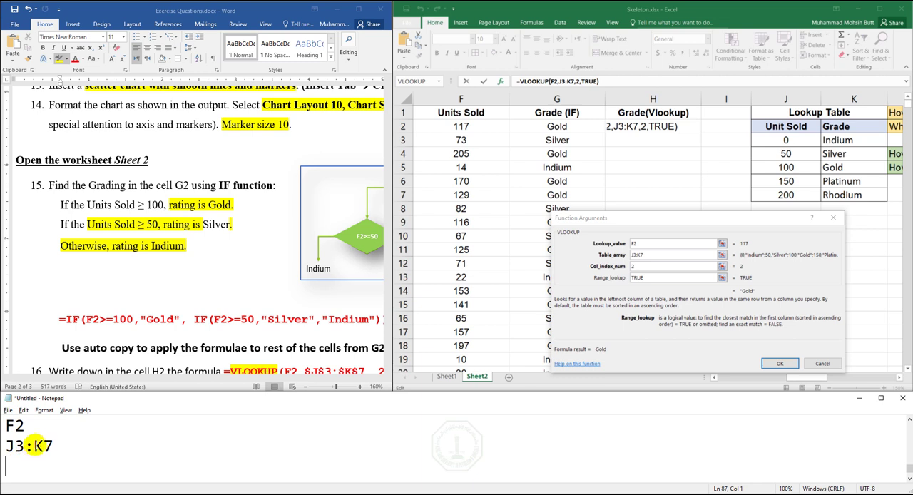
type("2")
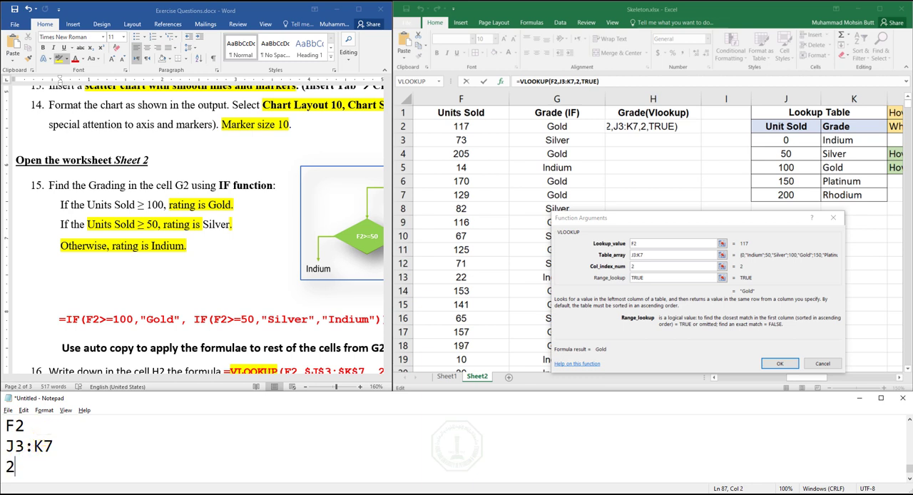
key("Return")
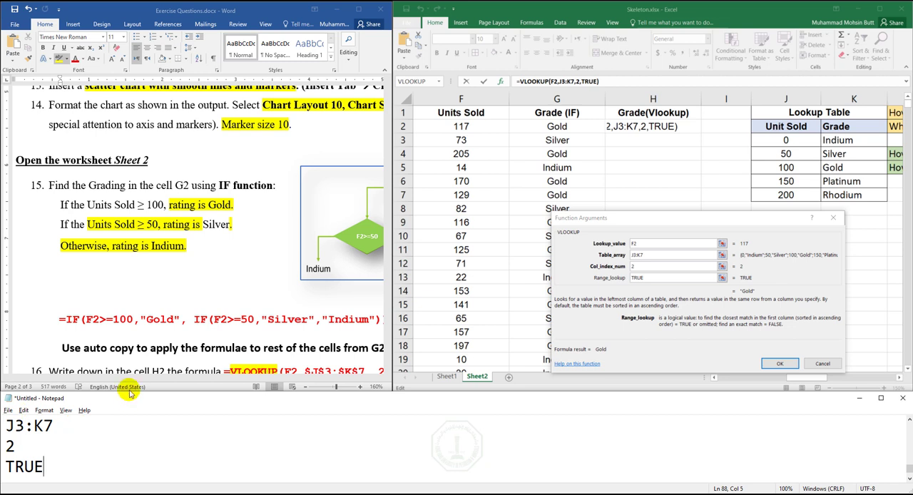
left_click_drag(125, 393, 125, 371)
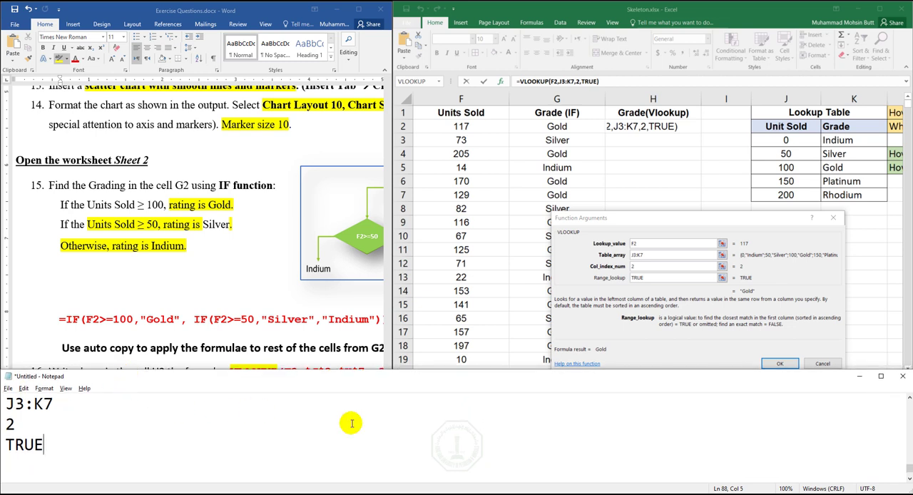
left_click(909, 401)
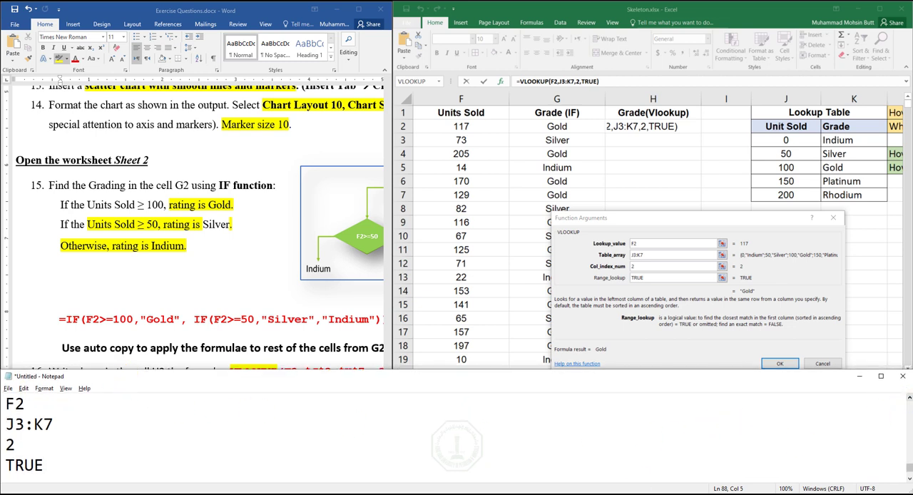
- Confirm the H2 VLOOKUP in Excel and fill the formula down the Grade(Vlookup) column
left_click(639, 347)
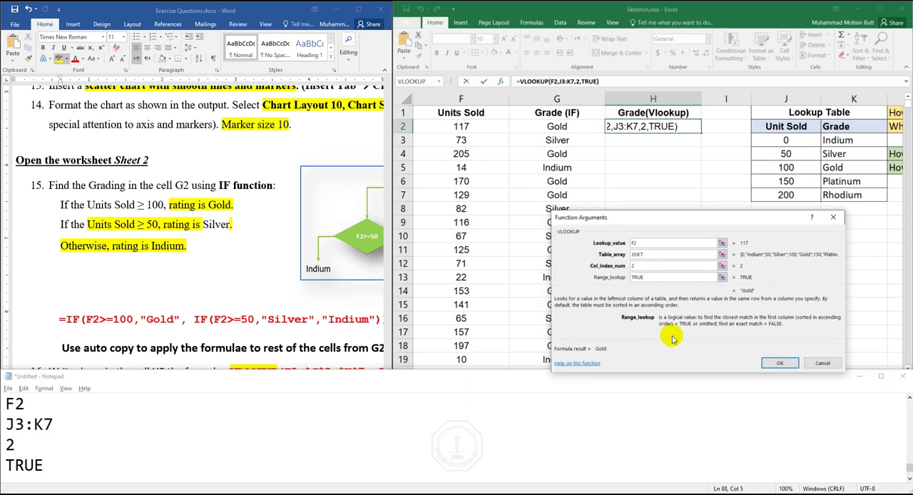
left_click(780, 363)
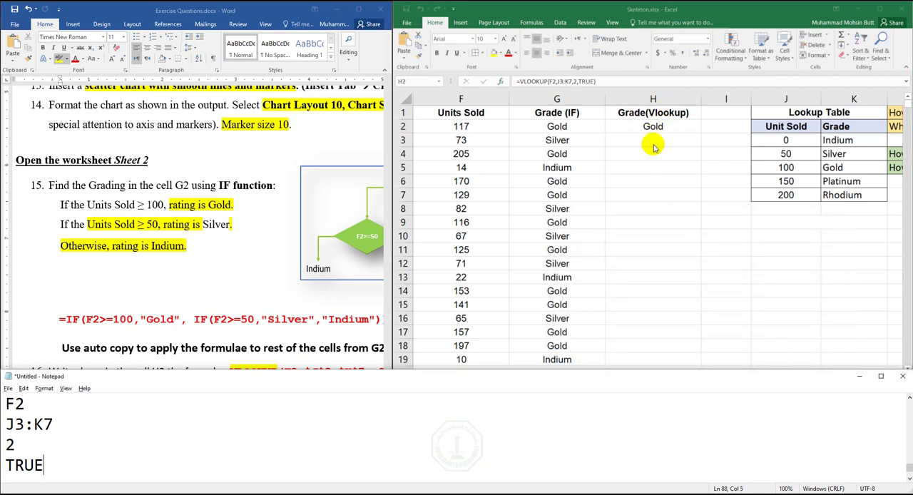
left_click(668, 127)
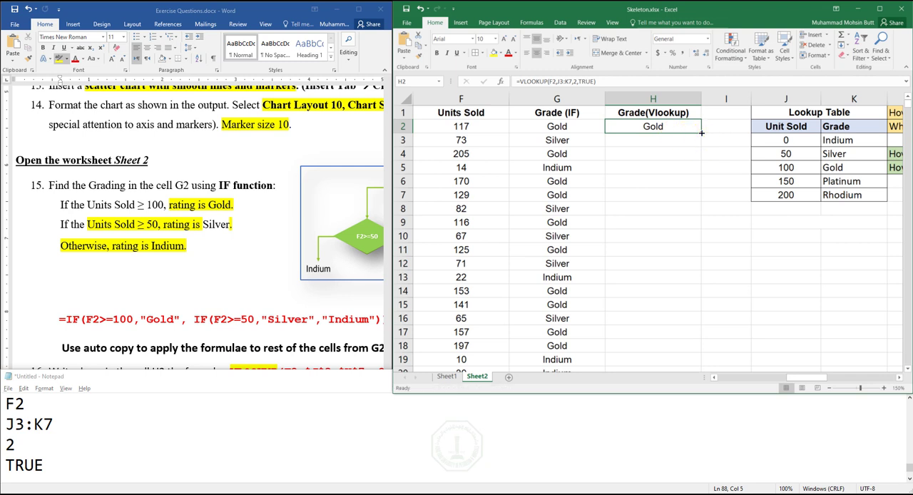
double_click(702, 133)
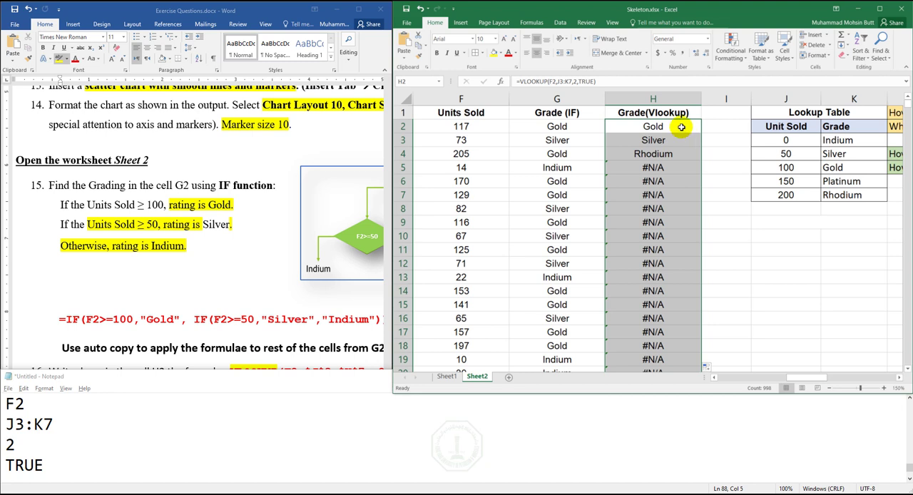
- Inspect the cells that the VLOOKUP formula in H2 refers to, without changing it
left_click(57, 424)
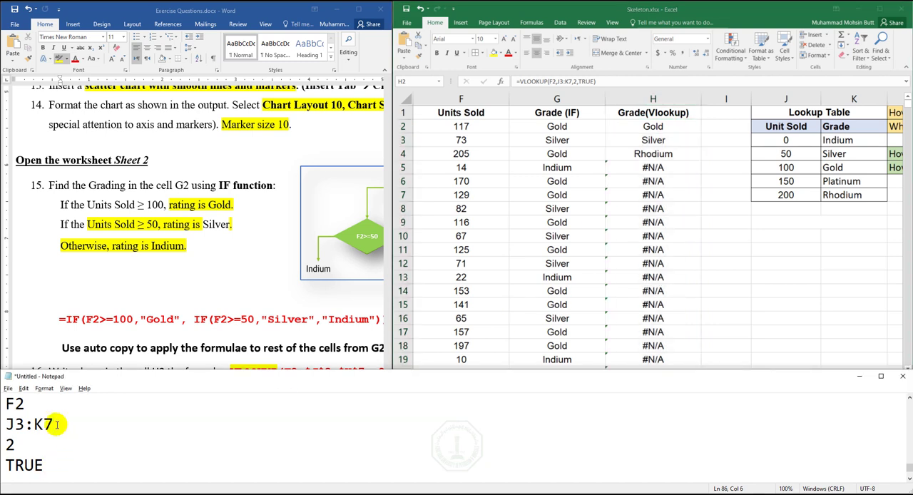
left_click(642, 124)
key("F2")
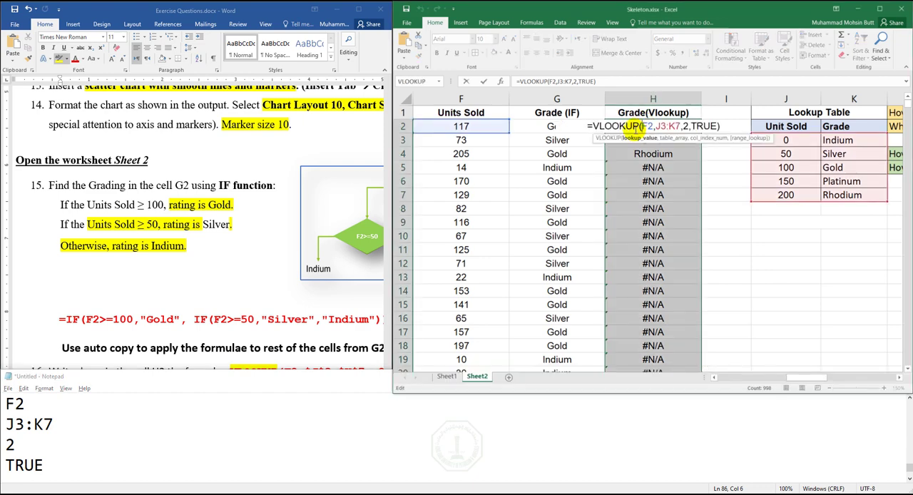
key("Escape")
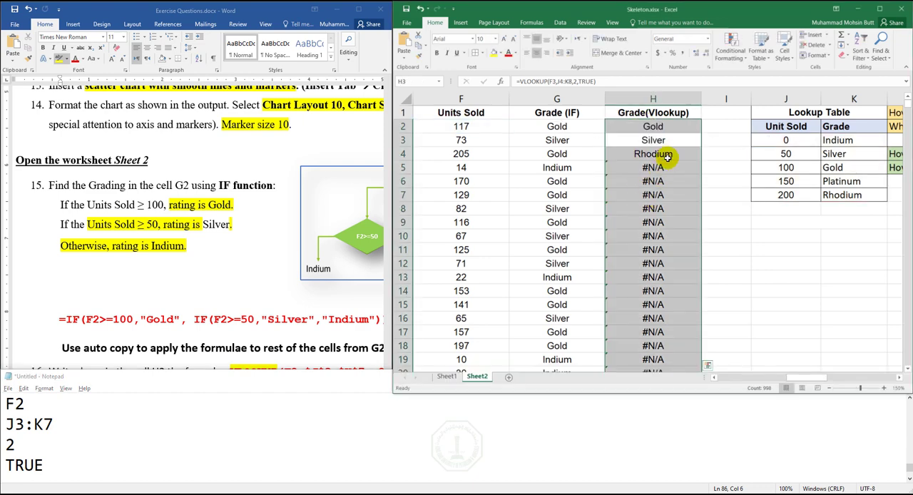
- Show the sheet's formulas instead of values, and compare the Grade(Vlookup) formulas with the Units Sold column and Lookup Table
left_click(646, 127)
key("ctrl+grave")
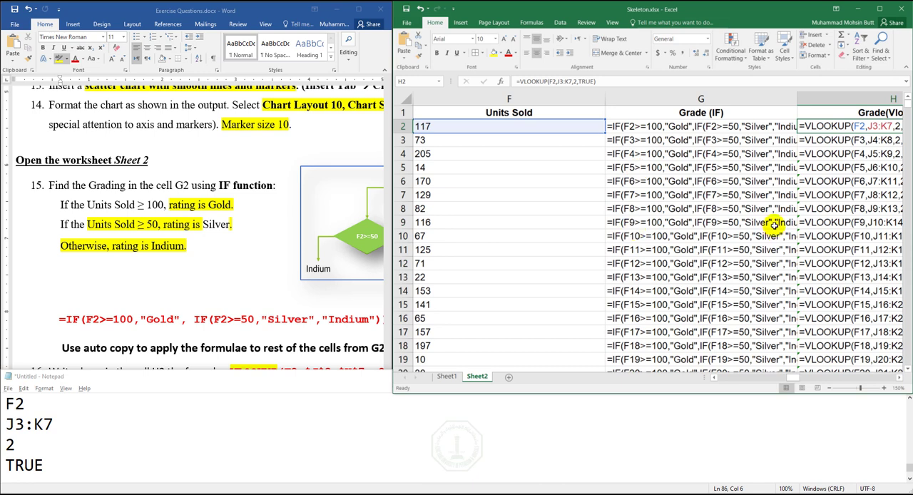
left_click(900, 378)
left_click(901, 378)
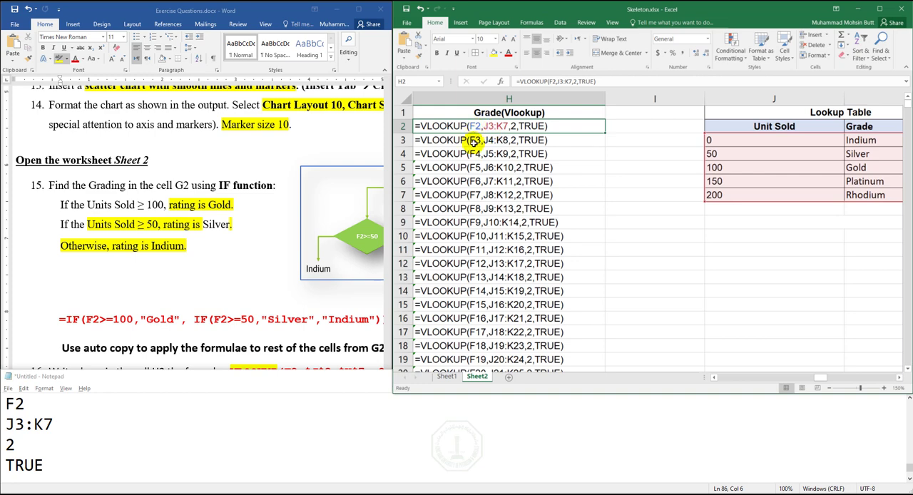
left_click(714, 378)
left_click(714, 378)
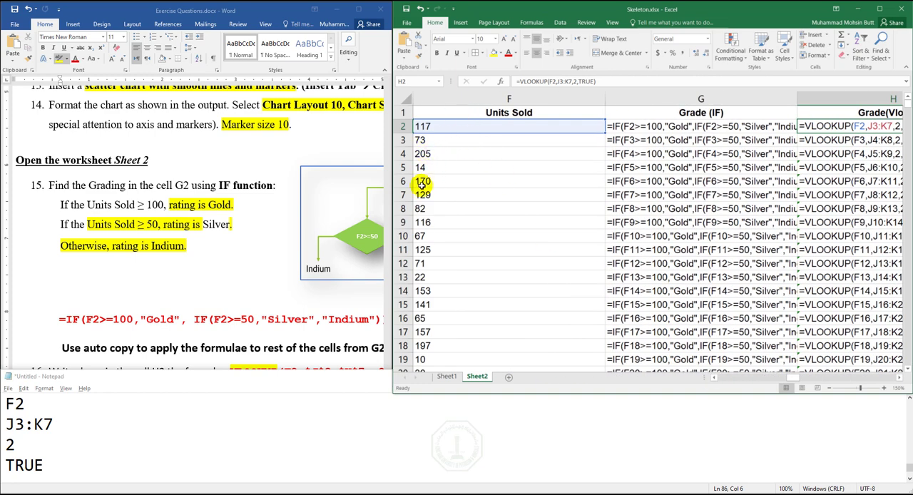
left_click(899, 377)
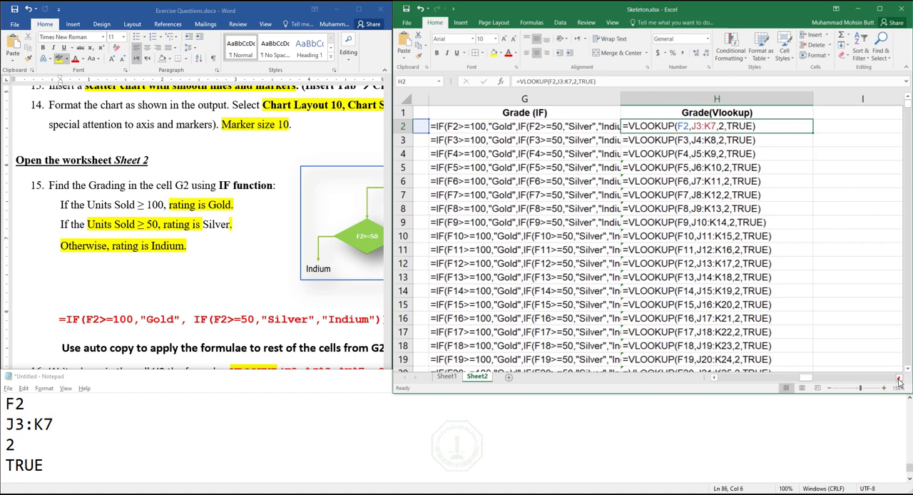
left_click(899, 377)
left_click(899, 377)
left_click(714, 378)
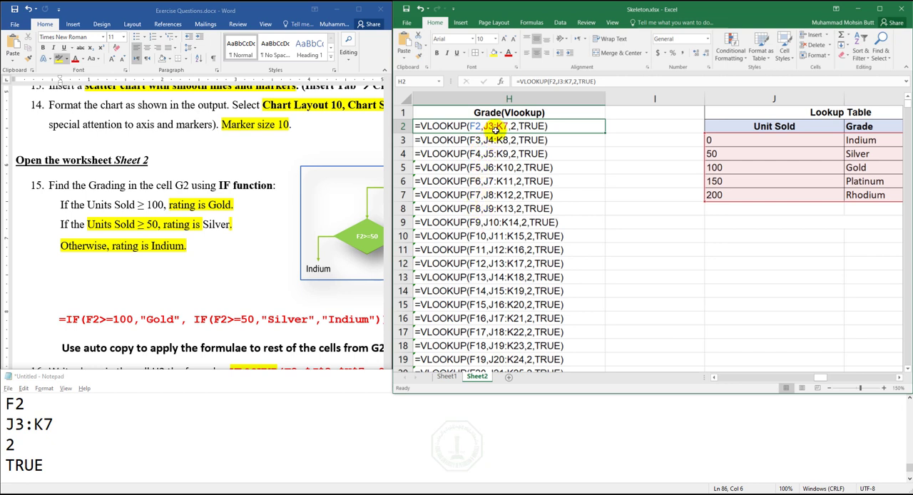
- Go through the VLOOKUP formulas from H2 down to H12 and back, examining which cells each table array covers
key("Down")
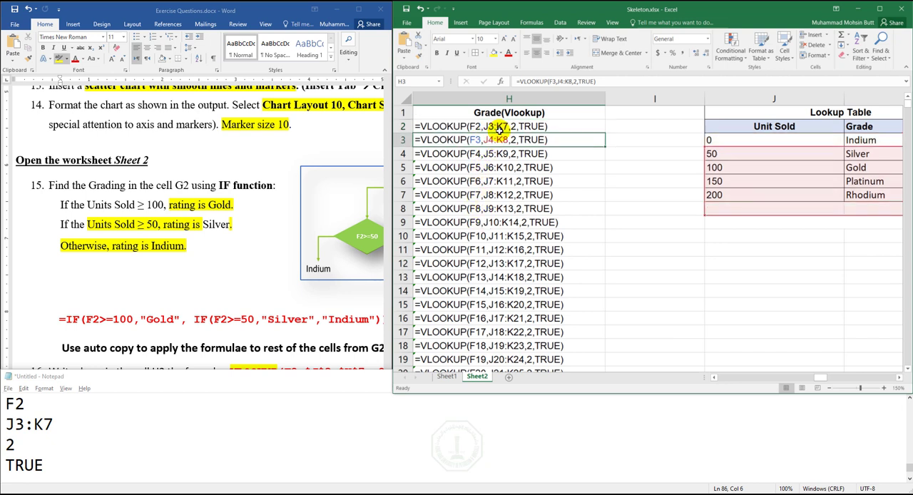
key("Down")
key("Down")
key("Down")
key("Down")
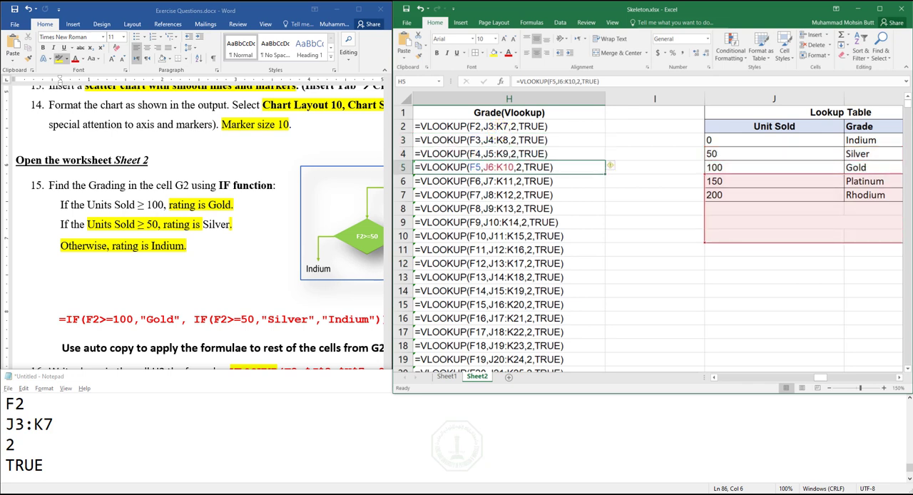
key("Down")
key("Down")
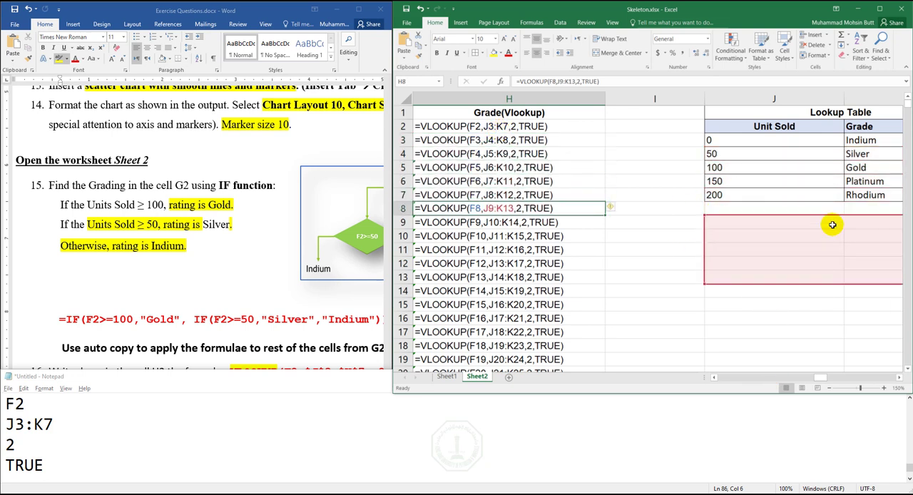
key("Down")
key("Down")
key("Down")
key("Down")
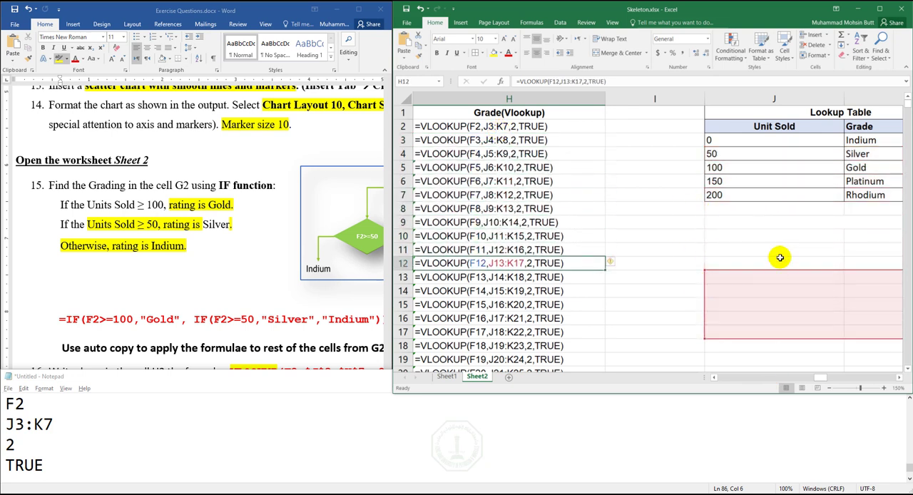
key("Up")
key("Up")
key("Up")
key("Up")
key("Up")
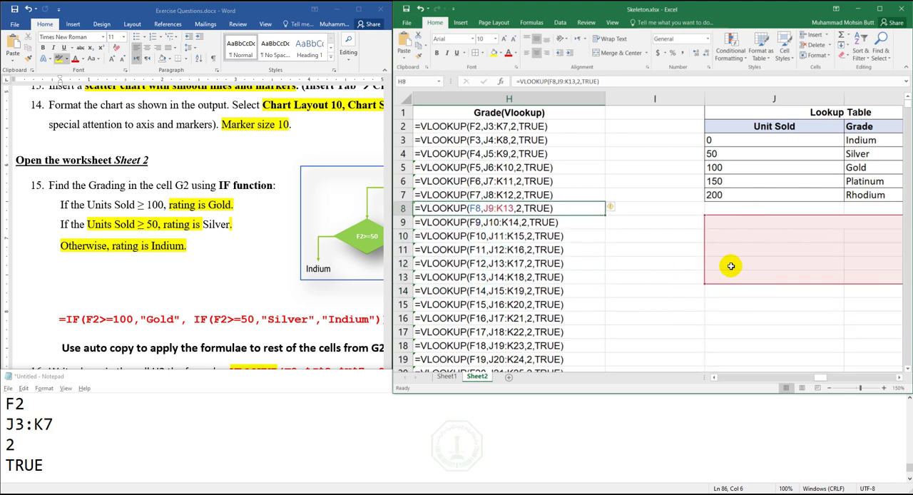
key("Up")
key("Up")
key("Up")
key("Up")
key("Up")
key("Up")
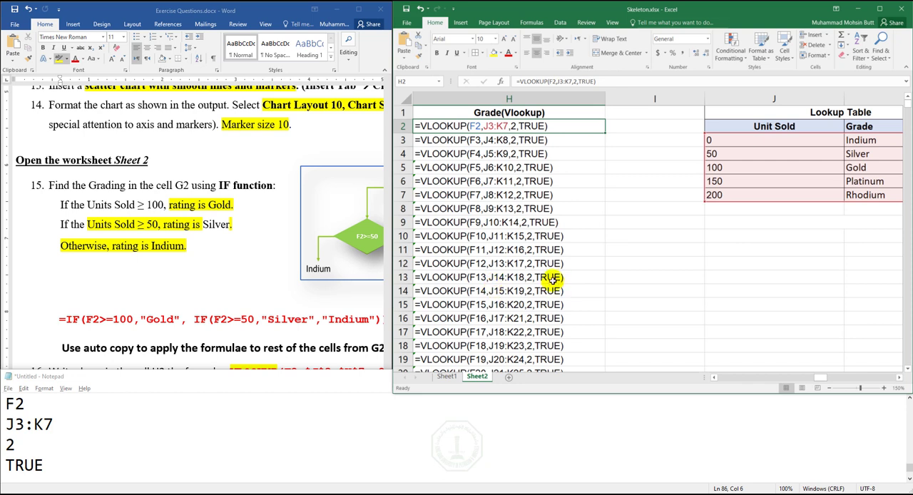
- Switch the sheet back to showing values and select the Lookup Table range J3:K7
key("ctrl+grave")
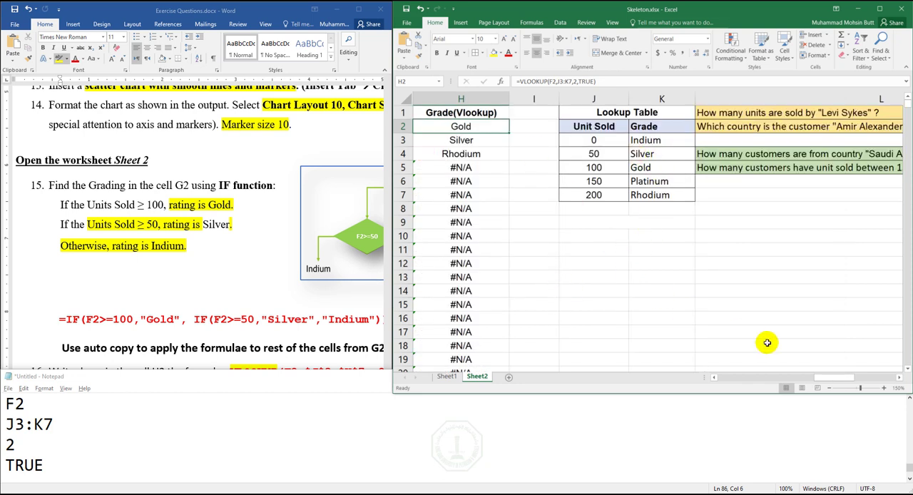
scroll(716, 378, "left", 3)
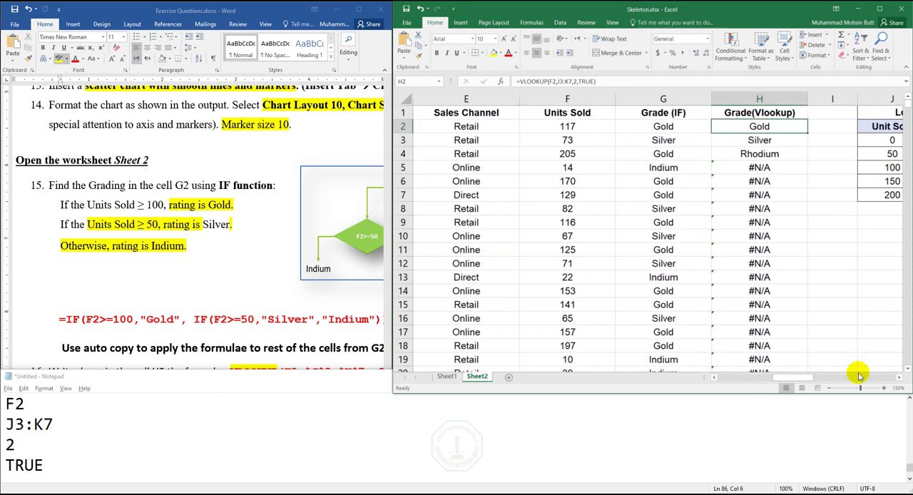
left_click(903, 378)
left_click_drag(671, 134, 651, 127)
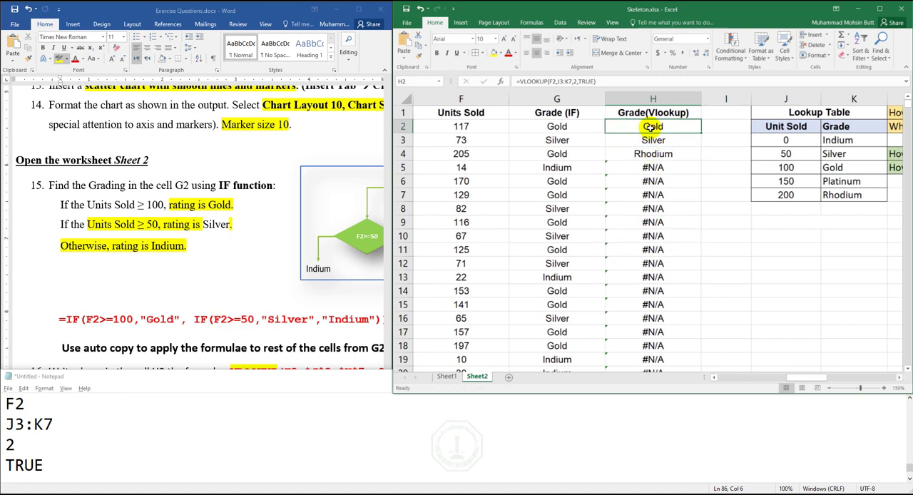
left_click_drag(785, 139, 836, 194)
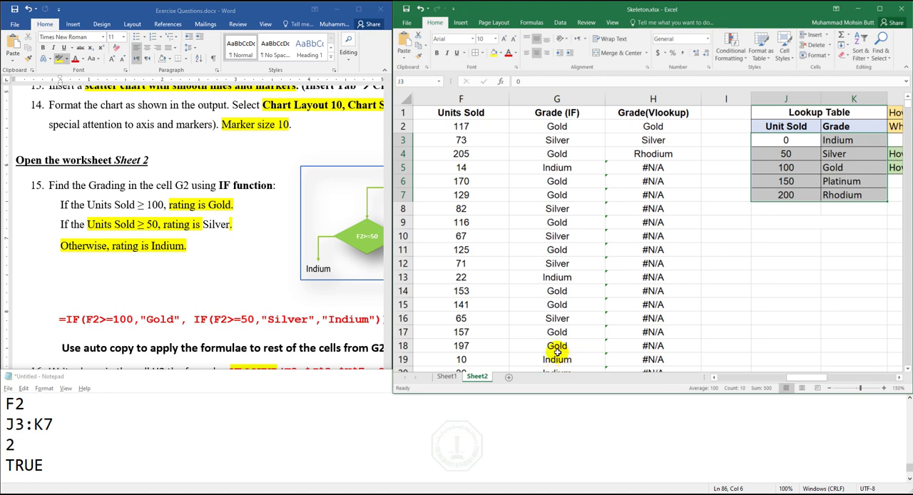
- Make the table range in the Notepad notes absolute as $J$3:$K$7 and copy it
left_click(10, 423)
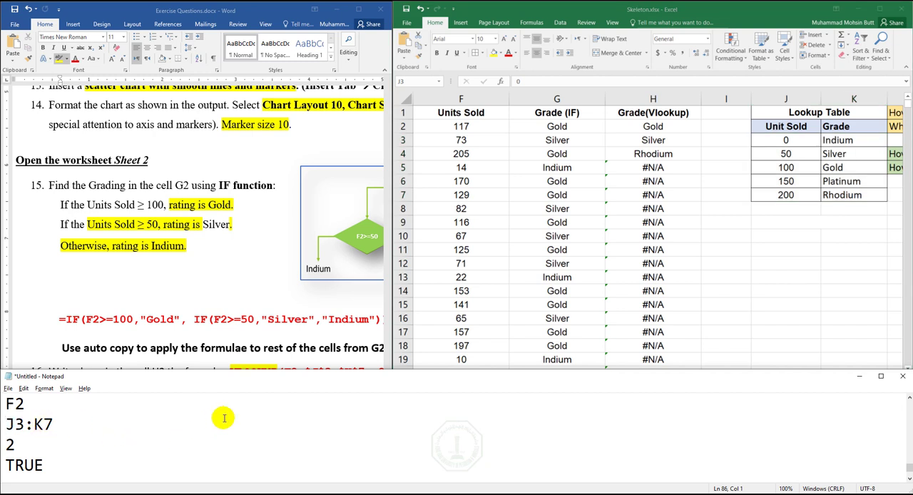
type("$")
key("Right")
type("$")
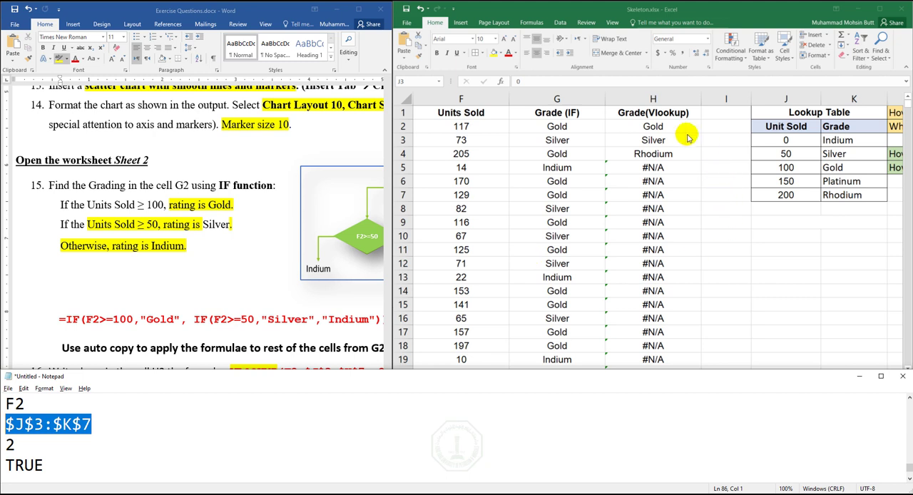
- In Excel, set the Table_array of the VLOOKUP in H2 to $J$3:$K$7 and copy the formula down column H
left_click(664, 126)
left_click(664, 126)
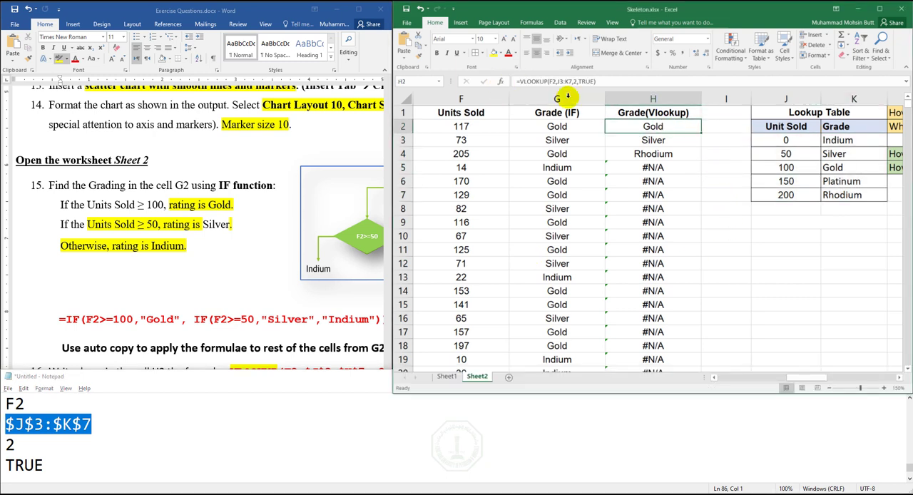
left_click(500, 82)
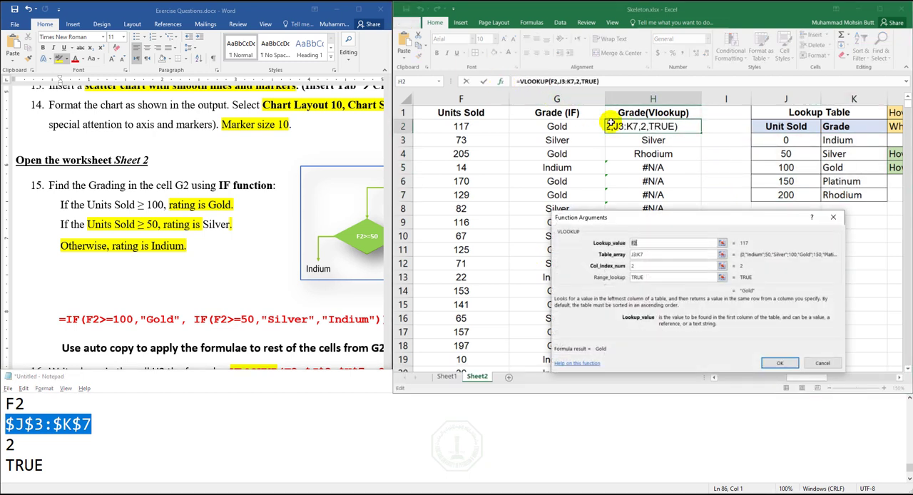
left_click(635, 253)
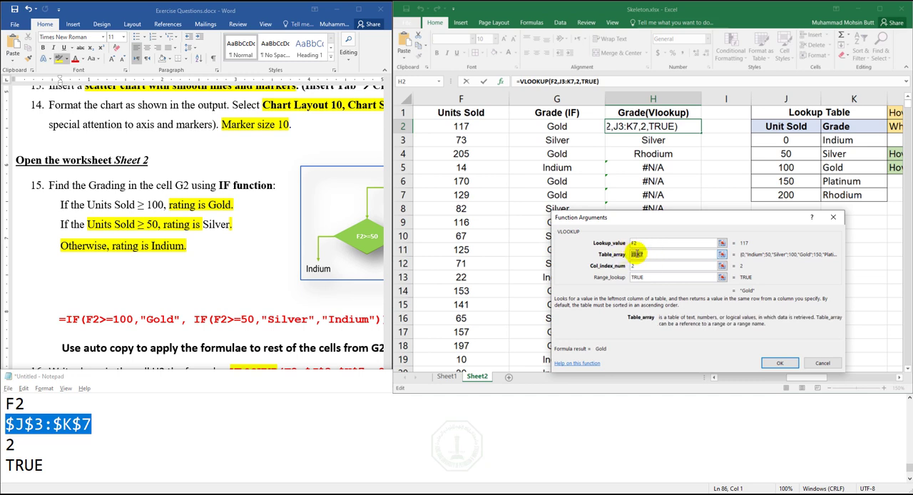
right_click(636, 254)
left_click(658, 280)
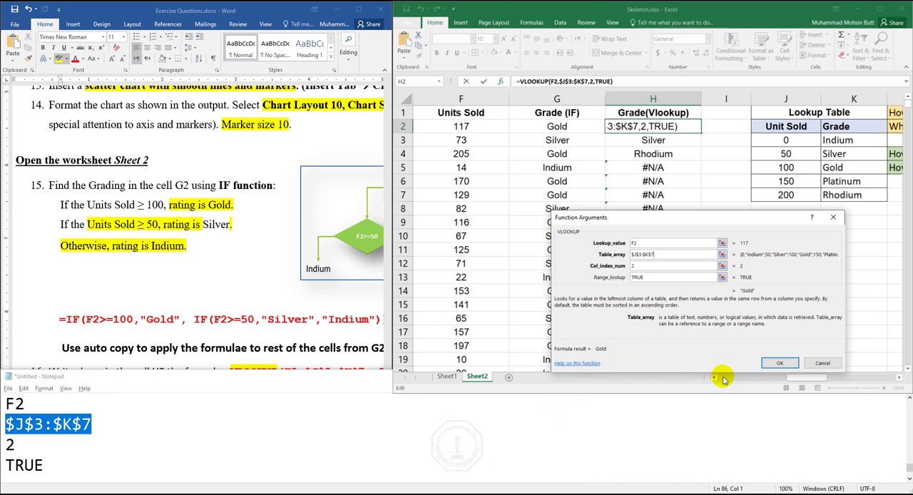
left_click(780, 364)
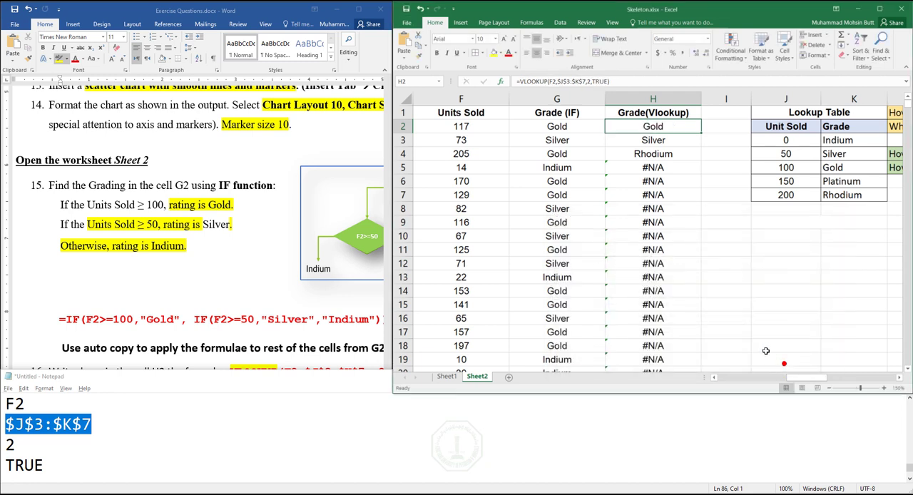
double_click(700, 132)
left_click(685, 294)
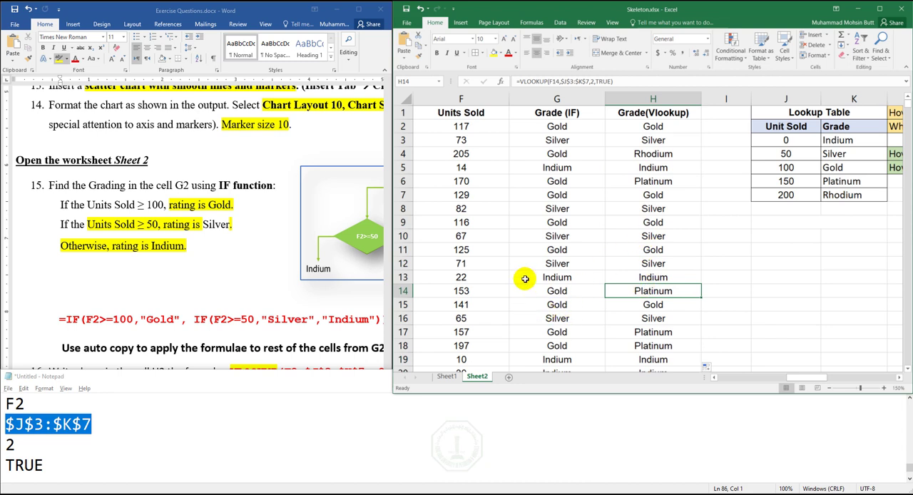
- In the Word exercise document, go to question 18 and highlight the function name COUNTIFS in yellow
left_click(147, 322)
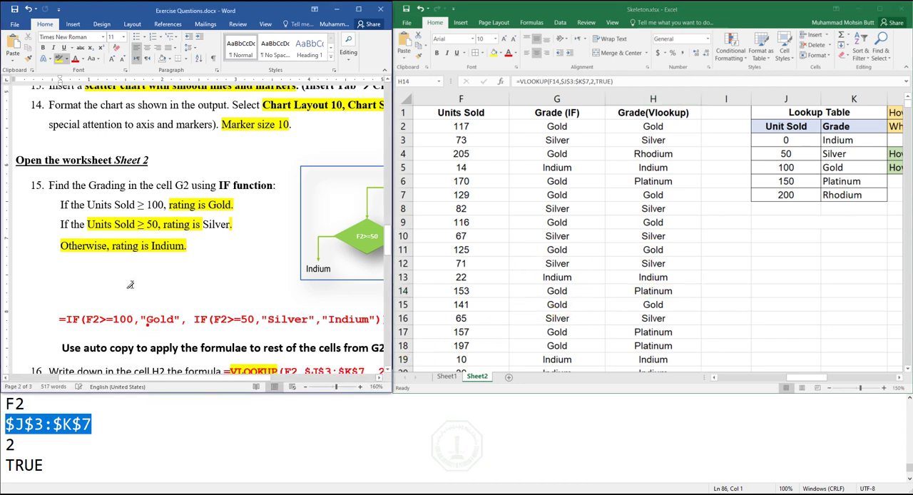
scroll(157, 278, "down", 5)
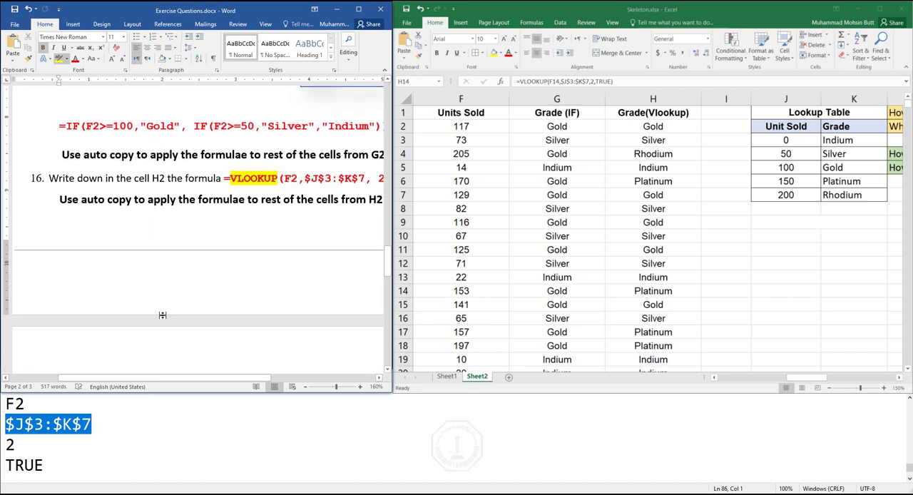
middle_click(164, 317)
middle_click(206, 307)
scroll(205, 325, "down", 5)
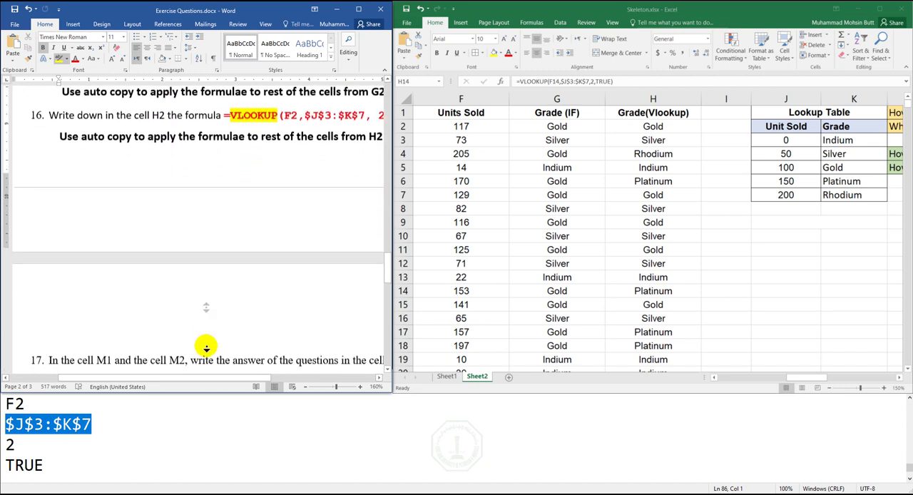
scroll(203, 345, "down", 3)
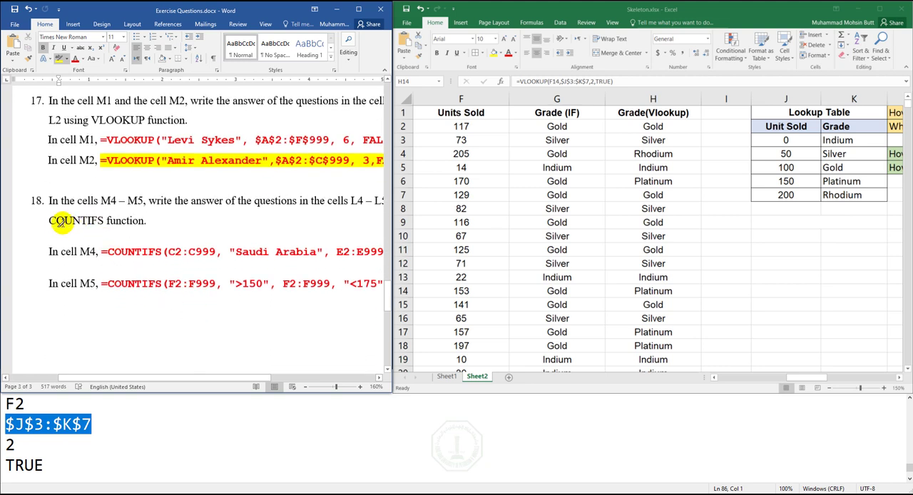
left_click_drag(48, 221, 102, 220)
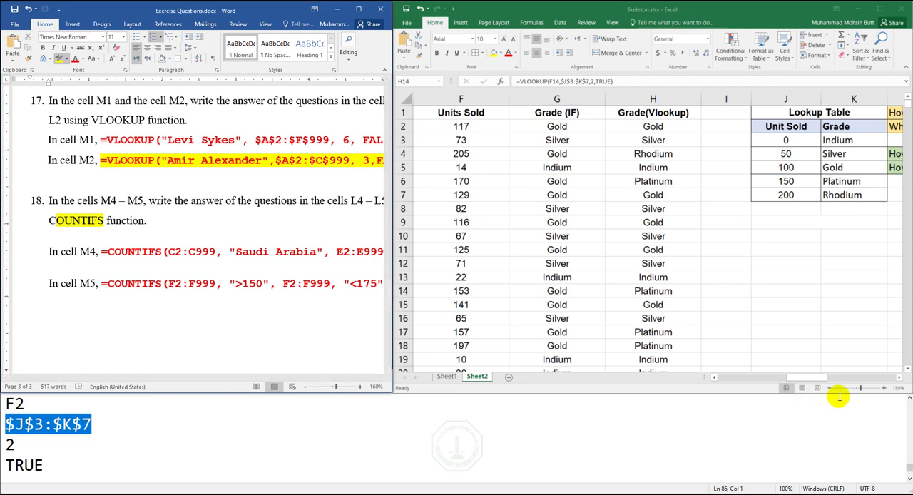
- In Excel's Sheet2, enter the heading Marks in cell J41, in the empty area below the Lookup Table
left_click(898, 381)
left_click(899, 381)
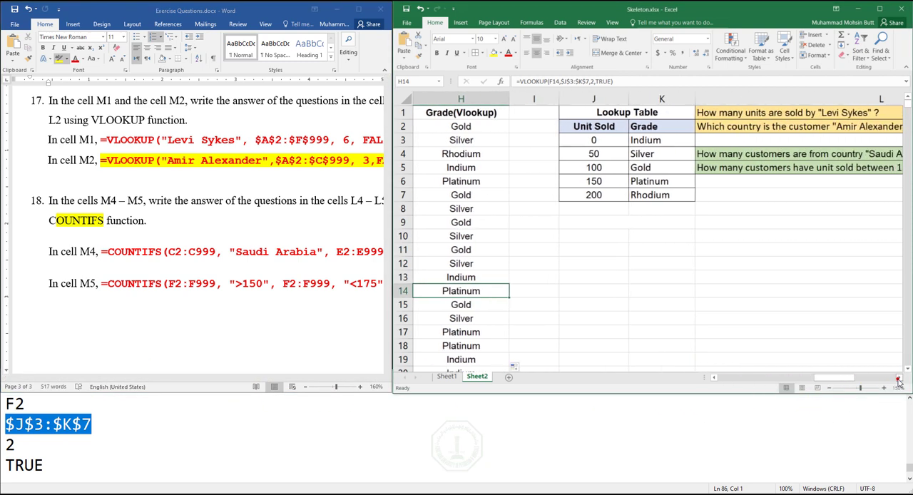
left_click(908, 354)
left_click(908, 355)
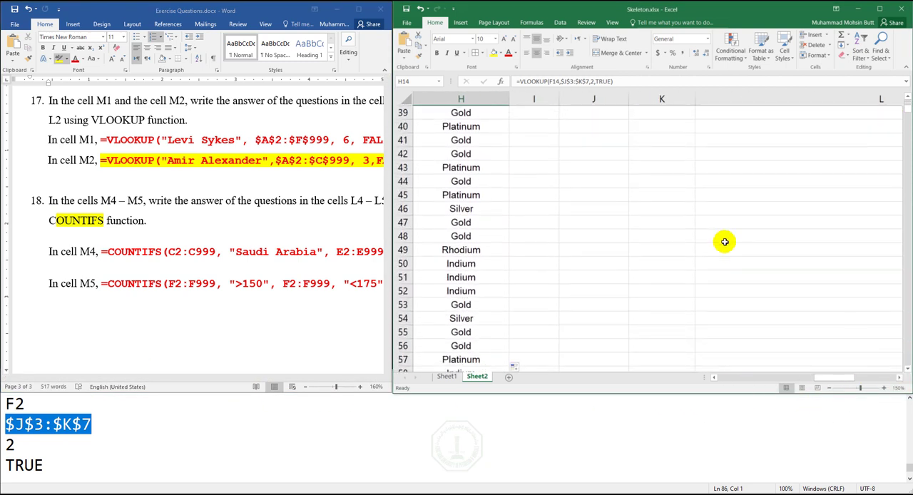
left_click(591, 141)
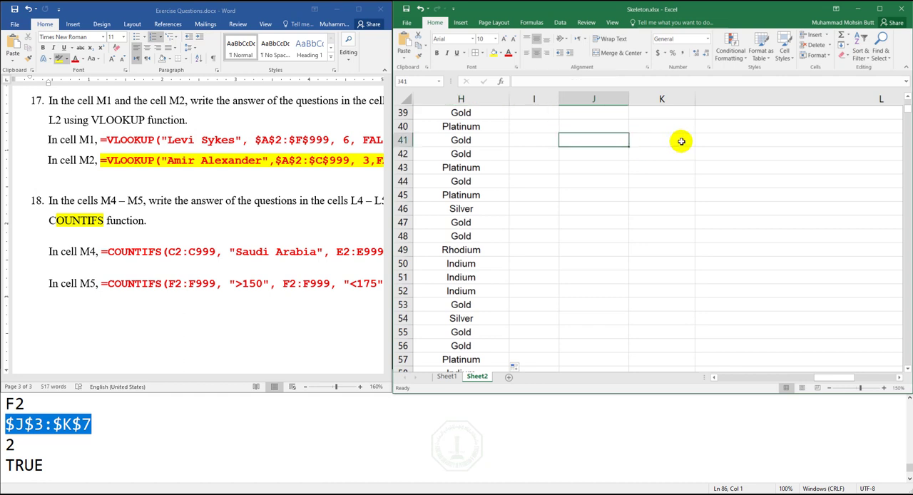
type("Marks")
key("Return")
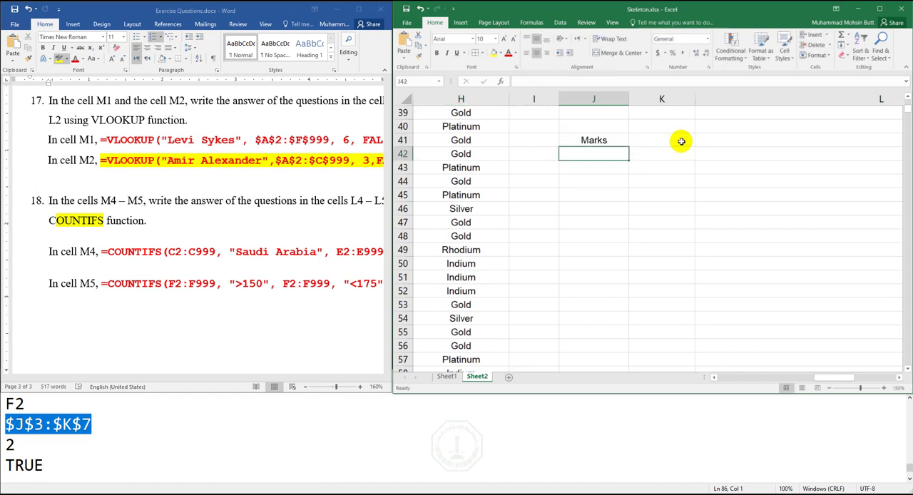
- Enter the marks 45, 54, 65, 78, 87, 43 and 12 in cells J42 to J48
type("45")
key("Return")
type("54")
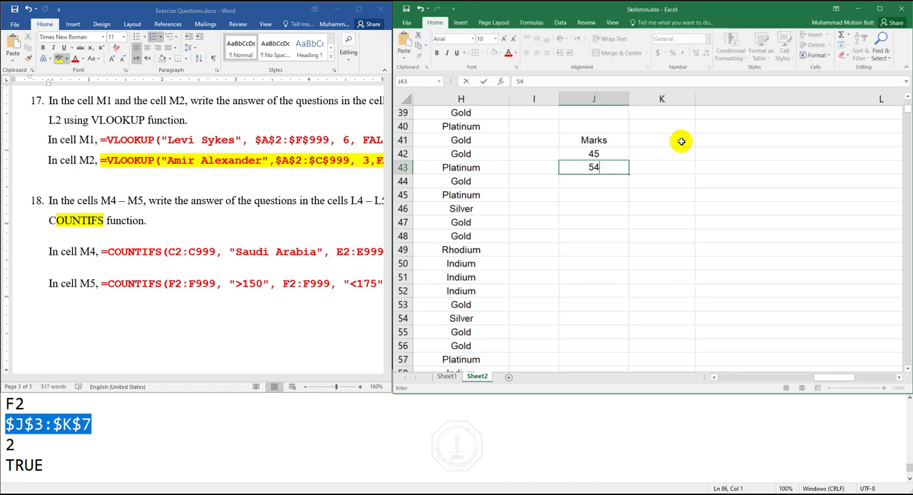
key("Return")
type("65")
key("Return")
type("78")
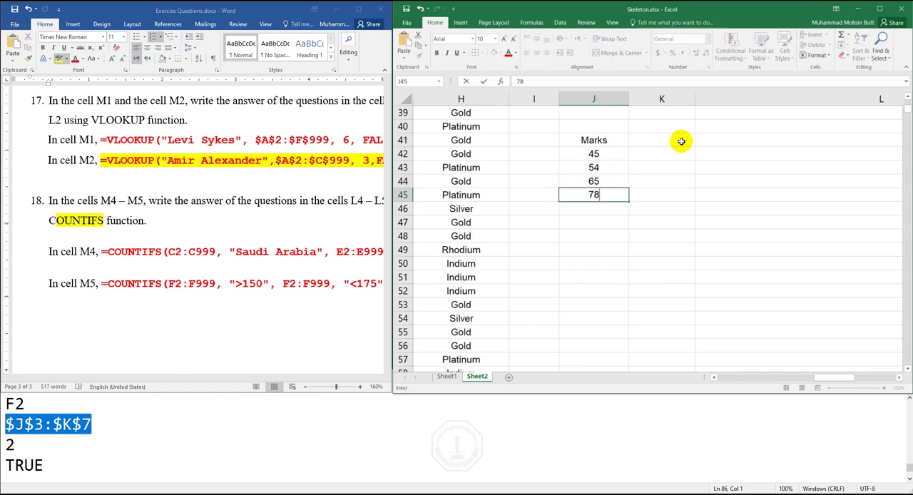
key("Return")
type("87")
key("Return")
type("43")
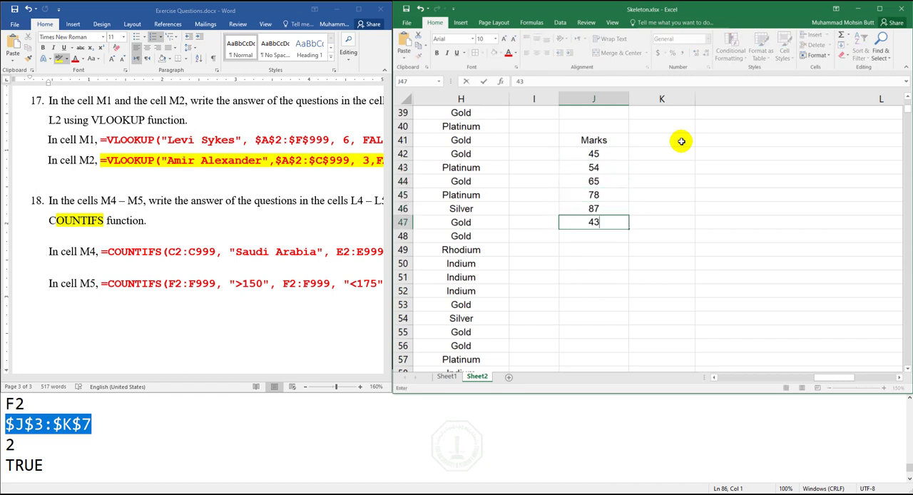
key("Return")
type("12")
key("Return")
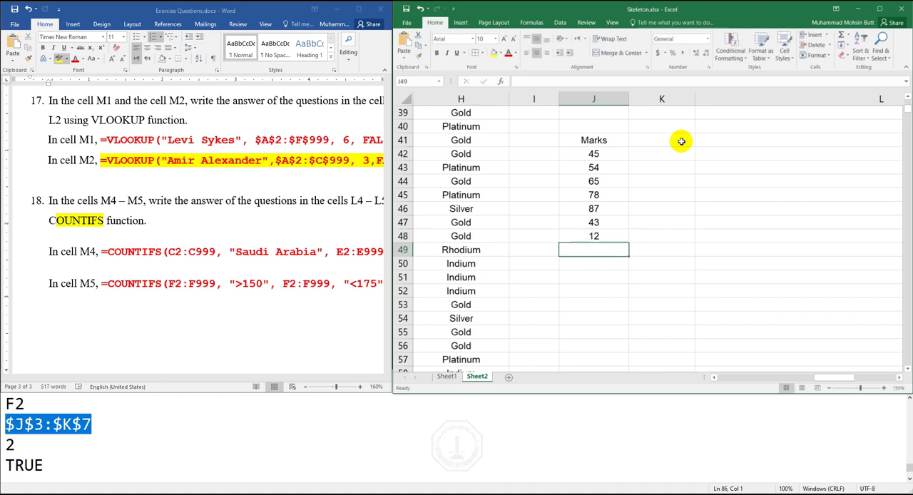
- Enter the question "How many students have marks greater then 60" in cell K42
key("Up")
key("Up")
key("Up")
key("Up")
key("Up")
key("Up")
key("Up")
key("Right")
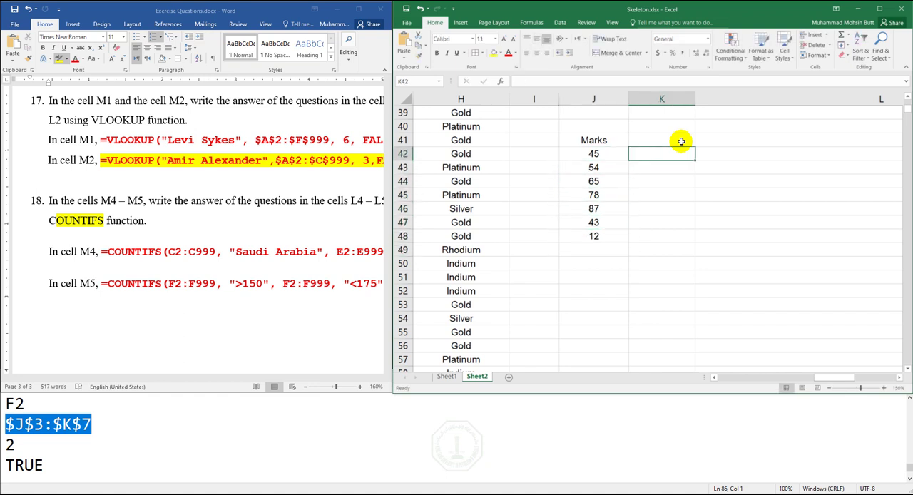
type("Ho")
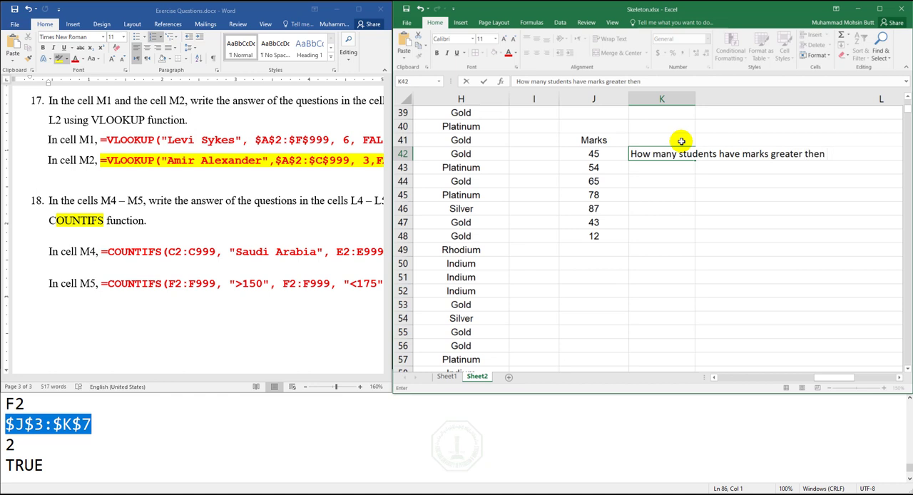
key("Return")
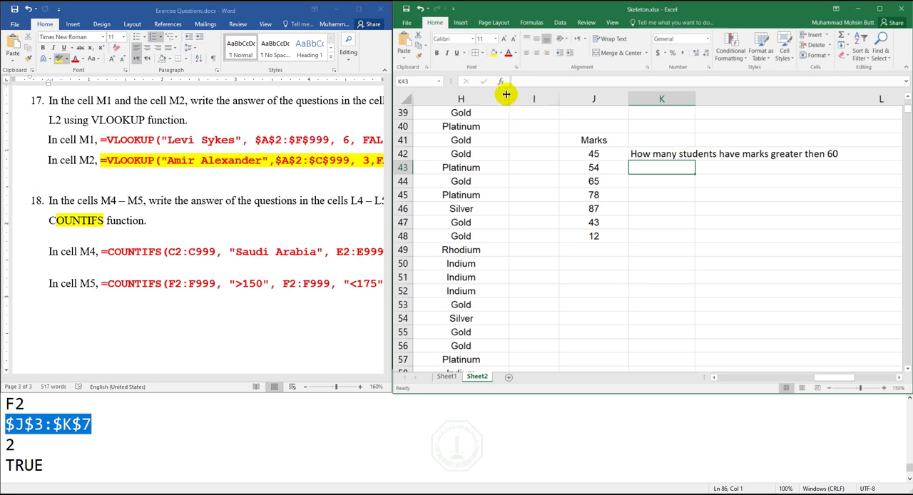
- Search for the COUNTIFS function and insert it in cell K43
left_click(503, 86)
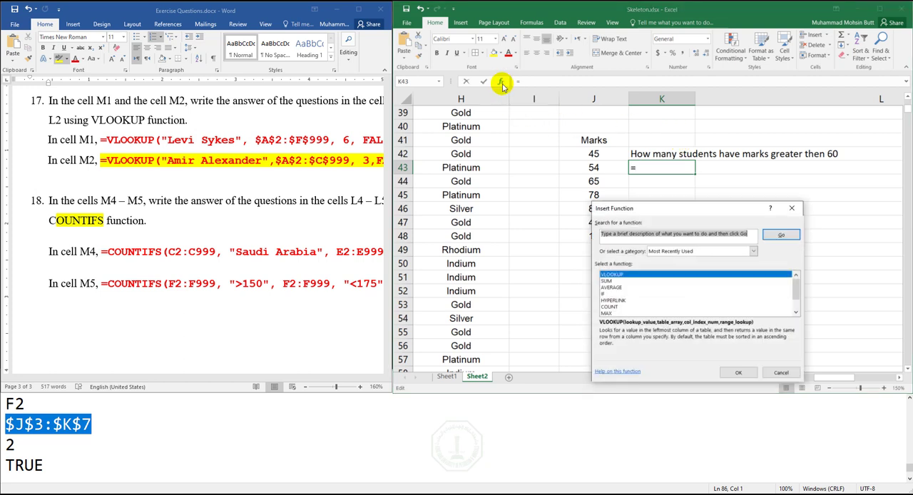
type("countifs")
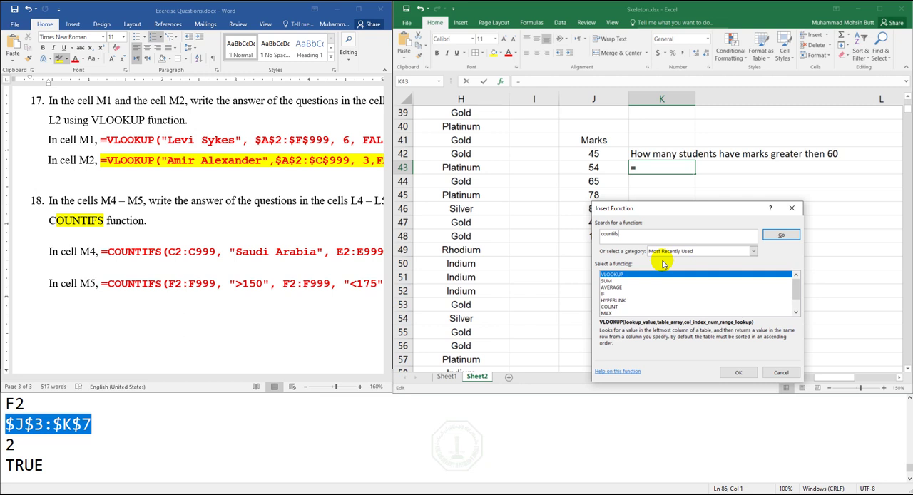
left_click(780, 237)
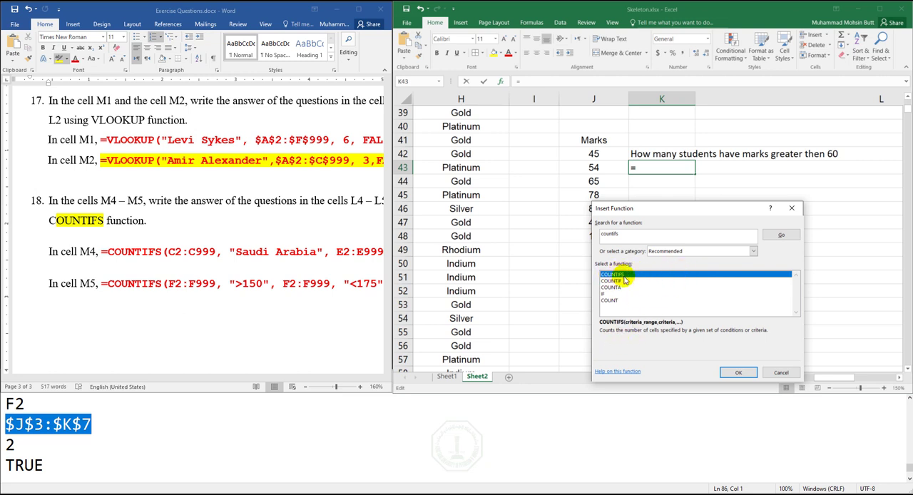
left_click(737, 372)
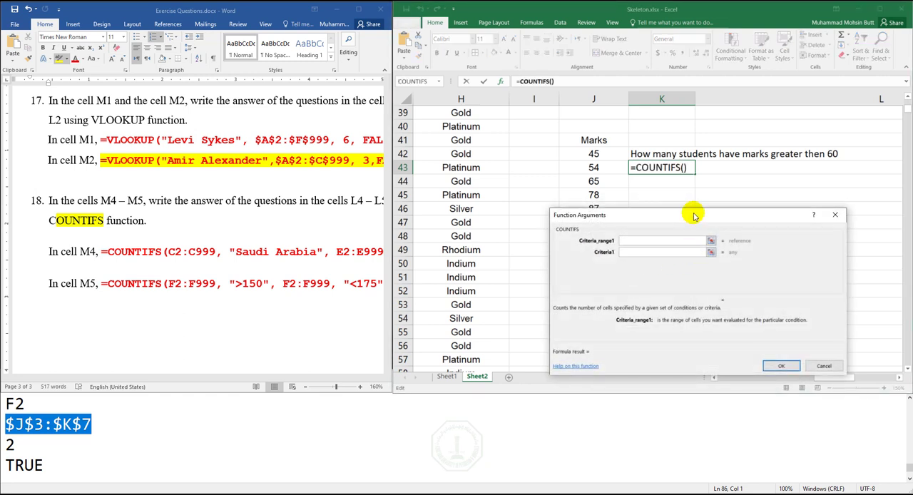
- Complete the COUNTIFS in K43 with criteria range J42:J48 and the criterion >60
left_click_drag(696, 216, 754, 259)
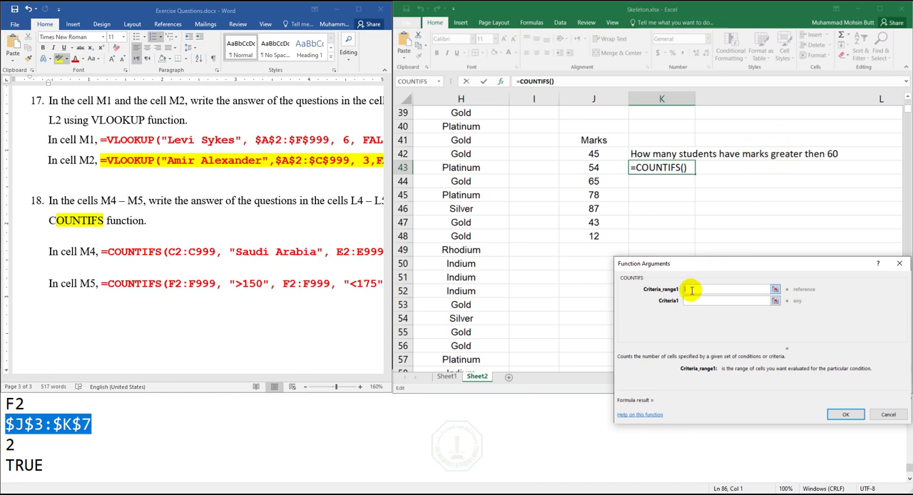
left_click_drag(597, 154, 595, 235)
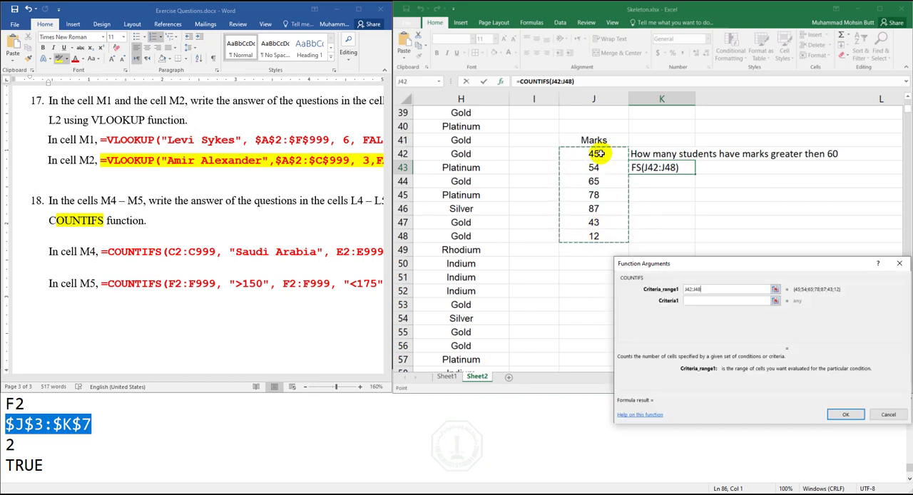
left_click(690, 301)
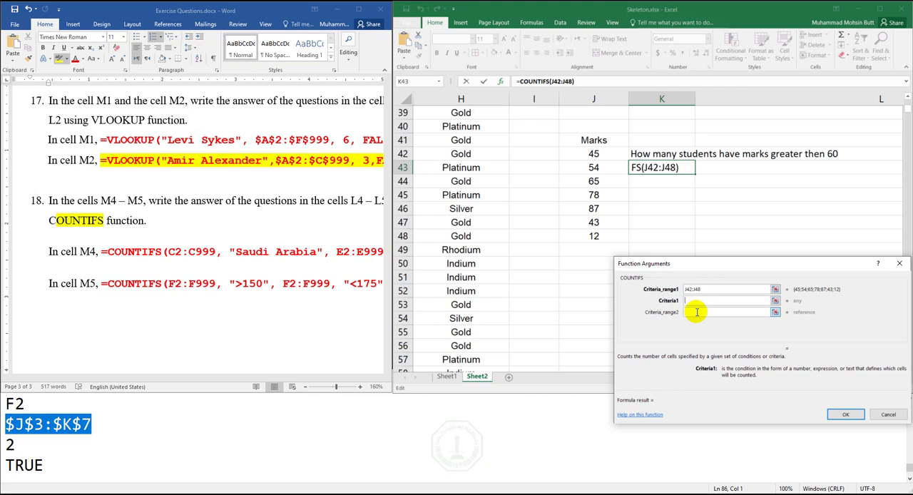
type(">60")
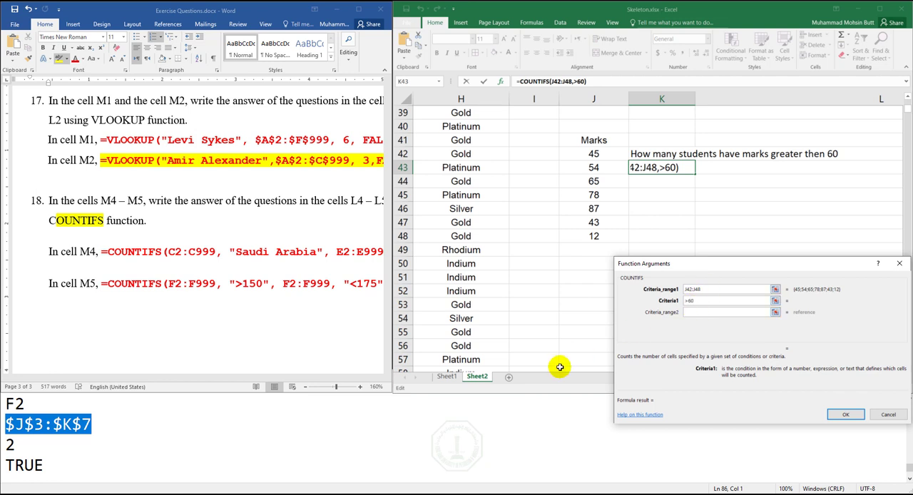
left_click(845, 415)
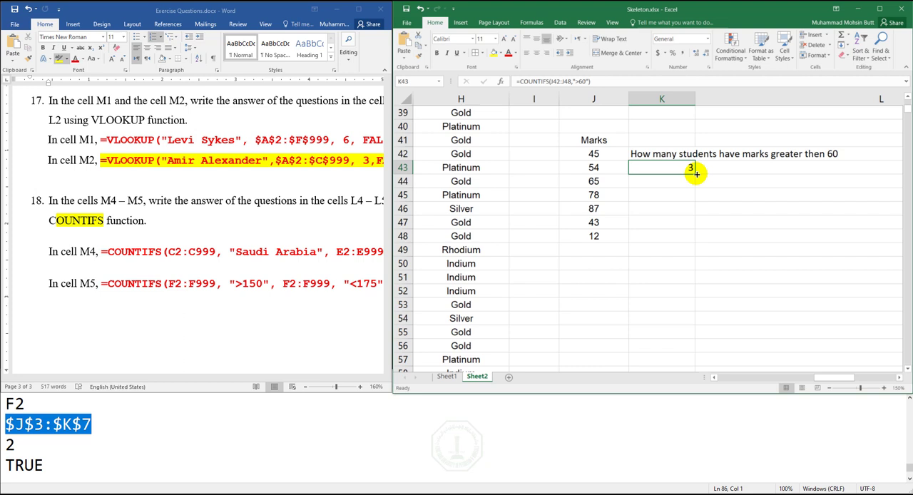
- Clear the whole marks example, including its question and formula, from cells J41 to K48
key("Left")
key("Up")
key("Up")
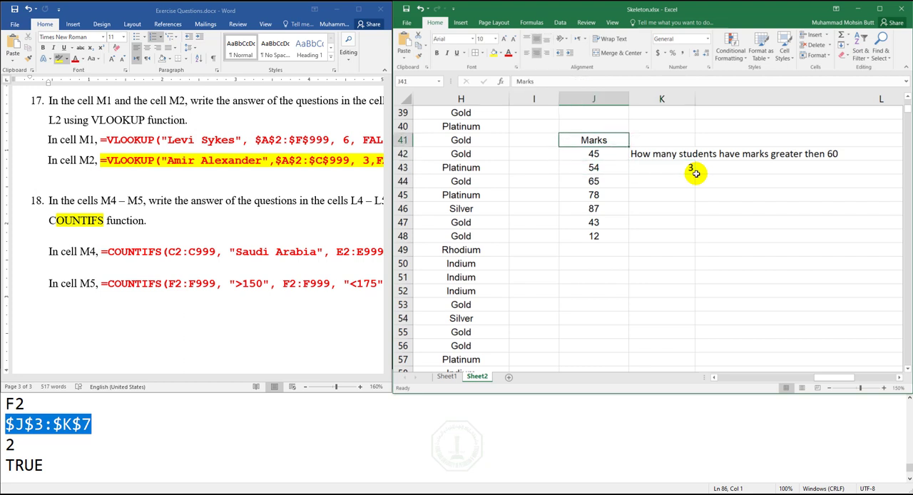
key("shift+Right")
key("shift+Down")
key("shift+Down")
key("shift+Down")
key("shift+Down")
key("shift+Down")
key("shift+Down")
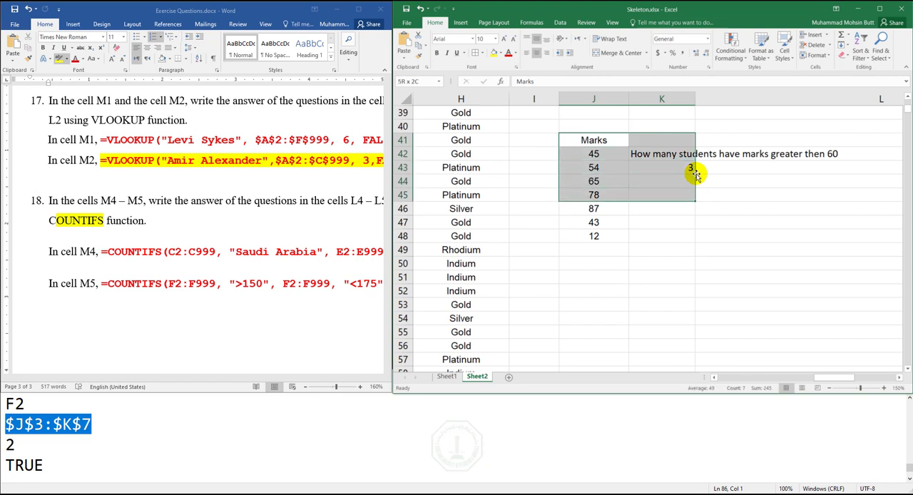
key("shift+Down")
key("Delete")
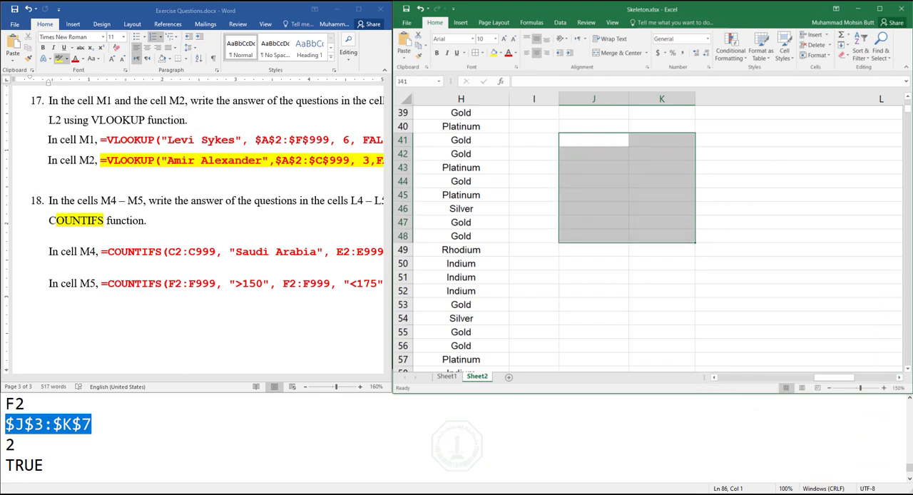
- Return to the question in L4 about Saudi Arabia customers with Retail sales and select its answer cell M4
scroll(906, 102, "up", 13)
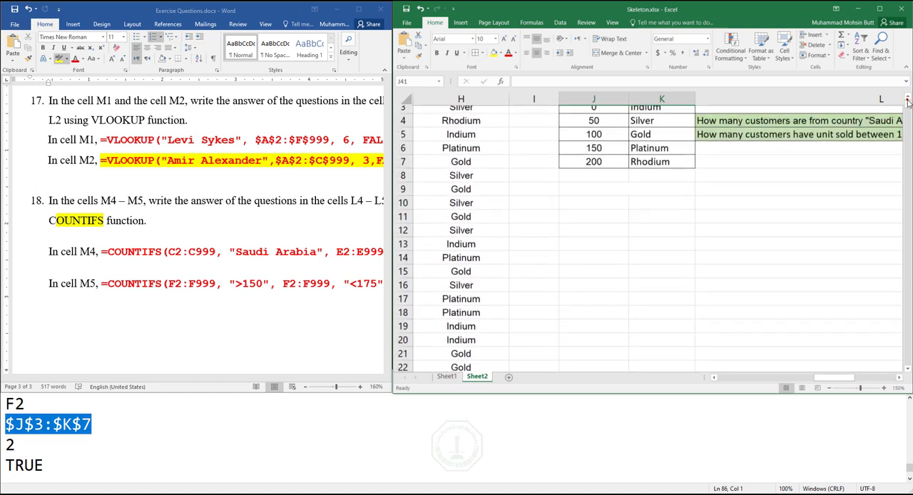
scroll(897, 380, "right", 5)
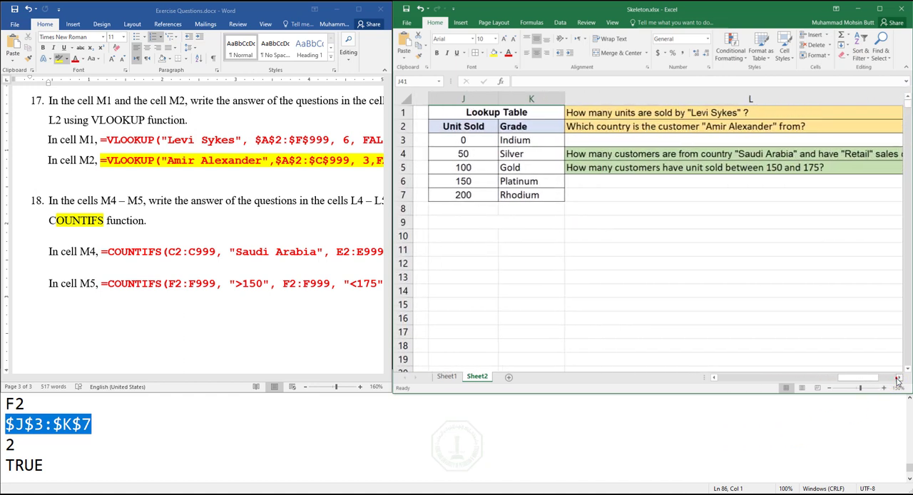
scroll(897, 380, "right", 1)
left_click(799, 154)
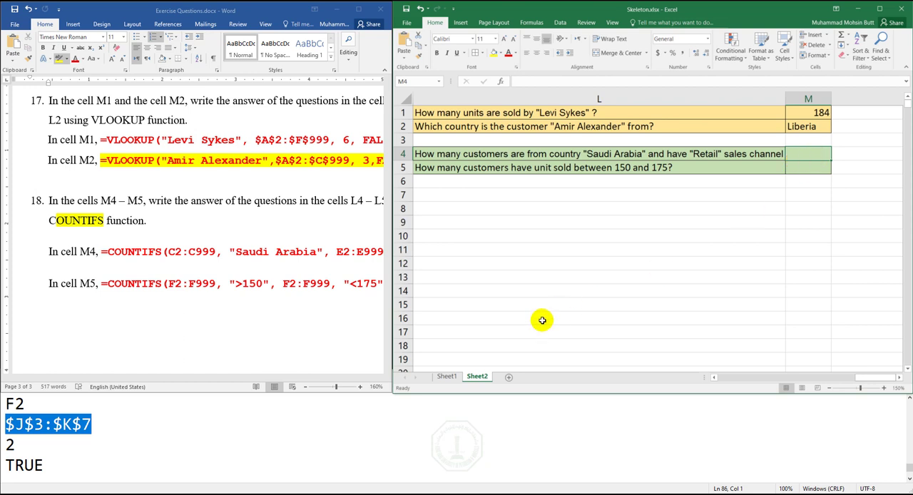
- In Notepad, add blank lines below the VLOOKUP notes and write "Country should Saudi Arabia"
left_click(243, 410)
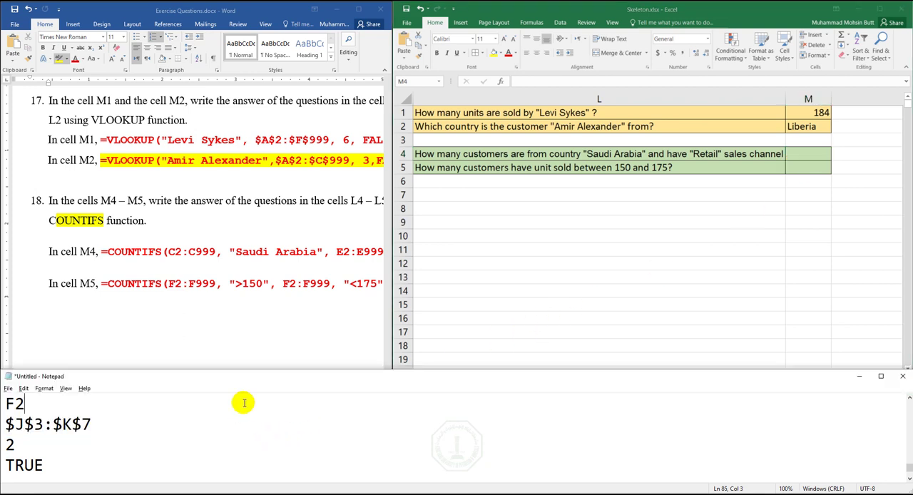
left_click(203, 448)
left_click(158, 457)
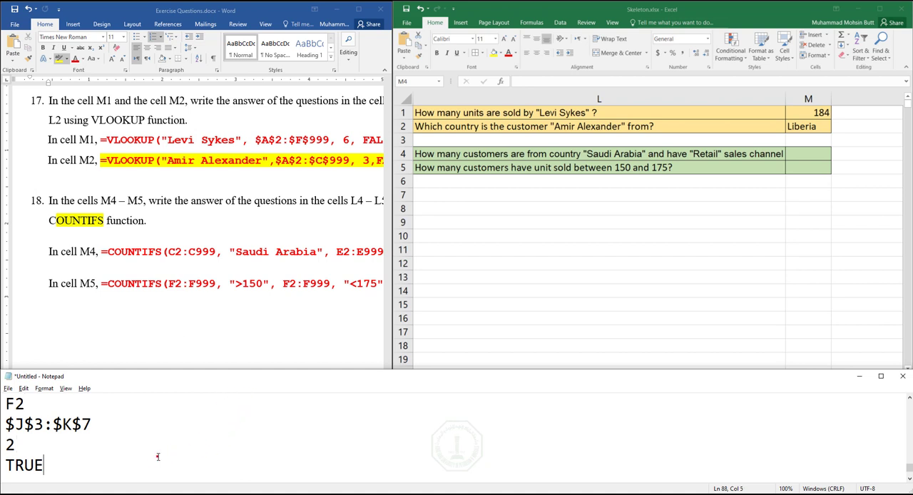
key("Return")
key("Return")
key("Return")
key("Return")
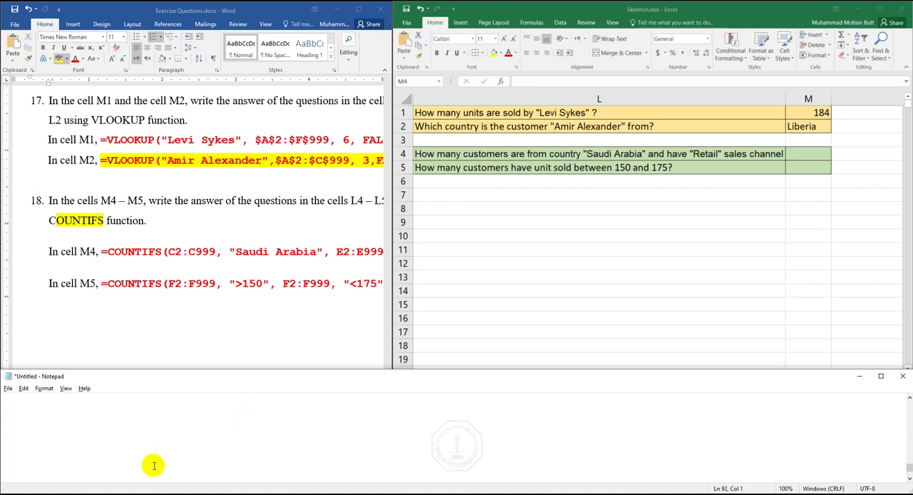
key("Up")
key("Up")
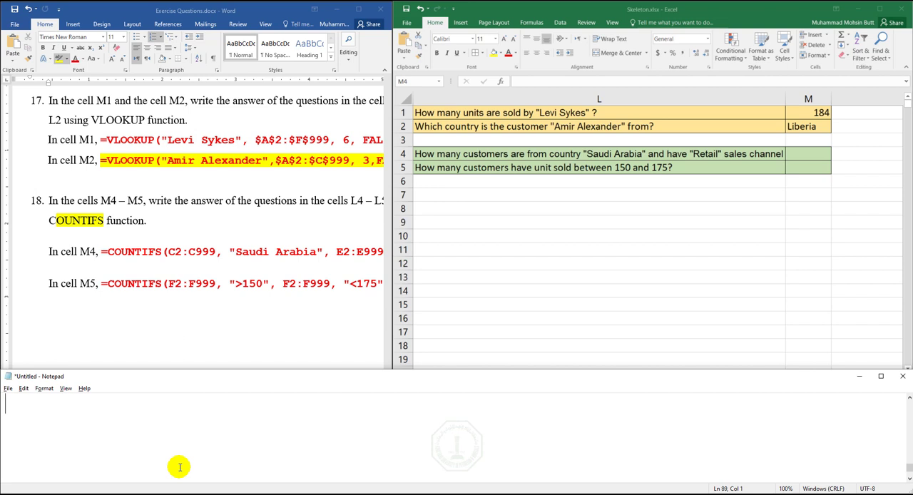
type("Country should Saudi Arabia")
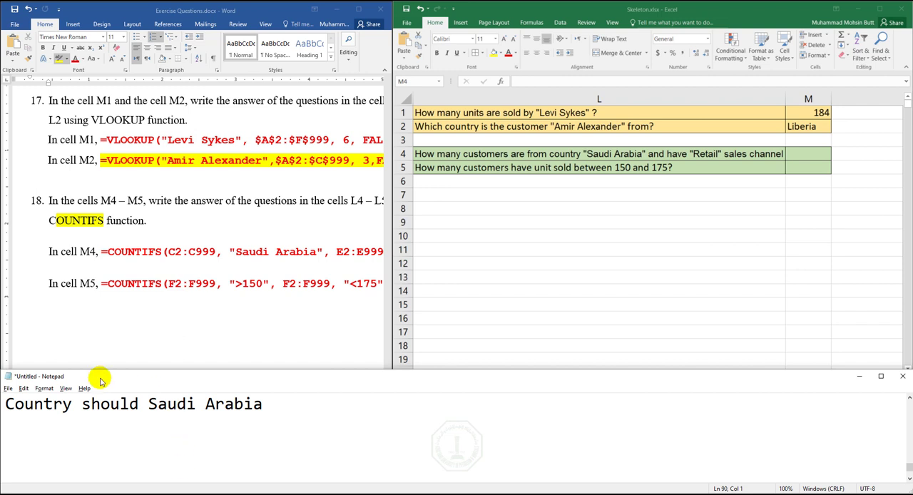
- Check the first and last rows of the Customer Country column in Excel and note the range C2:C999 in Notepad
double_click(48, 406)
left_click(792, 307)
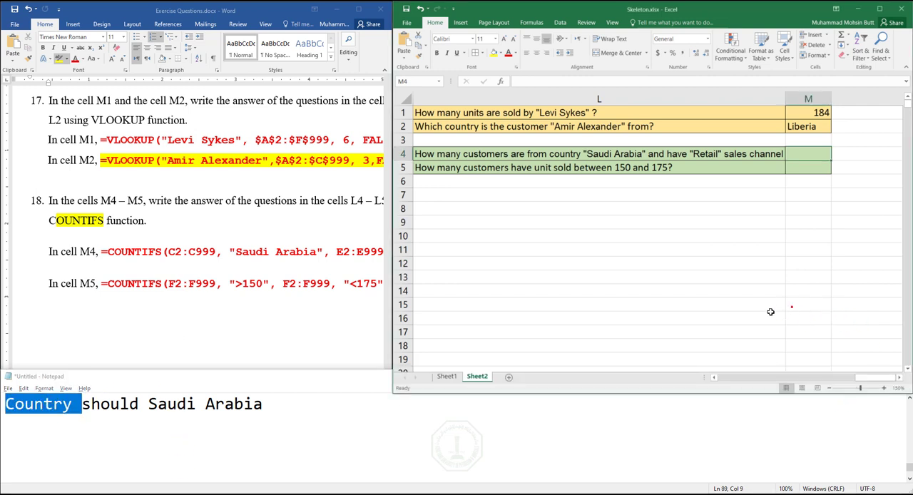
left_click_drag(761, 384, 735, 379)
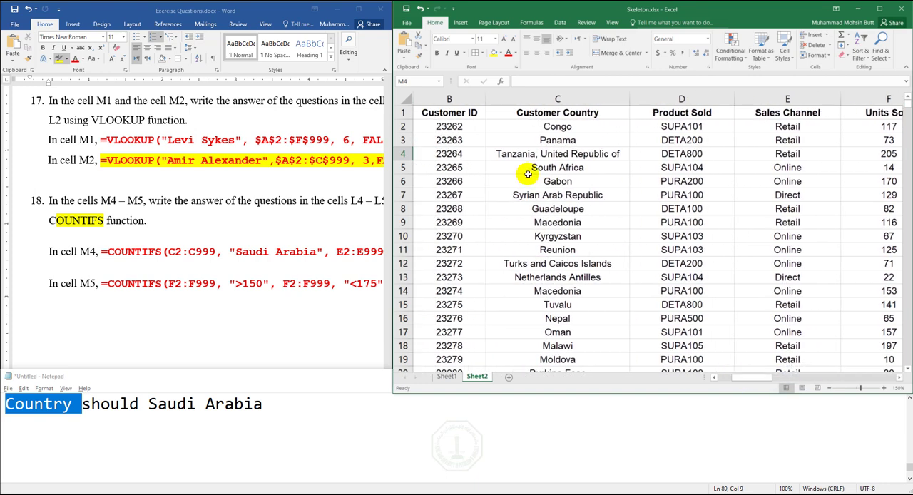
left_click(553, 130)
left_click_drag(907, 104, 897, 231)
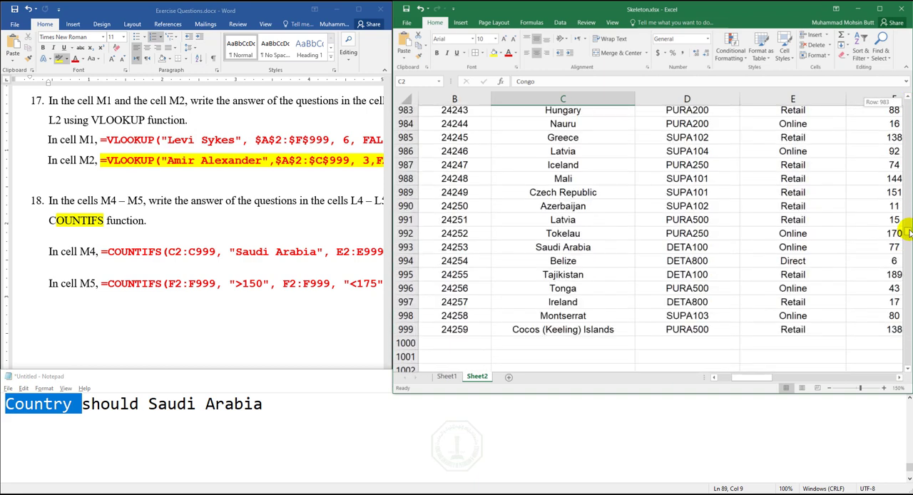
scroll(656, 200, "down", 3)
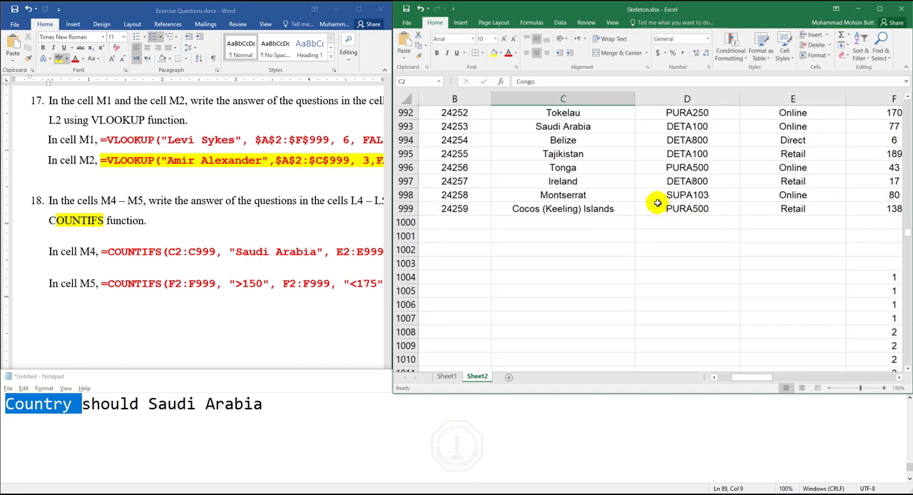
left_click(24, 439)
key("BackSpace")
type("C2:C999")
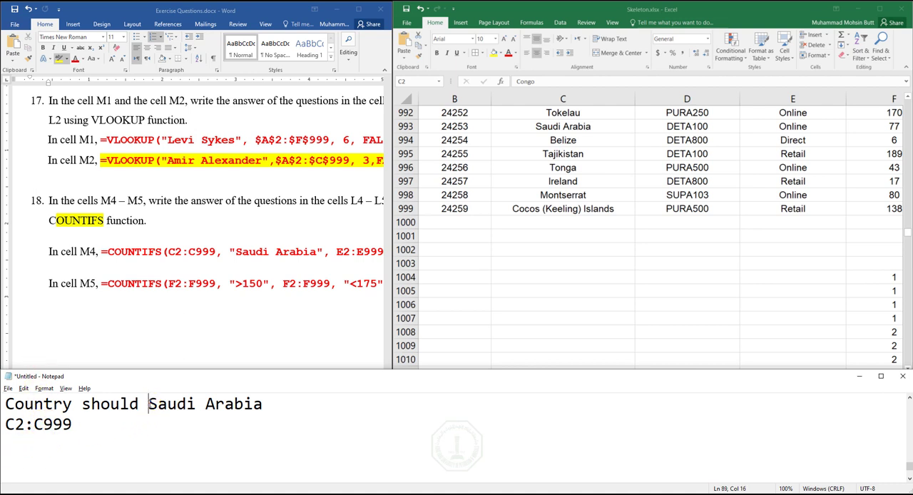
- Add the criterion Saudi Arabia on its own line below C2:C999 in the notes
left_click_drag(147, 403, 263, 404)
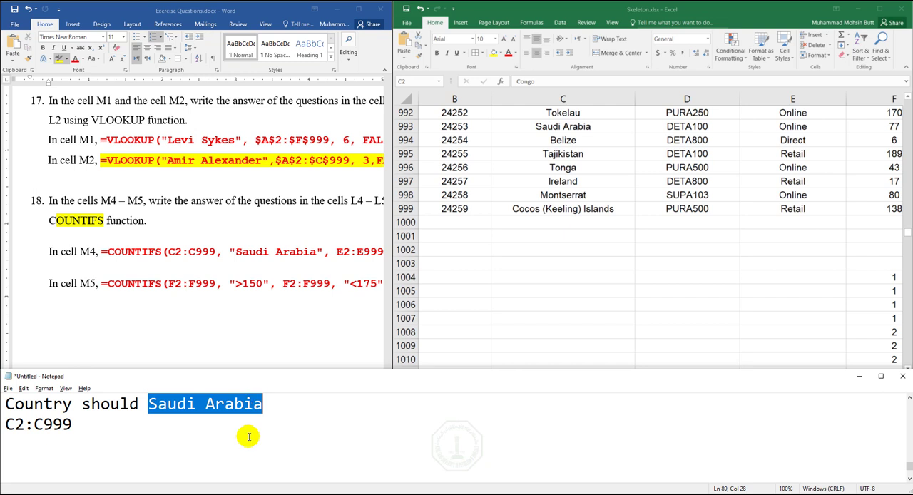
left_click(92, 444)
type("Sa")
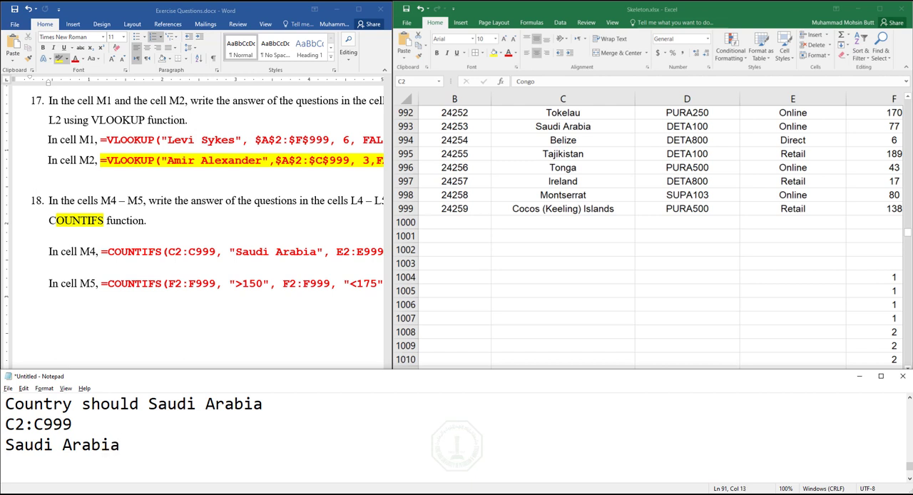
type("udi Arabia")
key("Return")
- Reread the question in cell L4 in Excel for its second condition
left_click(767, 324)
left_click_drag(897, 230, 897, 100)
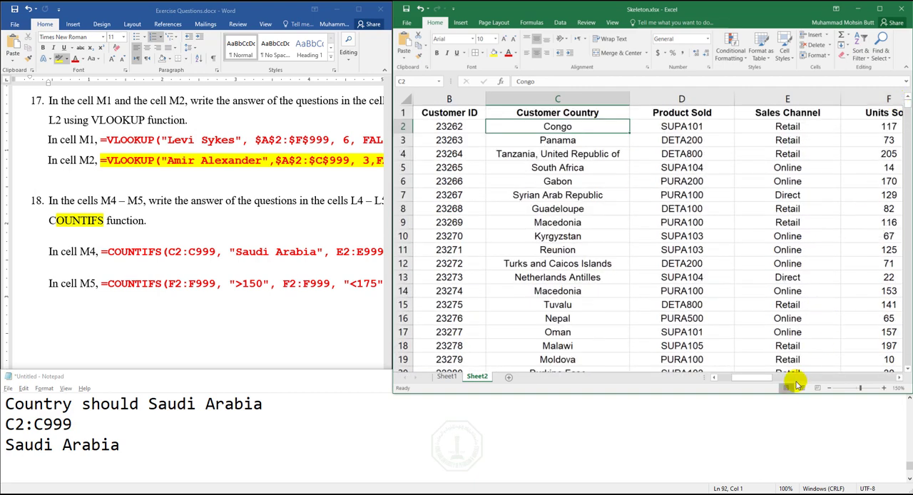
left_click_drag(794, 380, 891, 379)
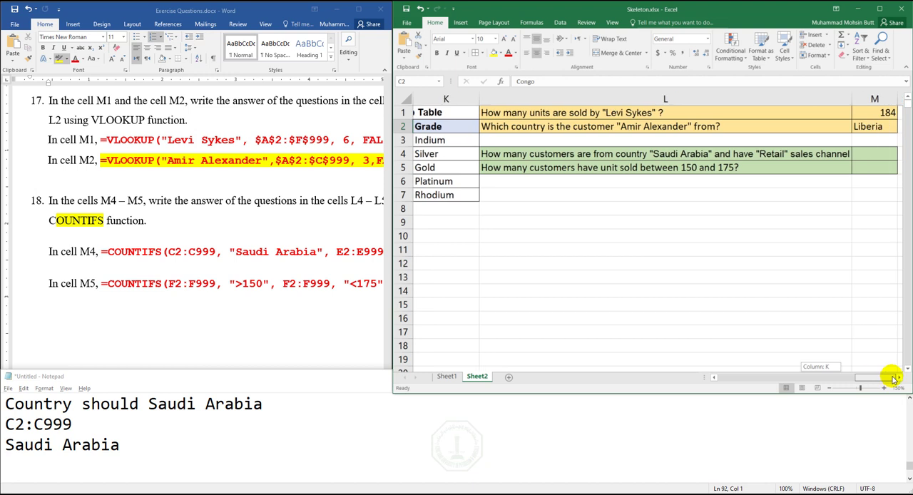
left_click(770, 157)
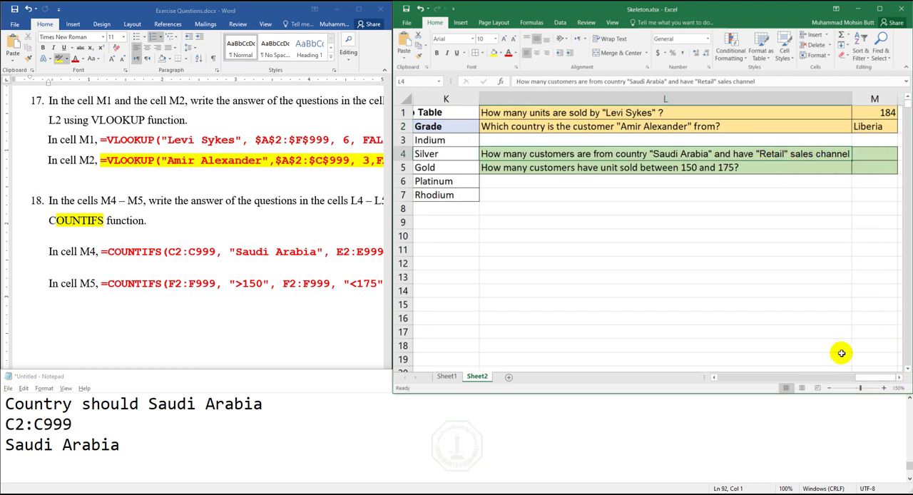
- Locate the first data cell of the Sales Channel column and note the range E2:E999 and criterion Retail in Notepad
left_click(748, 376)
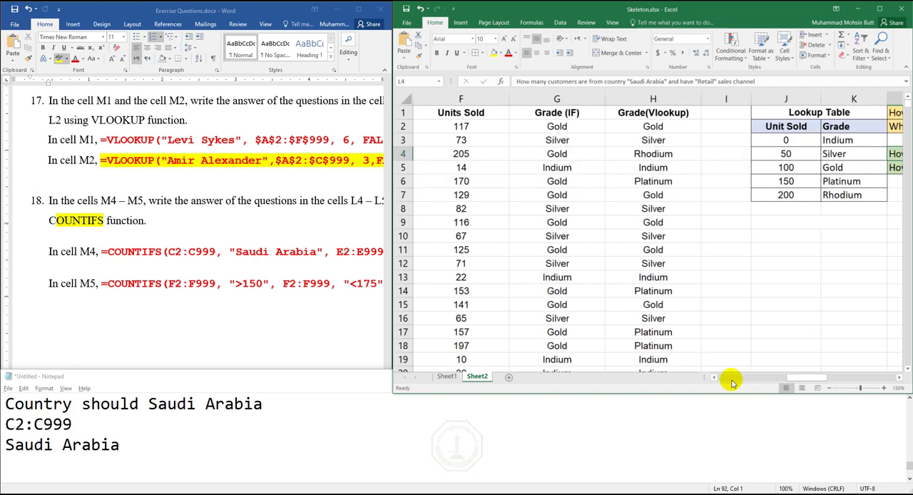
left_click(729, 378)
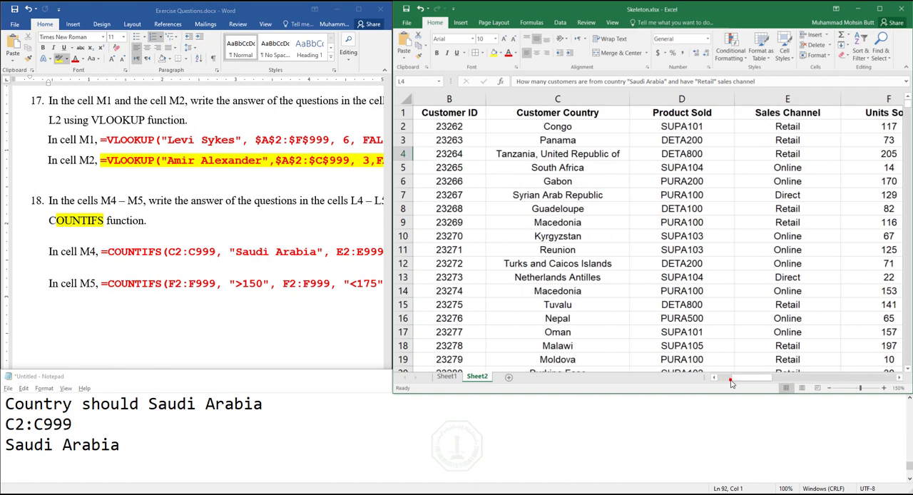
left_click(787, 119)
left_click(787, 128)
left_click(12, 464)
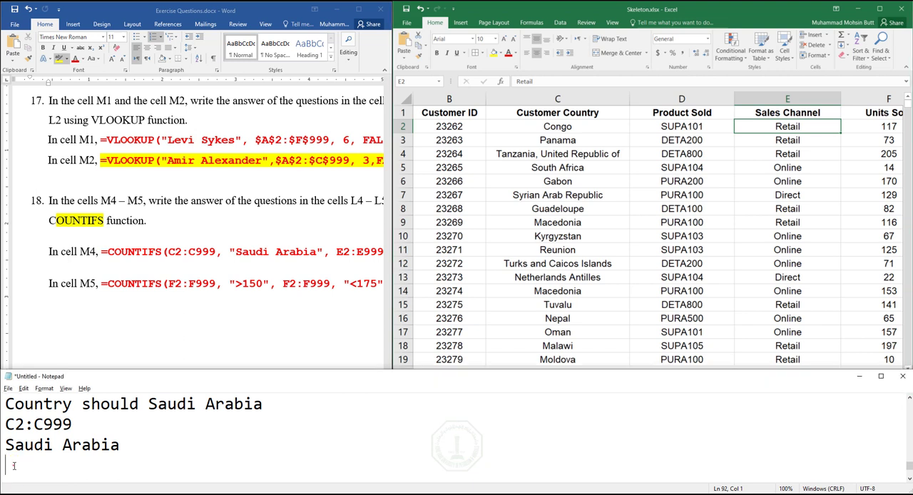
type("E2")
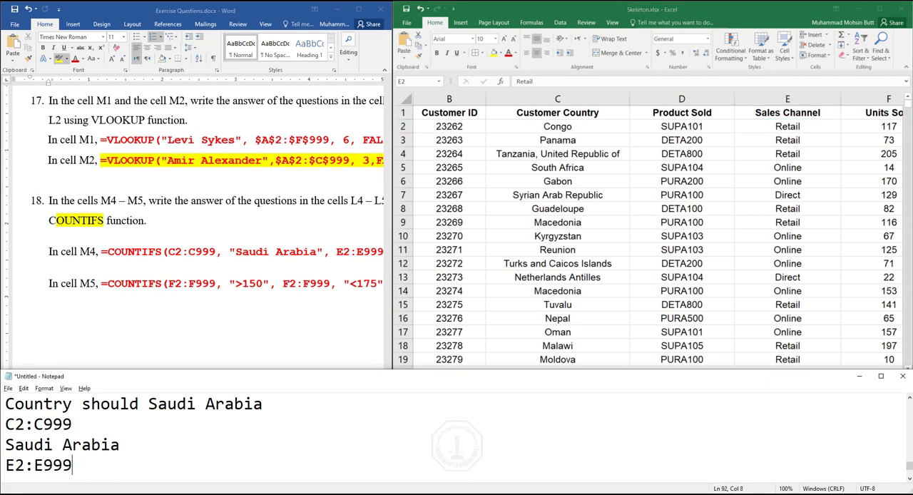
type(":E999")
key("Return")
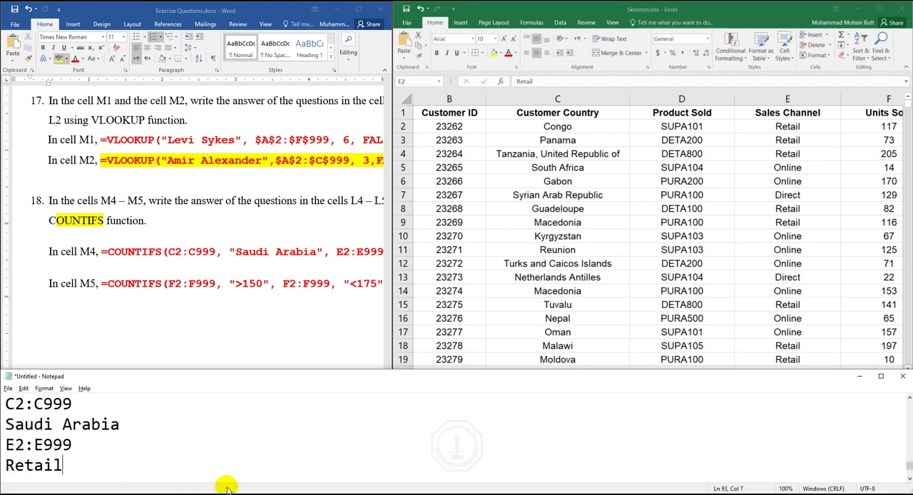
- Search for the COUNTIFS function and insert it in cell M4 of the Excel sheet
left_click(909, 284)
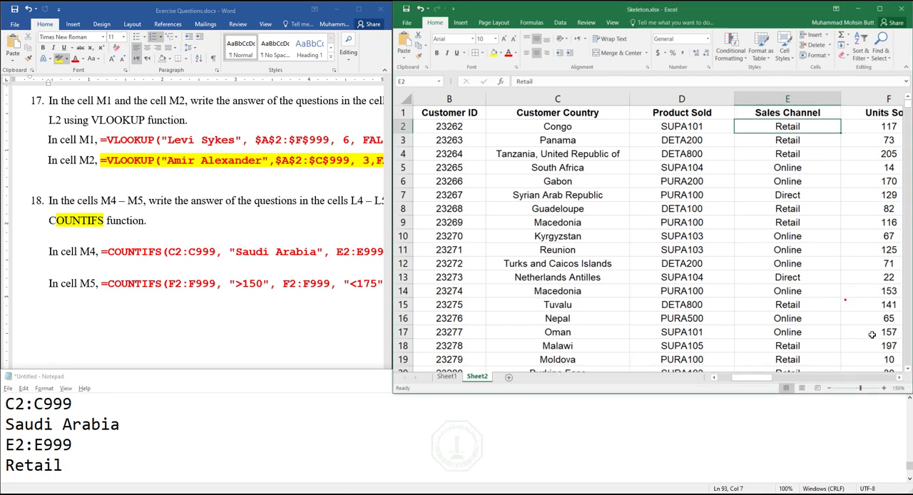
left_click(866, 379)
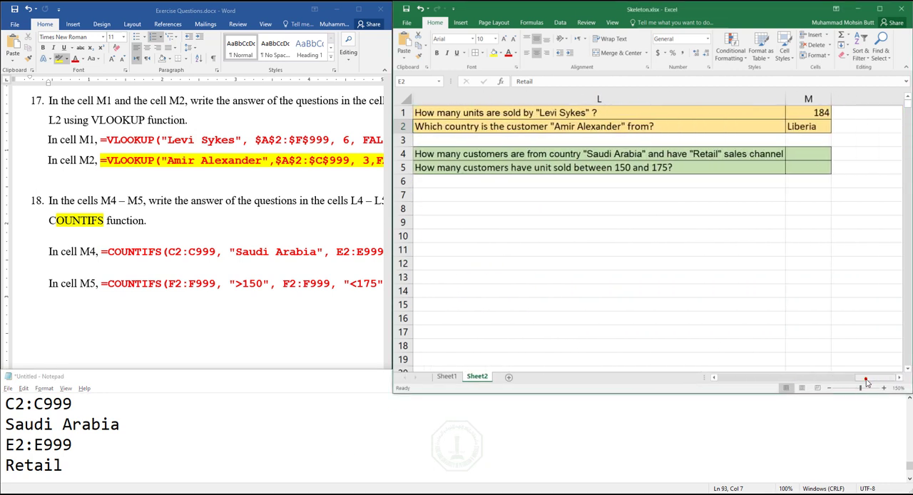
left_click(810, 154)
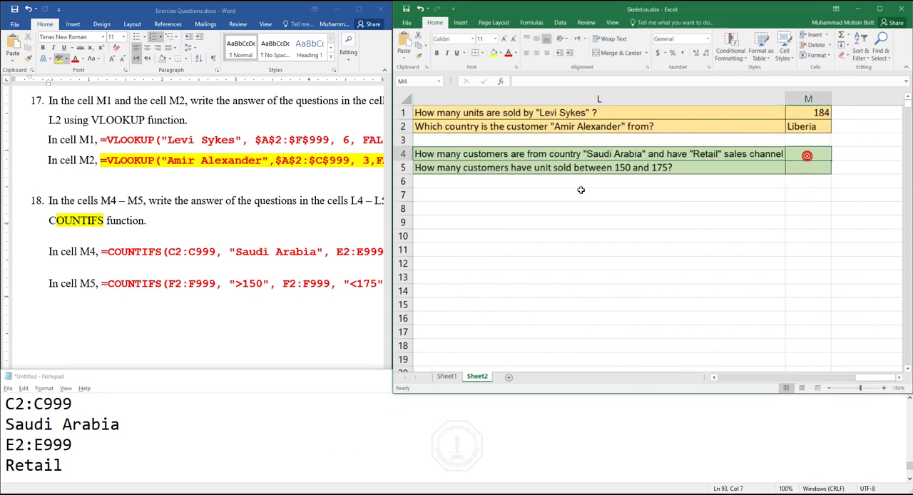
left_click(502, 82)
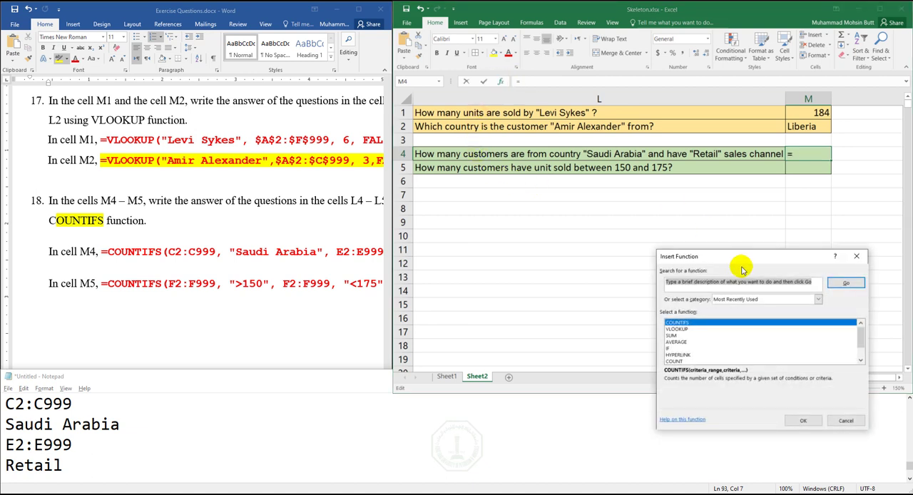
type("countifs")
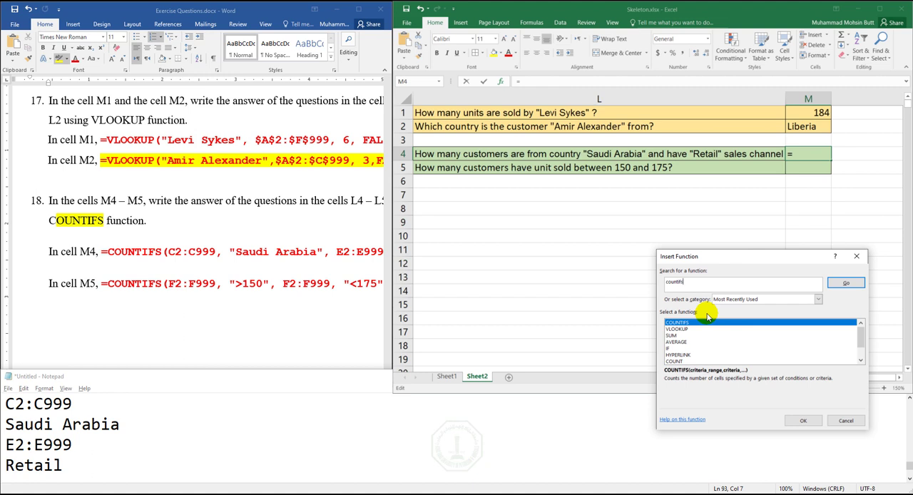
left_click(842, 283)
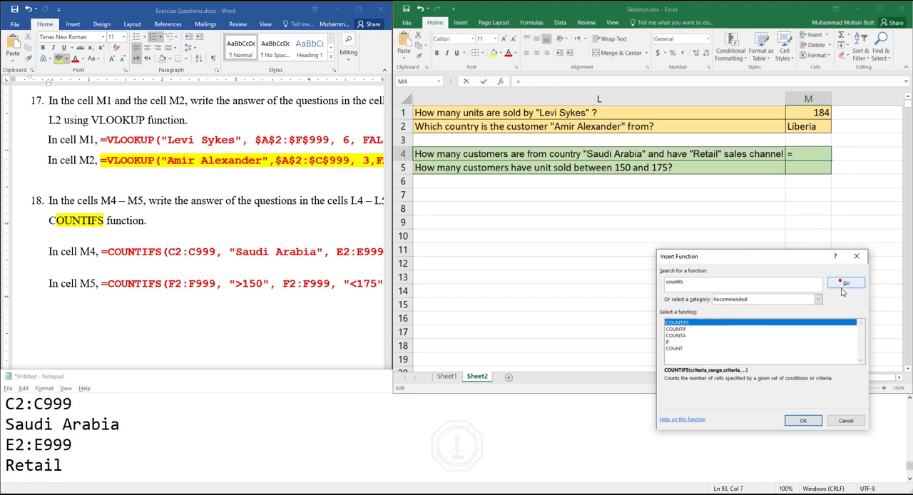
left_click(803, 421)
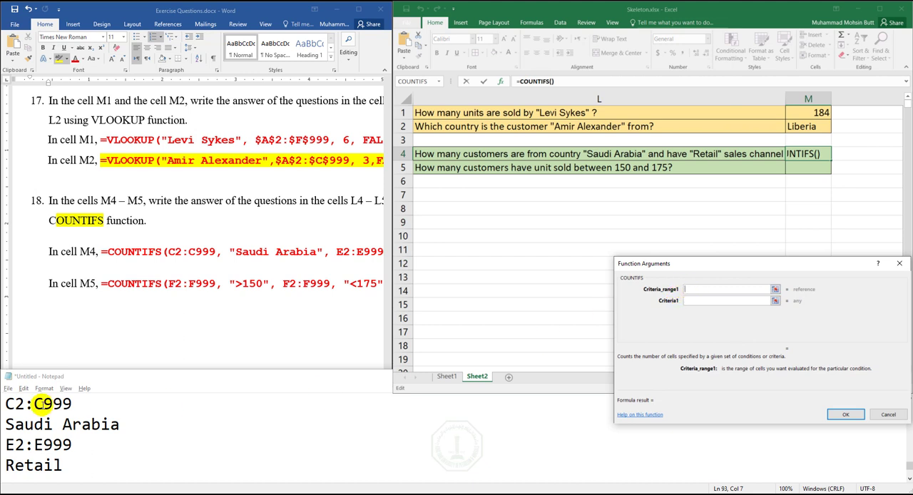
- Copy C2:C999 from the Notepad notes into Criteria_range1 of the COUNTIFS function for cell M4
left_click_drag(83, 404, 15, 403)
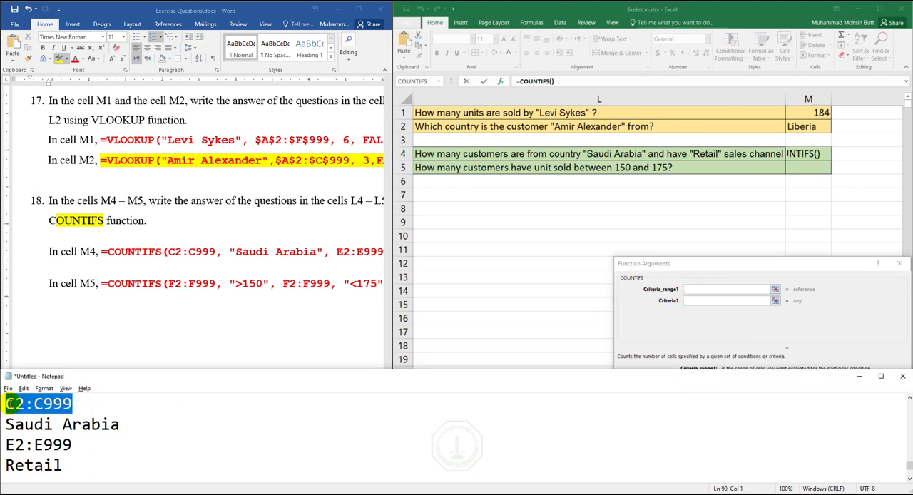
right_click(9, 406)
left_click(29, 293)
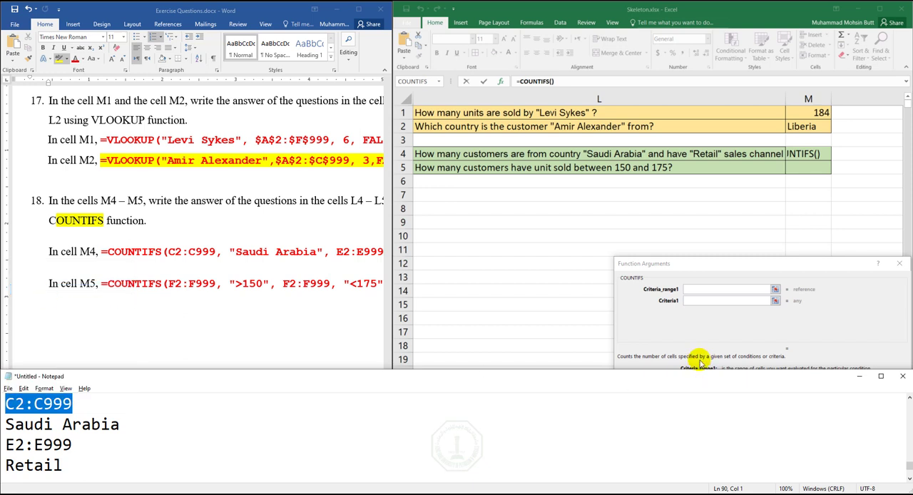
left_click(697, 287)
left_click(696, 286)
right_click(686, 289)
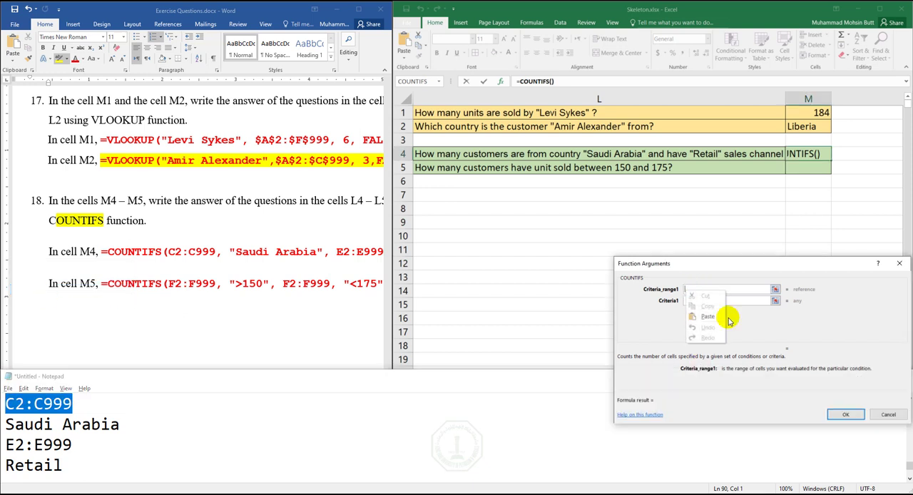
left_click(705, 322)
- Copy Saudi Arabia from the notes into Criteria1 of the COUNTIFS function
left_click_drag(123, 423, 5, 423)
right_click(6, 424)
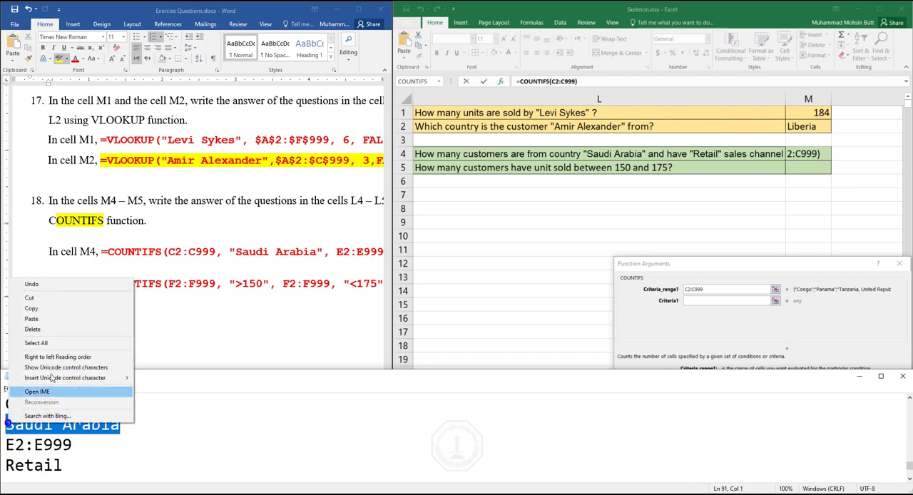
left_click(40, 306)
right_click(699, 301)
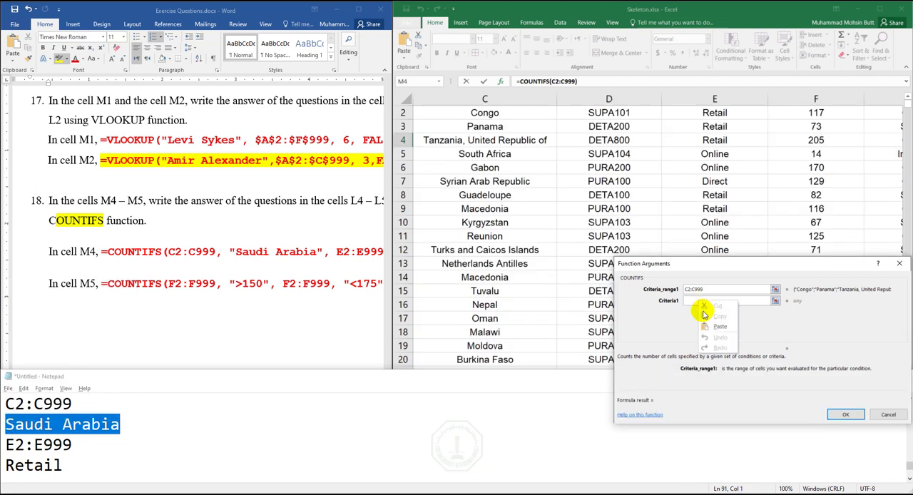
left_click(692, 302)
right_click(692, 303)
left_click(706, 334)
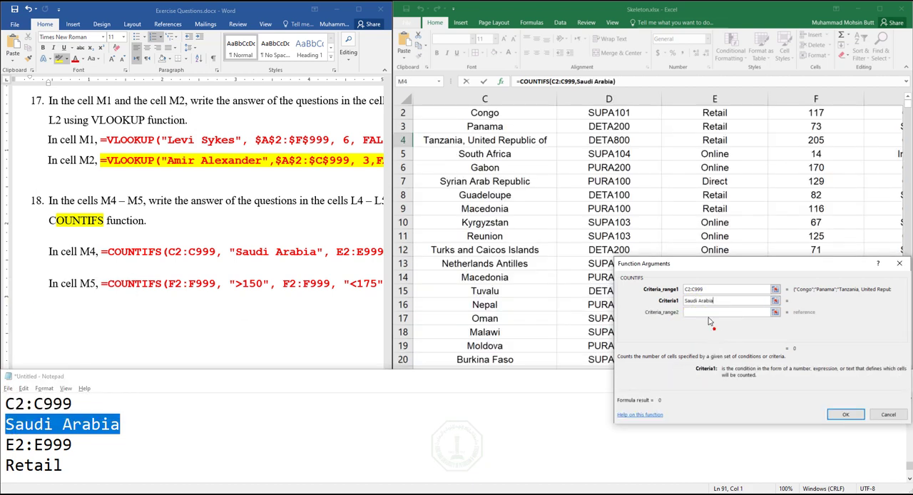
- Copy E2:E999 from the notes into Criteria_range2 of the COUNTIFS function
left_click(692, 314)
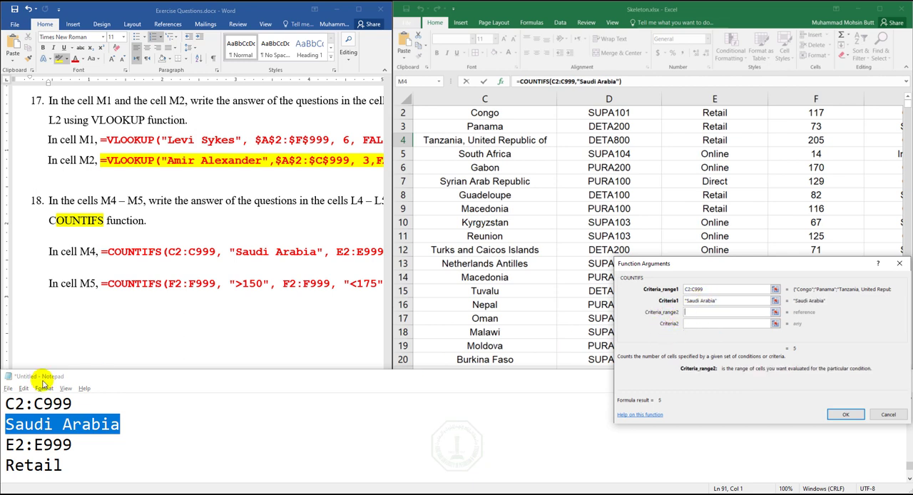
mouse_move(15, 445)
left_mouse_down()
mouse_move(73, 444)
mouse_move(5, 444)
left_mouse_up()
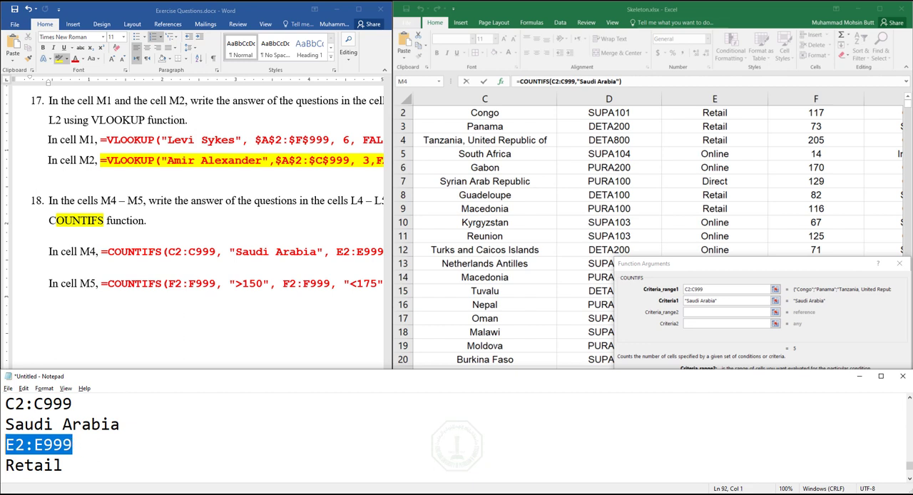
right_click(19, 445)
left_click(42, 330)
left_click(685, 312)
right_click(685, 313)
left_click(707, 343)
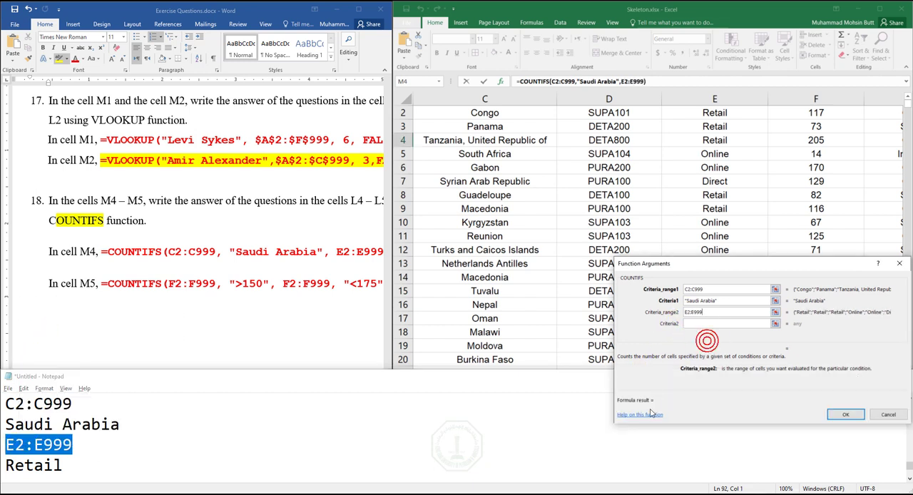
- Copy Retail from the notes into Criteria2 and complete the COUNTIFS formula in M4
left_click_drag(63, 465, 6, 465)
right_click(10, 469)
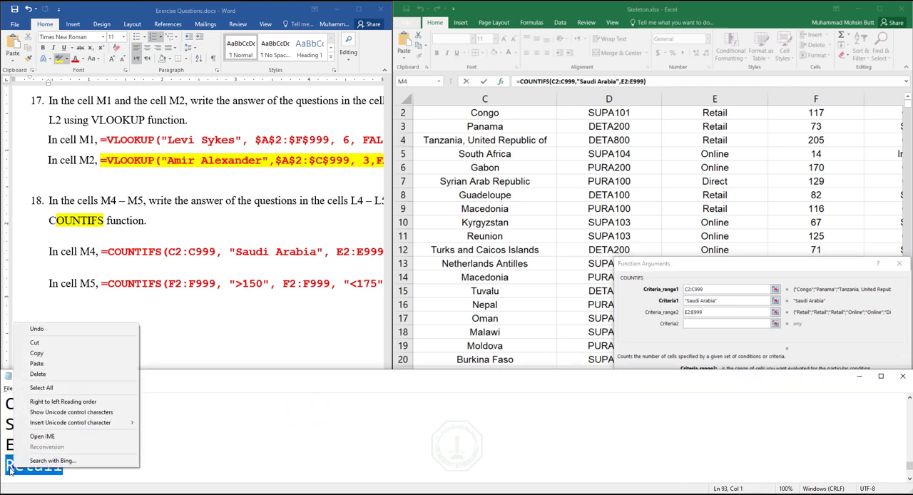
left_click(35, 353)
left_click(720, 324)
right_click(720, 324)
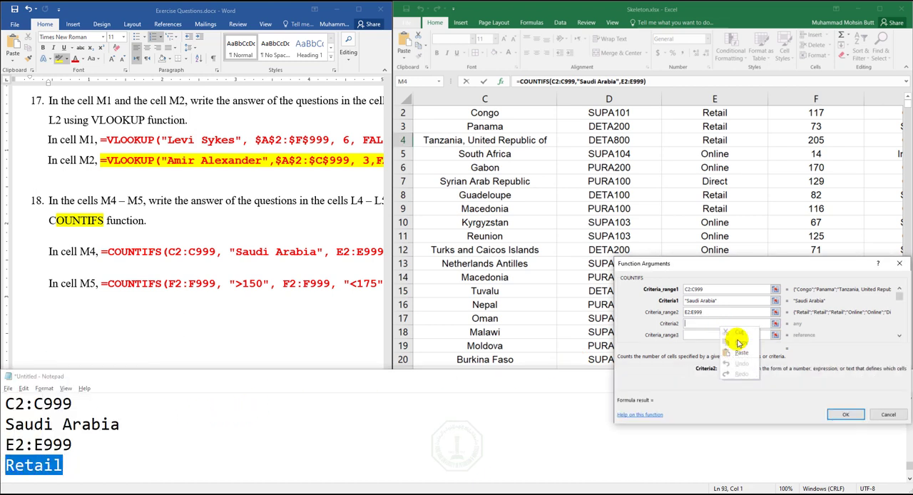
left_click(738, 351)
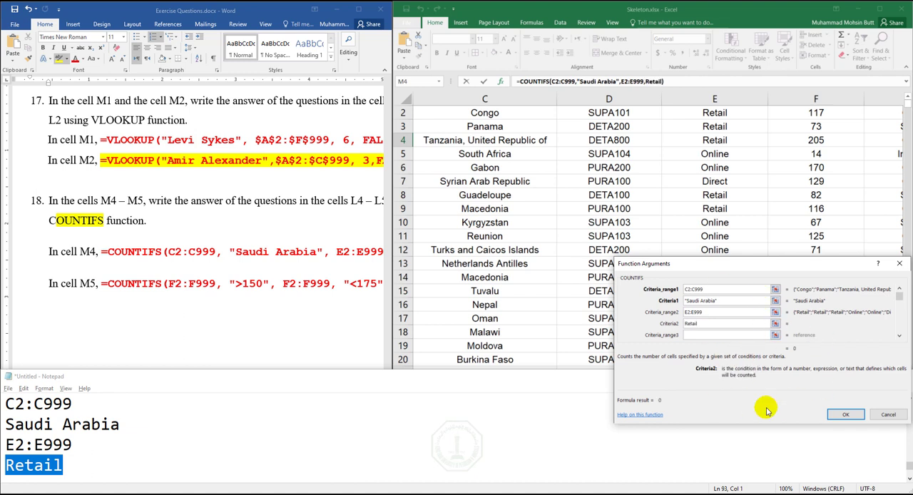
left_click(845, 414)
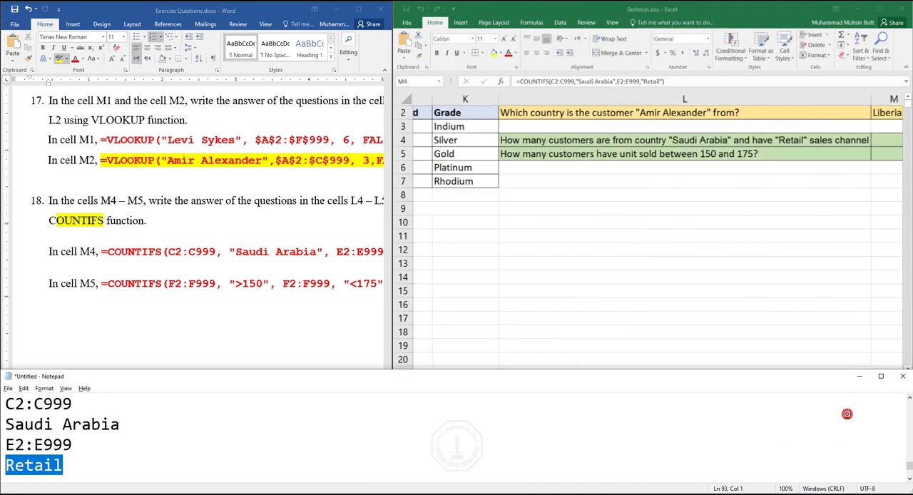
- Insert the COUNTIFS function in cell M5 of the Excel sheet
double_click(870, 152)
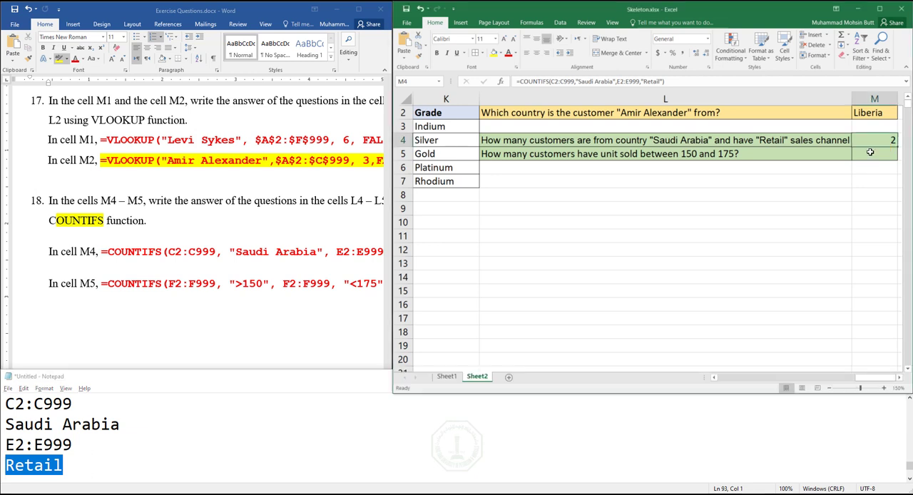
left_click(804, 165)
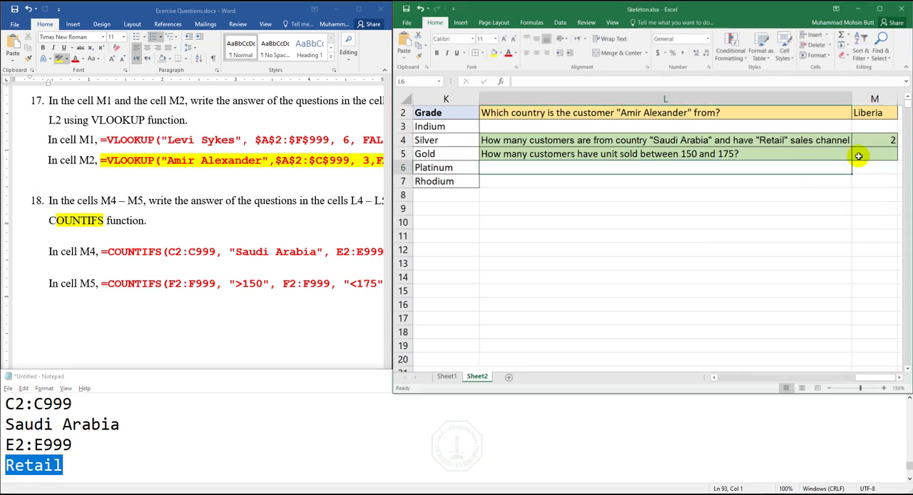
left_click(861, 154)
left_click(500, 81)
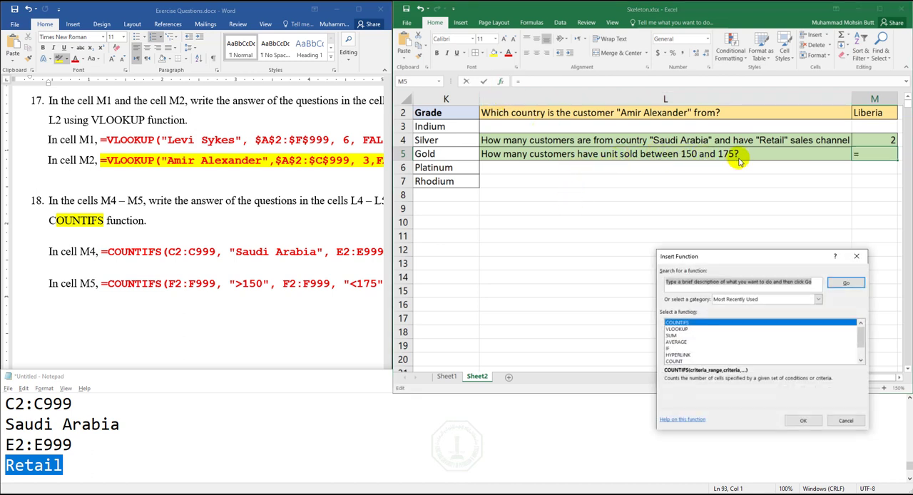
double_click(678, 323)
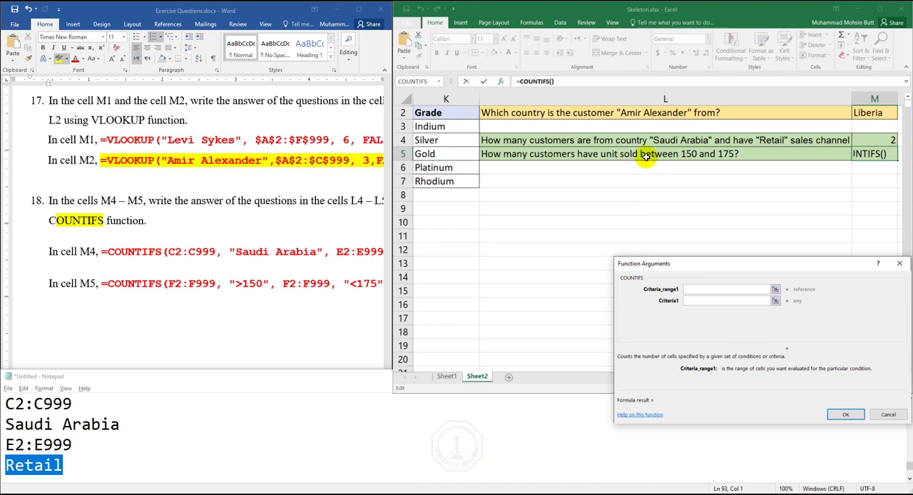
left_click(685, 155)
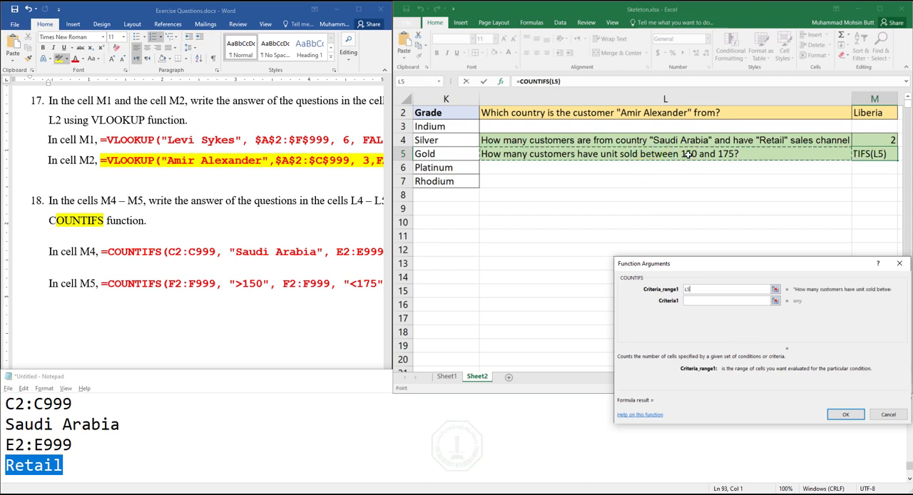
left_click(692, 289)
key("BackSpace")
key("BackSpace")
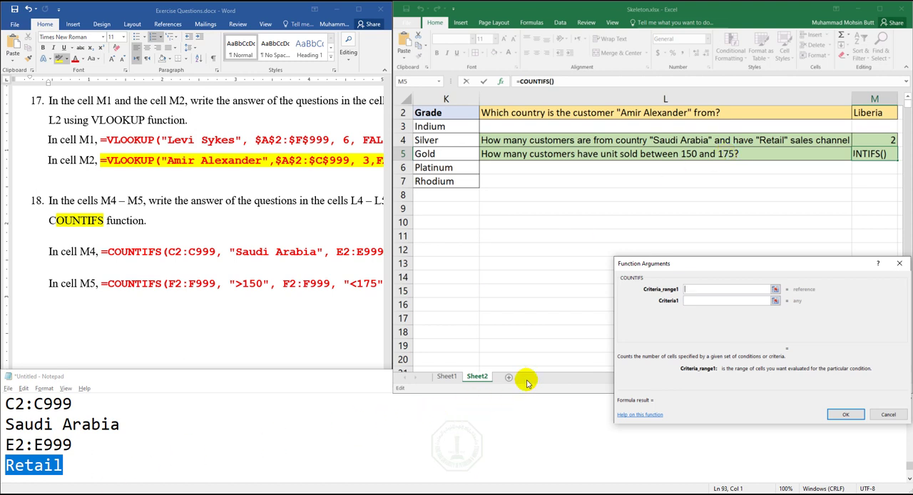
- Locate the first data cell of the Units Sold column and note the range F2:F999 below the earlier notes in Notepad
left_click_drag(769, 264, 742, 187)
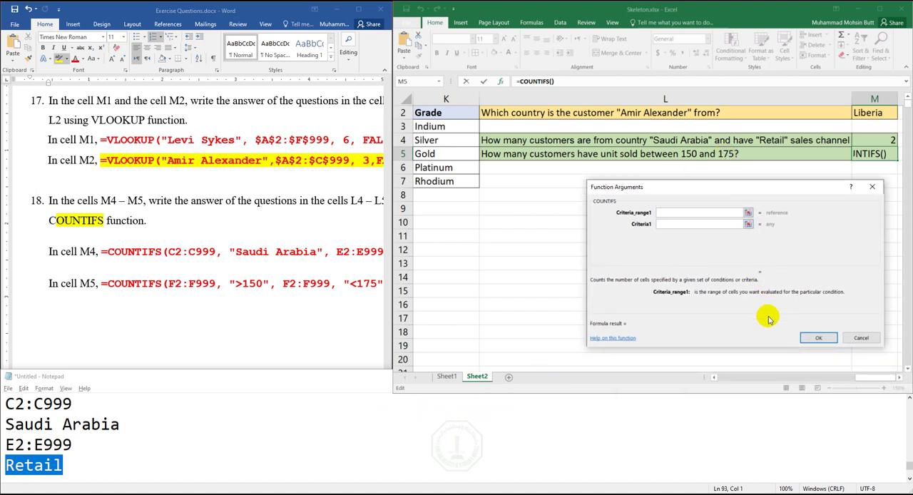
left_click(760, 378)
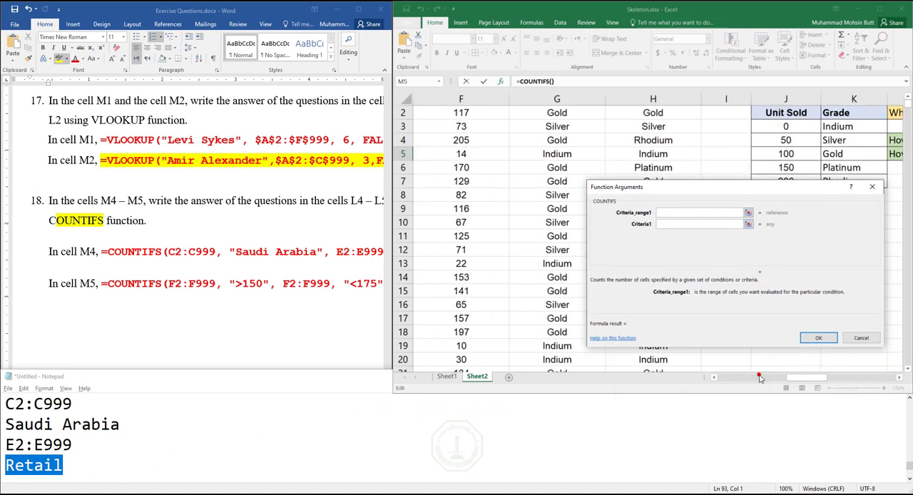
left_click(908, 100)
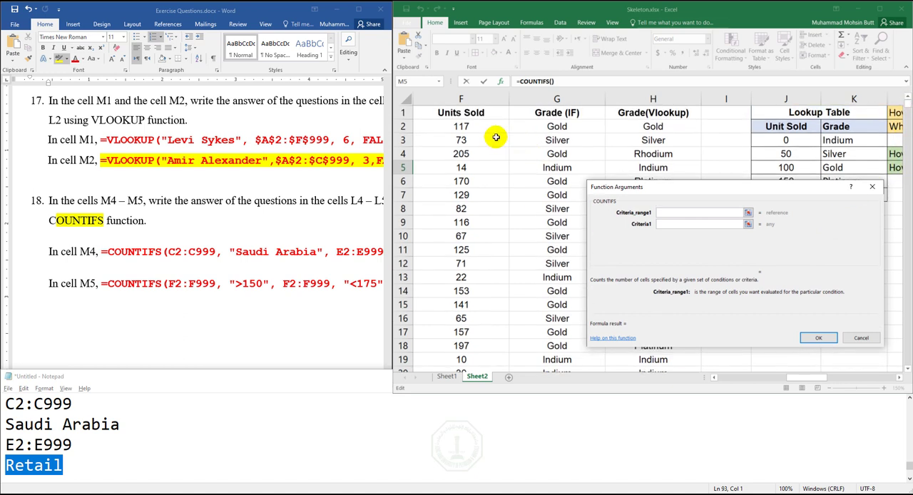
left_click(84, 462)
left_click(84, 462)
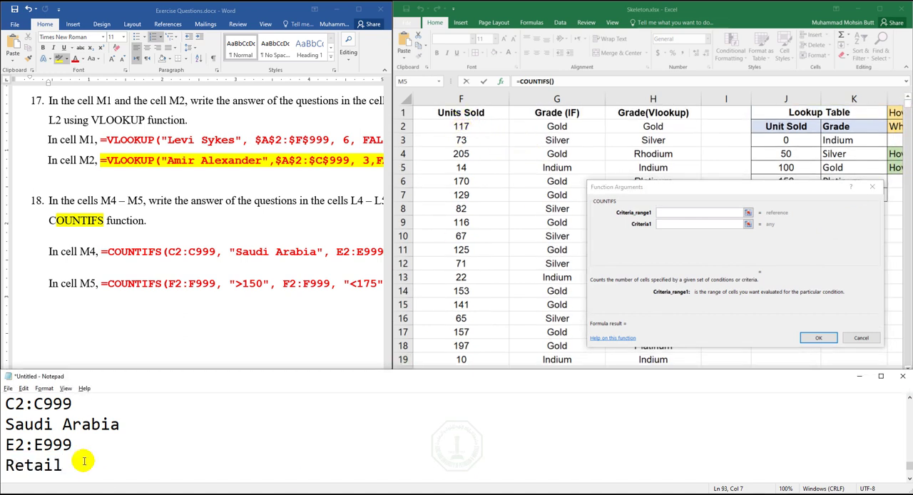
key("Return")
key("Return")
key("Return")
key("Return")
key("Up")
key("Up")
key("Up")
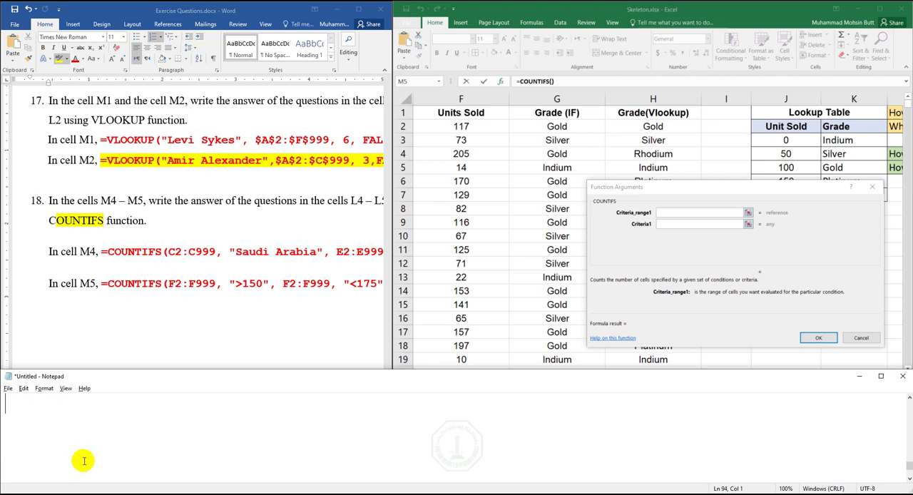
type("F2:")
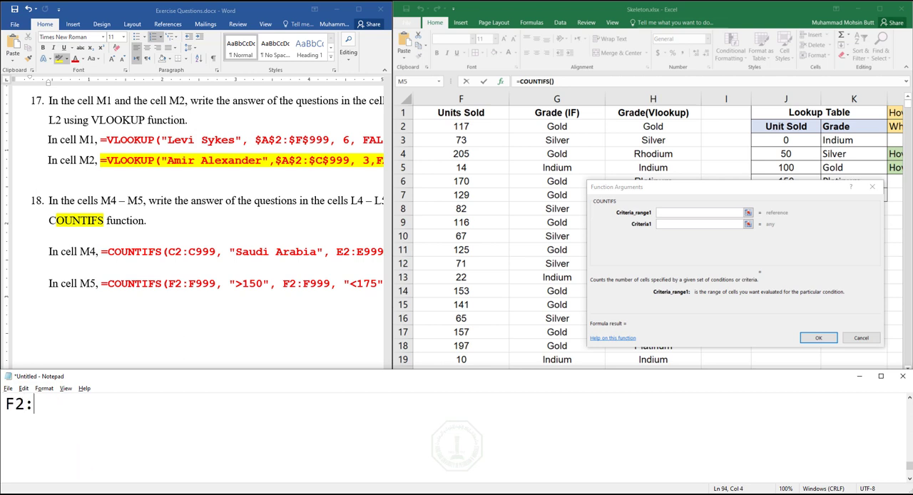
type("F999")
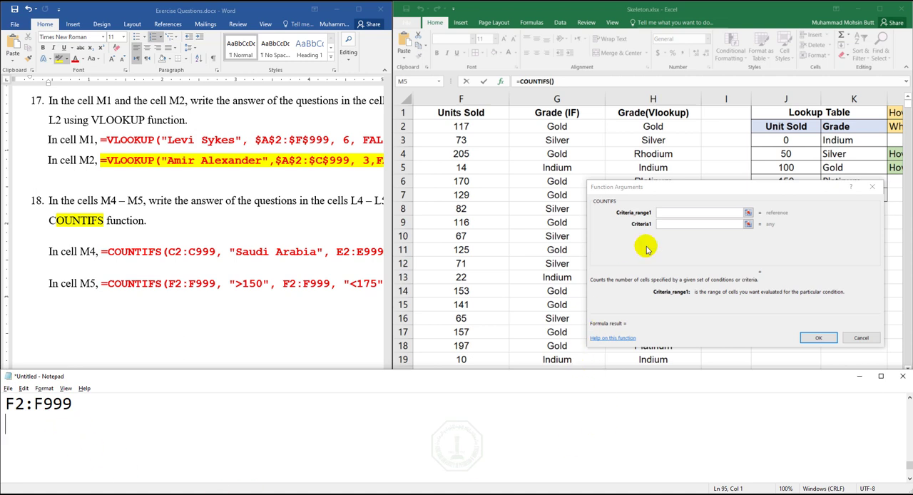
- Reread the question in L5 and add >150, F2:F999 and <175 on separate lines below the range in Notepad
left_click(726, 44)
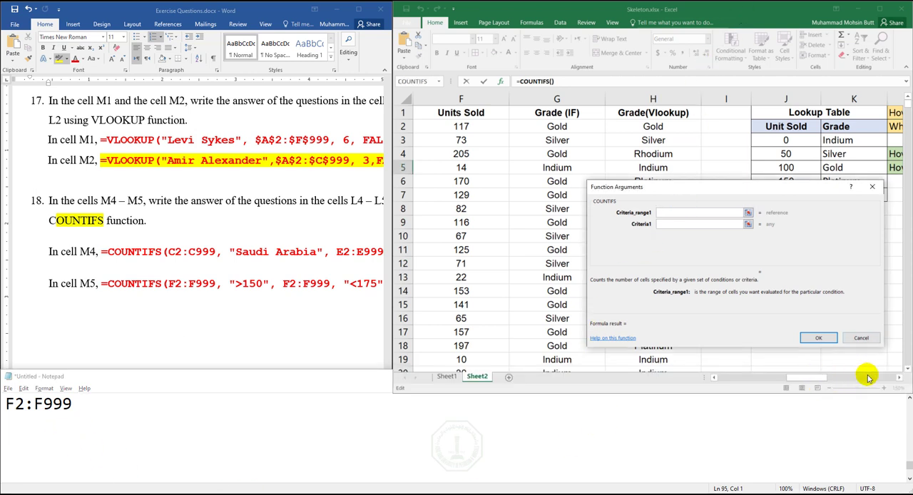
left_click(897, 378)
left_click(898, 378)
left_click(898, 378)
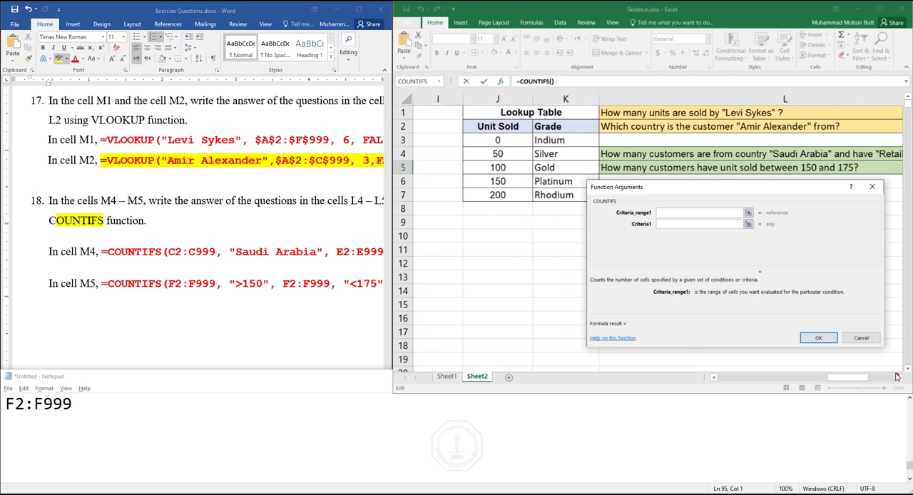
left_click(36, 428)
type(">150")
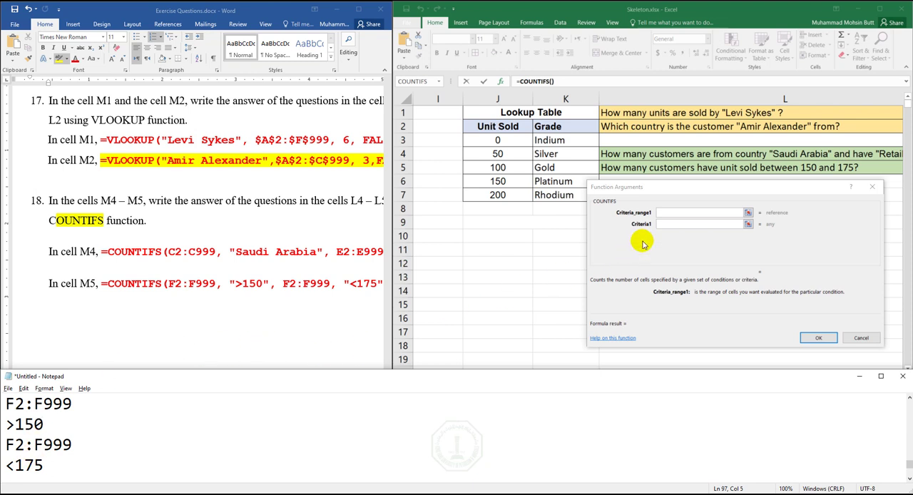
- Set the M5 COUNTIFS function's first range to F2:F999 and its first criterion to >150
left_click(667, 214)
type("F2")
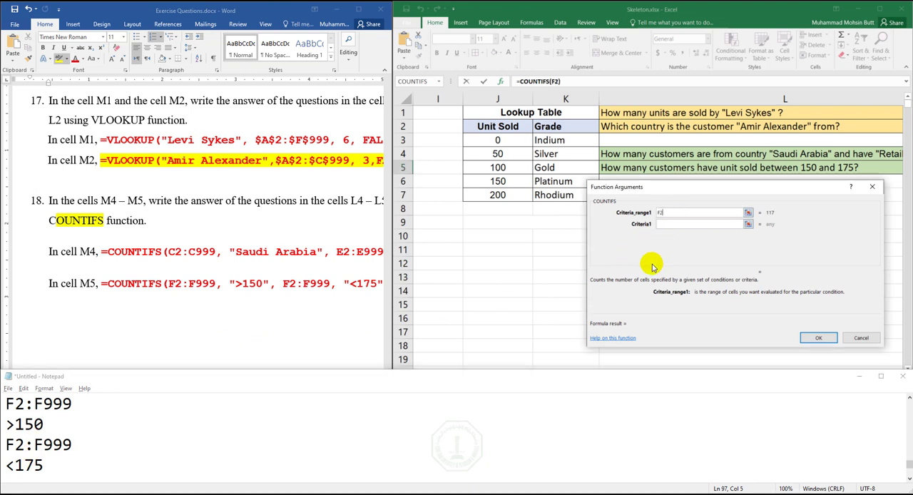
type(":F999")
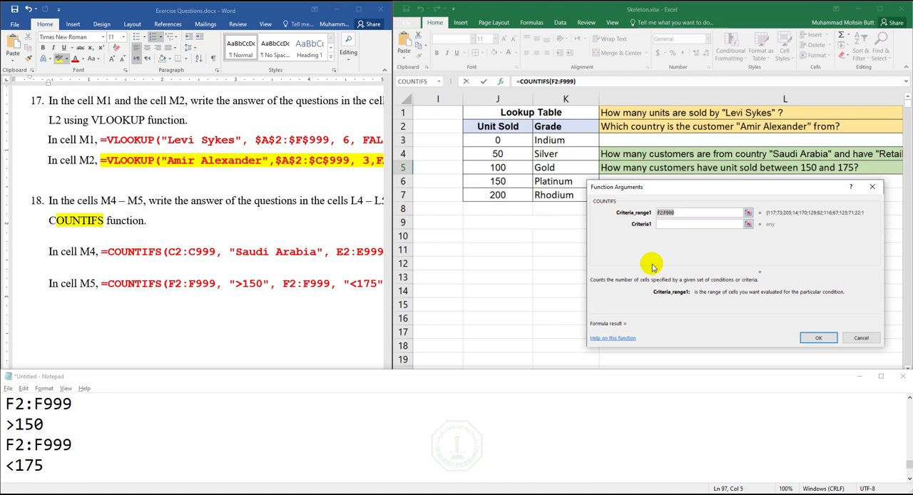
left_click(663, 225)
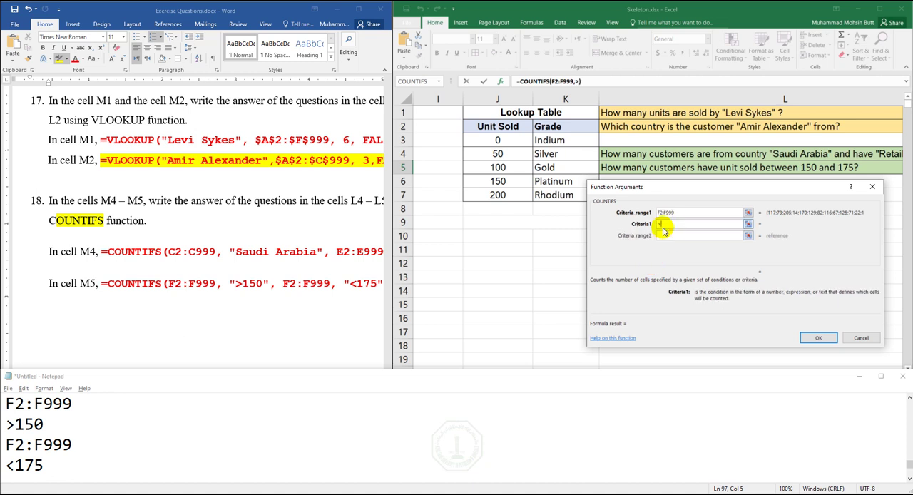
key("Tab")
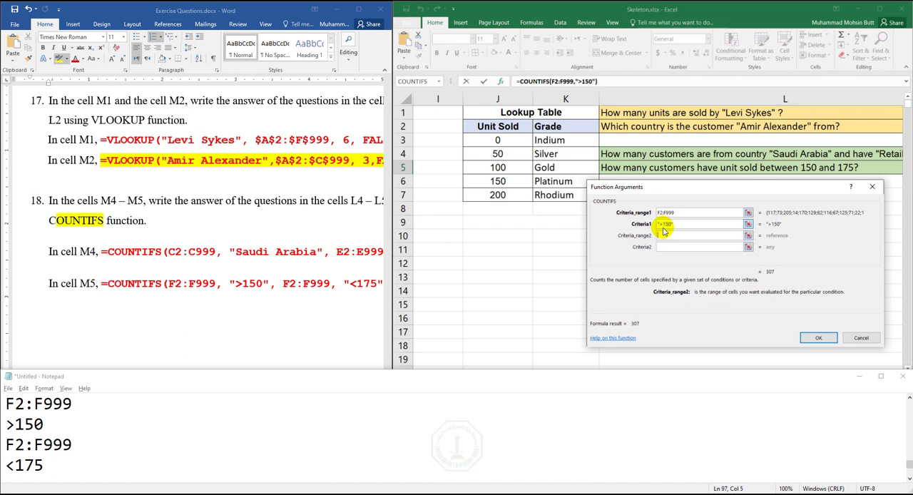
- Set the second range to F2:F999 with the criterion <175 and complete the COUNTIFS formula in M5
type("F2:F999")
key("Tab")
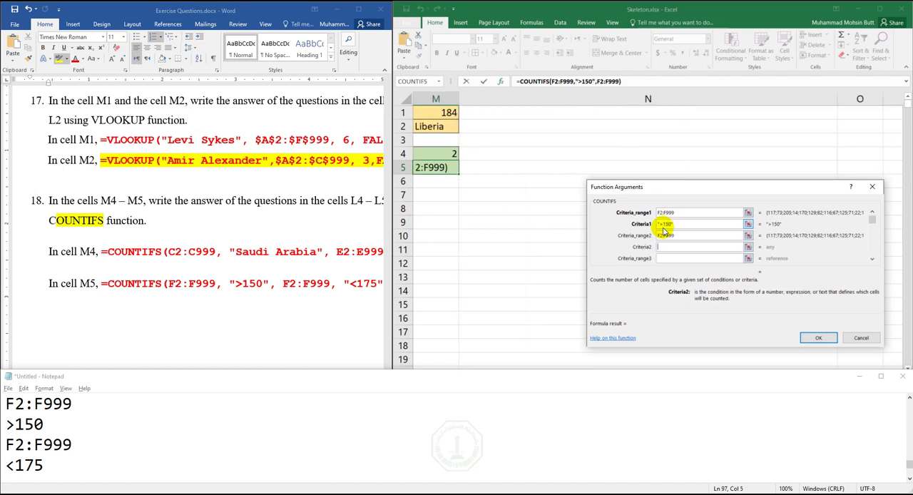
type("<175")
left_click(818, 337)
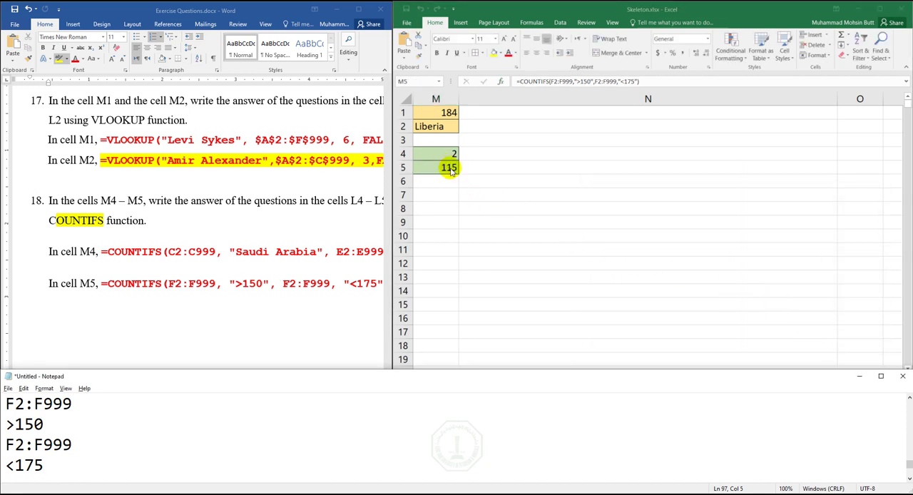
- Check the end of the exercise document for remaining questions and review the completed work on Sheet2 and Sheet1
left_click(501, 283)
left_click(728, 377)
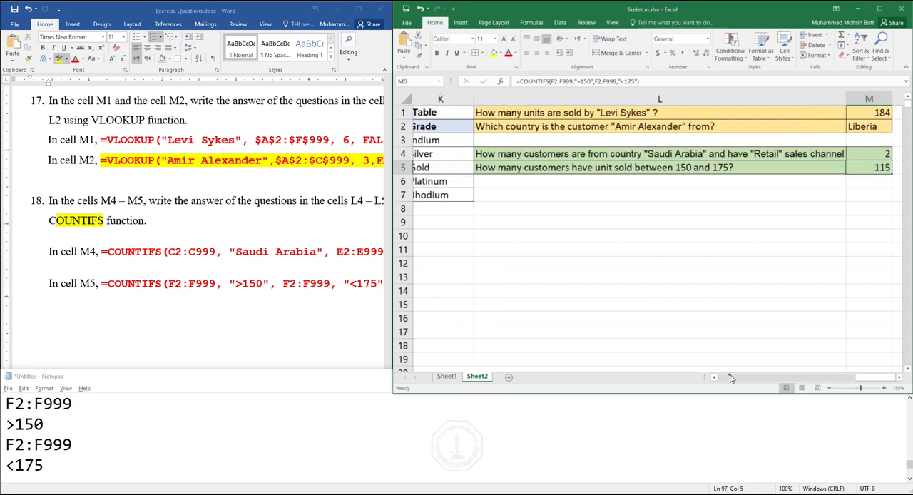
left_click(243, 311)
middle_click(251, 281)
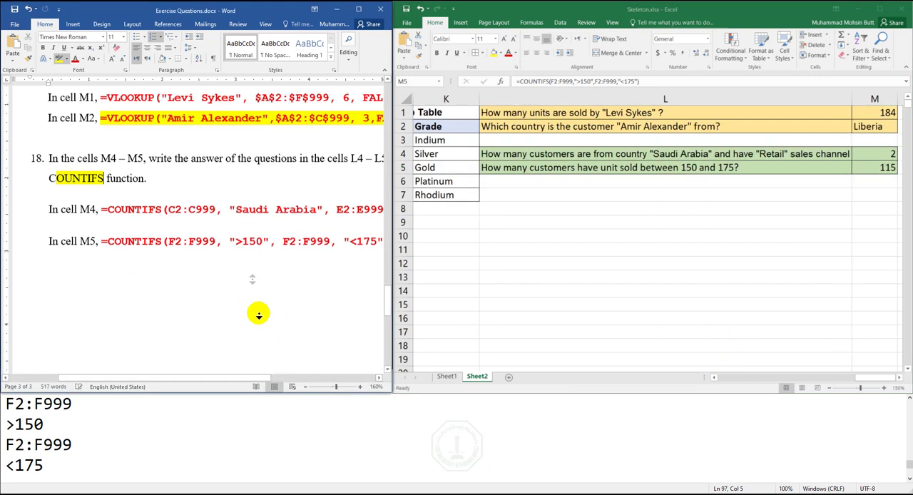
left_click(505, 271)
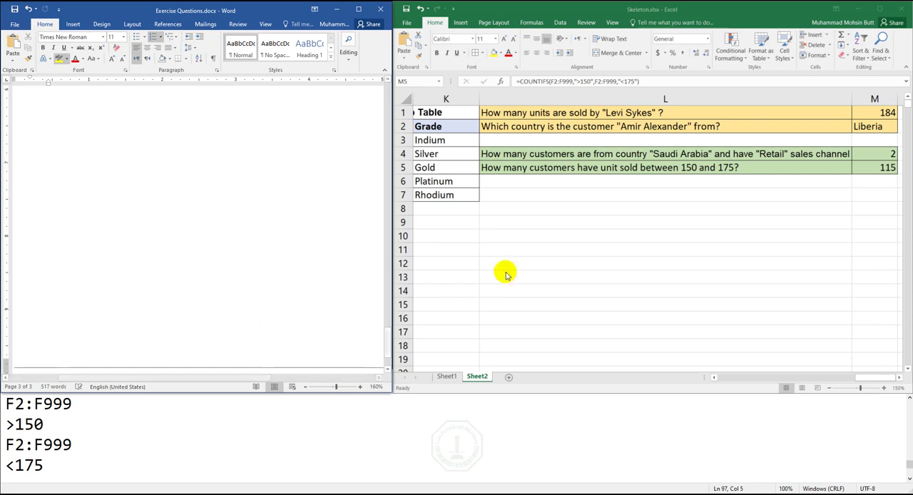
left_click(747, 378)
left_click(737, 376)
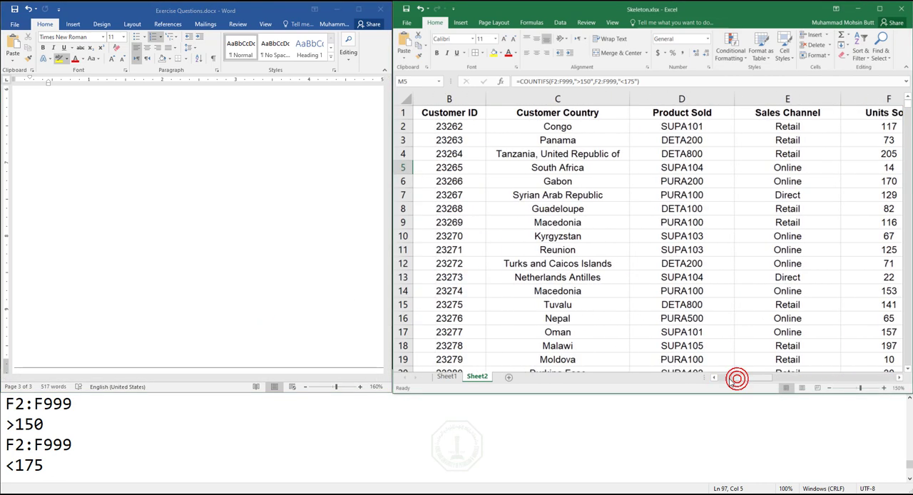
left_click(726, 377)
left_click(446, 376)
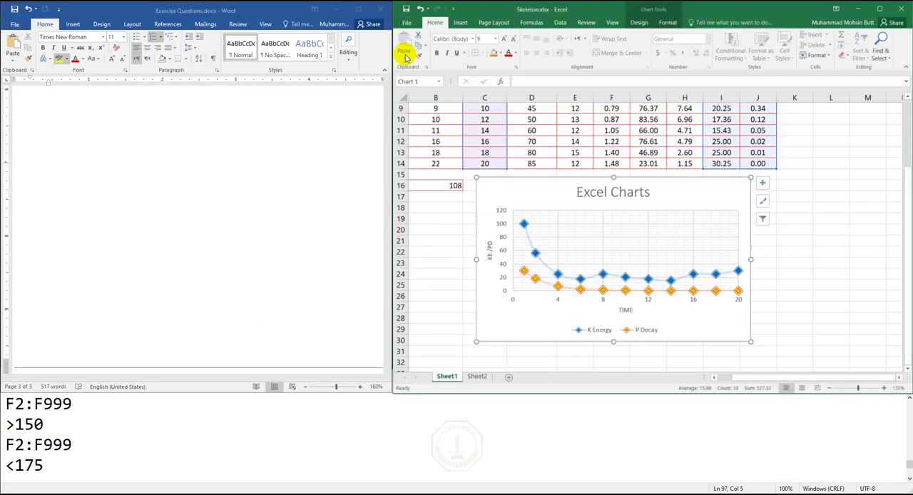
- Save a copy of the workbook on the Desktop under the file name Excel01-2019xxxxxx
left_click(407, 23)
left_click(414, 108)
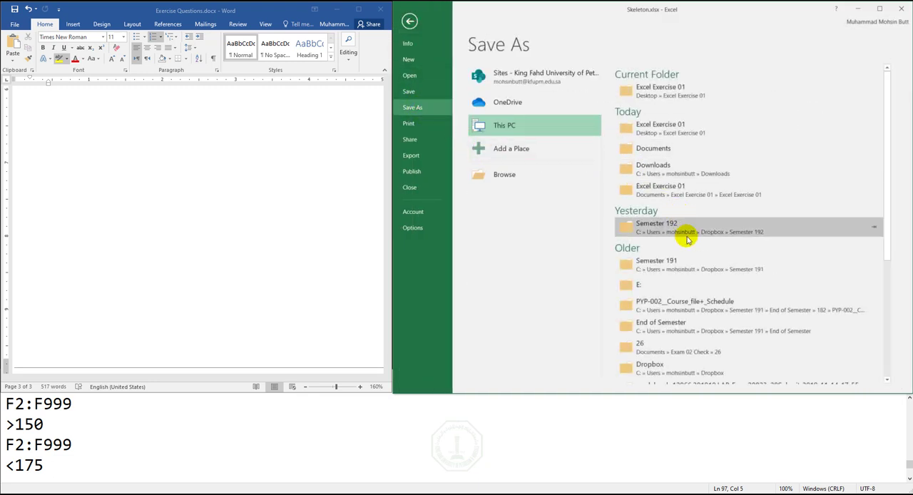
left_click(520, 181)
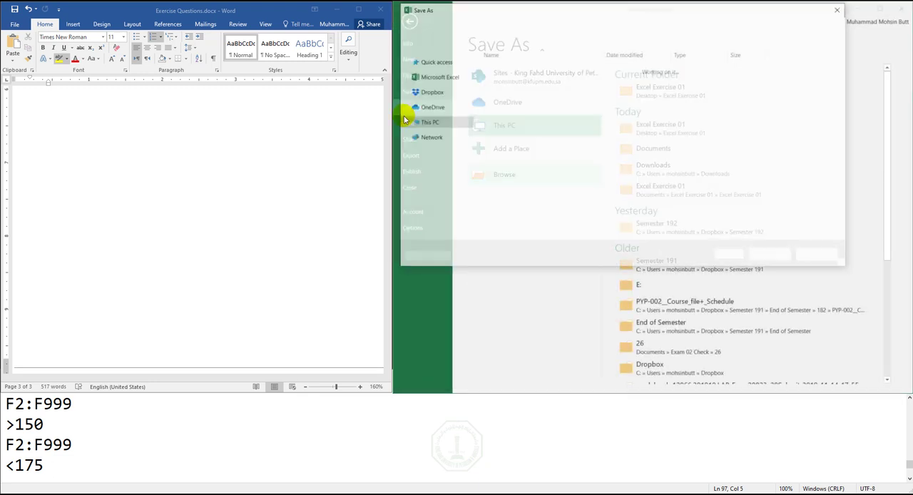
left_click(431, 79)
double_click(490, 190)
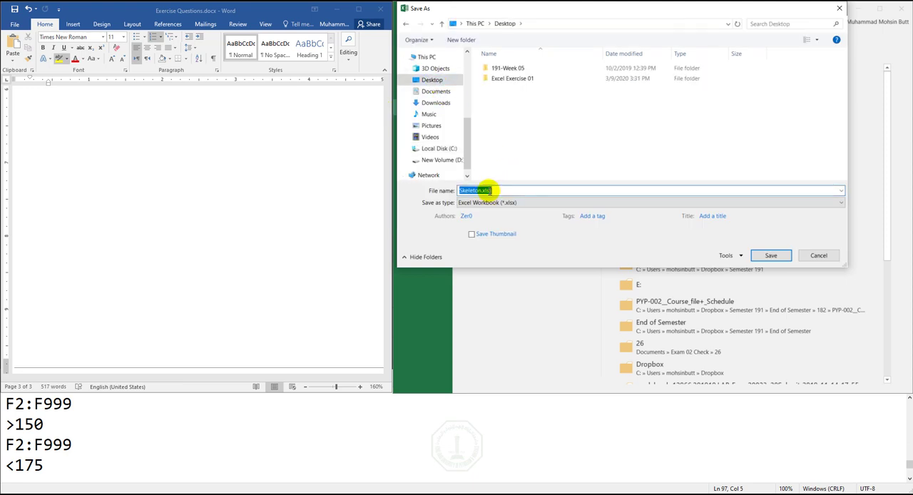
type("Ex")
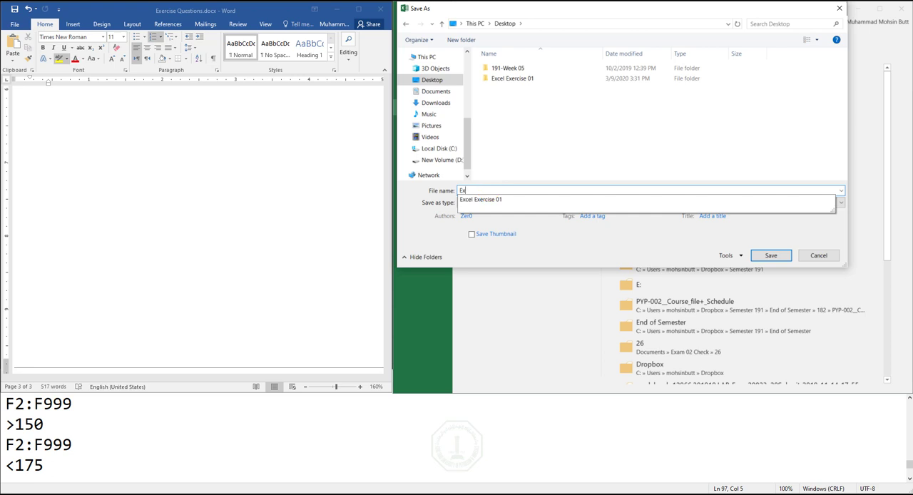
type("cel01-2019xxxxxx")
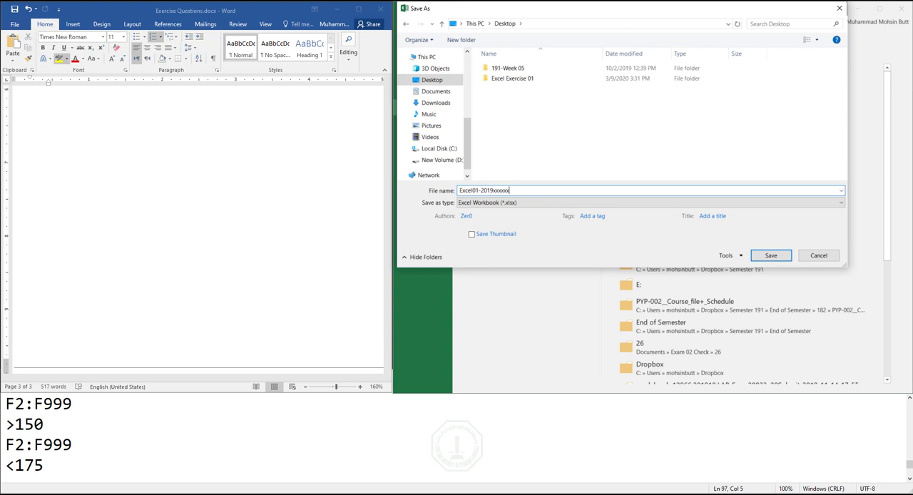
left_click(770, 256)
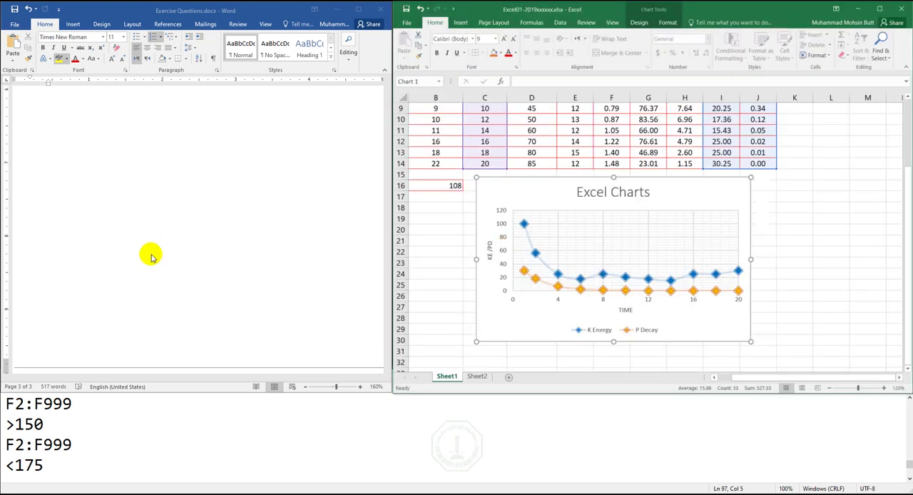